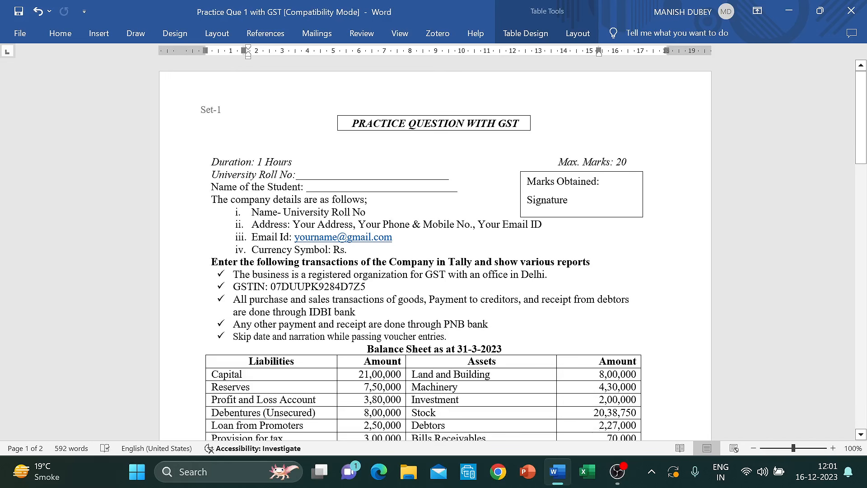
- Shade the company details and their list light blue
{"action": "scroll", "coordinate": [433, 249], "scroll_direction": "down", "scroll_amount": 12}
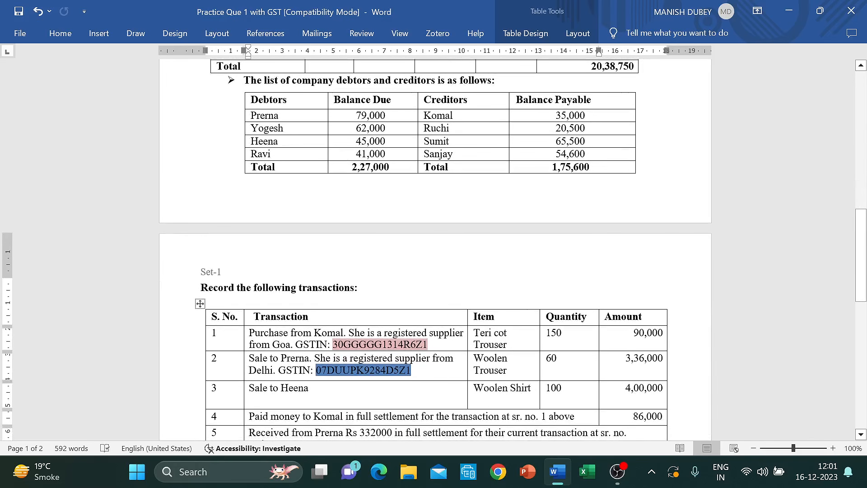
{"action": "scroll", "coordinate": [433, 248], "scroll_direction": "down", "scroll_amount": 3}
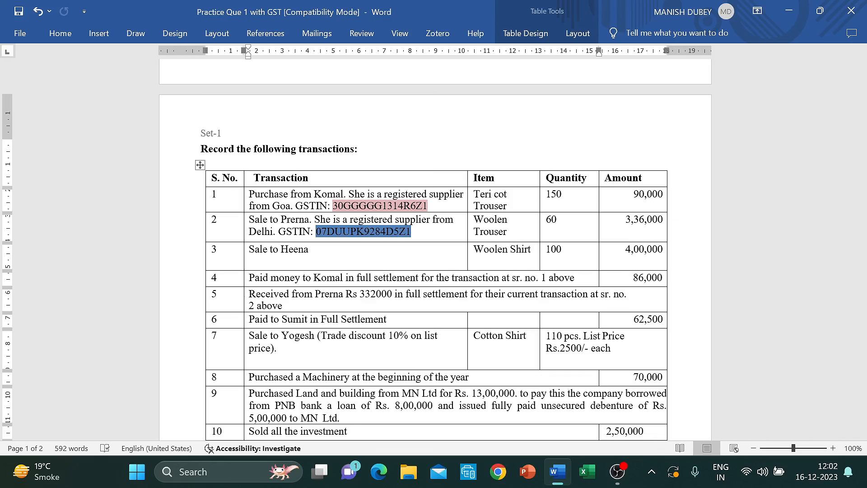
{"action": "scroll", "coordinate": [435, 248], "scroll_direction": "up", "scroll_amount": 15}
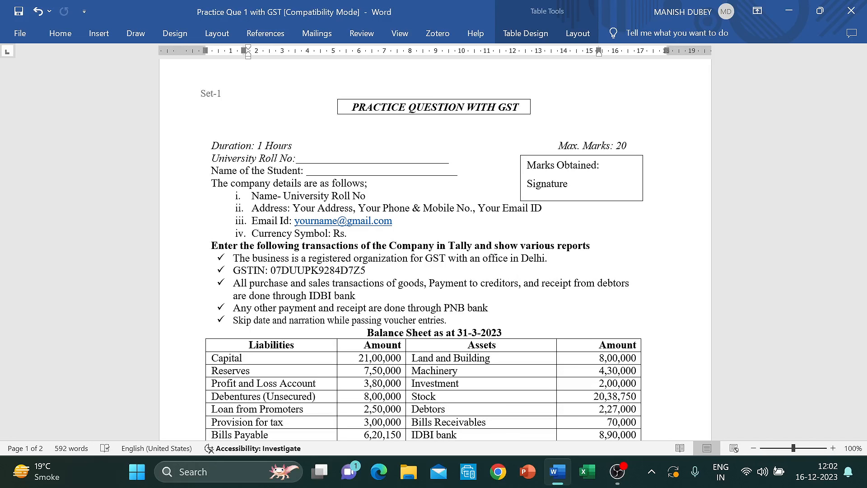
{"action": "scroll", "coordinate": [435, 248], "scroll_direction": "down", "scroll_amount": 2}
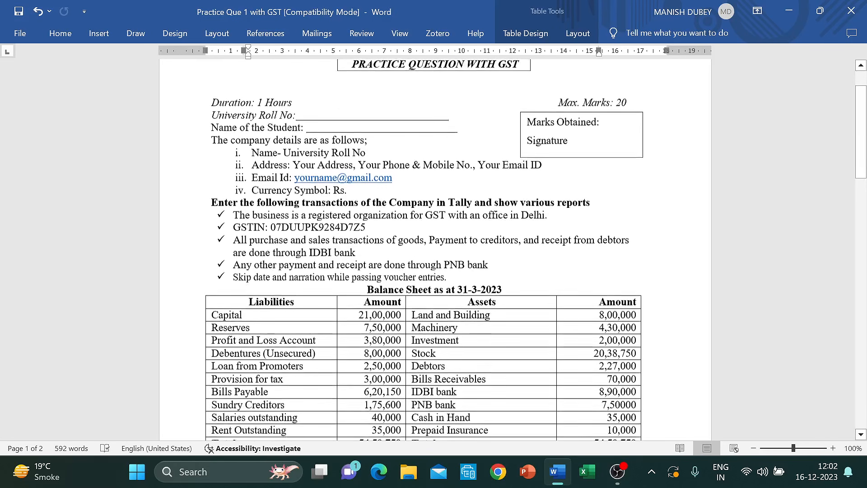
{"action": "left_click", "coordinate": [212, 140]}
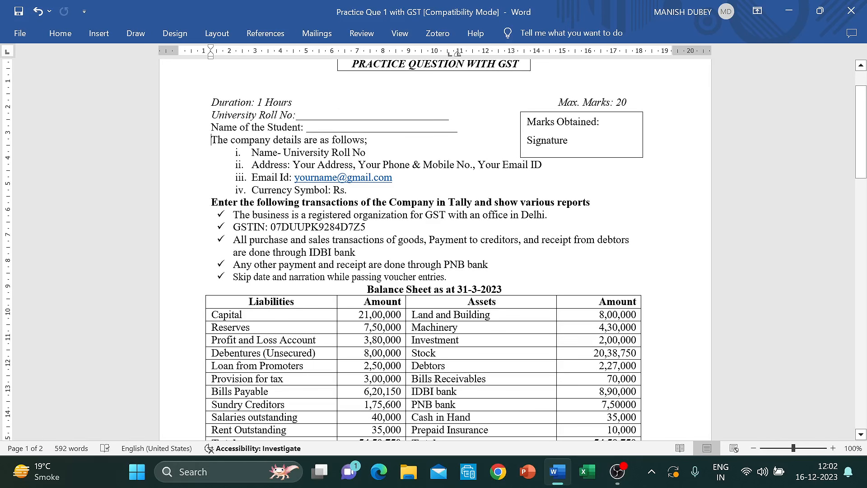
{"action": "key", "text": "shift+Down"}
{"action": "key", "text": "shift+Down"}
{"action": "key", "text": "shift+Down"}
{"action": "key", "text": "shift+Down"}
{"action": "key", "text": "shift+Down"}
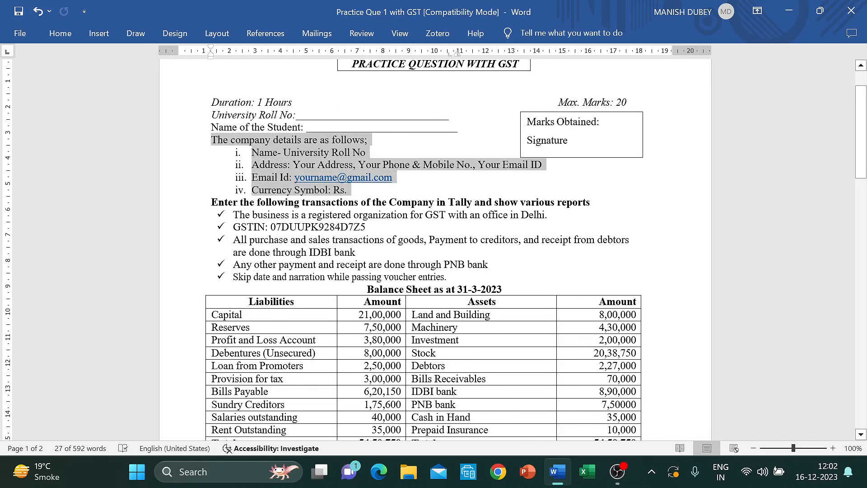
{"action": "right_click", "coordinate": [229, 148]}
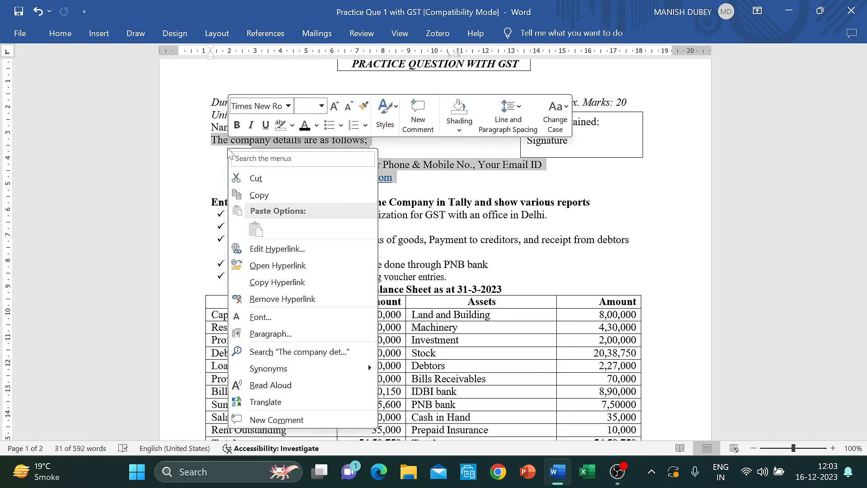
{"action": "left_click", "coordinate": [316, 126]}
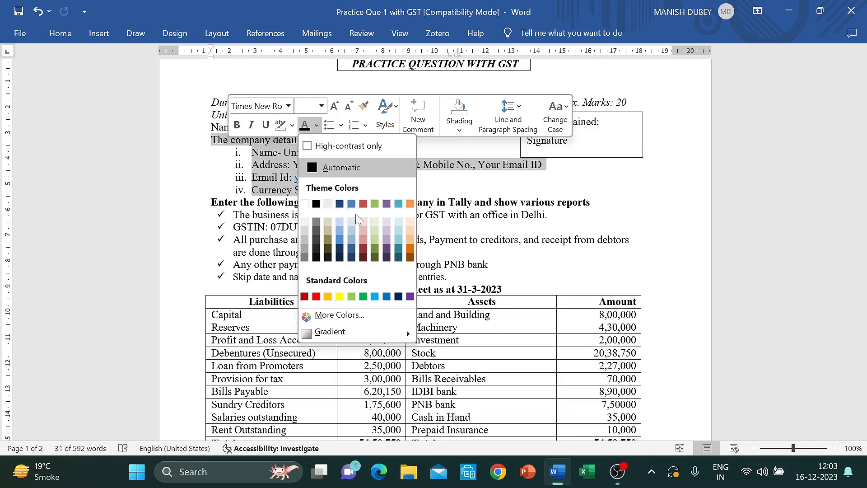
{"action": "left_click", "coordinate": [460, 131]}
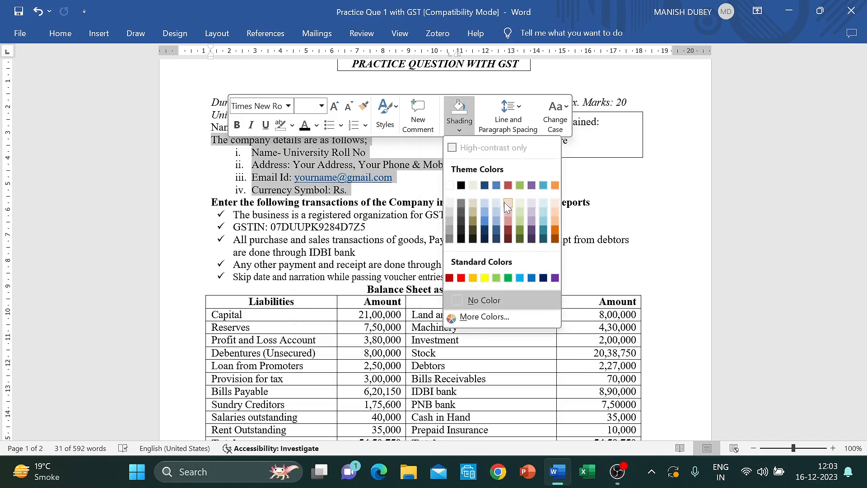
{"action": "left_click", "coordinate": [496, 212]}
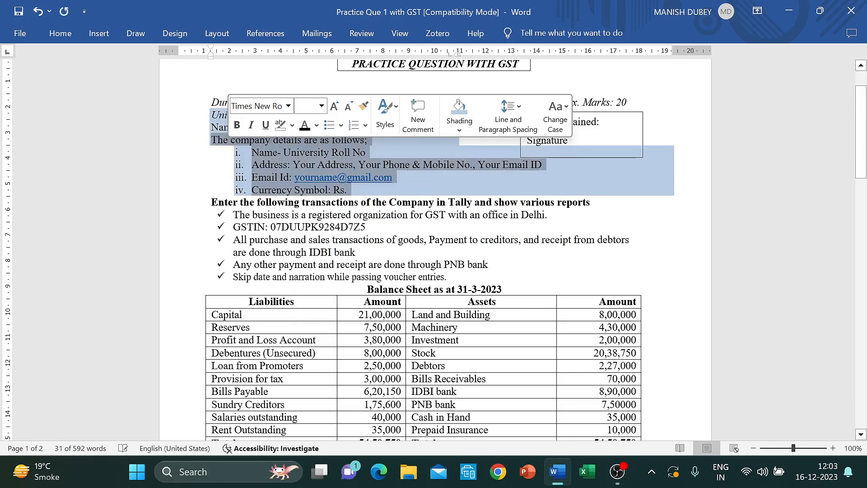
{"action": "left_click", "coordinate": [436, 192]}
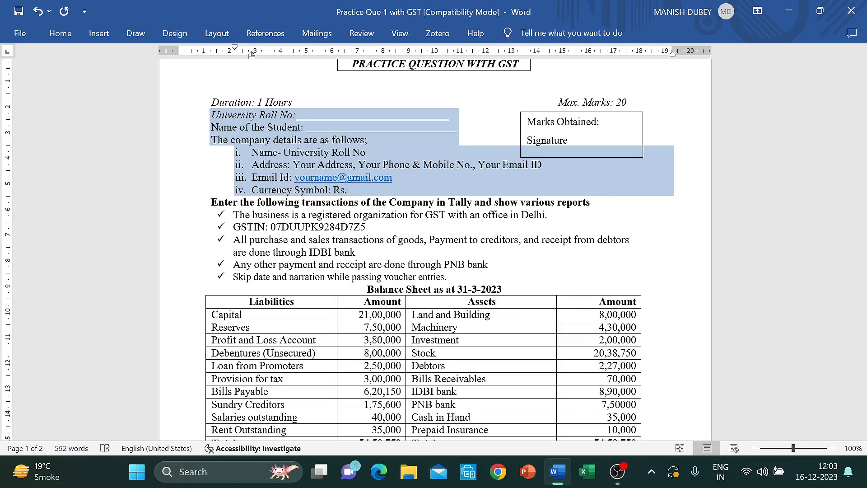
- Shade the IDBI bank instruction paragraph red
{"action": "left_click", "coordinate": [233, 215]}
{"action": "key", "text": "Down"}
{"action": "key", "text": "shift+Down"}
{"action": "key", "text": "shift+Down"}
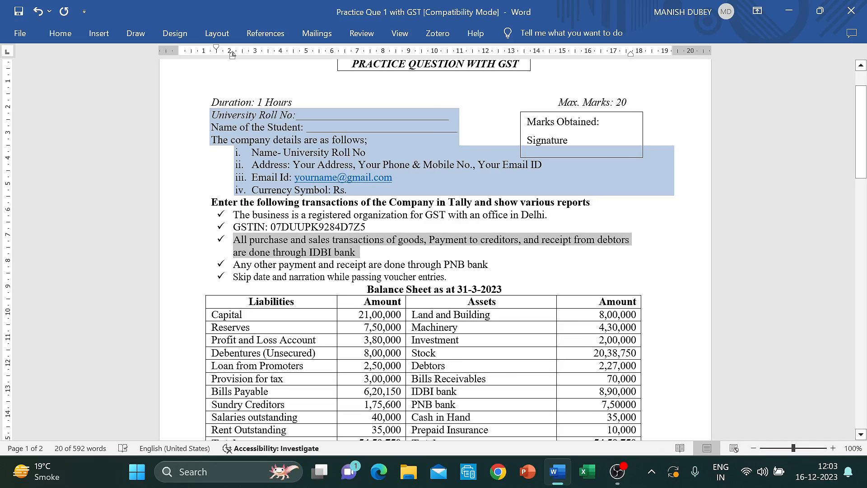
{"action": "left_click", "coordinate": [240, 245]}
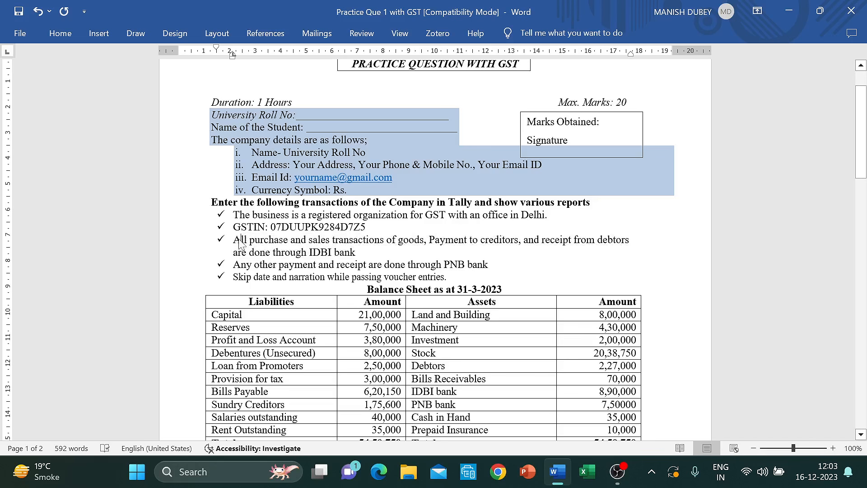
{"action": "key", "text": "shift+Down"}
{"action": "key", "text": "shift+Down"}
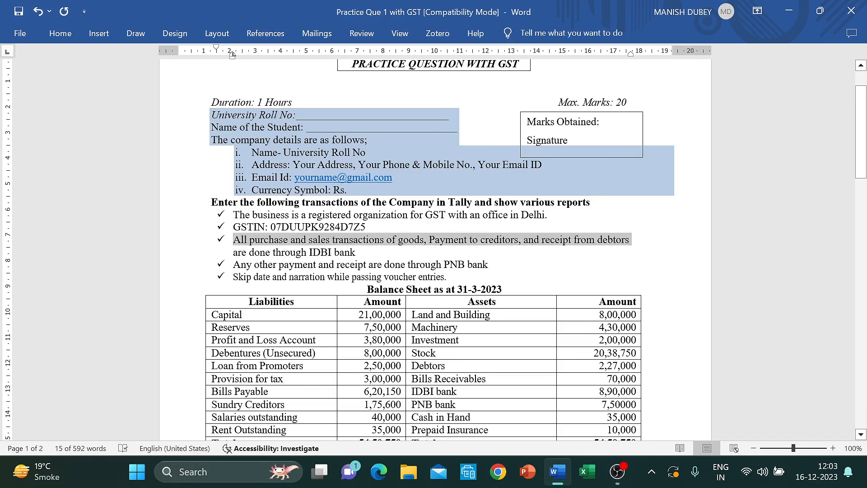
{"action": "right_click", "coordinate": [240, 244]}
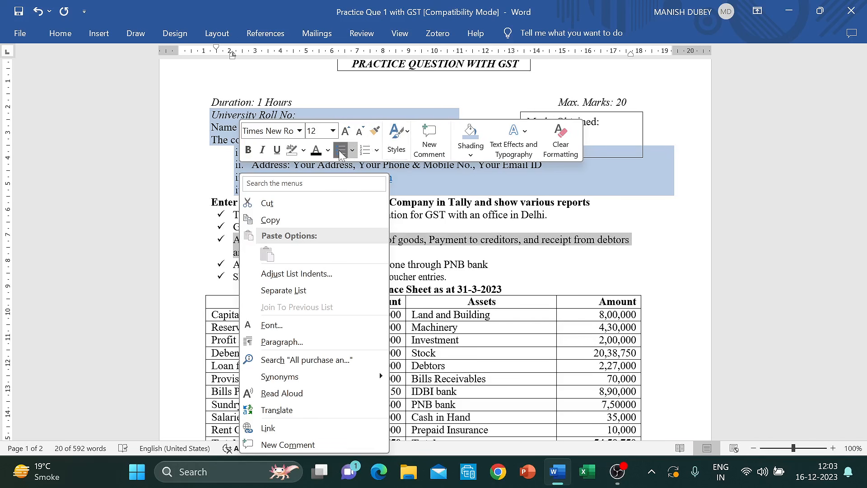
{"action": "left_click", "coordinate": [474, 158]}
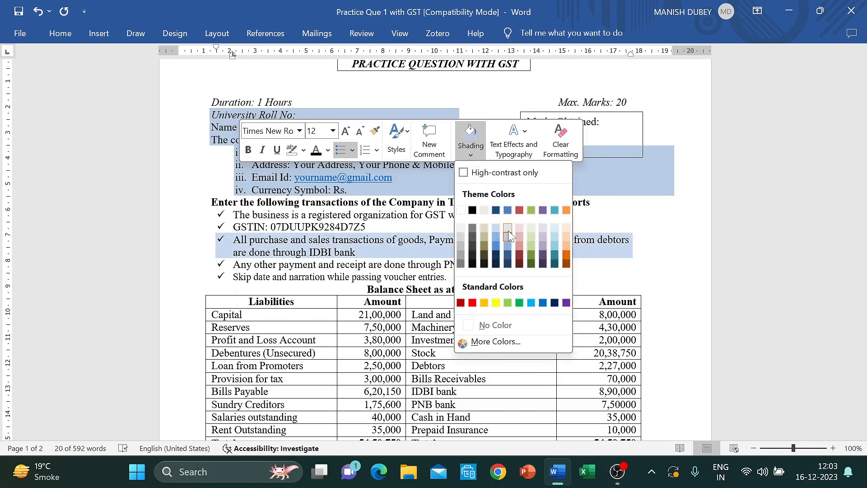
{"action": "left_click", "coordinate": [519, 211]}
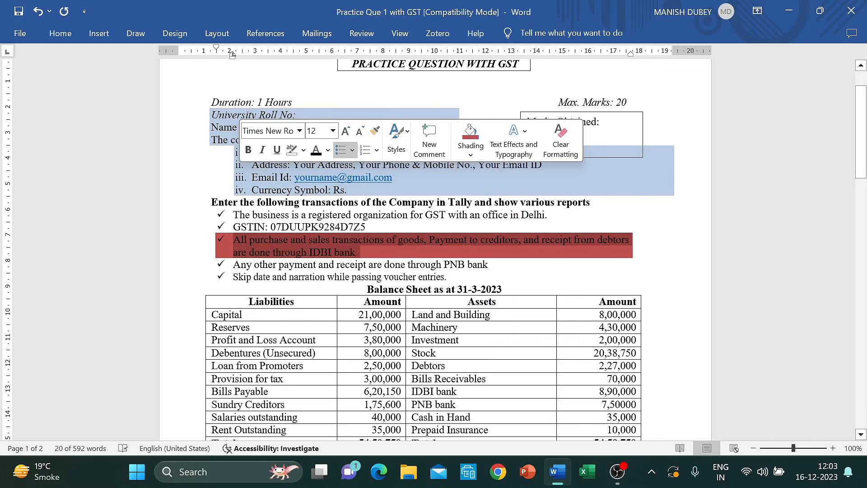
{"action": "left_click", "coordinate": [519, 215]}
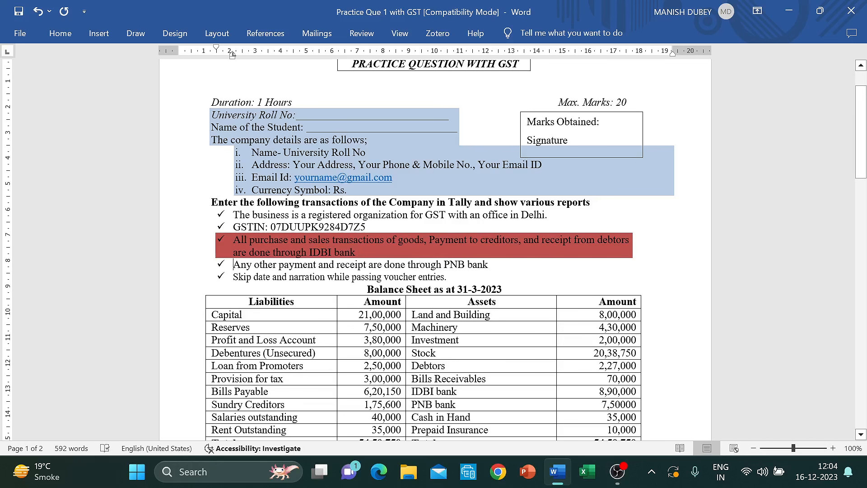
- Shade the PNB bank instruction line light blue
{"action": "key", "text": "shift+Right"}
{"action": "key", "text": "shift+Right"}
{"action": "key", "text": "shift+Right"}
{"action": "key", "text": "shift+Right"}
{"action": "key", "text": "shift+Right"}
{"action": "key", "text": "shift+Right"}
{"action": "key", "text": "shift+Right"}
{"action": "key", "text": "shift+Right"}
{"action": "key", "text": "shift+Right"}
{"action": "key", "text": "shift+Right"}
{"action": "key", "text": "shift+Right"}
{"action": "key", "text": "shift+Right"}
{"action": "key", "text": "shift+Right"}
{"action": "key", "text": "shift+Right"}
{"action": "key", "text": "shift+Right"}
{"action": "key", "text": "shift+Right"}
{"action": "key", "text": "shift+Right"}
{"action": "key", "text": "shift+Right"}
{"action": "key", "text": "shift+Right"}
{"action": "key", "text": "shift+Right"}
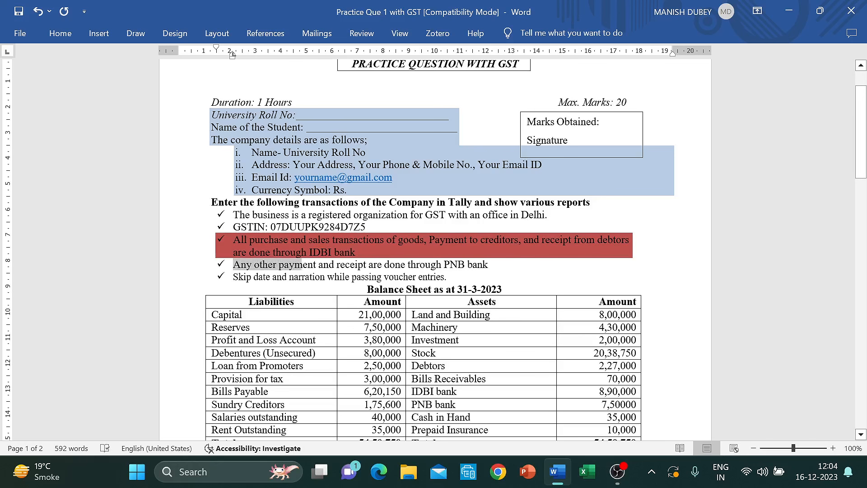
{"action": "left_click_drag", "start_coordinate": [467, 265], "coordinate": [492, 265]}
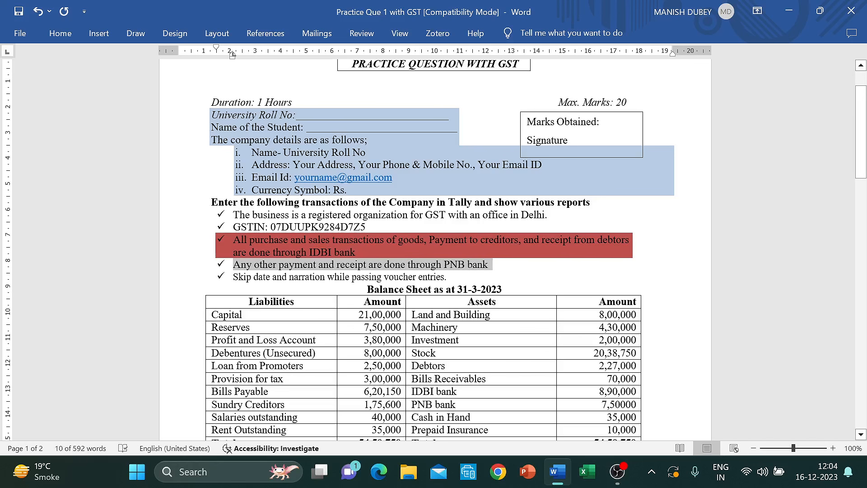
{"action": "right_click", "coordinate": [250, 271]}
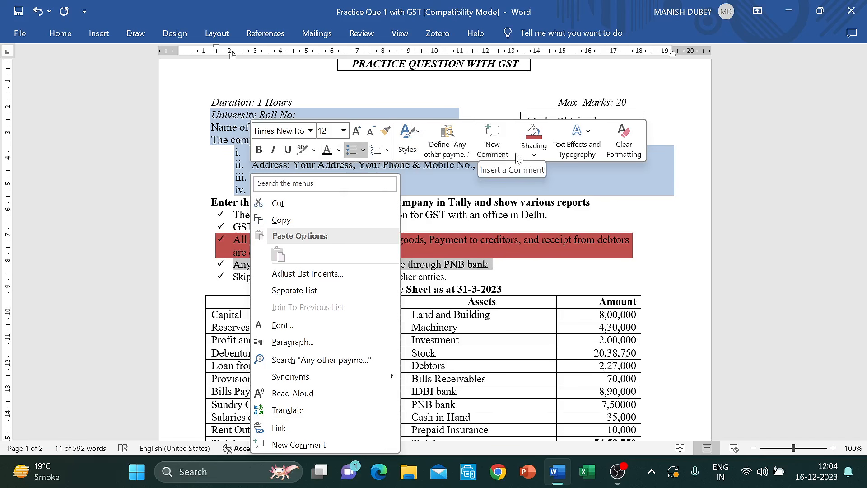
{"action": "left_click", "coordinate": [533, 155]}
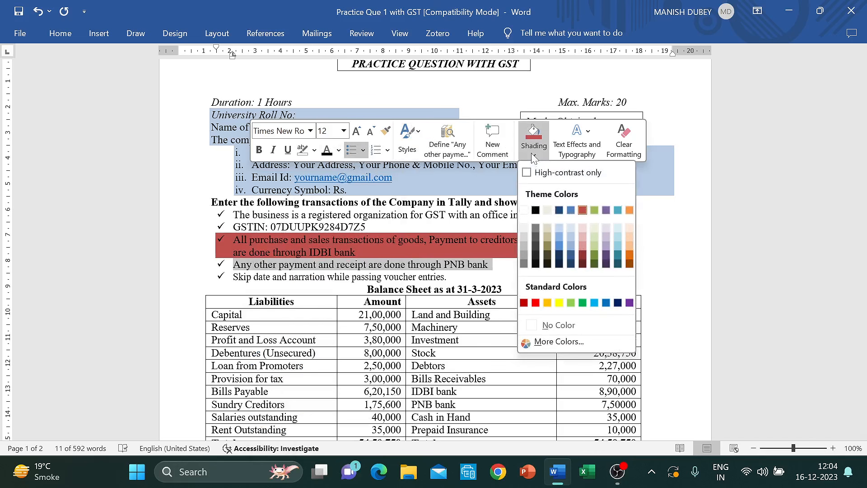
{"action": "left_click", "coordinate": [570, 238]}
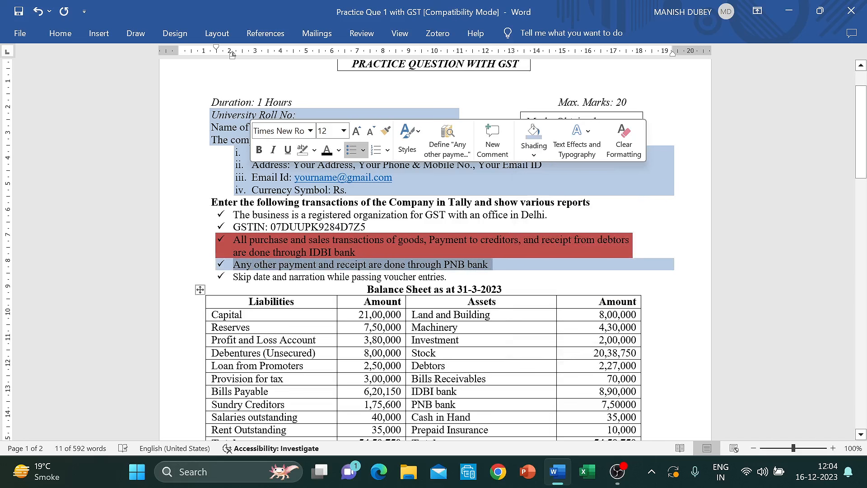
{"action": "left_click", "coordinate": [447, 276]}
{"action": "scroll", "coordinate": [434, 271], "scroll_direction": "down", "scroll_amount": 3}
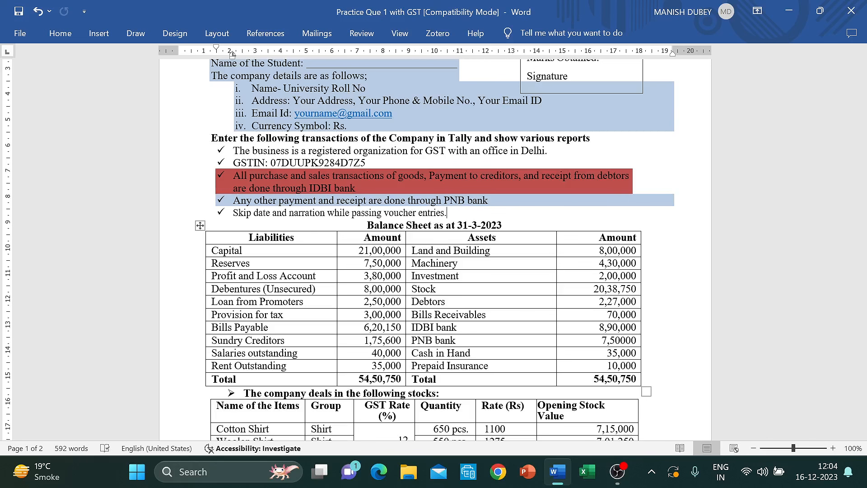
{"action": "scroll", "coordinate": [433, 248], "scroll_direction": "down", "scroll_amount": 2}
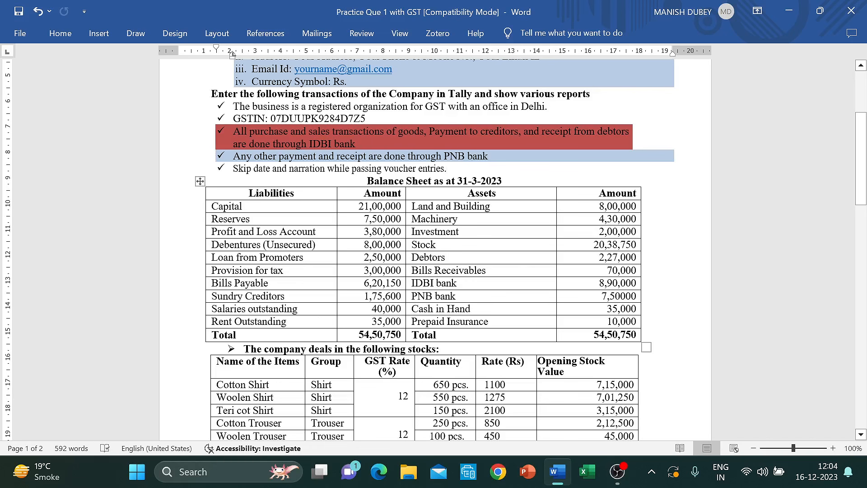
{"action": "scroll", "coordinate": [397, 240], "scroll_direction": "down", "scroll_amount": 3}
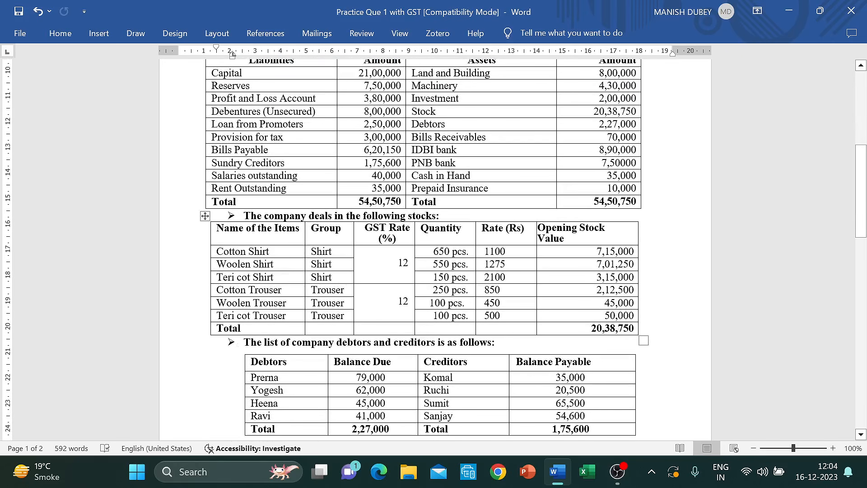
{"action": "scroll", "coordinate": [397, 240], "scroll_direction": "down", "scroll_amount": 9}
{"action": "scroll", "coordinate": [397, 240], "scroll_direction": "down", "scroll_amount": 5}
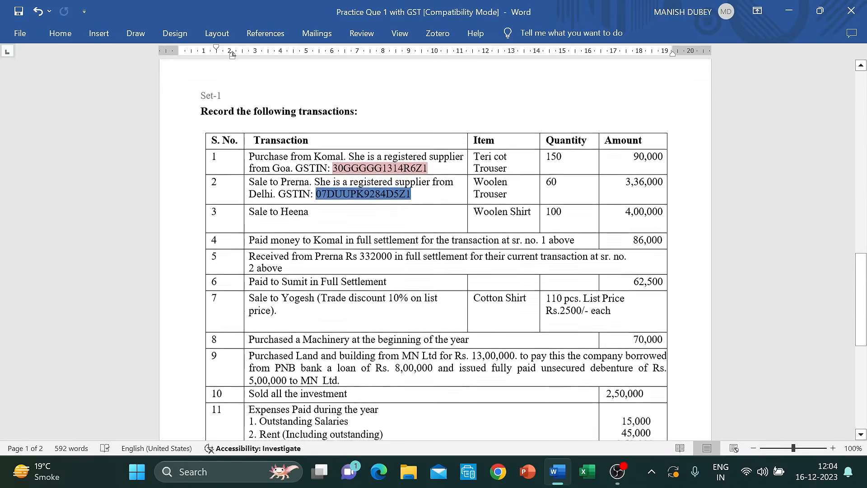
{"action": "scroll", "coordinate": [467, 298], "scroll_direction": "down", "scroll_amount": 3}
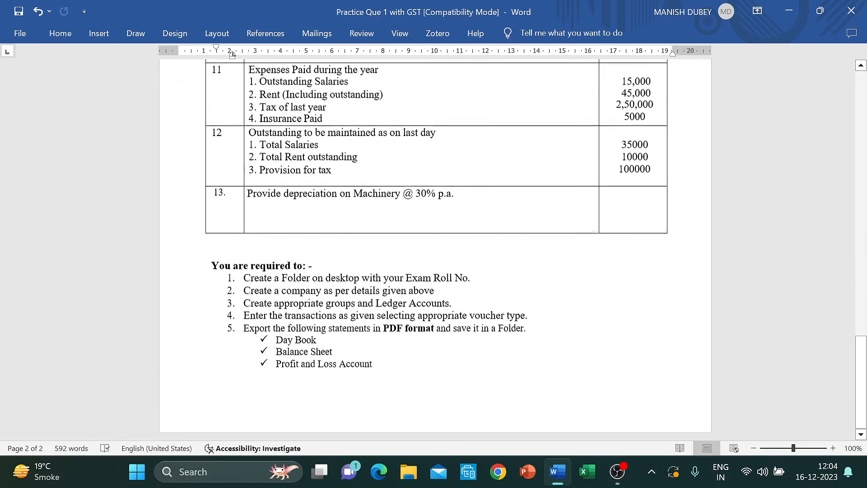
{"action": "scroll", "coordinate": [468, 298], "scroll_direction": "up", "scroll_amount": 13}
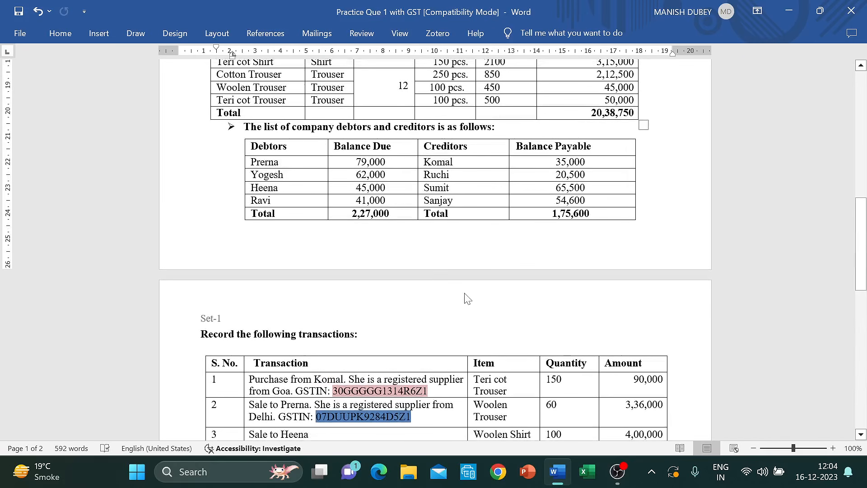
{"action": "scroll", "coordinate": [467, 298], "scroll_direction": "up", "scroll_amount": 7}
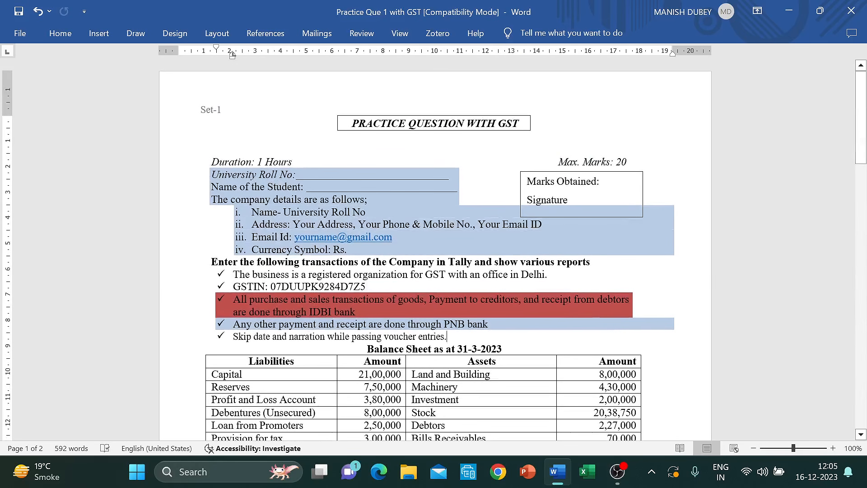
- Minimize Word and launch TallyPrime from the taskbar
{"action": "left_click", "coordinate": [789, 10]}
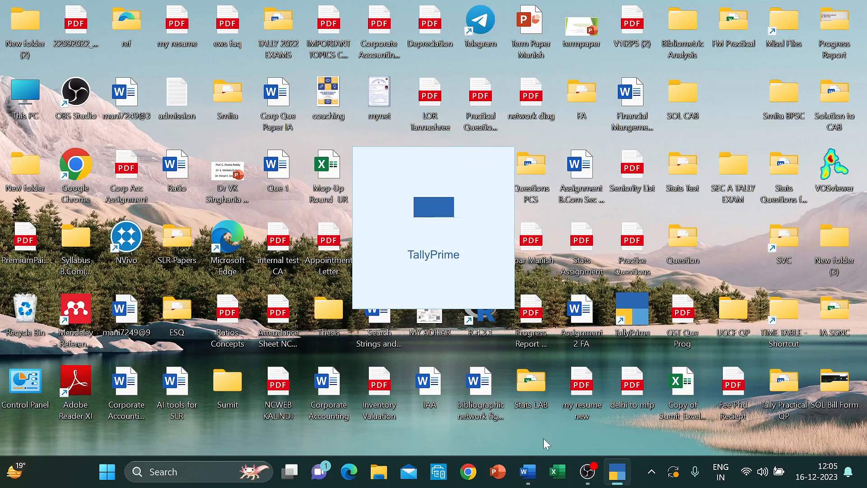
{"action": "mouse_move", "coordinate": [578, 485]}
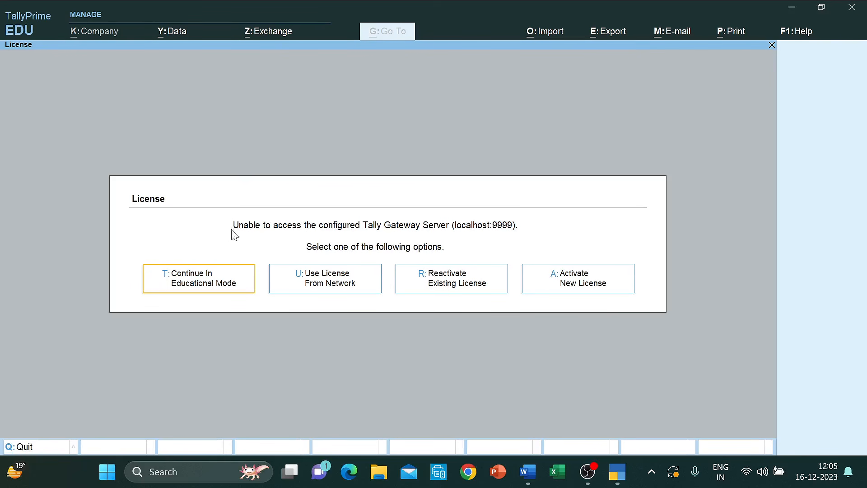
- Continue in educational mode, abandon Create Company, and load GST PRACTICE QUE 1
{"action": "left_click", "coordinate": [214, 285]}
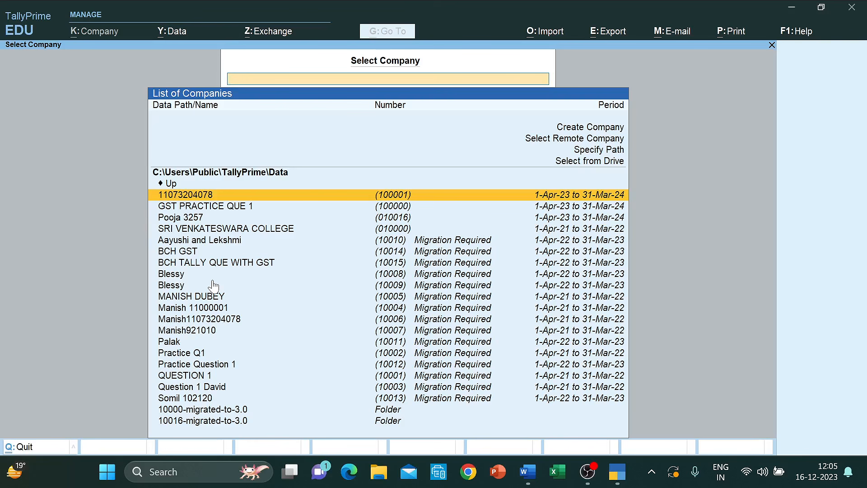
{"action": "key", "text": "Up"}
{"action": "key", "text": "Up"}
{"action": "key", "text": "Up"}
{"action": "key", "text": "Up"}
{"action": "key", "text": "Up"}
{"action": "key", "text": "Up"}
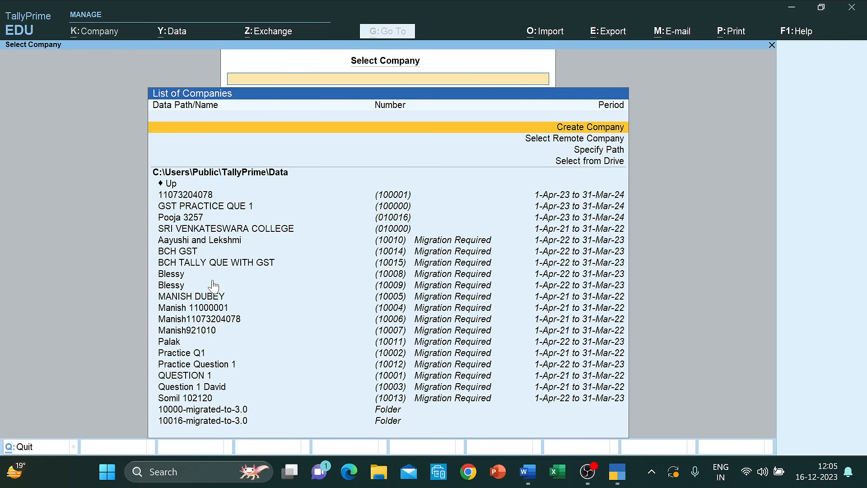
{"action": "key", "text": "Return"}
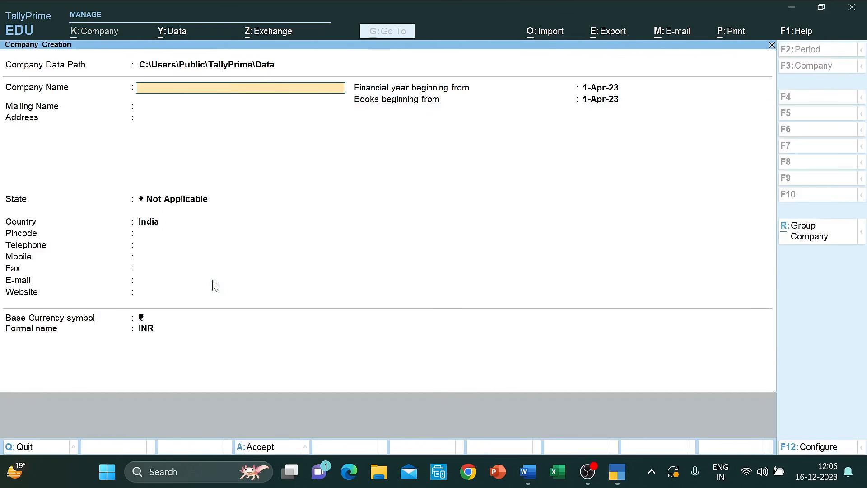
{"action": "key", "text": "Escape"}
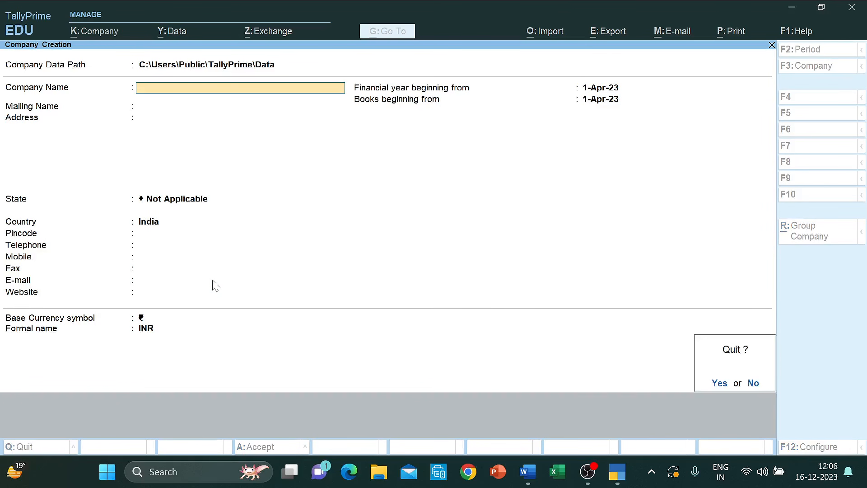
{"action": "key", "text": "y"}
{"action": "key", "text": "Escape"}
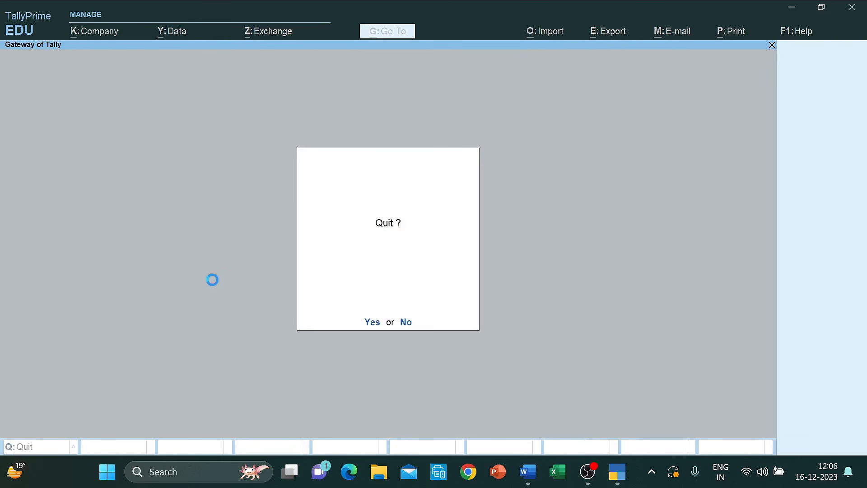
{"action": "key", "text": "Down"}
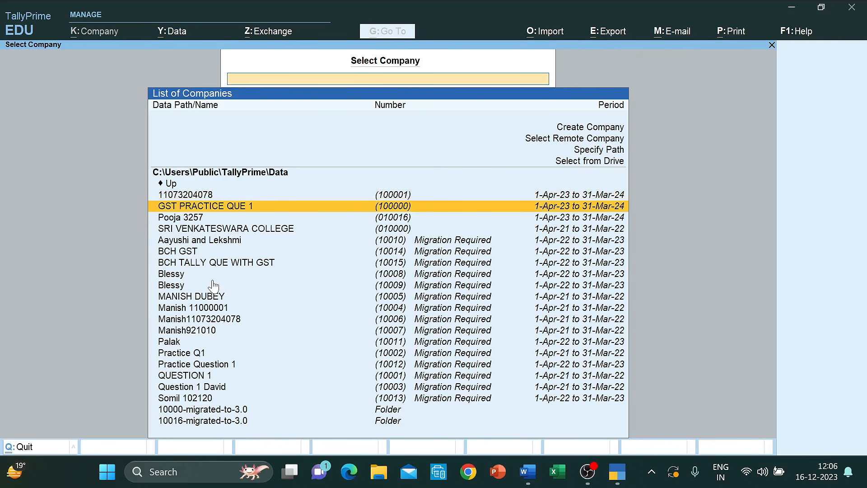
{"action": "key", "text": "Return"}
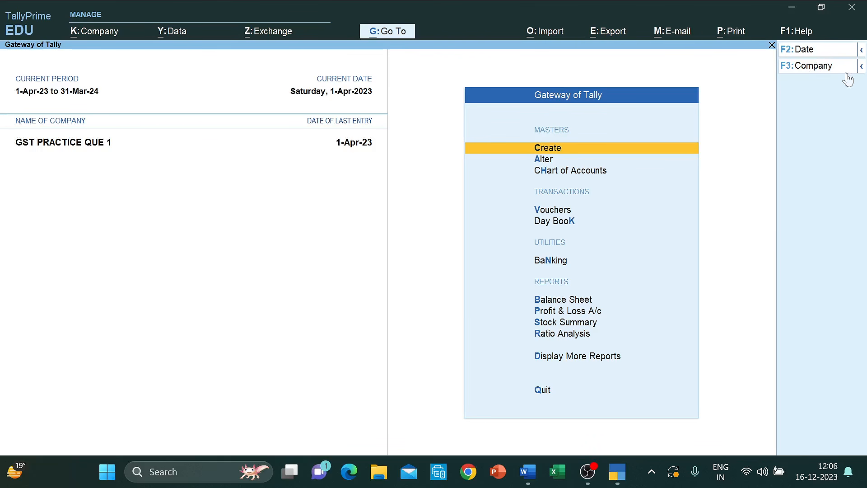
- Choose Create Company from the F3: Company list of companies
{"action": "left_click", "coordinate": [835, 69]}
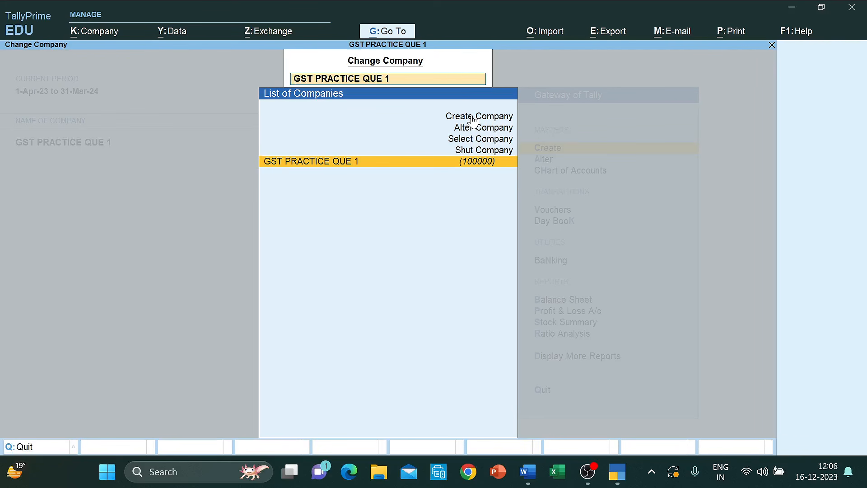
{"action": "key", "text": "Up"}
{"action": "key", "text": "Up"}
{"action": "key", "text": "Up"}
{"action": "key", "text": "Up"}
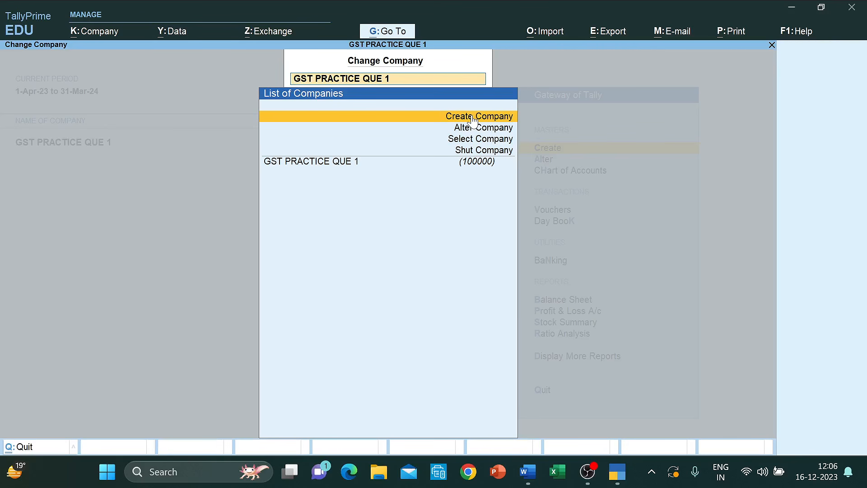
{"action": "left_click", "coordinate": [471, 115]}
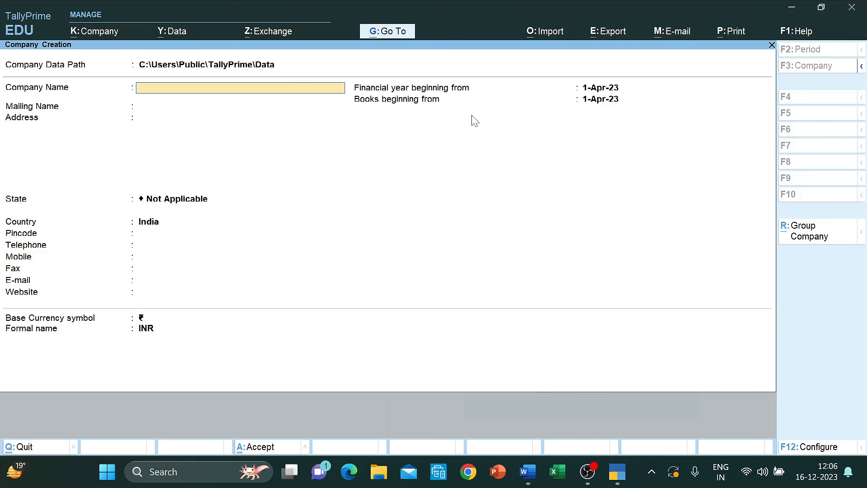
- Name the company with the roll number and enter its address, state Delhi and pincode
{"action": "key", "text": "Return"}
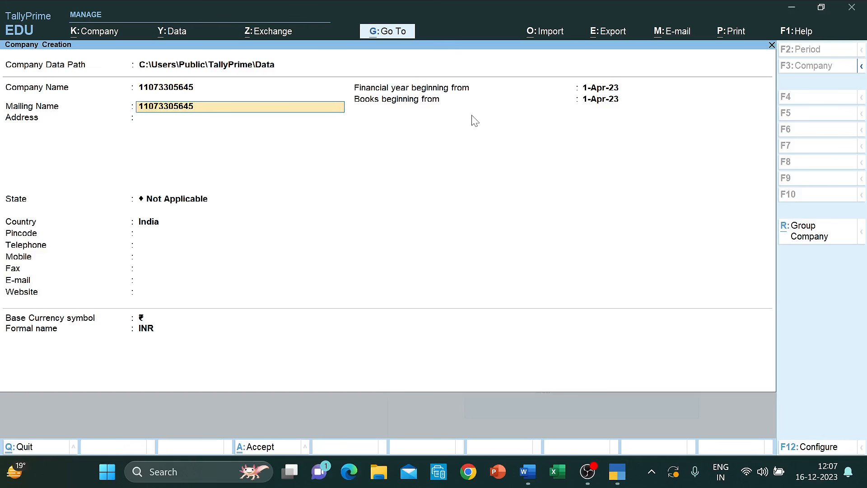
{"action": "key", "text": "Return"}
{"action": "type", "text": "Ali"}
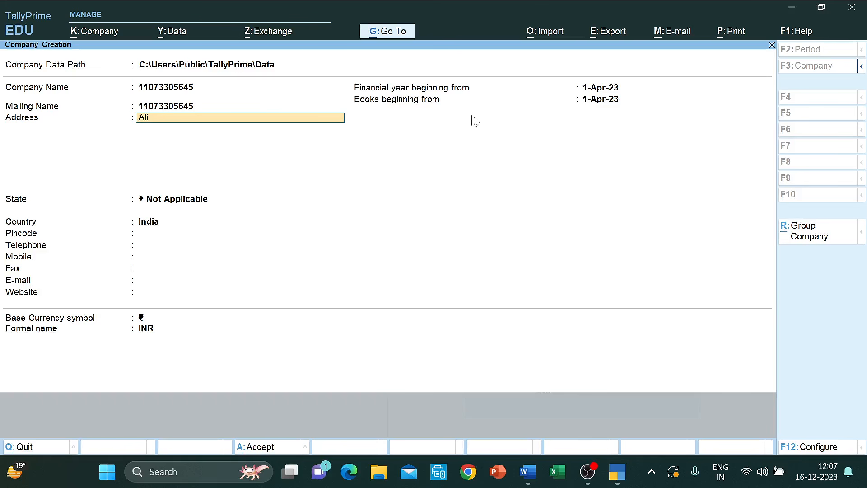
{"action": "type", "text": "pur Road Delhi"}
{"action": "key", "text": "Return"}
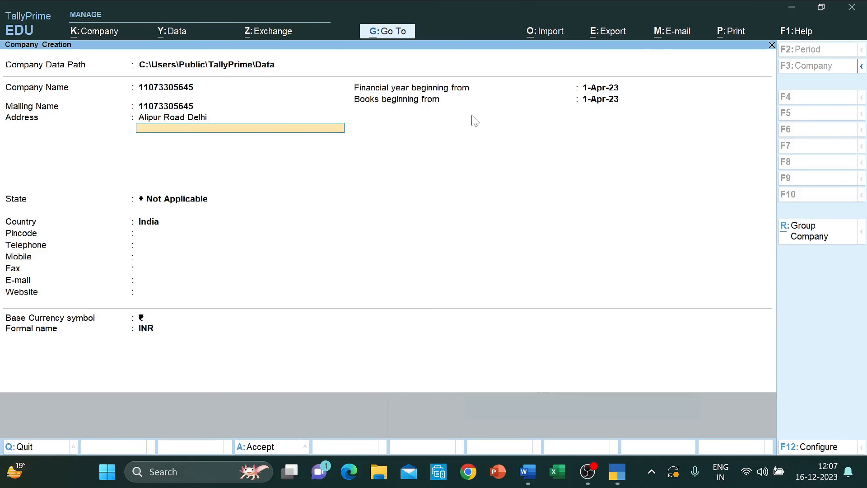
{"action": "key", "text": "Return"}
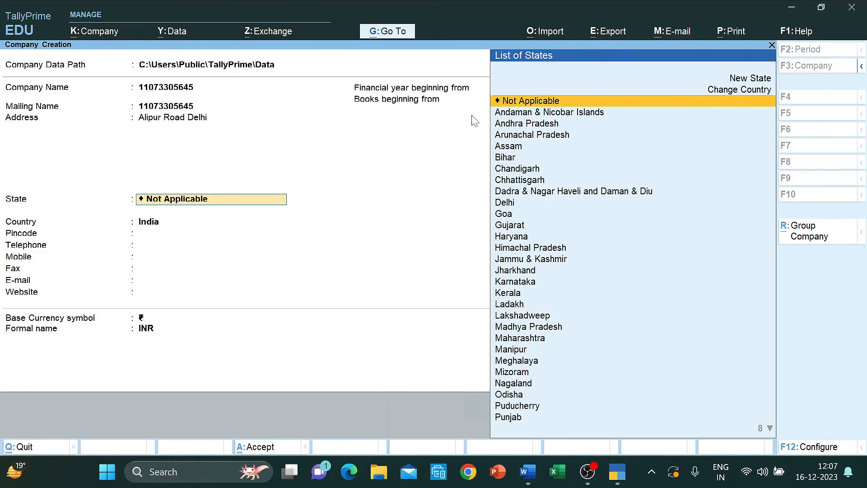
{"action": "type", "text": "De"}
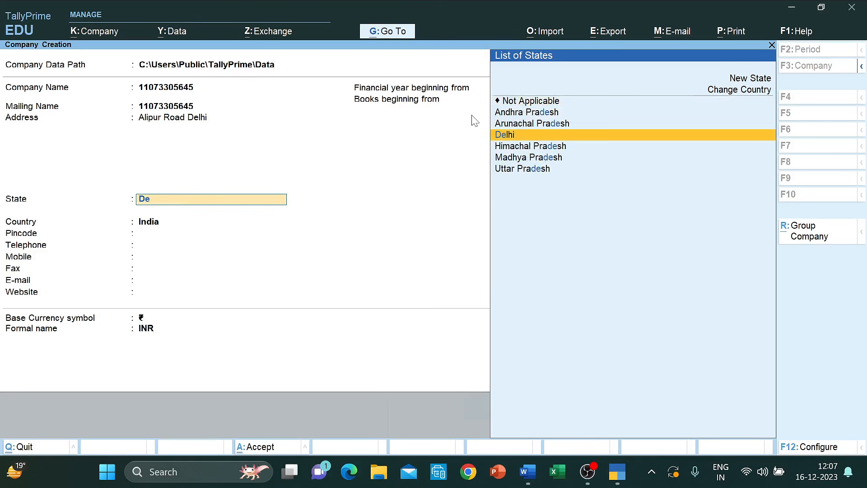
{"action": "key", "text": "Return"}
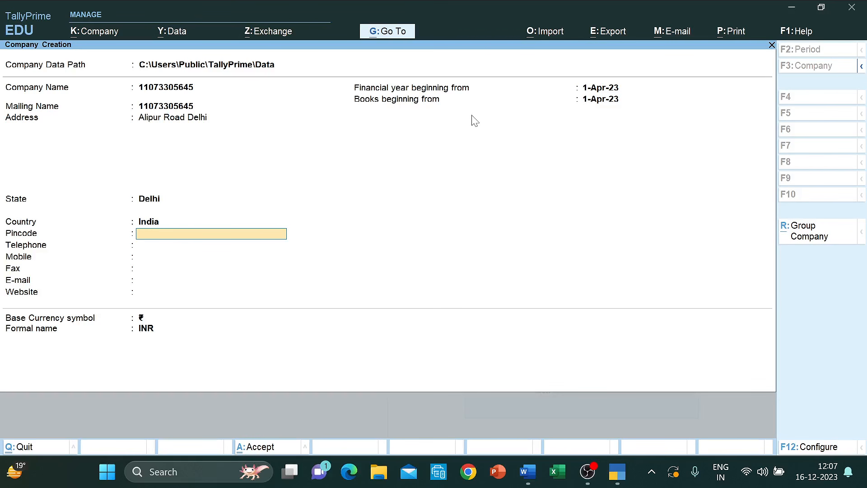
{"action": "type", "text": "110036"}
{"action": "key", "text": "Return"}
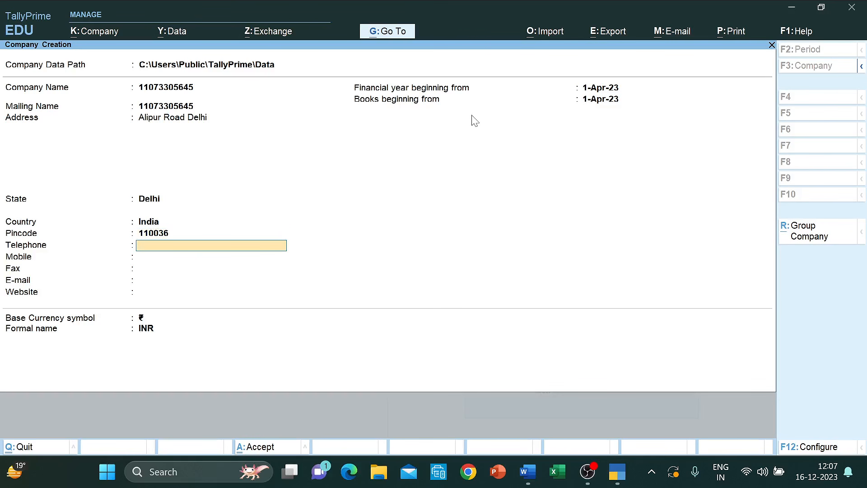
- Enter the mobile number and e-mail address, then accept the company with Ctrl+A
{"action": "key", "text": "Return"}
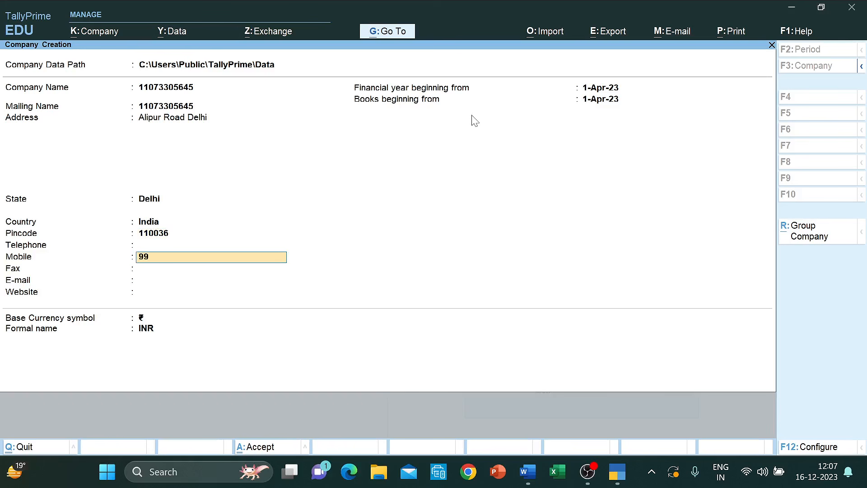
{"action": "key", "text": "Return"}
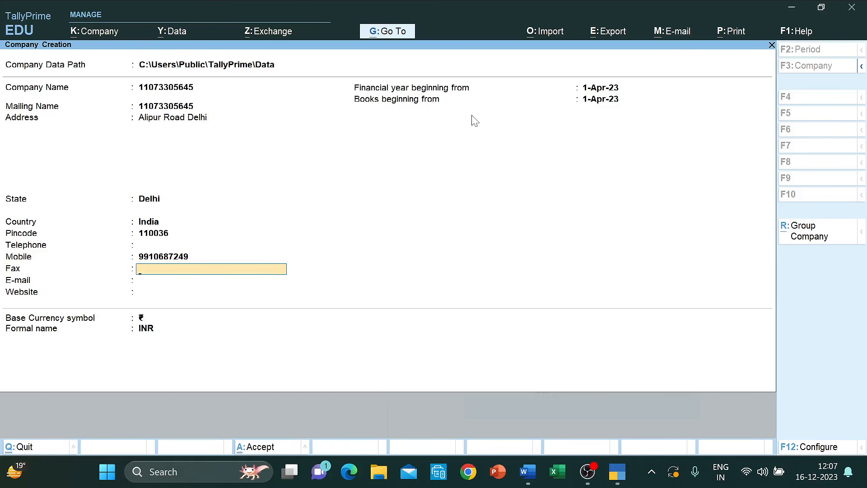
{"action": "key", "text": "Return"}
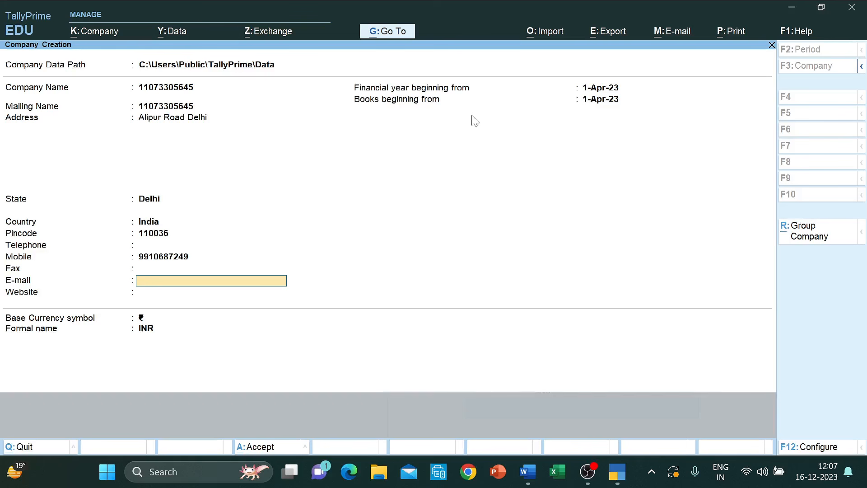
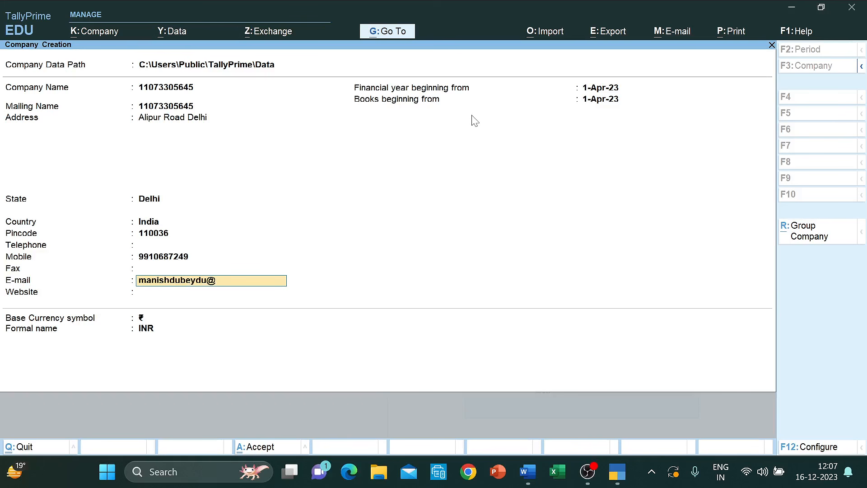
{"action": "key", "text": "Return"}
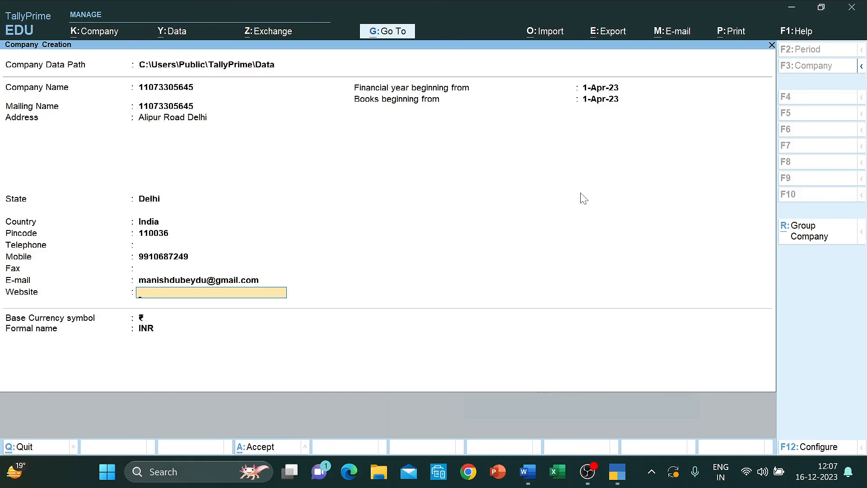
{"action": "key", "text": "ctrl+a"}
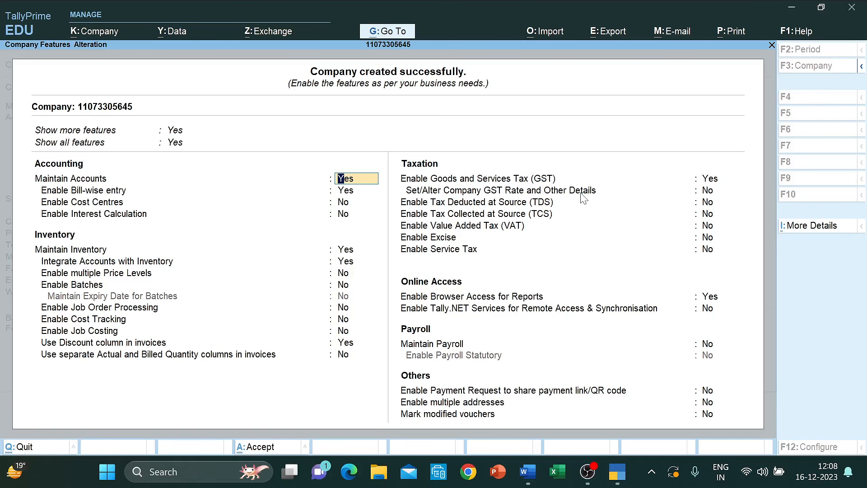
- Set both Show more features and Show all features to Yes
{"action": "key", "text": "Up"}
{"action": "key", "text": "Up"}
{"action": "key", "text": "Return"}
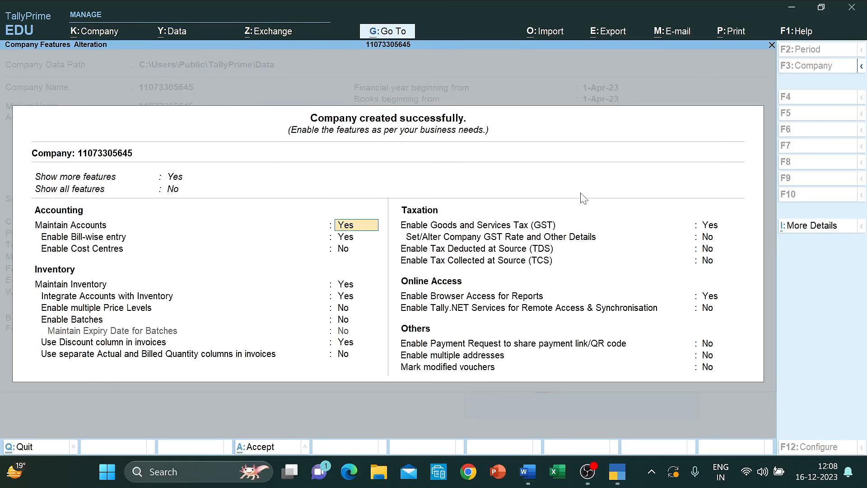
{"action": "key", "text": "Up"}
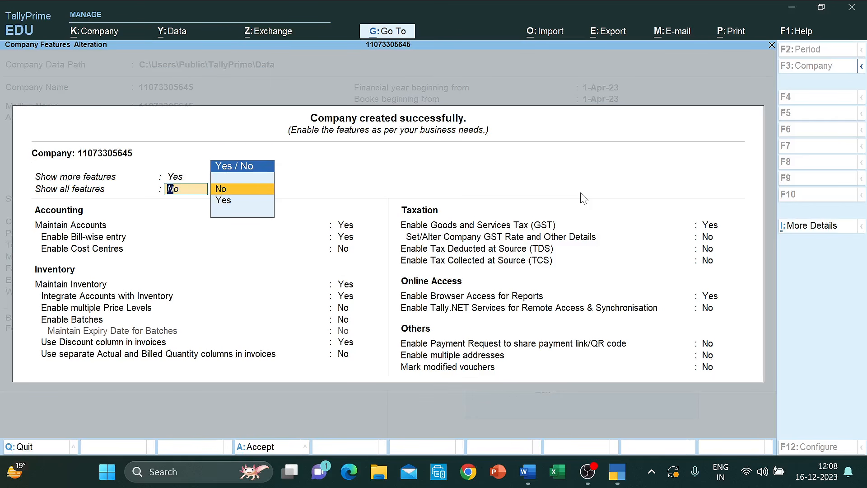
{"action": "key", "text": "Up"}
{"action": "key", "text": "Up"}
{"action": "key", "text": "Return"}
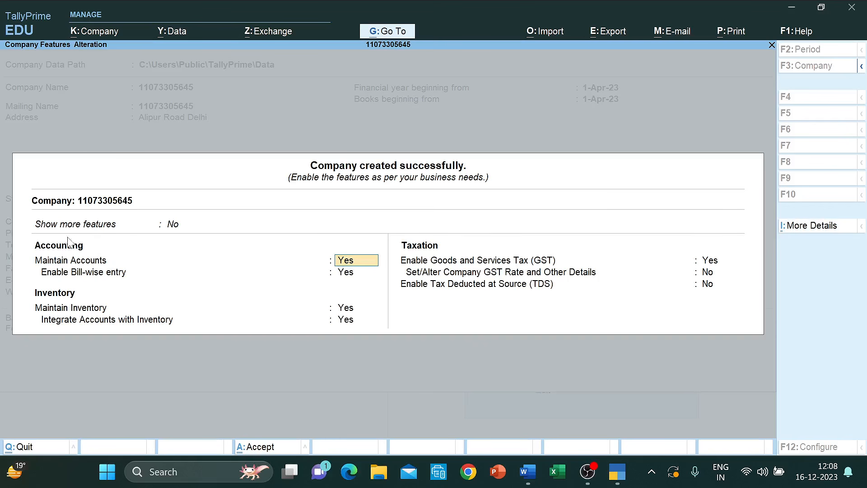
{"action": "left_click", "coordinate": [174, 228]}
{"action": "key", "text": "Down"}
{"action": "key", "text": "Return"}
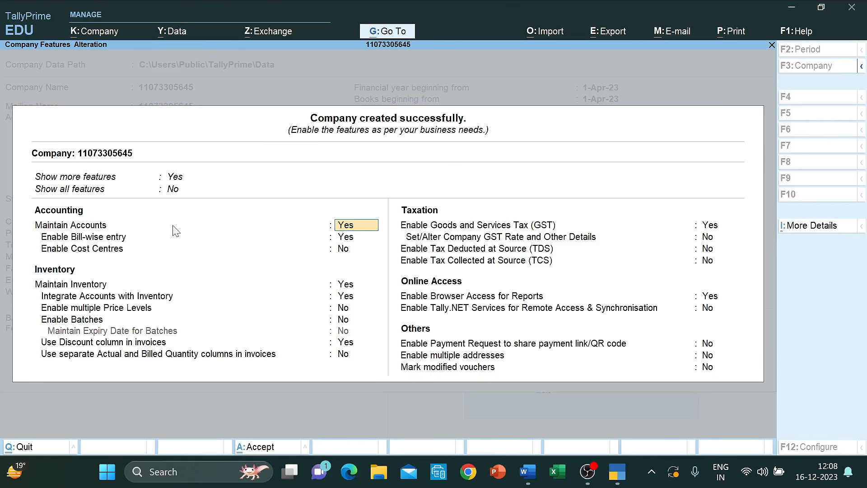
{"action": "left_click", "coordinate": [172, 189]}
{"action": "key", "text": "Down"}
{"action": "key", "text": "Return"}
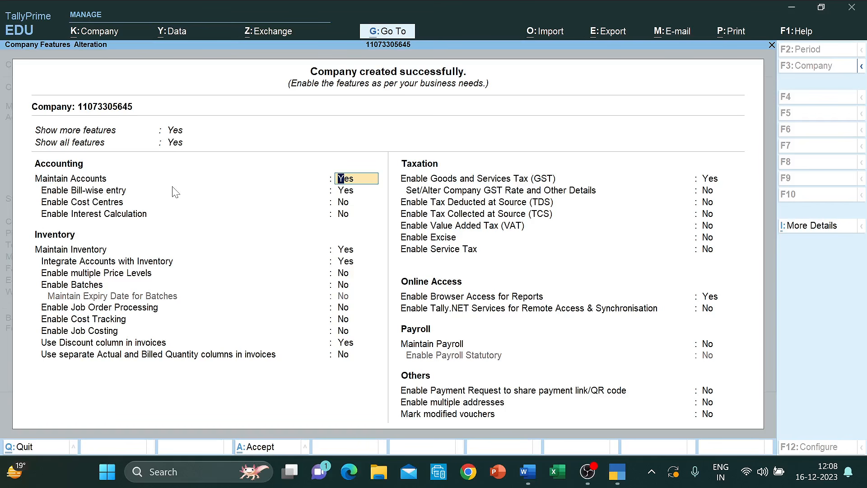
- Set Enable Bill-wise entry to No, leaving inventory, discount column and GST settings unchanged
{"action": "key", "text": "Return"}
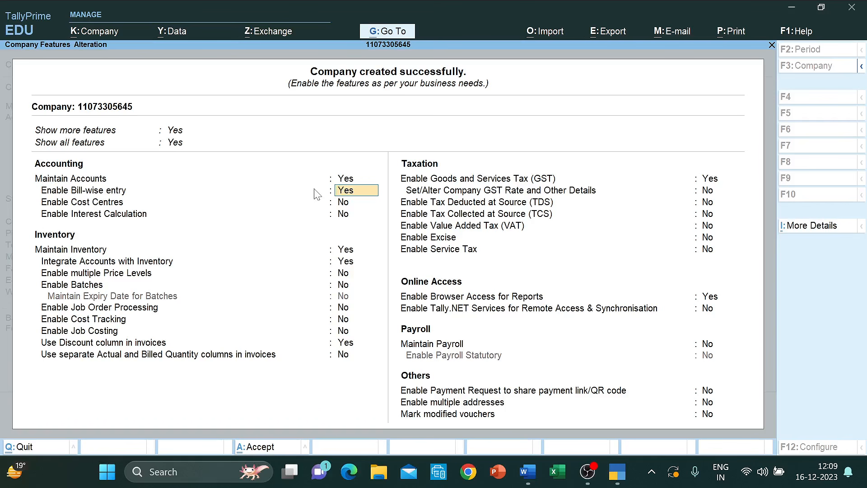
{"action": "type", "text": "n"}
{"action": "key", "text": "Return"}
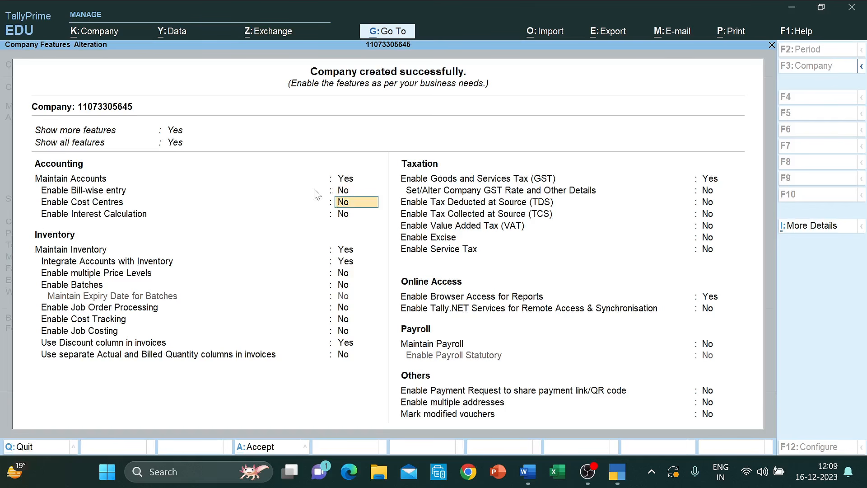
{"action": "key", "text": "Return"}
{"action": "key", "text": "Return"}
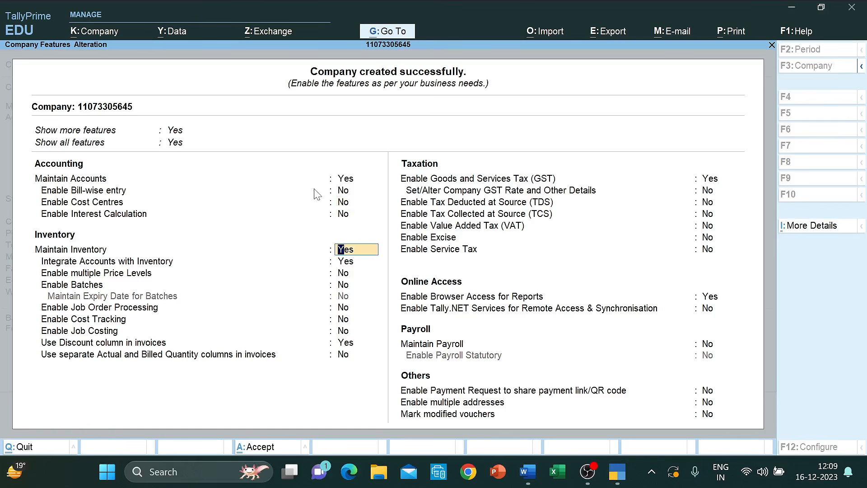
{"action": "key", "text": "Return"}
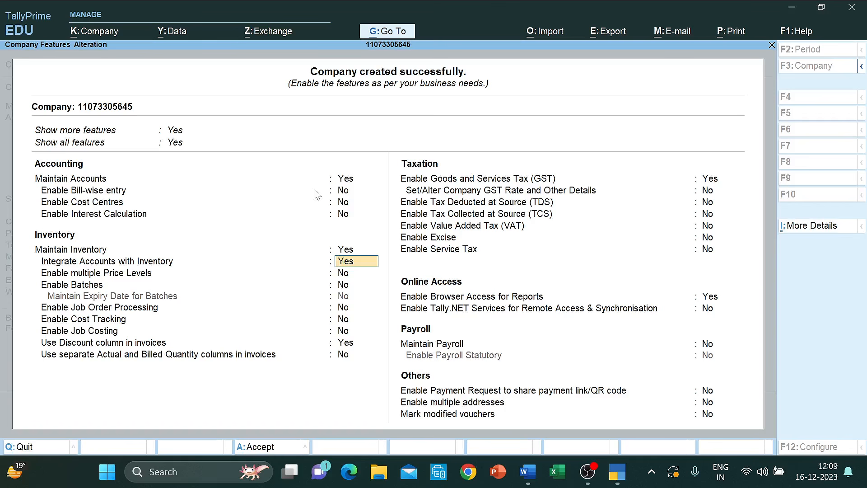
{"action": "key", "text": "Up"}
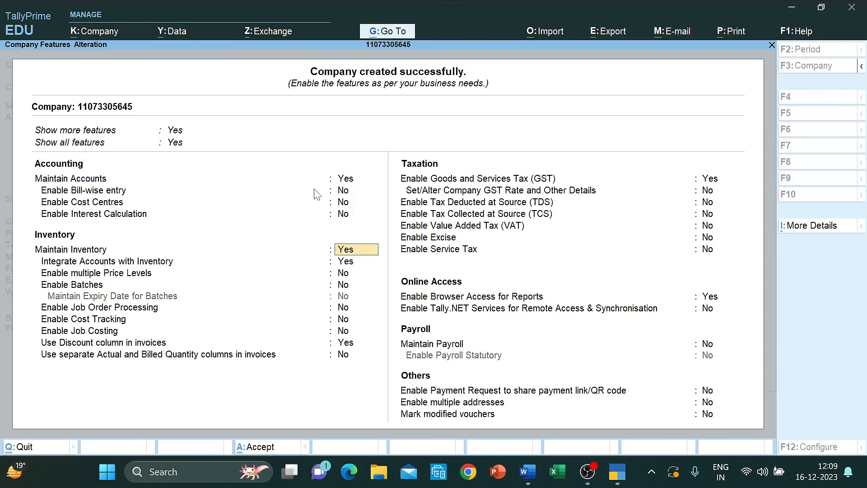
{"action": "key", "text": "Return"}
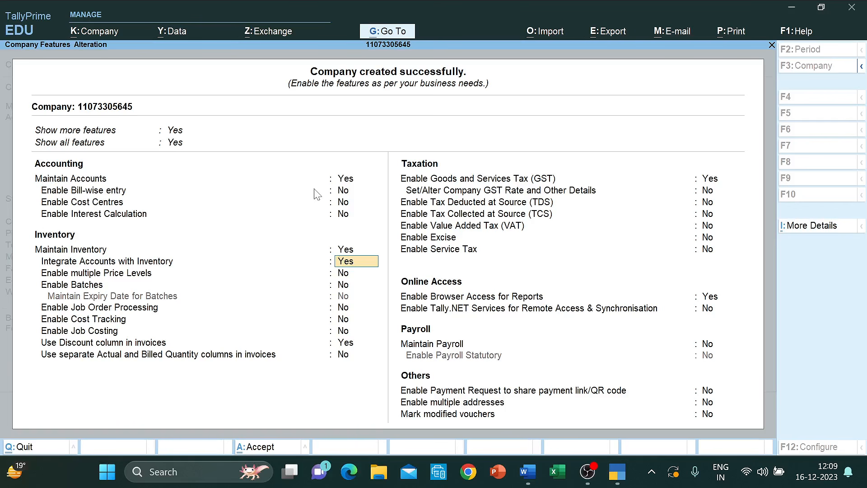
{"action": "key", "text": "Down"}
{"action": "key", "text": "Down"}
{"action": "key", "text": "Down"}
{"action": "key", "text": "Down"}
{"action": "key", "text": "Down"}
{"action": "key", "text": "Down"}
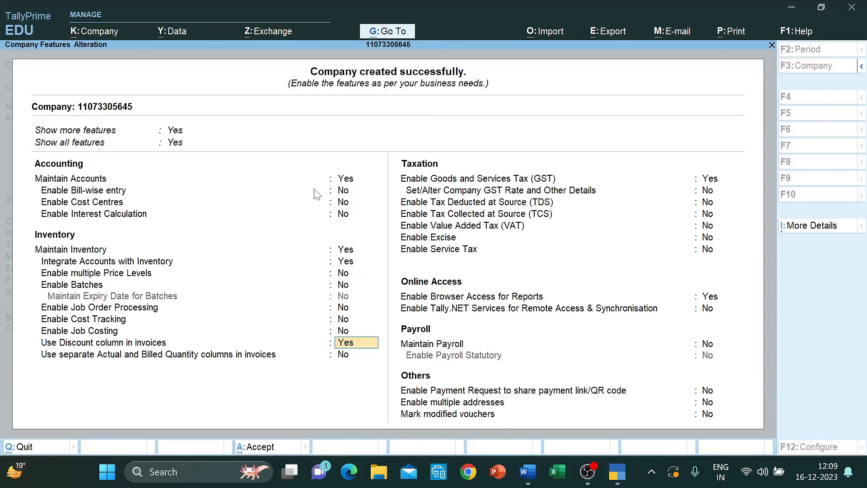
{"action": "key", "text": "Up"}
{"action": "key", "text": "Down"}
{"action": "key", "text": "Return"}
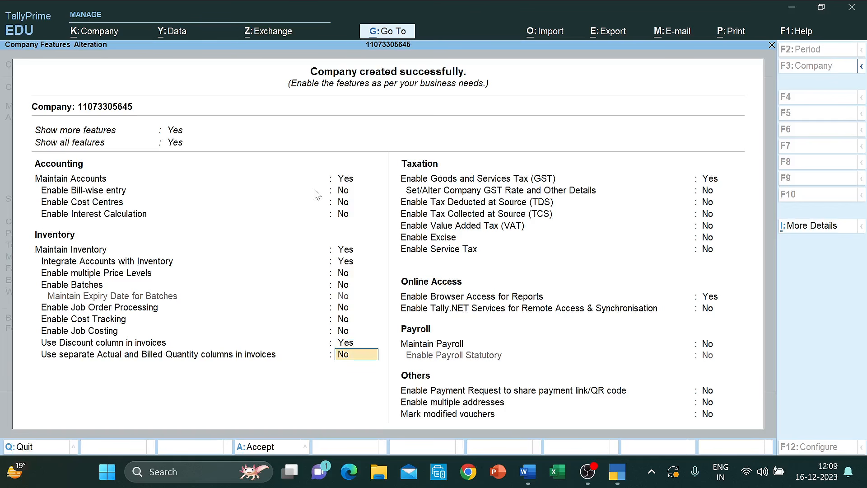
{"action": "key", "text": "Return"}
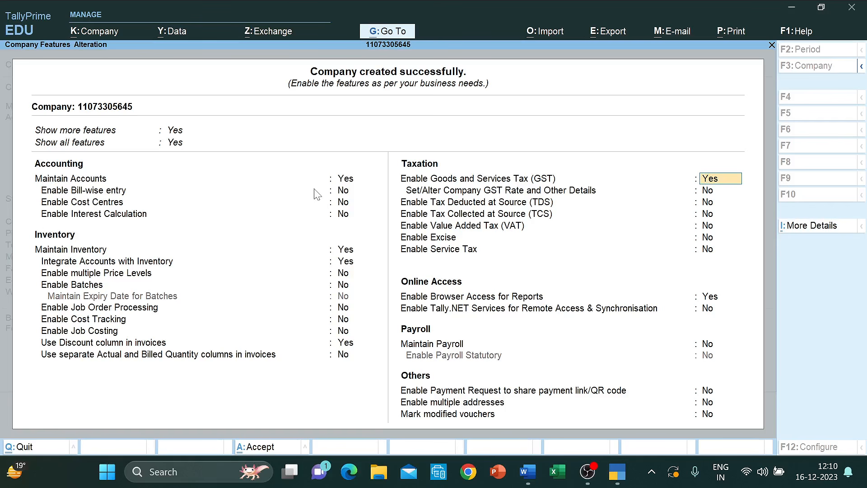
{"action": "key", "text": "Return"}
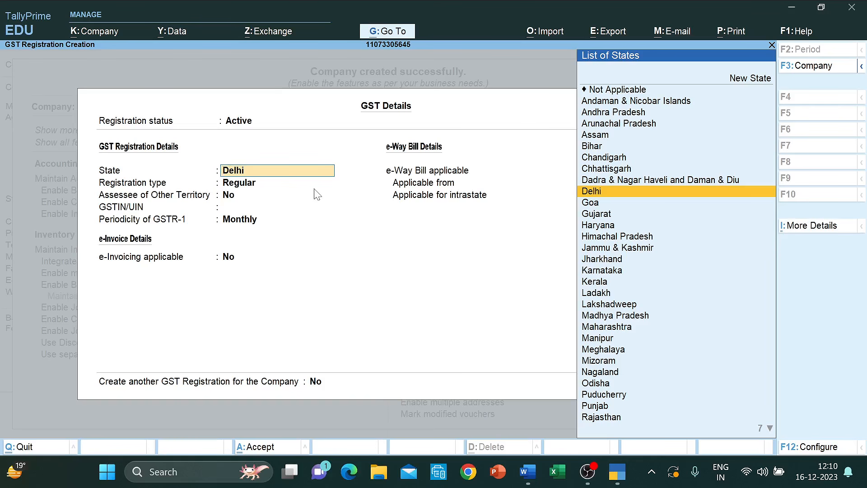
- Keep Delhi and Regular registration and paste the company GSTIN copied from the question sheet
{"action": "key", "text": "Return"}
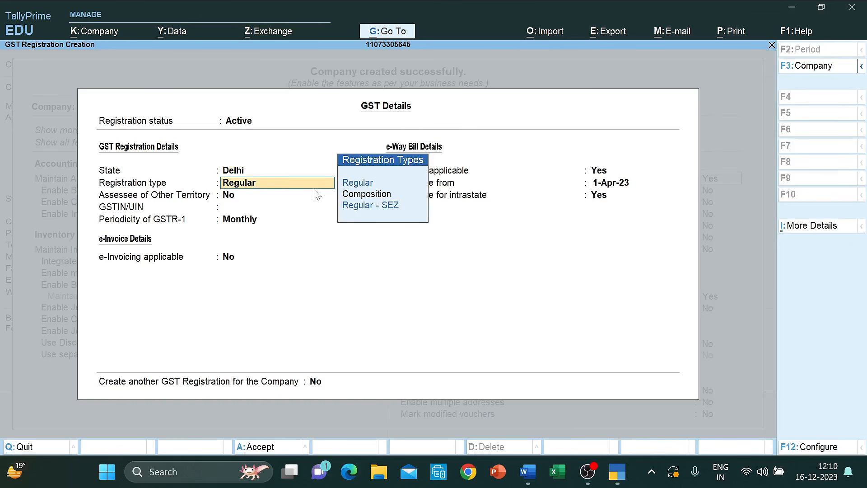
{"action": "key", "text": "Return"}
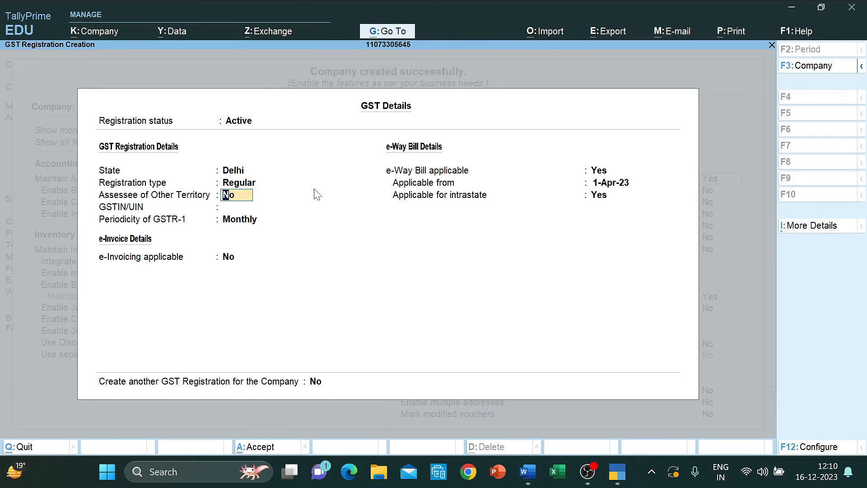
{"action": "key", "text": "Return"}
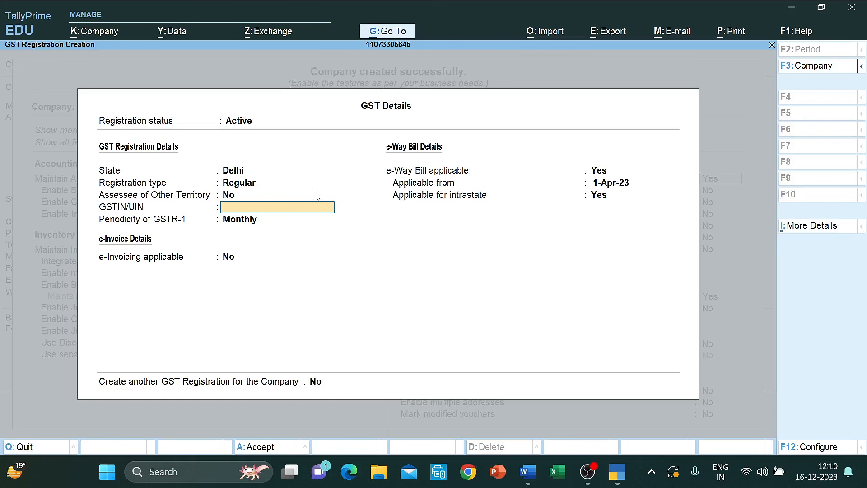
{"action": "key", "text": "alt+Tab"}
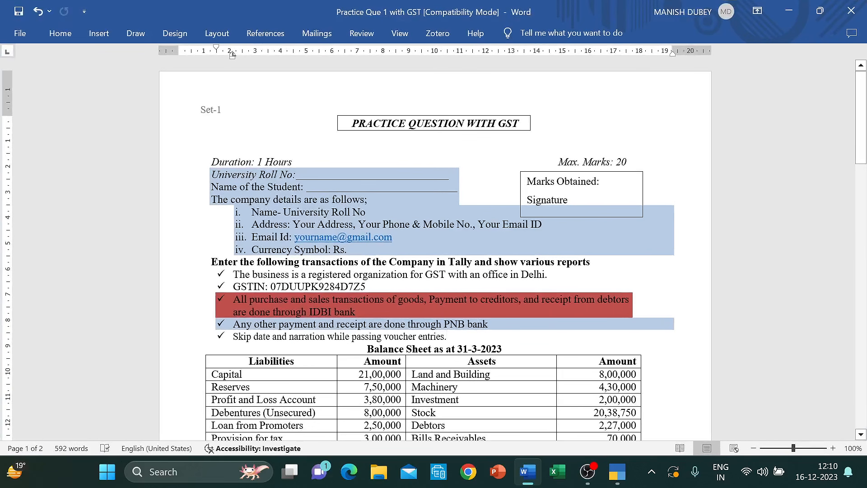
{"action": "double_click", "coordinate": [276, 286]}
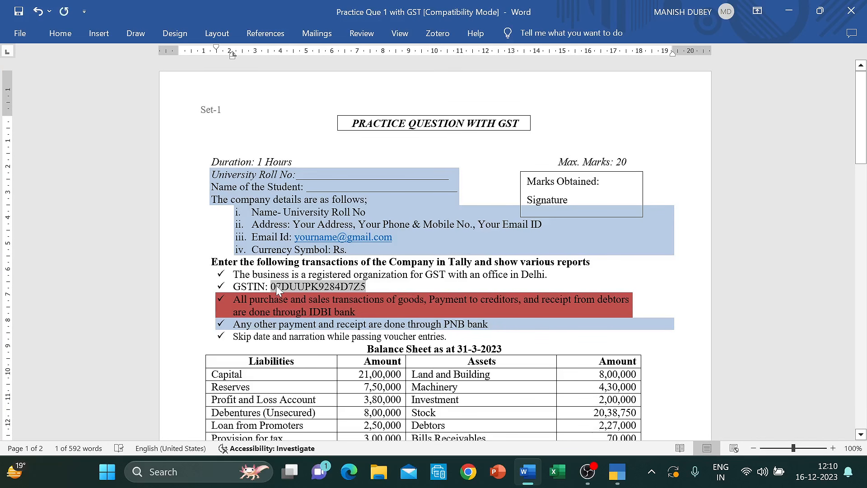
{"action": "key", "text": "ctrl+c"}
{"action": "key", "text": "alt+Tab"}
{"action": "key", "text": "ctrl+alt+v"}
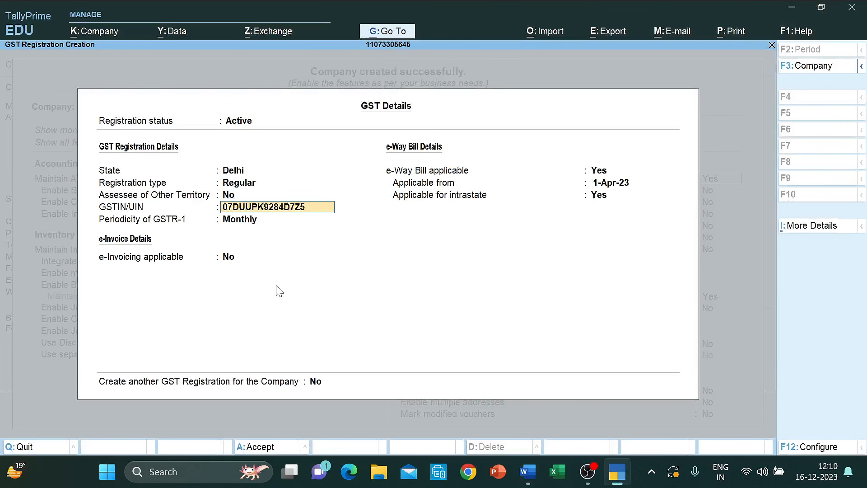
{"action": "key", "text": "Return"}
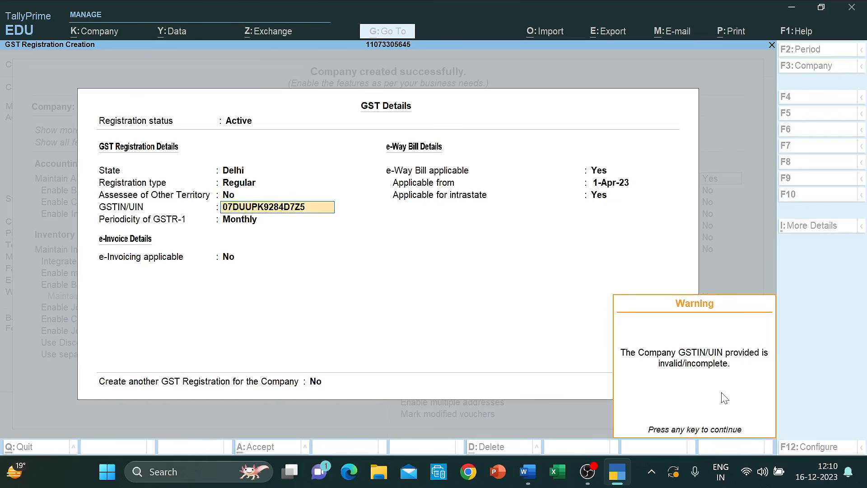
{"action": "key", "text": "Return"}
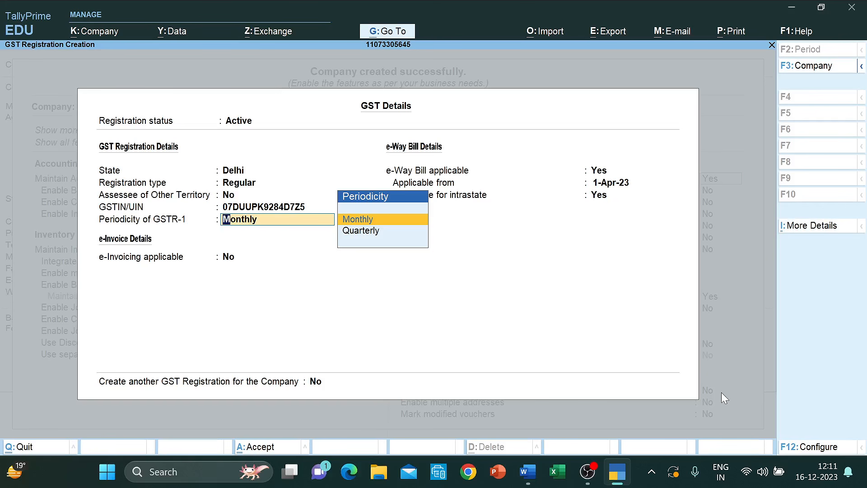
- Set GSTR-1 periodicity to Quarterly and e-Way Bill to No, then save GST details and features
{"action": "key", "text": "Down"}
{"action": "key", "text": "Return"}
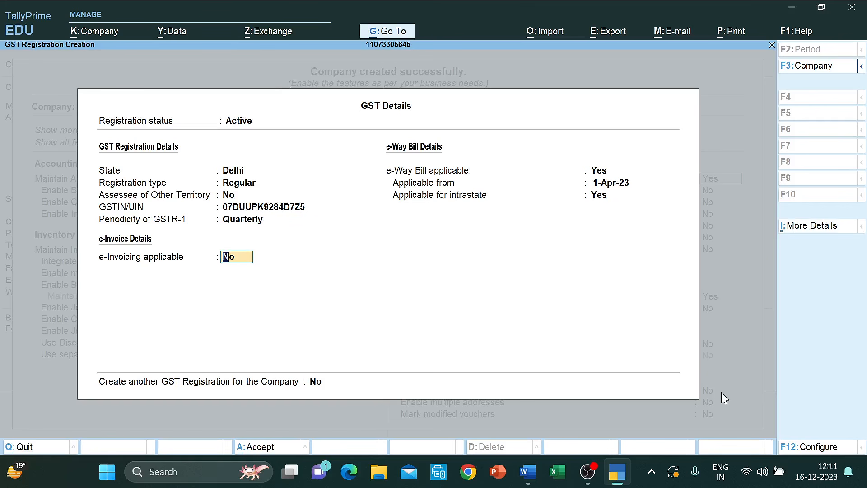
{"action": "key", "text": "Return"}
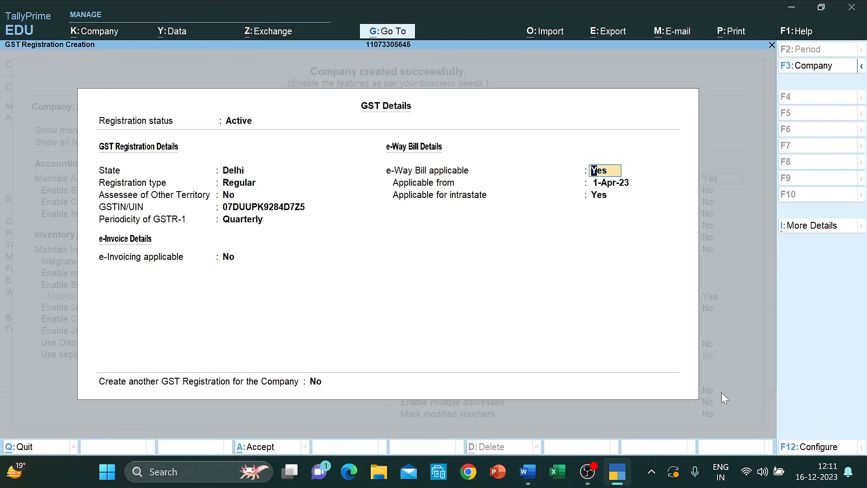
{"action": "type", "text": "n"}
{"action": "key", "text": "Return"}
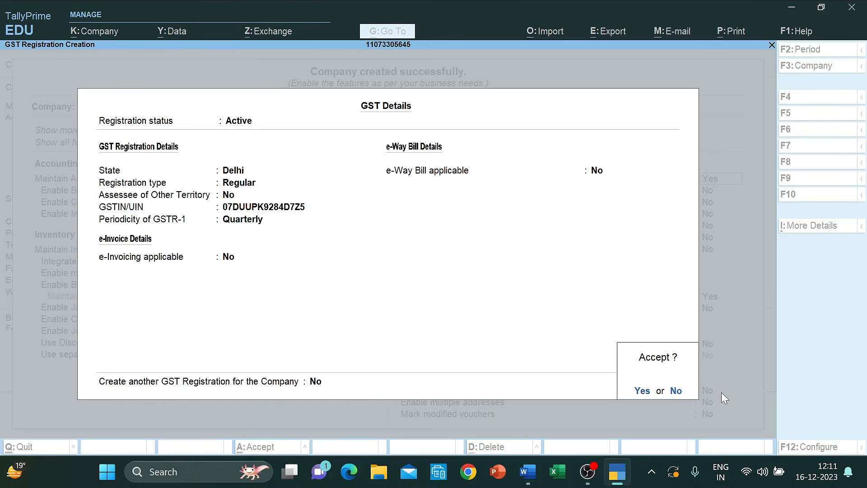
{"action": "key", "text": "Return"}
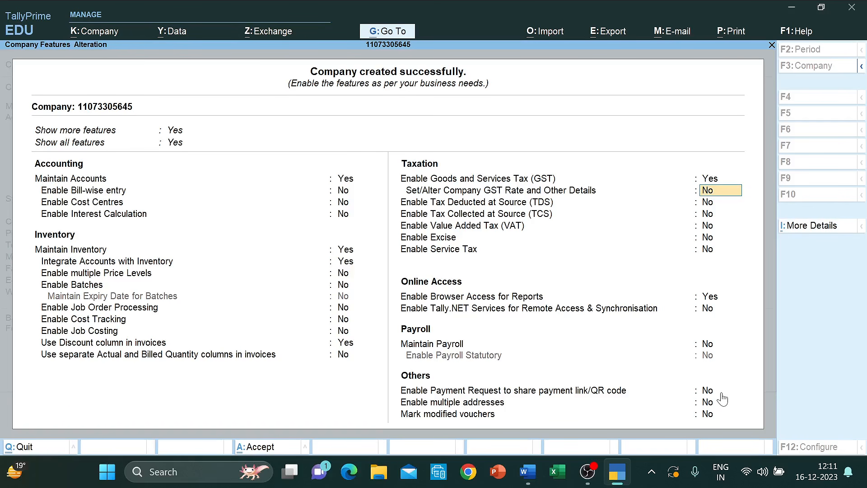
{"action": "key", "text": "ctrl+a"}
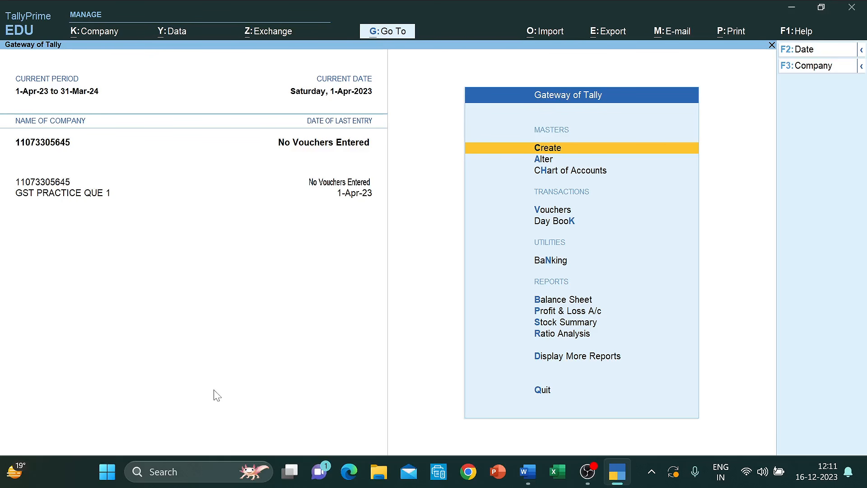
- Select the liability names and amounts from Capital to Rent Outstanding for light blue shading
{"action": "mouse_move", "coordinate": [534, 476]}
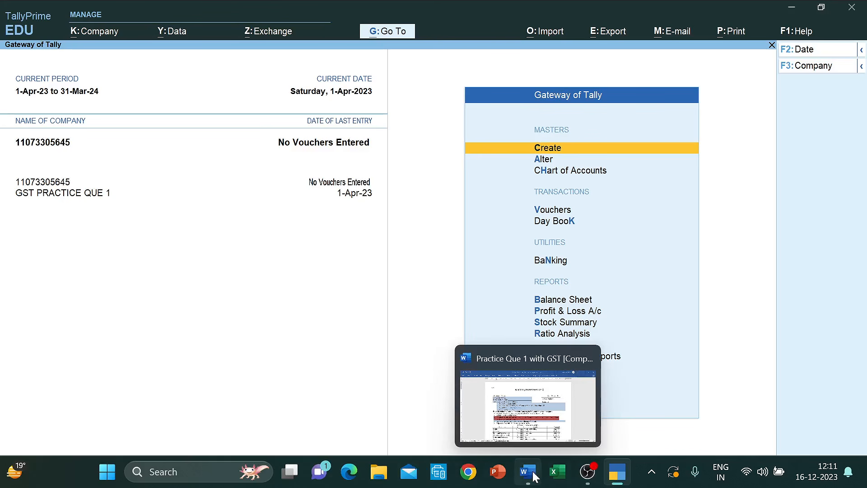
{"action": "left_click", "coordinate": [527, 418]}
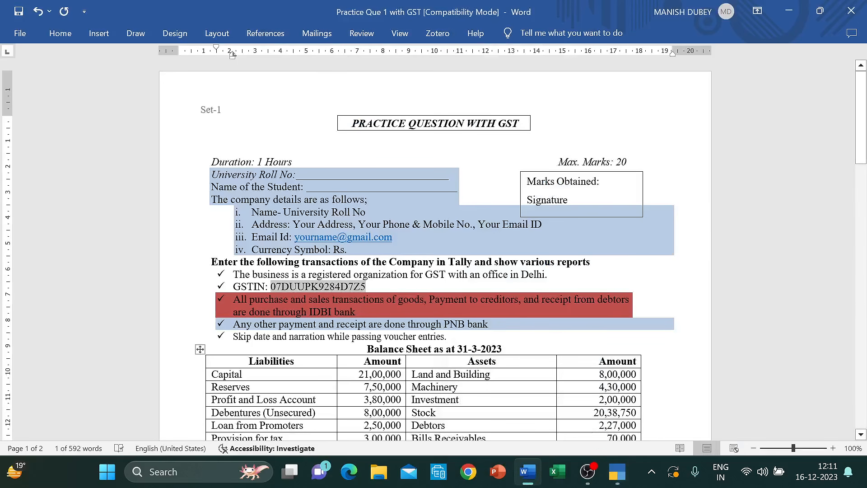
{"action": "scroll", "coordinate": [433, 249], "scroll_direction": "down", "scroll_amount": 8}
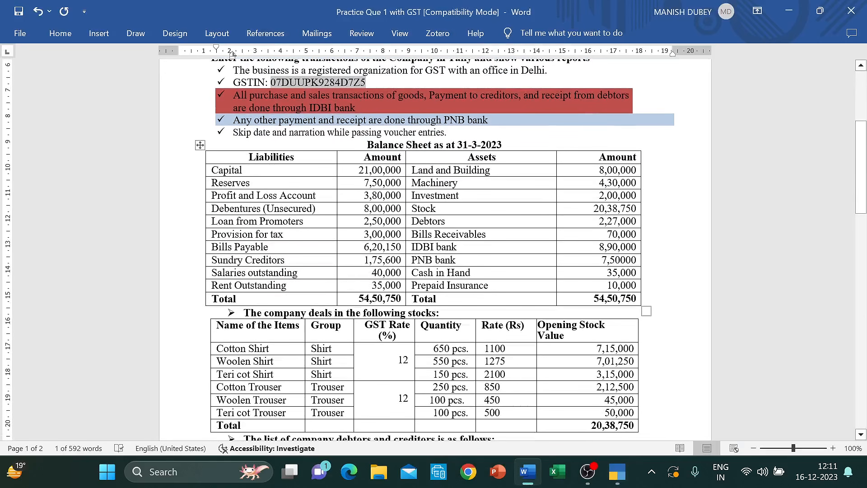
{"action": "left_click", "coordinate": [367, 145]}
{"action": "key", "text": "shift+Down"}
{"action": "key", "text": "shift+Down"}
{"action": "key", "text": "shift+Down"}
{"action": "key", "text": "shift+Down"}
{"action": "key", "text": "shift+Down"}
{"action": "key", "text": "shift+Down"}
{"action": "key", "text": "shift+Down"}
{"action": "key", "text": "shift+Down"}
{"action": "key", "text": "shift+Down"}
{"action": "key", "text": "shift+Down"}
{"action": "key", "text": "shift+Down"}
{"action": "key", "text": "shift+Down"}
{"action": "key", "text": "shift+Down"}
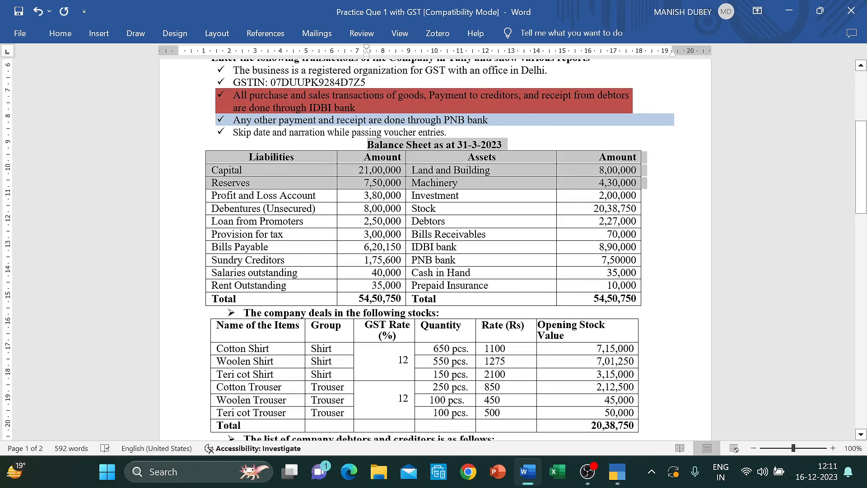
{"action": "left_click", "coordinate": [364, 156]}
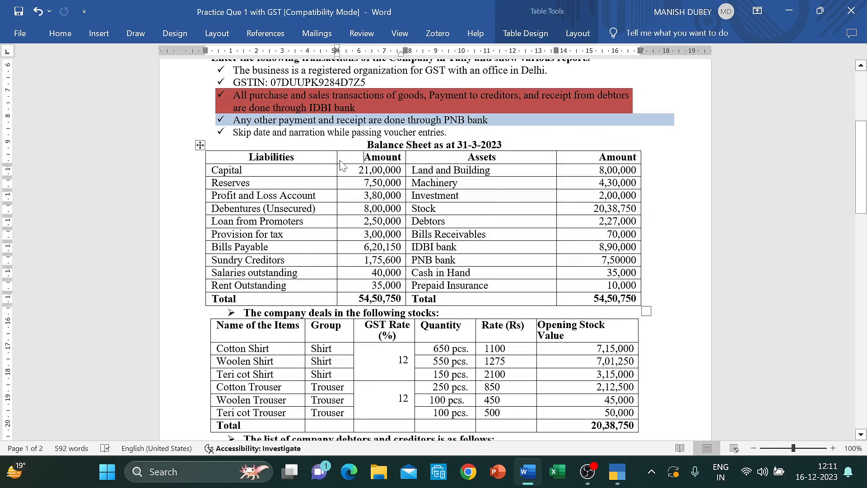
{"action": "left_click", "coordinate": [211, 170]}
{"action": "key", "text": "shift+Down"}
{"action": "key", "text": "shift+Down"}
{"action": "key", "text": "shift+Down"}
{"action": "key", "text": "shift+Down"}
{"action": "key", "text": "shift+Down"}
{"action": "key", "text": "shift+Down"}
{"action": "key", "text": "shift+Down"}
{"action": "key", "text": "shift+Down"}
{"action": "key", "text": "shift+Down"}
{"action": "key", "text": "shift+Right"}
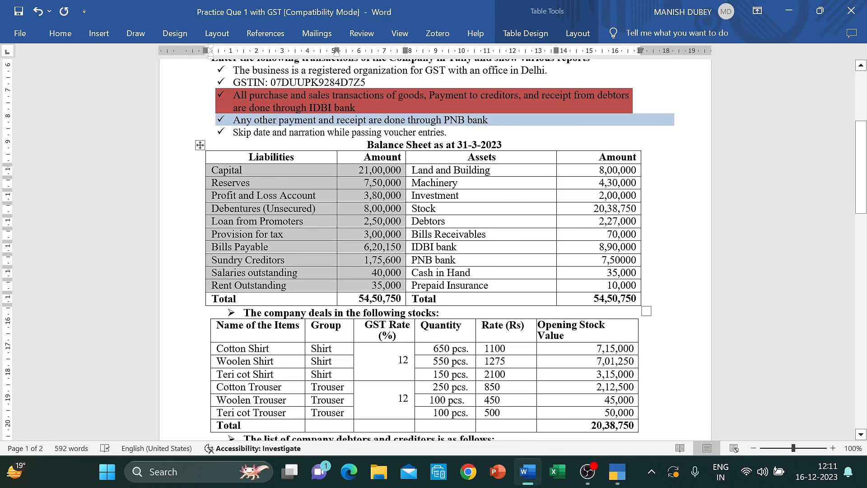
{"action": "right_click", "coordinate": [214, 173]}
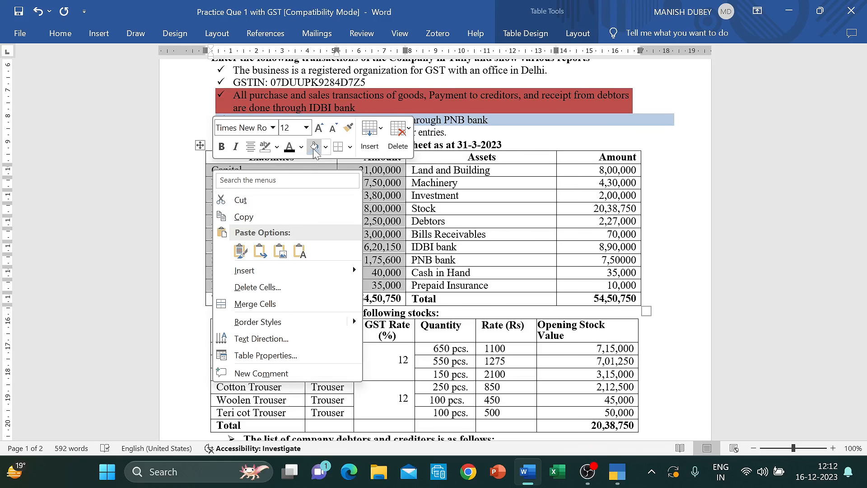
{"action": "key", "text": "Escape"}
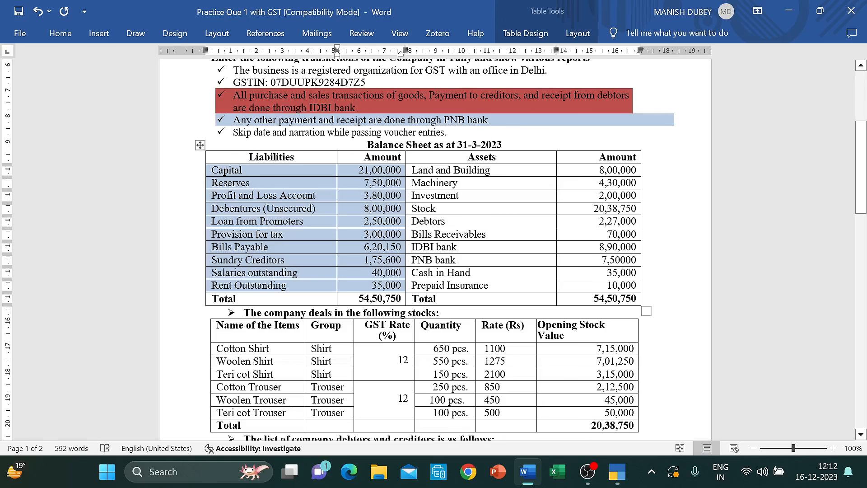
- Back in TallyPrime, open Alter to list the masters
{"action": "key", "text": "alt+Tab"}
{"action": "key", "text": "Down"}
{"action": "key", "text": "Return"}
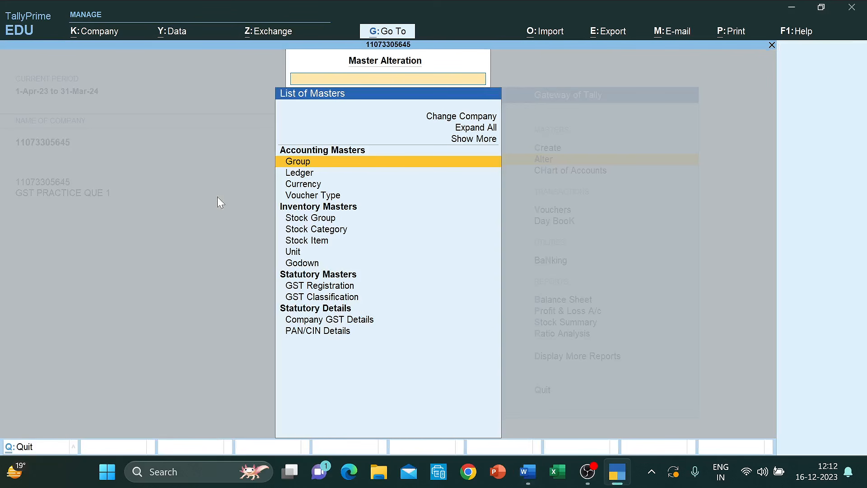
- Check the List of Ledgers, which holds only Cash and Profit & Loss A/c, then return to Word
{"action": "key", "text": "Down"}
{"action": "key", "text": "Return"}
{"action": "key", "text": "Down"}
{"action": "key", "text": "Up"}
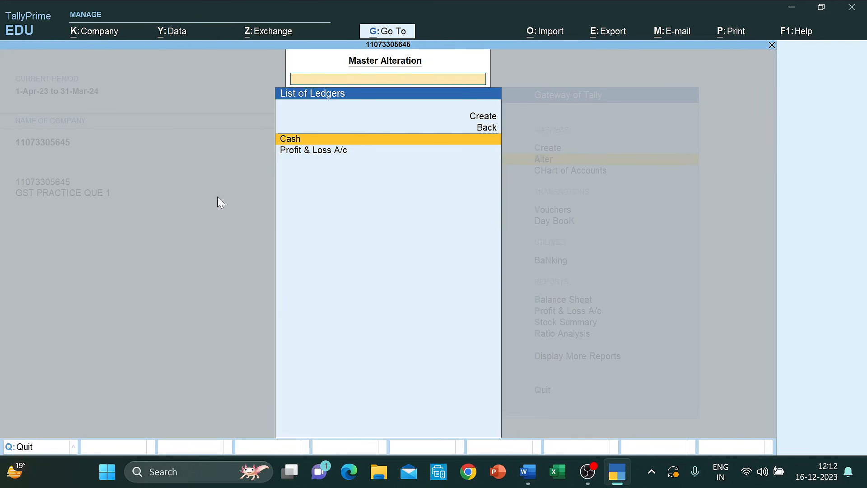
{"action": "key", "text": "alt+Tab"}
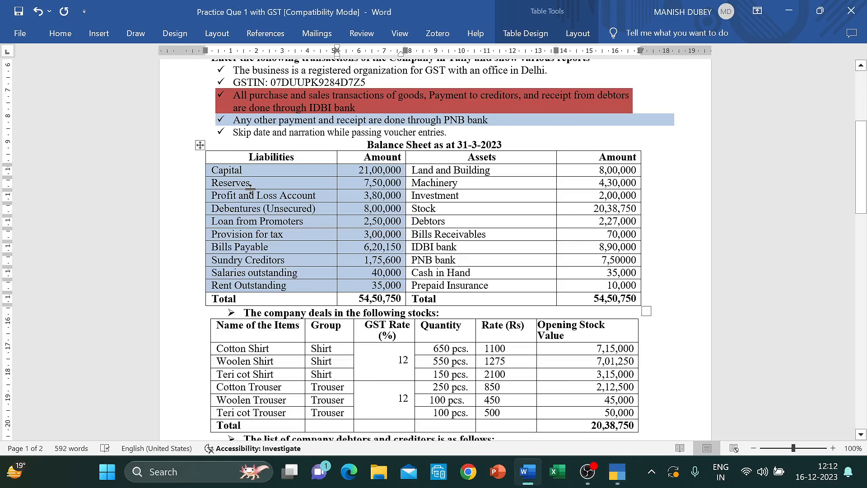
- Shade the Profit and Loss Account row and its amount Red, Accent 2, Darker 25%
{"action": "left_click_drag", "start_coordinate": [212, 195], "coordinate": [388, 195]}
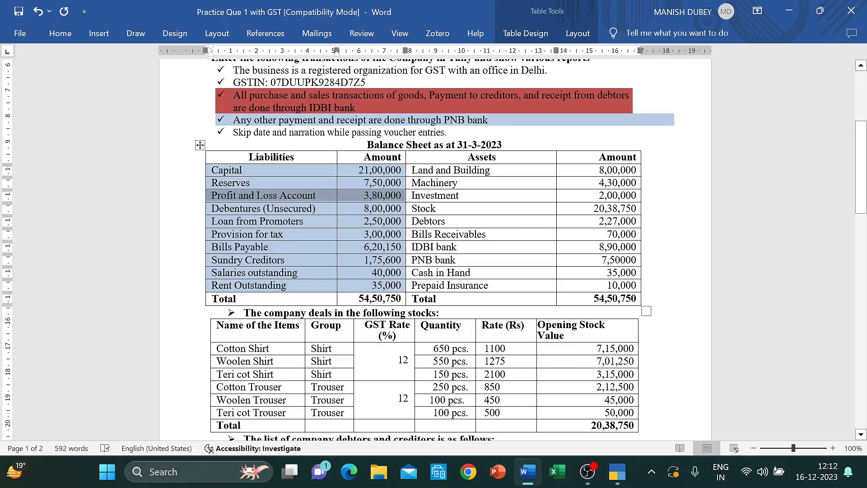
{"action": "right_click", "coordinate": [211, 194]}
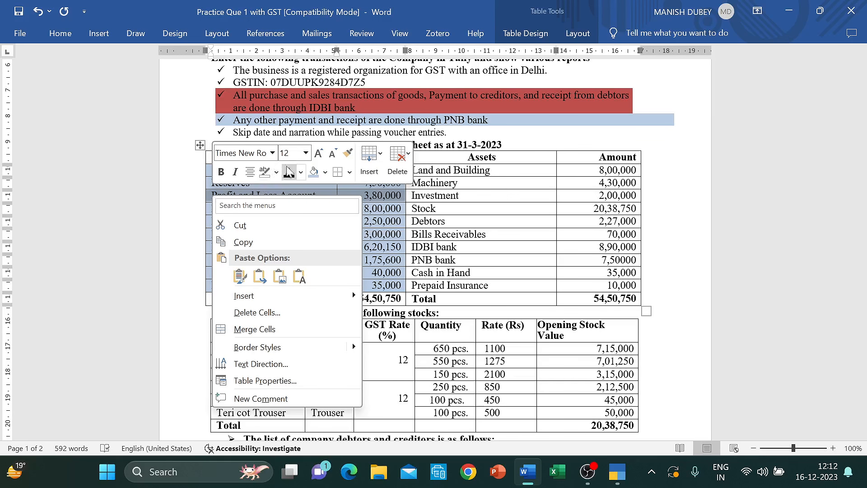
{"action": "left_click", "coordinate": [325, 172]}
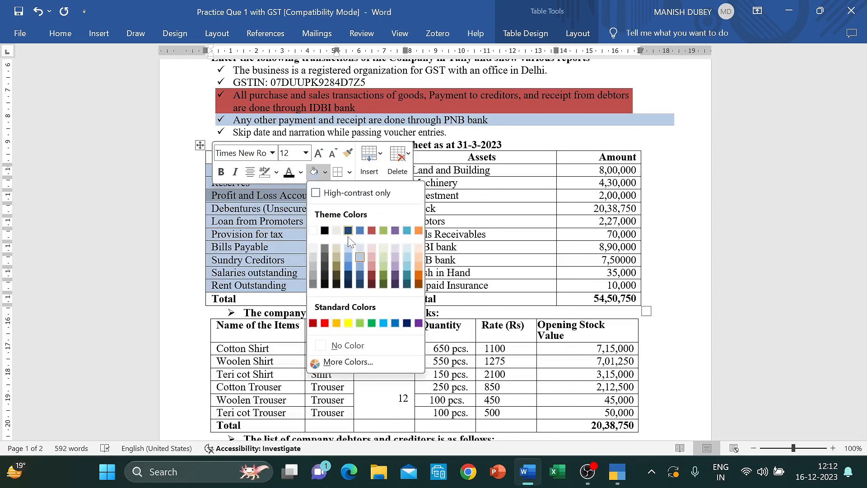
{"action": "left_click", "coordinate": [371, 230]}
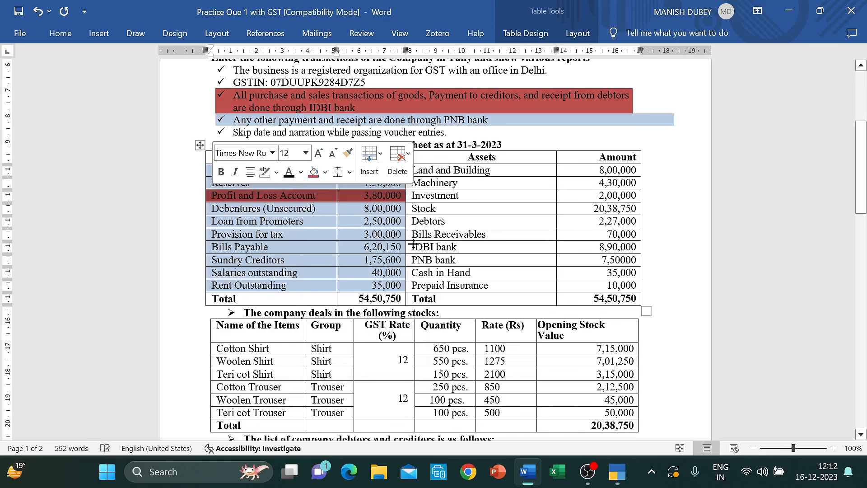
- Shade the Cash in Hand row and its 35,000 amount the same dark red
{"action": "left_click_drag", "start_coordinate": [412, 273], "coordinate": [436, 272]}
{"action": "key", "text": "ctrl+shift+Right"}
{"action": "key", "text": "ctrl+shift+Right"}
{"action": "key", "text": "ctrl+shift+Right"}
{"action": "key", "text": "ctrl+shift+Right"}
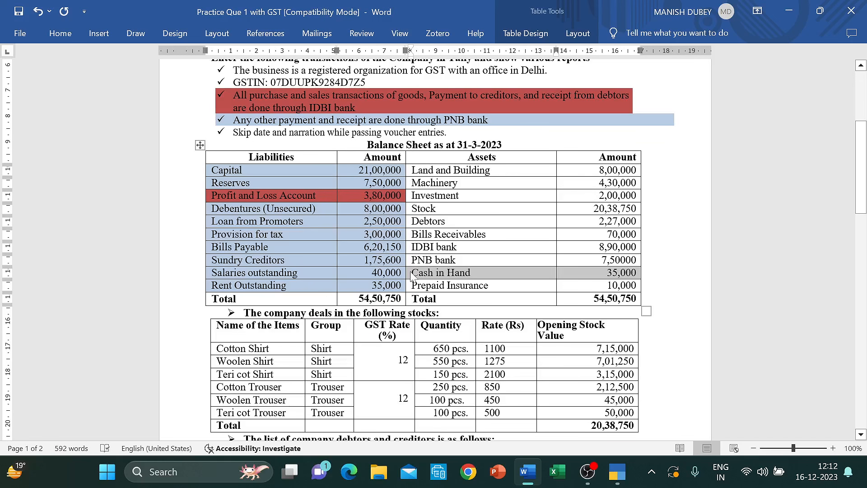
{"action": "right_click", "coordinate": [411, 276]}
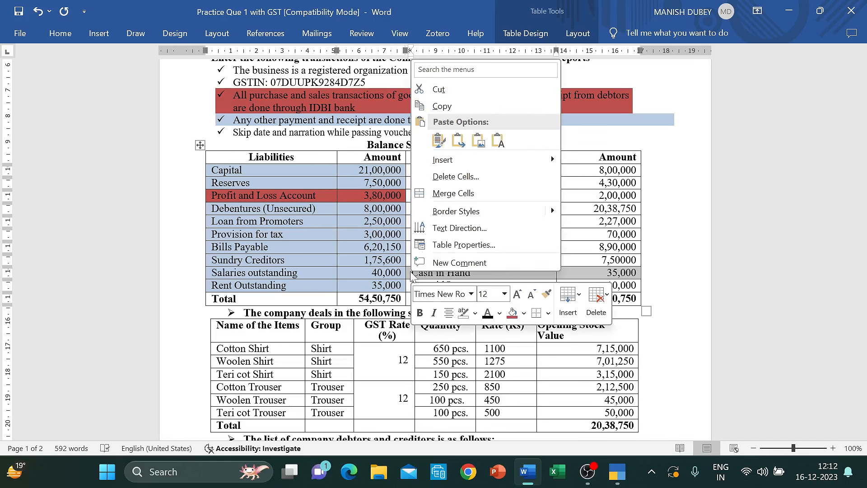
{"action": "left_click", "coordinate": [513, 314]}
{"action": "left_click", "coordinate": [486, 234]}
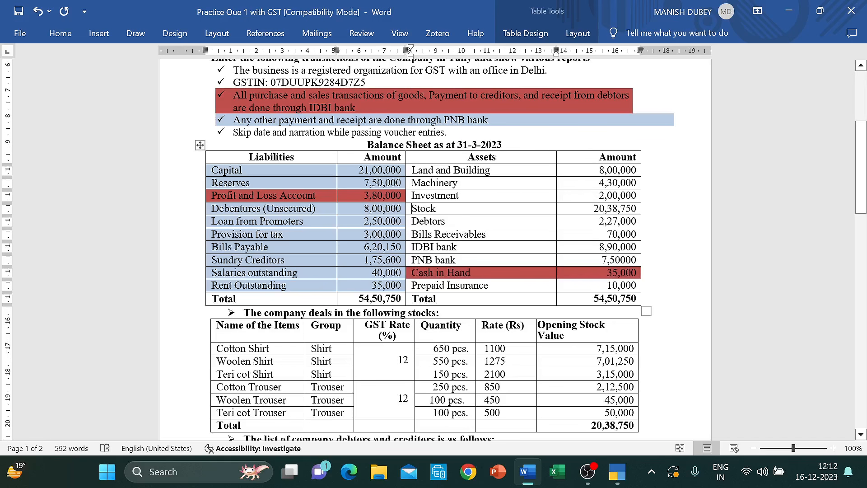
- Shade the Stock row and its 20,38,750 amount dark red too
{"action": "key", "text": "ctrl+shift+Right"}
{"action": "key", "text": "ctrl+shift+Right"}
{"action": "key", "text": "ctrl+shift+Right"}
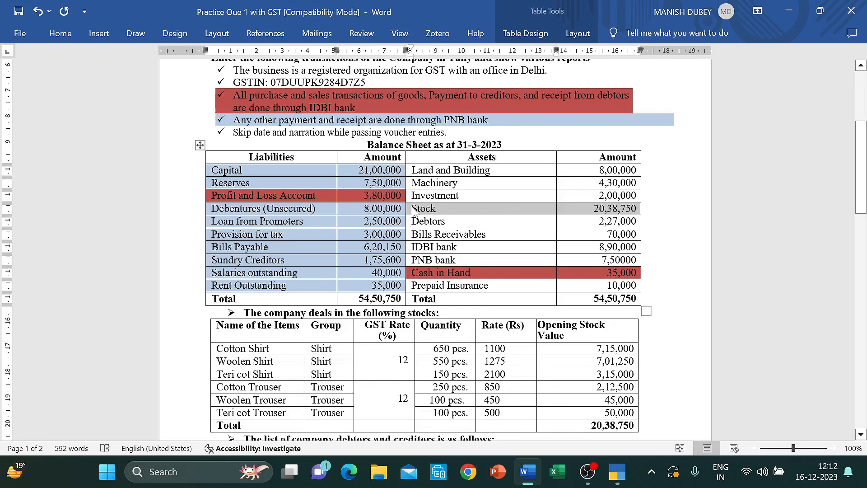
{"action": "right_click", "coordinate": [414, 212]}
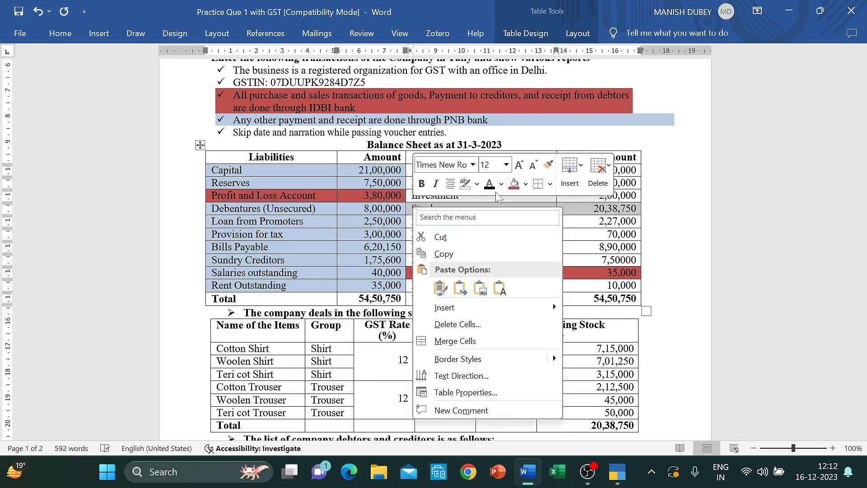
{"action": "left_click", "coordinate": [525, 184]}
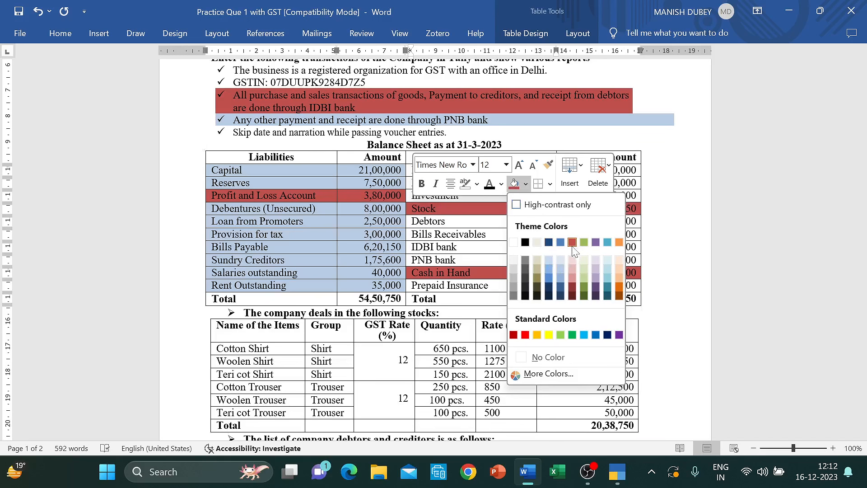
{"action": "left_click", "coordinate": [572, 286]}
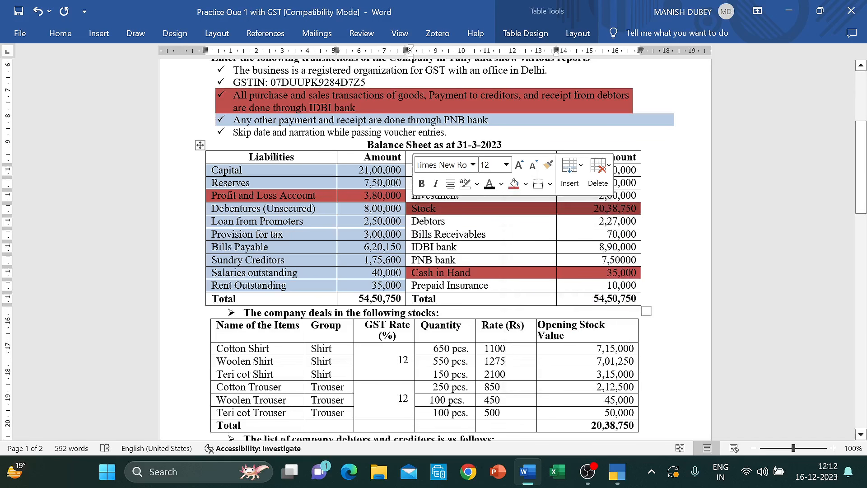
{"action": "left_click", "coordinate": [457, 246]}
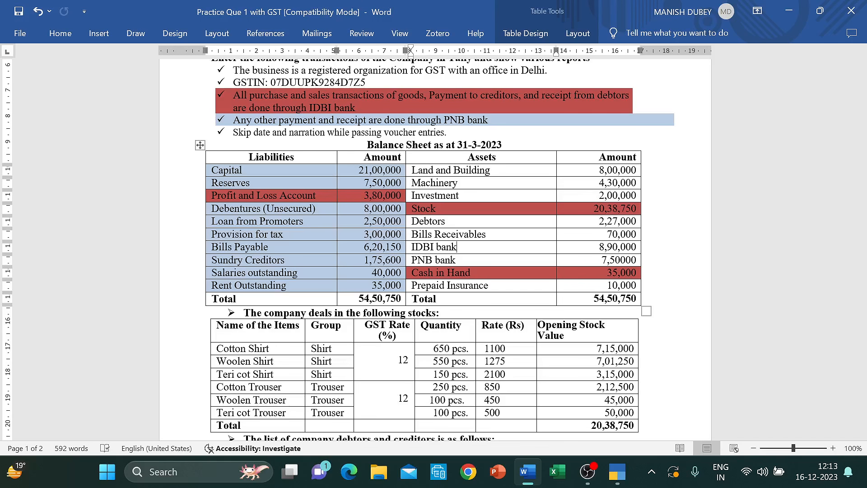
- Switch to TallyPrime and open a blank Ledger Creation form from Gateway via Create > Ledger
{"action": "key", "text": "alt+Tab"}
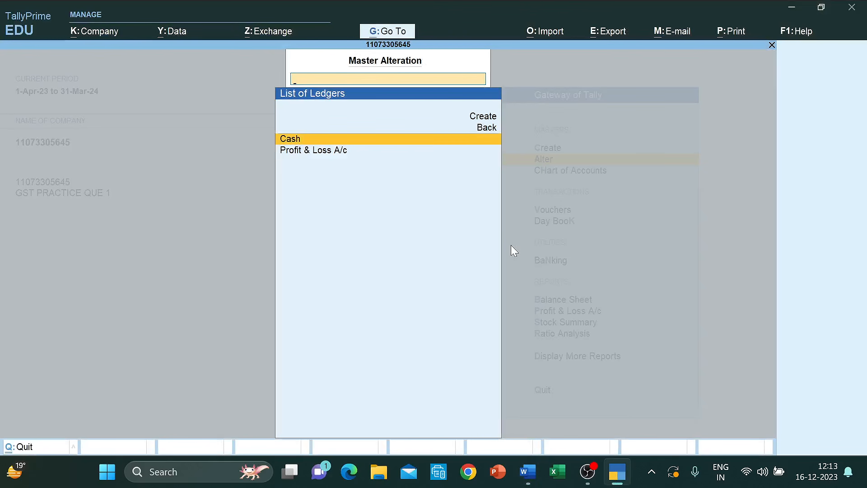
{"action": "key", "text": "Escape"}
{"action": "key", "text": "Escape"}
{"action": "key", "text": "Up"}
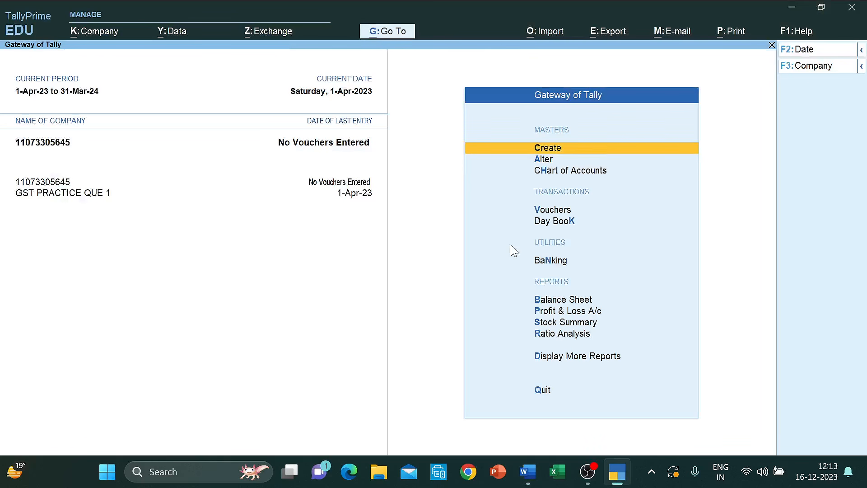
{"action": "key", "text": "Down"}
{"action": "key", "text": "Up"}
{"action": "key", "text": "Down"}
{"action": "key", "text": "Up"}
{"action": "key", "text": "Return"}
{"action": "key", "text": "Down"}
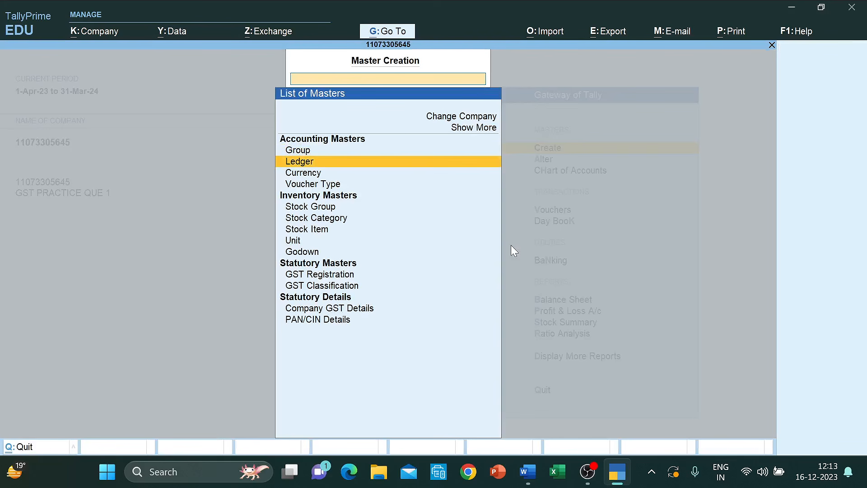
{"action": "key", "text": "Return"}
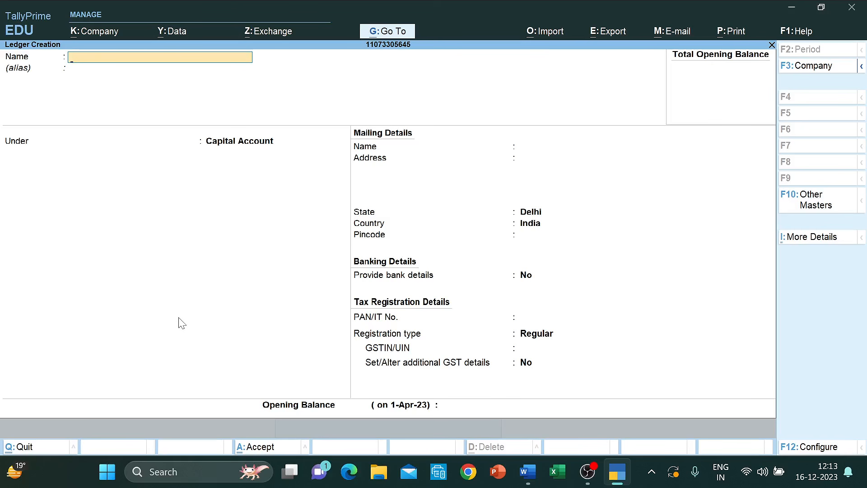
- Quit the blank ledger form without saving and return to the Gateway of Tally menu
{"action": "key", "text": "Escape"}
{"action": "key", "text": "y"}
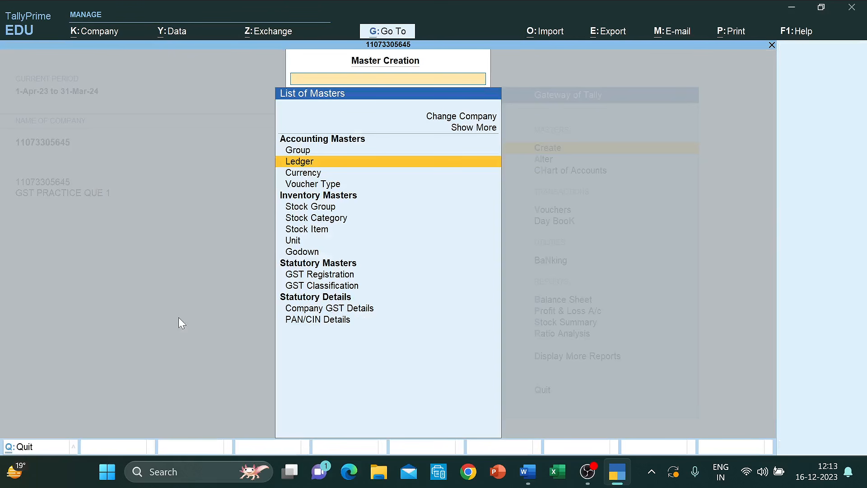
{"action": "key", "text": "Escape"}
{"action": "key", "text": "Down"}
{"action": "key", "text": "Down"}
{"action": "key", "text": "Down"}
{"action": "key", "text": "Up"}
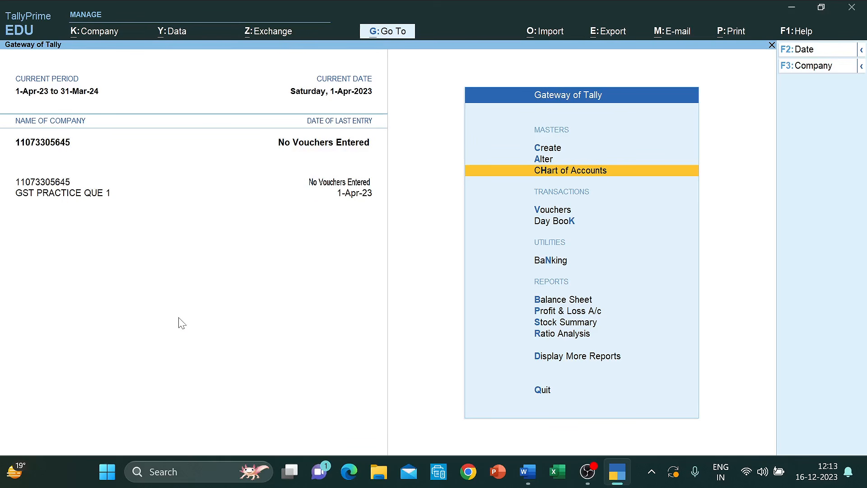
- Open Multi Ledger Creation for All Items from Chart of Accounts > Ledgers
{"action": "key", "text": "Return"}
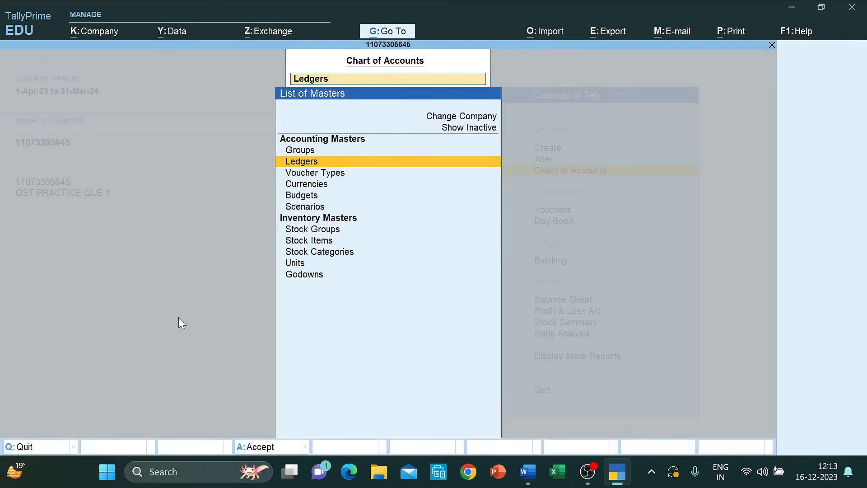
{"action": "key", "text": "Return"}
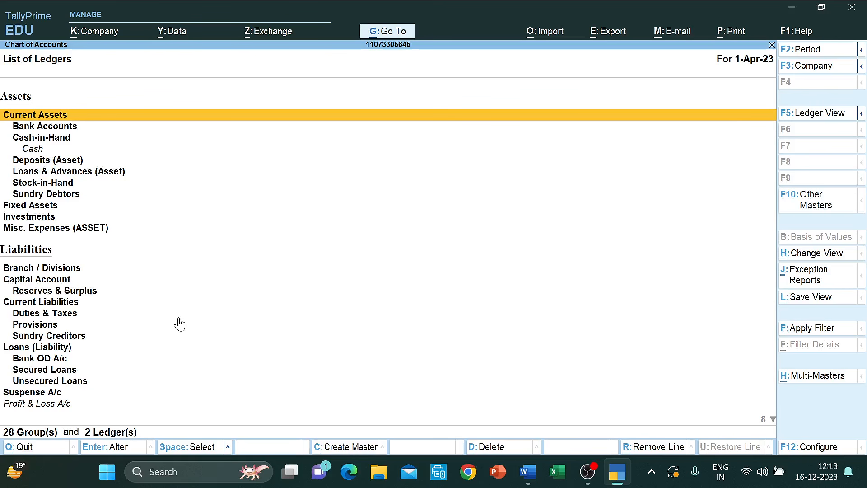
{"action": "left_click", "coordinate": [817, 376]}
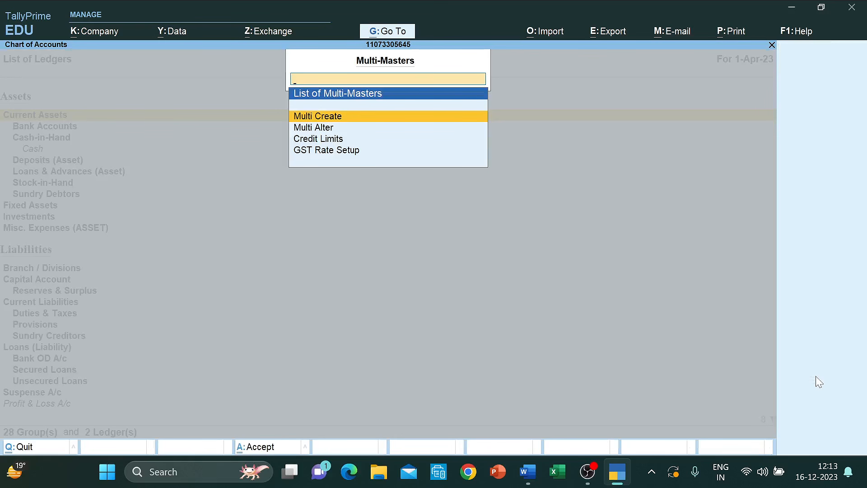
{"action": "key", "text": "Return"}
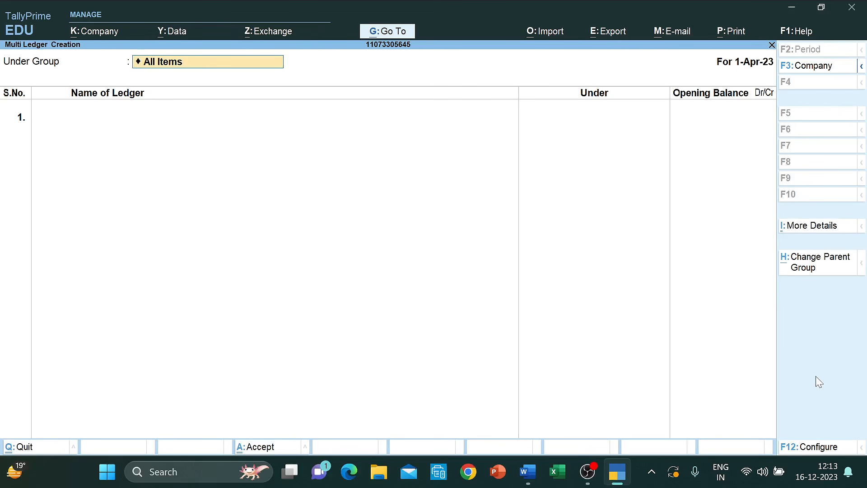
{"action": "key", "text": "Return"}
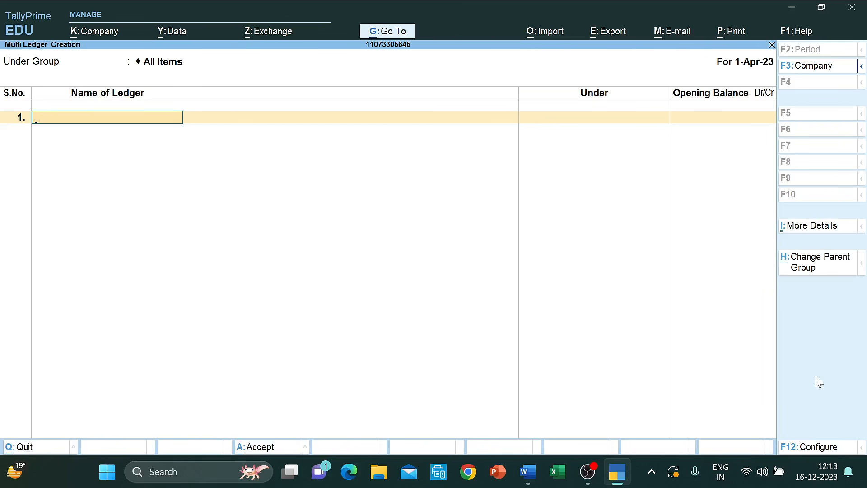
- Quit Multi Ledger Creation and back out to the Gateway of Tally
{"action": "key", "text": "Escape"}
{"action": "key", "text": "Return"}
{"action": "key", "text": "Escape"}
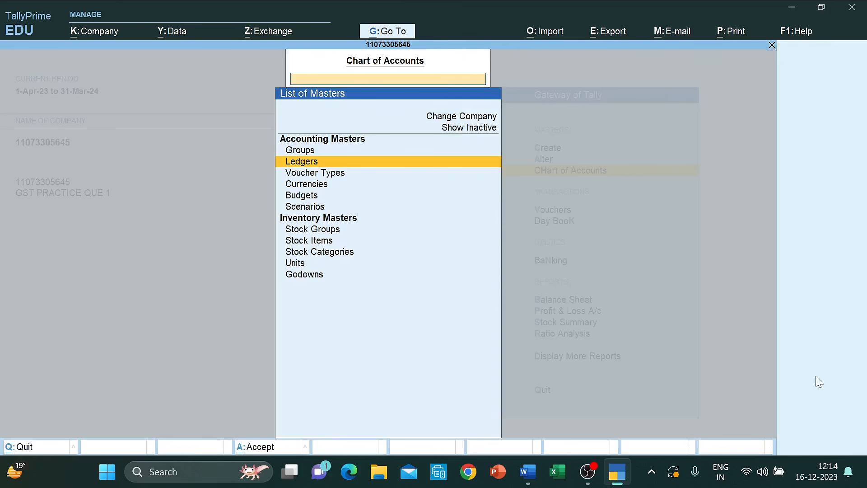
{"action": "key", "text": "Escape"}
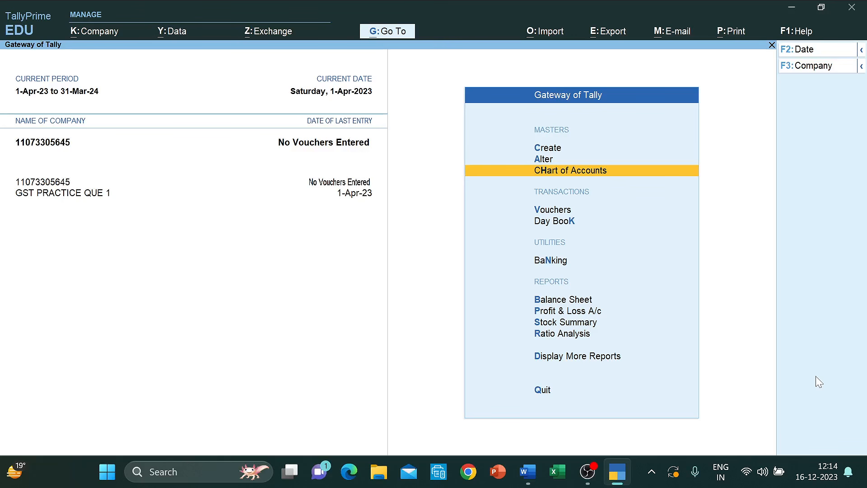
- Reopen Chart of Accounts > Ledgers and start Multi Create again
{"action": "key", "text": "Return"}
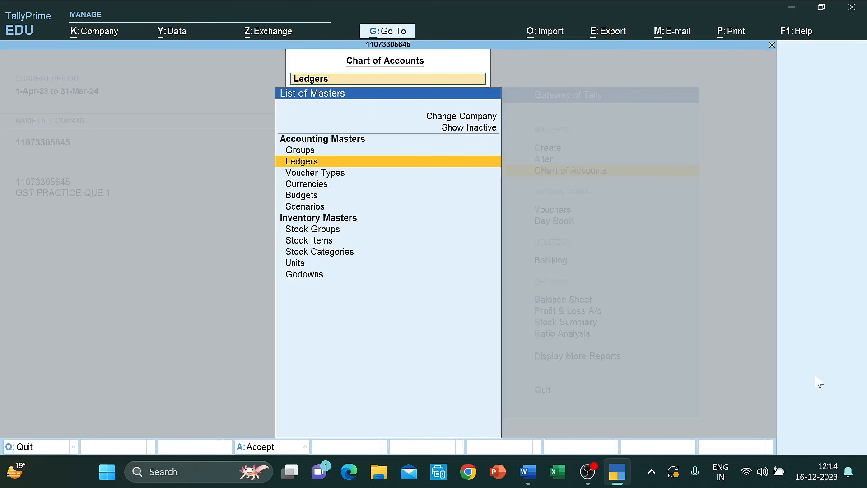
{"action": "key", "text": "Return"}
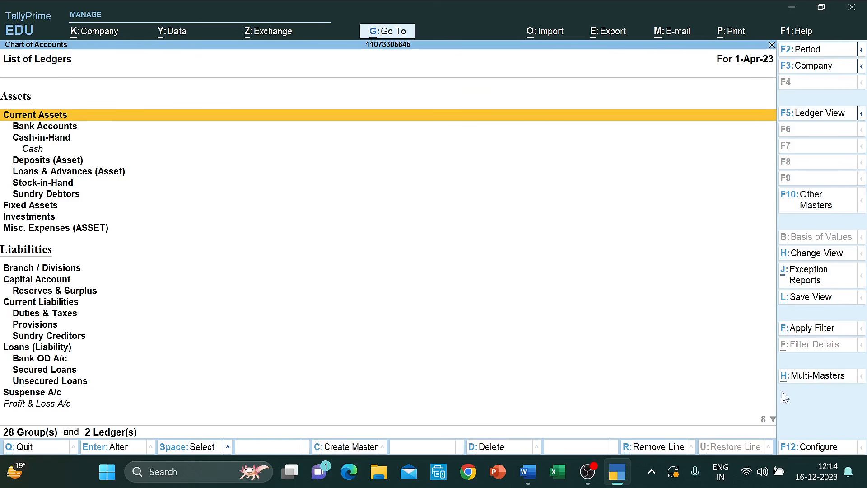
{"action": "left_click", "coordinate": [811, 379]}
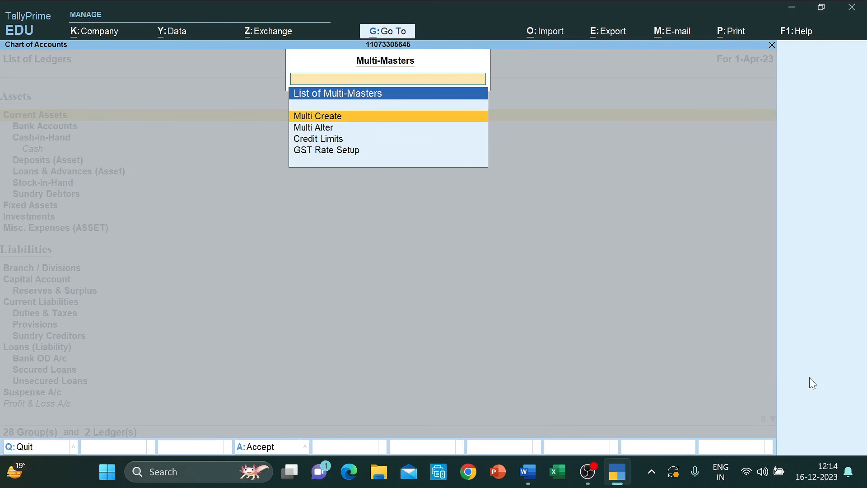
{"action": "key", "text": "Return"}
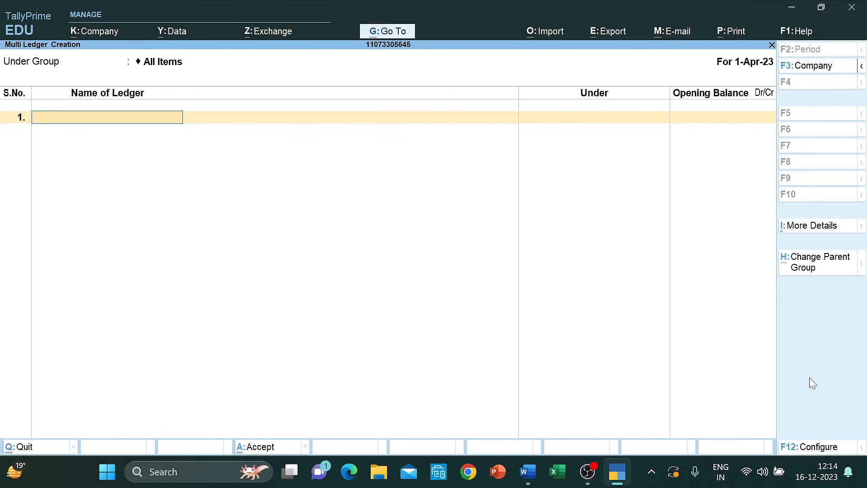
- Enter the Capital ledger under Capital Account with a 21,00,000 opening balance
{"action": "key", "text": "alt+Tab"}
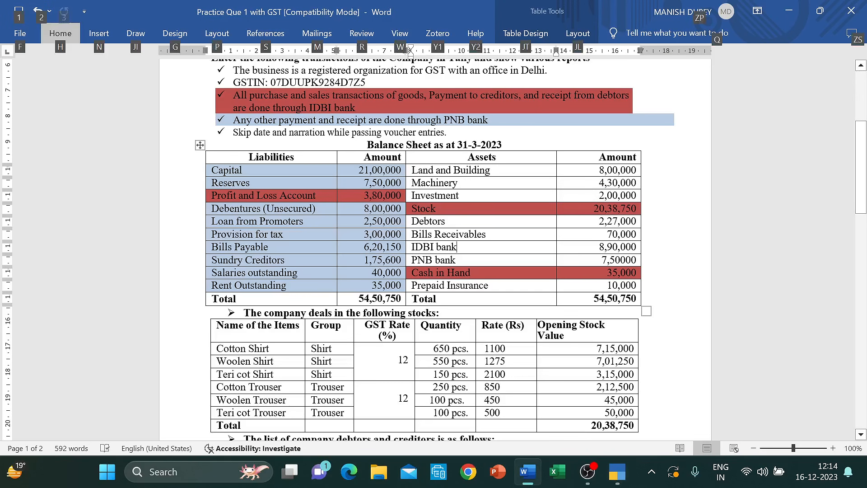
{"action": "key", "text": "alt+Tab"}
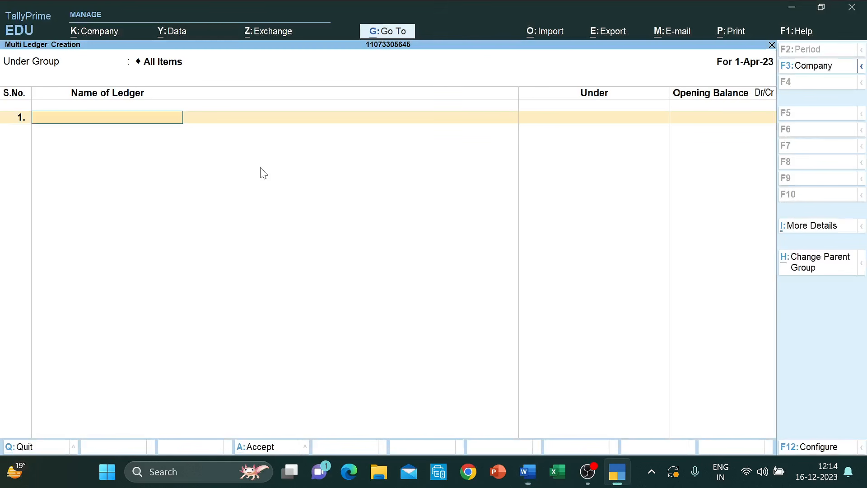
{"action": "type", "text": "Capital"}
{"action": "key", "text": "Return"}
{"action": "type", "text": "Capi"}
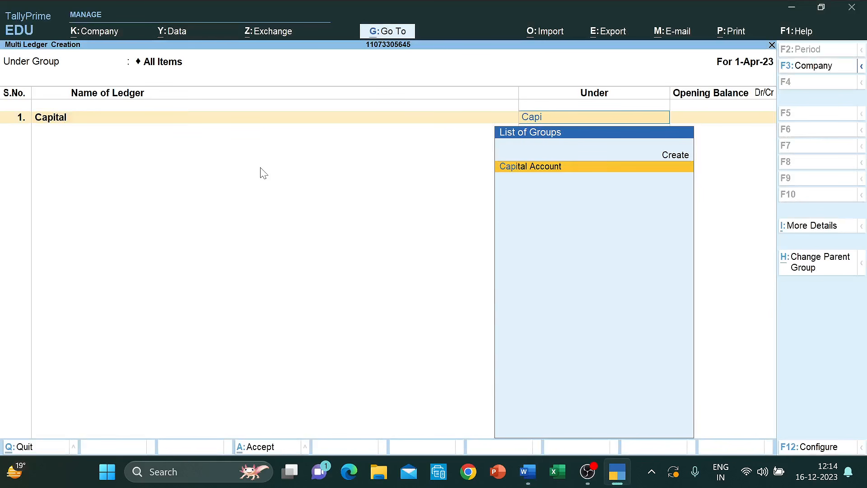
{"action": "key", "text": "Return"}
{"action": "key", "text": "alt+Tab"}
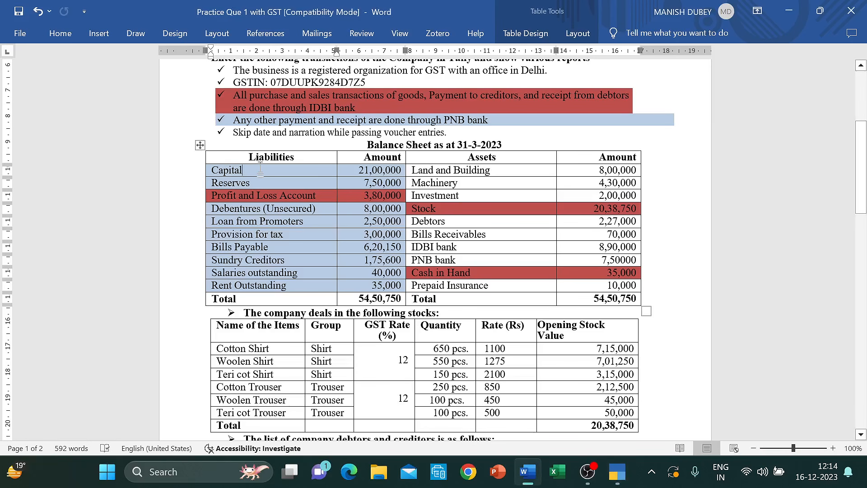
{"action": "key", "text": "alt+Tab"}
{"action": "type", "text": "2100000"}
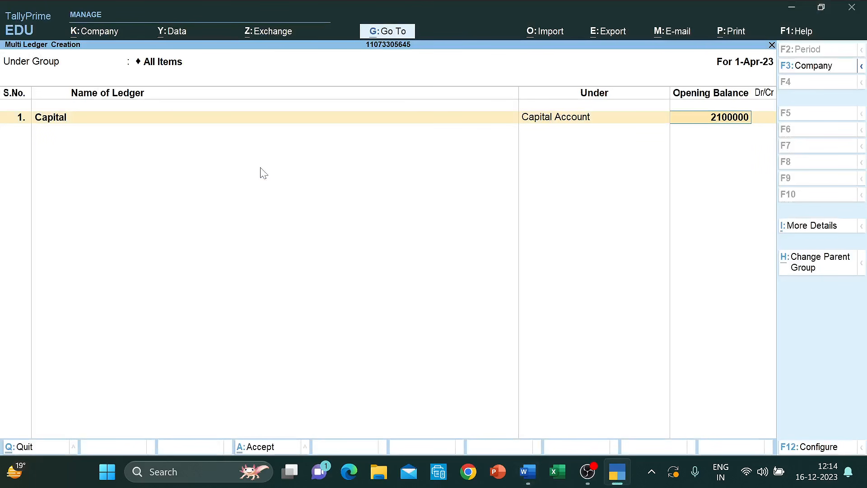
{"action": "key", "text": "Return"}
{"action": "key", "text": "Return"}
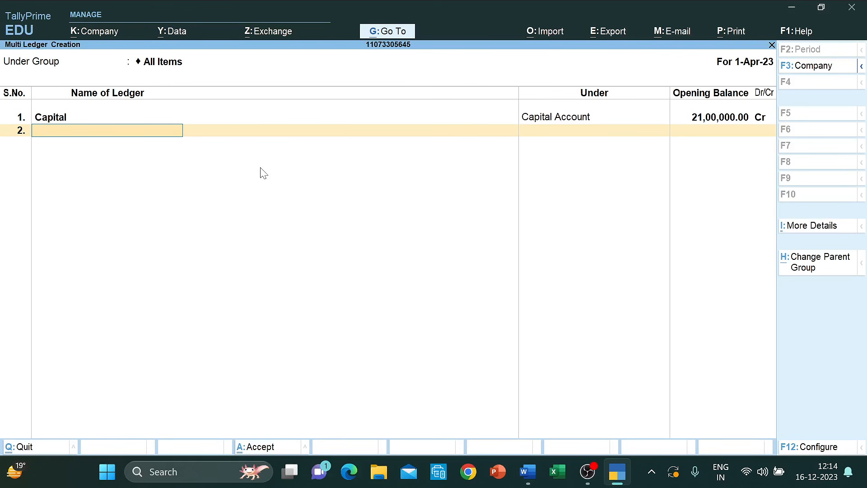
- Add the Reserves ledger under Reserves & Surplus at 7,50,000 Cr
{"action": "key", "text": "alt+Tab"}
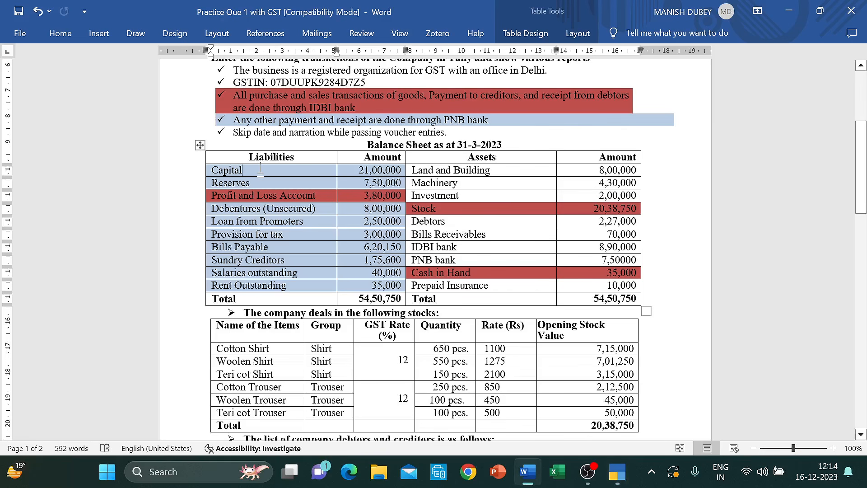
{"action": "key", "text": "alt+Tab"}
{"action": "type", "text": "Res"}
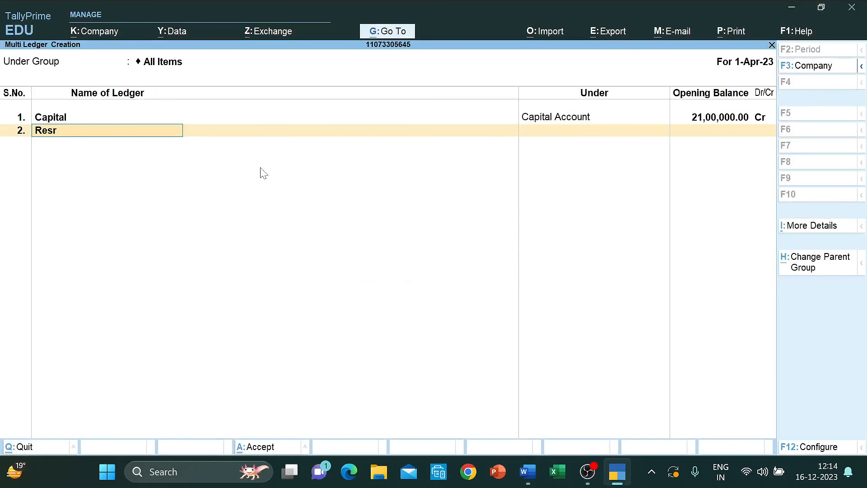
{"action": "type", "text": "erves"}
{"action": "key", "text": "Return"}
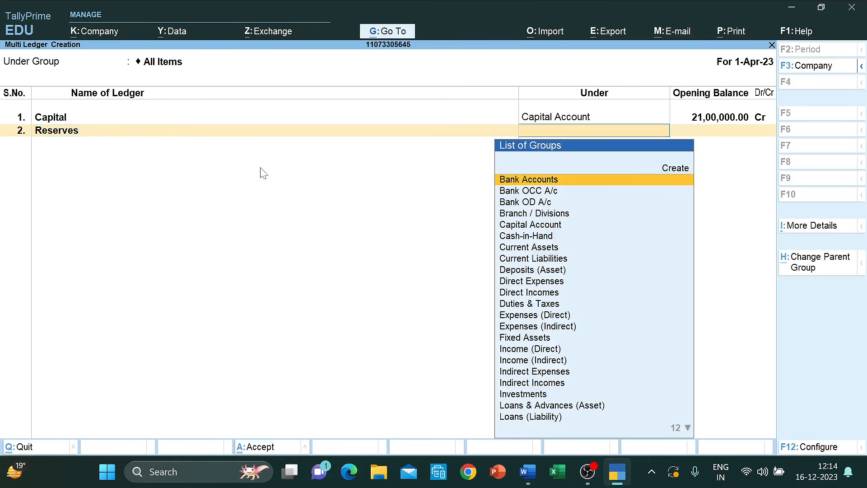
{"action": "type", "text": "Res"}
{"action": "key", "text": "Return"}
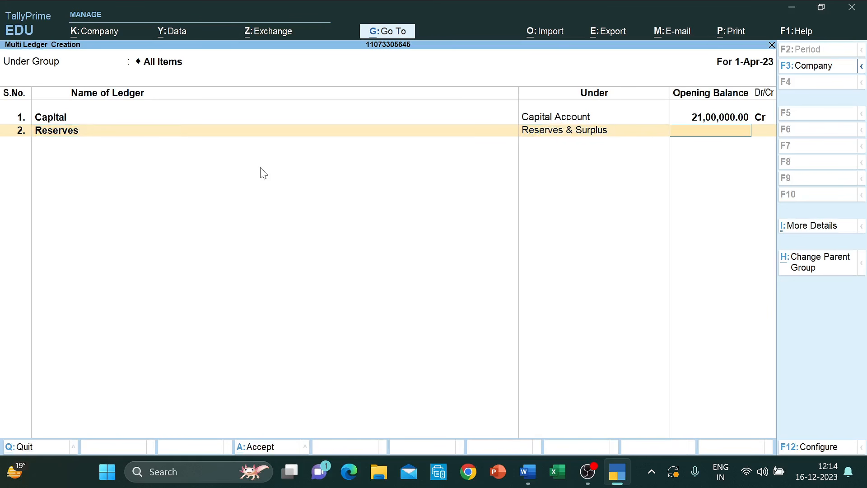
{"action": "type", "text": "750000"}
{"action": "key", "text": "Return"}
{"action": "key", "text": "Return"}
{"action": "key", "text": "alt+Tab"}
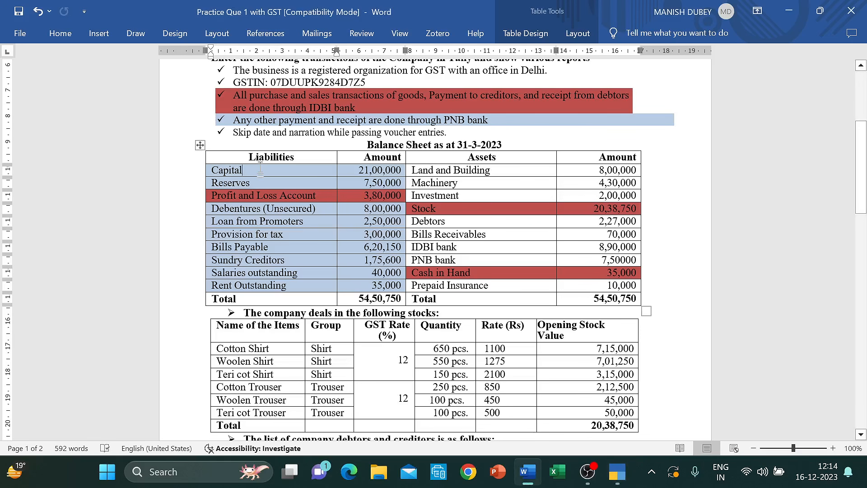
{"action": "key", "text": "alt+Tab"}
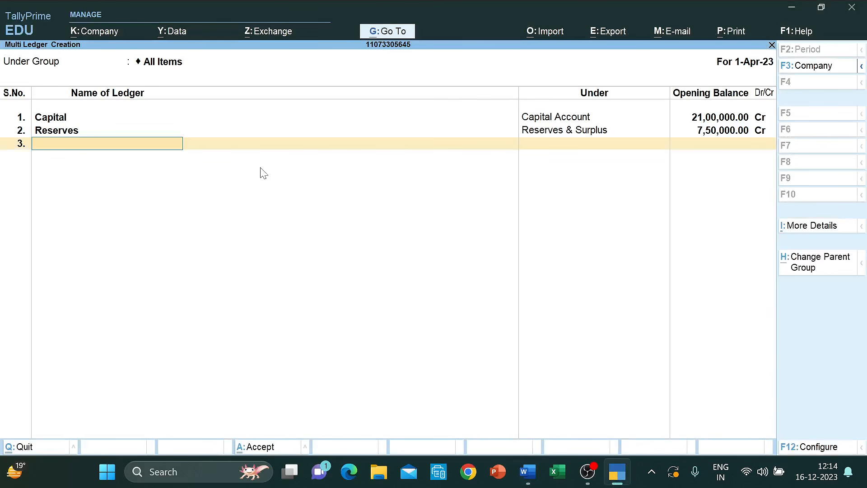
- Add Debentures under Unsecured Loans at 8,00,000 Cr, then name the next ledger 'Loan from Promoters'
{"action": "type", "text": "Debentures"}
{"action": "key", "text": "Return"}
{"action": "type", "text": "D"}
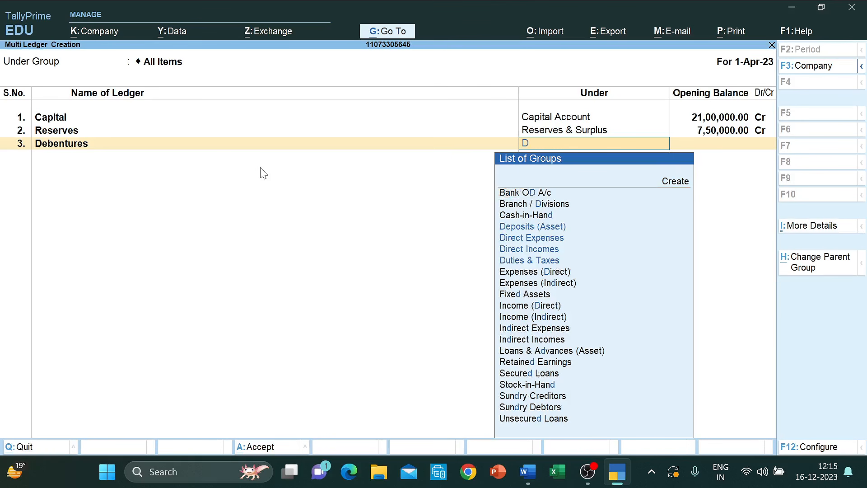
{"action": "key", "text": "BackSpace"}
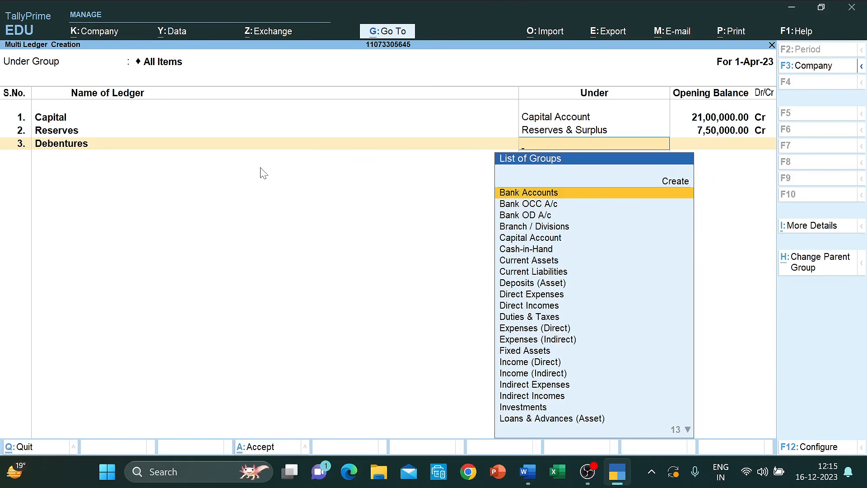
{"action": "key", "text": "alt+Tab"}
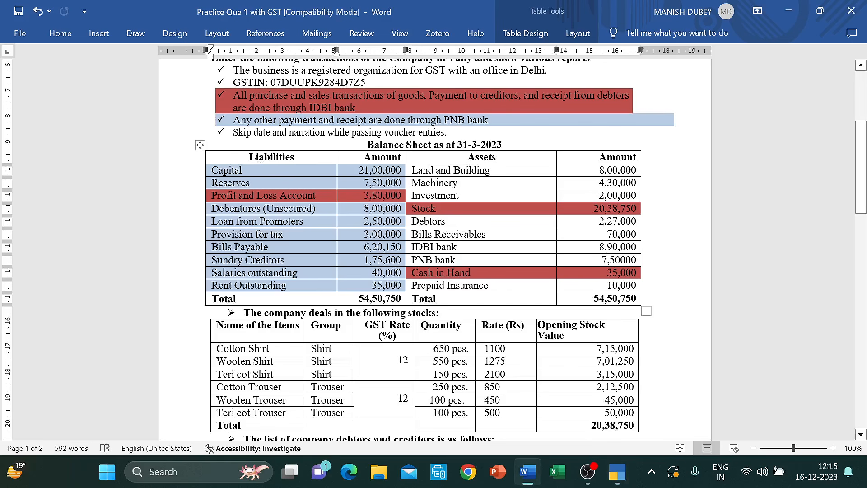
{"action": "key", "text": "alt+Tab"}
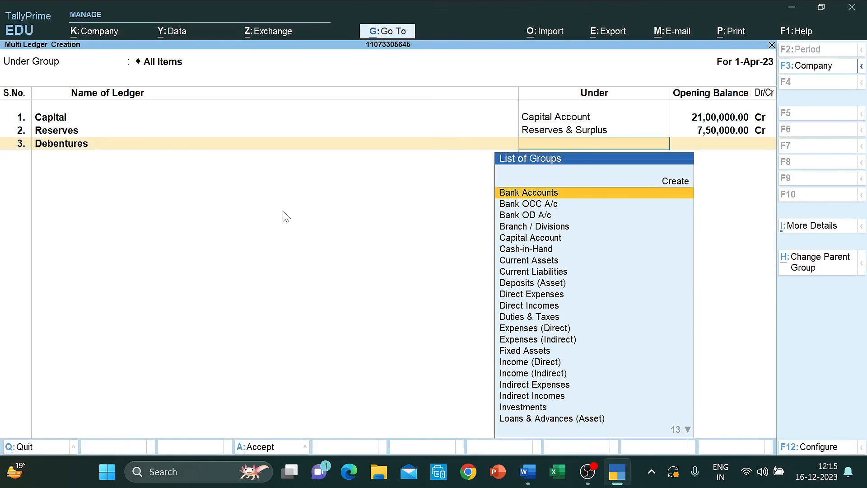
{"action": "type", "text": "Uns"}
{"action": "key", "text": "Return"}
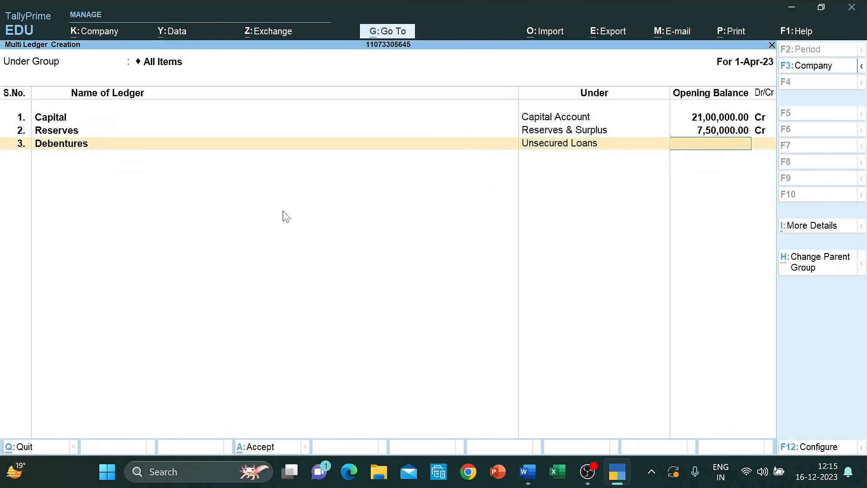
{"action": "key", "text": "alt+Tab"}
{"action": "key", "text": "alt+Tab"}
{"action": "type", "text": "80,000"}
{"action": "key", "text": "Return"}
{"action": "key", "text": "BackSpace"}
{"action": "type", "text": "800000"}
{"action": "key", "text": "Return"}
{"action": "key", "text": "Return"}
{"action": "key", "text": "alt+Tab"}
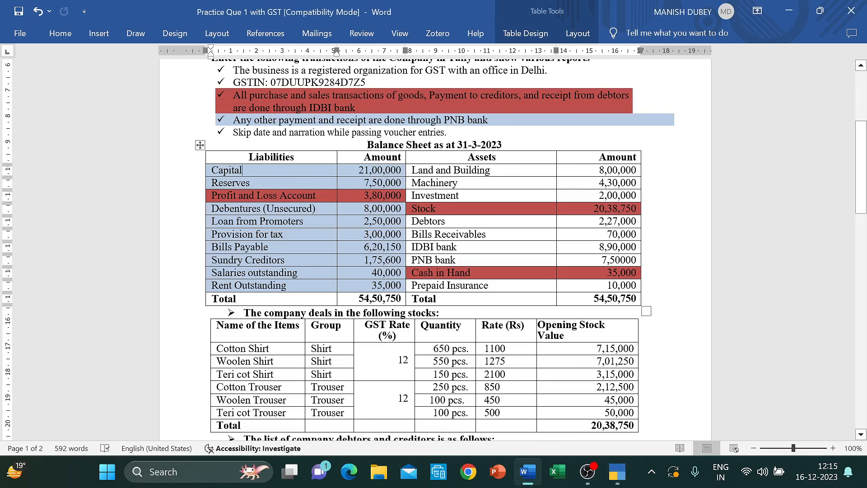
{"action": "key", "text": "alt+Tab"}
{"action": "type", "text": "Loan f"}
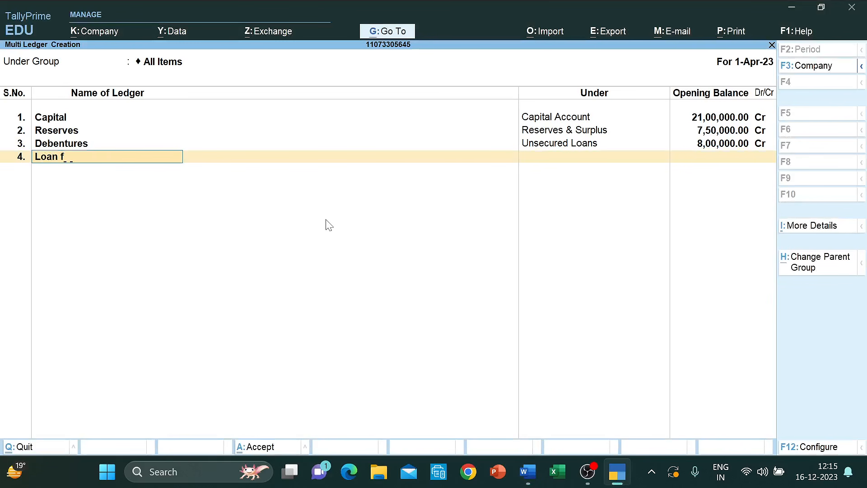
{"action": "type", "text": "rom Promoters"}
- Place Loan From Promoters under Loans (Liability) with a 2,50,000 Cr opening balance
{"action": "key", "text": "Return"}
{"action": "type", "text": "Loa"}
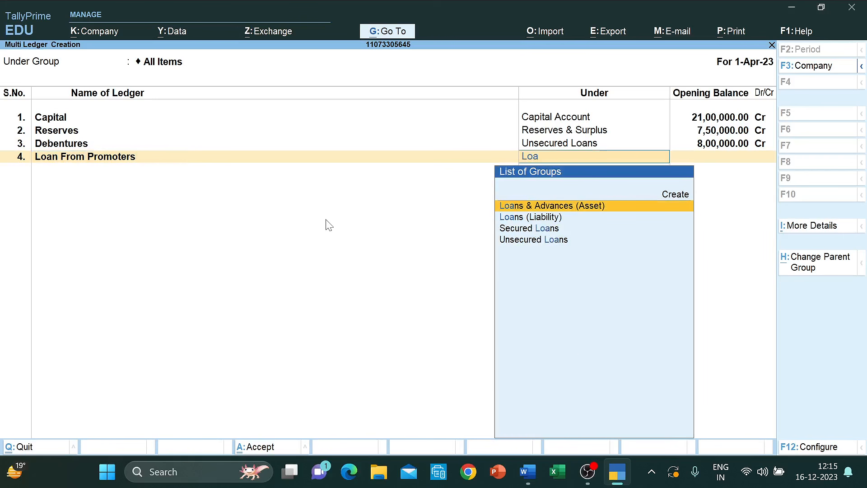
{"action": "key", "text": "Down"}
{"action": "key", "text": "Return"}
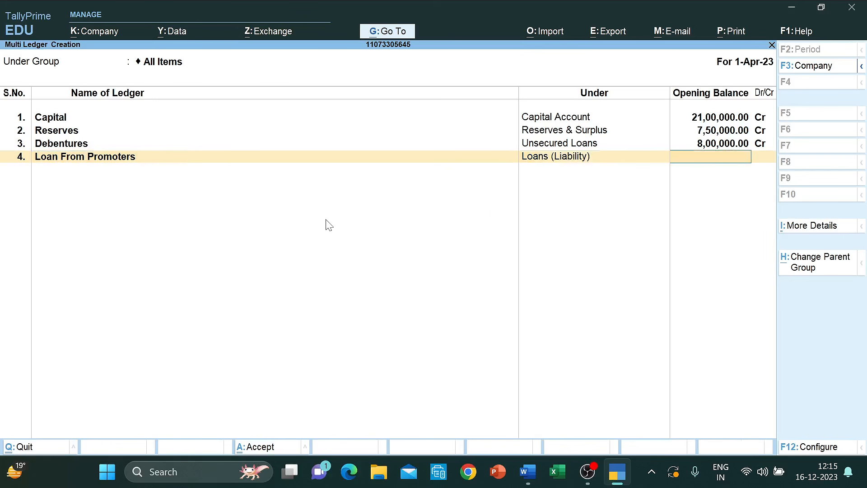
{"action": "type", "text": "250000"}
{"action": "key", "text": "Return"}
{"action": "key", "text": "Return"}
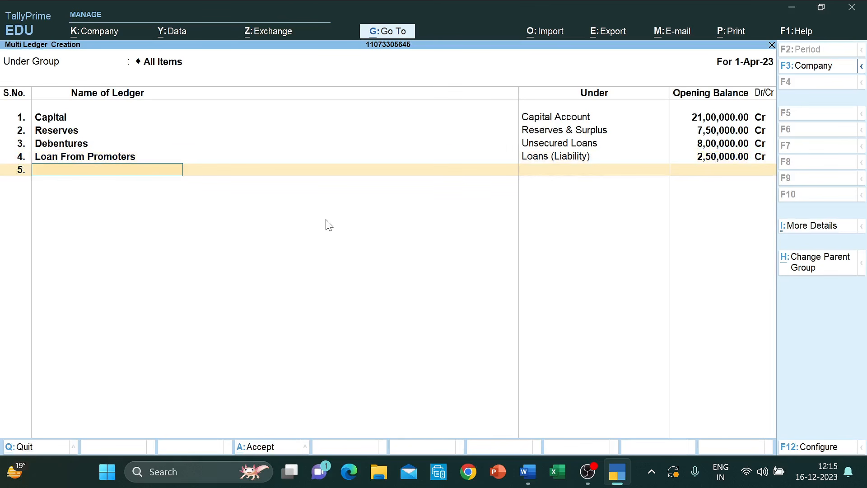
{"action": "key", "text": "alt+Tab"}
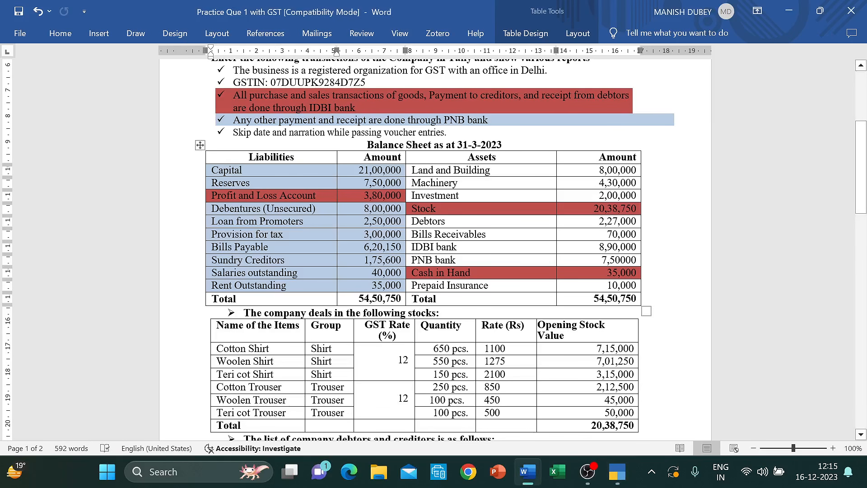
{"action": "key", "text": "alt+Tab"}
- Add Provision for Tax under Provisions at 3,00,000 Cr
{"action": "type", "text": "Pro"}
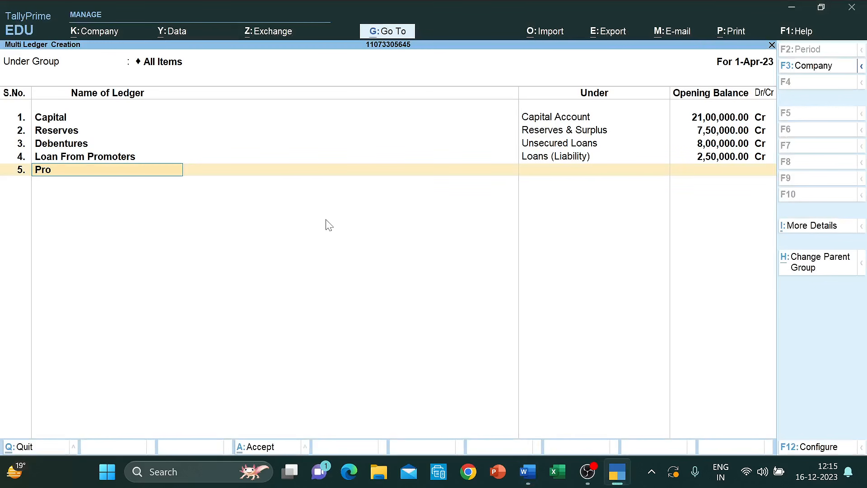
{"action": "type", "text": "vision for tax"}
{"action": "key", "text": "Return"}
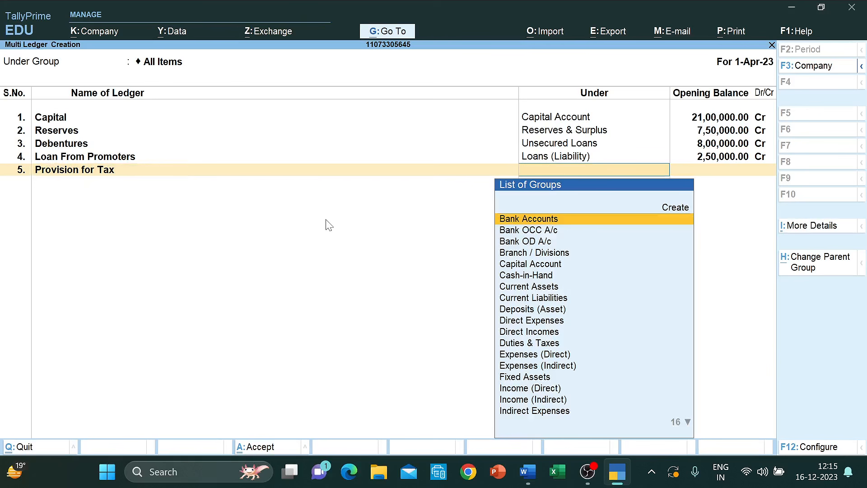
{"action": "type", "text": "Pro"}
{"action": "key", "text": "Return"}
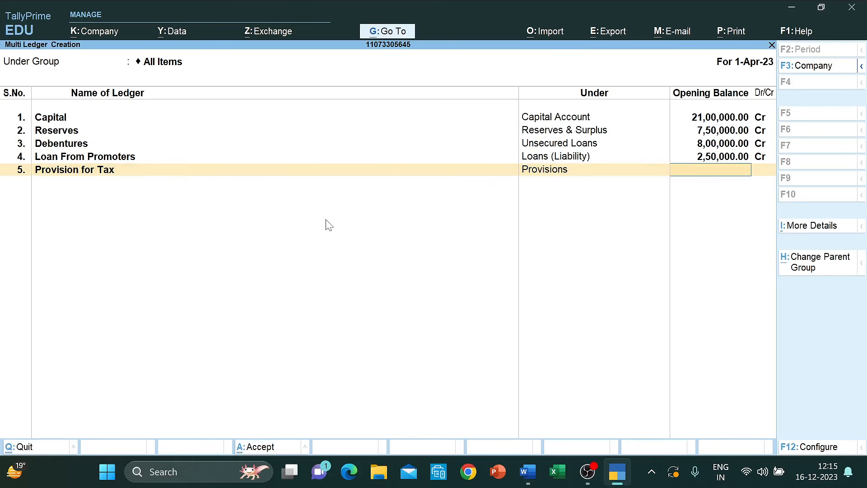
{"action": "type", "text": "300000"}
{"action": "key", "text": "Return"}
{"action": "key", "text": "Return"}
{"action": "key", "text": "alt+Tab"}
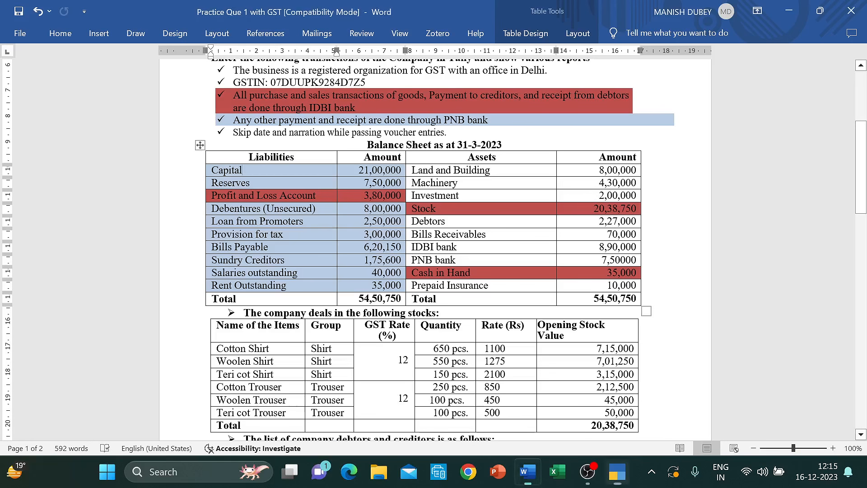
{"action": "key", "text": "alt+Tab"}
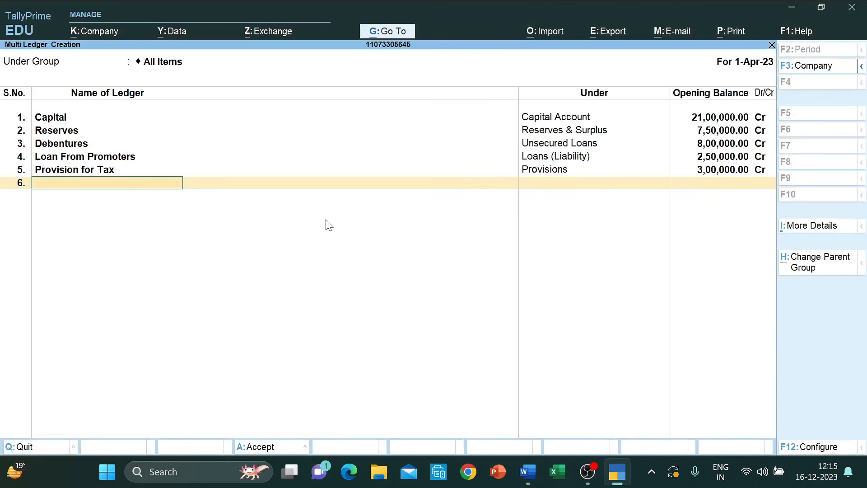
- Add Bills Payable under Current Liabilities at 6,20,150 Cr and view the Word balance sheet
{"action": "type", "text": "Bills Payable"}
{"action": "key", "text": "Return"}
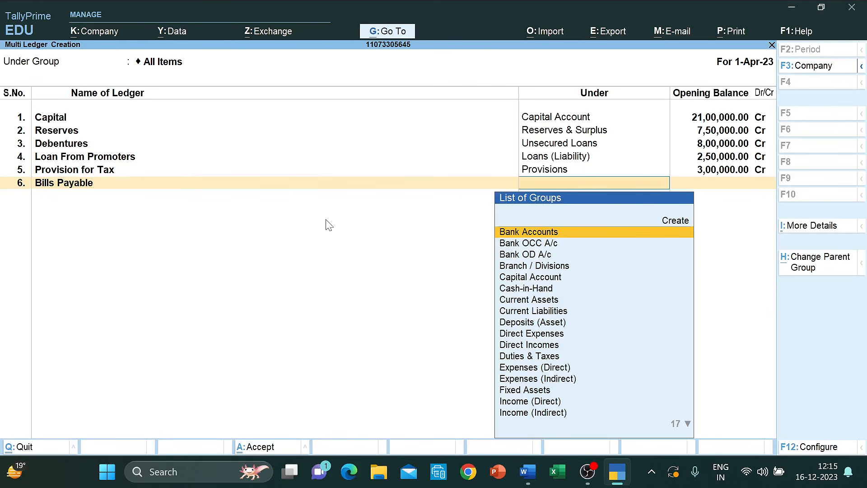
{"action": "type", "text": "Curre"}
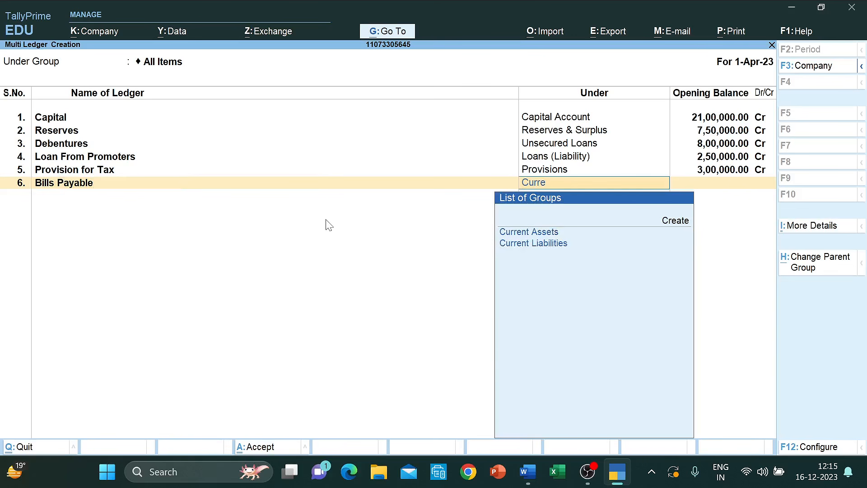
{"action": "key", "text": "Down"}
{"action": "key", "text": "Return"}
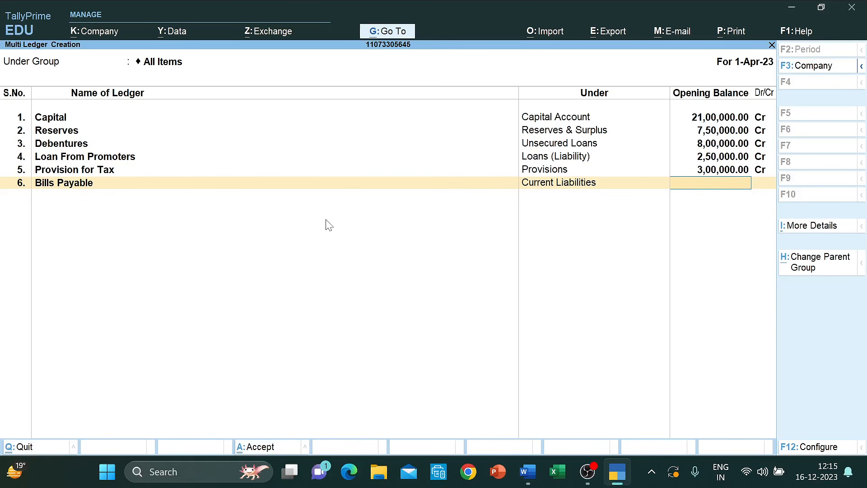
{"action": "type", "text": "620150"}
{"action": "key", "text": "Return"}
{"action": "key", "text": "Return"}
{"action": "key", "text": "alt+Tab"}
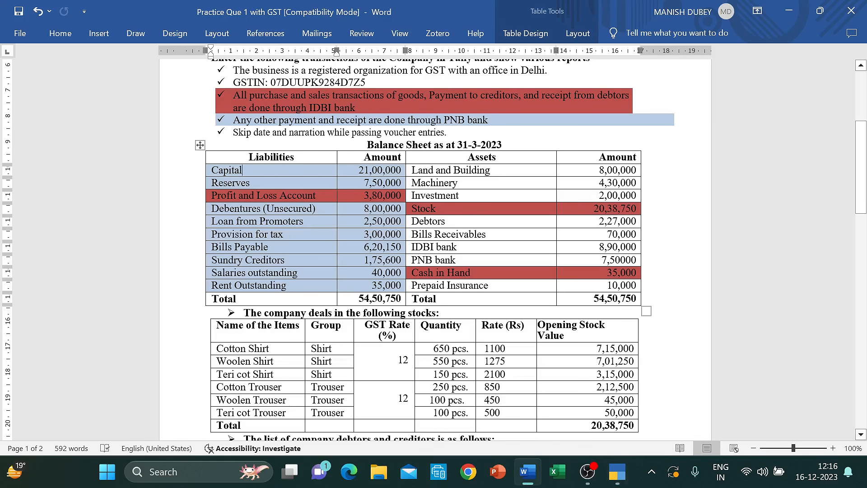
- Apply light green shading to the Sundry Creditors row and its amount, then undo it
{"action": "left_click", "coordinate": [211, 259]}
{"action": "left_click_drag", "start_coordinate": [211, 260], "coordinate": [384, 259]}
{"action": "right_click", "coordinate": [215, 265]}
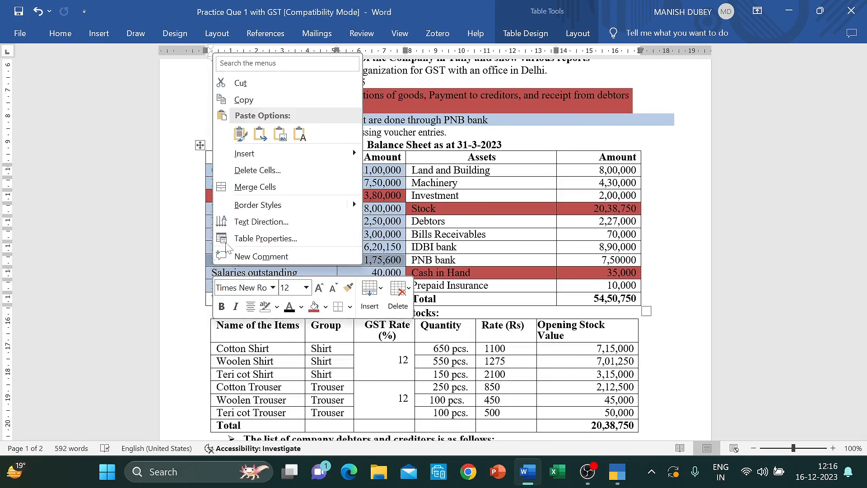
{"action": "left_click", "coordinate": [325, 306]}
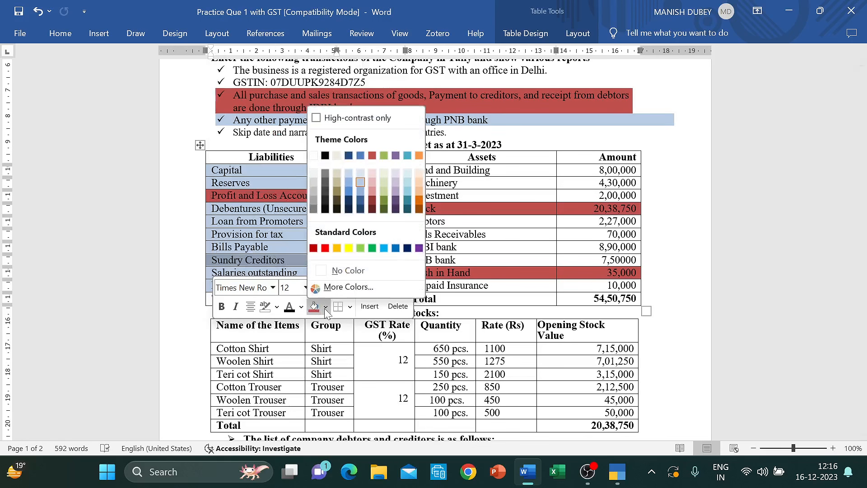
{"action": "left_click", "coordinate": [383, 185]}
{"action": "key", "text": "ctrl+z"}
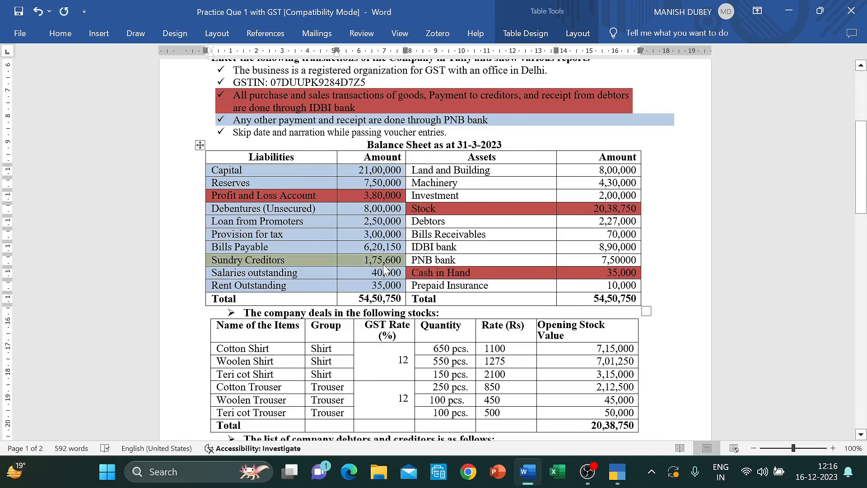
{"action": "left_click", "coordinate": [385, 269]}
- Shade the Creditors and Balance Payable columns of the creditors table orange
{"action": "scroll", "coordinate": [383, 268], "scroll_direction": "down", "scroll_amount": 5}
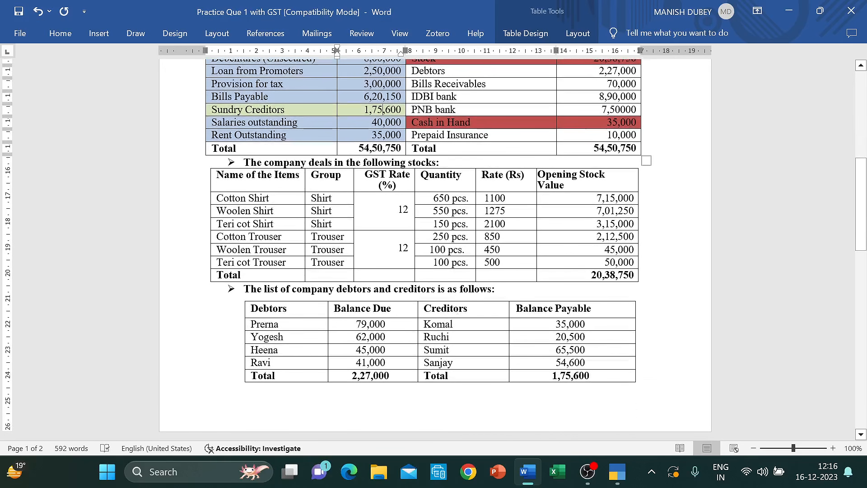
{"action": "left_click", "coordinate": [423, 308]}
{"action": "key", "text": "shift+Down"}
{"action": "key", "text": "shift+Down"}
{"action": "key", "text": "shift+Down"}
{"action": "key", "text": "shift+Down"}
{"action": "key", "text": "shift+Down"}
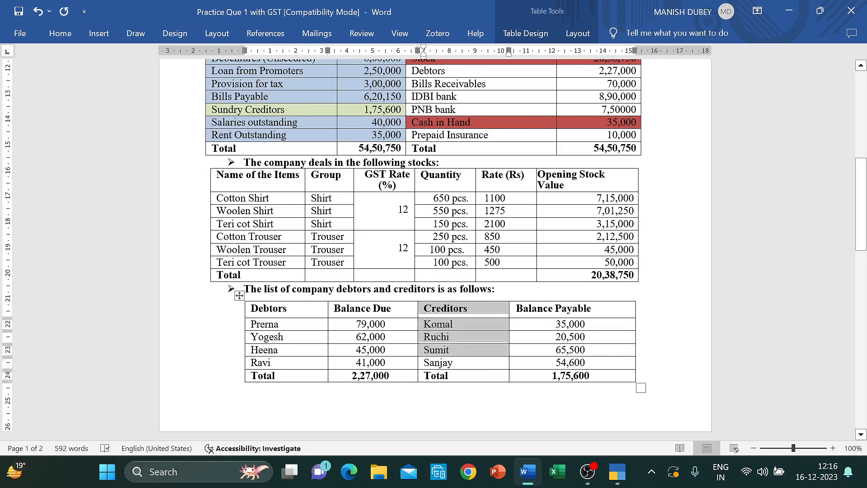
{"action": "key", "text": "shift+Right"}
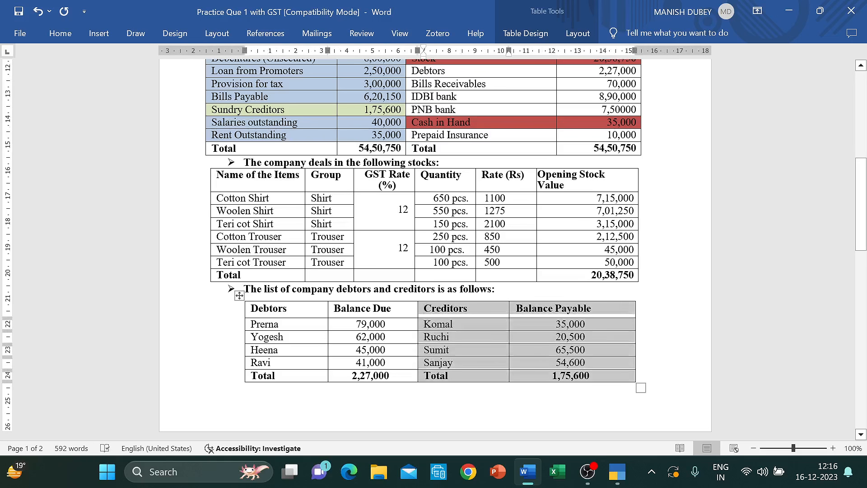
{"action": "right_click", "coordinate": [421, 323]}
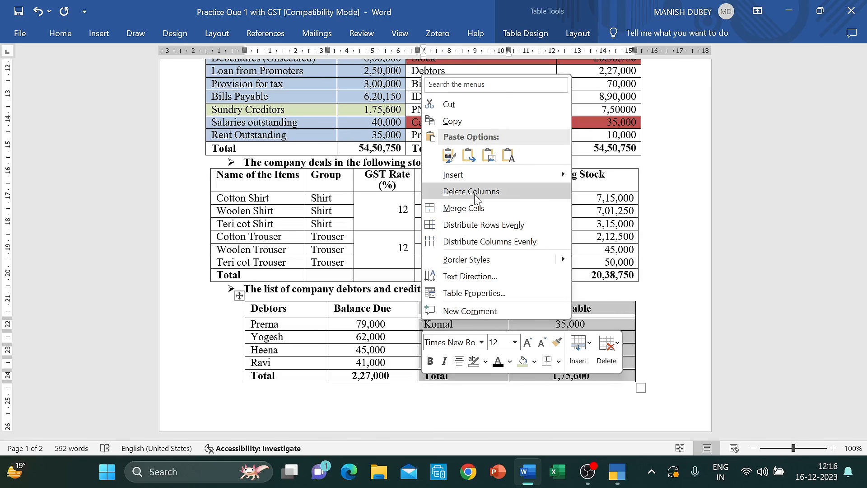
{"action": "left_click", "coordinate": [534, 361]}
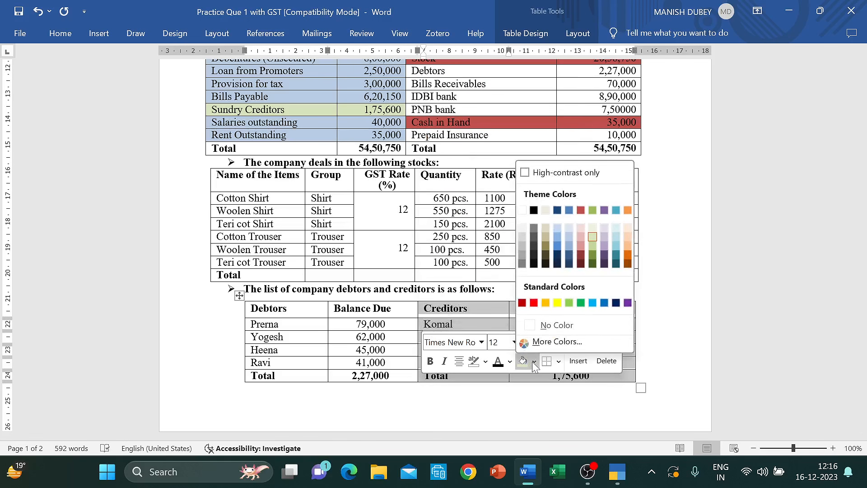
{"action": "left_click", "coordinate": [545, 303]}
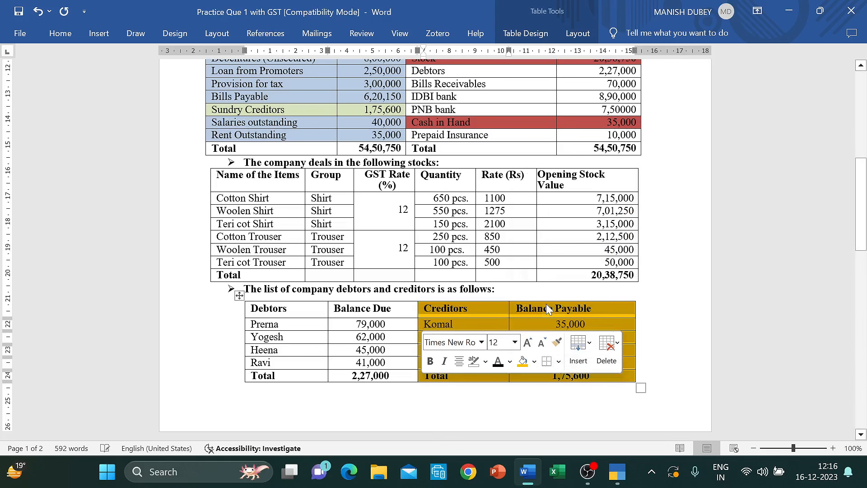
{"action": "left_click", "coordinate": [582, 308]}
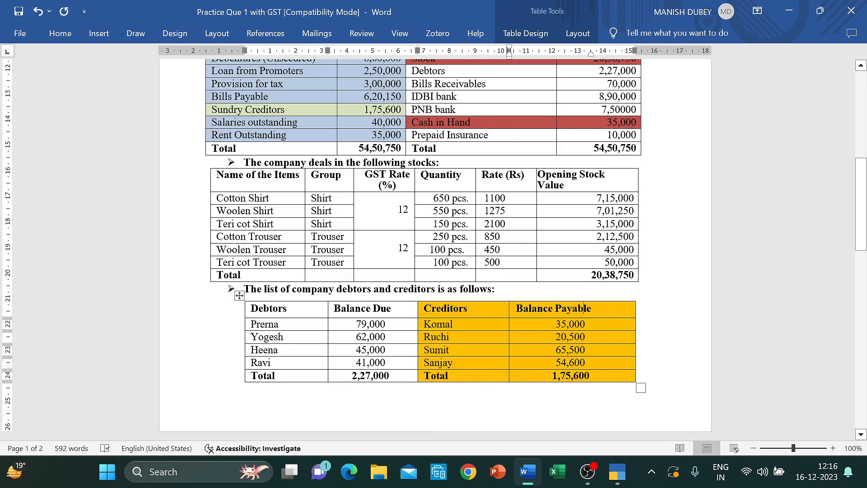
- Add creditor ledger Komal under Sundry Creditors with a 35,000 Cr opening balance
{"action": "key", "text": "alt+Tab"}
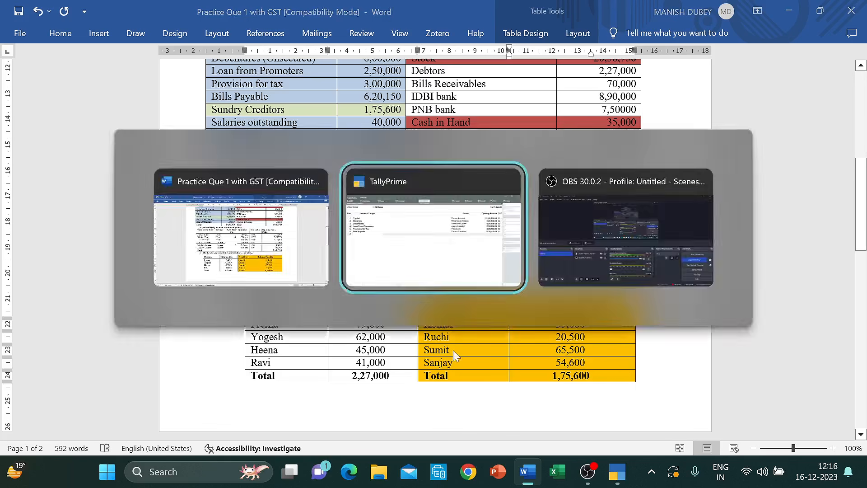
{"action": "type", "text": "Komal"}
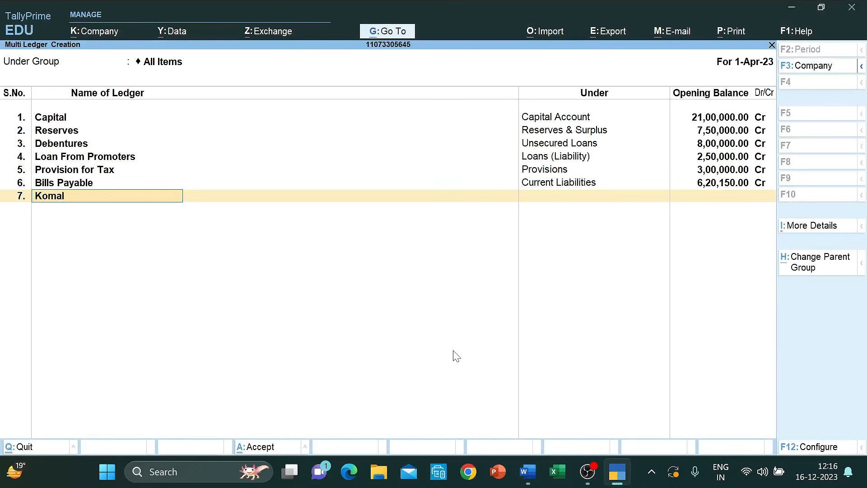
{"action": "key", "text": "Return"}
{"action": "type", "text": "Cred"}
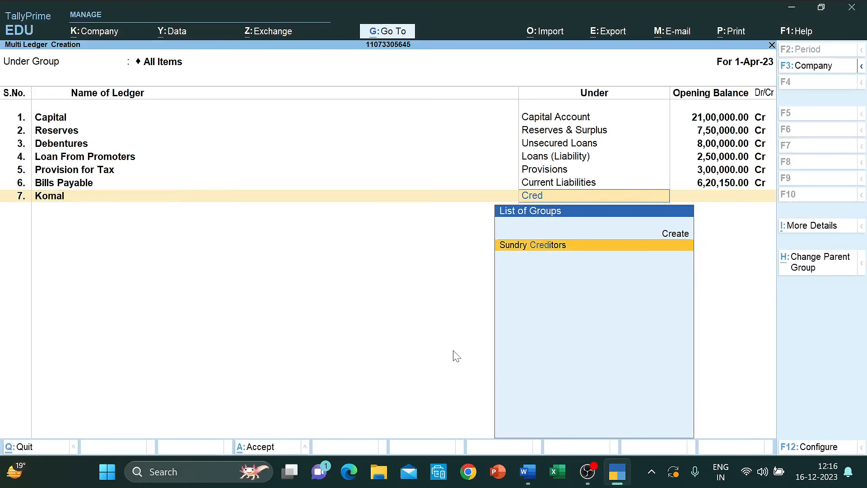
{"action": "key", "text": "Return"}
{"action": "key", "text": "alt+Tab"}
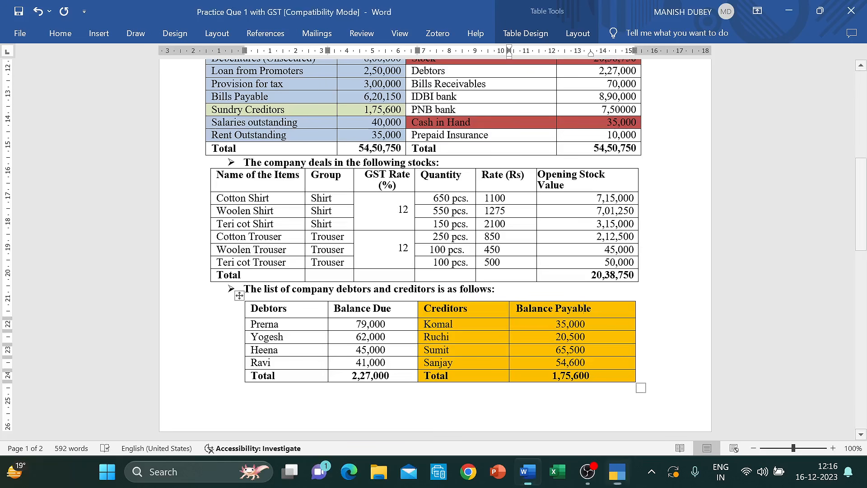
{"action": "key", "text": "alt+Tab"}
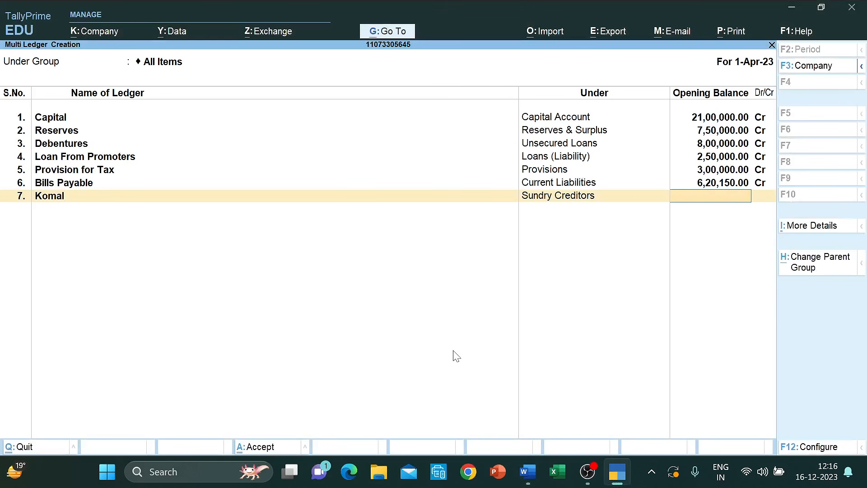
{"action": "type", "text": "3590"}
{"action": "key", "text": "BackSpace"}
{"action": "key", "text": "BackSpace"}
{"action": "type", "text": "000"}
{"action": "key", "text": "Return"}
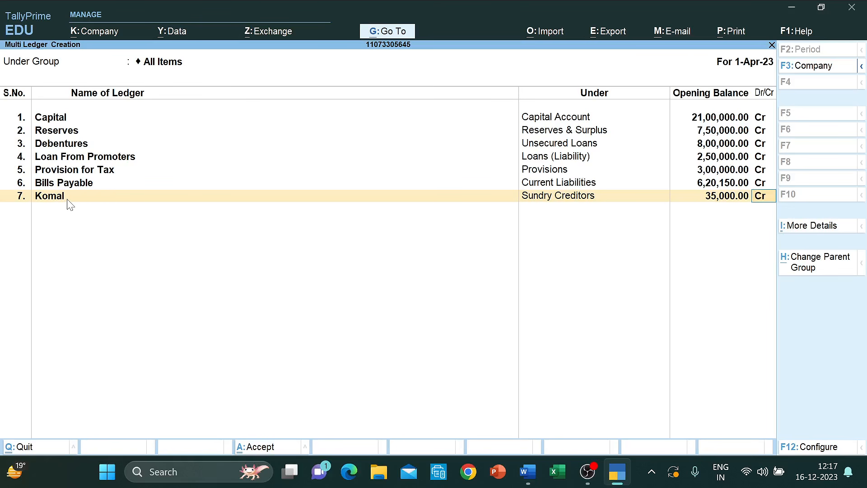
{"action": "key", "text": "Return"}
- Add creditor ledger Ruchi under Sundry Creditors with a 20,500 Cr opening balance
{"action": "key", "text": "alt+Tab"}
{"action": "key", "text": "alt+Tab"}
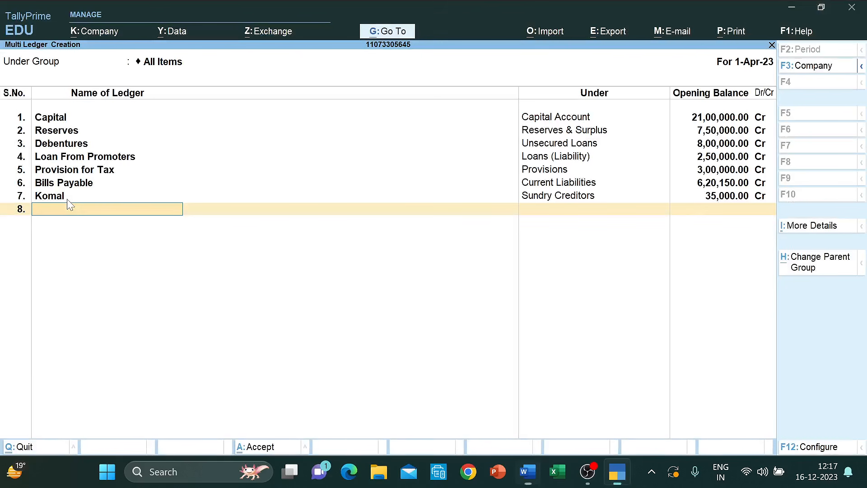
{"action": "type", "text": "Ruchi"}
{"action": "key", "text": "Return"}
{"action": "type", "text": "Cred"}
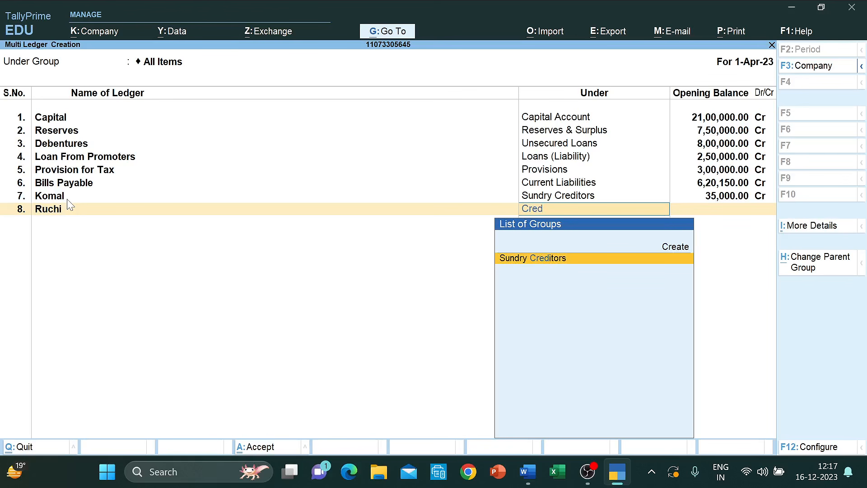
{"action": "key", "text": "Return"}
{"action": "type", "text": "20500"}
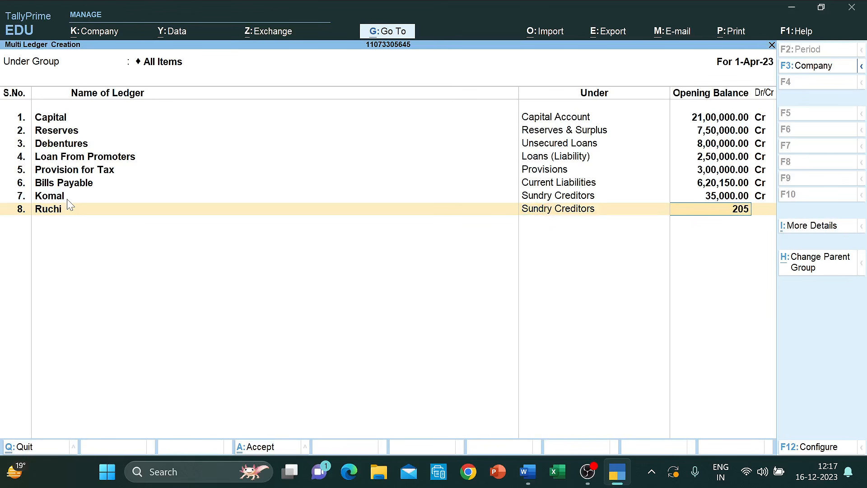
{"action": "key", "text": "Return"}
{"action": "key", "text": "Return"}
- Add creditor ledger Sumit under Sundry Creditors with a 65,500 Cr opening balance
{"action": "key", "text": "alt+Tab"}
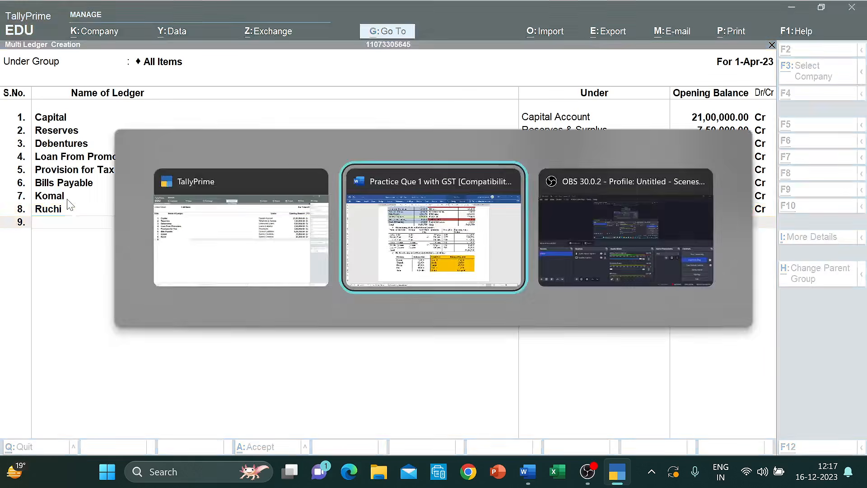
{"action": "key", "text": "alt+Tab"}
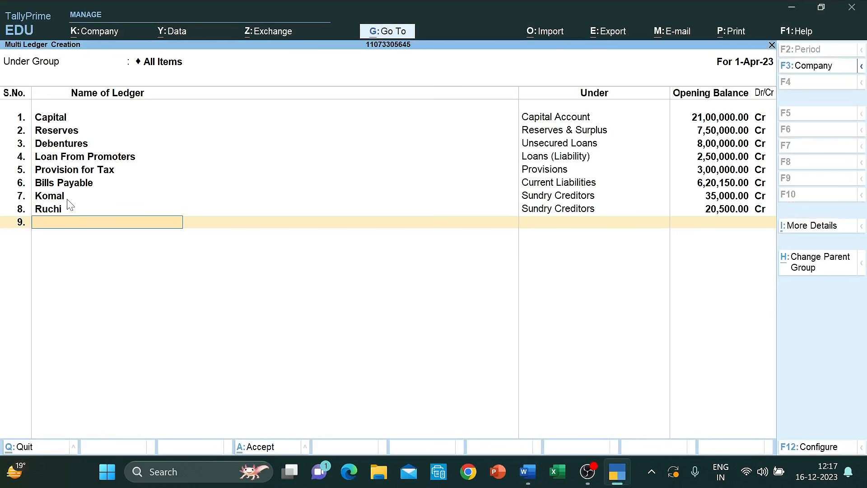
{"action": "type", "text": "Sumit"}
{"action": "key", "text": "Return"}
{"action": "type", "text": "Cred"}
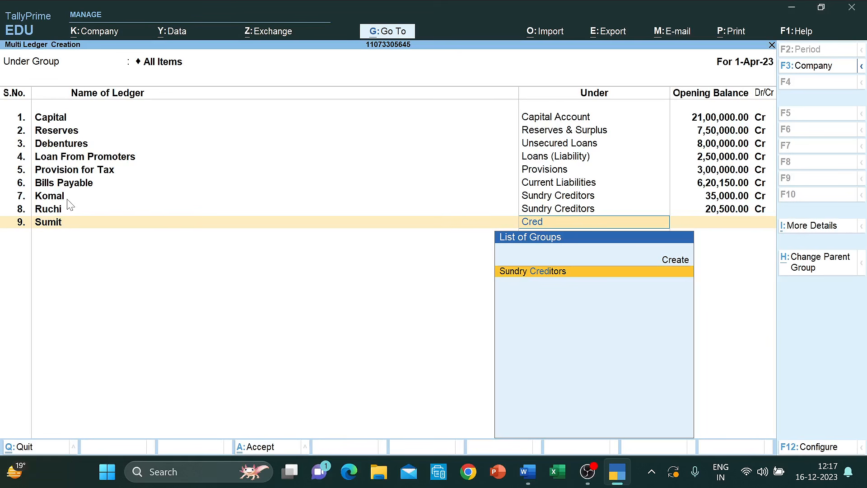
{"action": "key", "text": "Return"}
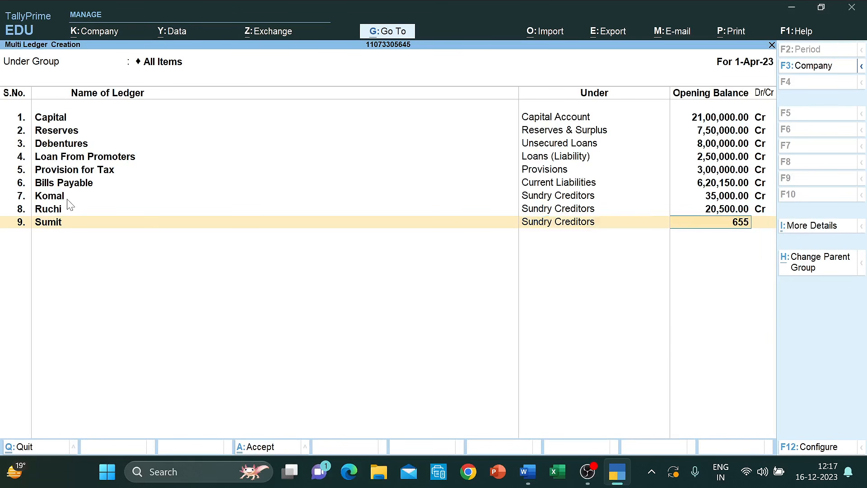
{"action": "type", "text": "00"}
{"action": "key", "text": "Return"}
{"action": "key", "text": "Return"}
- Add creditor ledger Sanjay under Sundry Creditors with a 54,600 opening balance
{"action": "key", "text": "alt+Tab"}
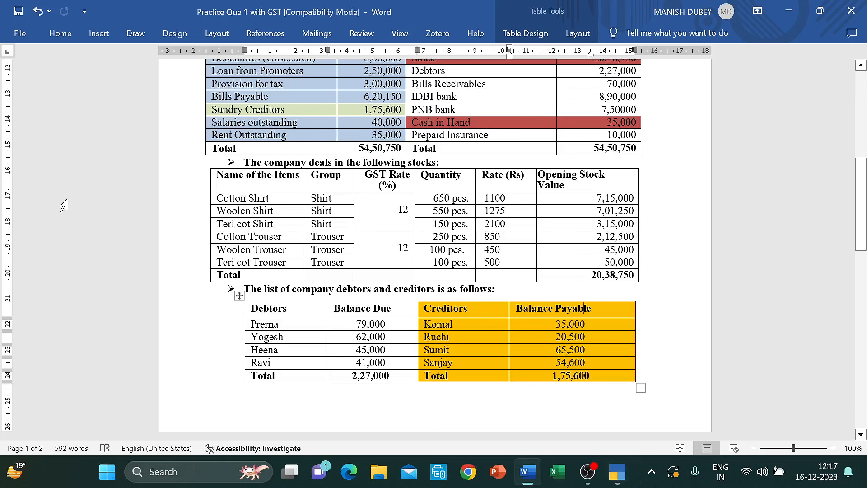
{"action": "key", "text": "alt+Tab"}
{"action": "type", "text": "San"}
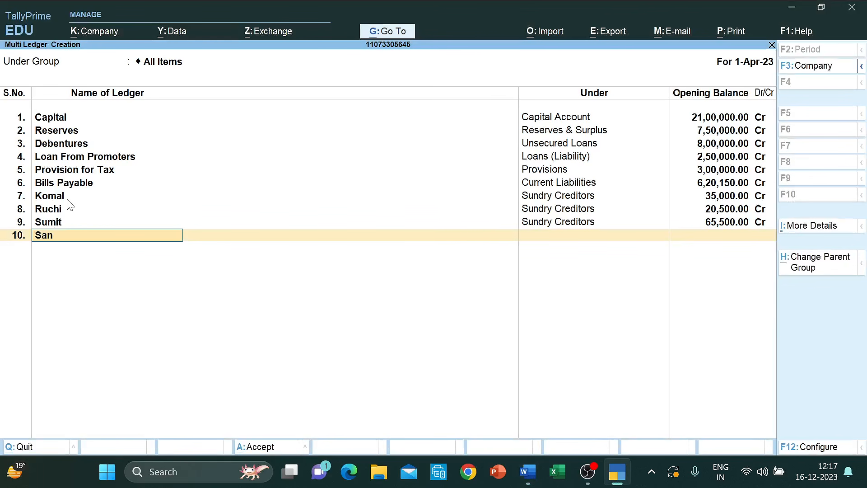
{"action": "type", "text": "jt"}
{"action": "key", "text": "BackSpace"}
{"action": "type", "text": "ay"}
{"action": "key", "text": "Return"}
{"action": "type", "text": "Cred"}
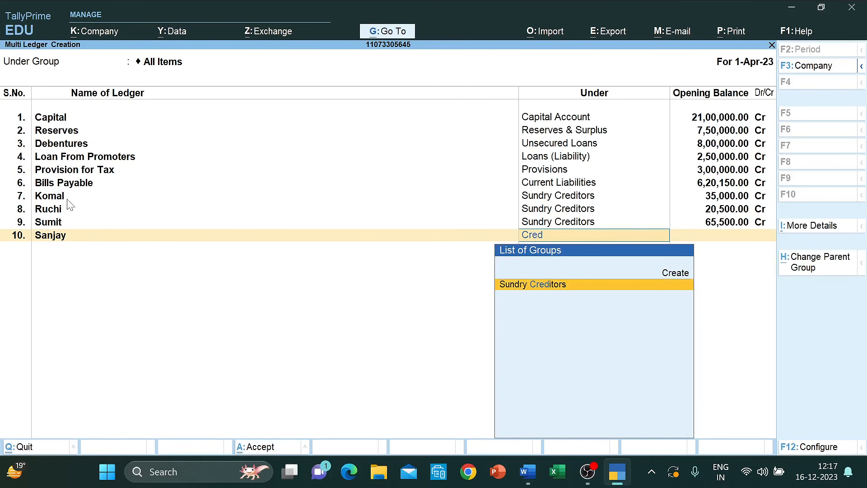
{"action": "key", "text": "Return"}
{"action": "key", "text": "alt+Tab"}
{"action": "key", "text": "alt+Tab"}
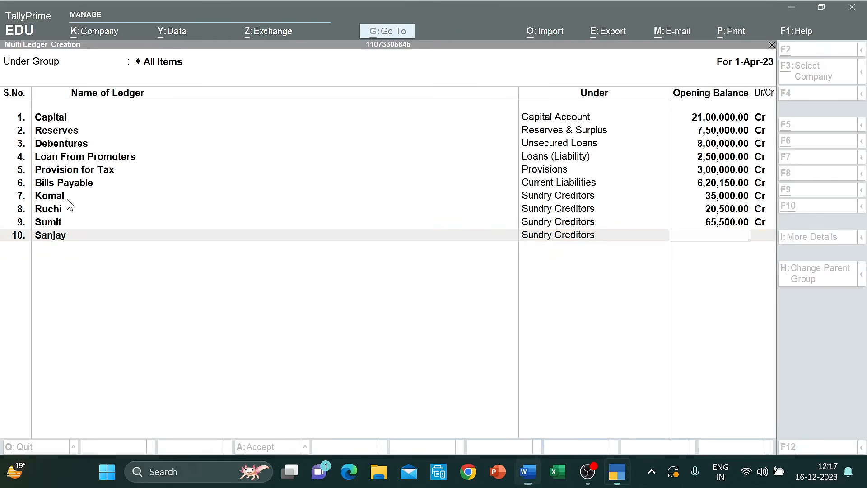
{"action": "type", "text": "54,6"}
{"action": "type", "text": "00"}
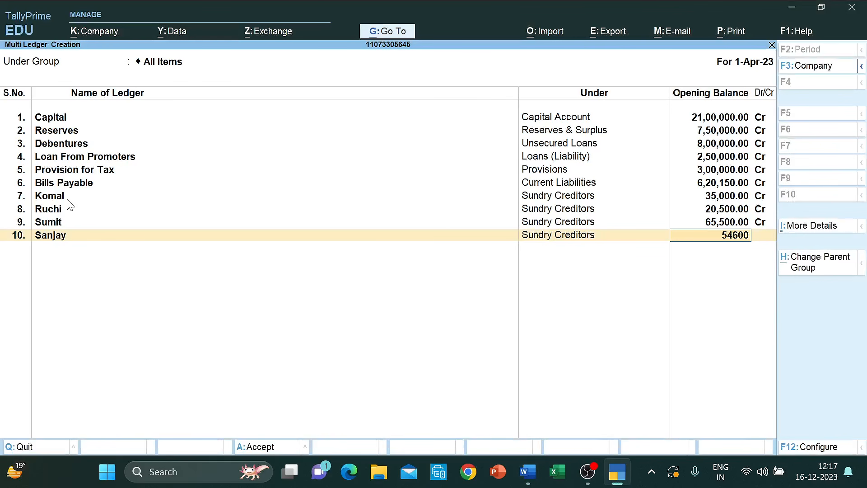
{"action": "key", "text": "Return"}
{"action": "key", "text": "alt+Tab"}
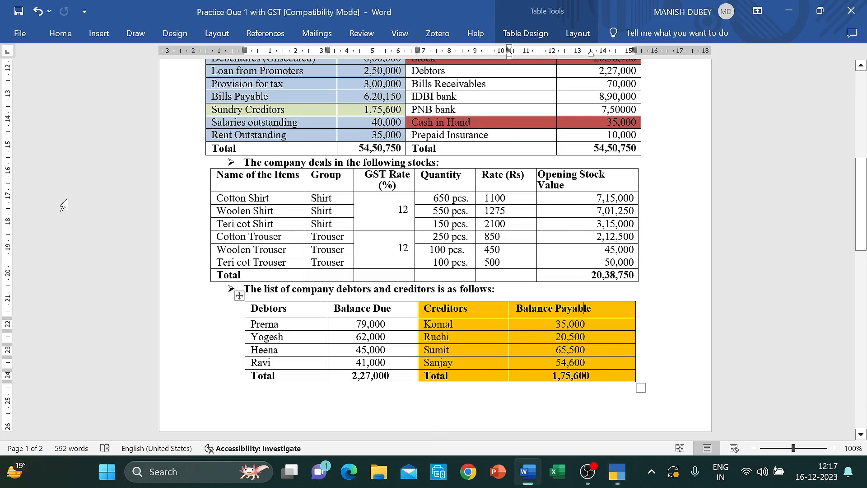
- Add the Salaries OS ledger under Current Liabilities with a 40,000 Cr opening balance
{"action": "scroll", "coordinate": [434, 249], "scroll_direction": "up", "scroll_amount": 5}
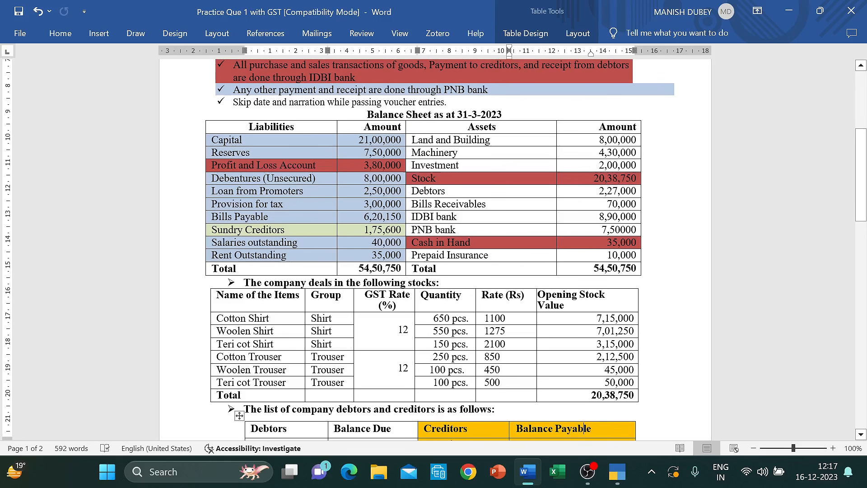
{"action": "key", "text": "alt+Tab"}
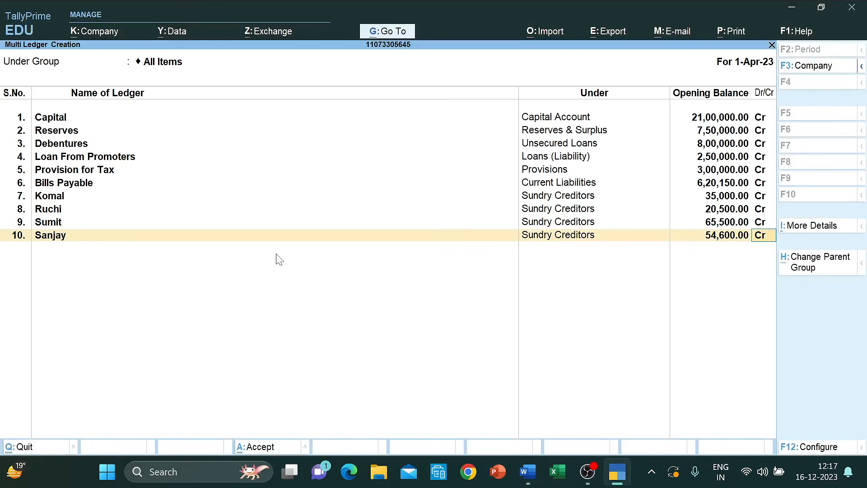
{"action": "key", "text": "Return"}
{"action": "type", "text": "Sala"}
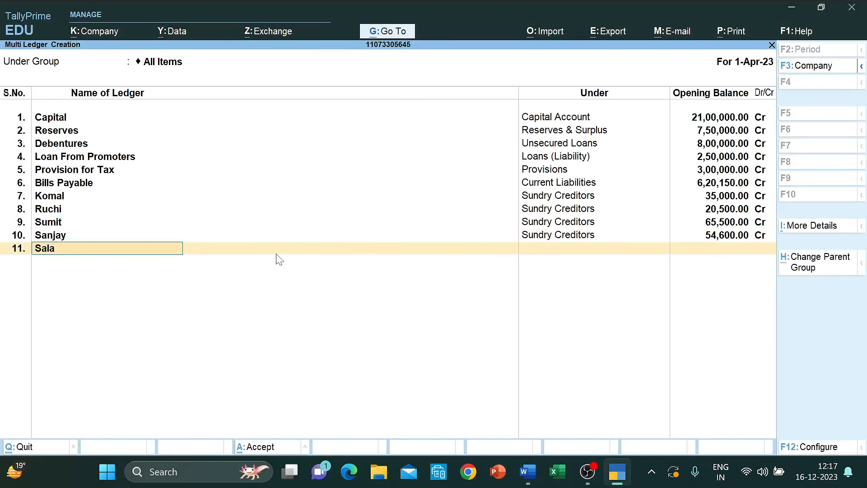
{"action": "type", "text": "ries OS"}
{"action": "key", "text": "Return"}
{"action": "type", "text": "Curre"}
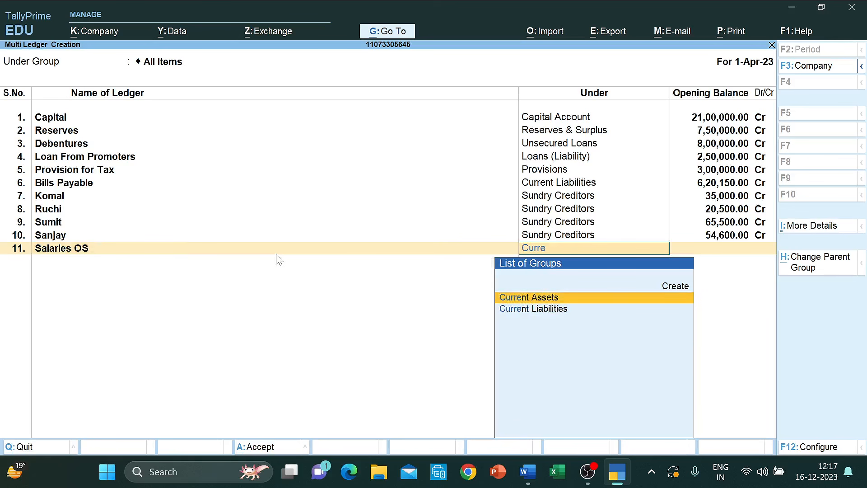
{"action": "key", "text": "Down"}
{"action": "key", "text": "Return"}
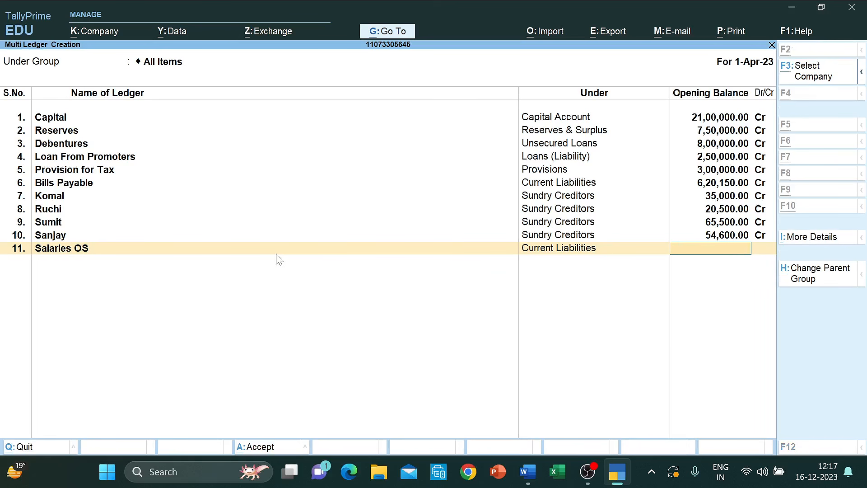
{"action": "key", "text": "alt+Tab"}
{"action": "key", "text": "alt+Tab"}
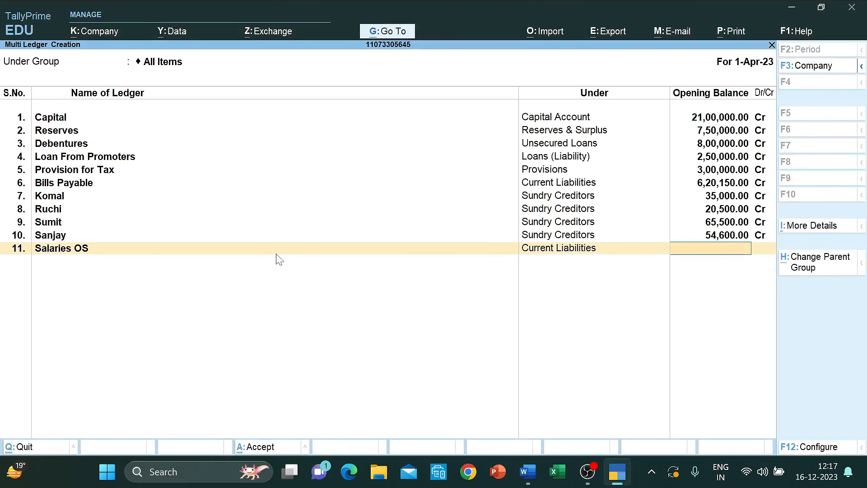
{"action": "type", "text": "40000"}
{"action": "key", "text": "Return"}
- Add the Rent OS ledger under Current Liabilities with a 35,000 Cr opening balance
{"action": "key", "text": "Return"}
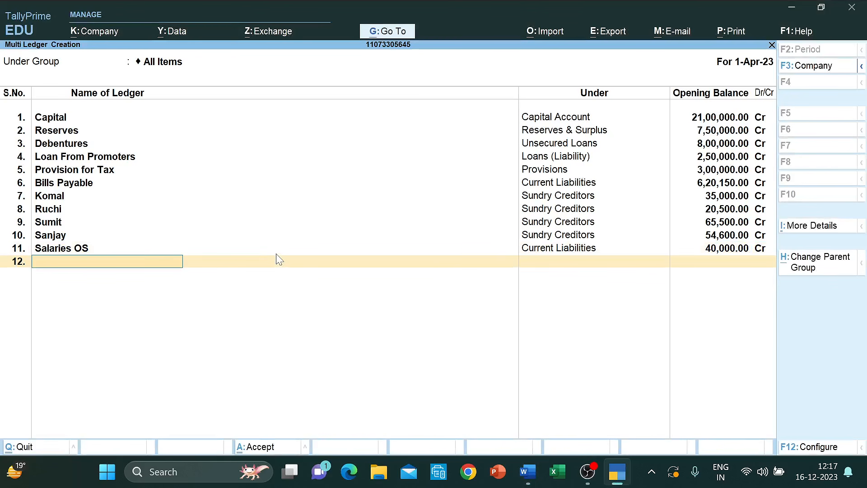
{"action": "type", "text": "Rent Os"}
{"action": "key", "text": "BackSpace"}
{"action": "type", "text": "S"}
{"action": "key", "text": "Return"}
{"action": "type", "text": "Curr"}
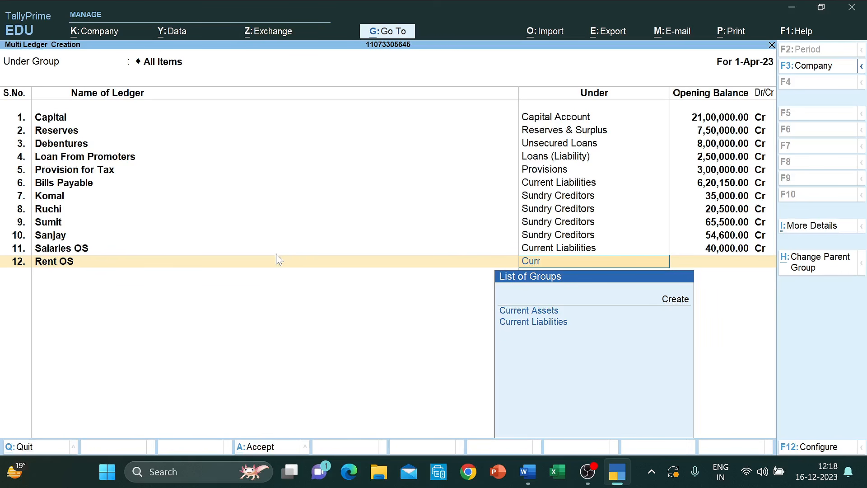
{"action": "type", "text": "e"}
{"action": "key", "text": "Down"}
{"action": "key", "text": "Return"}
{"action": "key", "text": "alt+Tab"}
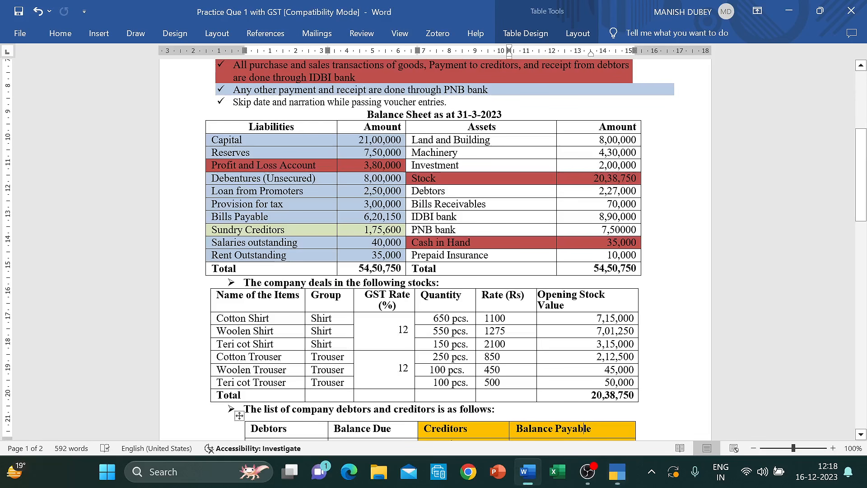
{"action": "key", "text": "alt+Tab"}
{"action": "type", "text": "3"}
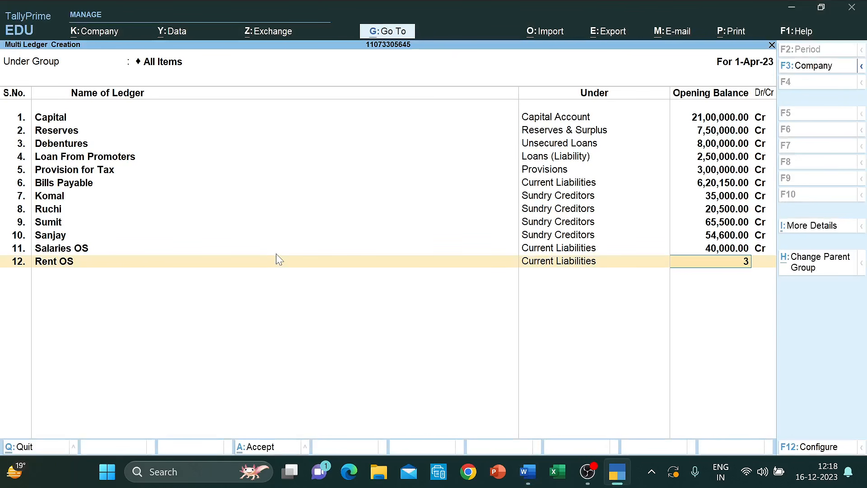
{"action": "type", "text": "5000"}
{"action": "key", "text": "Return"}
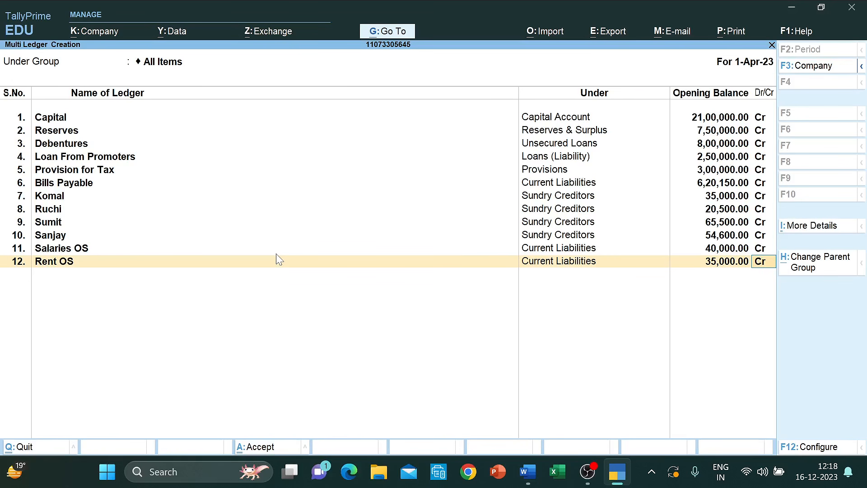
{"action": "key", "text": "alt+Tab"}
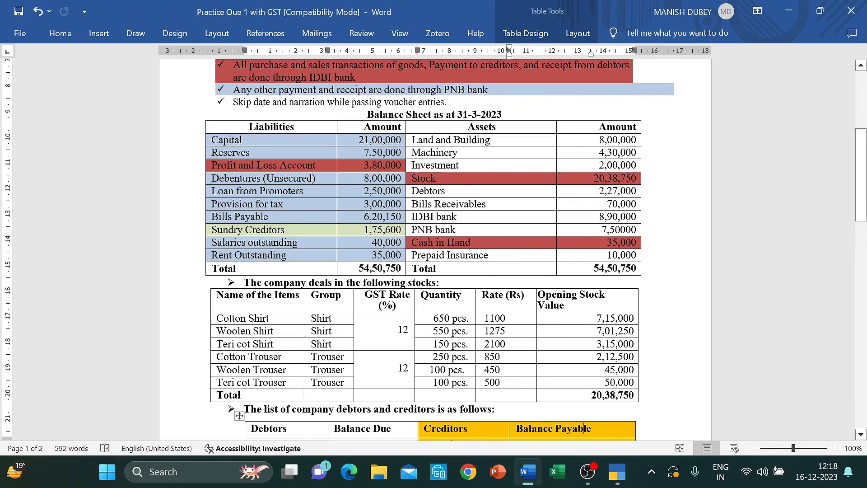
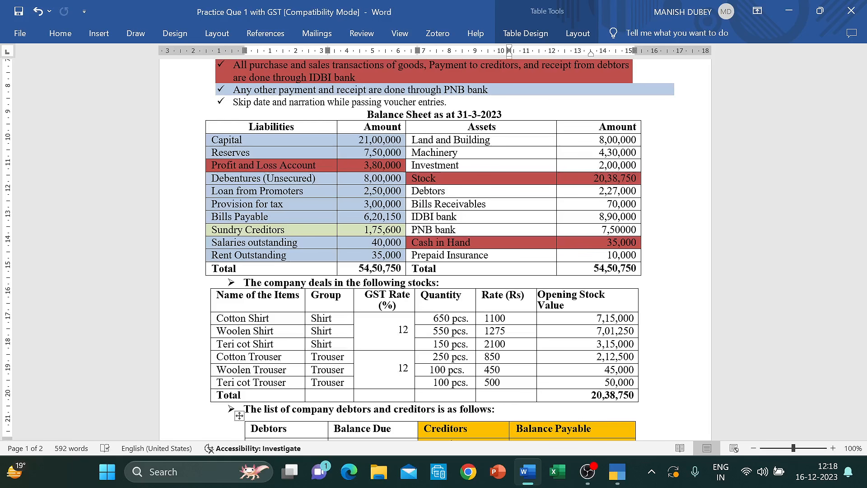
- Check the question paper's balance sheet, then accept Rent OS at 35,000 Cr to open row 13
{"action": "key", "text": "alt+Tab"}
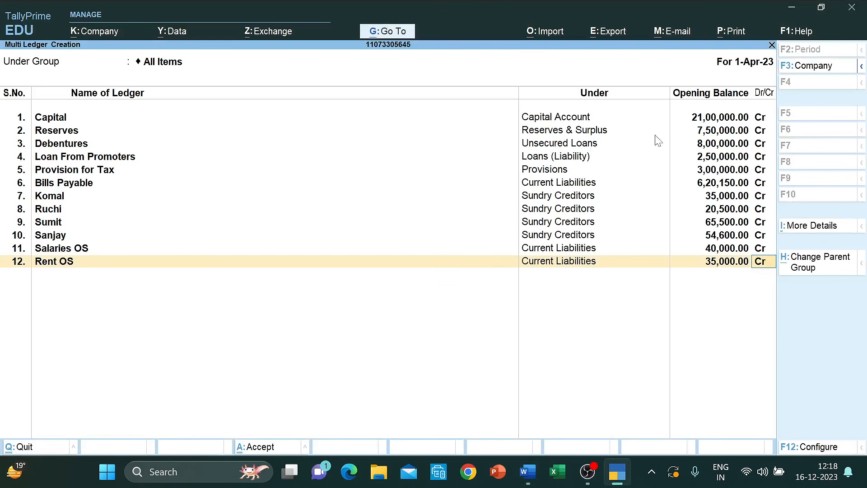
{"action": "key", "text": "alt+Tab"}
{"action": "key", "text": "alt+Tab"}
{"action": "key", "text": "alt+Tab"}
{"action": "key", "text": "alt+Tab"}
{"action": "key", "text": "alt+Tab"}
{"action": "key", "text": "alt+Tab"}
{"action": "key", "text": "alt+Tab"}
{"action": "key", "text": "alt+Tab"}
{"action": "key", "text": "alt+Tab"}
{"action": "key", "text": "alt+Tab"}
{"action": "key", "text": "alt+Tab"}
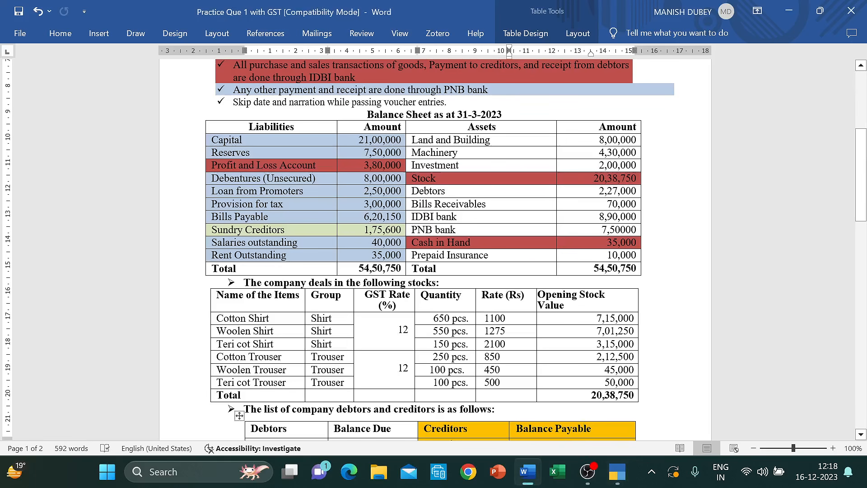
{"action": "scroll", "coordinate": [414, 253], "scroll_direction": "down", "scroll_amount": 5}
{"action": "scroll", "coordinate": [414, 253], "scroll_direction": "up", "scroll_amount": 3}
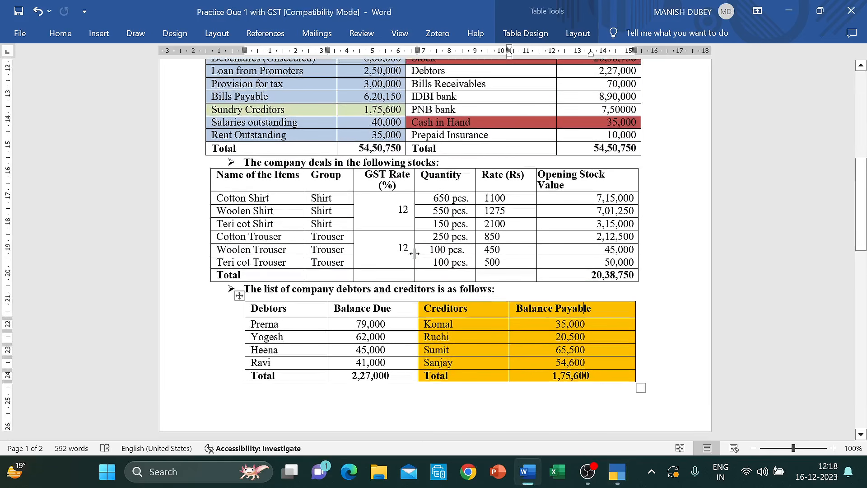
{"action": "key", "text": "alt+Tab"}
{"action": "key", "text": "alt+Tab"}
{"action": "key", "text": "alt+Tab"}
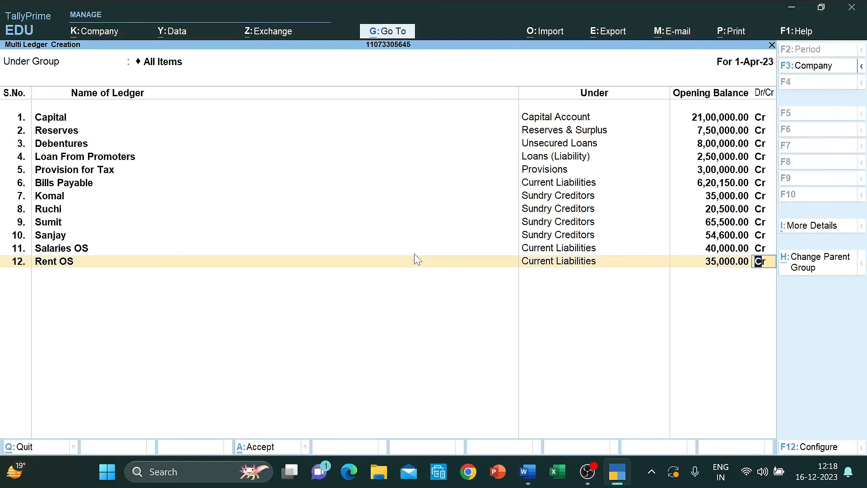
{"action": "key", "text": "alt+Tab"}
{"action": "scroll", "coordinate": [414, 255], "scroll_direction": "up", "scroll_amount": 1}
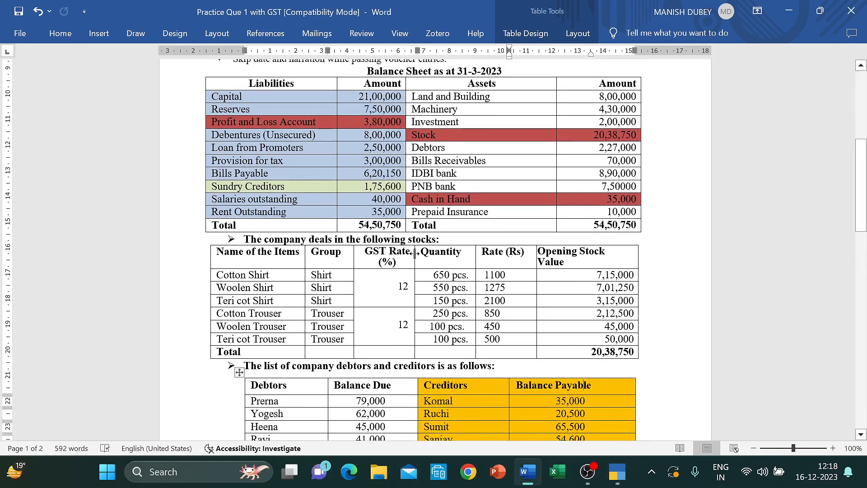
{"action": "key", "text": "alt+Tab"}
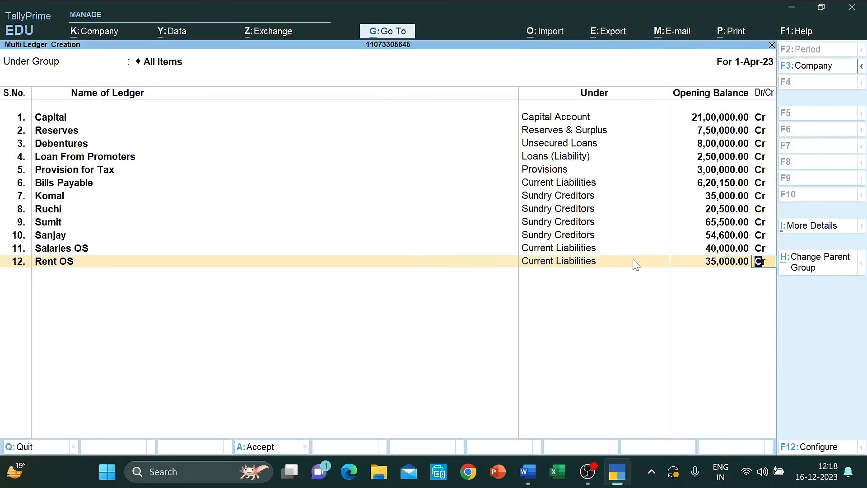
{"action": "key", "text": "Return"}
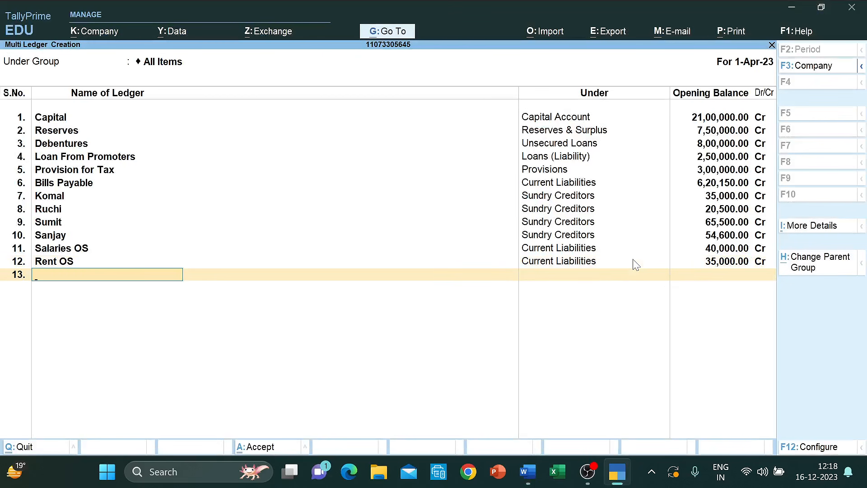
- Add Land and Building under Fixed Assets with an 8,00,000 Dr opening balance
{"action": "key", "text": "alt+Tab"}
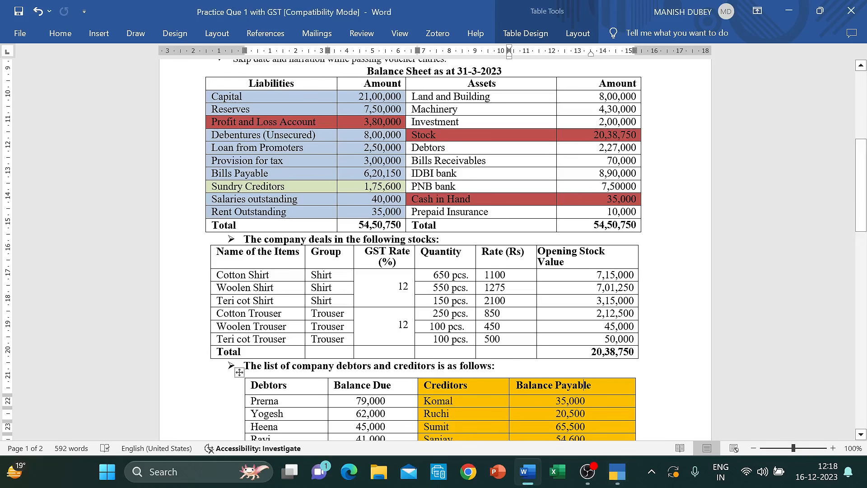
{"action": "scroll", "coordinate": [434, 249], "scroll_direction": "up", "scroll_amount": 3}
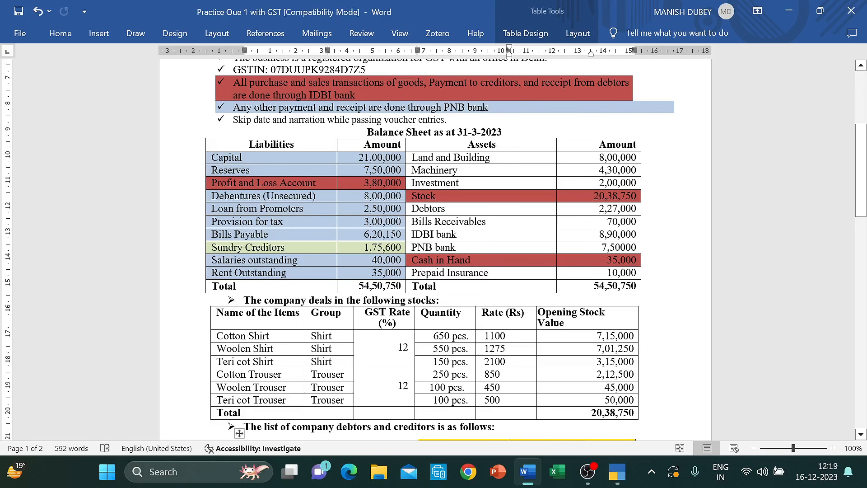
{"action": "key", "text": "alt+Tab"}
{"action": "type", "text": "Land"}
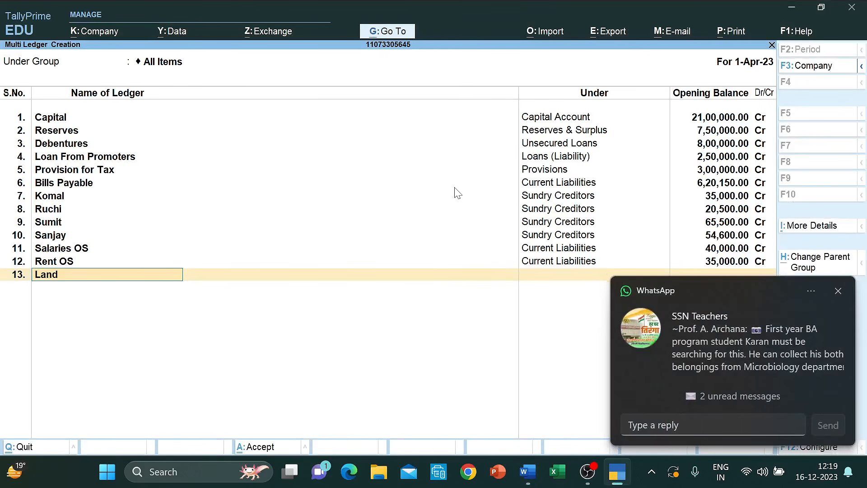
{"action": "type", "text": " and Building"}
{"action": "key", "text": "Return"}
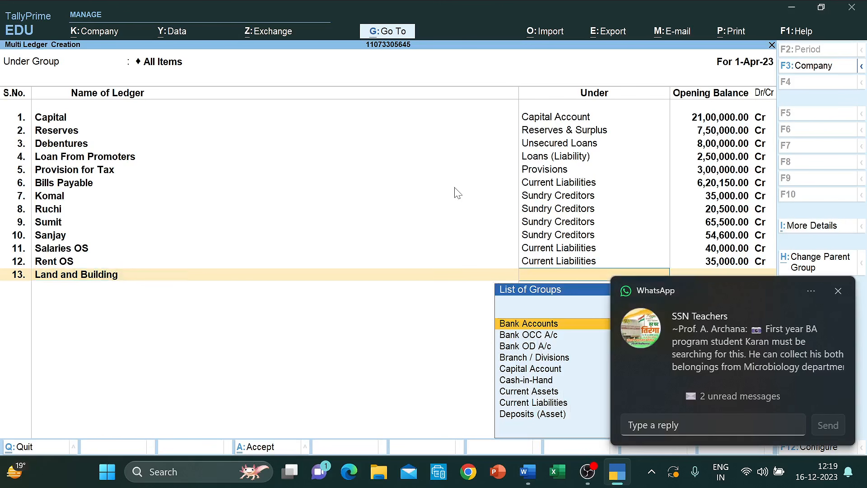
{"action": "type", "text": "fix"}
{"action": "key", "text": "Return"}
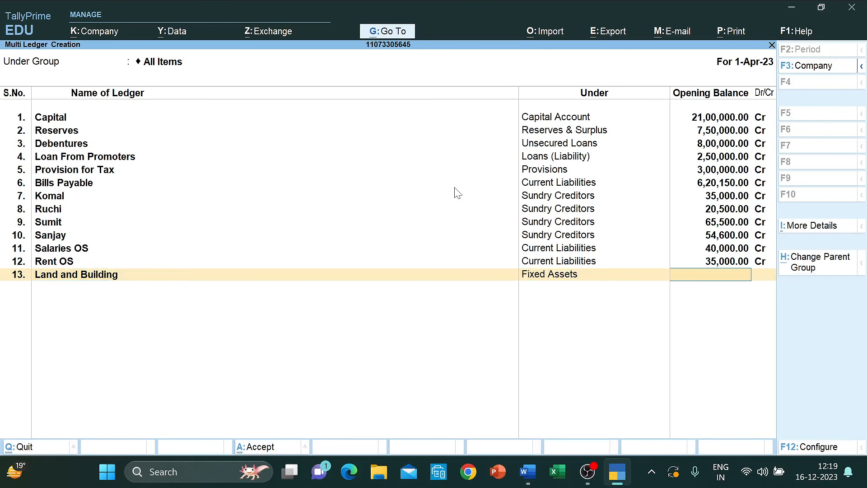
{"action": "key", "text": "alt+Tab"}
{"action": "key", "text": "alt+Tab"}
{"action": "type", "text": "8,00,000"}
{"action": "key", "text": "Return"}
{"action": "key", "text": "Return"}
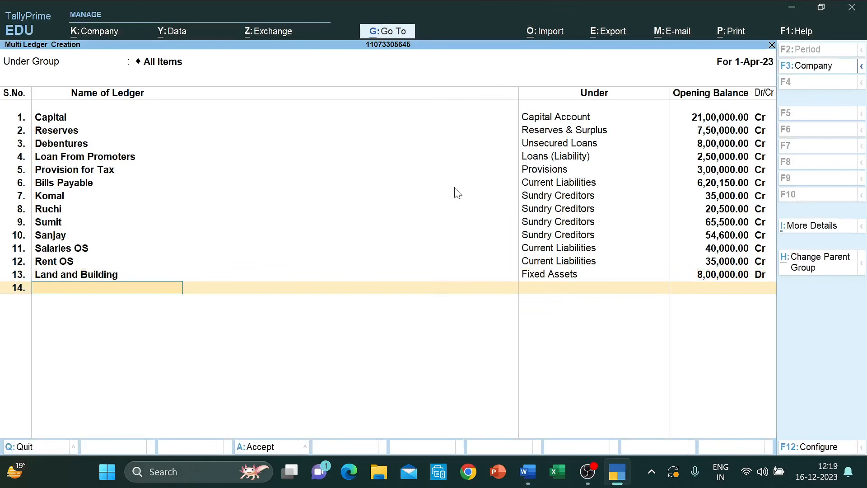
- Add Machinery under Fixed Assets with a 4,30,000 Dr opening balance
{"action": "key", "text": "alt+Tab"}
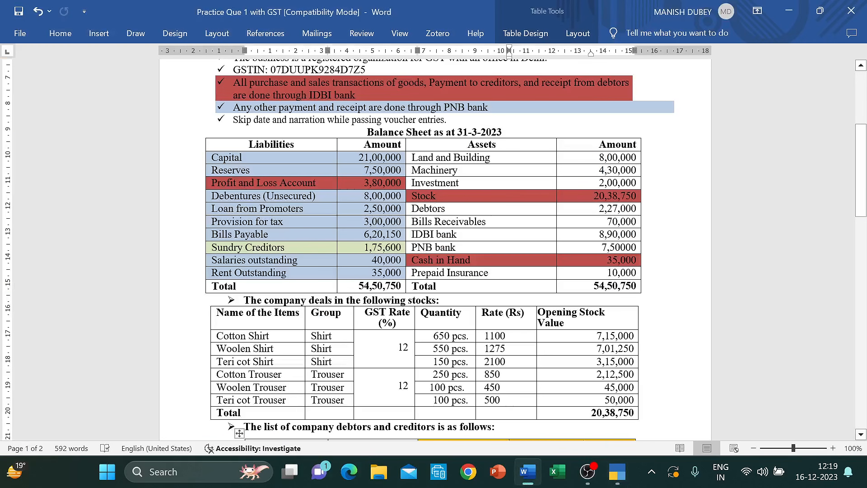
{"action": "key", "text": "alt+Tab"}
{"action": "type", "text": "Machi"}
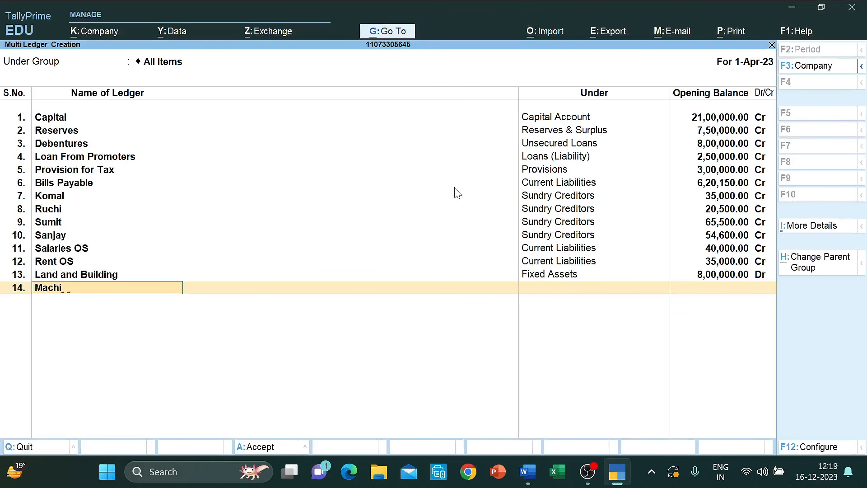
{"action": "type", "text": "nery"}
{"action": "key", "text": "Return"}
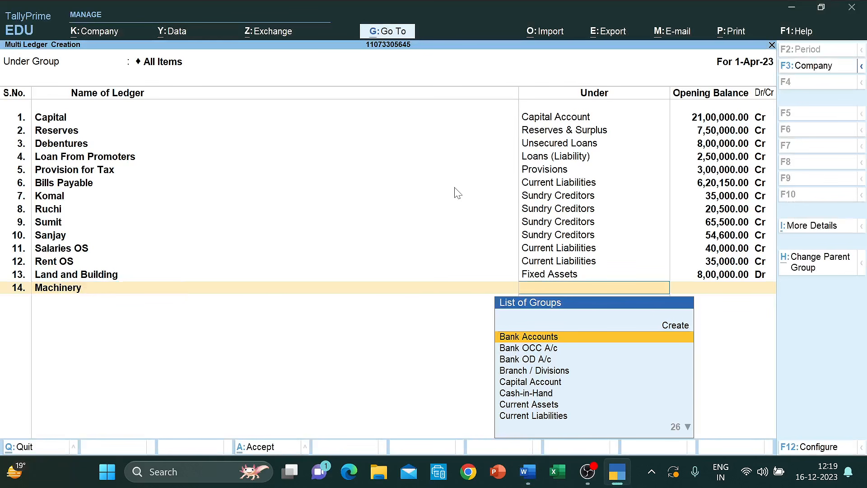
{"action": "type", "text": "Fi"}
{"action": "key", "text": "Return"}
{"action": "type", "text": "4"}
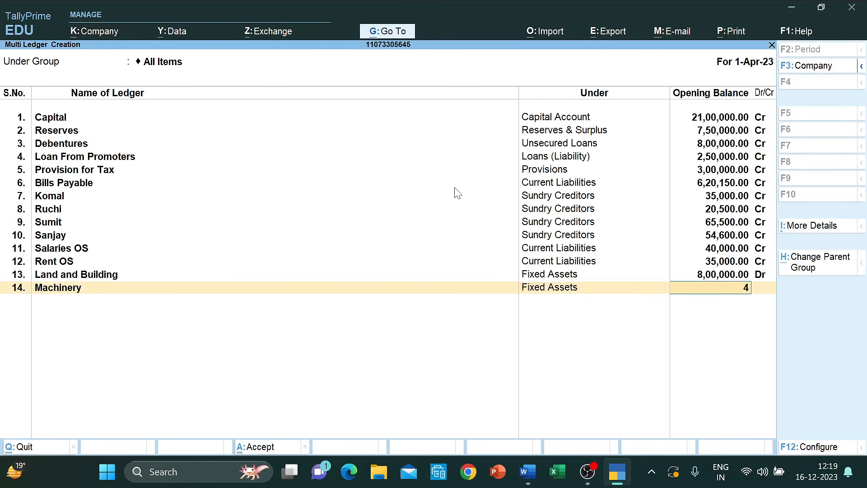
{"action": "type", "text": ",30,000000"}
{"action": "key", "text": "Return"}
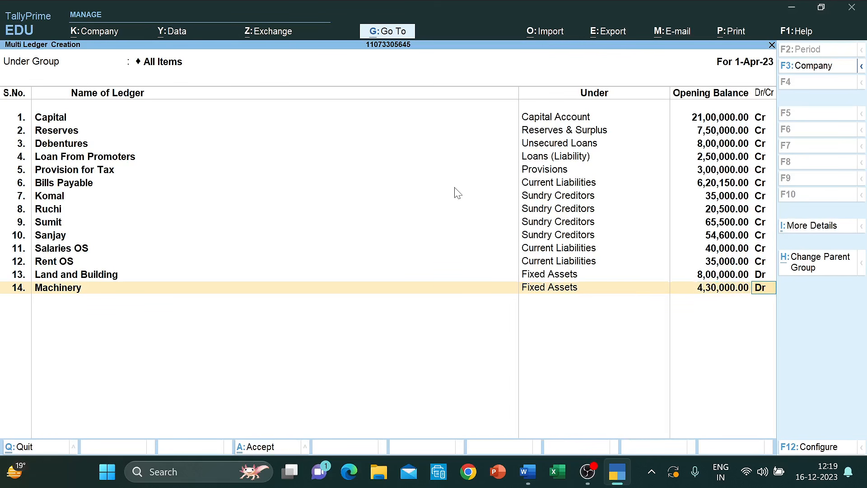
- Add Investment under Investments with a 2,00,000 Dr opening balance
{"action": "key", "text": "alt+Tab"}
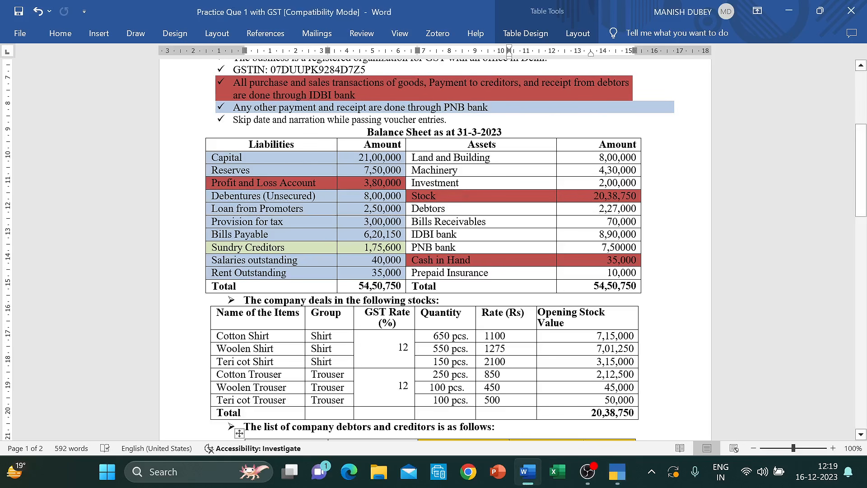
{"action": "key", "text": "alt+Tab"}
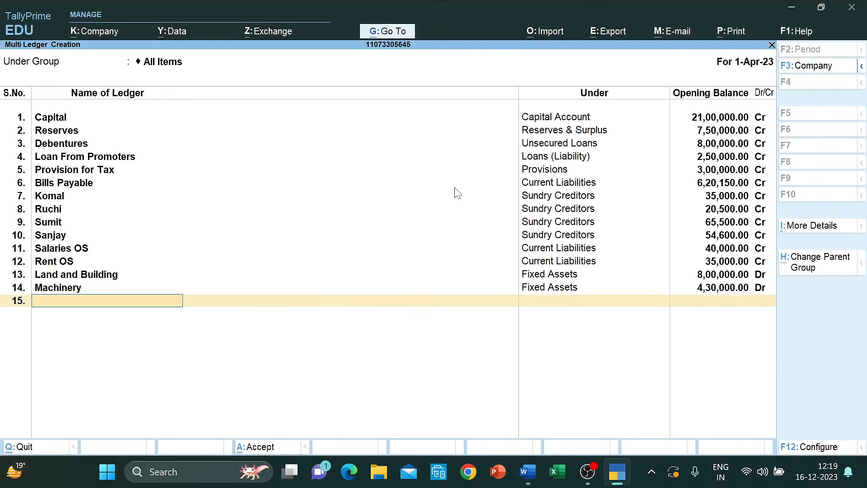
{"action": "type", "text": "Investment"}
{"action": "key", "text": "Return"}
{"action": "type", "text": "inv"}
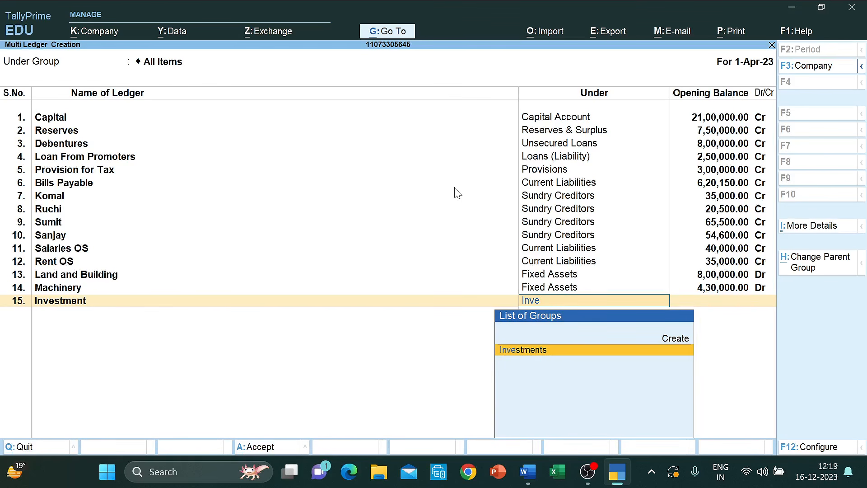
{"action": "key", "text": "Return"}
{"action": "type", "text": "2,00,000"}
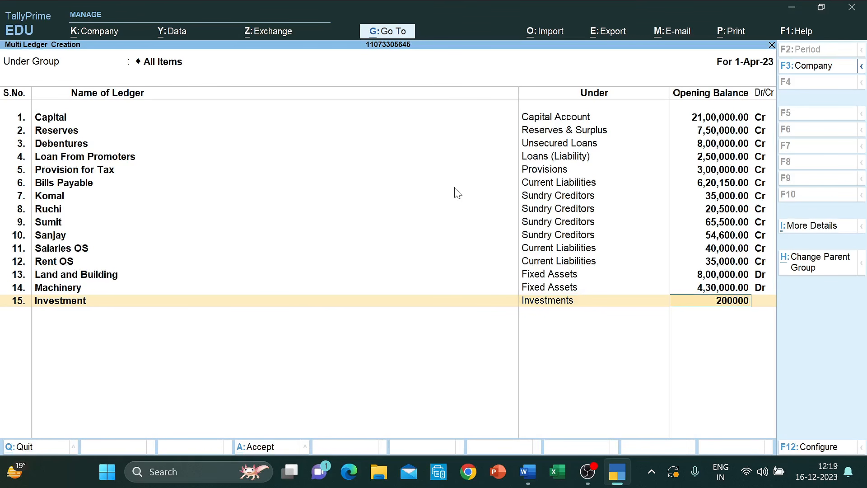
{"action": "key", "text": "Return"}
{"action": "key", "text": "Return"}
{"action": "key", "text": "alt+Tab"}
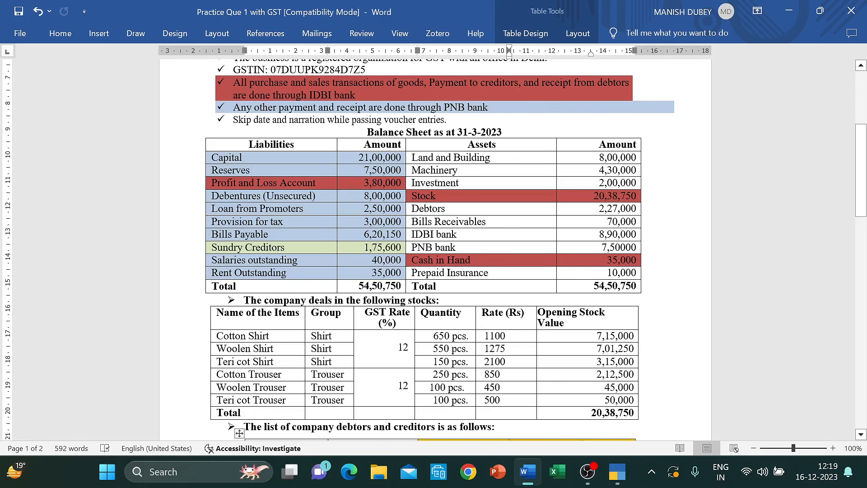
- Add debtor Prerna under Sundry Debtors with a 79,000 opening balance
{"action": "left_click", "coordinate": [445, 209]}
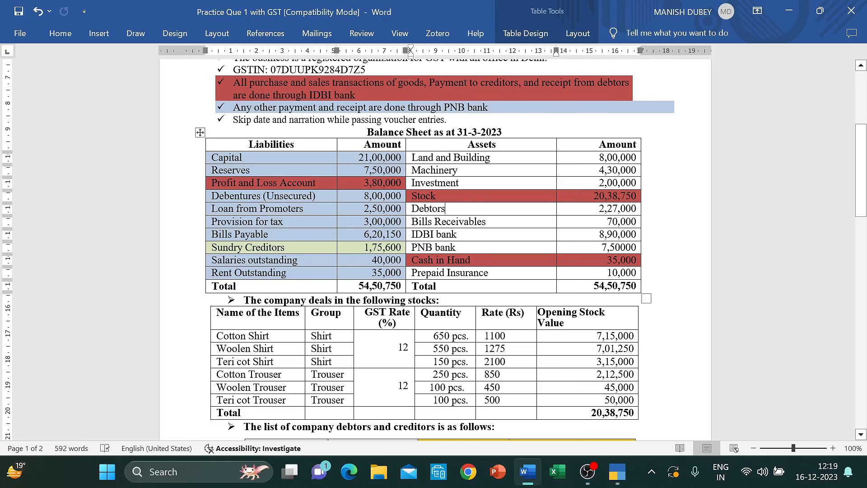
{"action": "scroll", "coordinate": [435, 249], "scroll_direction": "down", "scroll_amount": 6}
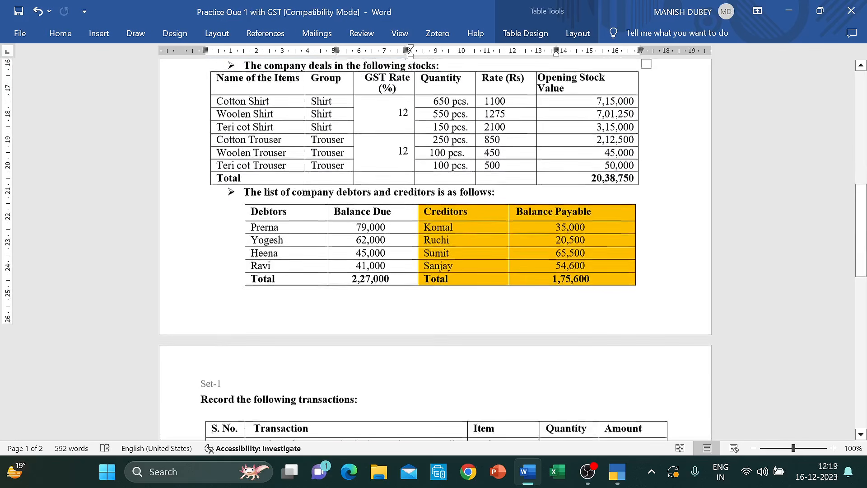
{"action": "key", "text": "alt+Tab"}
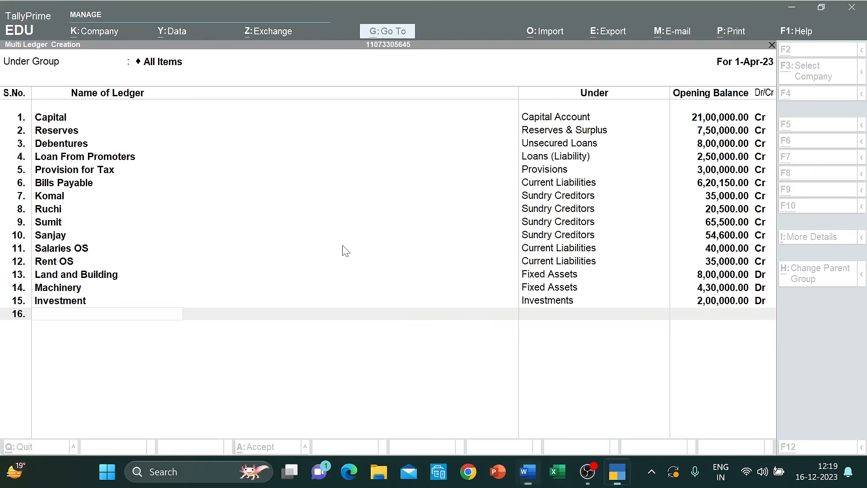
{"action": "type", "text": "Prerna"}
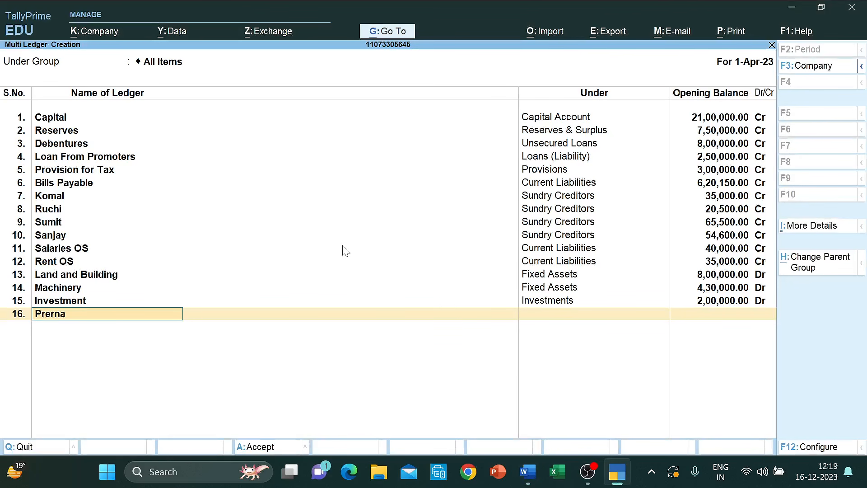
{"action": "key", "text": "Return"}
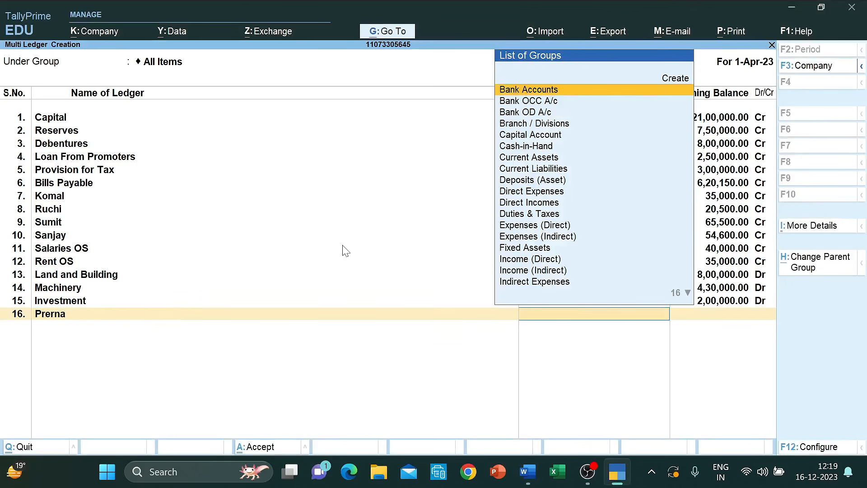
{"action": "type", "text": "Deb"}
{"action": "key", "text": "Return"}
{"action": "key", "text": "alt+Tab"}
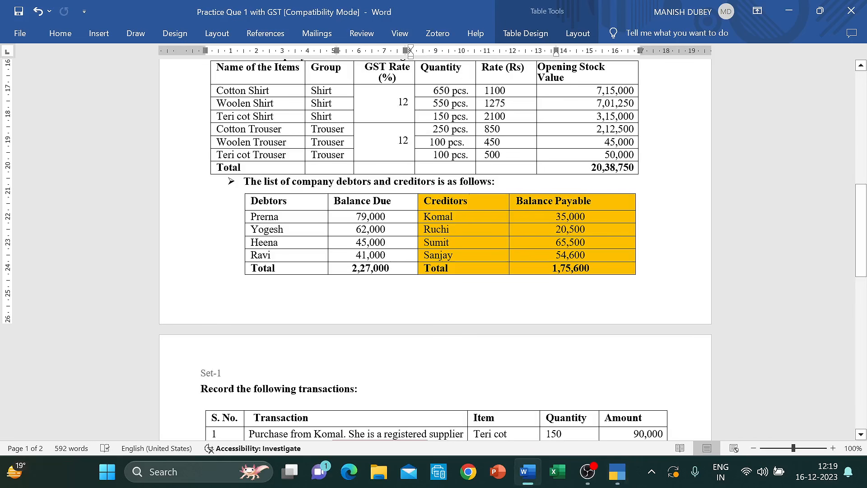
{"action": "key", "text": "alt+Tab"}
{"action": "type", "text": "79000"}
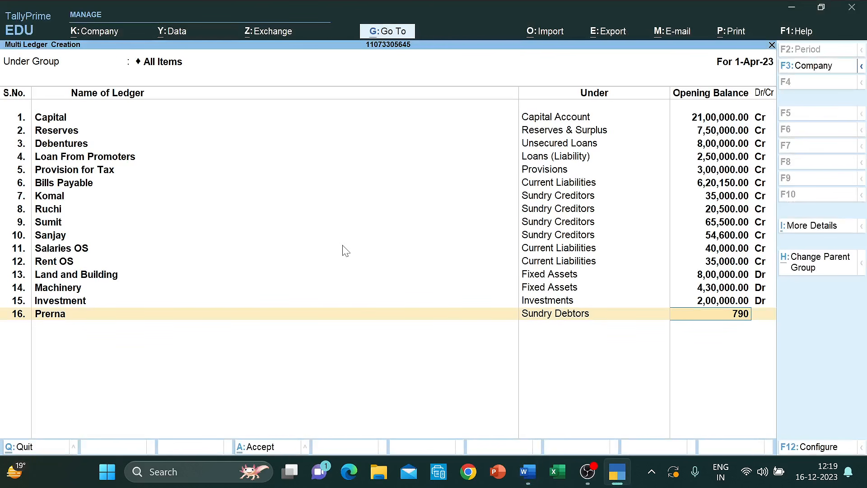
{"action": "key", "text": "Return"}
{"action": "key", "text": "Return"}
- Add debtor Yogesh under Sundry Debtors with a 62,000 opening balance
{"action": "key", "text": "alt+Tab"}
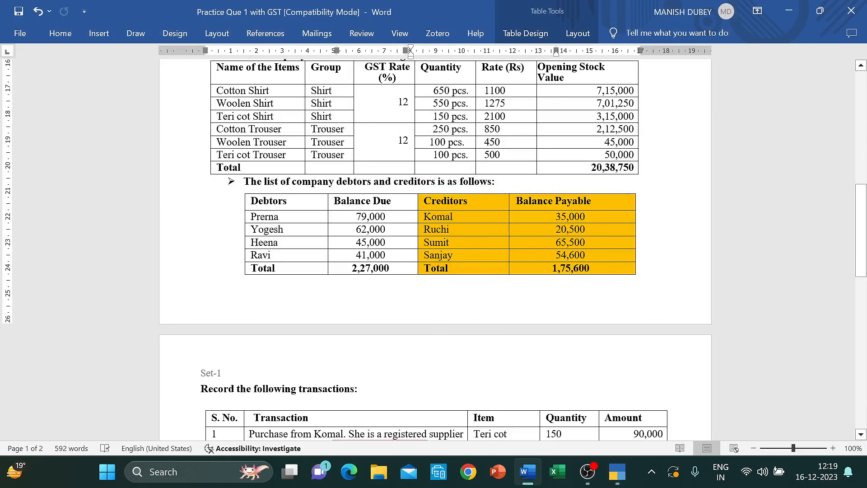
{"action": "key", "text": "alt+Tab"}
{"action": "type", "text": "Yog"}
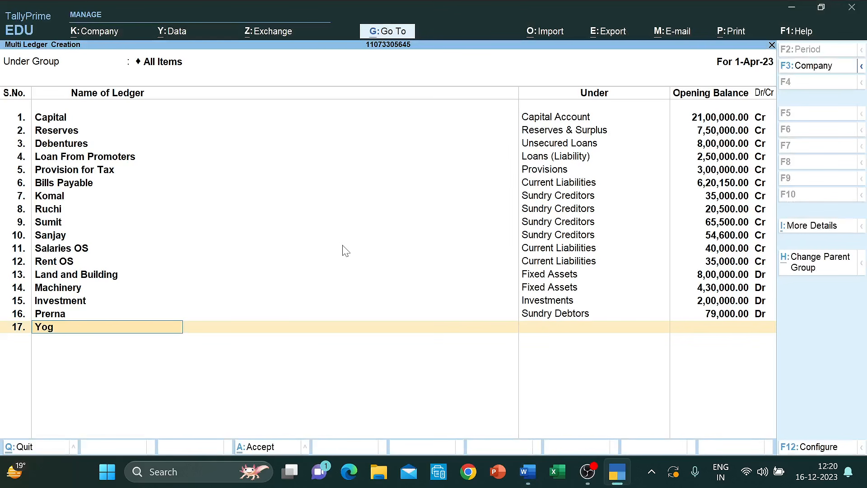
{"action": "type", "text": "esh"}
{"action": "key", "text": "Return"}
{"action": "type", "text": "Deb"}
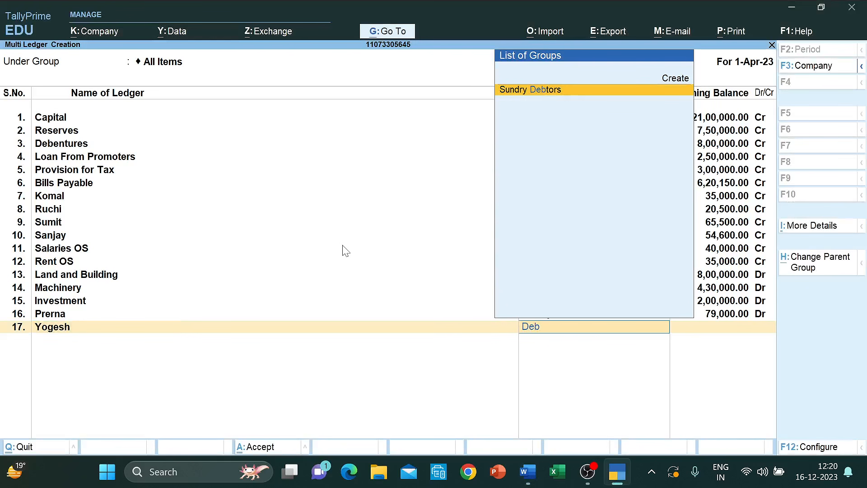
{"action": "key", "text": "Return"}
{"action": "type", "text": "63"}
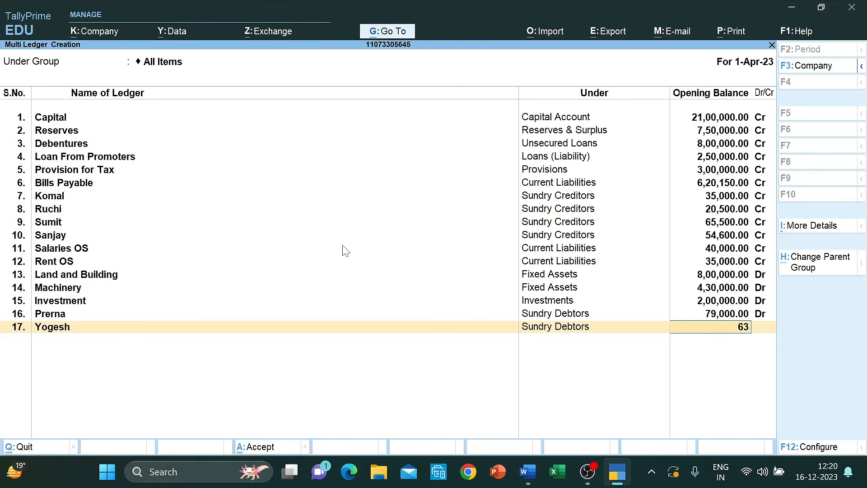
{"action": "key", "text": "BackSpace"}
{"action": "type", "text": "2000"}
{"action": "key", "text": "Return"}
{"action": "key", "text": "Return"}
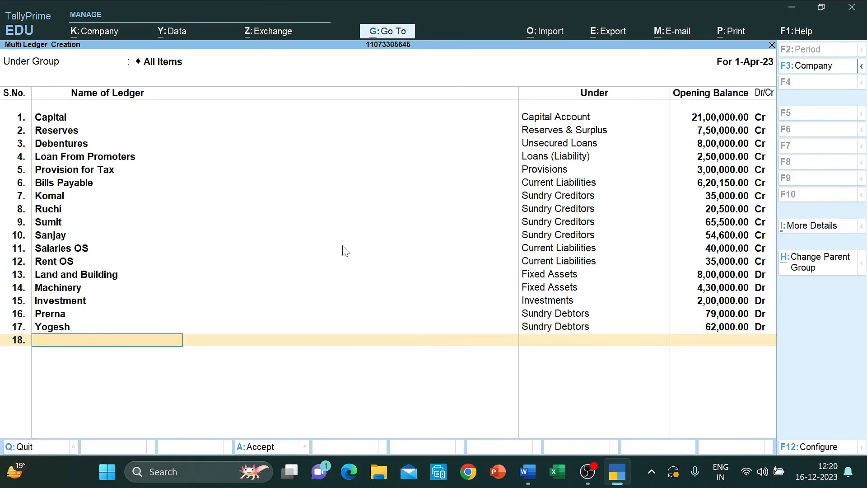
- Add debtor Heena under Sundry Debtors with a 45,000 opening balance
{"action": "key", "text": "alt+Tab"}
{"action": "key", "text": "alt+Tab"}
{"action": "type", "text": "Heena"}
{"action": "key", "text": "Return"}
{"action": "type", "text": "deb"}
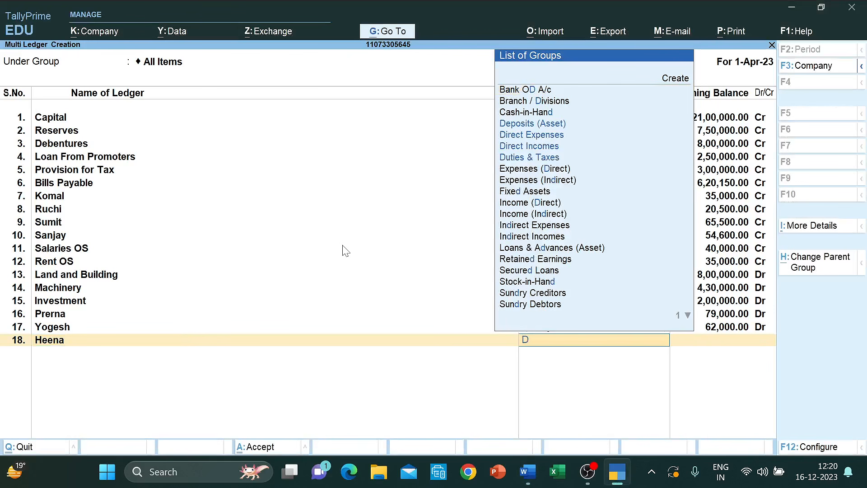
{"action": "key", "text": "Return"}
{"action": "type", "text": "45000"}
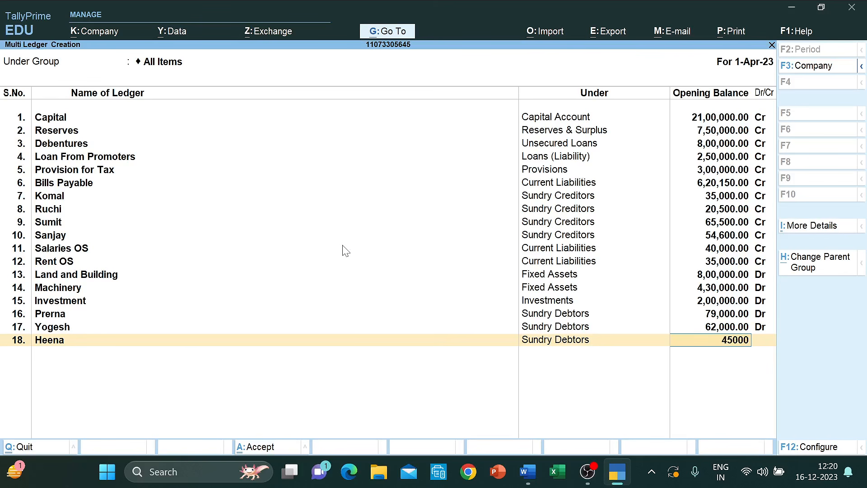
{"action": "key", "text": "Return"}
{"action": "key", "text": "Return"}
- Add debtor Ravi under Sundry Debtors with a 41,000 Dr opening balance
{"action": "key", "text": "alt+Tab"}
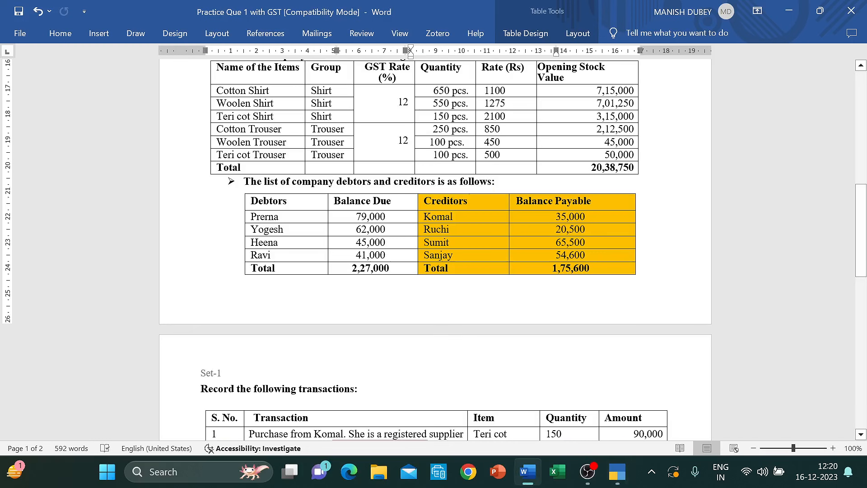
{"action": "key", "text": "alt+Tab"}
{"action": "type", "text": "Ravi"}
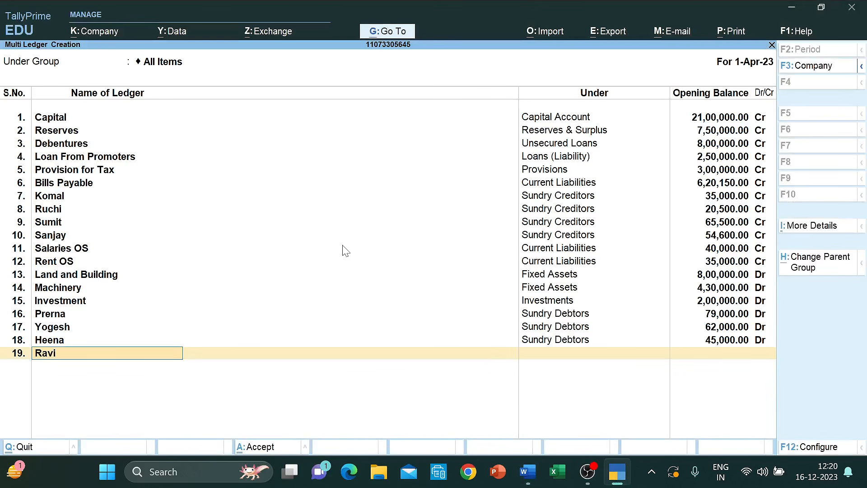
{"action": "key", "text": "Return"}
{"action": "type", "text": "Deb"}
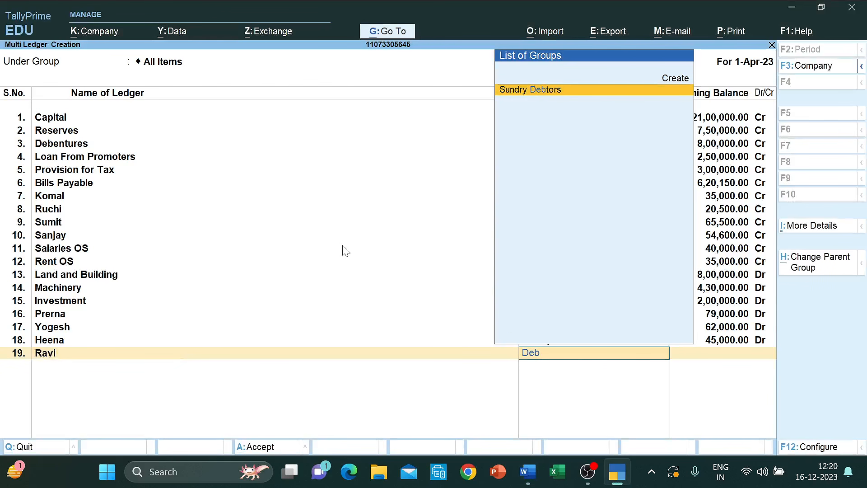
{"action": "key", "text": "Return"}
{"action": "type", "text": "41000"}
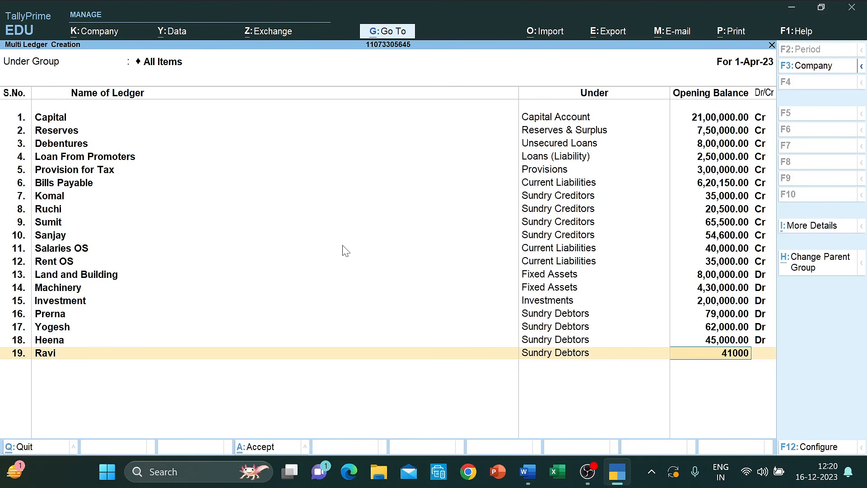
{"action": "key", "text": "Return"}
{"action": "key", "text": "alt+Tab"}
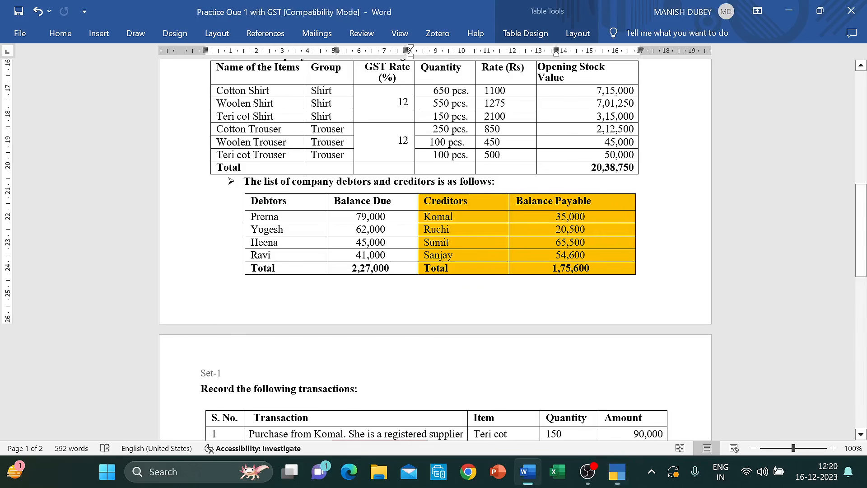
{"action": "scroll", "coordinate": [423, 292], "scroll_direction": "up", "scroll_amount": 12}
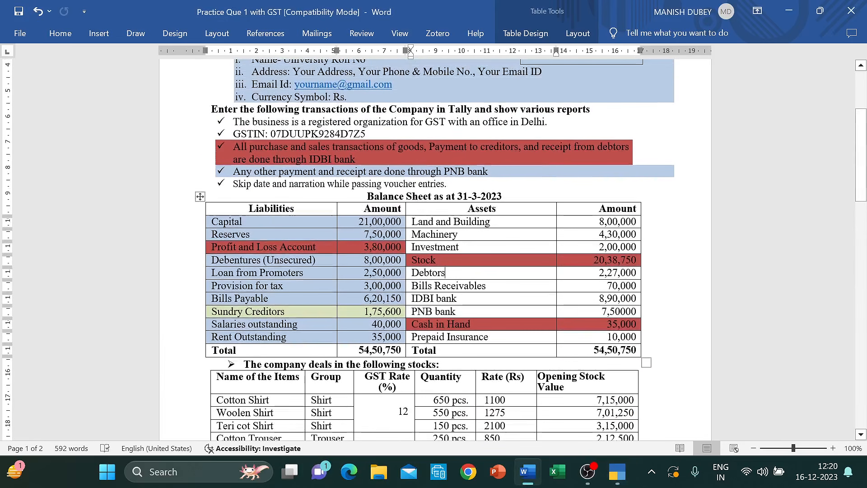
{"action": "scroll", "coordinate": [423, 293], "scroll_direction": "down", "scroll_amount": 2}
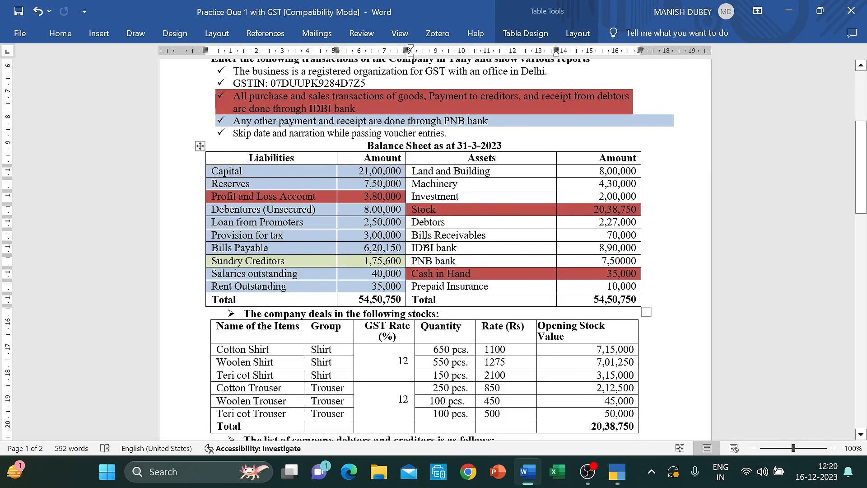
{"action": "key", "text": "alt+Tab"}
{"action": "key", "text": "Return"}
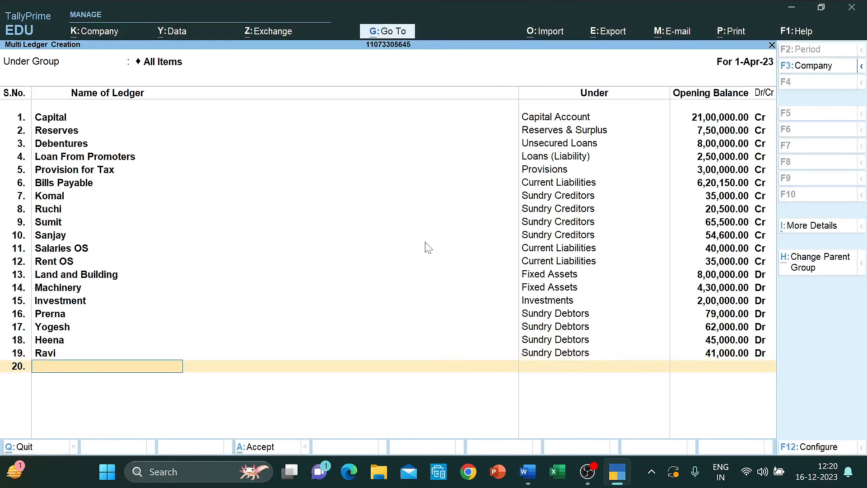
- Add Bills Receivable under Current Assets with a 70,000 opening balance
{"action": "type", "text": "Bills Receivable"}
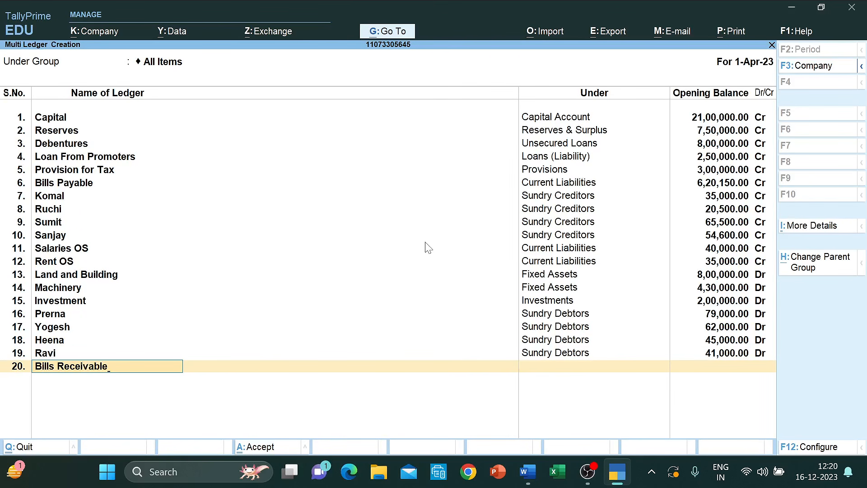
{"action": "key", "text": "Return"}
{"action": "type", "text": "Curre"}
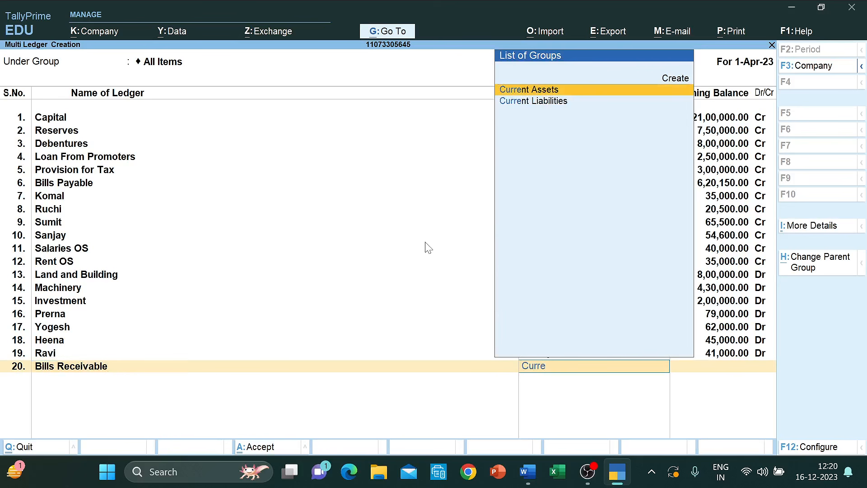
{"action": "key", "text": "Return"}
{"action": "key", "text": "alt+Tab"}
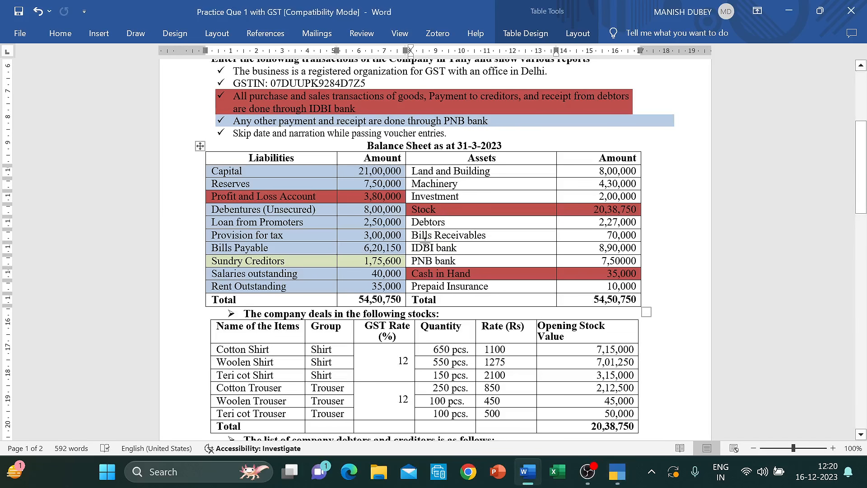
{"action": "key", "text": "alt+Tab"}
{"action": "type", "text": "70000"}
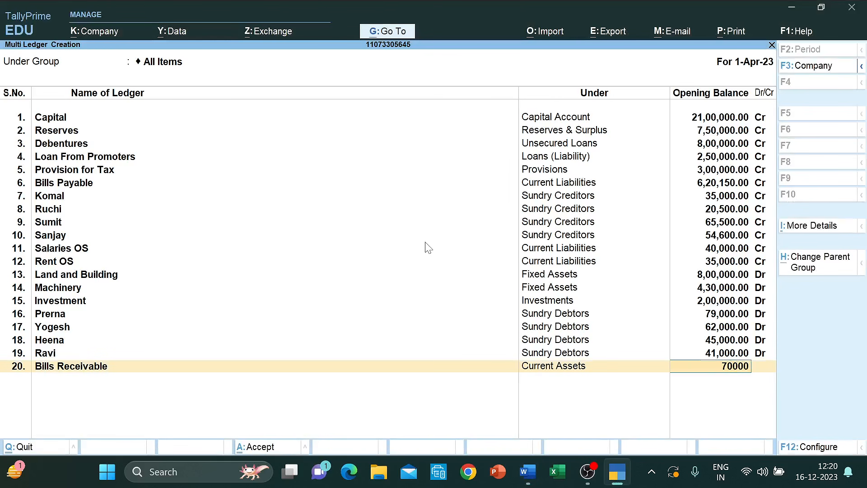
{"action": "key", "text": "Return"}
{"action": "key", "text": "Return"}
- Add IDBI Bank under Bank Accounts with an 8,90,000 Dr opening balance
{"action": "key", "text": "alt+Tab"}
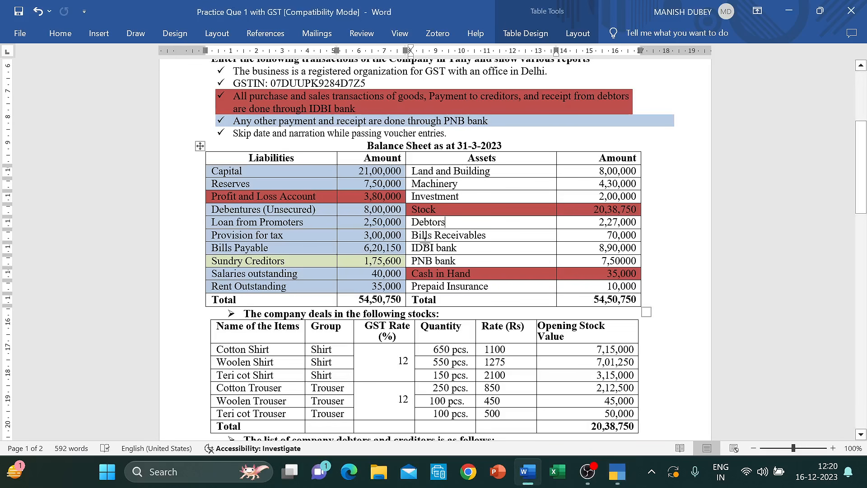
{"action": "key", "text": "alt+Tab"}
{"action": "type", "text": "IDB"}
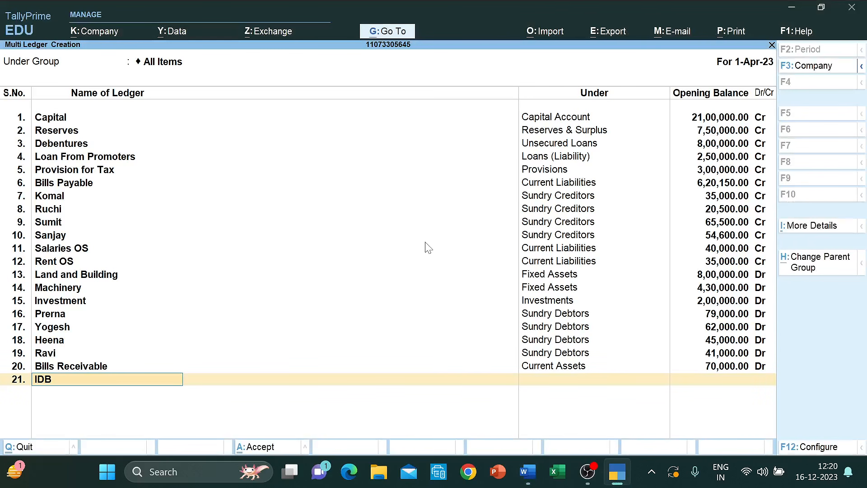
{"action": "type", "text": "I Bank"}
{"action": "key", "text": "Return"}
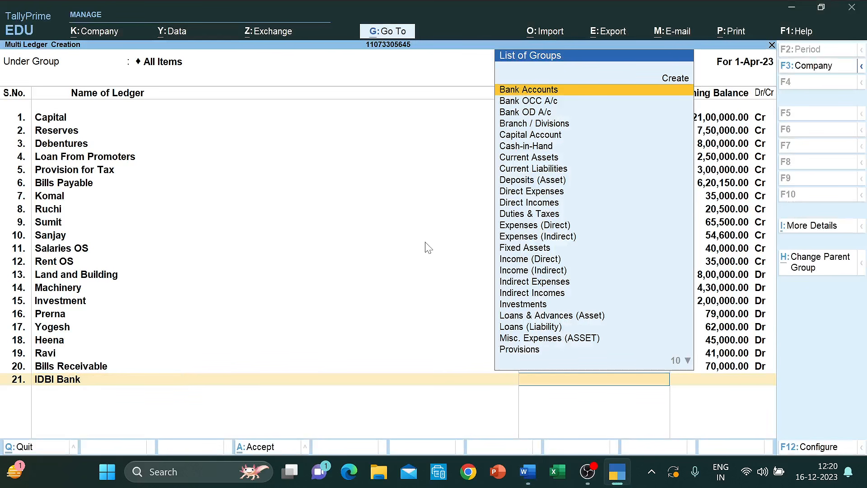
{"action": "type", "text": "F"}
{"action": "key", "text": "BackSpace"}
{"action": "type", "text": "Ban"}
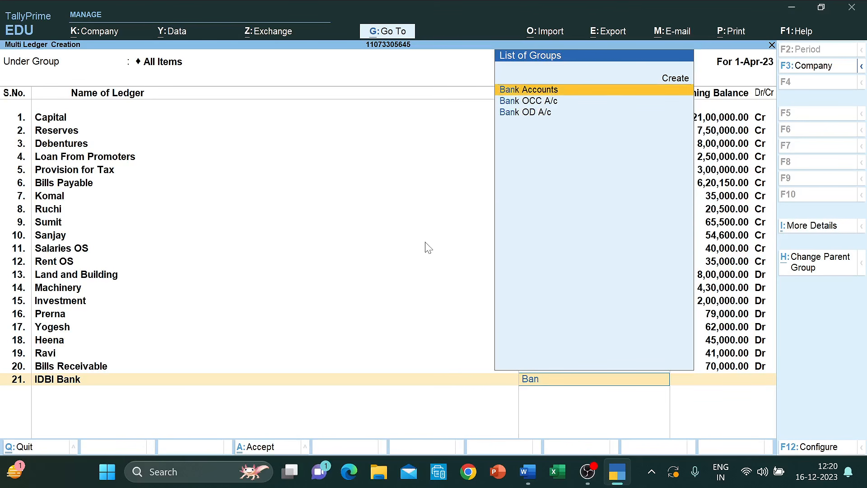
{"action": "key", "text": "Return"}
{"action": "key", "text": "alt+Tab"}
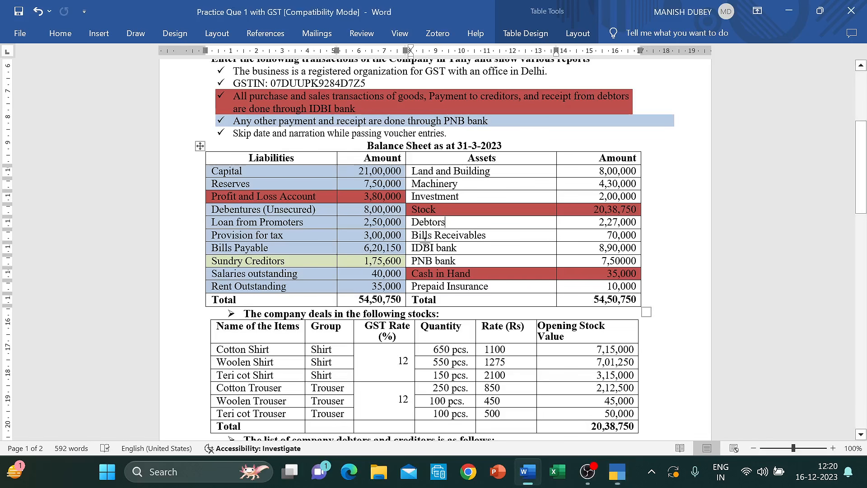
{"action": "key", "text": "alt+Tab"}
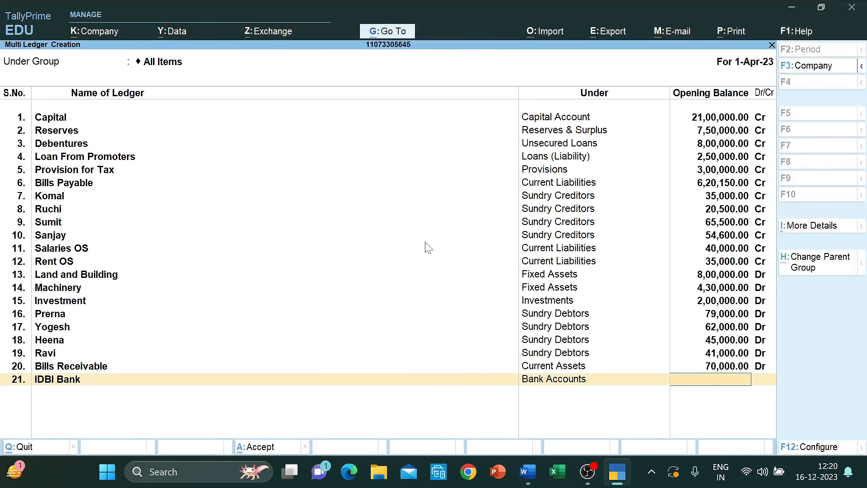
{"action": "type", "text": "890000"}
{"action": "key", "text": "Return"}
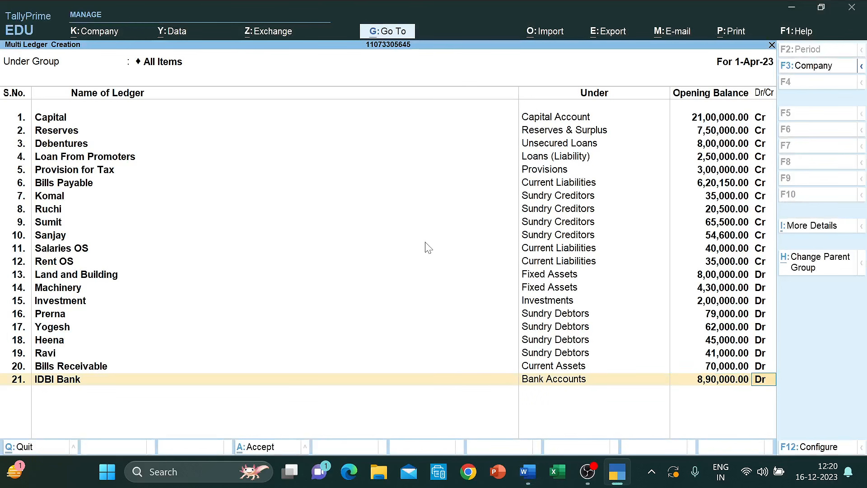
{"action": "key", "text": "Return"}
- Add PNB Bank under Bank Accounts with a 7,50,000 Dr opening balance
{"action": "key", "text": "alt+Tab"}
{"action": "key", "text": "alt+Tab"}
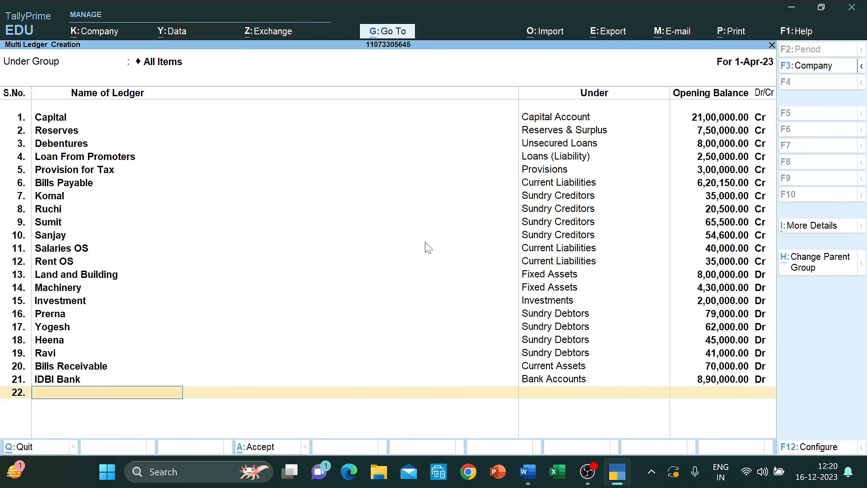
{"action": "type", "text": "PNB Bank"}
{"action": "key", "text": "Return"}
{"action": "type", "text": "Ban"}
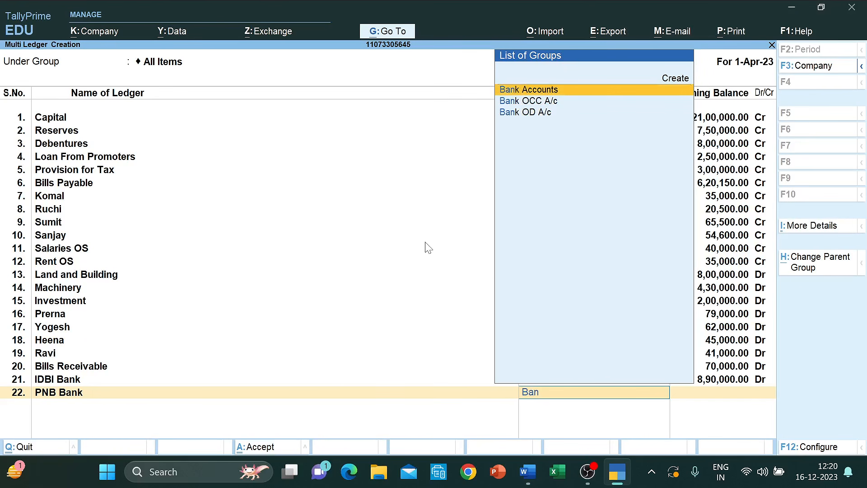
{"action": "key", "text": "Return"}
{"action": "key", "text": "alt+Tab"}
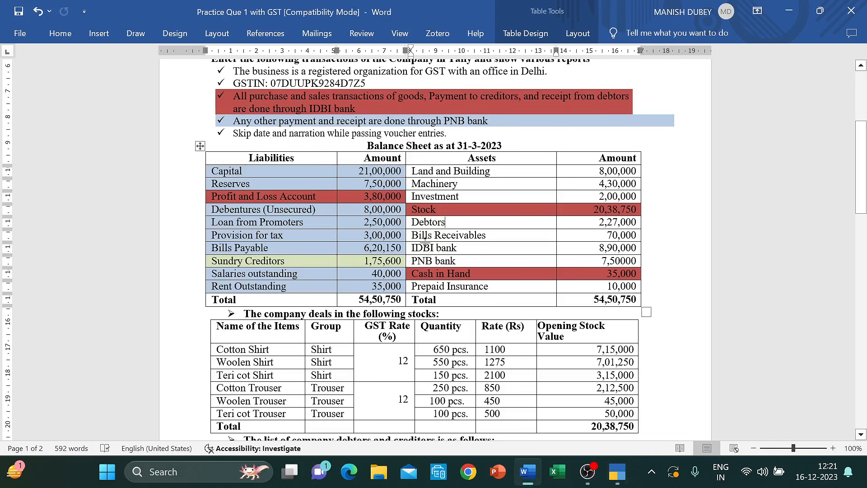
{"action": "key", "text": "alt+Tab"}
{"action": "type", "text": "75000"}
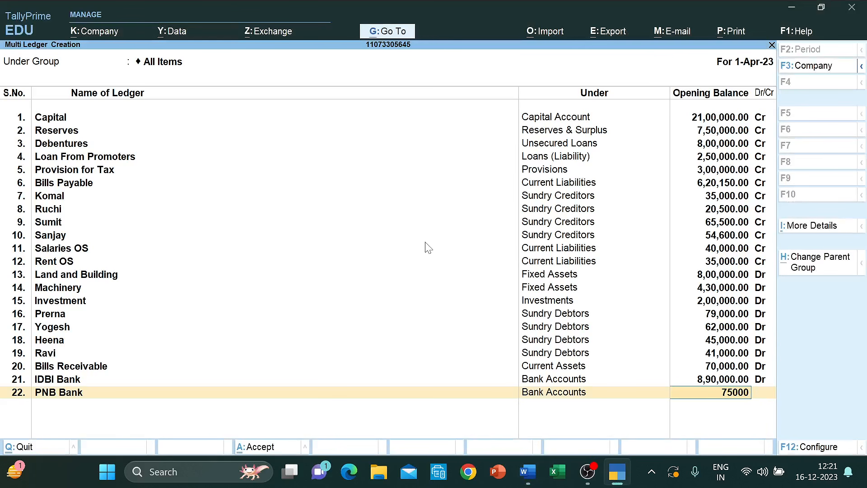
{"action": "key", "text": "Return"}
{"action": "key", "text": "Return"}
- Look up the next ledger and start typing the Prepaid Insurance name
{"action": "key", "text": "alt+Tab"}
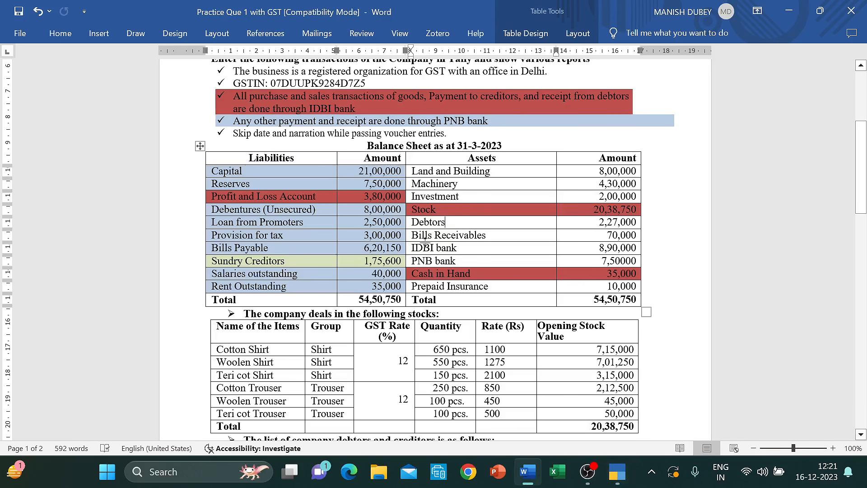
{"action": "key", "text": "alt+Tab"}
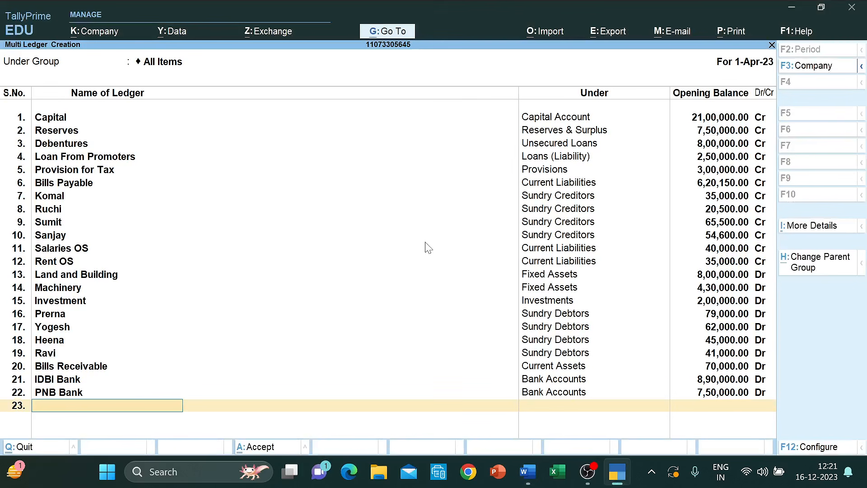
{"action": "type", "text": "Prepadi\\"}
- Name the ledger Prepaid Insurance under Current Assets with a 10,000 Dr opening balance
{"action": "key", "text": "BackSpace"}
{"action": "key", "text": "BackSpace"}
{"action": "key", "text": "BackSpace"}
{"action": "key", "text": "BackSpace"}
{"action": "key", "text": "BackSpace"}
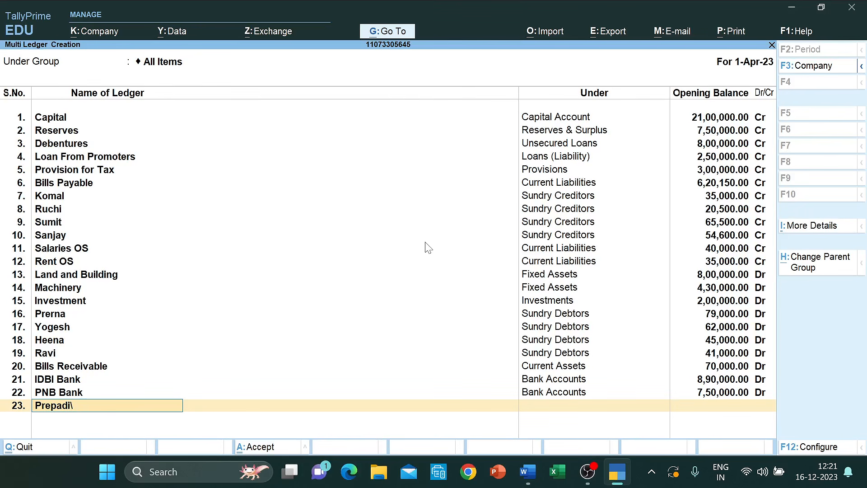
{"action": "type", "text": "id Insurance"}
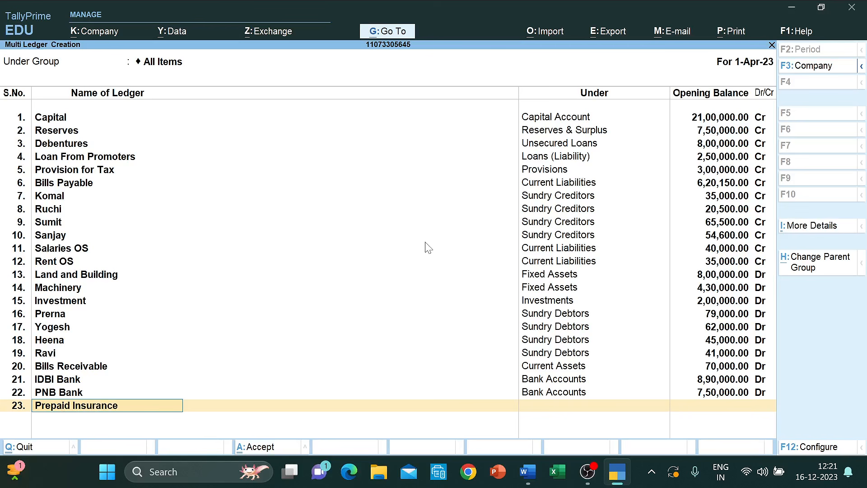
{"action": "key", "text": "Return"}
{"action": "type", "text": "Curre"}
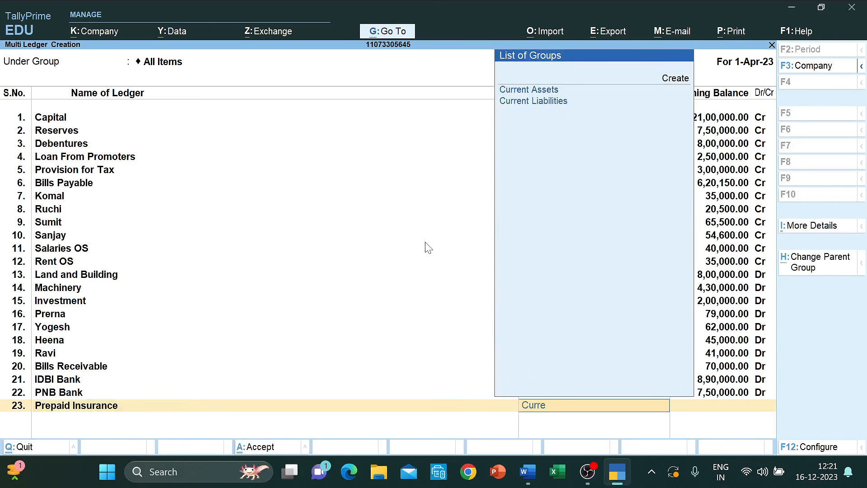
{"action": "key", "text": "Down"}
{"action": "key", "text": "Up"}
{"action": "key", "text": "Return"}
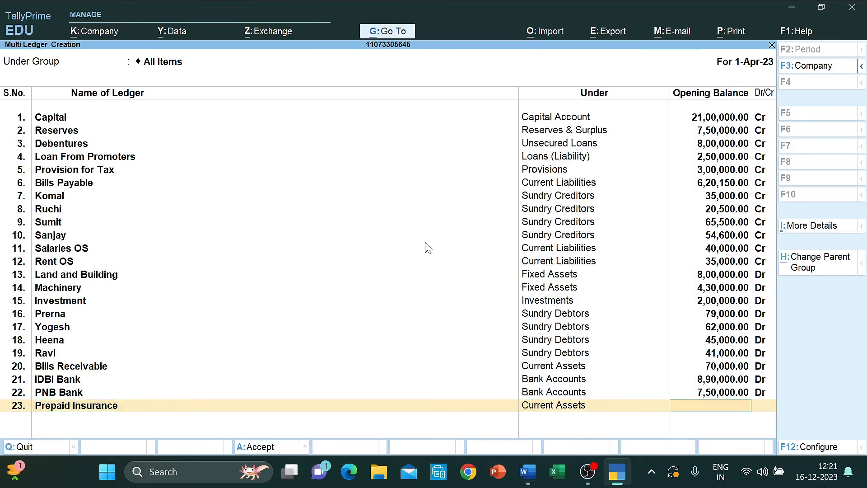
{"action": "type", "text": "10000"}
{"action": "key", "text": "Return"}
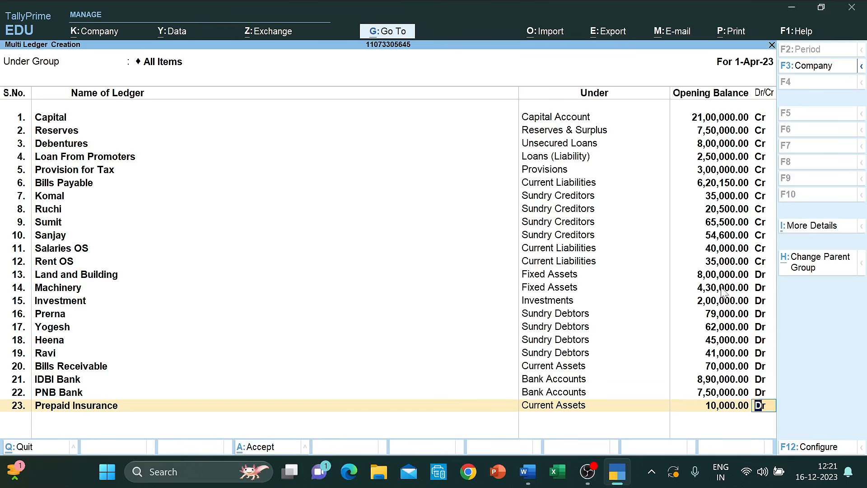
- Compare the ledgers with the question document and correct and save its PNB Bank figure
{"action": "key", "text": "alt+Tab"}
{"action": "key", "text": "alt+Tab"}
{"action": "key", "text": "alt+Tab"}
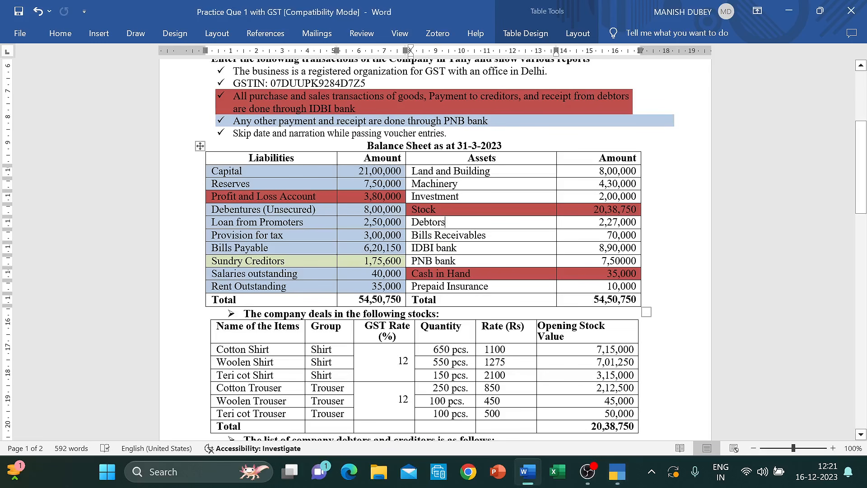
{"action": "key", "text": "alt+Tab"}
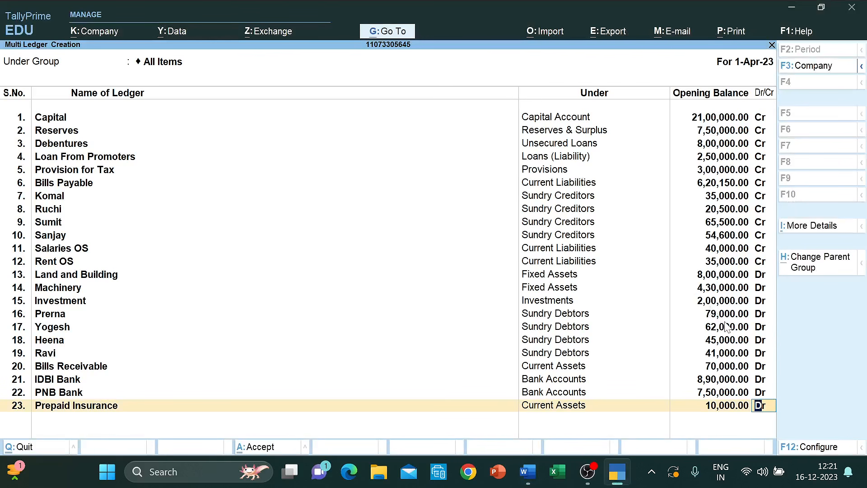
{"action": "key", "text": "alt+Tab"}
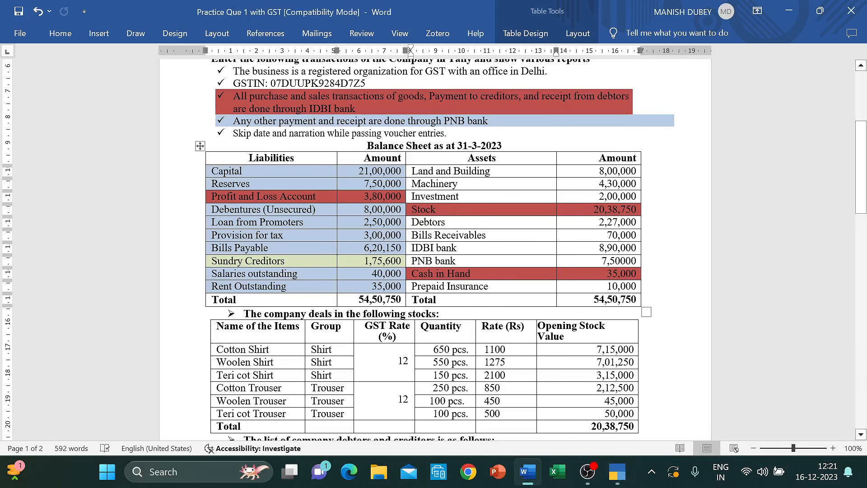
{"action": "key", "text": "alt+Tab"}
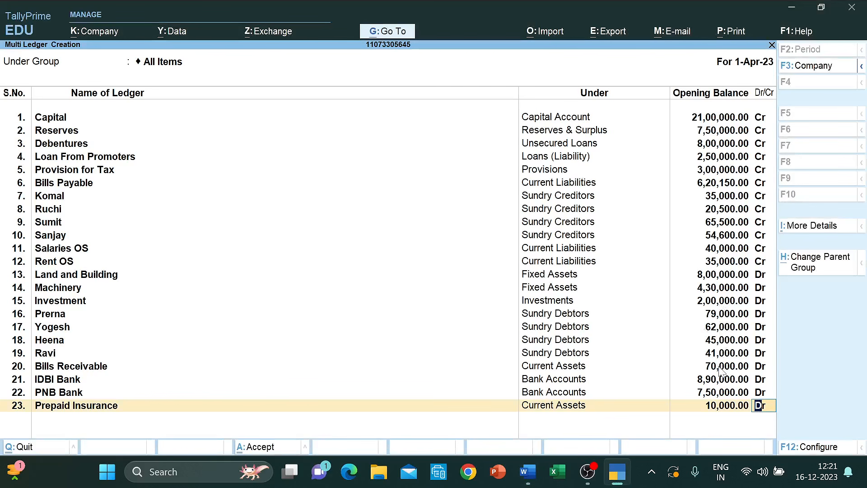
{"action": "key", "text": "alt+Tab"}
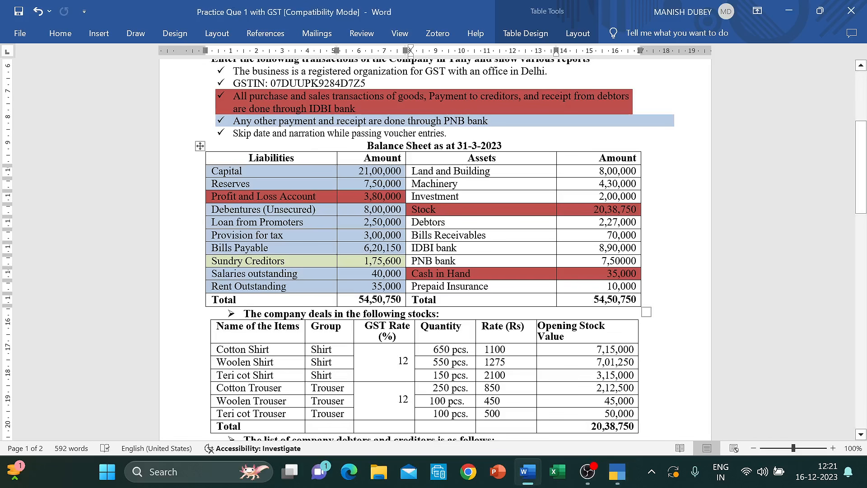
{"action": "key", "text": "alt+Tab"}
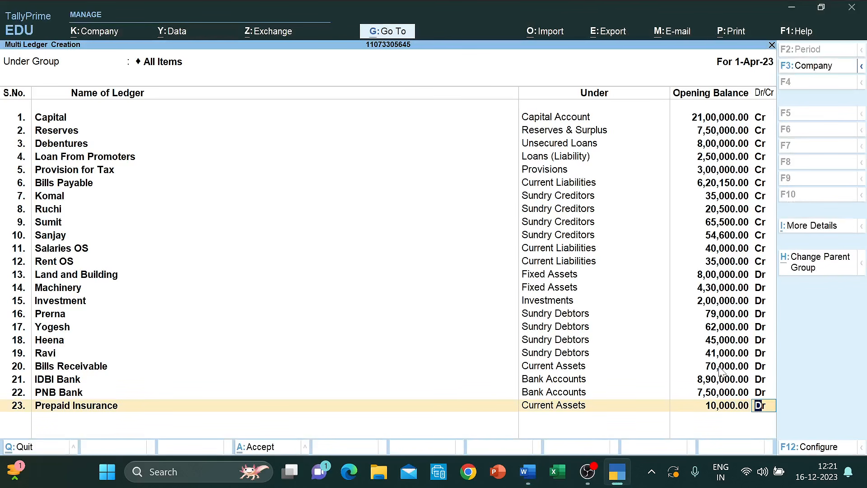
{"action": "key", "text": "alt+Tab"}
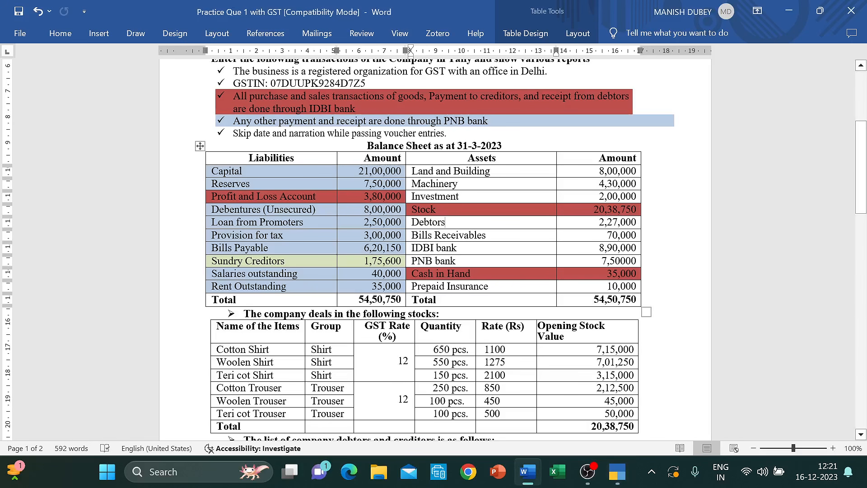
{"action": "left_click", "coordinate": [620, 261]}
{"action": "type", "text": ","}
{"action": "key", "text": "ctrl+s"}
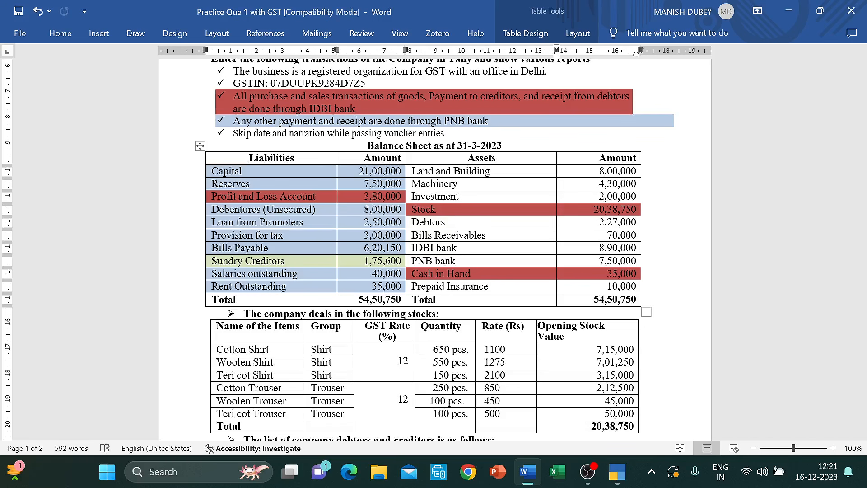
{"action": "key", "text": "alt+Tab"}
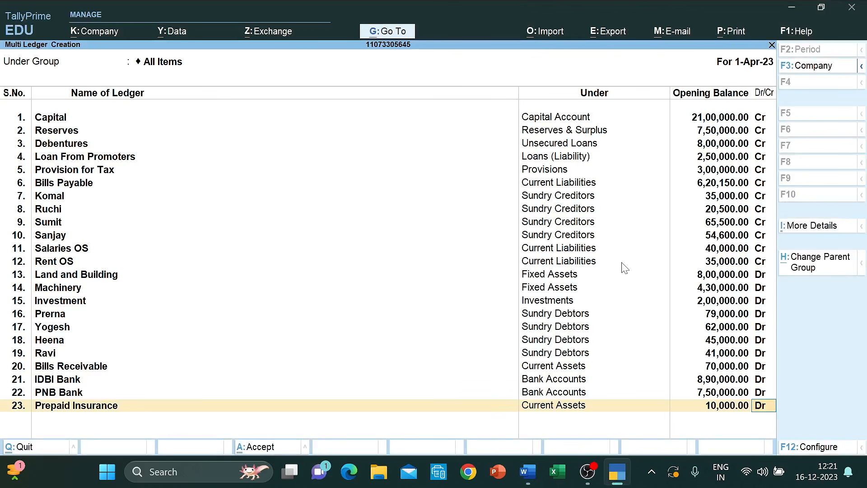
- Accept all new ledgers with Ctrl+A and go back to Gateway of Tally's Alter option
{"action": "key", "text": "ctrl+a"}
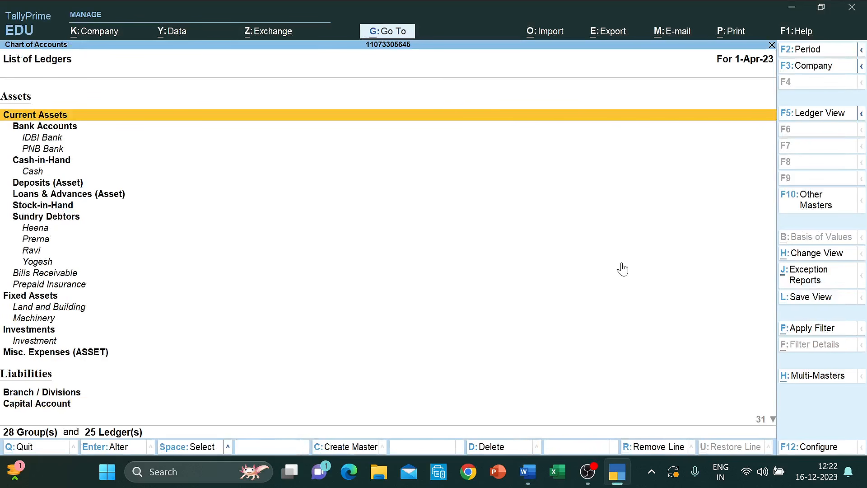
{"action": "key", "text": "Escape"}
{"action": "key", "text": "Escape"}
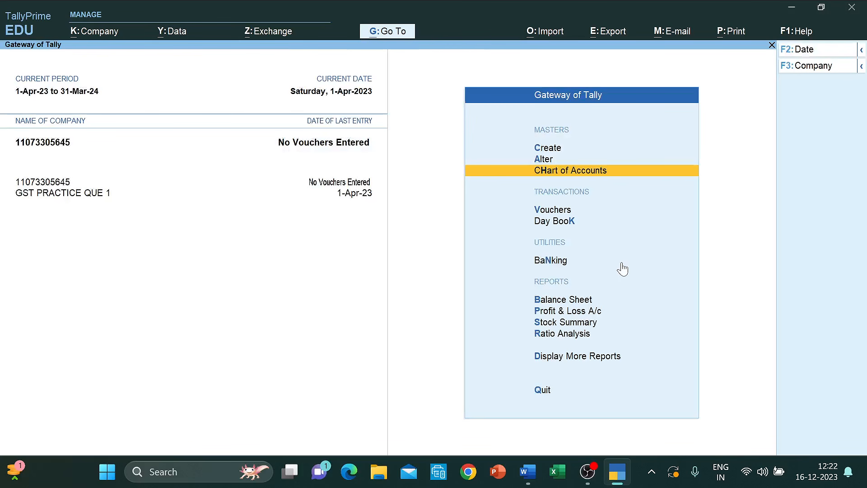
{"action": "key", "text": "Up"}
{"action": "key", "text": "Up"}
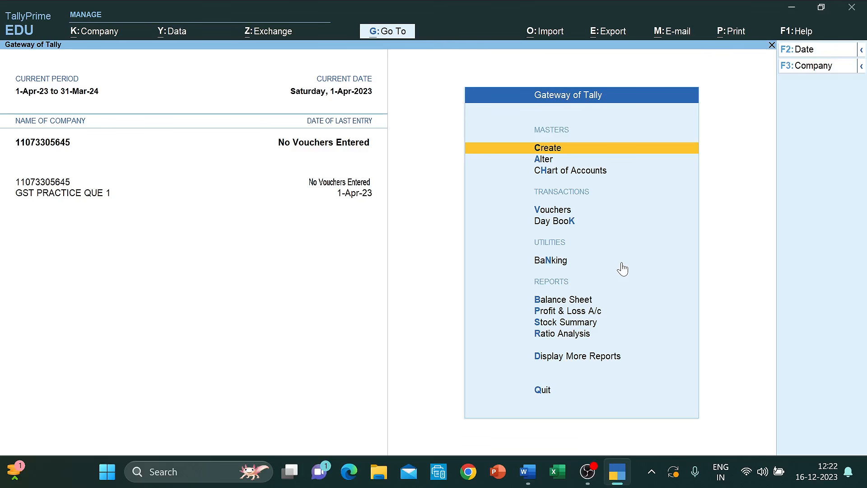
{"action": "key", "text": "Down"}
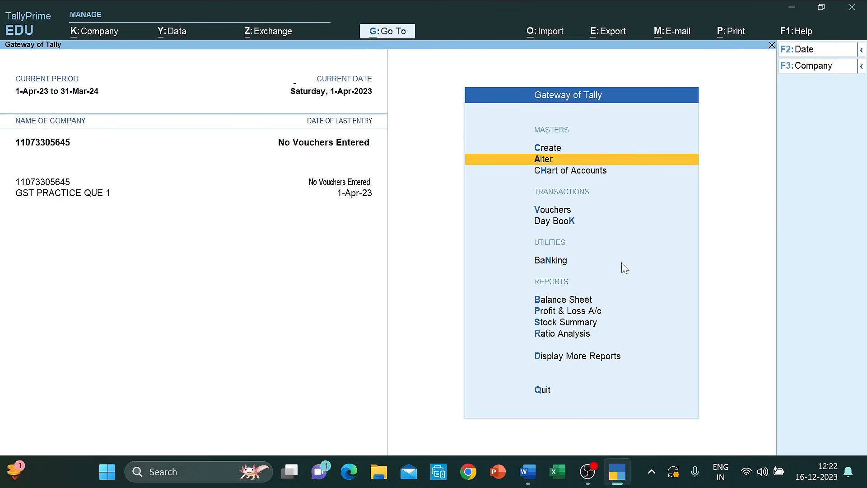
- Open the Cash ledger in Alter > Ledger, enter a 35,000 Dr opening balance, and save
{"action": "key", "text": "Return"}
{"action": "key", "text": "Down"}
{"action": "key", "text": "Return"}
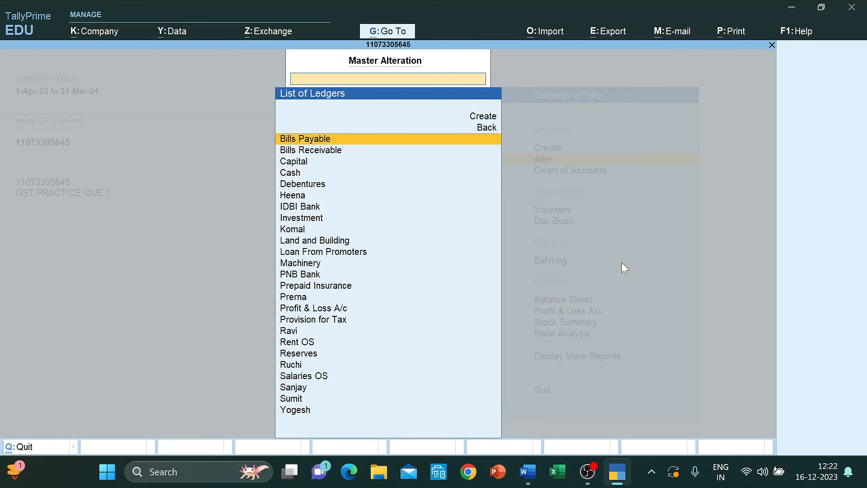
{"action": "type", "text": "Cash"}
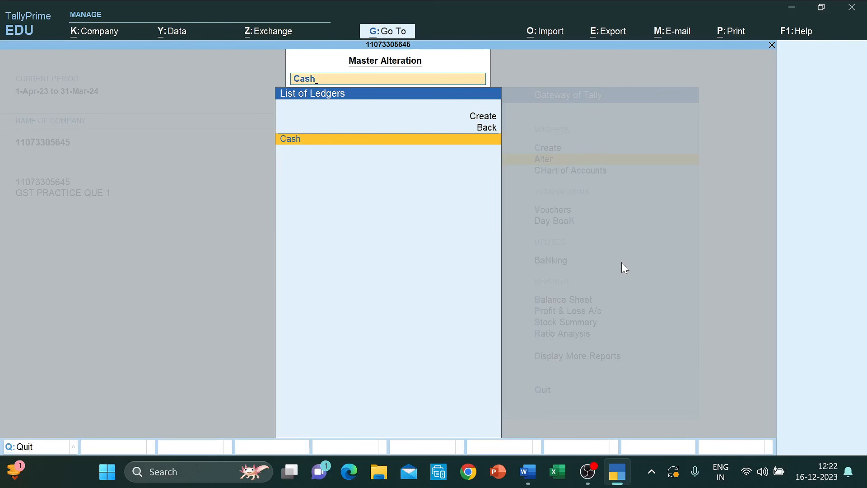
{"action": "key", "text": "Return"}
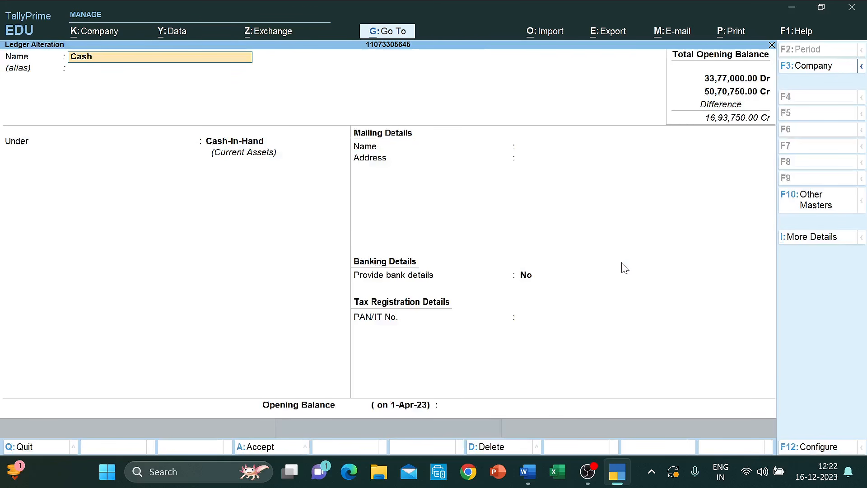
{"action": "key", "text": "Return"}
{"action": "key", "text": "Return"}
{"action": "key", "text": "Return"}
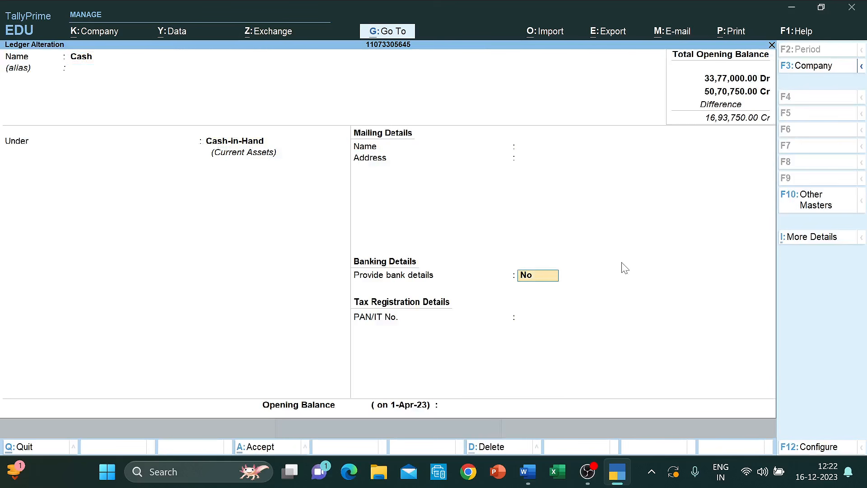
{"action": "key", "text": "alt+Tab"}
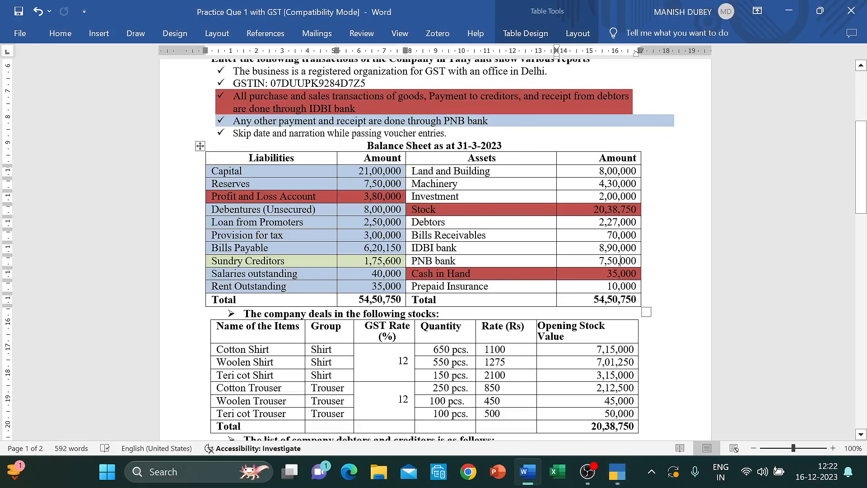
{"action": "key", "text": "alt+Tab"}
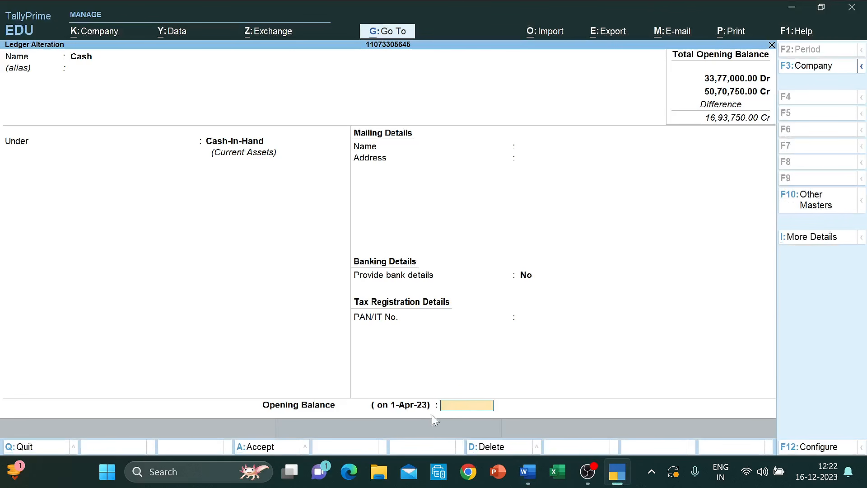
{"action": "type", "text": "35,000"}
{"action": "key", "text": "Return"}
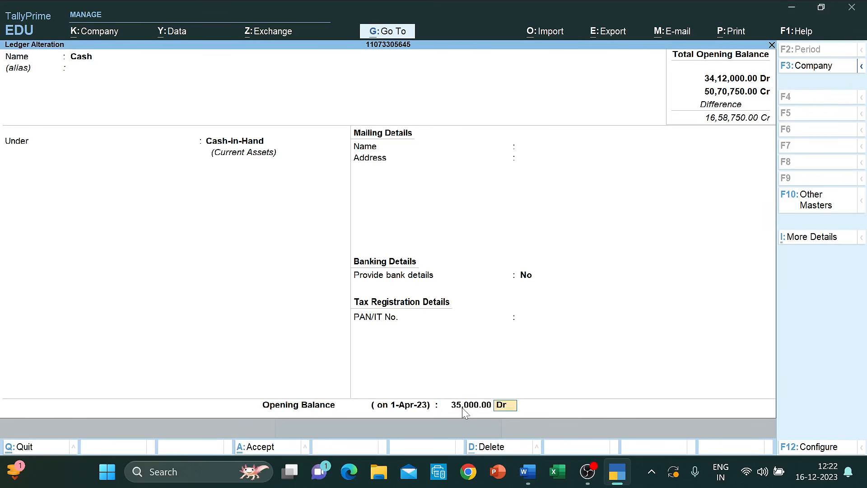
{"action": "key", "text": "Return"}
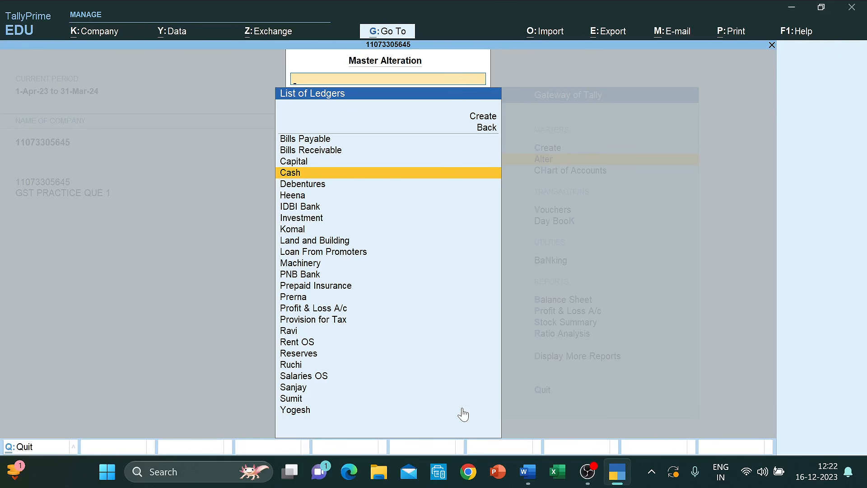
- Enter 3,80,000 Cr as the Profit & Loss A/c opening balance, save, then scroll Word to Set-1
{"action": "type", "text": "Profi"}
{"action": "key", "text": "Return"}
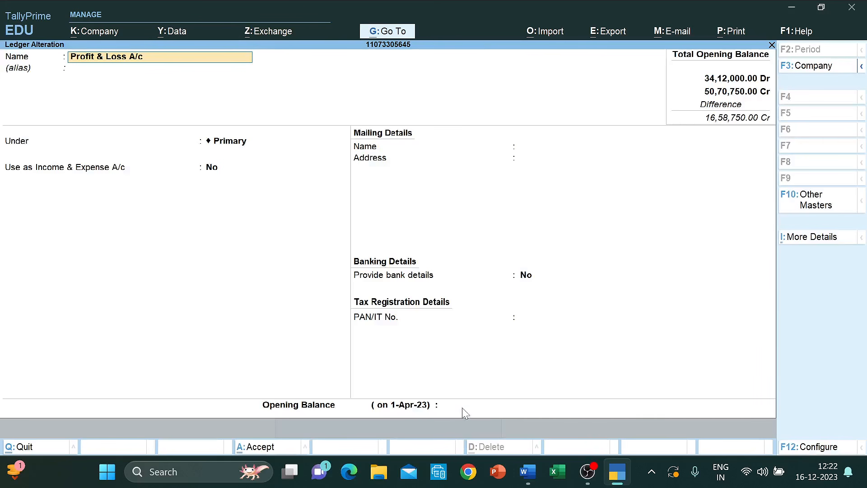
{"action": "key", "text": "Return"}
{"action": "key", "text": "Return"}
{"action": "key", "text": "Return"}
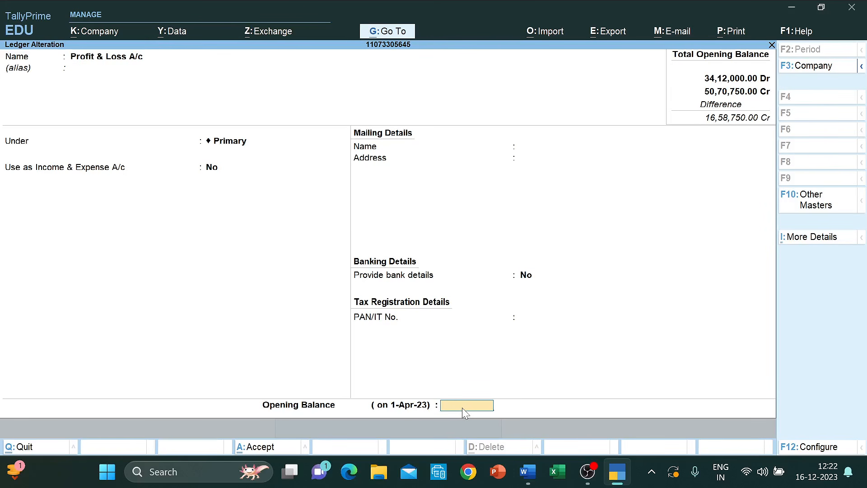
{"action": "key", "text": "alt+Tab"}
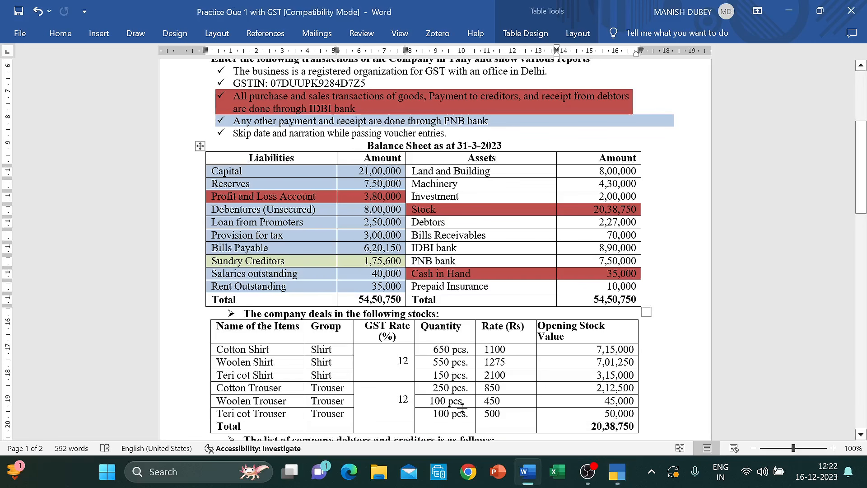
{"action": "key", "text": "alt+Tab"}
{"action": "type", "text": "380000"}
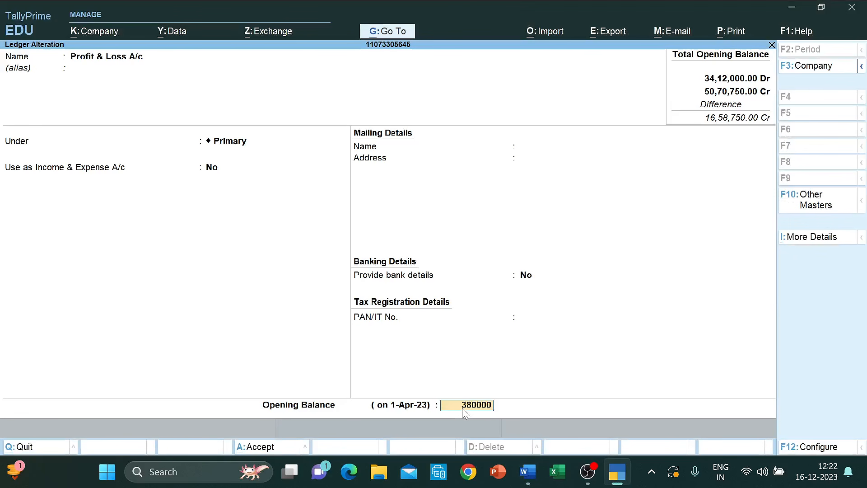
{"action": "key", "text": "Return"}
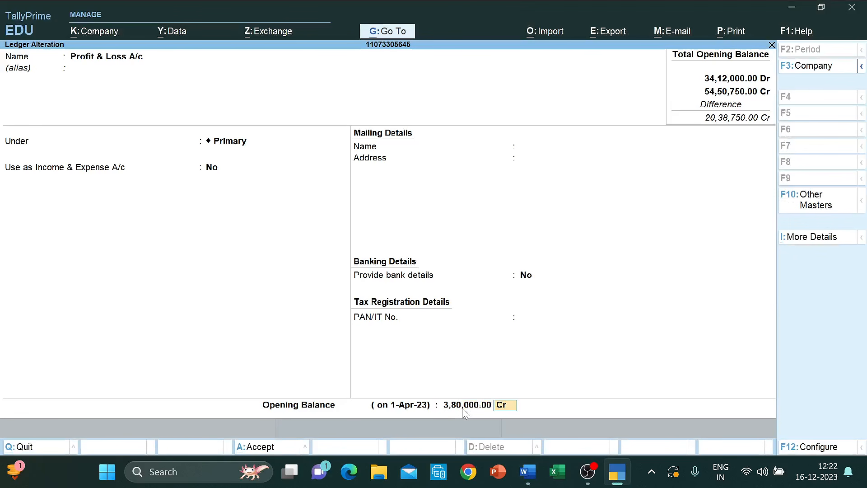
{"action": "key", "text": "ctrl+a"}
{"action": "key", "text": "alt+Tab"}
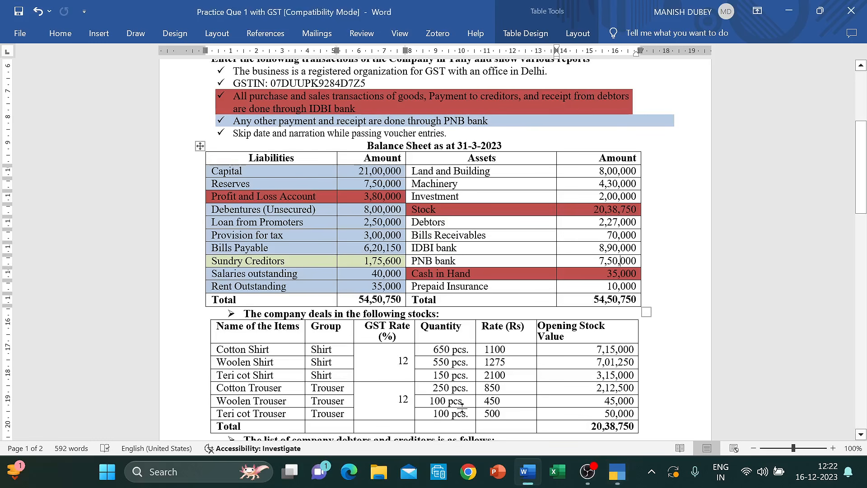
{"action": "scroll", "coordinate": [462, 406], "scroll_direction": "down", "scroll_amount": 10}
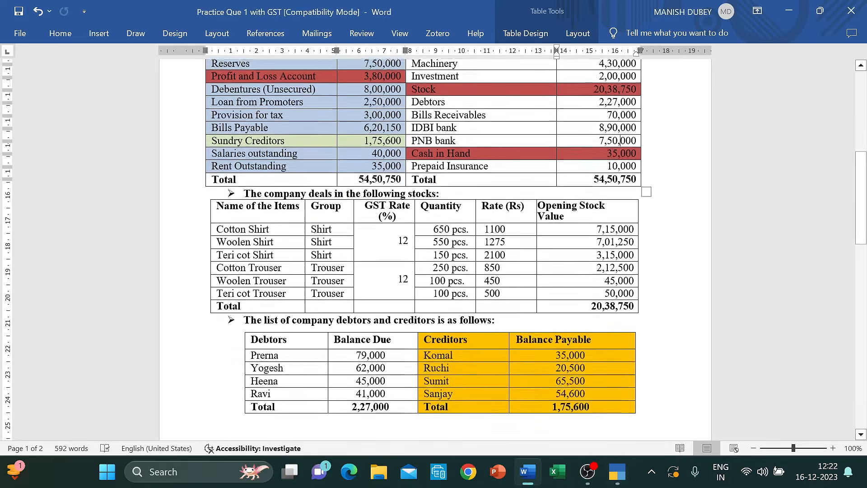
- Scroll to the Set-1 transactions table and place the cursor in row 1's GSTIN
{"action": "scroll", "coordinate": [435, 249], "scroll_direction": "down", "scroll_amount": 1}
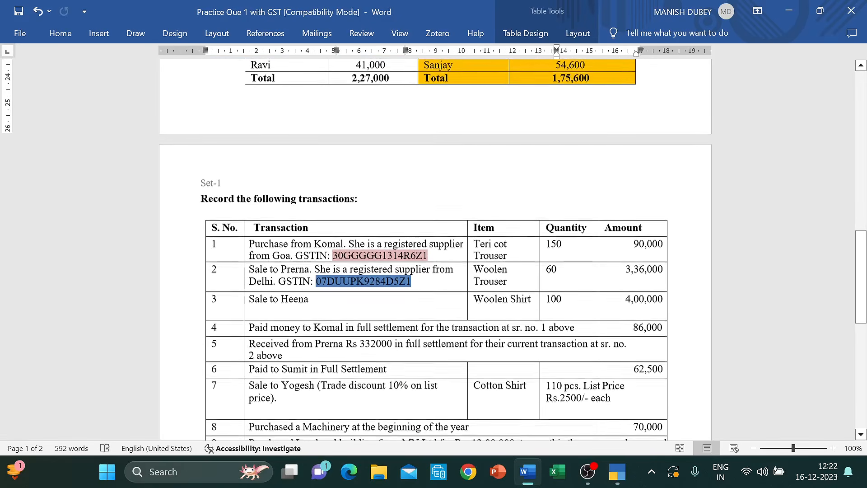
{"action": "left_click", "coordinate": [366, 254]}
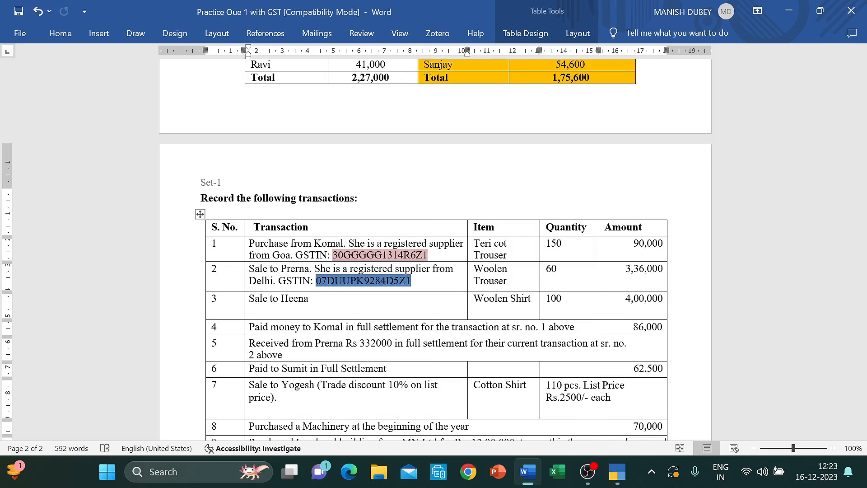
- Open the Delhi debtor ledger for alteration, keeping Sundry Debtors and Delhi as the state
{"action": "key", "text": "alt+Tab"}
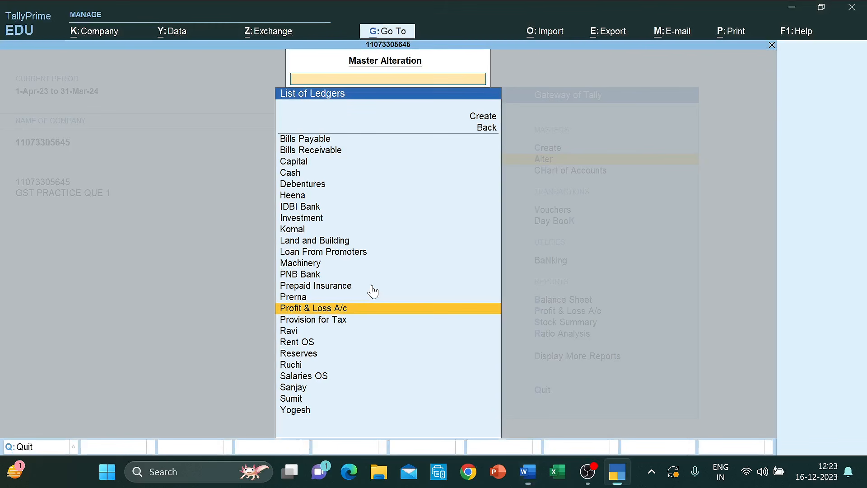
{"action": "type", "text": "Pre"}
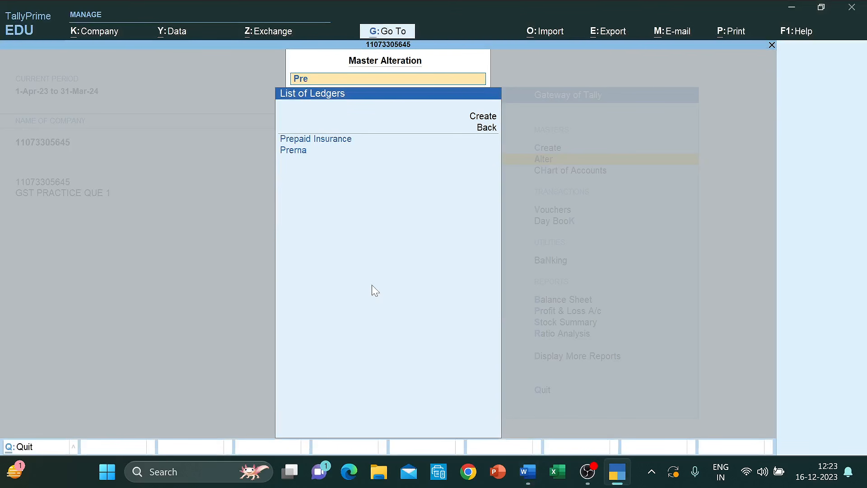
{"action": "key", "text": "Down"}
{"action": "key", "text": "Return"}
{"action": "key", "text": "Return"}
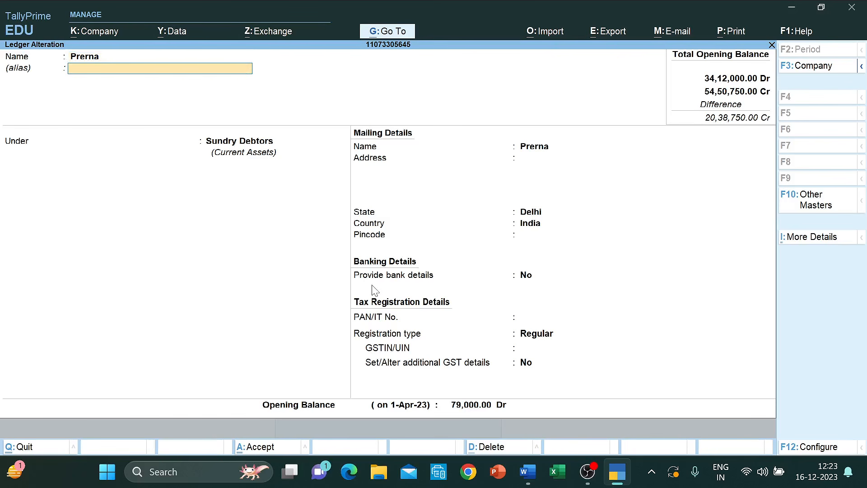
{"action": "key", "text": "Return"}
{"action": "key", "text": "Return"}
{"action": "key", "text": "Return"}
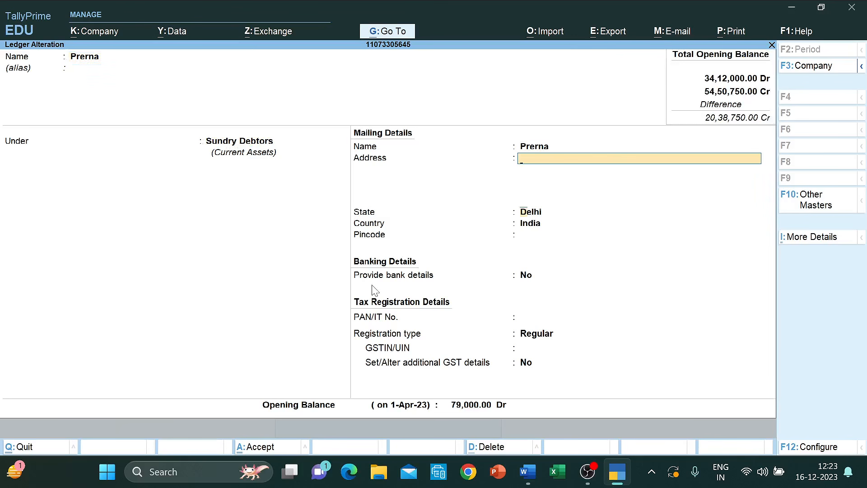
{"action": "key", "text": "Return"}
{"action": "key", "text": "alt+Tab"}
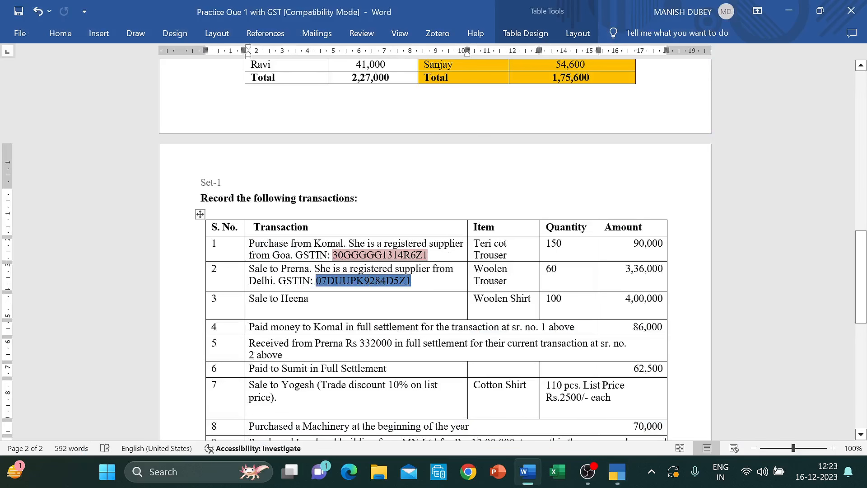
{"action": "key", "text": "alt+Tab"}
{"action": "key", "text": "Return"}
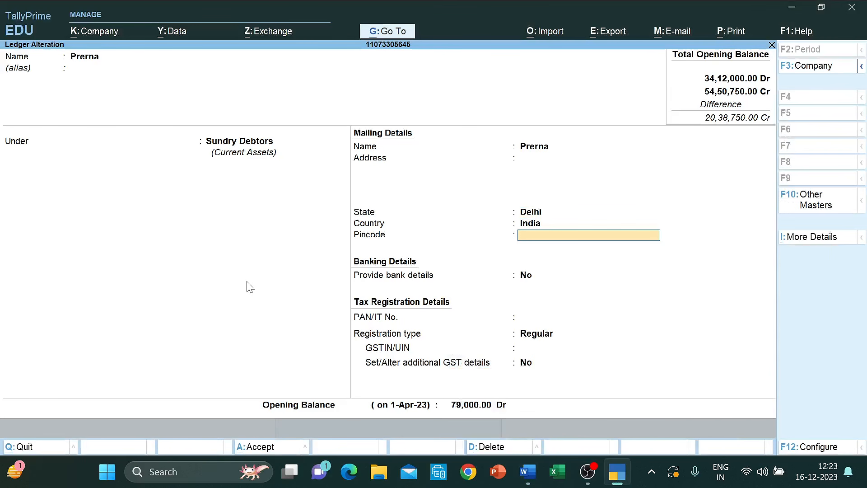
{"action": "key", "text": "Return"}
{"action": "key", "text": "Return"}
{"action": "key", "text": "Return"}
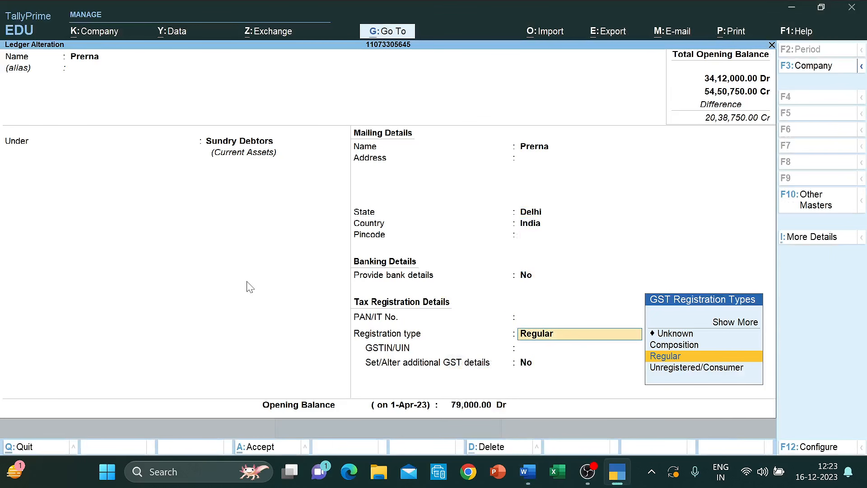
- Set registration type to Regular, paste the transaction 2 GSTIN into GSTIN/UIN, and save
{"action": "key", "text": "Return"}
{"action": "key", "text": "BackSpace"}
{"action": "key", "text": "Return"}
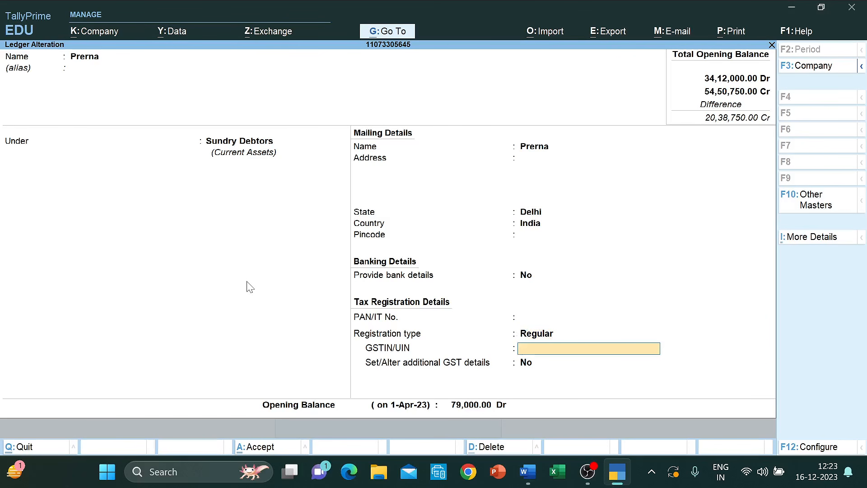
{"action": "key", "text": "alt+Tab"}
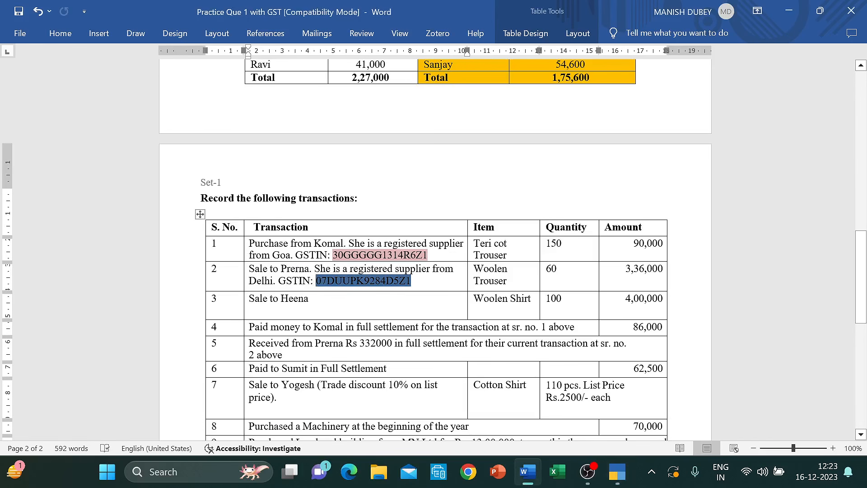
{"action": "key", "text": "alt+Tab"}
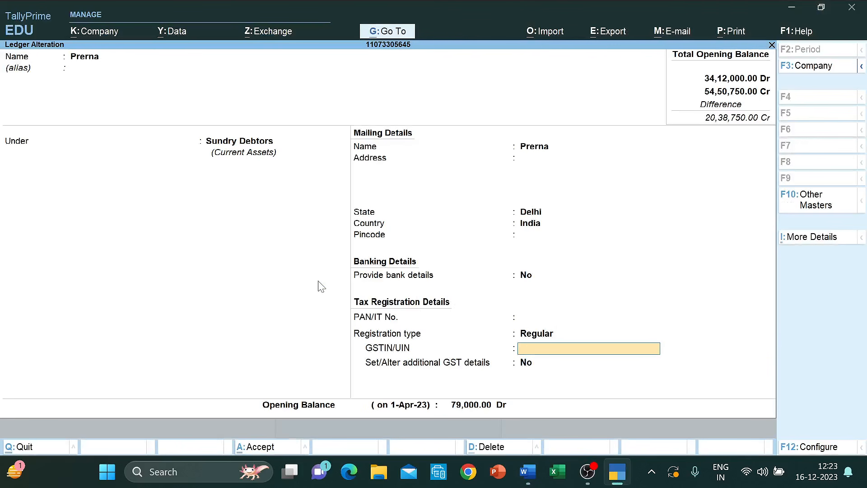
{"action": "key", "text": "ctrl+alt+v"}
{"action": "key", "text": "ctrl+a"}
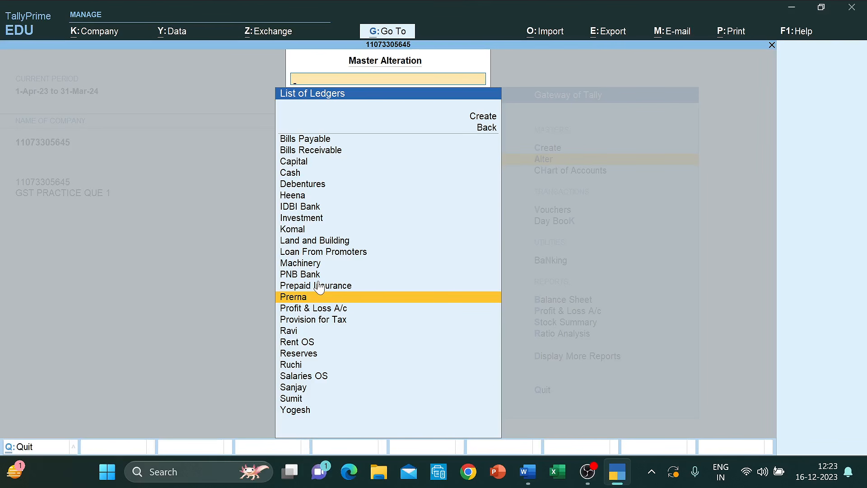
- Open the Goa creditor ledger, set its State to Goa, accept the effective date, and keep Regular registration
{"action": "type", "text": "koma"}
{"action": "key", "text": "Return"}
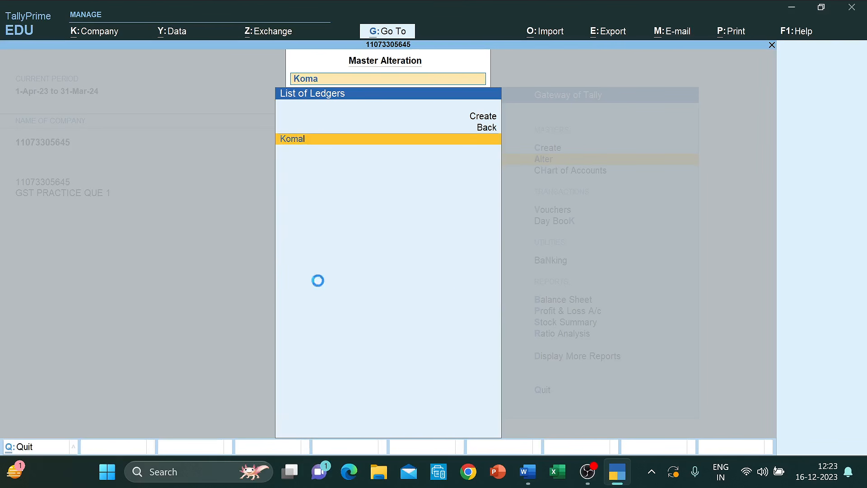
{"action": "key", "text": "Return"}
{"action": "key", "text": "Return"}
{"action": "key", "text": "Return"}
{"action": "key", "text": "Return"}
{"action": "key", "text": "Return"}
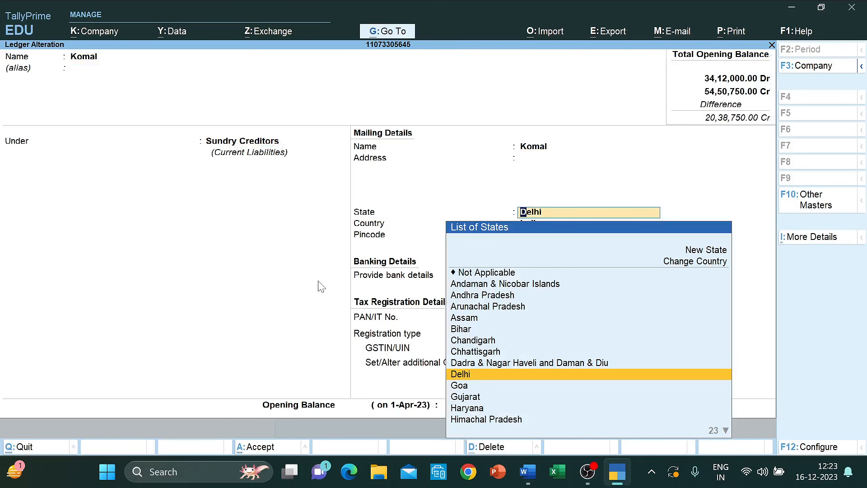
{"action": "type", "text": "goa"}
{"action": "key", "text": "Return"}
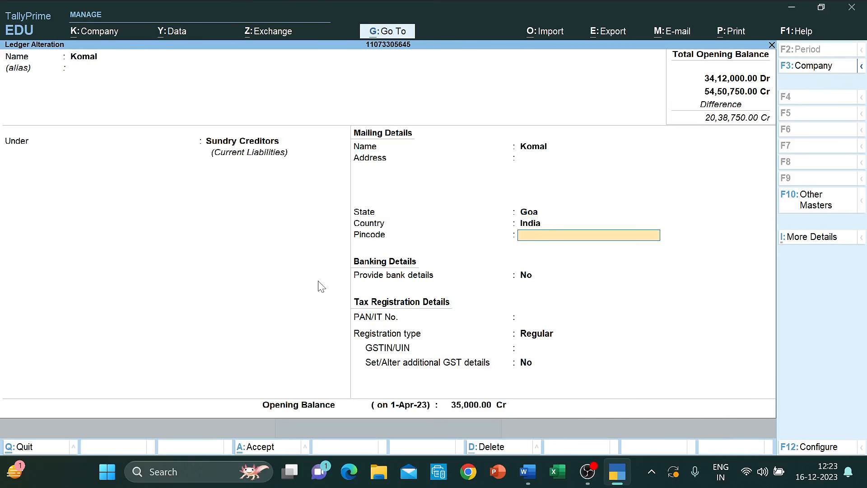
{"action": "key", "text": "Return"}
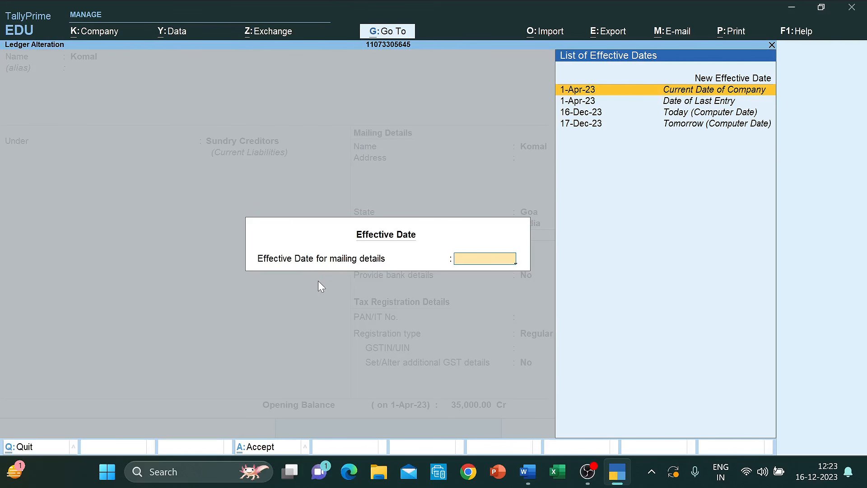
{"action": "key", "text": "Return"}
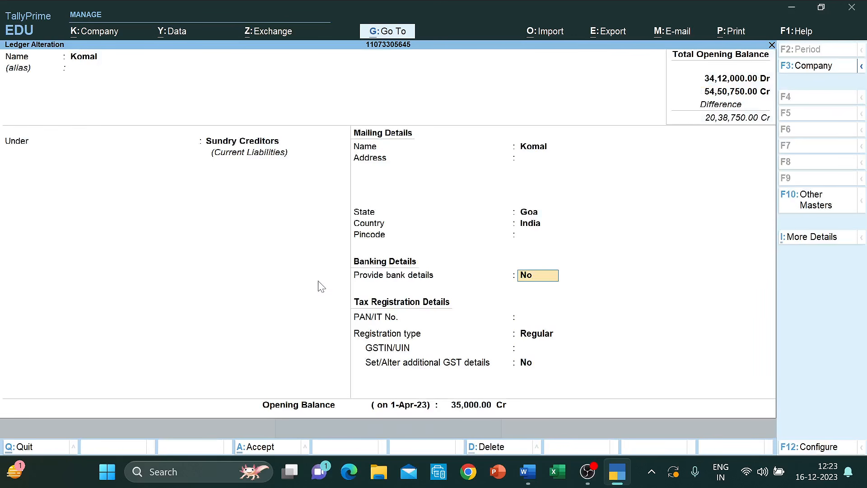
{"action": "key", "text": "Return"}
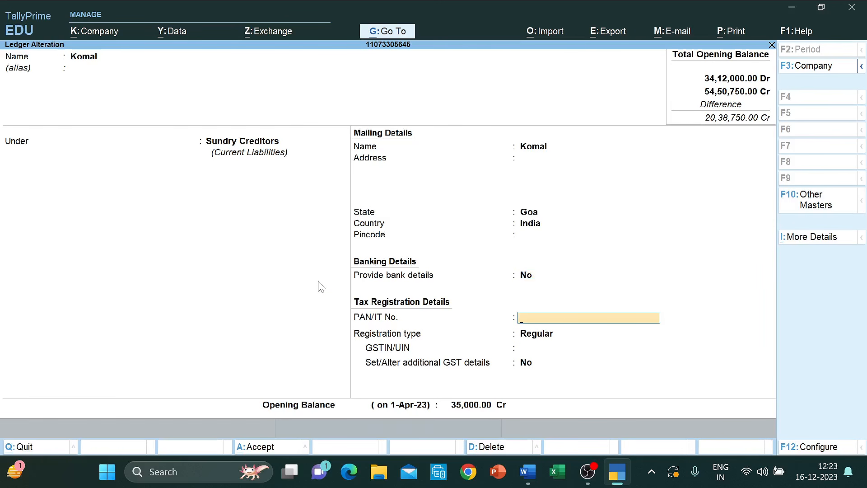
{"action": "key", "text": "Return"}
{"action": "key", "text": "Return"}
- Copy row 1's GSTIN from Word into GSTIN/UIN, save the ledger, and exit to Gateway of Tally
{"action": "key", "text": "alt+Tab"}
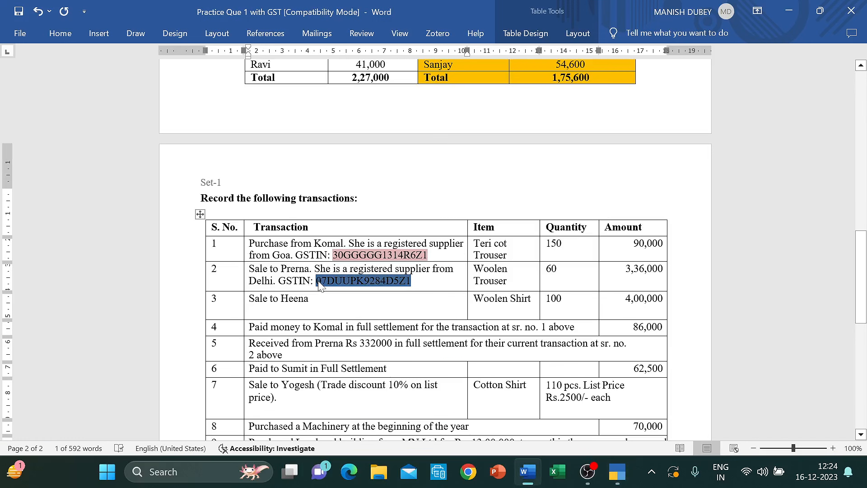
{"action": "key", "text": "Up"}
{"action": "key", "text": "Up"}
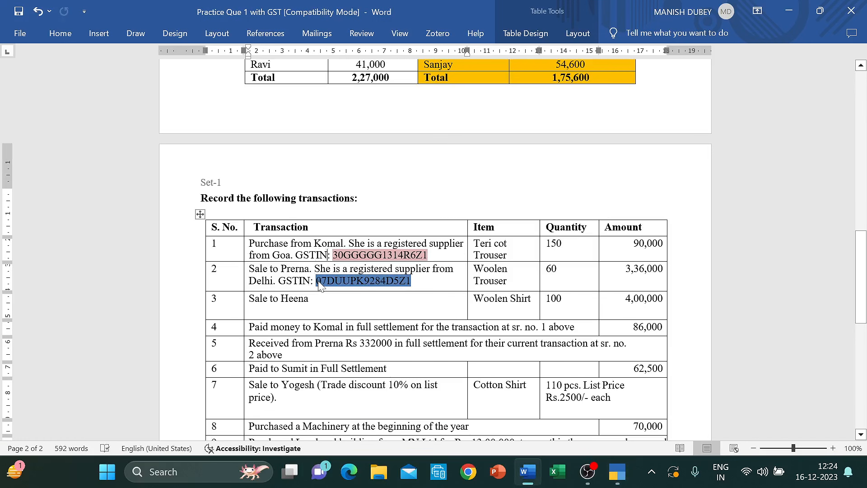
{"action": "key", "text": "Right"}
{"action": "key", "text": "Right"}
{"action": "key", "text": "shift+Right"}
{"action": "left_click_drag", "start_coordinate": [350, 255], "coordinate": [427, 255]}
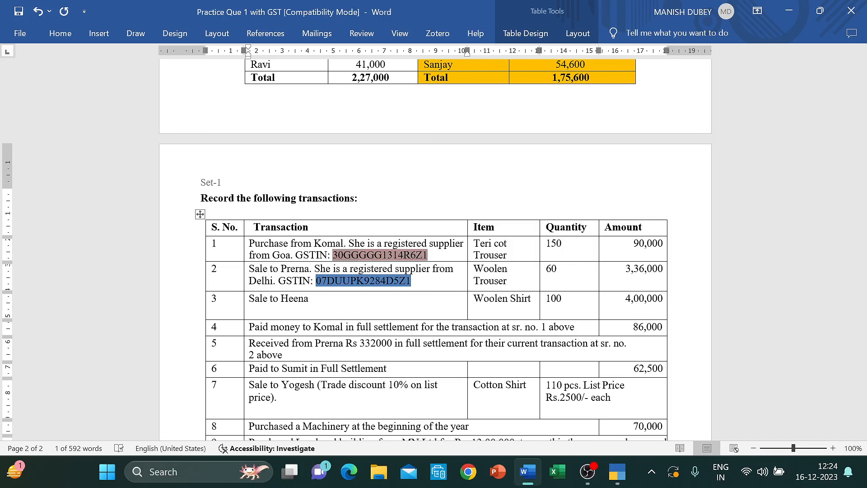
{"action": "key", "text": "ctrl+c"}
{"action": "key", "text": "alt+Tab"}
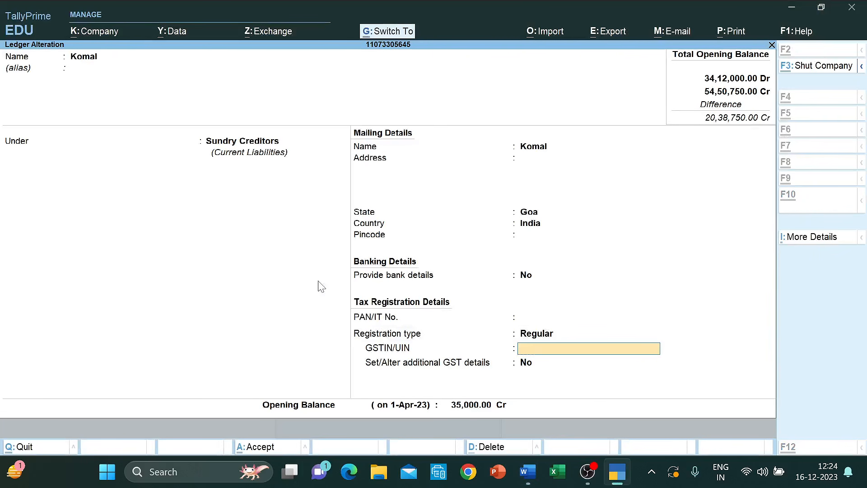
{"action": "key", "text": "ctrl+v"}
{"action": "key", "text": "ctrl+a"}
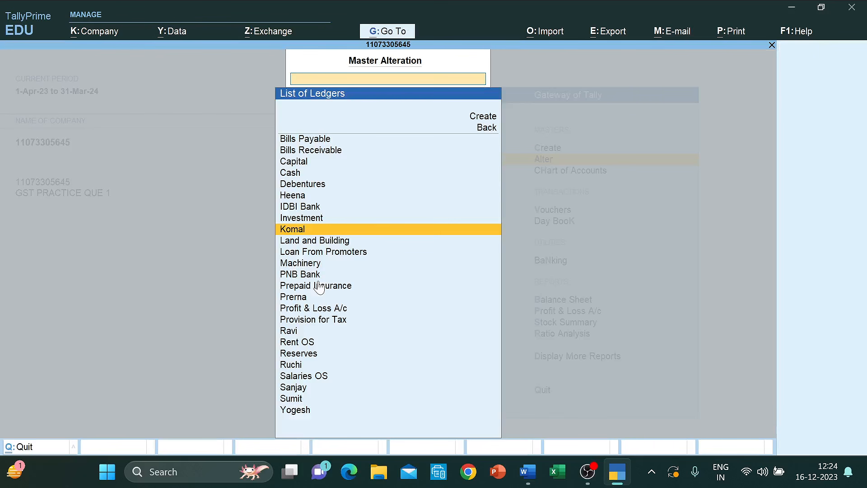
{"action": "key", "text": "Escape"}
{"action": "key", "text": "Escape"}
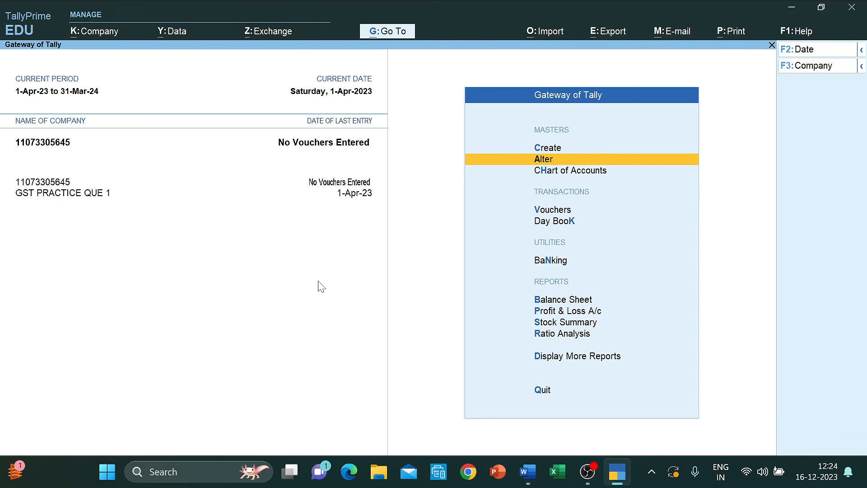
- Browse the existing ledgers under Alter > Ledger, briefly searching CAS, then return to the Word question
{"action": "key", "text": "Down"}
{"action": "key", "text": "Up"}
{"action": "key", "text": "Return"}
{"action": "key", "text": "Down"}
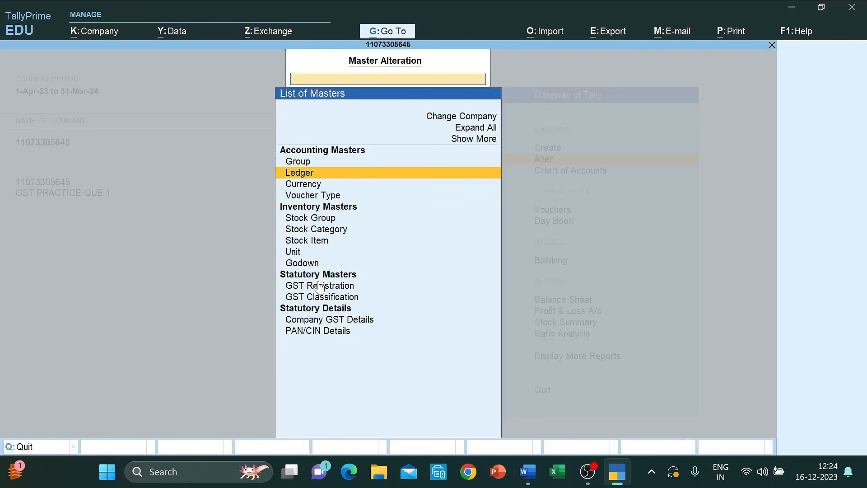
{"action": "key", "text": "Return"}
{"action": "key", "text": "Down"}
{"action": "key", "text": "Down"}
{"action": "key", "text": "Down"}
{"action": "key", "text": "Down"}
{"action": "key", "text": "Down"}
{"action": "key", "text": "Down"}
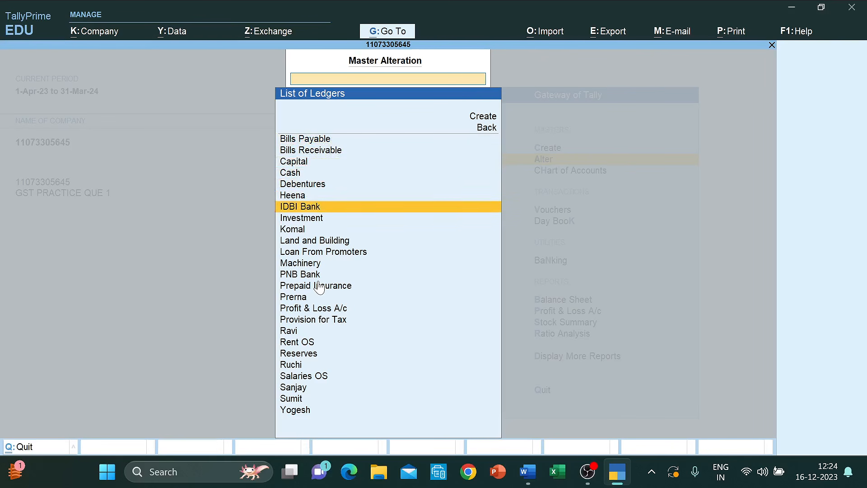
{"action": "key", "text": "Down"}
{"action": "key", "text": "Down"}
{"action": "key", "text": "Up"}
{"action": "key", "text": "Up"}
{"action": "type", "text": "CAS"}
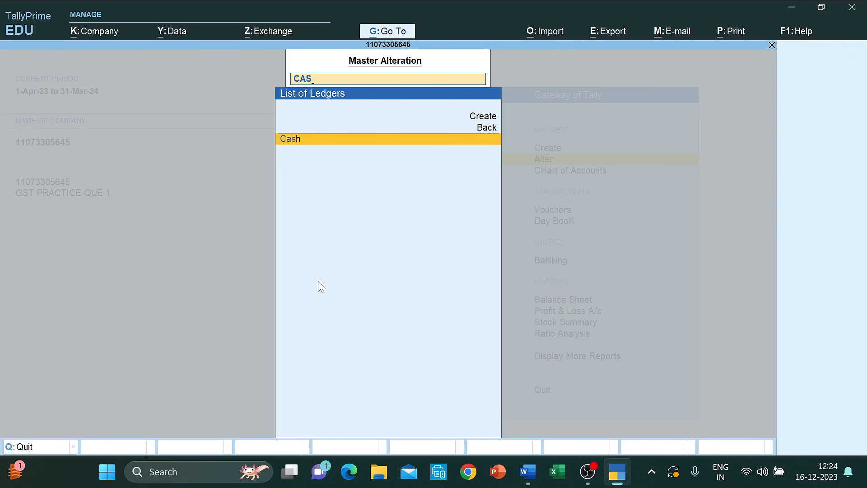
{"action": "key", "text": "BackSpace"}
{"action": "key", "text": "BackSpace"}
{"action": "key", "text": "BackSpace"}
{"action": "key", "text": "Escape"}
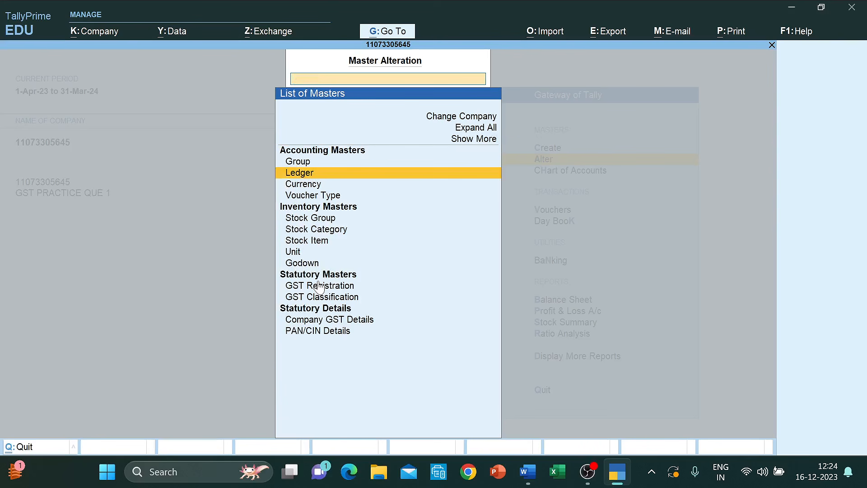
{"action": "key", "text": "alt+Tab"}
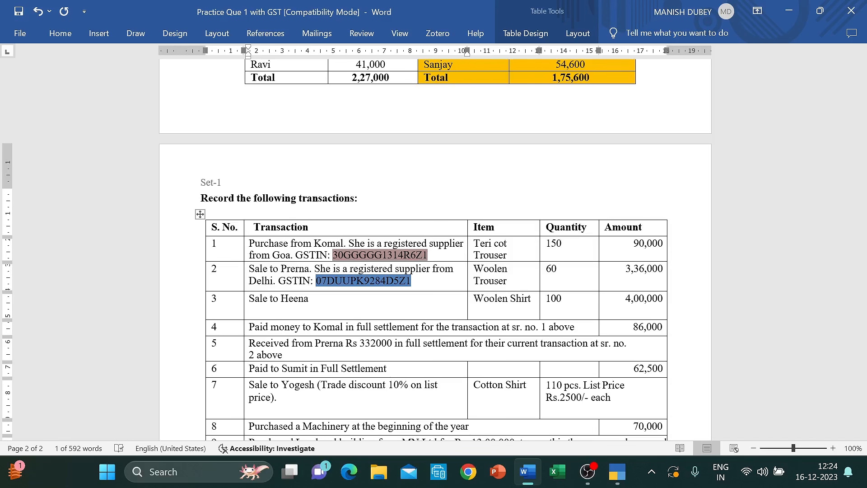
- Scroll up to the 31-3-2023 Balance Sheet in Word, then move to Balance Sheet in Tally's main menu
{"action": "scroll", "coordinate": [435, 248], "scroll_direction": "up", "scroll_amount": 10}
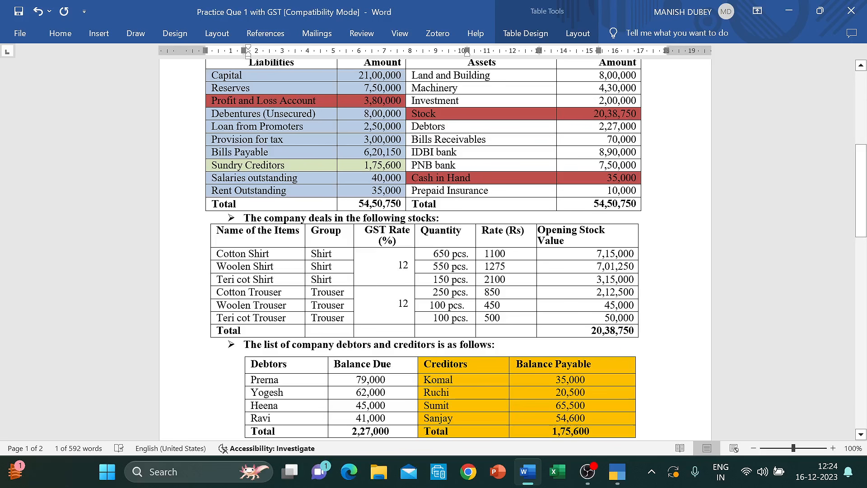
{"action": "scroll", "coordinate": [379, 185], "scroll_direction": "up", "scroll_amount": 3}
{"action": "scroll", "coordinate": [379, 185], "scroll_direction": "up", "scroll_amount": 1}
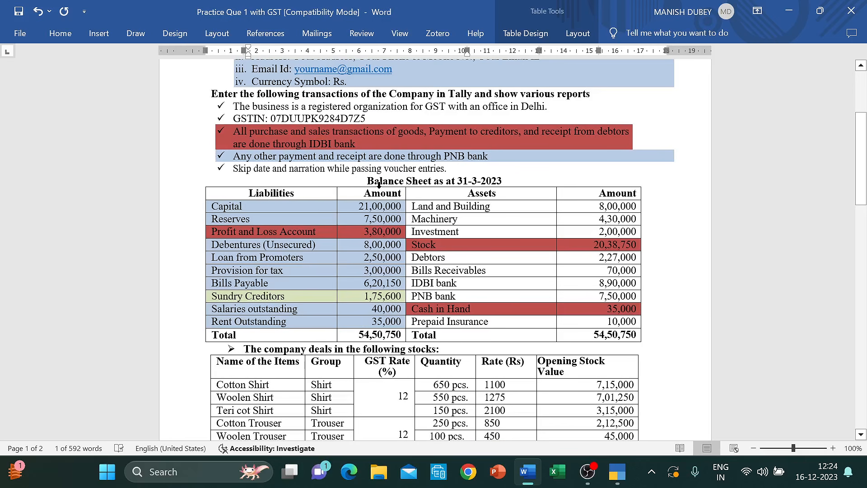
{"action": "key", "text": "alt+Tab"}
{"action": "key", "text": "Escape"}
{"action": "key", "text": "Down"}
{"action": "key", "text": "Down"}
{"action": "key", "text": "Down"}
{"action": "key", "text": "Down"}
{"action": "key", "text": "Down"}
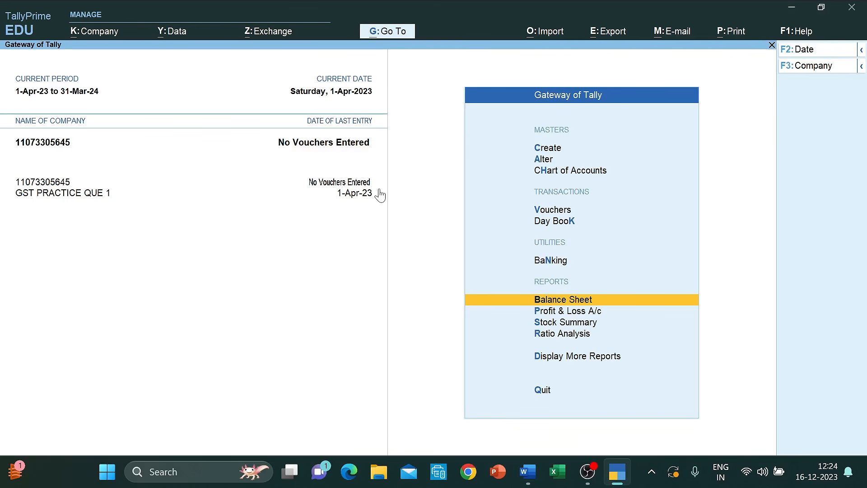
- Open the Balance Sheet (54,50,750.00) in detailed view and compare its Stock figure with Word's stock table
{"action": "key", "text": "Return"}
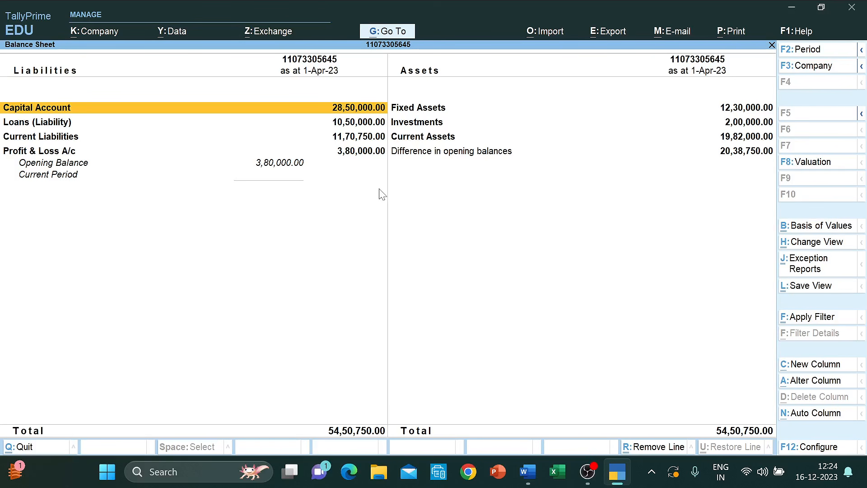
{"action": "key", "text": "alt+F5"}
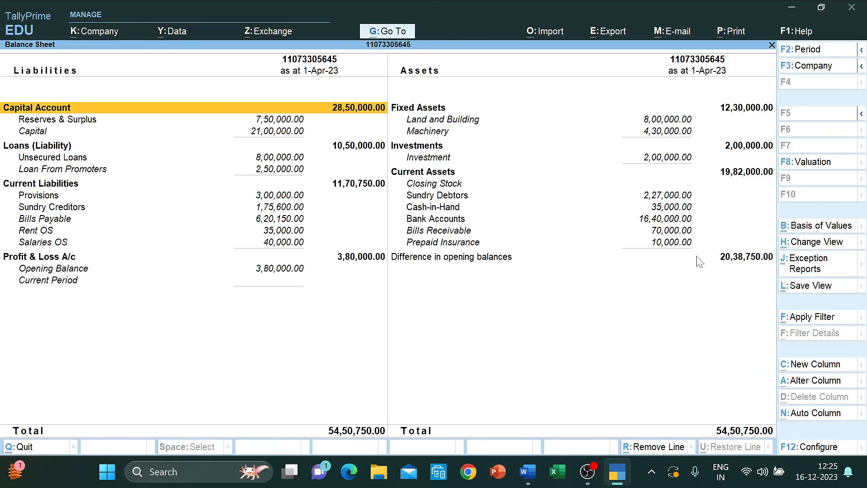
{"action": "key", "text": "alt+Tab"}
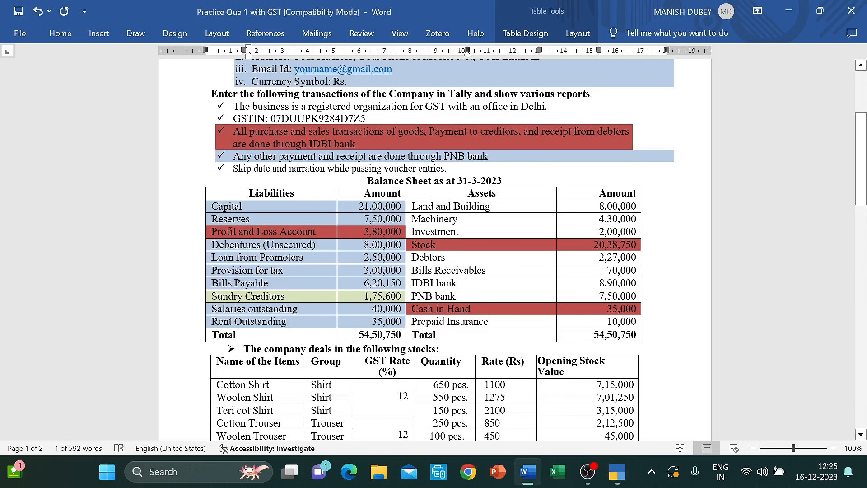
{"action": "left_click", "coordinate": [606, 244]}
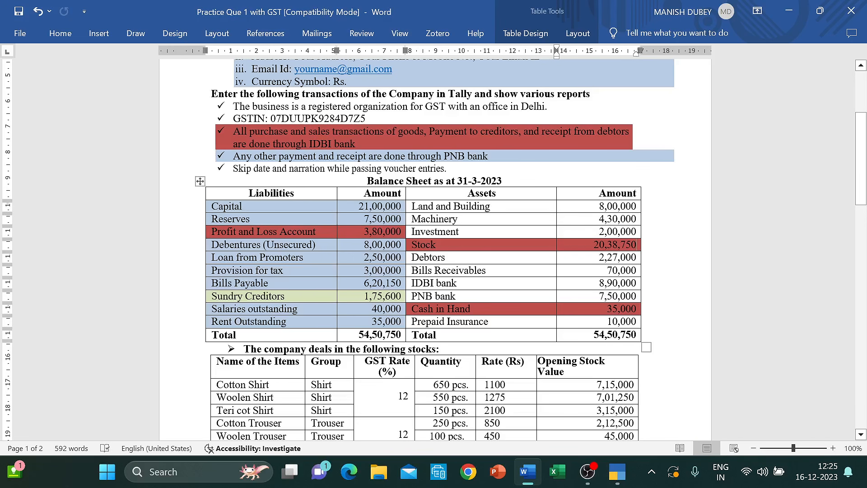
{"action": "key", "text": "alt+Tab"}
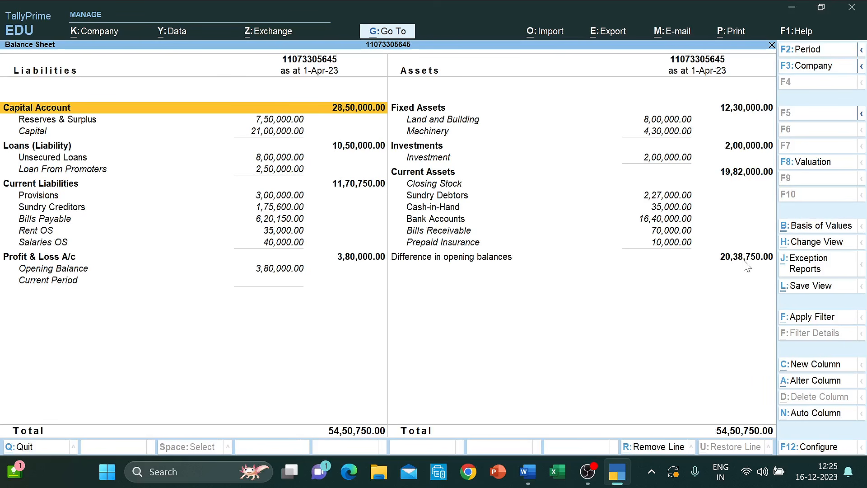
{"action": "key", "text": "alt+Tab"}
{"action": "scroll", "coordinate": [435, 250], "scroll_direction": "down", "scroll_amount": 5}
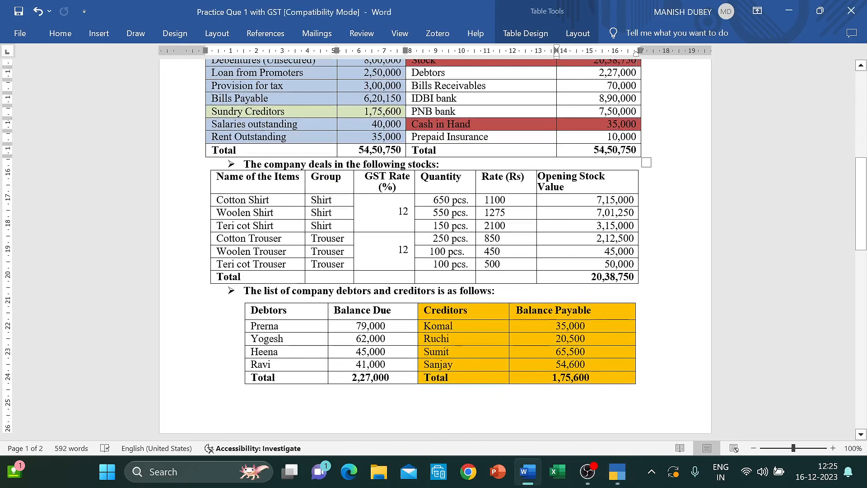
- Select the stock items table and apply light-blue shading from Home > Shading
{"action": "left_click", "coordinate": [217, 177]}
{"action": "key", "text": "shift+Down"}
{"action": "key", "text": "shift+Down"}
{"action": "key", "text": "shift+Down"}
{"action": "key", "text": "shift+Down"}
{"action": "key", "text": "shift+Down"}
{"action": "key", "text": "shift+Down"}
{"action": "key", "text": "shift+Down"}
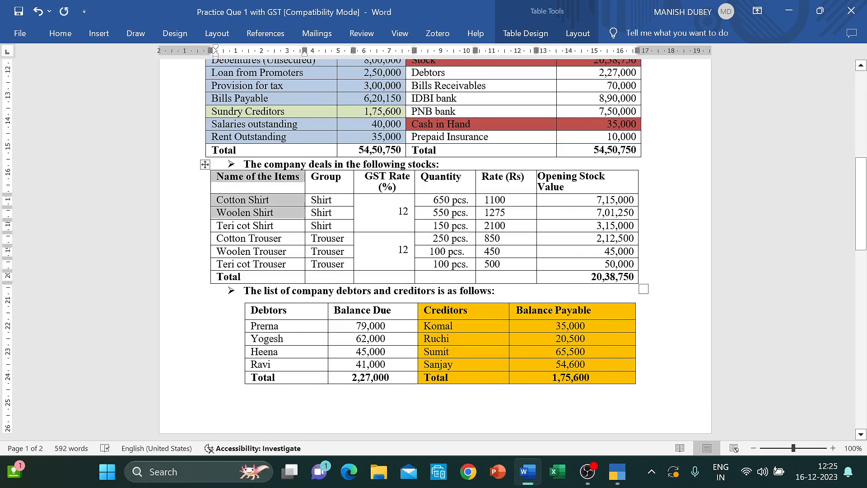
{"action": "key", "text": "shift+Right"}
{"action": "key", "text": "shift+Right"}
{"action": "key", "text": "shift+Right"}
{"action": "key", "text": "shift+Right"}
{"action": "key", "text": "shift+Right"}
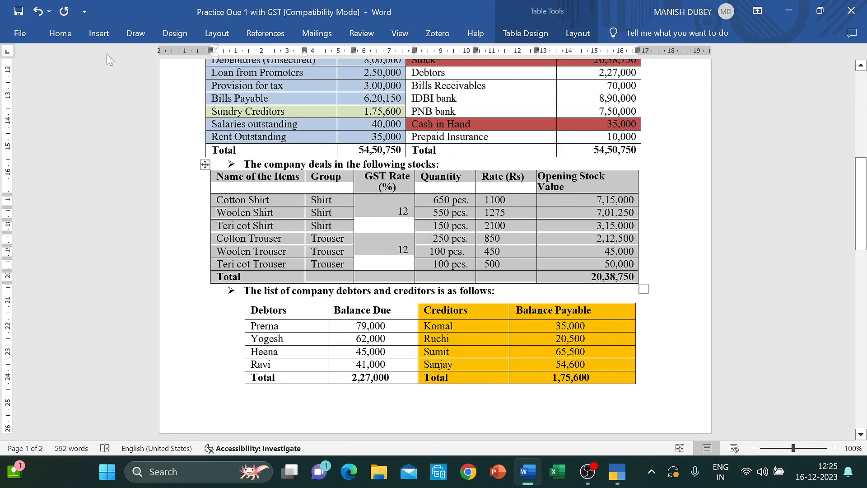
{"action": "left_click", "coordinate": [61, 33]}
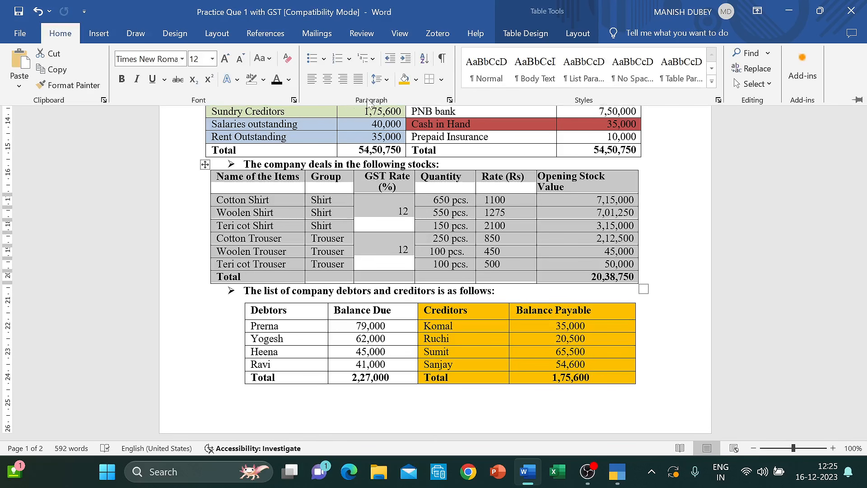
{"action": "left_click", "coordinate": [415, 79]}
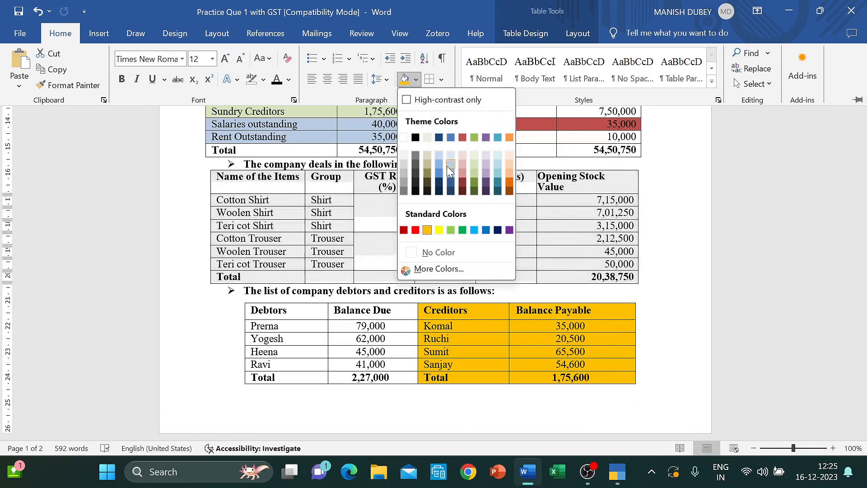
{"action": "left_click", "coordinate": [497, 175]}
{"action": "key", "text": "ctrl+F1"}
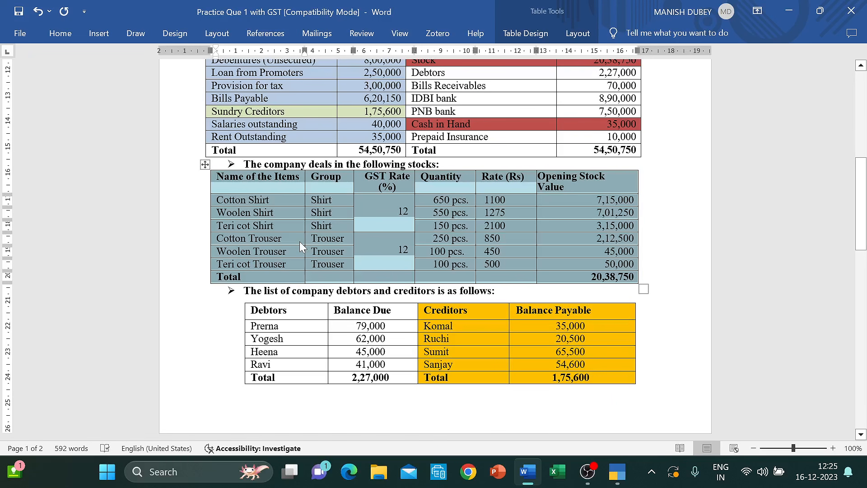
{"action": "left_click", "coordinate": [317, 239]}
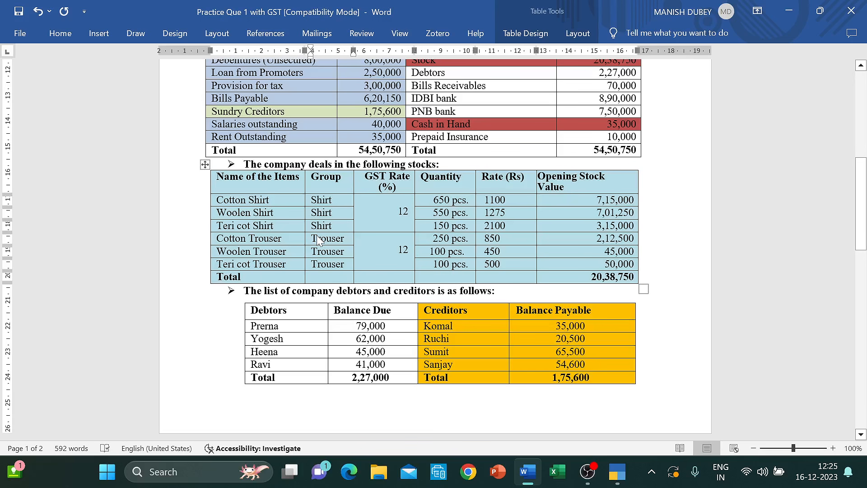
- Review the stock items' quantities, groups and names, then close TallyPrime's Balance Sheet
{"action": "left_click", "coordinate": [461, 201]}
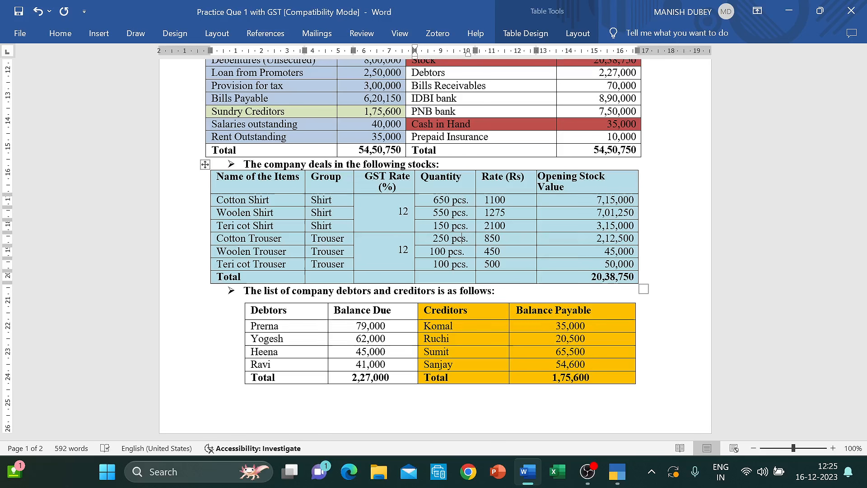
{"action": "left_click", "coordinate": [337, 201]}
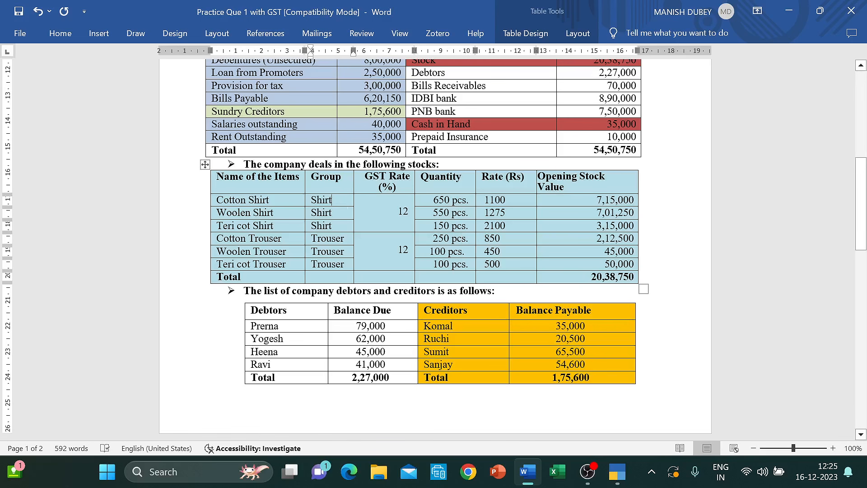
{"action": "key", "text": "Down"}
{"action": "key", "text": "Down"}
{"action": "key", "text": "Down"}
{"action": "key", "text": "Down"}
{"action": "key", "text": "Up"}
{"action": "key", "text": "Up"}
{"action": "key", "text": "Up"}
{"action": "key", "text": "Down"}
{"action": "key", "text": "Down"}
{"action": "key", "text": "Down"}
{"action": "left_click", "coordinate": [269, 202]}
{"action": "key", "text": "alt+Tab"}
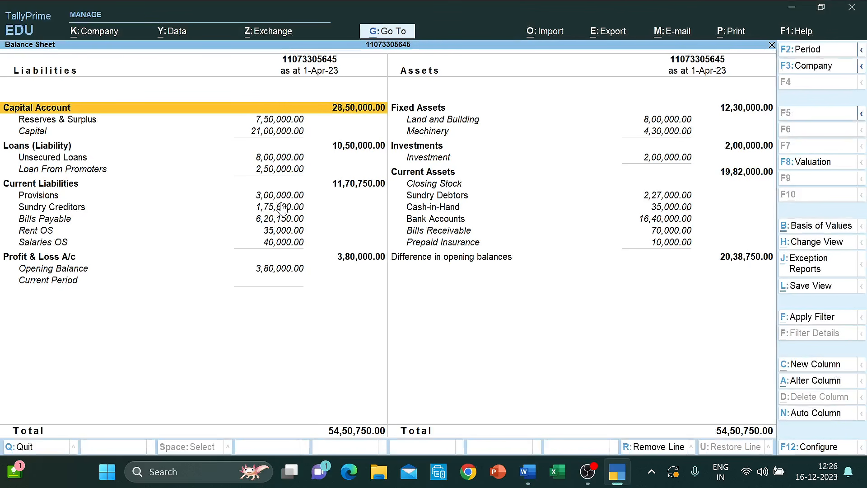
{"action": "key", "text": "Escape"}
{"action": "key", "text": "Up"}
{"action": "key", "text": "Up"}
{"action": "key", "text": "Up"}
{"action": "key", "text": "Up"}
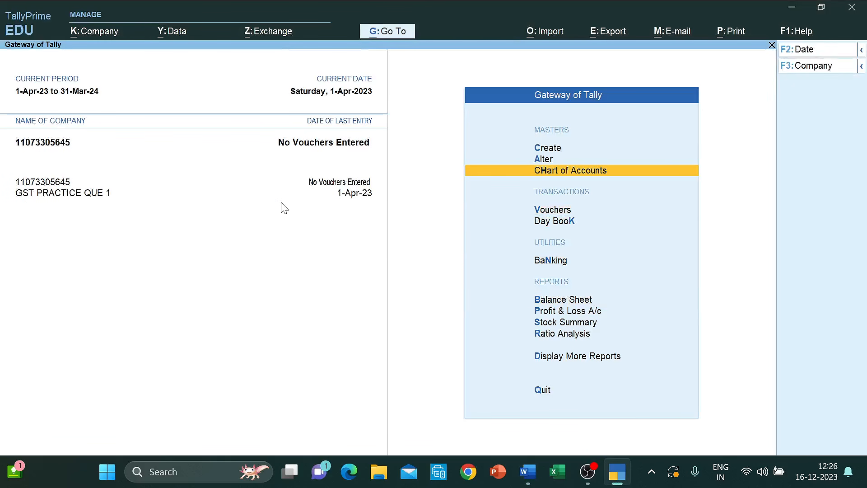
- Open a new Unit form from Create in the Gateway of Tally
{"action": "key", "text": "Up"}
{"action": "key", "text": "Up"}
{"action": "key", "text": "Down"}
{"action": "key", "text": "Down"}
{"action": "key", "text": "Up"}
{"action": "key", "text": "Up"}
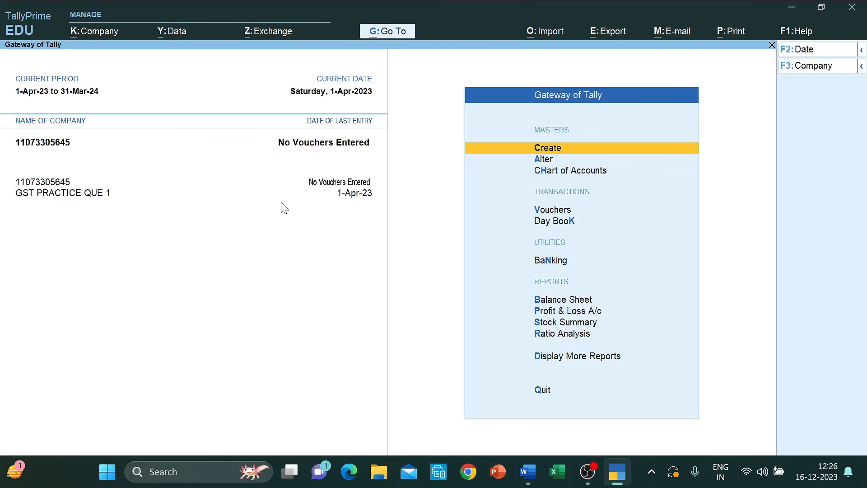
{"action": "key", "text": "Down"}
{"action": "key", "text": "Up"}
{"action": "key", "text": "Return"}
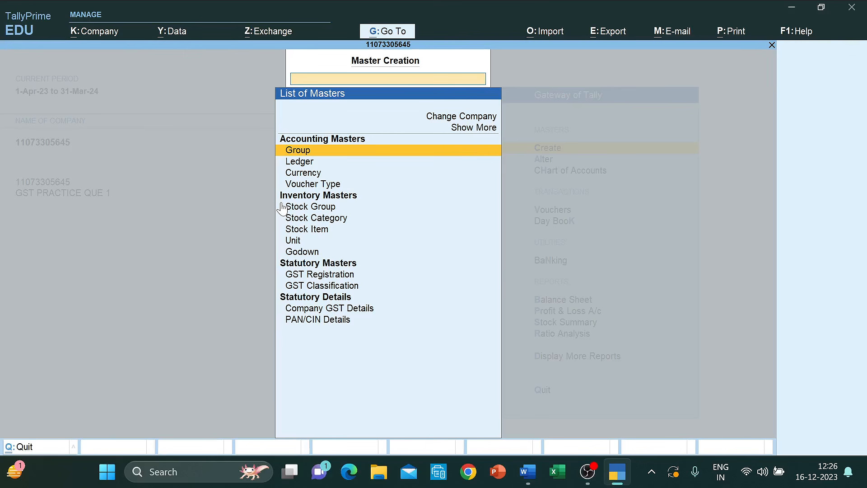
{"action": "key", "text": "Down"}
{"action": "key", "text": "Down"}
{"action": "key", "text": "Down"}
{"action": "key", "text": "Down"}
{"action": "key", "text": "Down"}
{"action": "key", "text": "Down"}
{"action": "key", "text": "Down"}
{"action": "key", "text": "Return"}
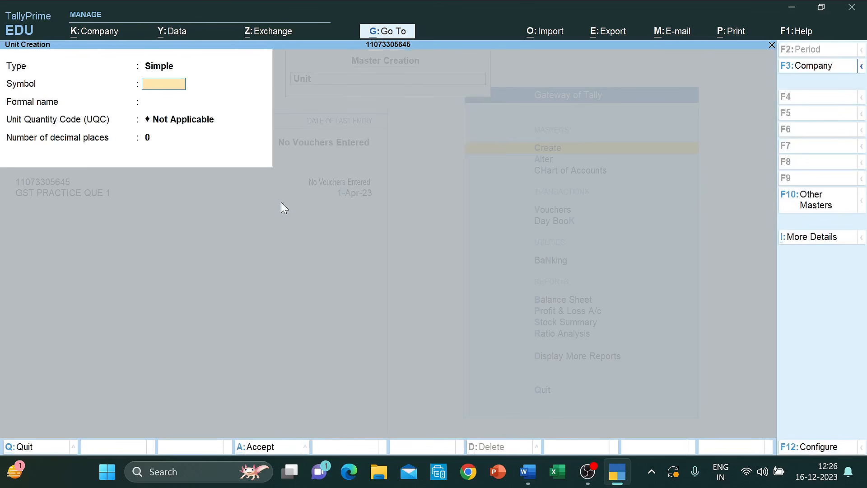
- Create unit Pcs with formal name Pieces and UQC Not Applicable, save, and return to masters
{"action": "type", "text": "Pcs"}
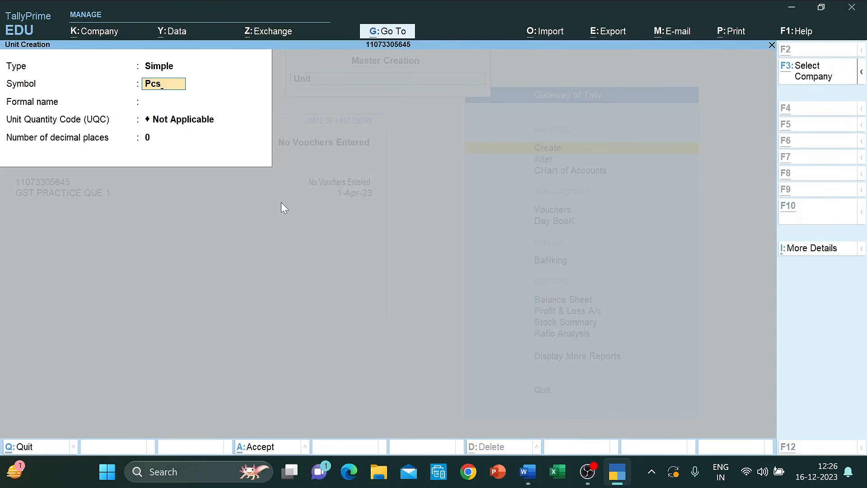
{"action": "key", "text": "alt+Tab"}
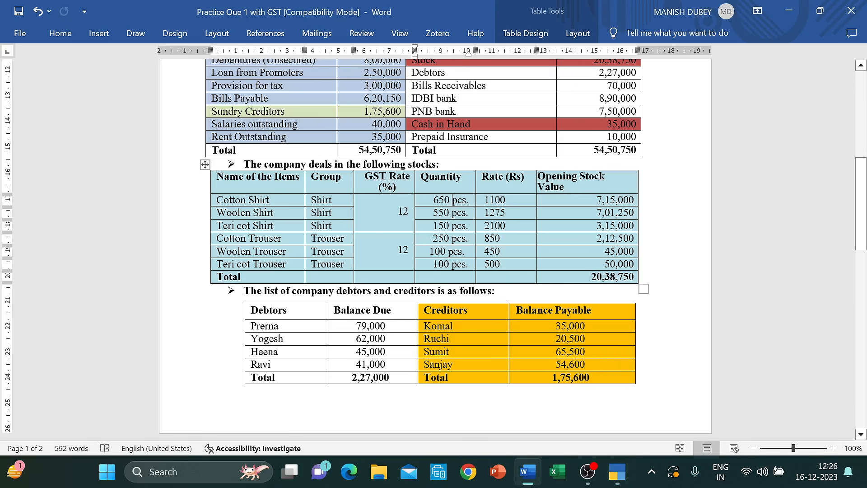
{"action": "key", "text": "alt+Tab"}
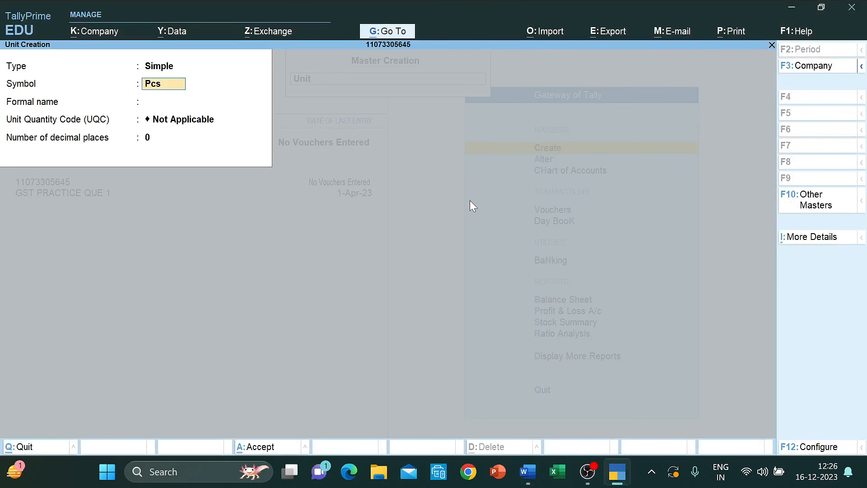
{"action": "key", "text": "Return"}
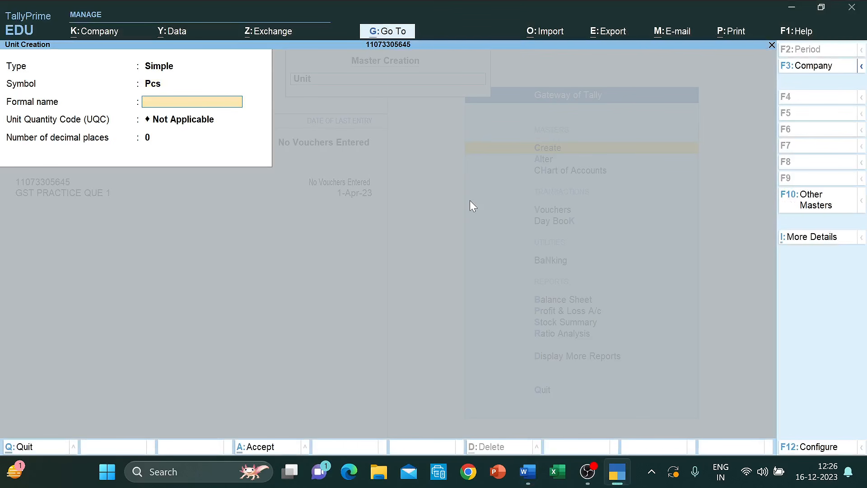
{"action": "type", "text": "Pieces"}
{"action": "key", "text": "Return"}
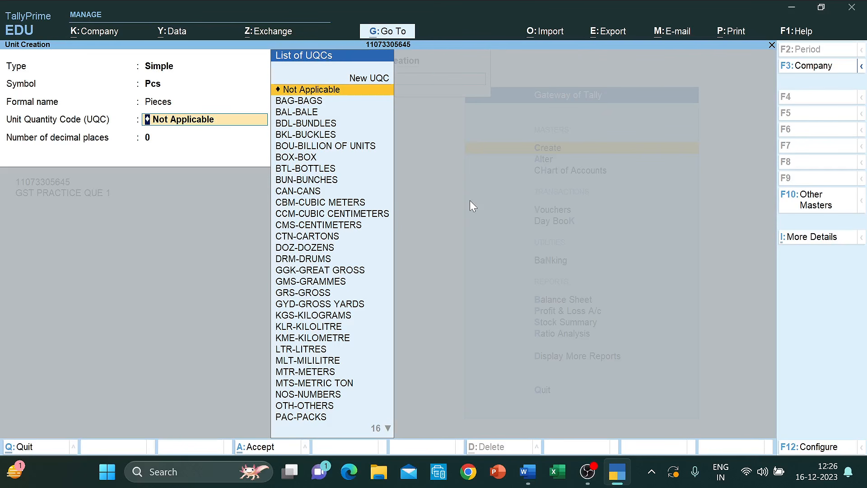
{"action": "key", "text": "Return"}
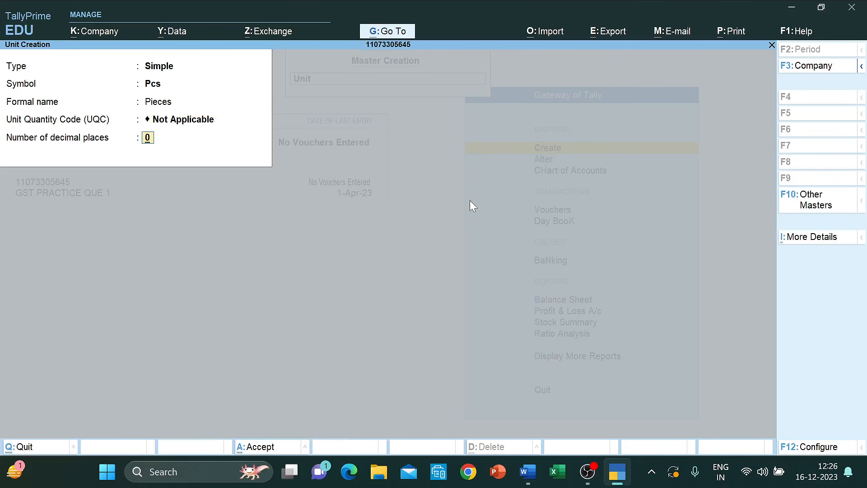
{"action": "key", "text": "ctrl+a"}
{"action": "key", "text": "Escape"}
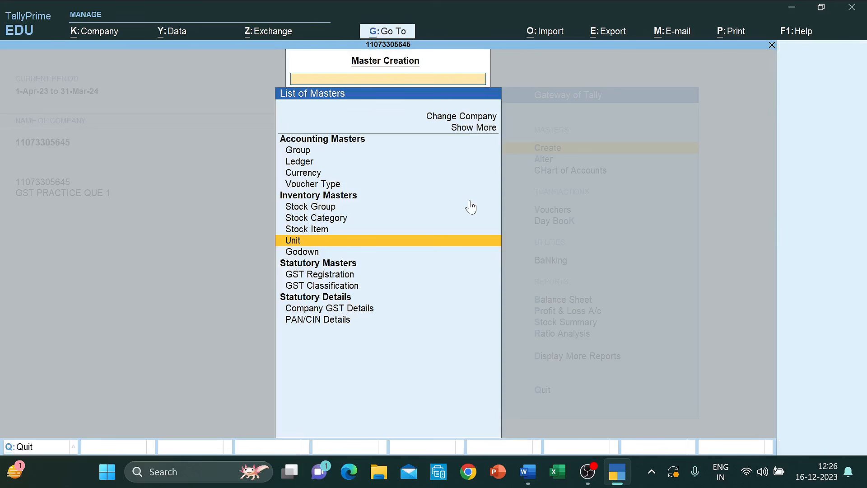
- Start a new Stock Group master and name it Shirt
{"action": "key", "text": "Up"}
{"action": "key", "text": "Up"}
{"action": "key", "text": "Up"}
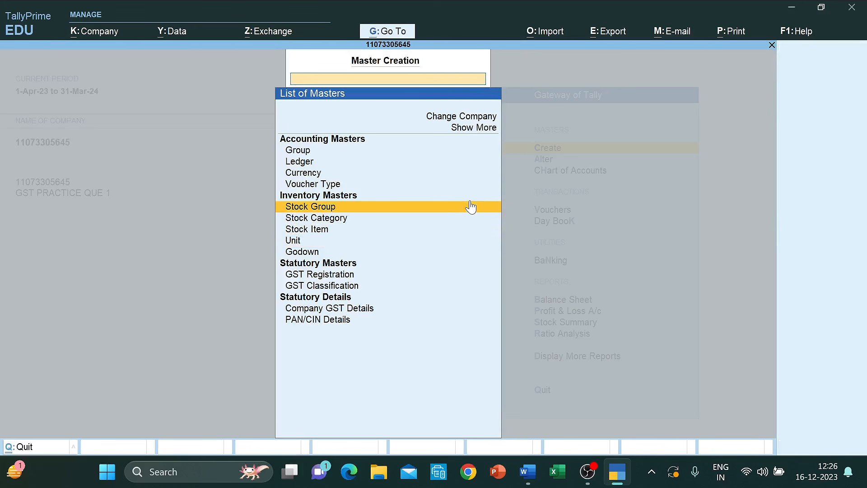
{"action": "key", "text": "Down"}
{"action": "key", "text": "Down"}
{"action": "key", "text": "Up"}
{"action": "key", "text": "Up"}
{"action": "key", "text": "Return"}
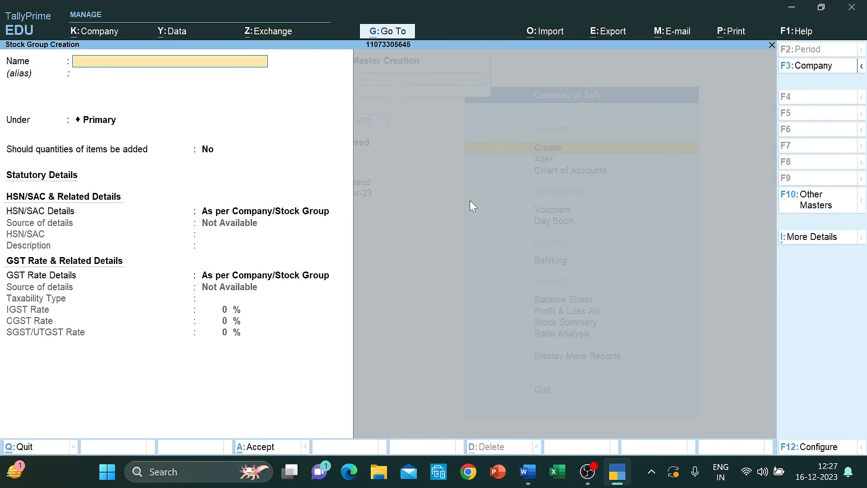
{"action": "key", "text": "alt+Tab"}
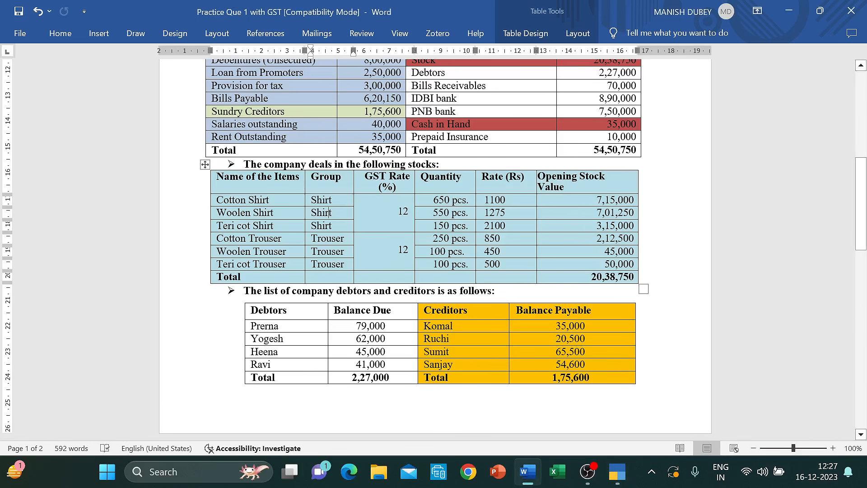
{"action": "key", "text": "alt+Tab"}
{"action": "type", "text": "Sh"}
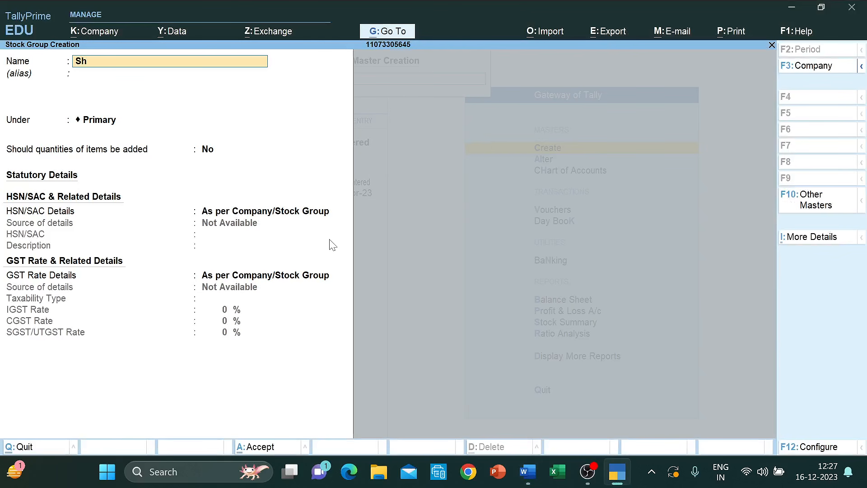
{"action": "type", "text": "irt"}
{"action": "key", "text": "Return"}
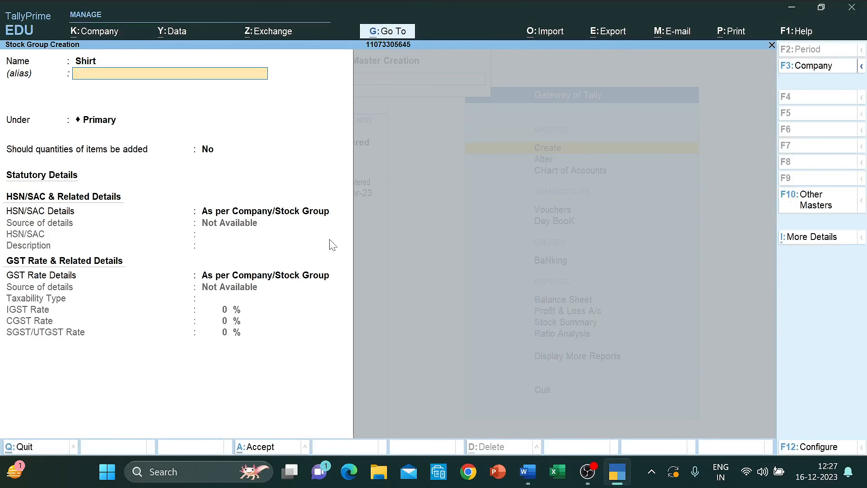
{"action": "key", "text": "Return"}
- Place Shirt under Primary with quantities added, taxable at 12% IGST, and show configuration options
{"action": "key", "text": "Return"}
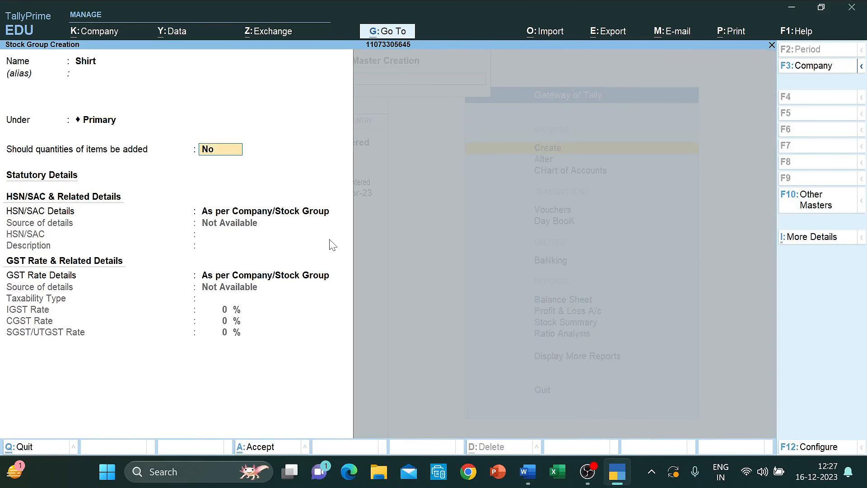
{"action": "type", "text": "y"}
{"action": "key", "text": "Return"}
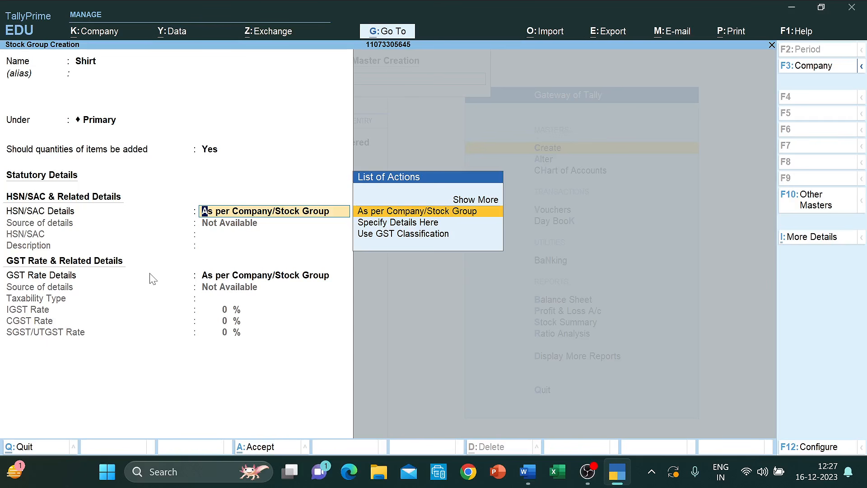
{"action": "key", "text": "Return"}
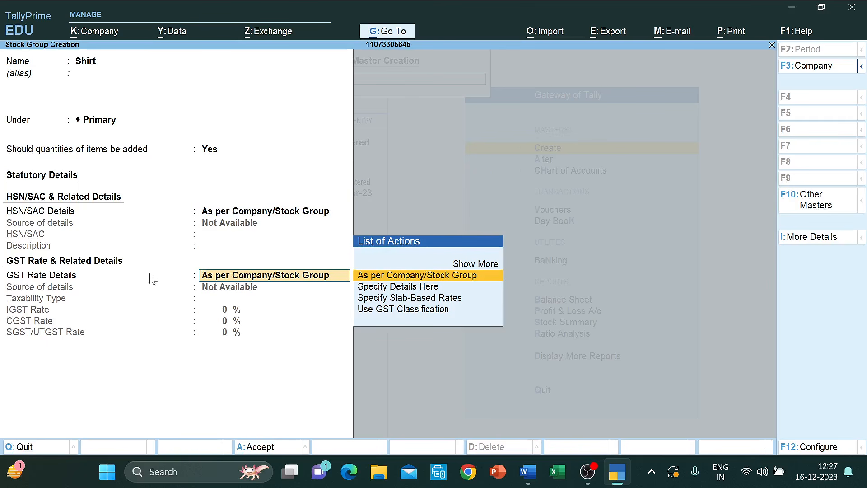
{"action": "key", "text": "Down"}
{"action": "key", "text": "Return"}
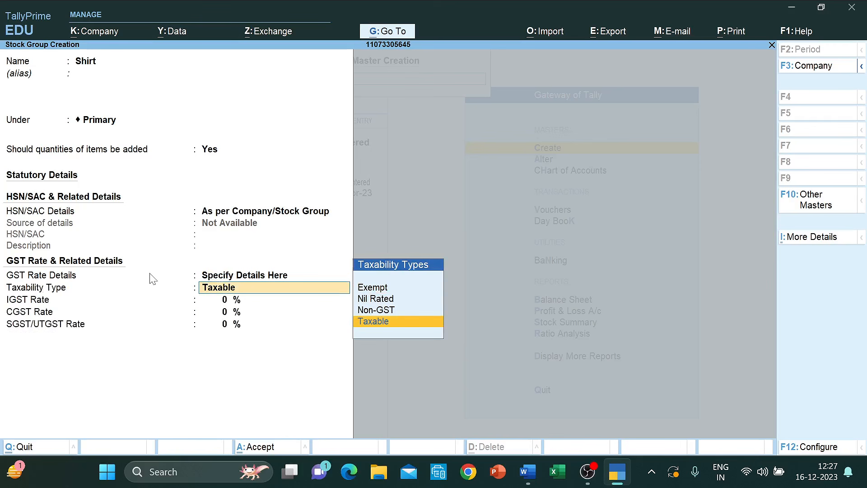
{"action": "key", "text": "Return"}
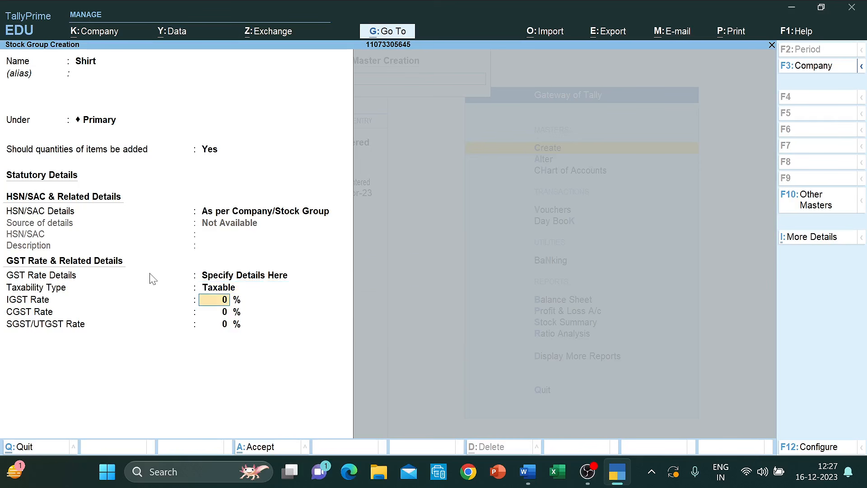
{"action": "type", "text": "12"}
{"action": "key", "text": "Return"}
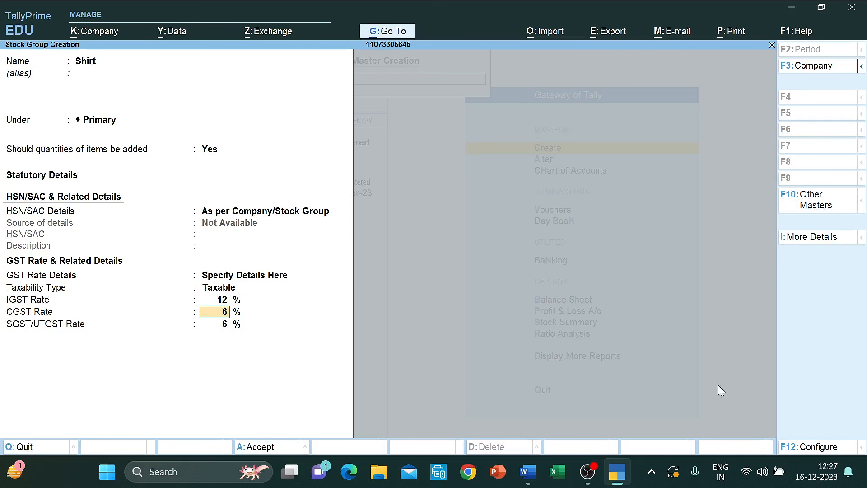
{"action": "left_click", "coordinate": [826, 447]}
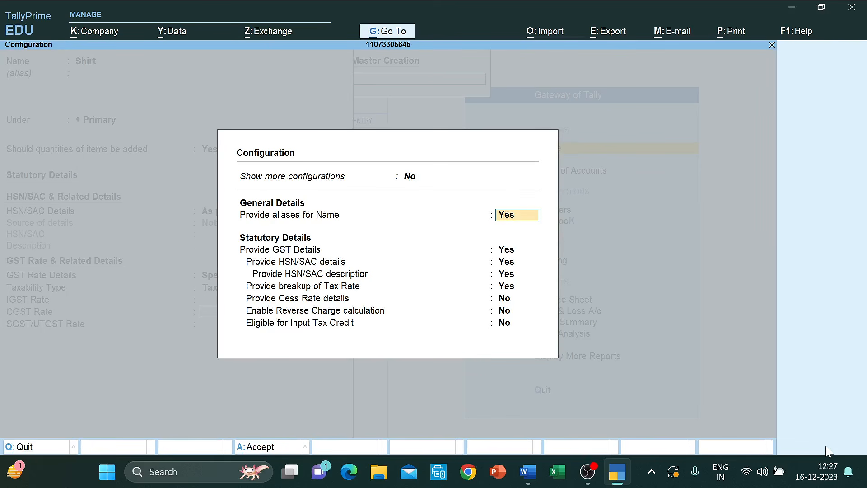
- Set Provide breakup of Tax Rate to No in the configuration and check the single 12% rate
{"action": "key", "text": "Return"}
{"action": "key", "text": "Return"}
{"action": "key", "text": "Return"}
{"action": "key", "text": "Return"}
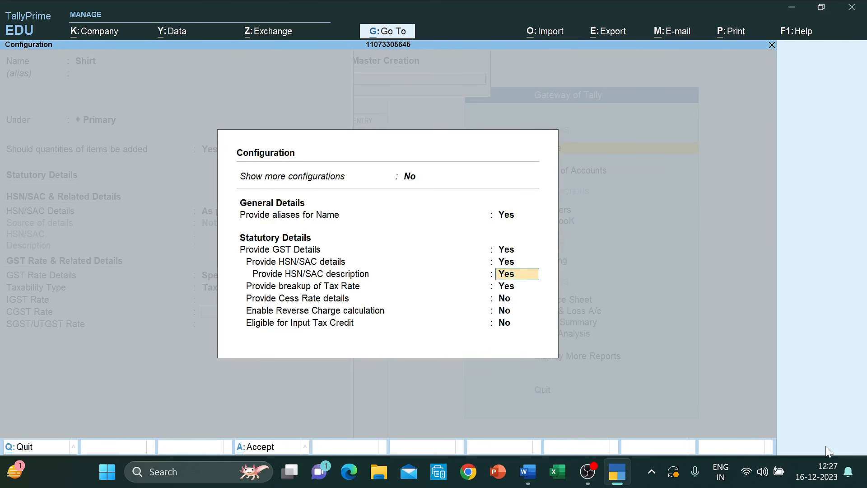
{"action": "type", "text": "n"}
{"action": "key", "text": "Return"}
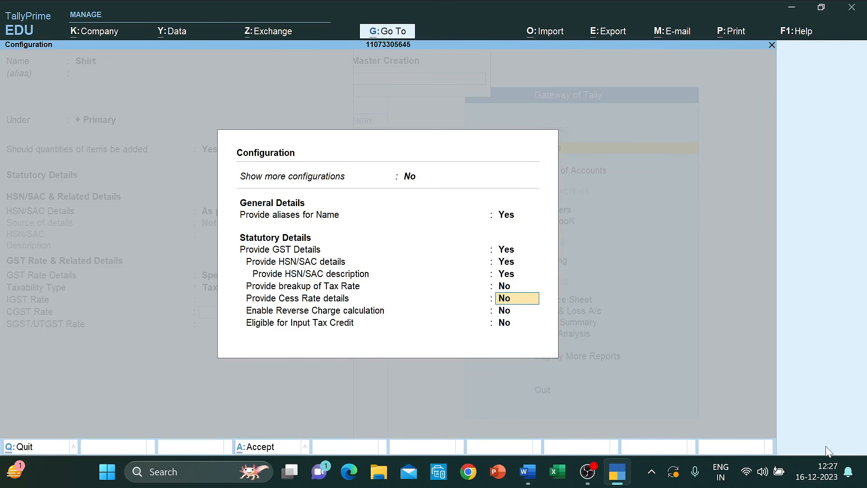
{"action": "key", "text": "ctrl+a"}
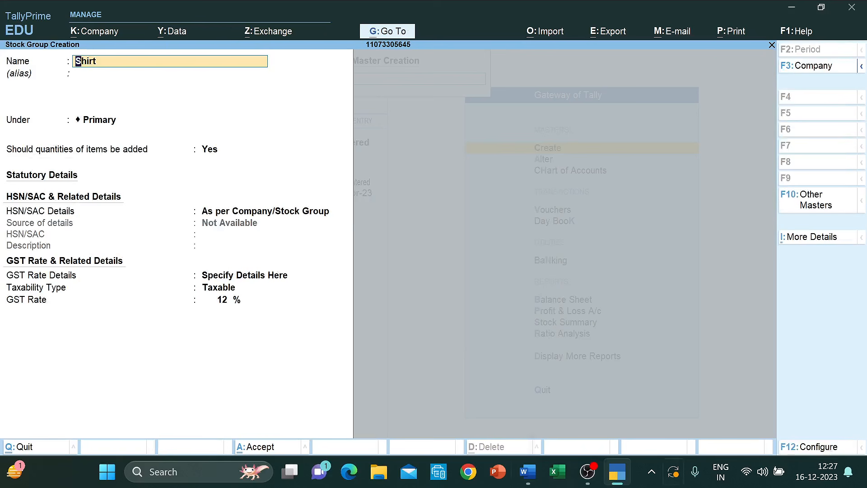
{"action": "left_click", "coordinate": [223, 303]}
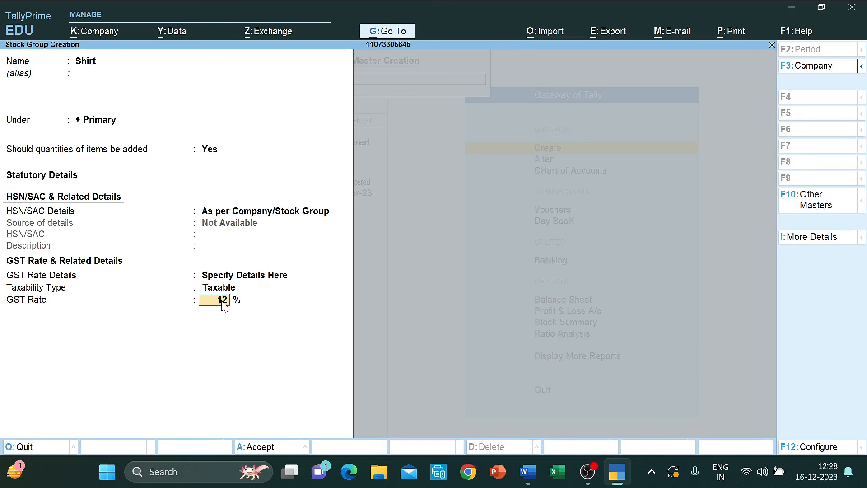
- Turn Provide breakup of Tax Rate back to Yes so IGST 12%, CGST 6%, SGST 6% show
{"action": "left_click", "coordinate": [826, 448]}
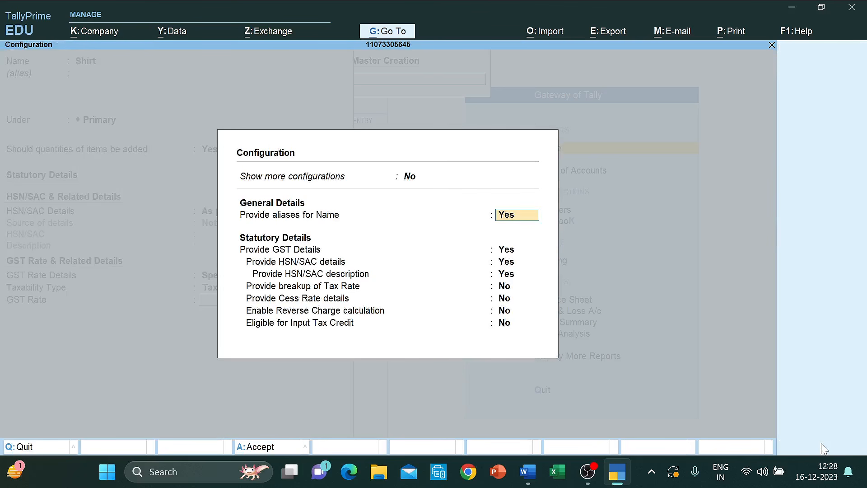
{"action": "left_click", "coordinate": [512, 288]}
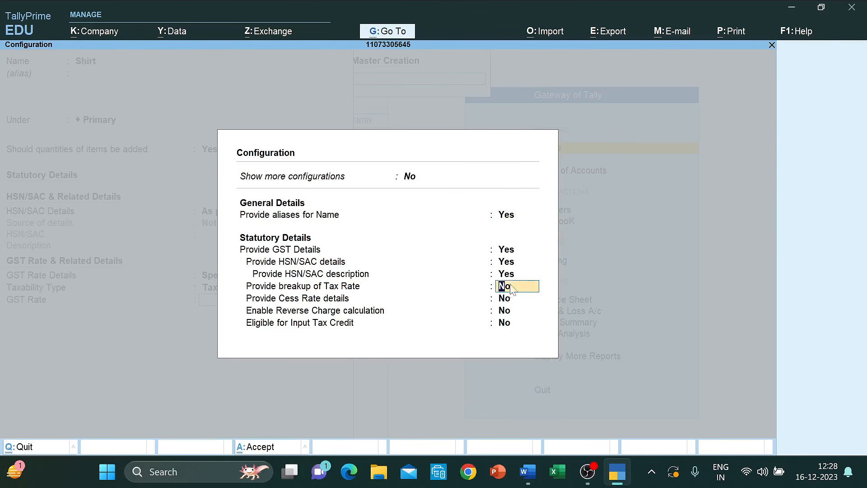
{"action": "type", "text": "y"}
{"action": "key", "text": "Return"}
{"action": "key", "text": "ctrl+a"}
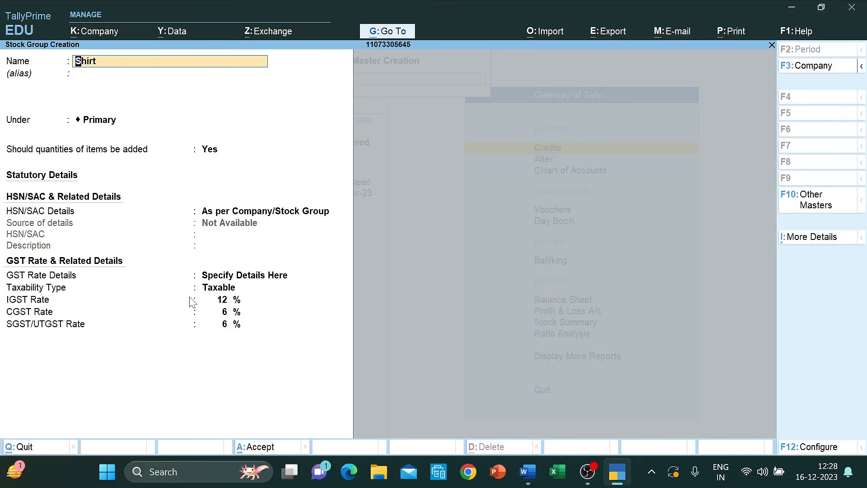
- Save the Shirt group and start a Trousers group under Primary with quantities added
{"action": "key", "text": "ctrl+a"}
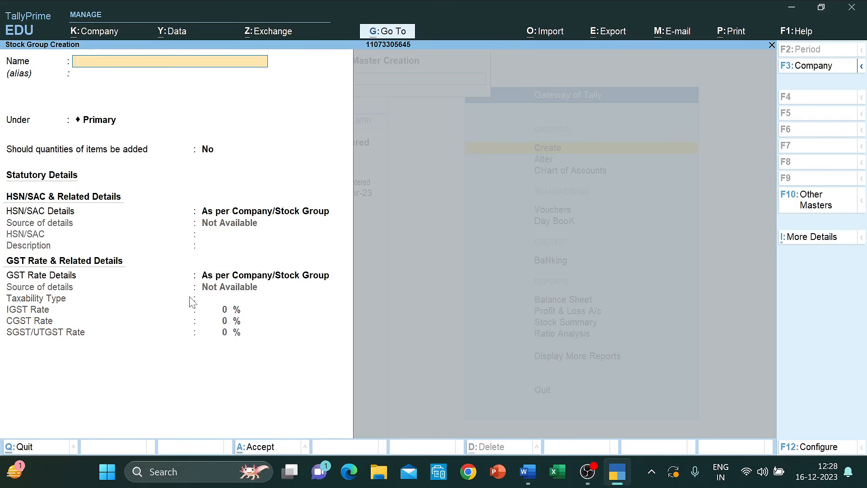
{"action": "type", "text": "Trousers"}
{"action": "key", "text": "Return"}
{"action": "key", "text": "Return"}
{"action": "key", "text": "Return"}
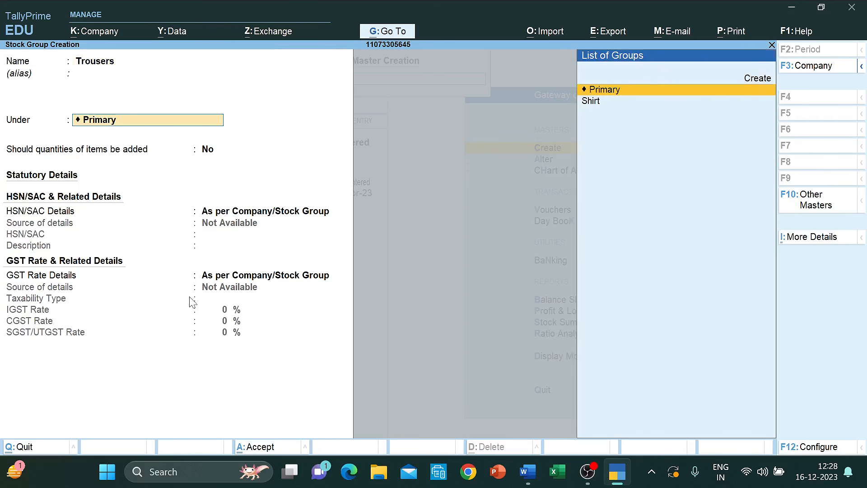
{"action": "type", "text": "y"}
{"action": "key", "text": "Return"}
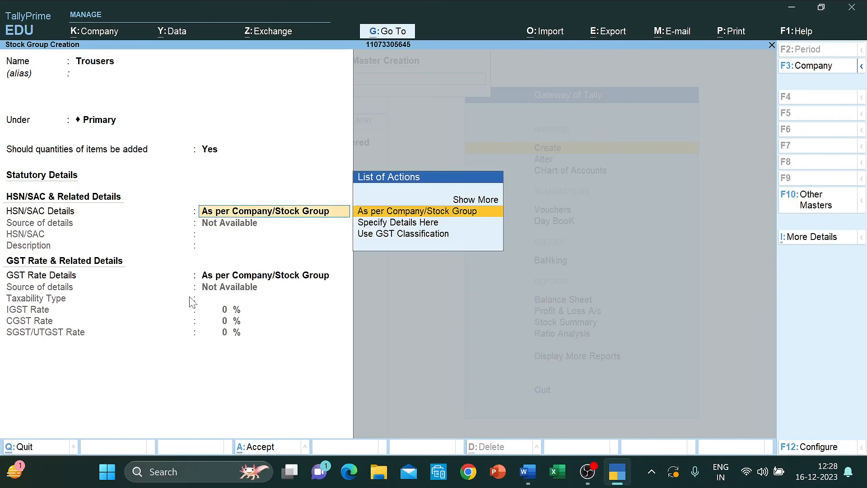
{"action": "key", "text": "Return"}
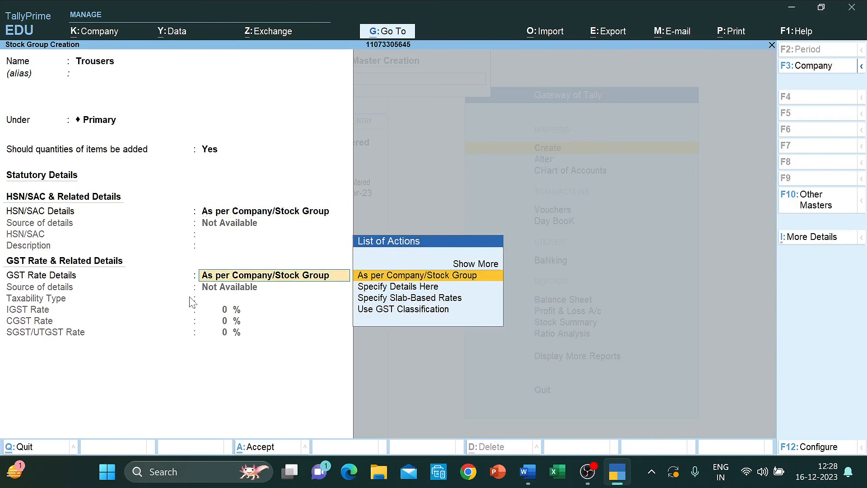
- Make Trousers taxable at 12% IGST and save the group
{"action": "key", "text": "Down"}
{"action": "key", "text": "Return"}
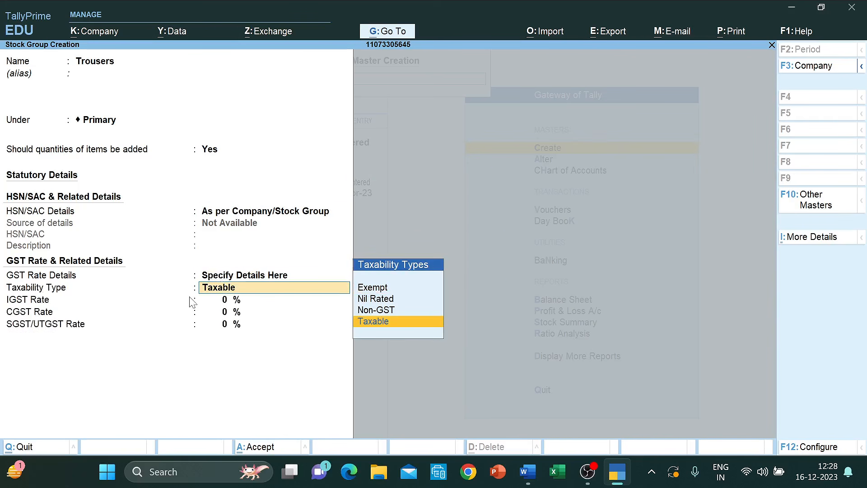
{"action": "key", "text": "Return"}
{"action": "type", "text": "1"}
{"action": "key", "text": "BackSpace"}
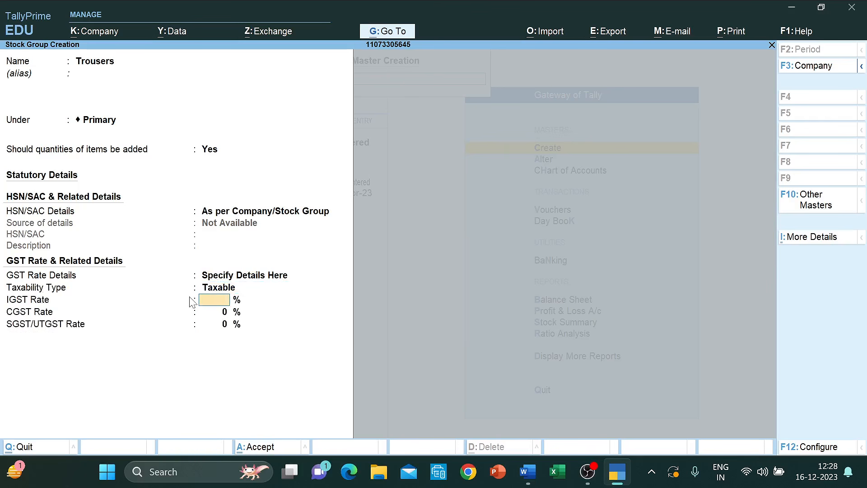
{"action": "type", "text": "12"}
{"action": "key", "text": "Return"}
{"action": "key", "text": "ctrl+a"}
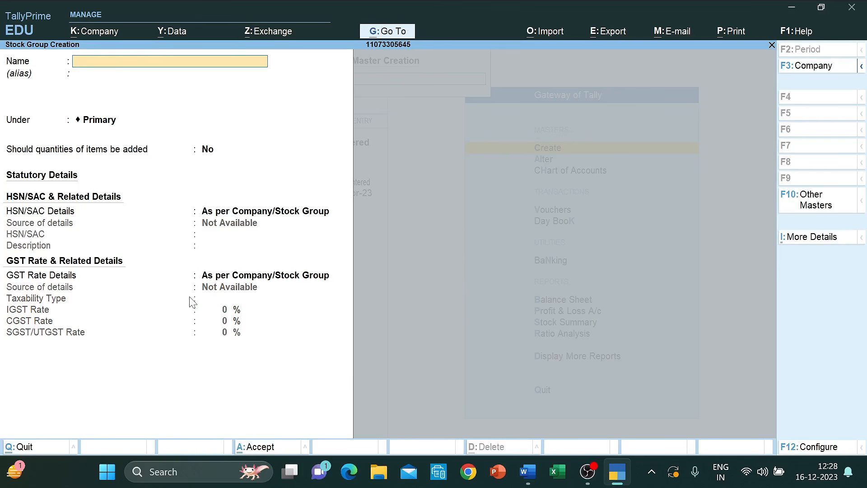
- Quit the blank stock group form and Master Creation, moving to Chart of Accounts on the Gateway
{"action": "key", "text": "Escape"}
{"action": "key", "text": "Return"}
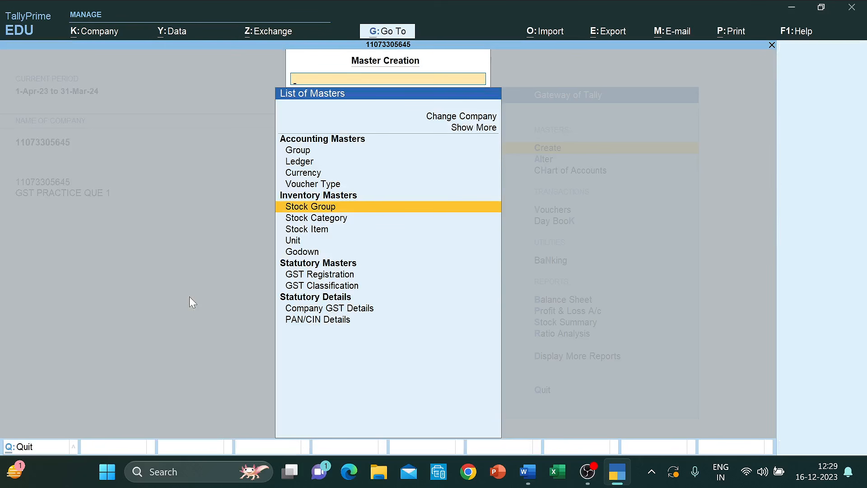
{"action": "key", "text": "Escape"}
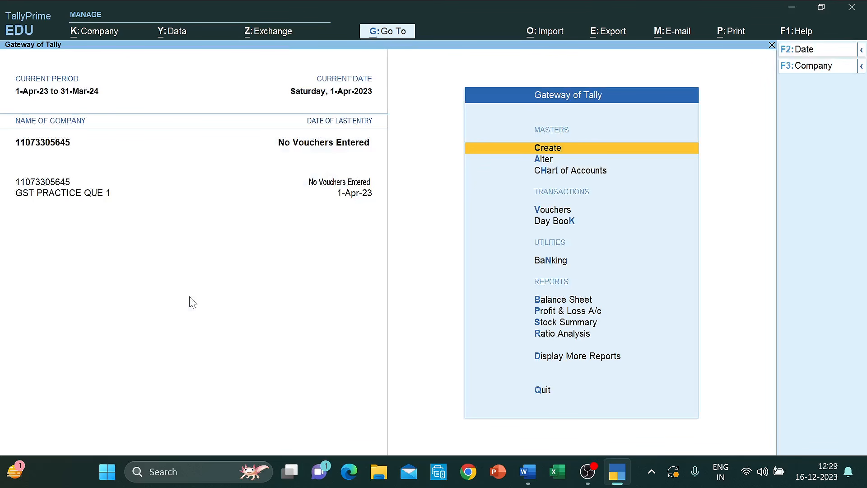
{"action": "key", "text": "Down"}
{"action": "key", "text": "Down"}
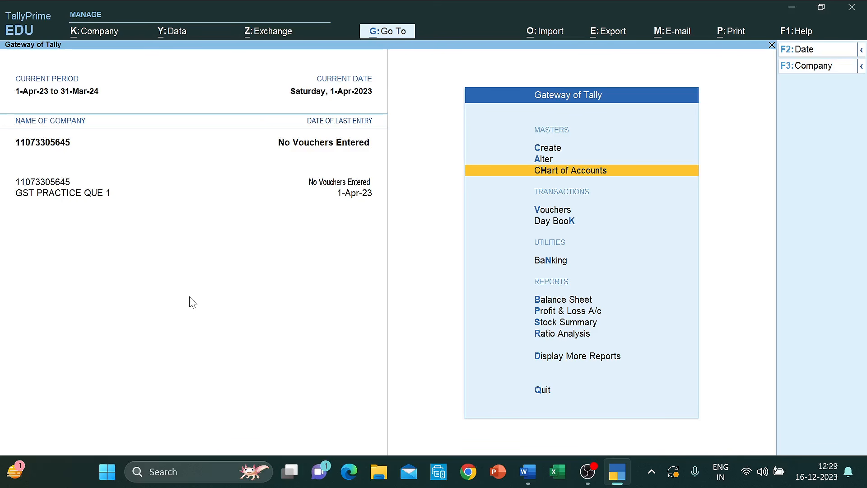
{"action": "key", "text": "alt+Tab"}
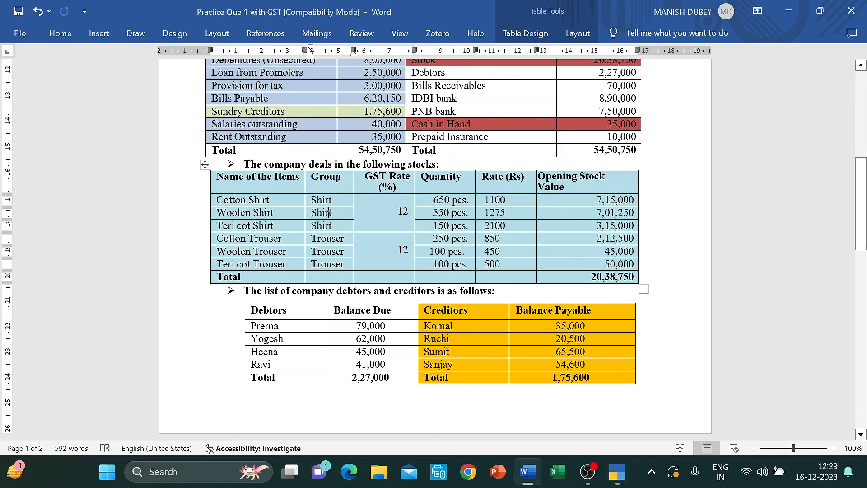
{"action": "left_click_drag", "start_coordinate": [218, 200], "coordinate": [239, 238]}
{"action": "key", "text": "Down"}
{"action": "key", "text": "Up"}
{"action": "key", "text": "Up"}
{"action": "key", "text": "Up"}
{"action": "key", "text": "Up"}
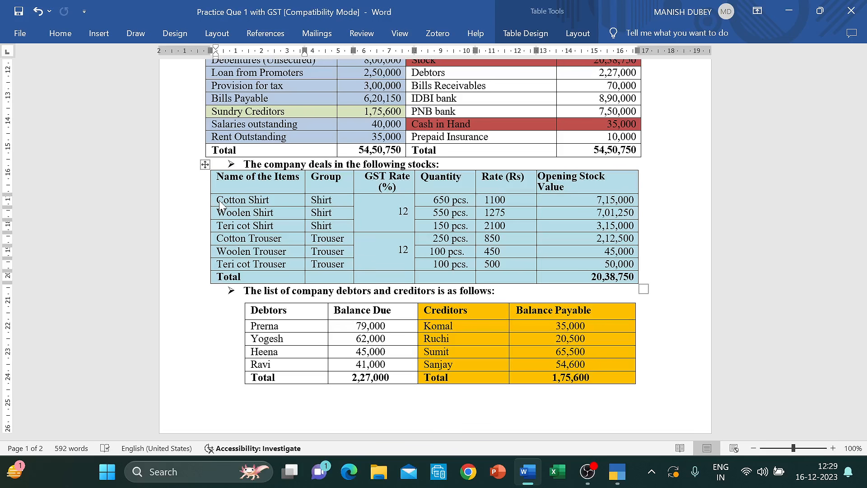
{"action": "left_click", "coordinate": [329, 177]}
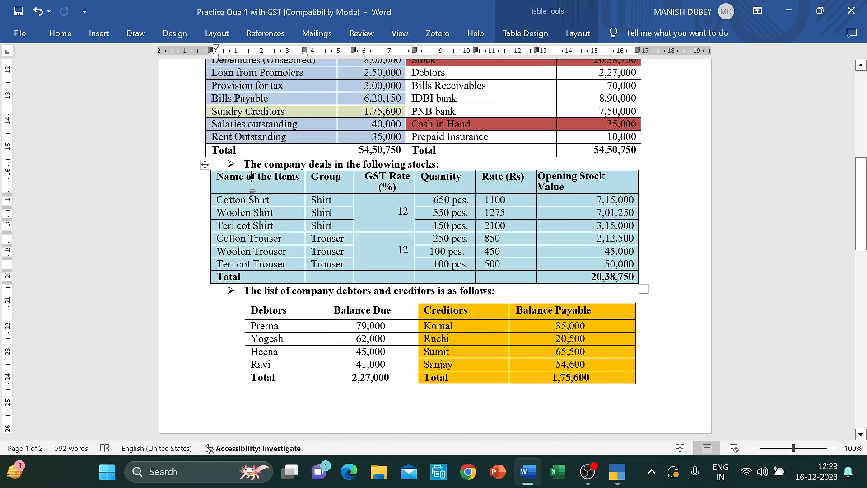
{"action": "key", "text": "alt+Tab"}
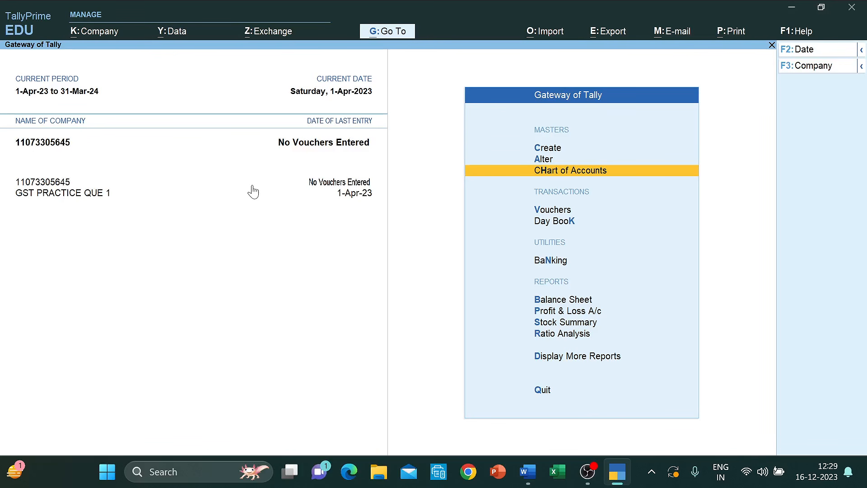
- Open Multi Stock Item Creation for All Items from the Chart of Accounts stock items list
{"action": "key", "text": "Return"}
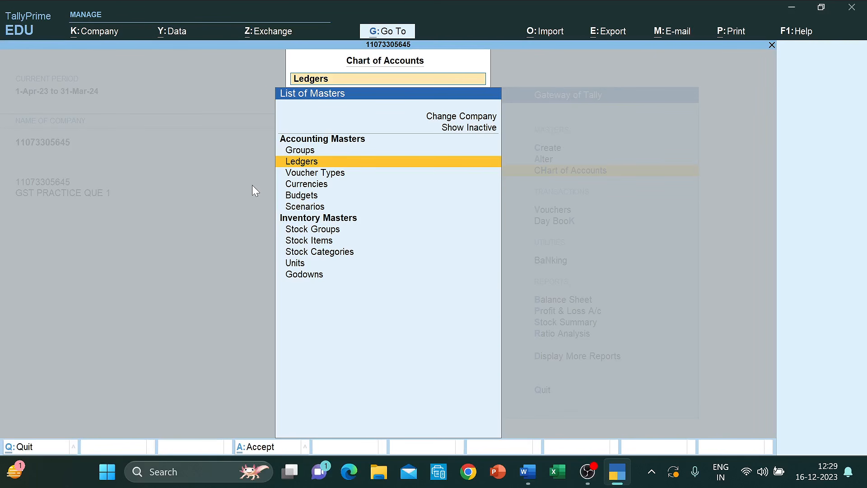
{"action": "key", "text": "Down"}
{"action": "key", "text": "Down"}
{"action": "key", "text": "Down"}
{"action": "key", "text": "Down"}
{"action": "key", "text": "Down"}
{"action": "key", "text": "Down"}
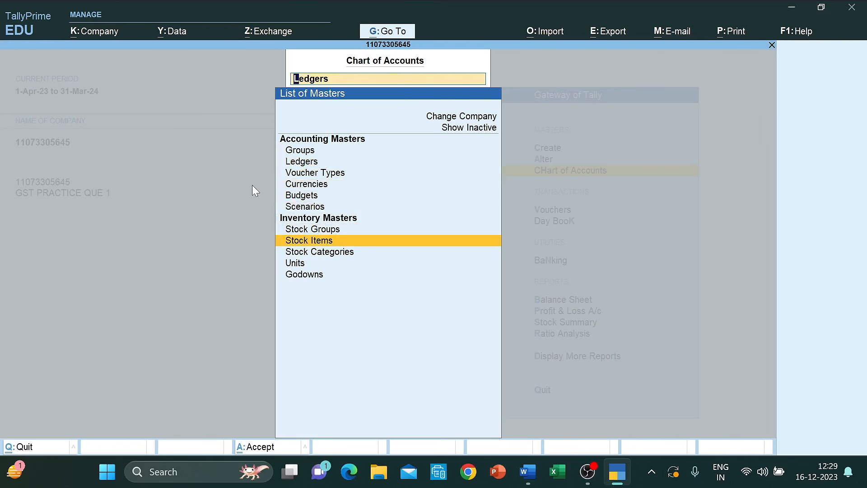
{"action": "key", "text": "Return"}
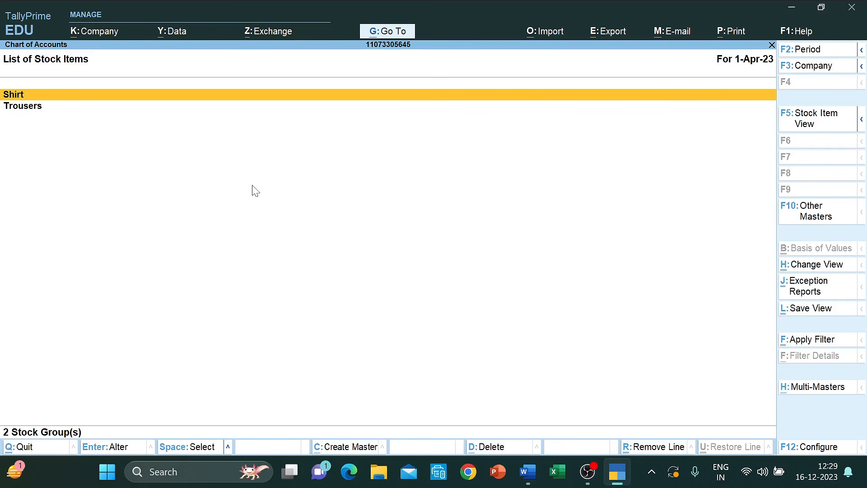
{"action": "left_click", "coordinate": [821, 391]}
{"action": "key", "text": "Return"}
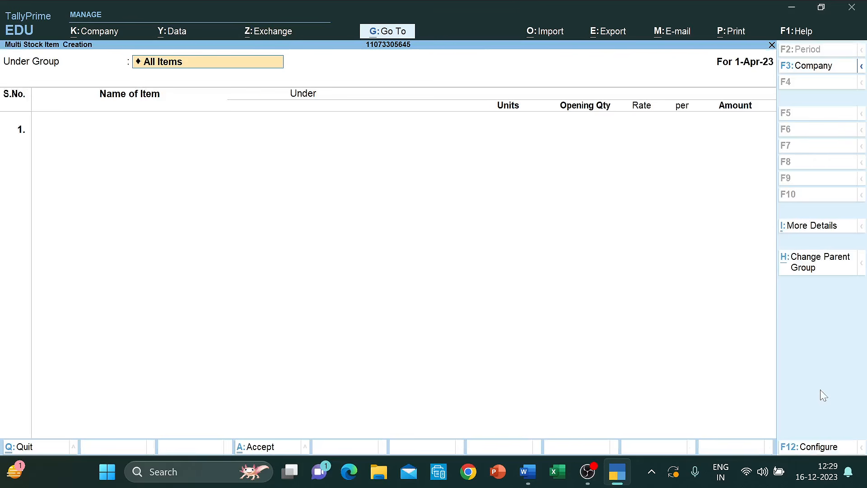
{"action": "key", "text": "Return"}
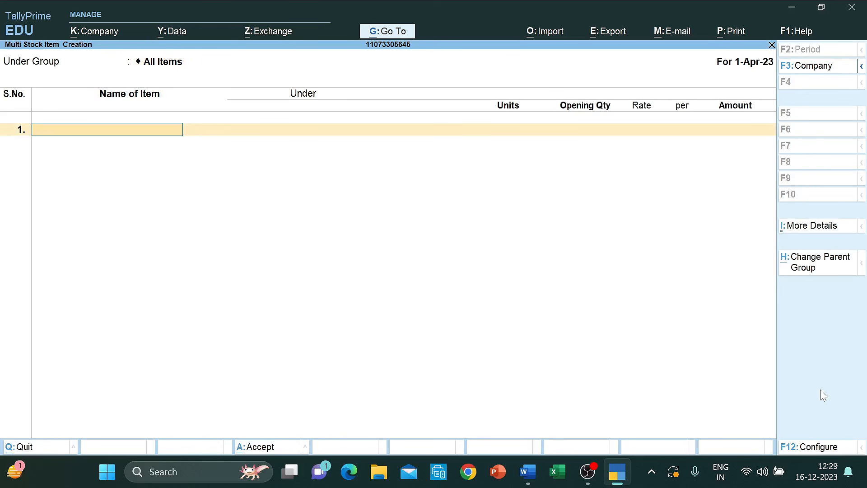
- Add Cotton Shirt under Shirt with opening stock 650 Pcs. at 1,100
{"action": "key", "text": "alt+Tab"}
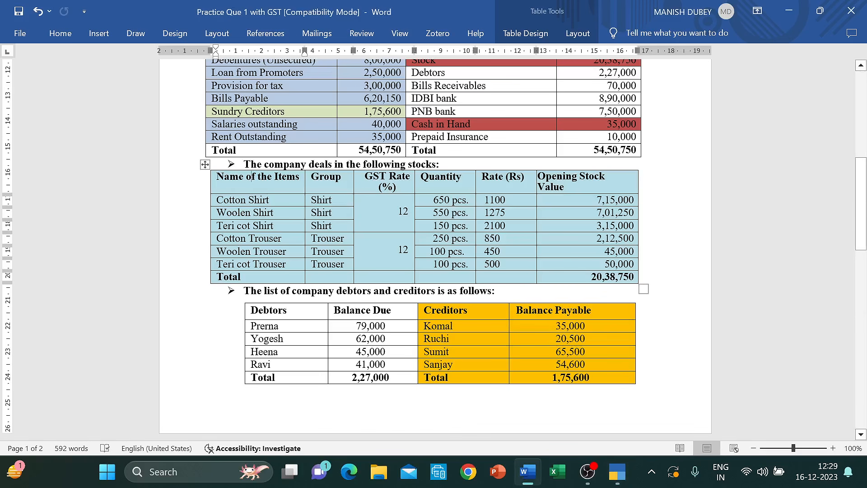
{"action": "key", "text": "alt+Tab"}
{"action": "type", "text": "Cott"}
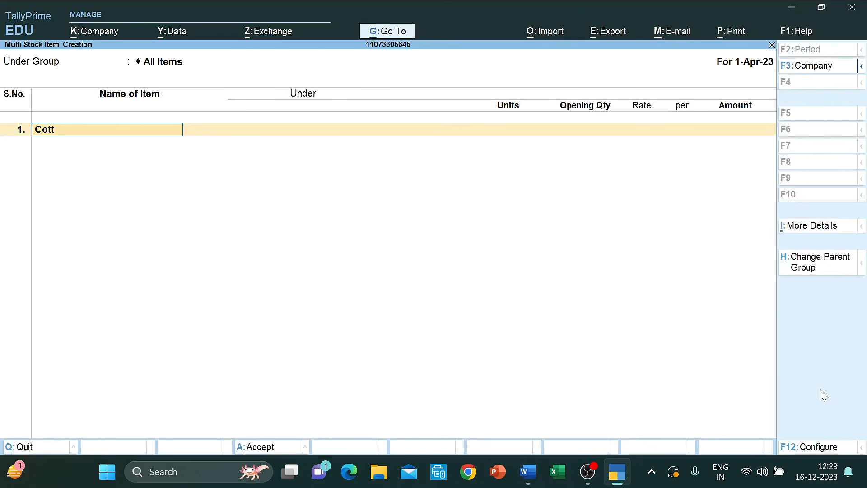
{"action": "type", "text": "on Shirt"}
{"action": "key", "text": "Return"}
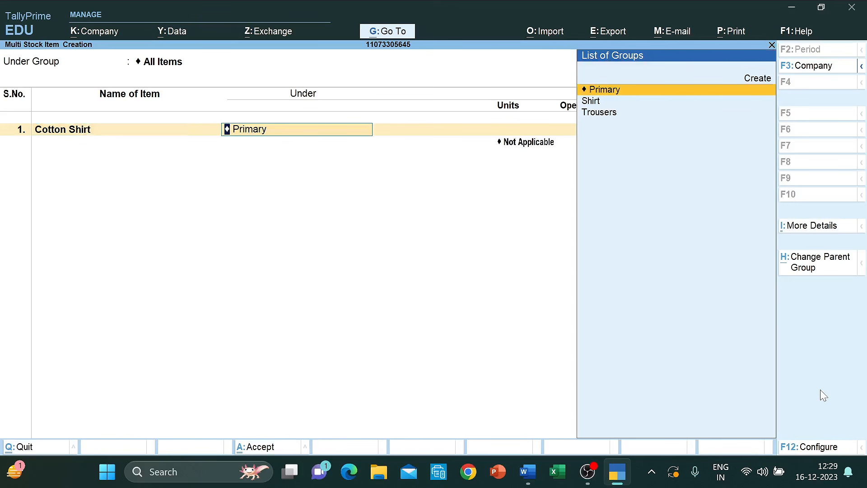
{"action": "key", "text": "Down"}
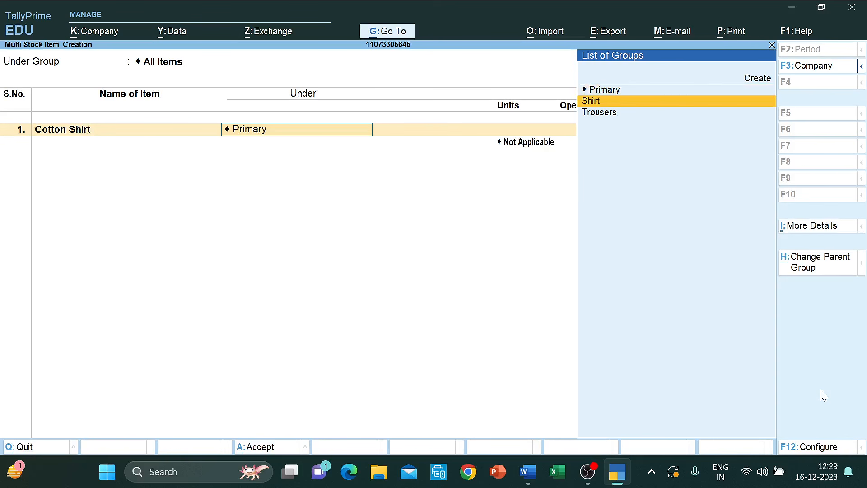
{"action": "key", "text": "Return"}
{"action": "key", "text": "Down"}
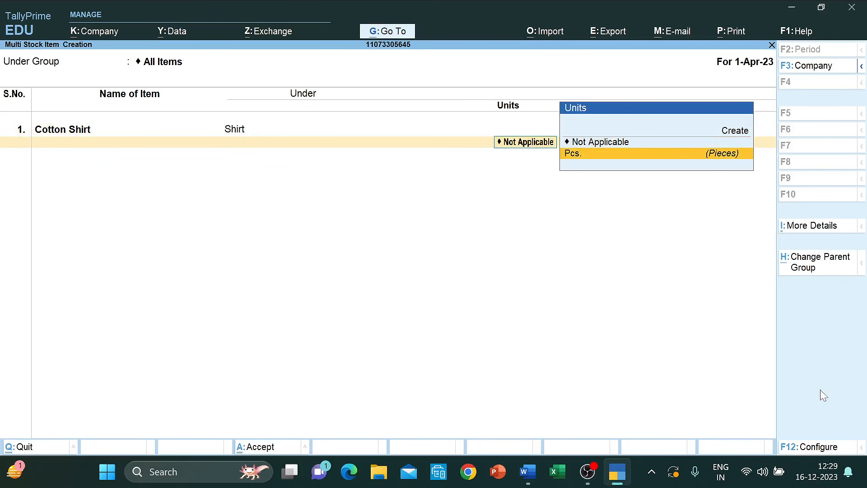
{"action": "key", "text": "Return"}
{"action": "key", "text": "alt+Tab"}
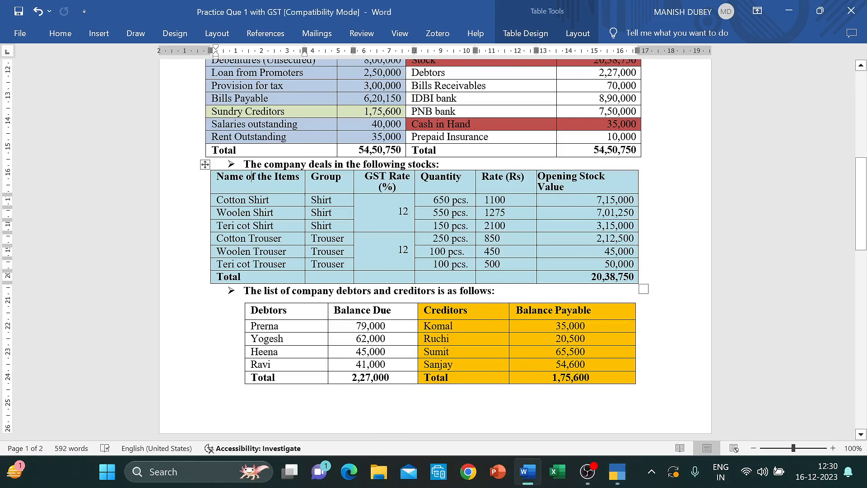
{"action": "key", "text": "alt+Tab"}
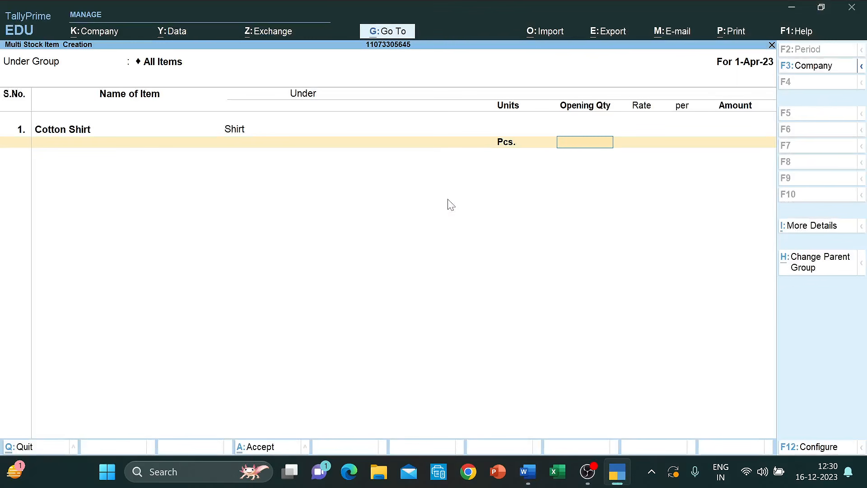
{"action": "type", "text": "650"}
{"action": "key", "text": "Return"}
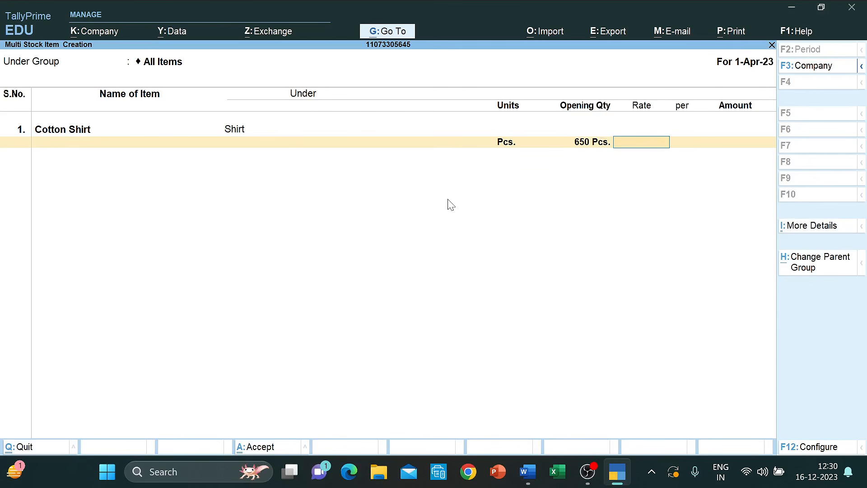
{"action": "key", "text": "alt+Tab"}
{"action": "key", "text": "alt+Tab"}
{"action": "type", "text": "1,100"}
{"action": "key", "text": "Return"}
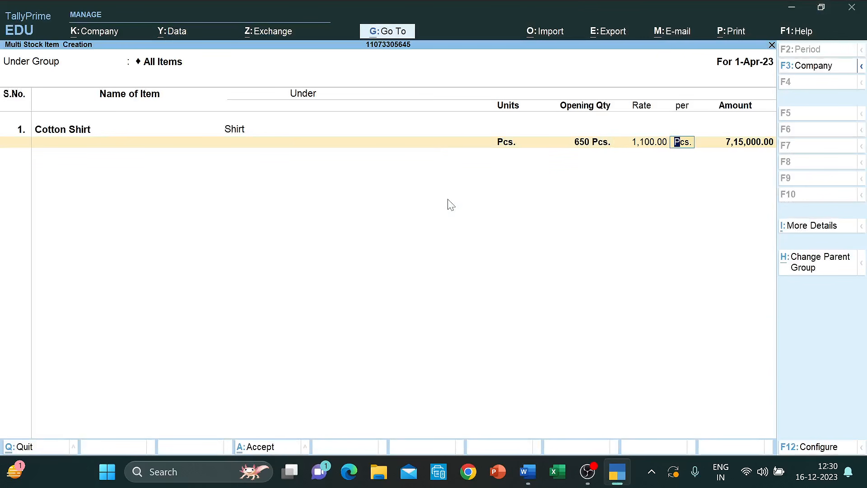
{"action": "key", "text": "Return"}
{"action": "key", "text": "Return"}
- Add Woolen Shirt under Shirt with opening stock 550 Pcs. at 1,275
{"action": "key", "text": "alt+Tab"}
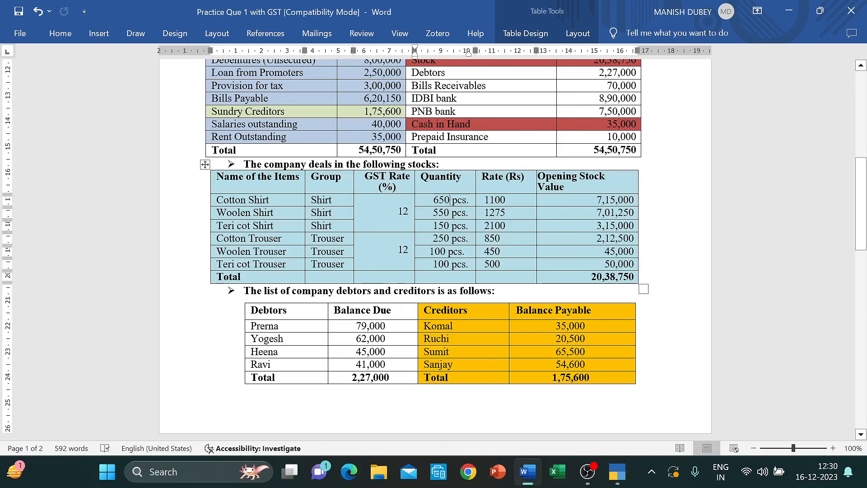
{"action": "key", "text": "alt+Tab"}
{"action": "type", "text": "Woo"}
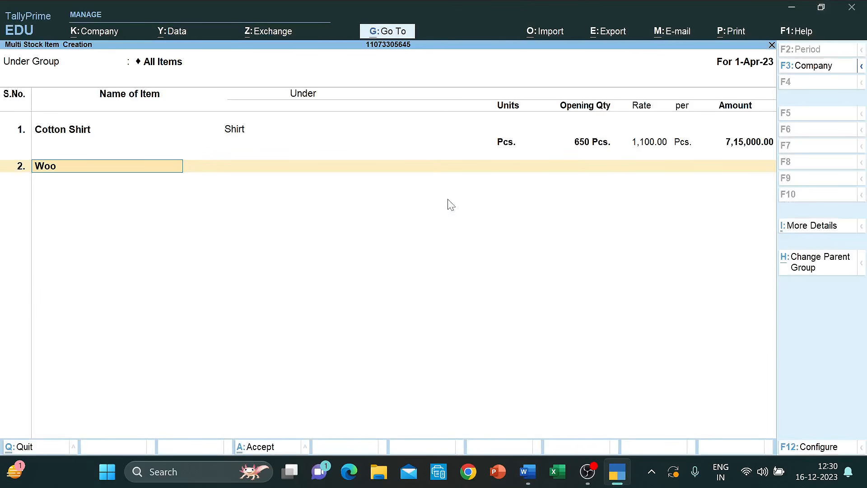
{"action": "type", "text": "len Shirt"}
{"action": "key", "text": "Return"}
{"action": "key", "text": "Down"}
{"action": "key", "text": "Return"}
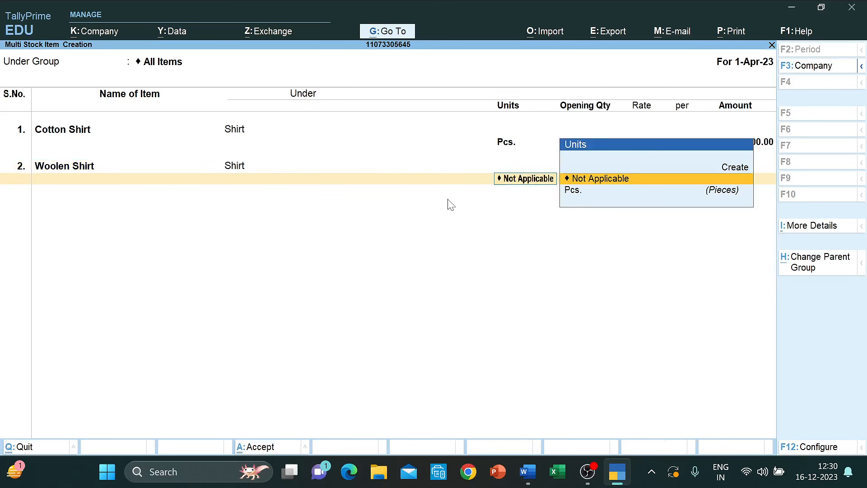
{"action": "key", "text": "Down"}
{"action": "key", "text": "Return"}
{"action": "key", "text": "alt+Tab"}
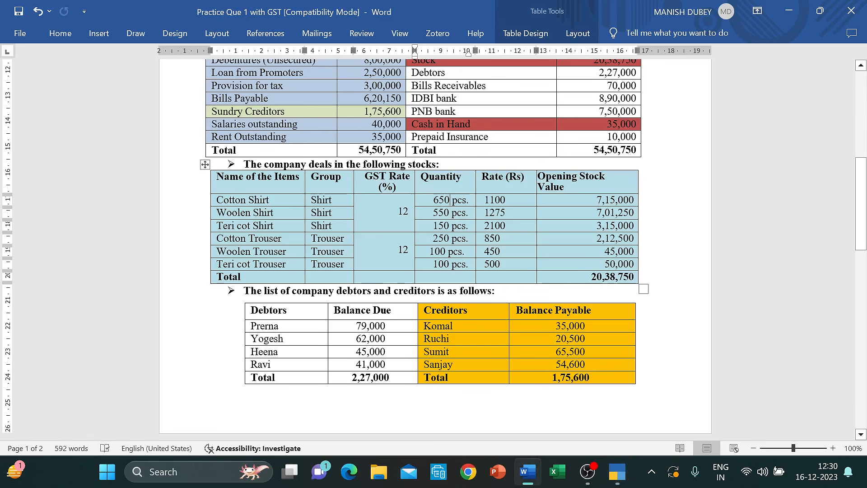
{"action": "key", "text": "alt+Tab"}
{"action": "type", "text": "550"}
{"action": "key", "text": "Return"}
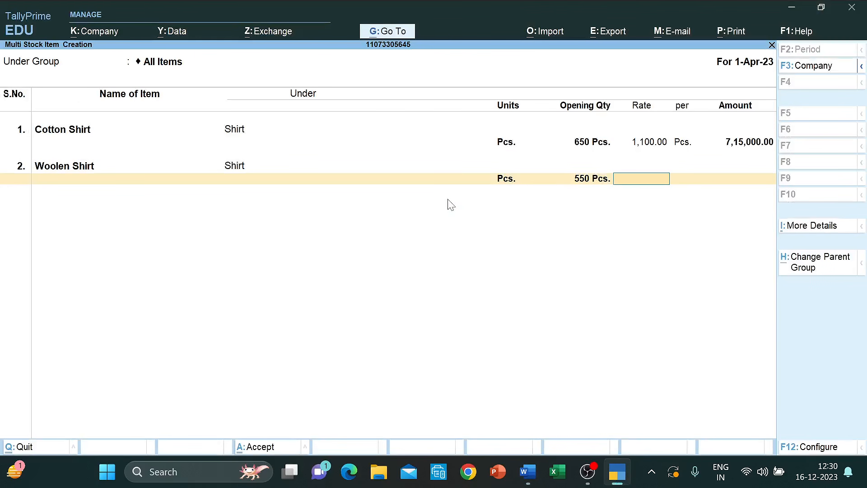
{"action": "type", "text": "1,275"}
{"action": "key", "text": "Return"}
{"action": "key", "text": "Return"}
{"action": "key", "text": "Return"}
- Add Terycot Shirt under Shirt with opening stock 150 Pcs. at 2,100
{"action": "key", "text": "alt+Tab"}
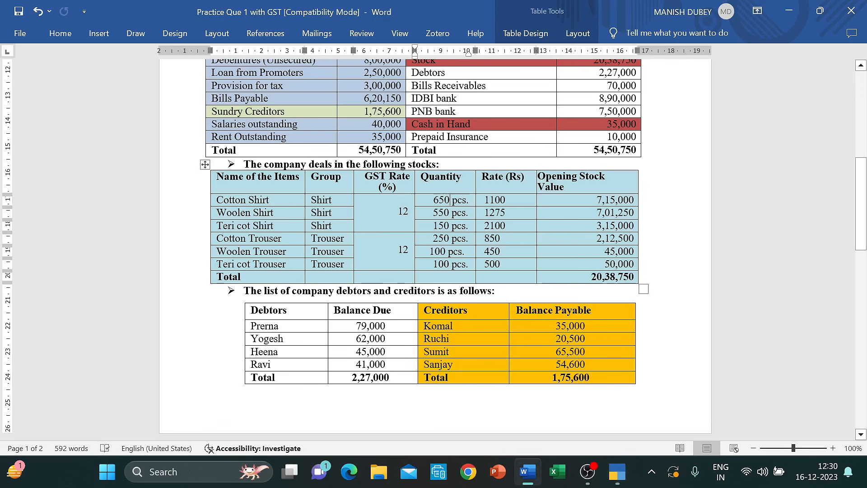
{"action": "key", "text": "alt+Tab"}
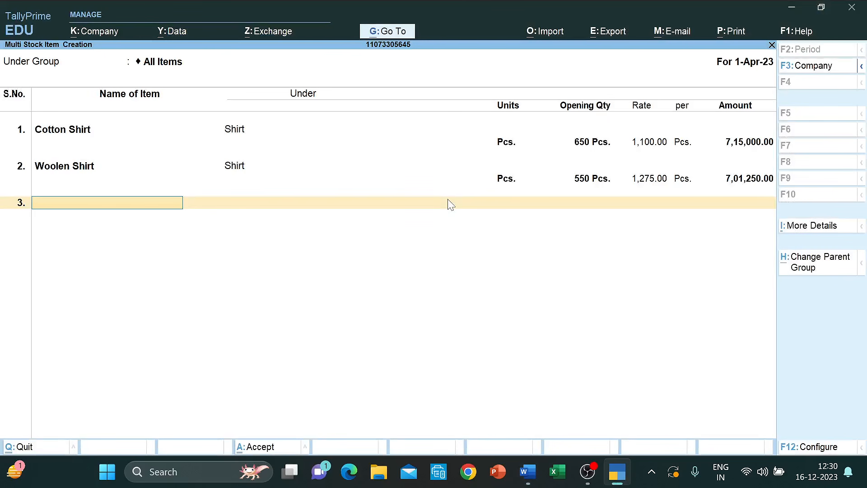
{"action": "type", "text": "Terycot Shirt"}
{"action": "key", "text": "Return"}
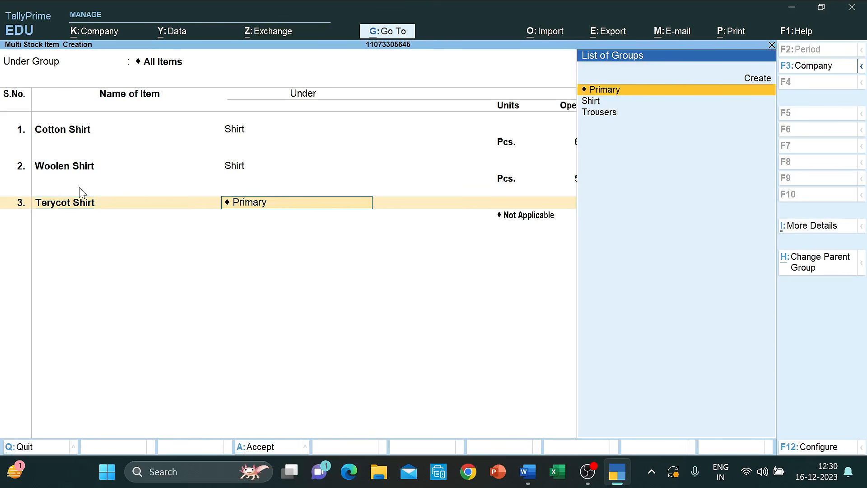
{"action": "key", "text": "Down"}
{"action": "key", "text": "Return"}
{"action": "key", "text": "Down"}
{"action": "key", "text": "Return"}
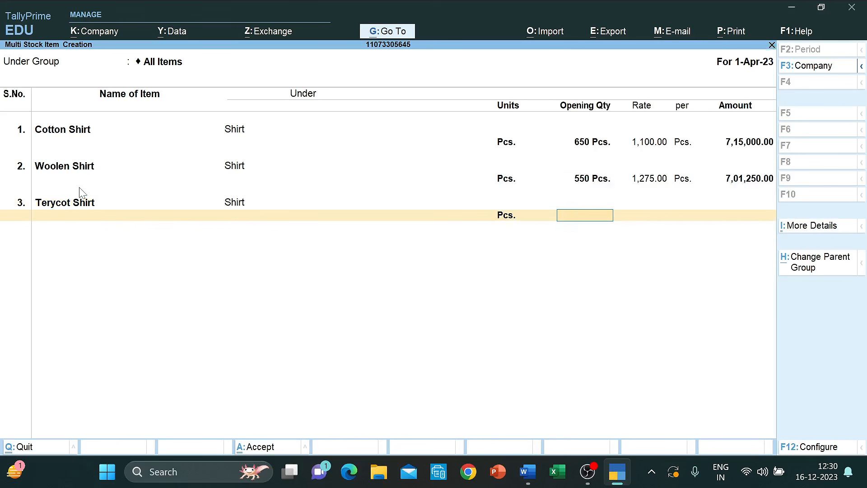
{"action": "key", "text": "alt+Tab"}
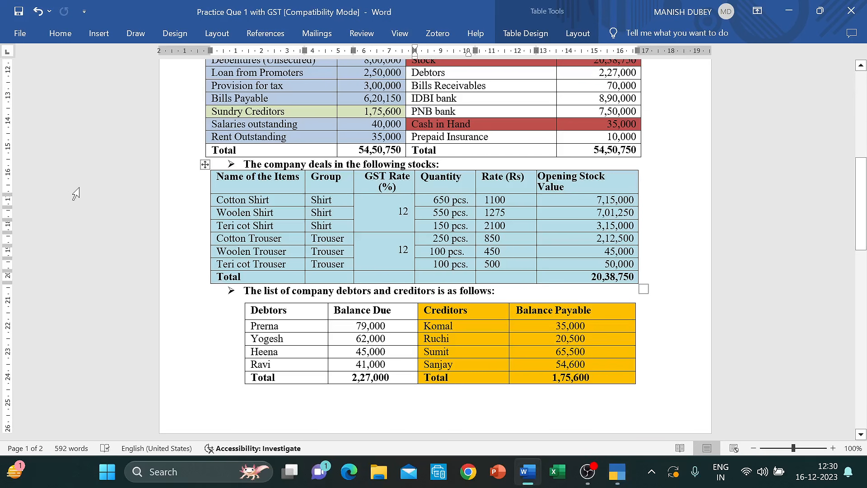
{"action": "key", "text": "alt+Tab"}
{"action": "type", "text": "150"}
{"action": "key", "text": "Return"}
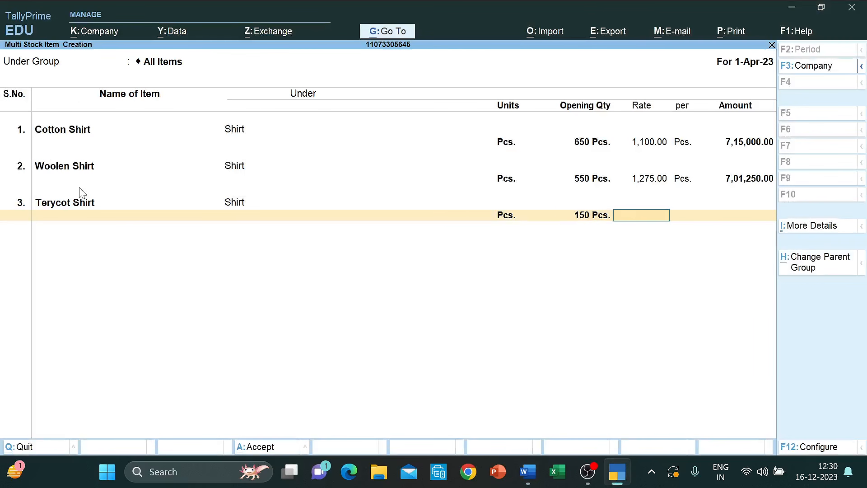
{"action": "type", "text": "2,100"}
{"action": "key", "text": "Return"}
{"action": "key", "text": "Return"}
{"action": "key", "text": "Return"}
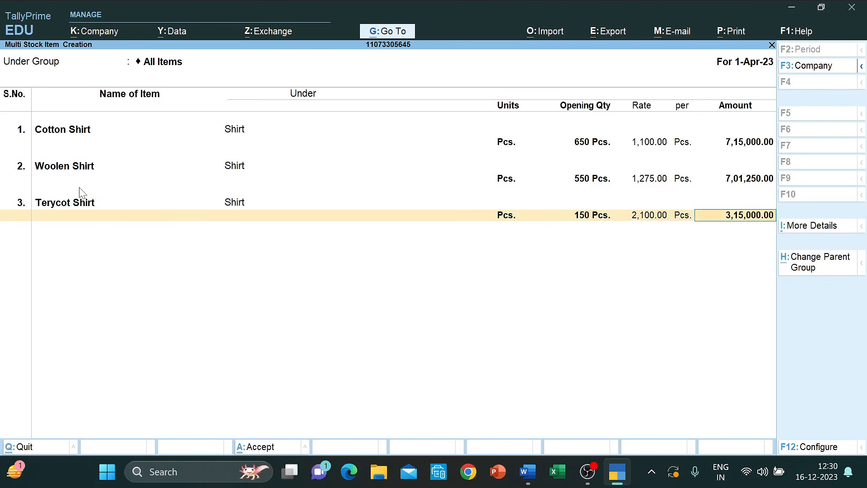
{"action": "key", "text": "alt+Tab"}
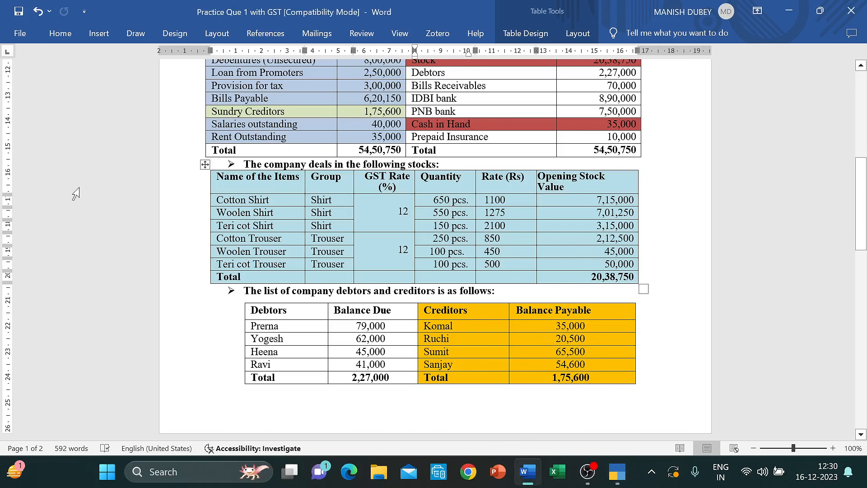
{"action": "key", "text": "alt+Tab"}
- Add Cotton Trousers under Trousers with opening stock 250 Pcs. at 850
{"action": "type", "text": "C"}
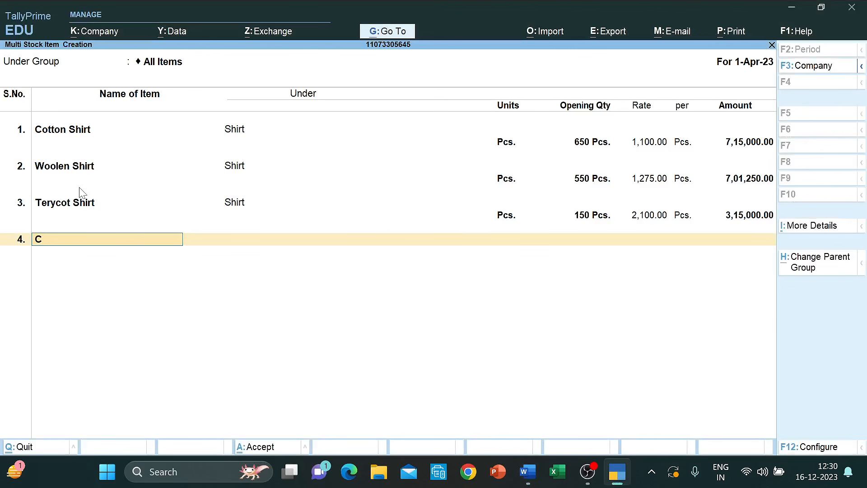
{"action": "type", "text": "otton Trousers"}
{"action": "key", "text": "Return"}
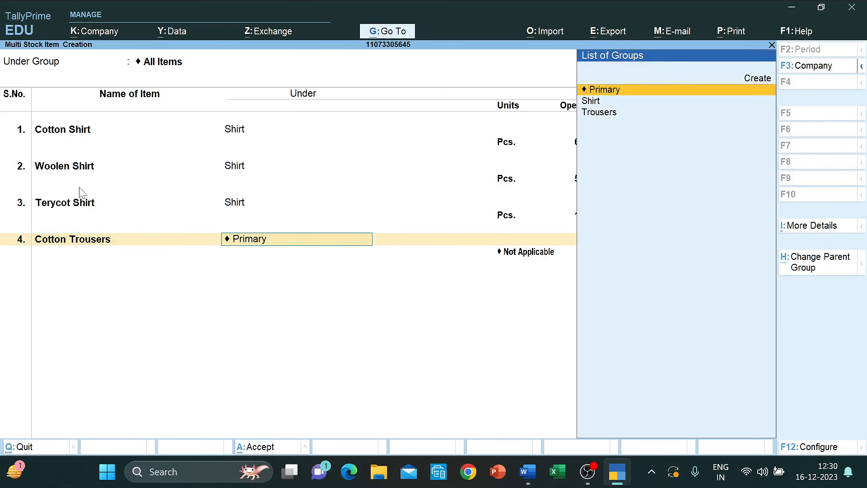
{"action": "type", "text": "Tr"}
{"action": "key", "text": "Return"}
{"action": "key", "text": "Down"}
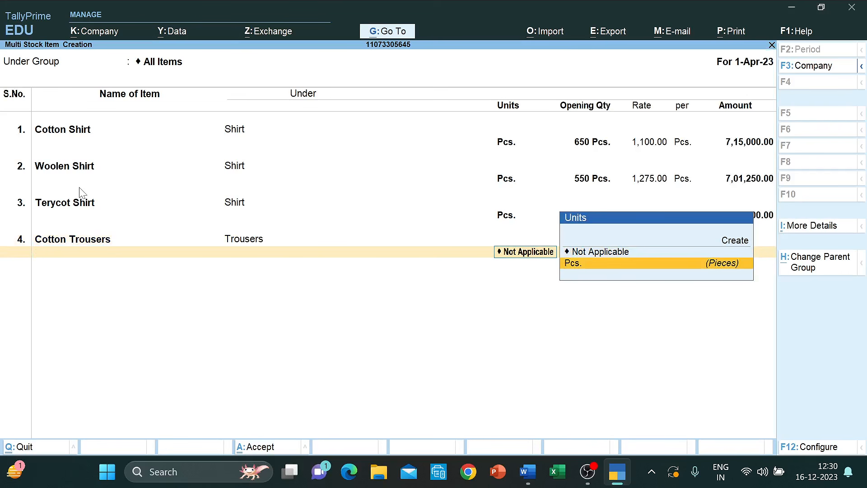
{"action": "key", "text": "Return"}
{"action": "key", "text": "alt+Tab"}
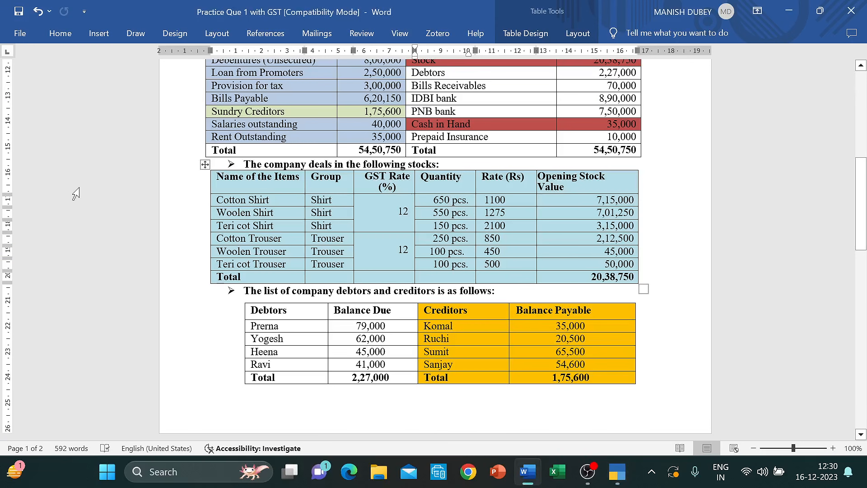
{"action": "key", "text": "alt+Tab"}
{"action": "type", "text": "250"}
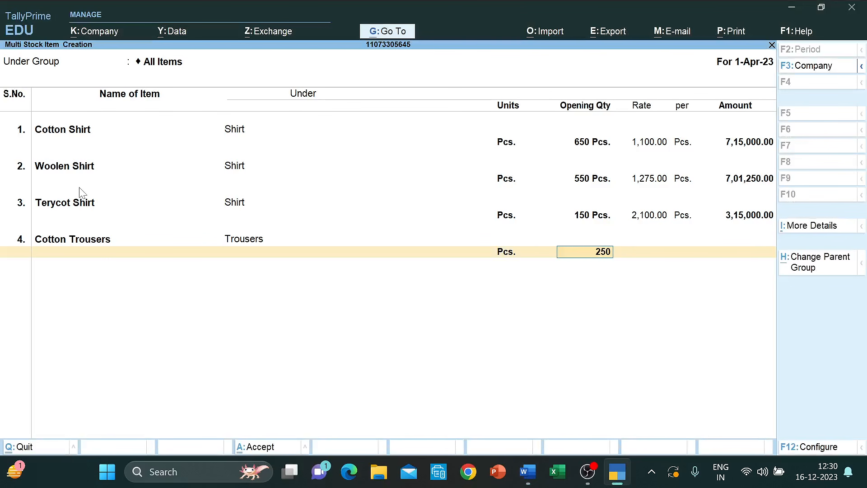
{"action": "key", "text": "Return"}
{"action": "type", "text": "850"}
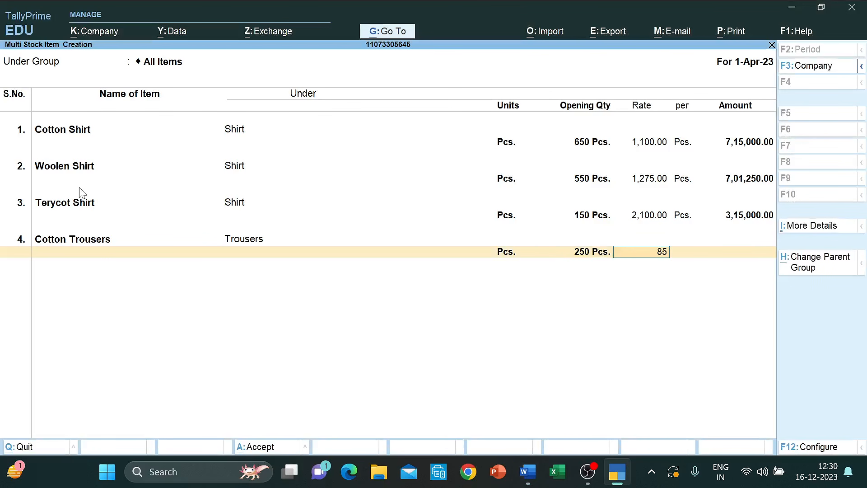
{"action": "key", "text": "Return"}
{"action": "key", "text": "Return"}
{"action": "key", "text": "Return"}
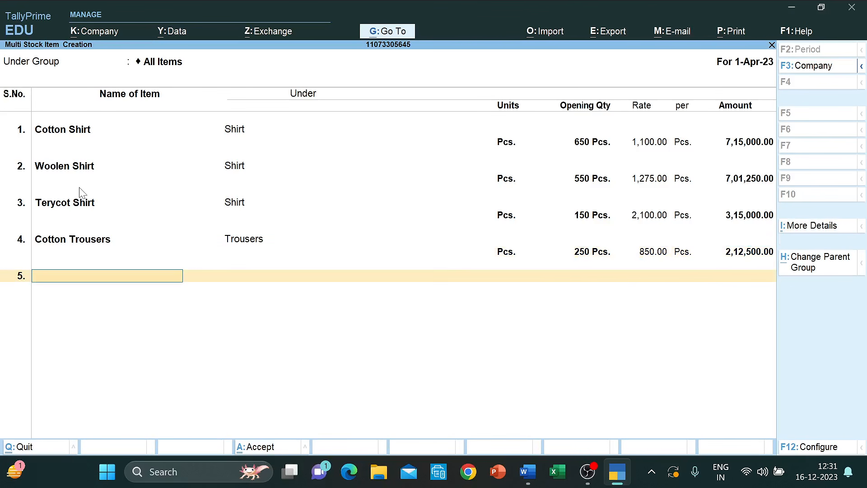
- Add Woolen Trousers under Trousers with opening stock 100 Pcs. at 450
{"action": "key", "text": "alt+Tab"}
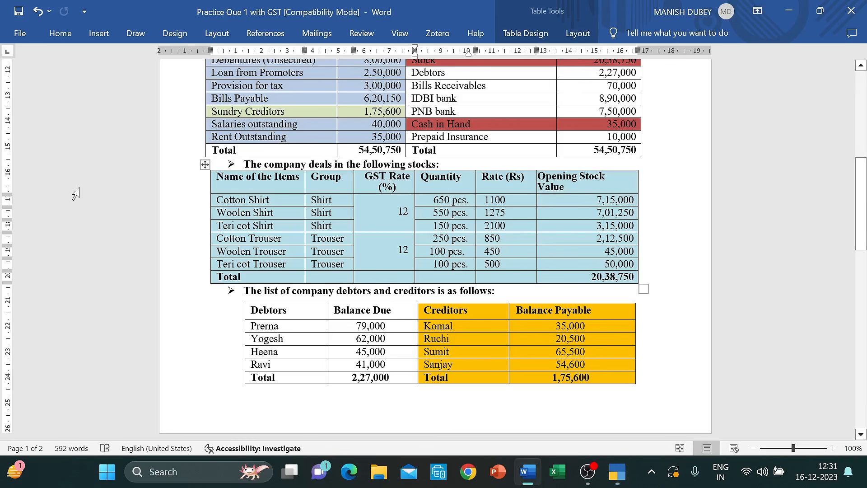
{"action": "key", "text": "alt+Tab"}
{"action": "type", "text": "Woole"}
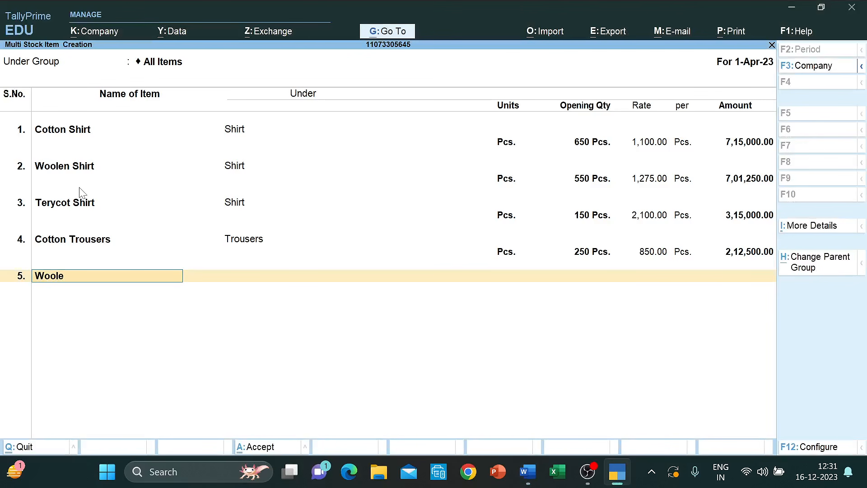
{"action": "type", "text": "n Trousers"}
{"action": "key", "text": "Return"}
{"action": "type", "text": "Tr"}
{"action": "key", "text": "Return"}
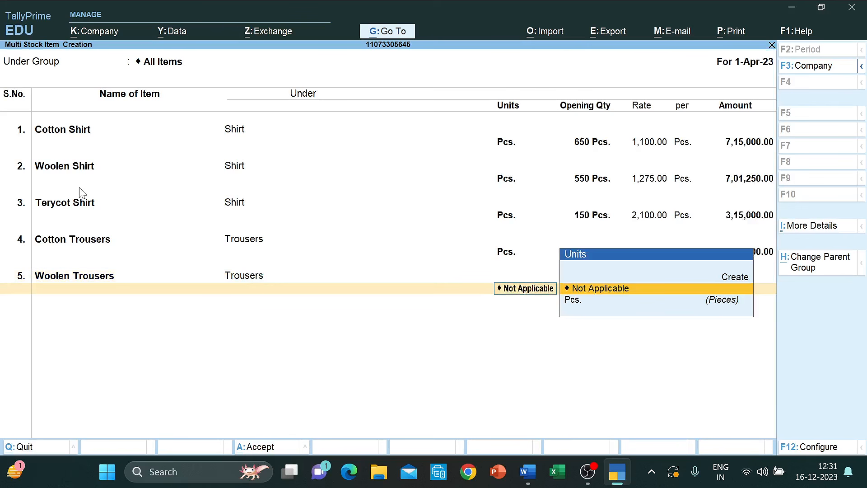
{"action": "key", "text": "Down"}
{"action": "key", "text": "Return"}
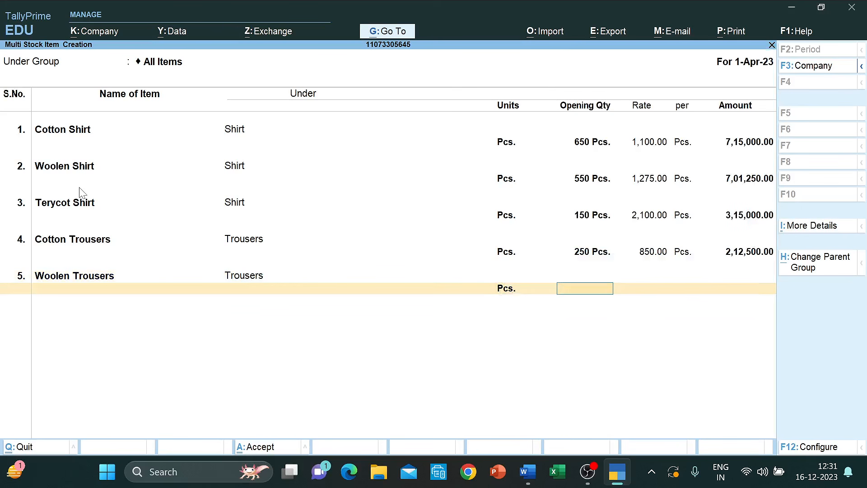
{"action": "type", "text": "100"}
{"action": "key", "text": "Return"}
{"action": "type", "text": "54"}
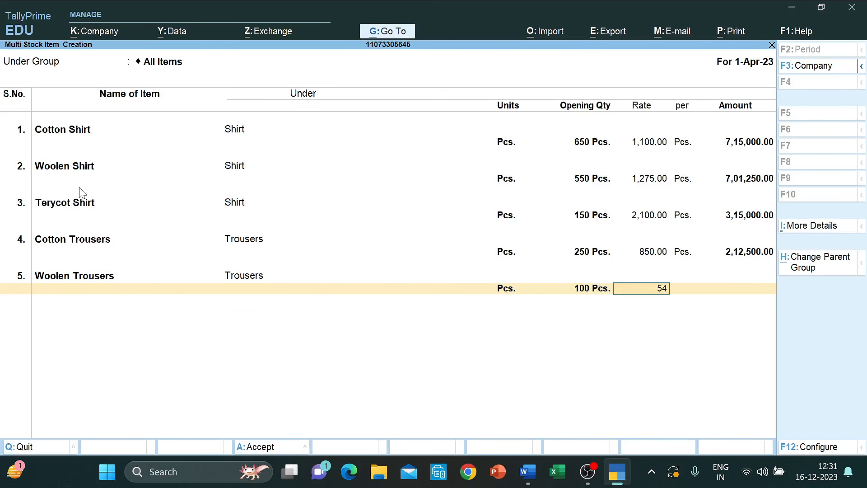
{"action": "key", "text": "BackSpace"}
{"action": "key", "text": "BackSpace"}
{"action": "type", "text": "450"}
{"action": "key", "text": "Return"}
{"action": "key", "text": "Return"}
{"action": "key", "text": "Return"}
- Add Terycot Trousers under Trousers with opening stock 100 Pcs. at 500
{"action": "key", "text": "alt+Tab"}
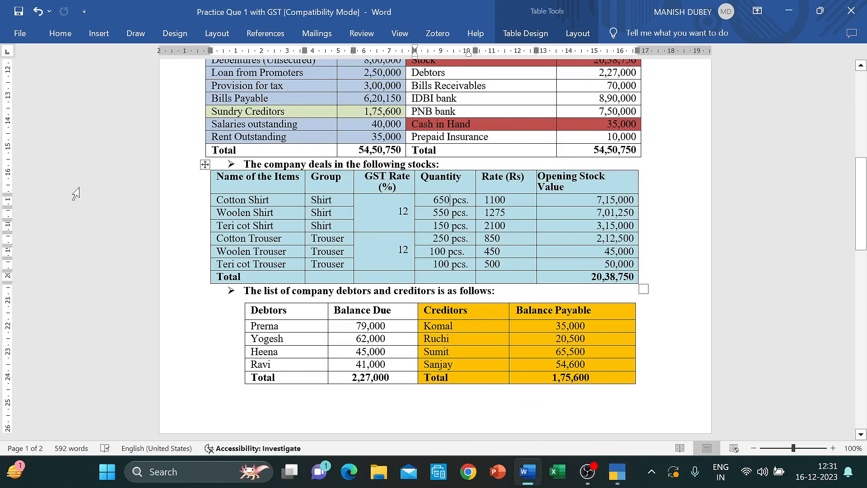
{"action": "key", "text": "alt+Tab"}
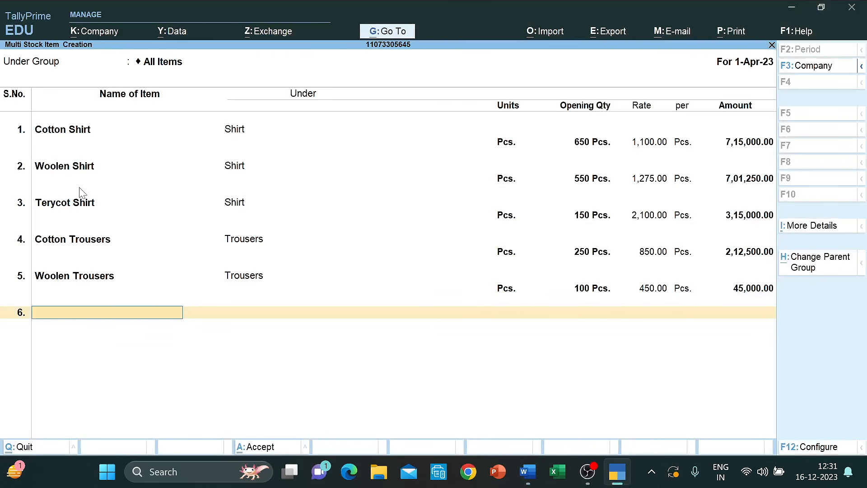
{"action": "type", "text": "Terycot Trousers"}
{"action": "key", "text": "Return"}
{"action": "type", "text": "Tr"}
{"action": "key", "text": "Return"}
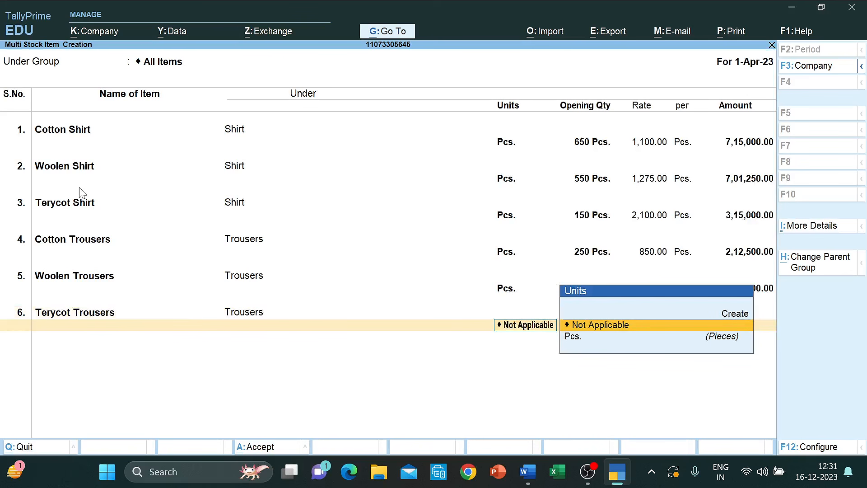
{"action": "type", "text": "P"}
{"action": "key", "text": "Return"}
{"action": "type", "text": "100"}
{"action": "key", "text": "Return"}
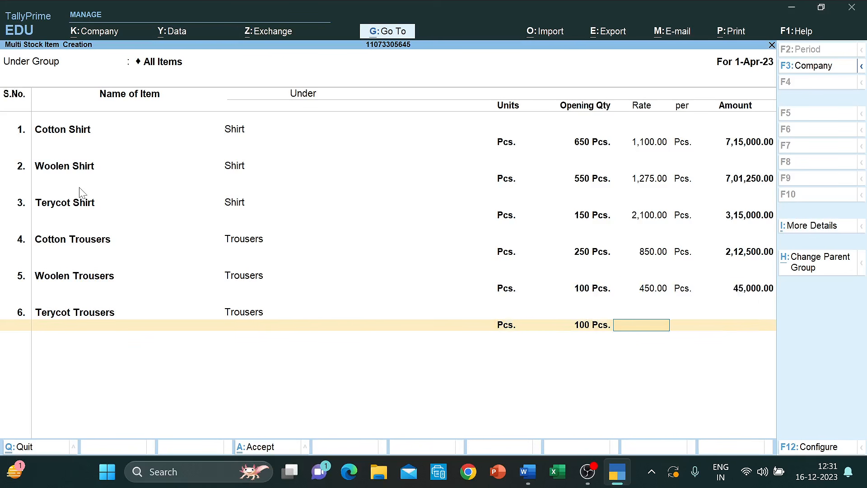
{"action": "type", "text": "500"}
{"action": "key", "text": "Return"}
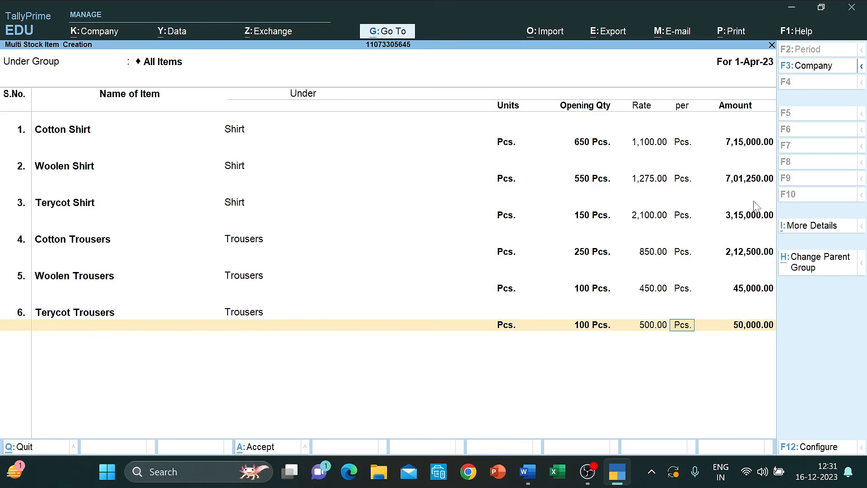
- Compare the entered trousers rows against the Word stock table
{"action": "key", "text": "alt+Tab"}
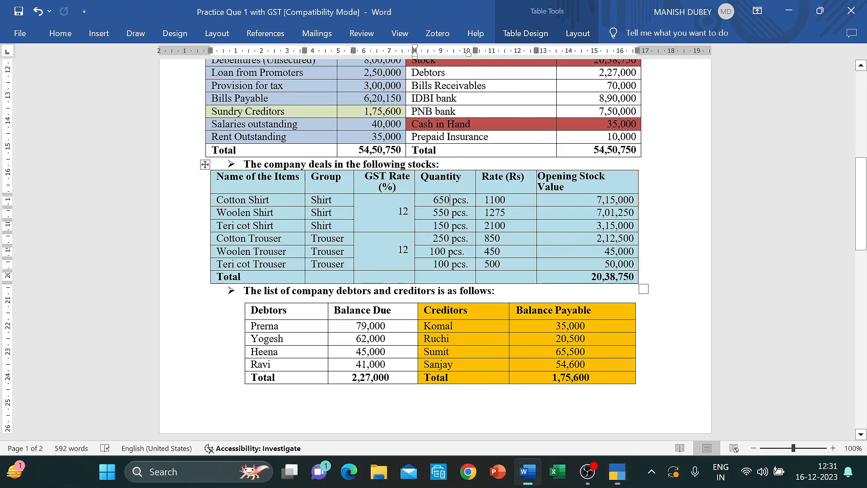
{"action": "key", "text": "alt+Tab"}
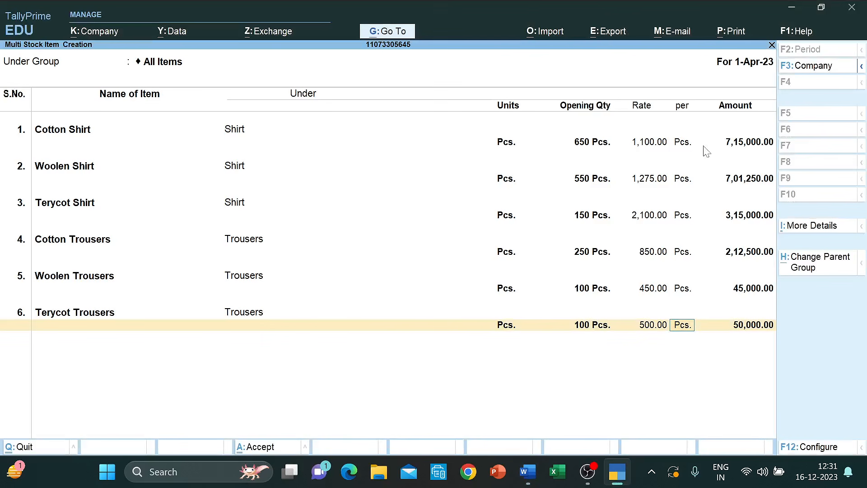
{"action": "key", "text": "alt+Tab"}
{"action": "key", "text": "alt+Tab"}
{"action": "key", "text": "alt+Tab"}
{"action": "key", "text": "alt+Tab"}
- Accept the six stock items, then view the detailed Balance Sheet showing Closing Stock 20,38,750 and 54,50,750.00 totals
{"action": "key", "text": "ctrl+a"}
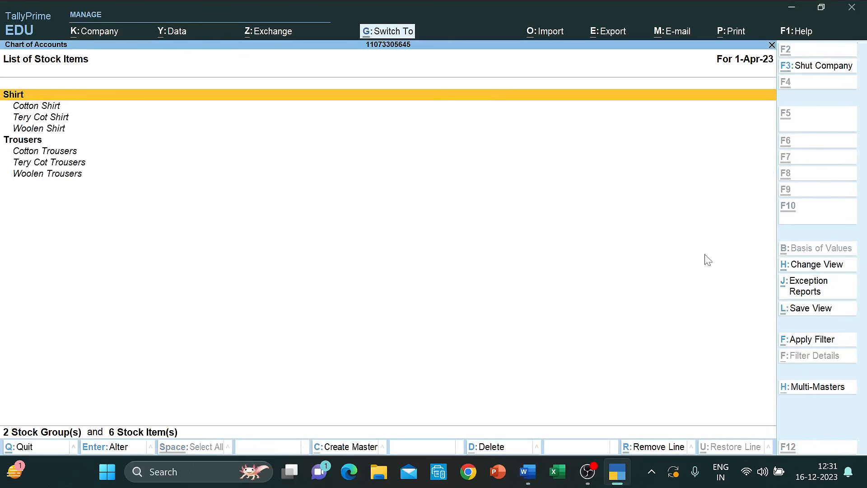
{"action": "key", "text": "Escape"}
{"action": "key", "text": "Escape"}
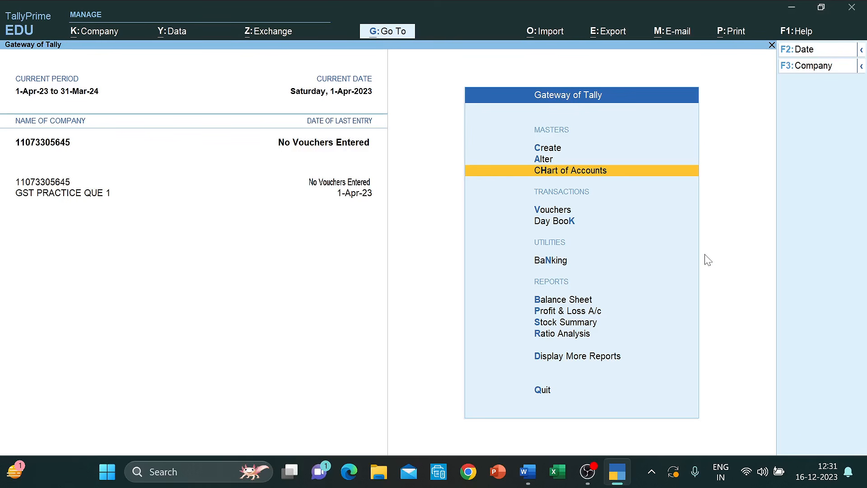
{"action": "key", "text": "Down"}
{"action": "key", "text": "Down"}
{"action": "key", "text": "Down"}
{"action": "key", "text": "Down"}
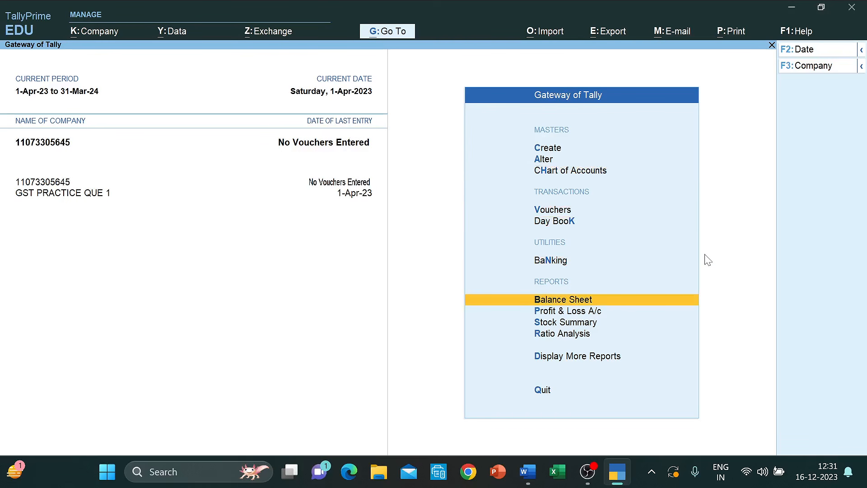
{"action": "key", "text": "Return"}
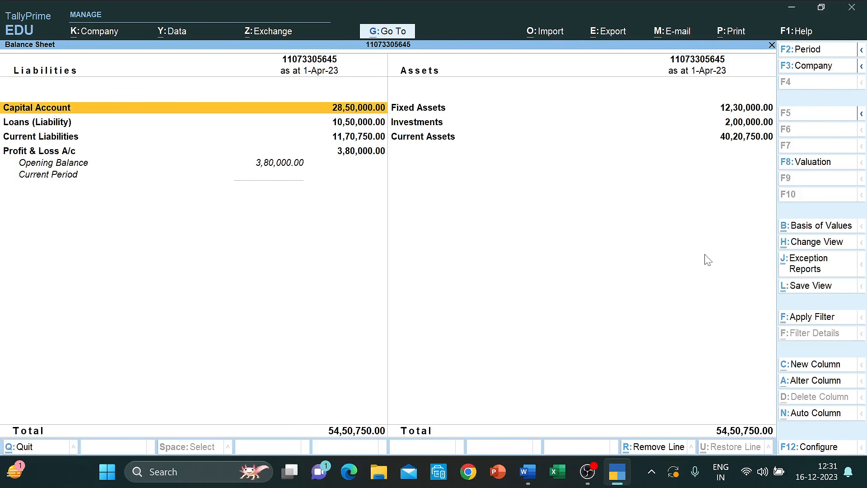
{"action": "key", "text": "alt+F5"}
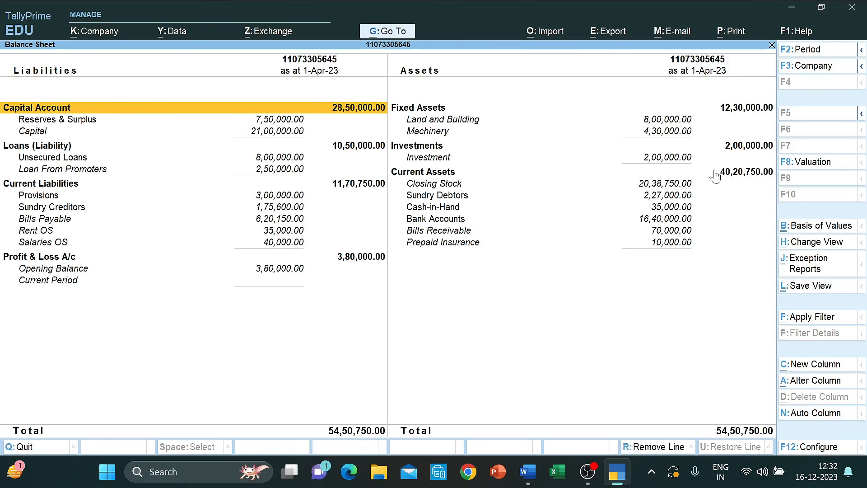
- Compare Tally's opening Balance Sheet with the balance sheet figures in the Word question
{"action": "key", "text": "alt+Tab"}
{"action": "scroll", "coordinate": [434, 248], "scroll_direction": "up", "scroll_amount": 5}
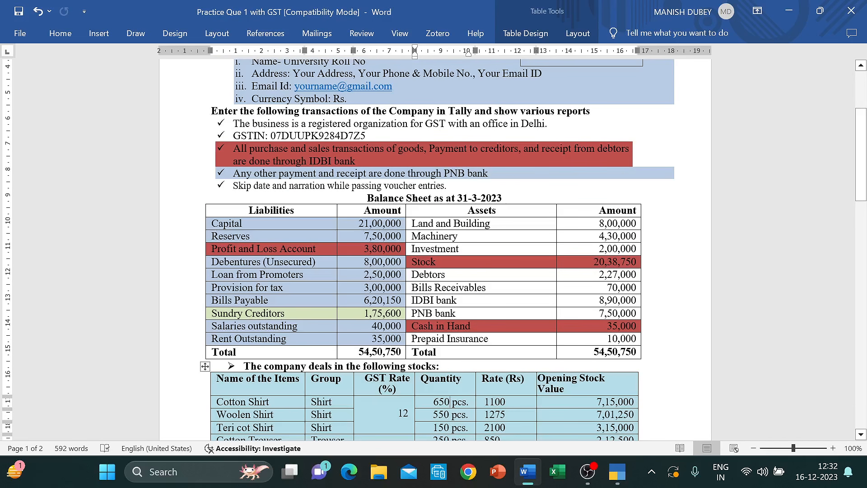
{"action": "key", "text": "alt+Tab"}
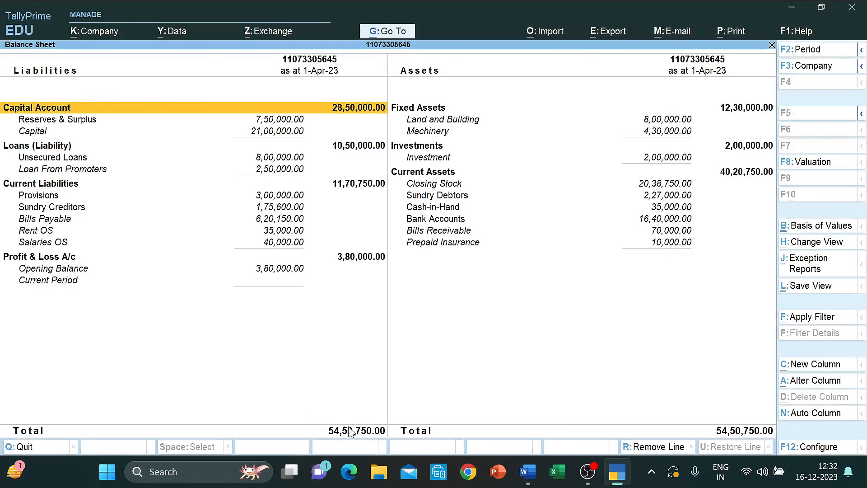
{"action": "key", "text": "alt+Tab"}
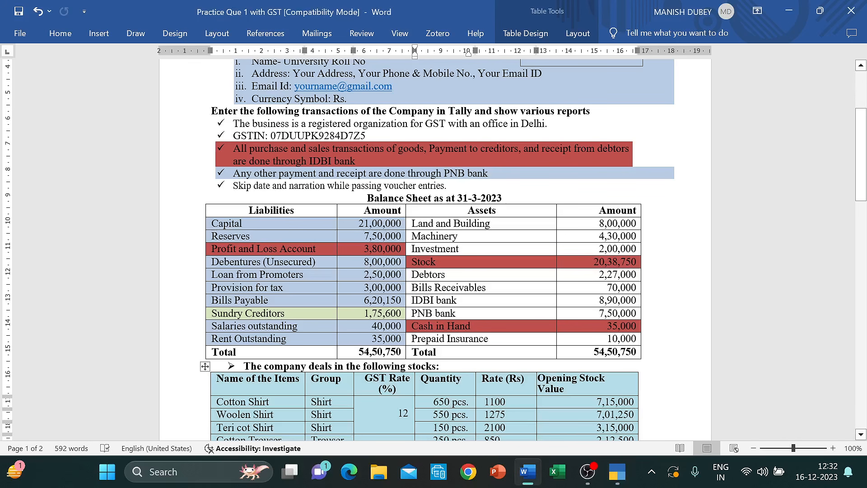
{"action": "key", "text": "alt+Tab"}
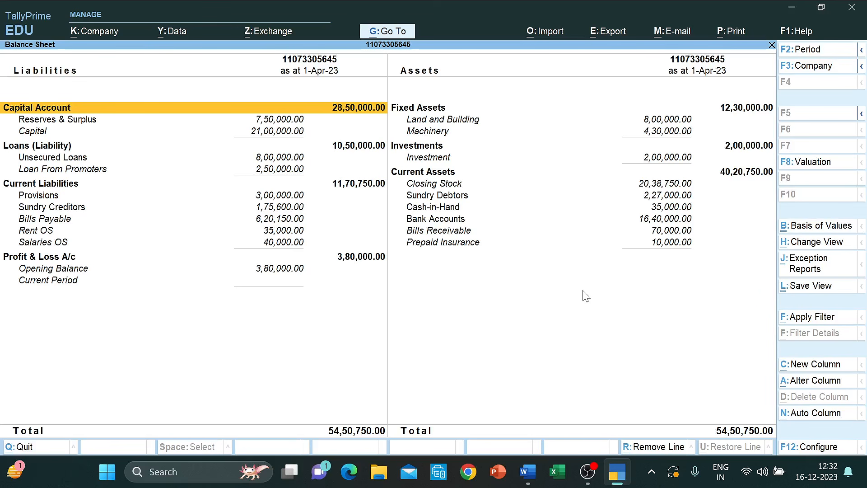
- Verify the liabilities rows down to Salaries OS and assets up to Cash-in-Hand, then close the Balance Sheet
{"action": "key", "text": "Down"}
{"action": "key", "text": "Down"}
{"action": "key", "text": "Down"}
{"action": "key", "text": "Down"}
{"action": "key", "text": "Down"}
{"action": "key", "text": "Down"}
{"action": "key", "text": "Down"}
{"action": "key", "text": "Down"}
{"action": "key", "text": "Down"}
{"action": "key", "text": "Down"}
{"action": "key", "text": "Down"}
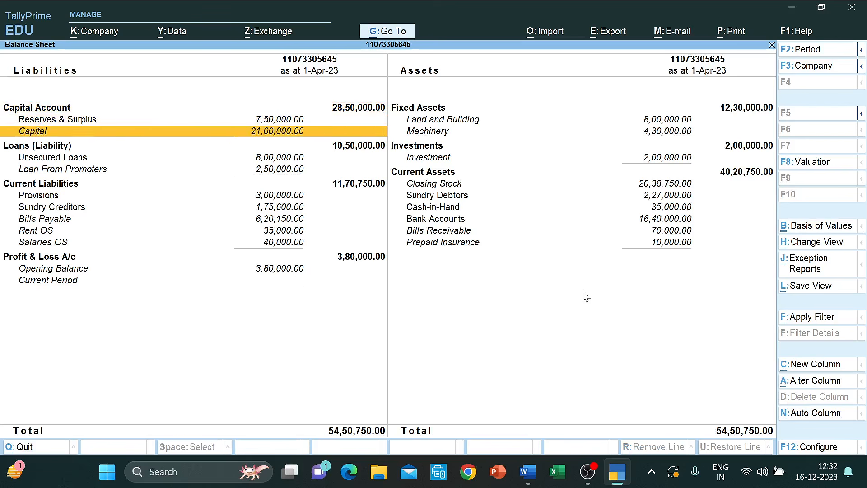
{"action": "key", "text": "Down"}
{"action": "key", "text": "Up"}
{"action": "key", "text": "Up"}
{"action": "key", "text": "Up"}
{"action": "key", "text": "Up"}
{"action": "key", "text": "Up"}
{"action": "key", "text": "Up"}
{"action": "key", "text": "Up"}
{"action": "key", "text": "Up"}
{"action": "key", "text": "Up"}
{"action": "key", "text": "Up"}
{"action": "key", "text": "Up"}
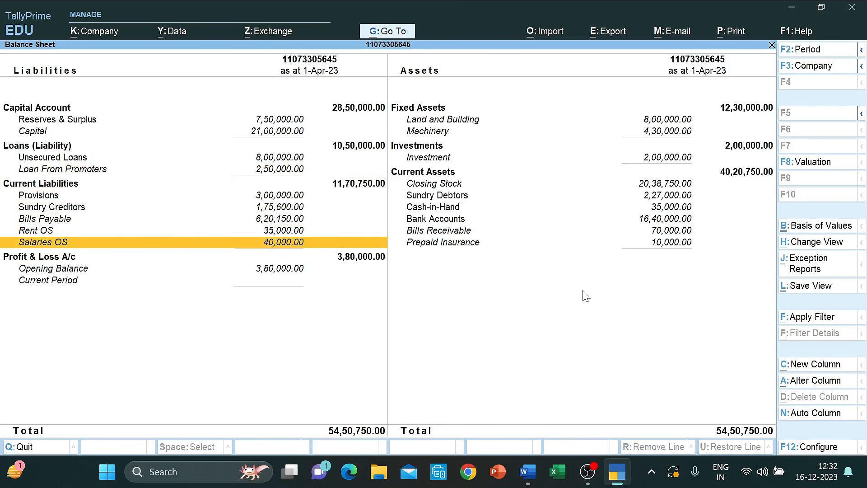
{"action": "key", "text": "Down"}
{"action": "key", "text": "Down"}
{"action": "key", "text": "Down"}
{"action": "key", "text": "Down"}
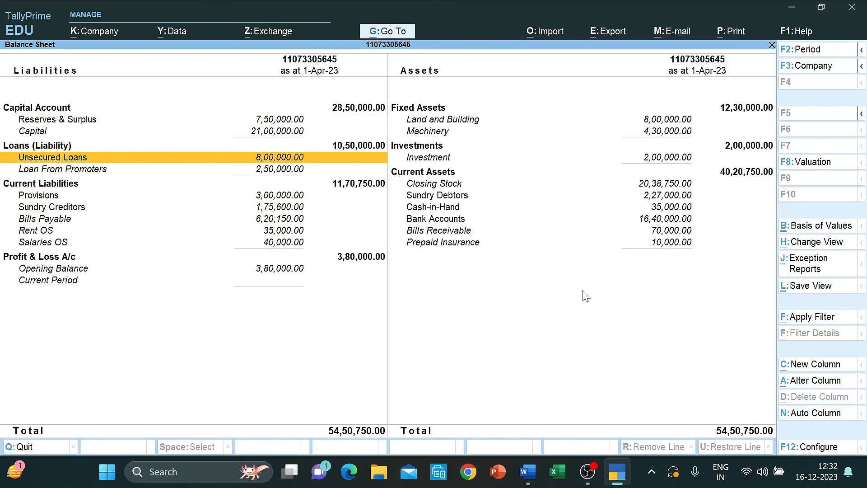
{"action": "key", "text": "Up"}
{"action": "key", "text": "Up"}
{"action": "key", "text": "Up"}
{"action": "key", "text": "Up"}
{"action": "key", "text": "Down"}
{"action": "key", "text": "Down"}
{"action": "key", "text": "Down"}
{"action": "key", "text": "Down"}
{"action": "key", "text": "Down"}
{"action": "key", "text": "Down"}
{"action": "key", "text": "Down"}
{"action": "key", "text": "Down"}
{"action": "key", "text": "Down"}
{"action": "key", "text": "Down"}
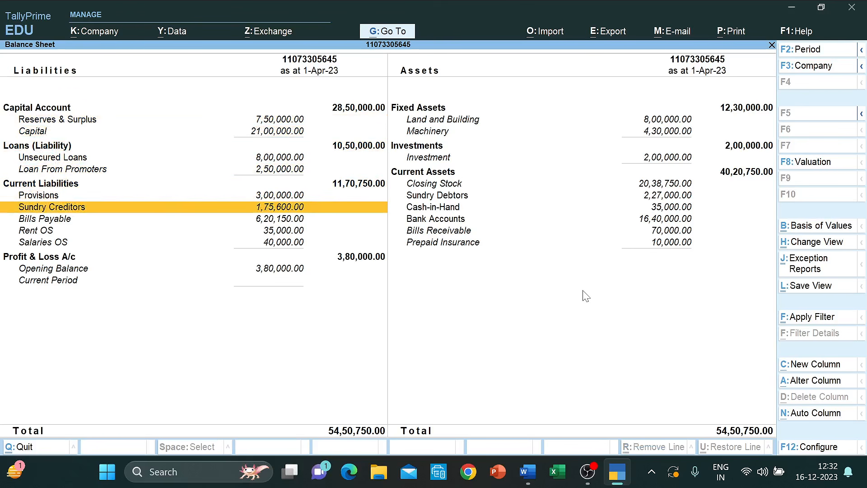
{"action": "key", "text": "Right"}
{"action": "key", "text": "Up"}
{"action": "key", "text": "Up"}
{"action": "key", "text": "Up"}
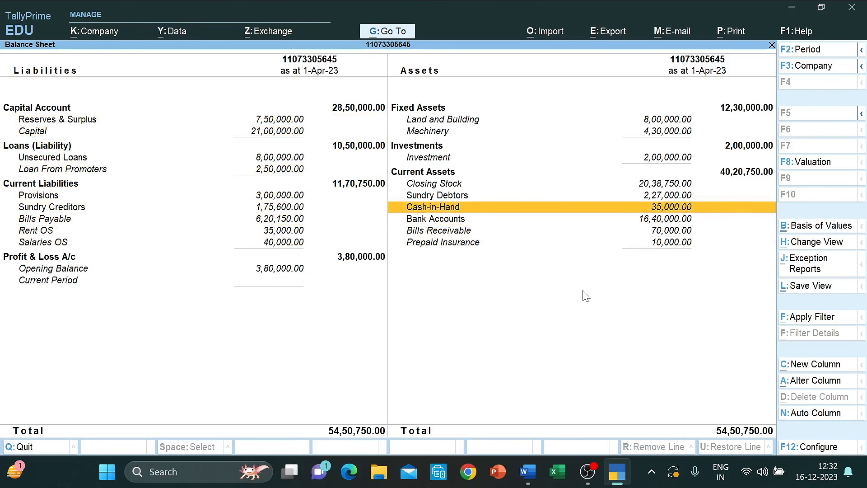
{"action": "key", "text": "Escape"}
- Scan the existing ledger names under Alter > Ledger, then switch to the Word question document
{"action": "key", "text": "Up"}
{"action": "key", "text": "Up"}
{"action": "key", "text": "Up"}
{"action": "key", "text": "Up"}
{"action": "key", "text": "Up"}
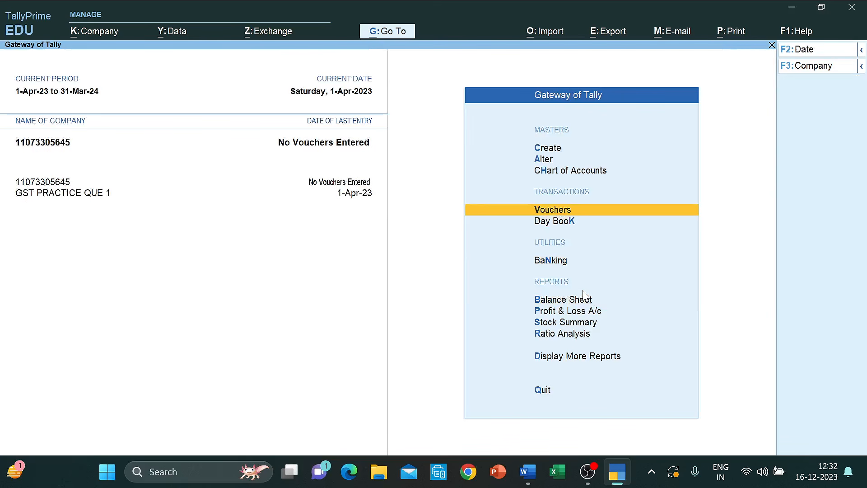
{"action": "key", "text": "Return"}
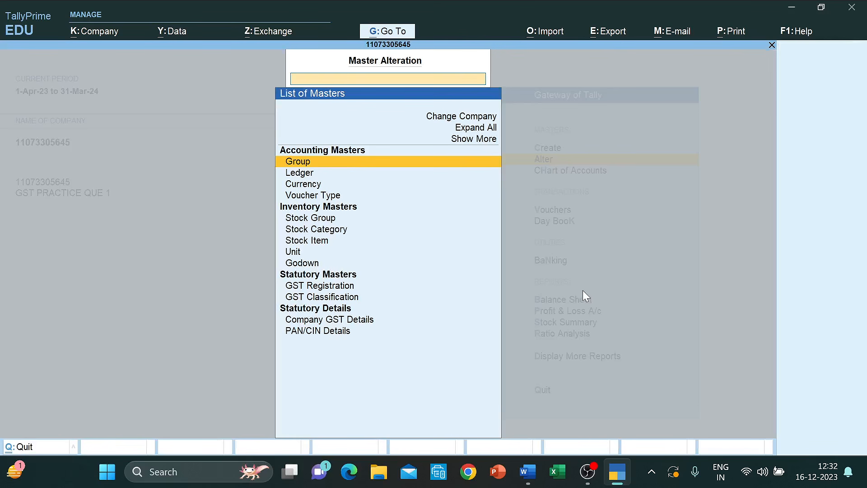
{"action": "key", "text": "Down"}
{"action": "key", "text": "Return"}
{"action": "key", "text": "Down"}
{"action": "key", "text": "Down"}
{"action": "key", "text": "Down"}
{"action": "key", "text": "Down"}
{"action": "key", "text": "Down"}
{"action": "key", "text": "Down"}
{"action": "key", "text": "Down"}
{"action": "key", "text": "Down"}
{"action": "key", "text": "Down"}
{"action": "key", "text": "Down"}
{"action": "key", "text": "Down"}
{"action": "key", "text": "Down"}
{"action": "key", "text": "Down"}
{"action": "key", "text": "Down"}
{"action": "key", "text": "Down"}
{"action": "key", "text": "Down"}
{"action": "key", "text": "Down"}
{"action": "key", "text": "Down"}
{"action": "key", "text": "Down"}
{"action": "key", "text": "Down"}
{"action": "key", "text": "Down"}
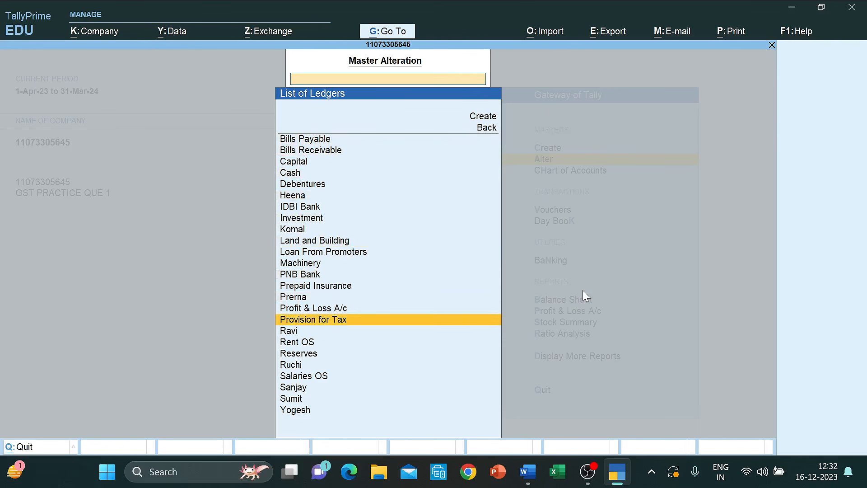
{"action": "key", "text": "Escape"}
{"action": "key", "text": "Escape"}
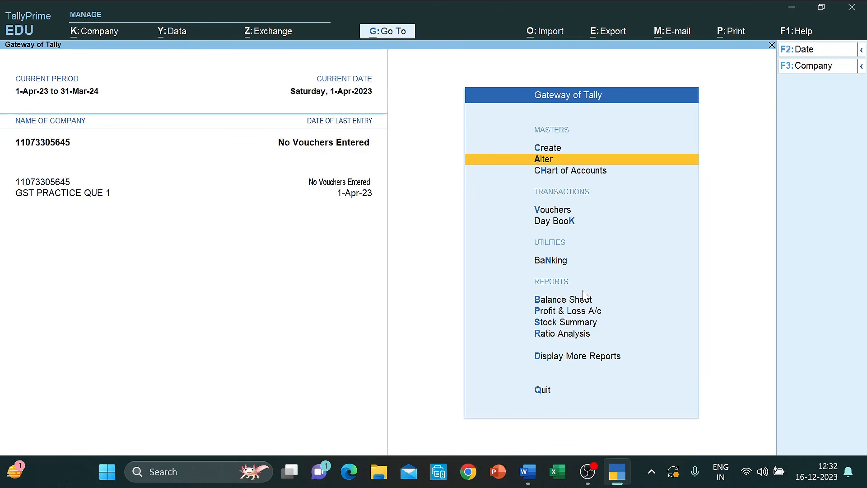
{"action": "key", "text": "alt+Tab"}
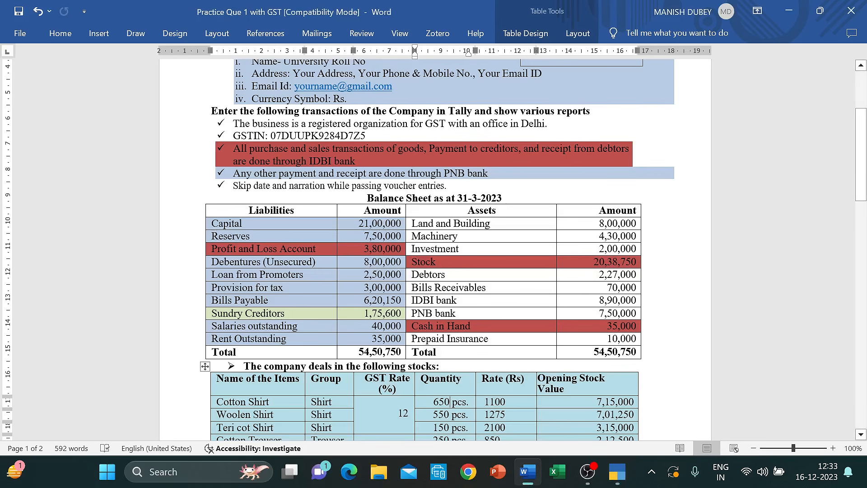
- Read the stock, debtors/creditors and Set-1 transaction tables in Word, then return to TallyPrime
{"action": "scroll", "coordinate": [433, 249], "scroll_direction": "down", "scroll_amount": 5}
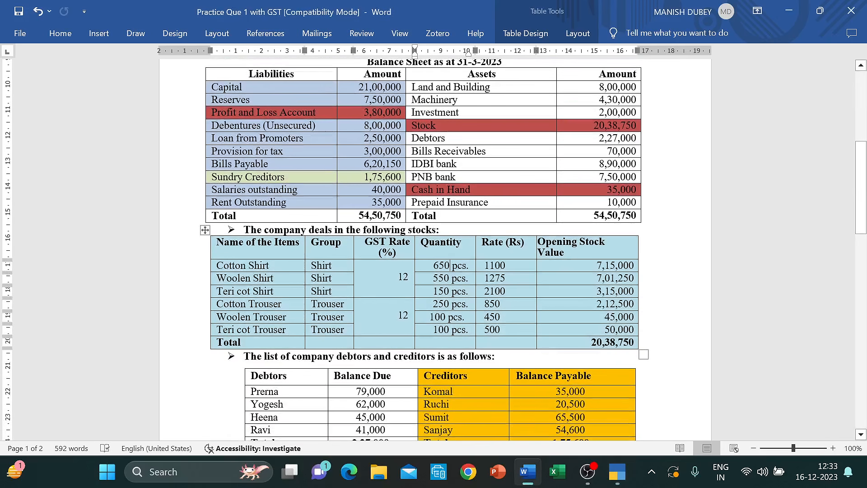
{"action": "scroll", "coordinate": [433, 248], "scroll_direction": "down", "scroll_amount": 3}
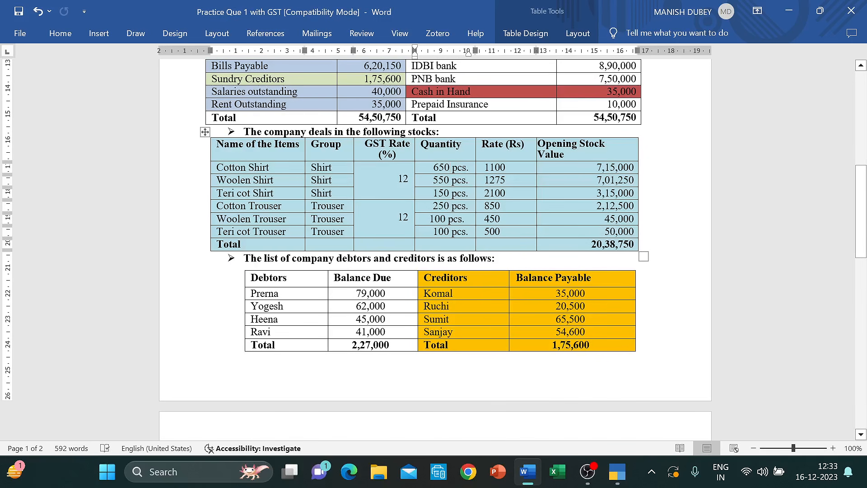
{"action": "scroll", "coordinate": [434, 248], "scroll_direction": "up", "scroll_amount": 5}
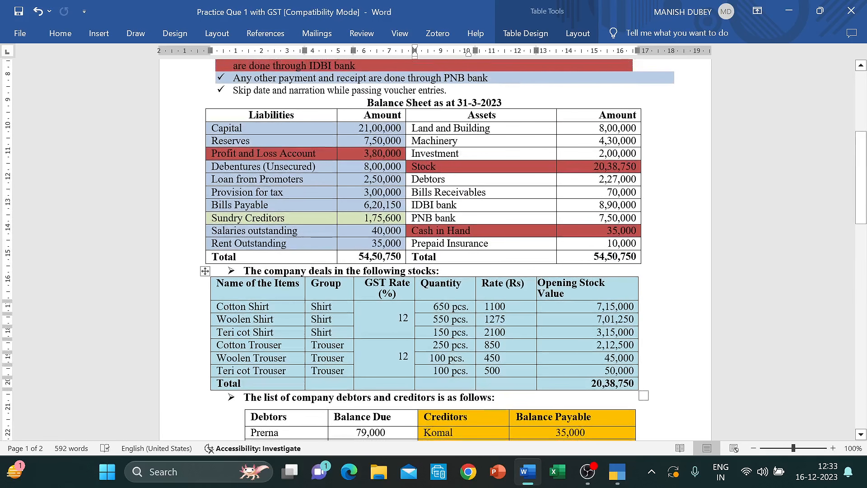
{"action": "scroll", "coordinate": [585, 296], "scroll_direction": "down", "scroll_amount": 6}
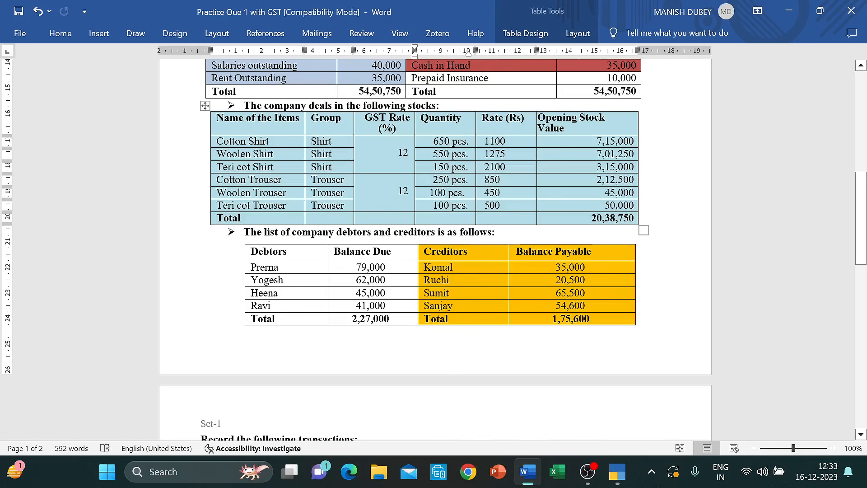
{"action": "scroll", "coordinate": [586, 295], "scroll_direction": "down", "scroll_amount": 4}
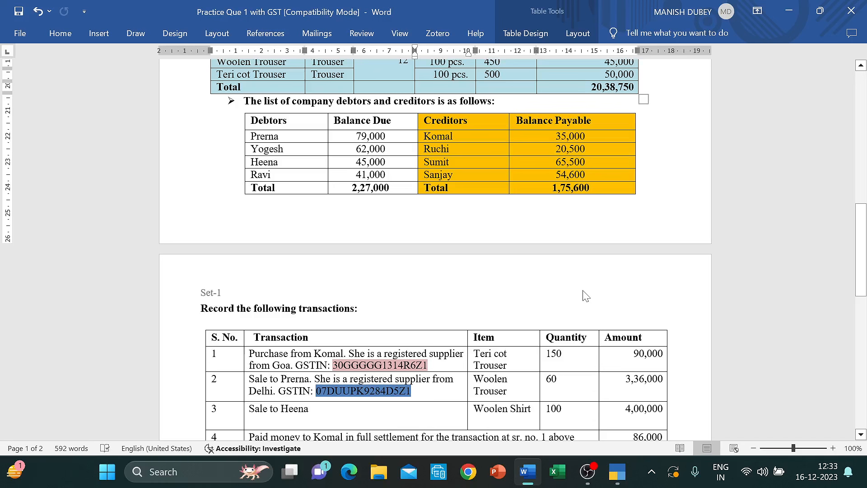
{"action": "scroll", "coordinate": [586, 295], "scroll_direction": "down", "scroll_amount": 5}
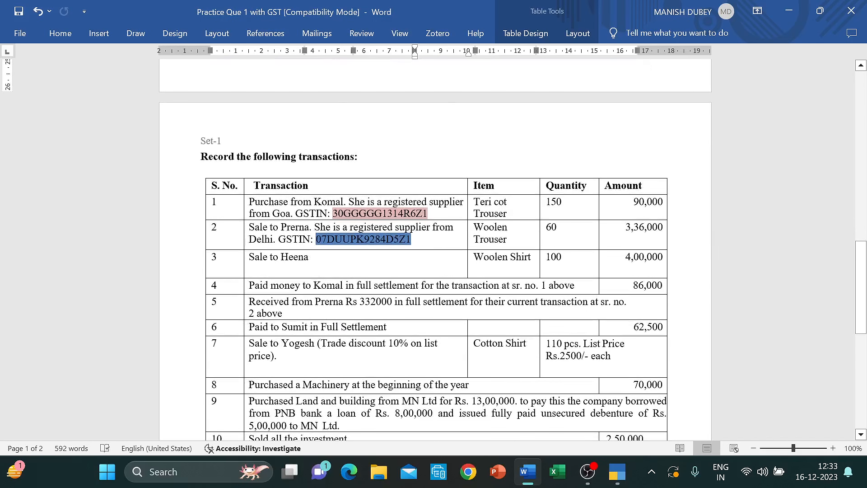
{"action": "scroll", "coordinate": [409, 232], "scroll_direction": "down", "scroll_amount": 2}
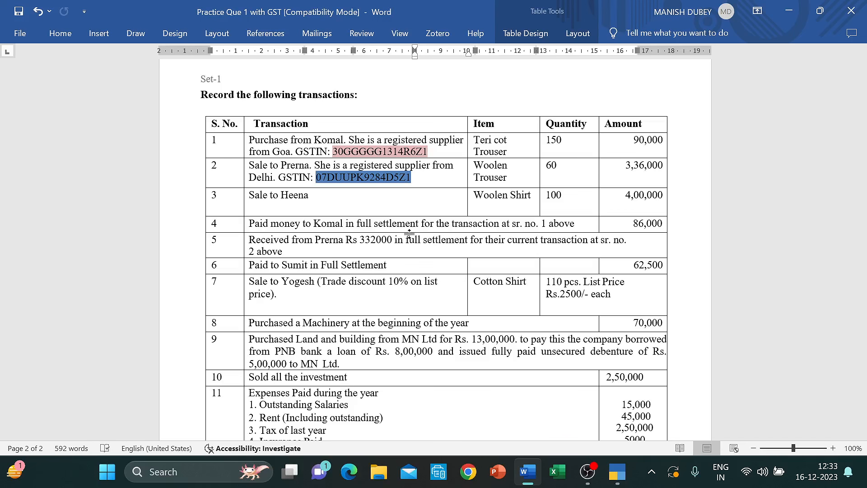
{"action": "scroll", "coordinate": [409, 233], "scroll_direction": "down", "scroll_amount": 9}
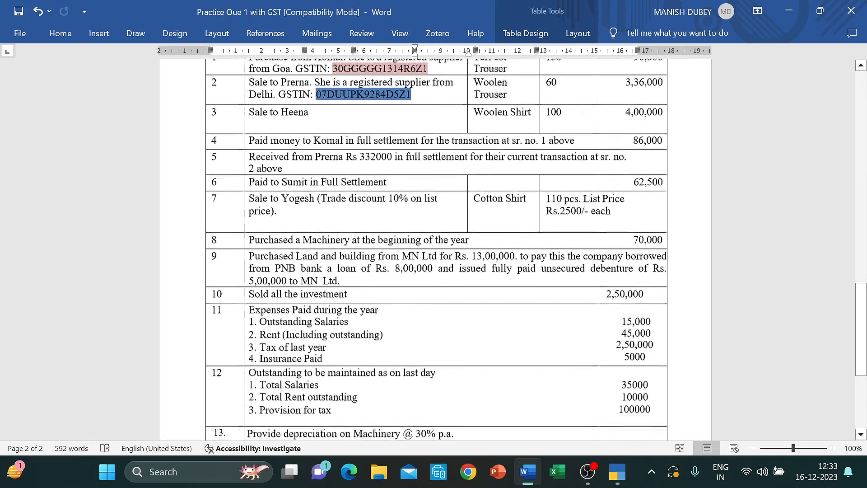
{"action": "scroll", "coordinate": [409, 233], "scroll_direction": "up", "scroll_amount": 9}
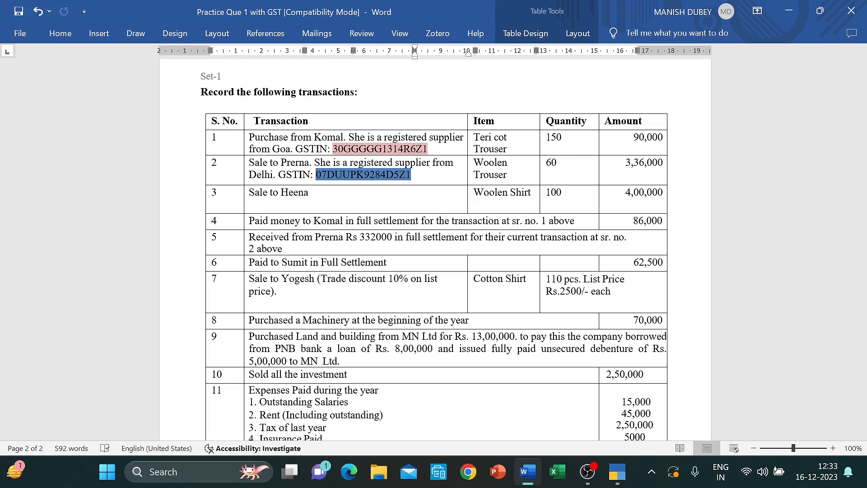
{"action": "scroll", "coordinate": [433, 250], "scroll_direction": "down", "scroll_amount": 2}
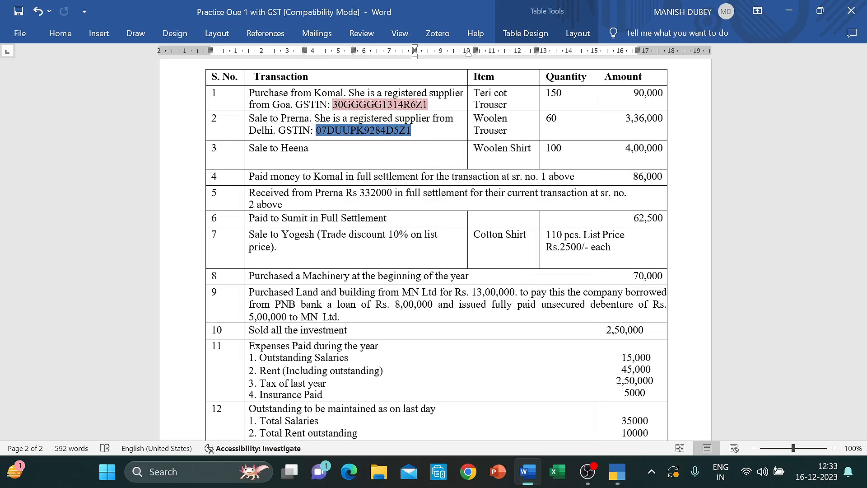
{"action": "scroll", "coordinate": [535, 250], "scroll_direction": "up", "scroll_amount": 1}
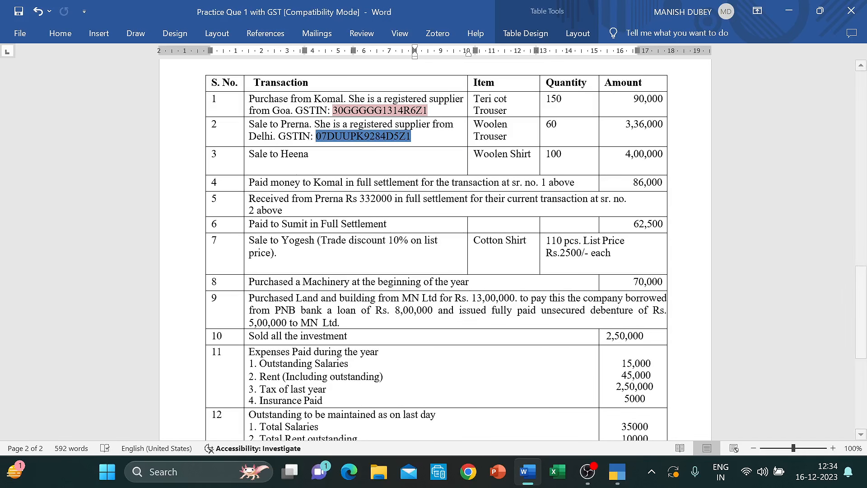
{"action": "key", "text": "alt+Tab"}
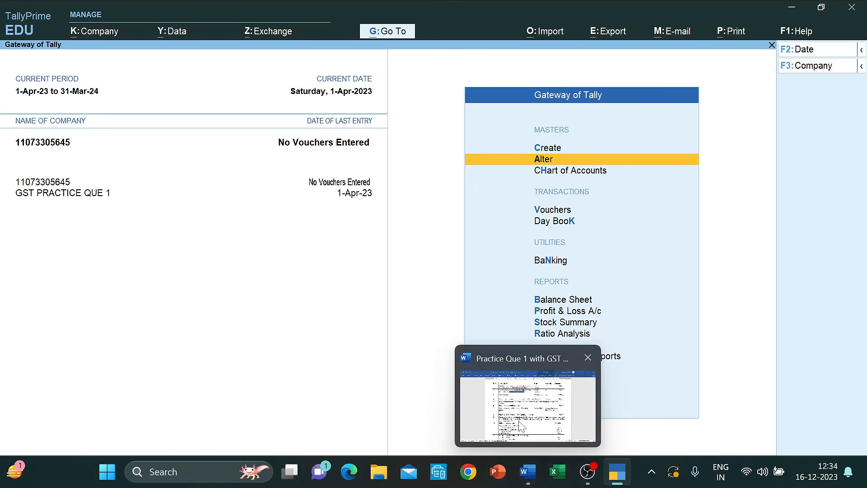
- Read the first two transaction descriptions in the Word table, then return to TallyPrime
{"action": "left_click", "coordinate": [519, 423]}
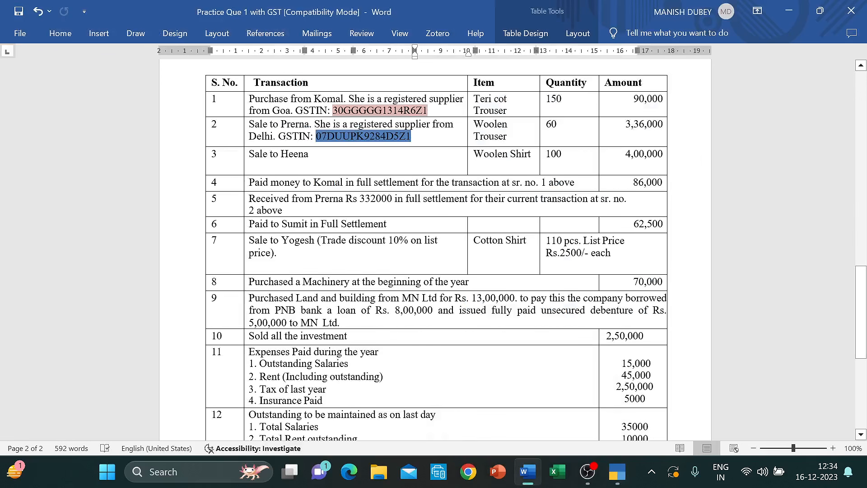
{"action": "left_click_drag", "start_coordinate": [411, 136], "coordinate": [248, 99]}
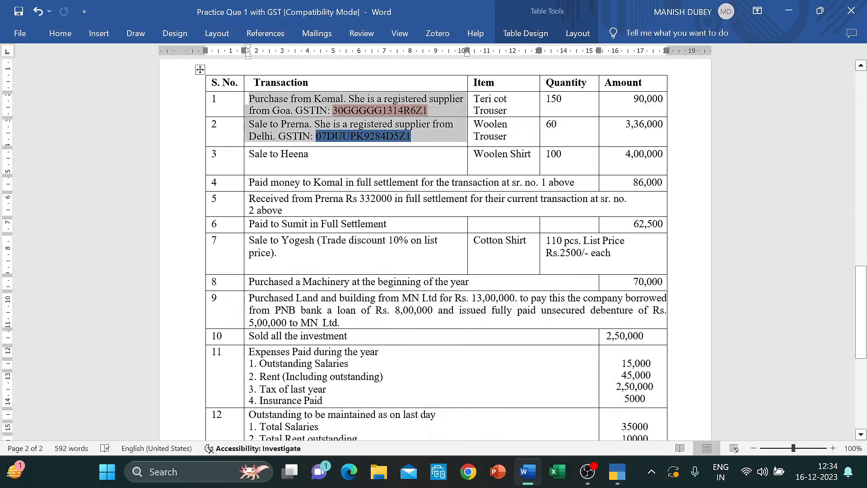
{"action": "left_click", "coordinate": [423, 129]}
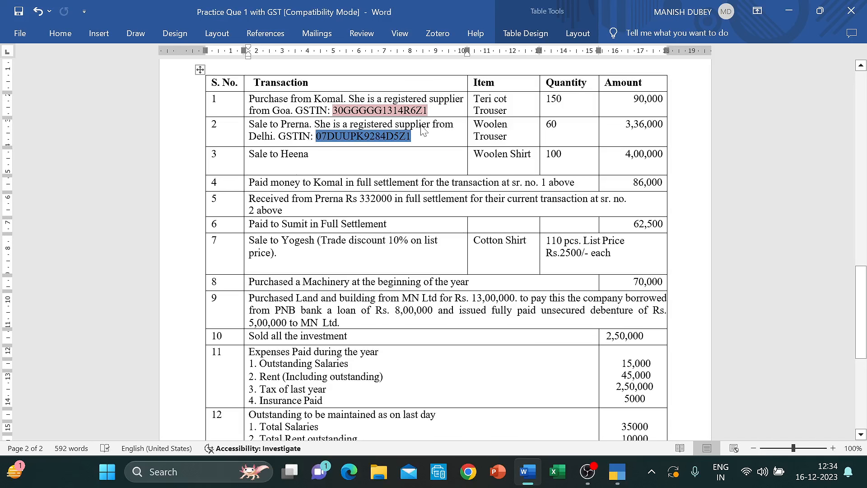
{"action": "key", "text": "alt+Tab"}
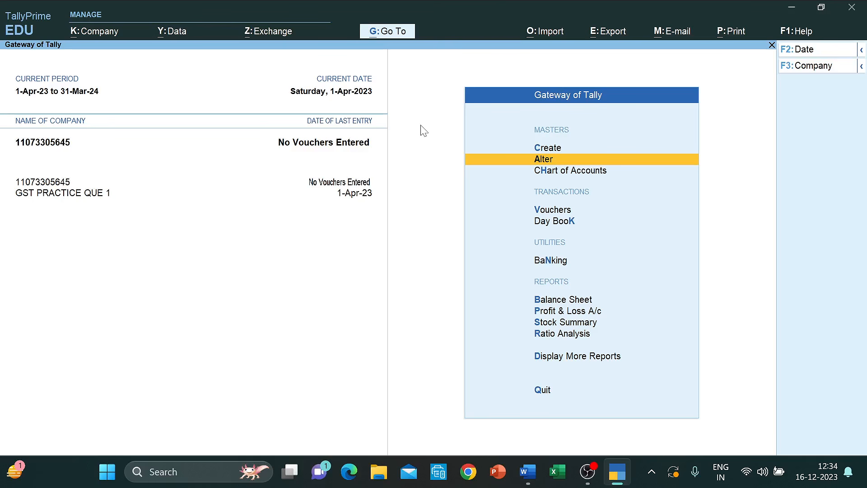
{"action": "key", "text": "Up"}
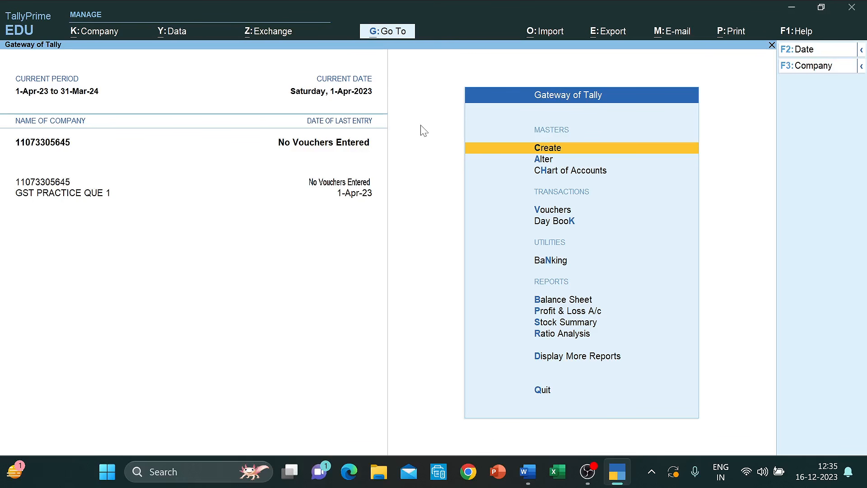
- Check further down the Word transaction list and come back to the Gateway of Tally
{"action": "key", "text": "alt+Tab"}
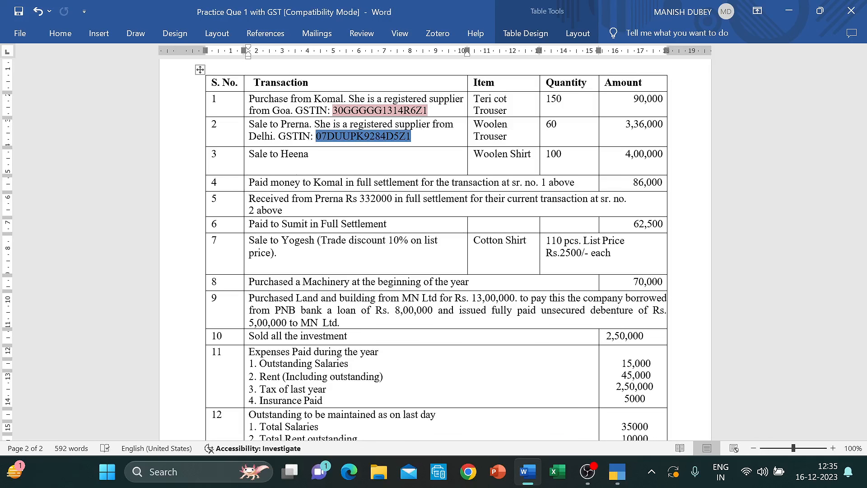
{"action": "scroll", "coordinate": [433, 248], "scroll_direction": "down", "scroll_amount": 6}
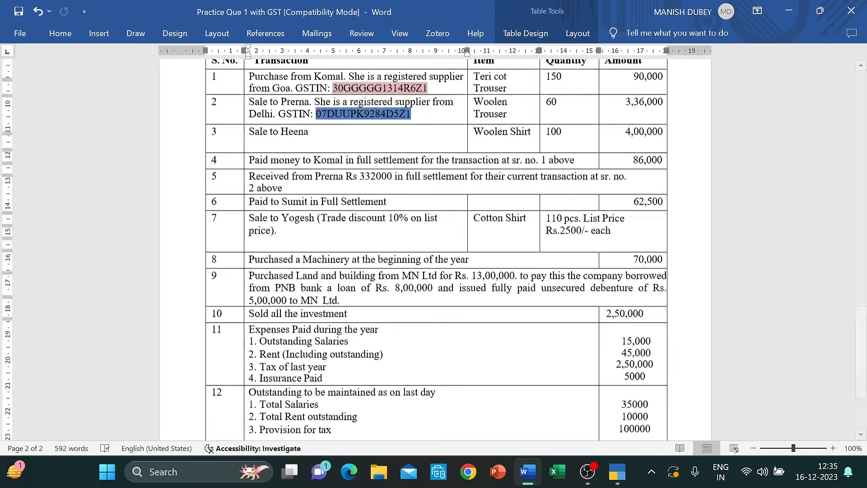
{"action": "key", "text": "alt+Tab"}
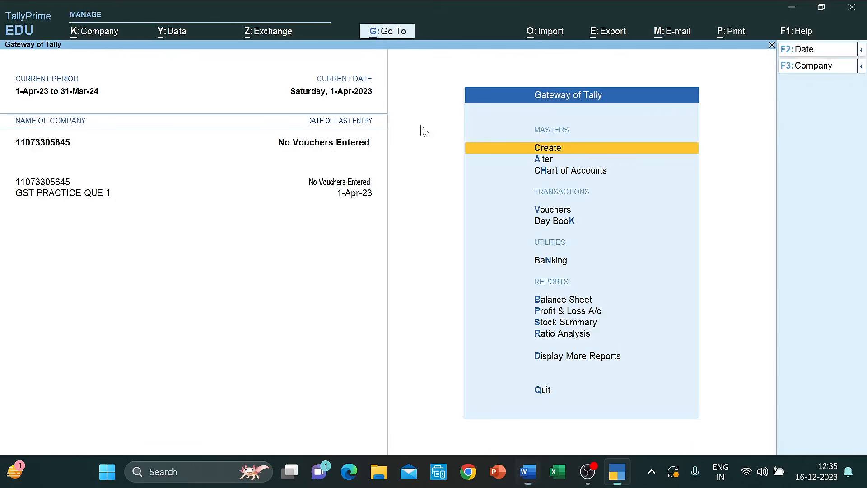
{"action": "key", "text": "Down"}
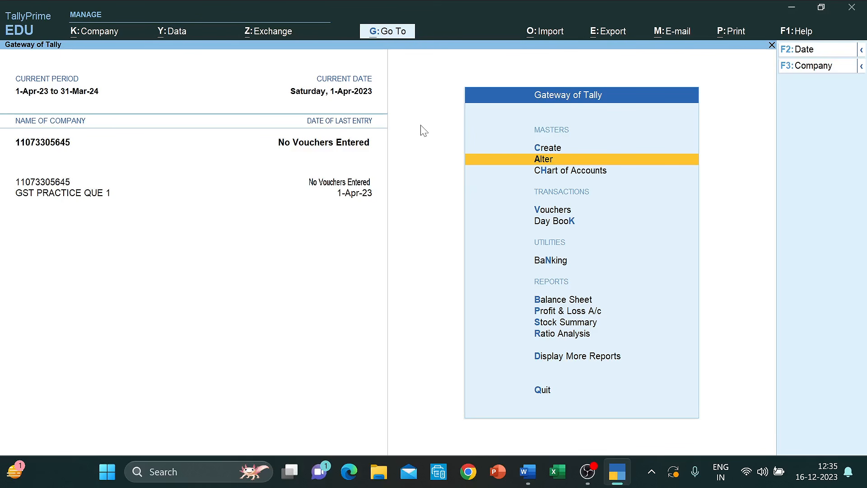
- Create a new ledger named IGST under Duties & Taxes
{"action": "key", "text": "Up"}
{"action": "key", "text": "Return"}
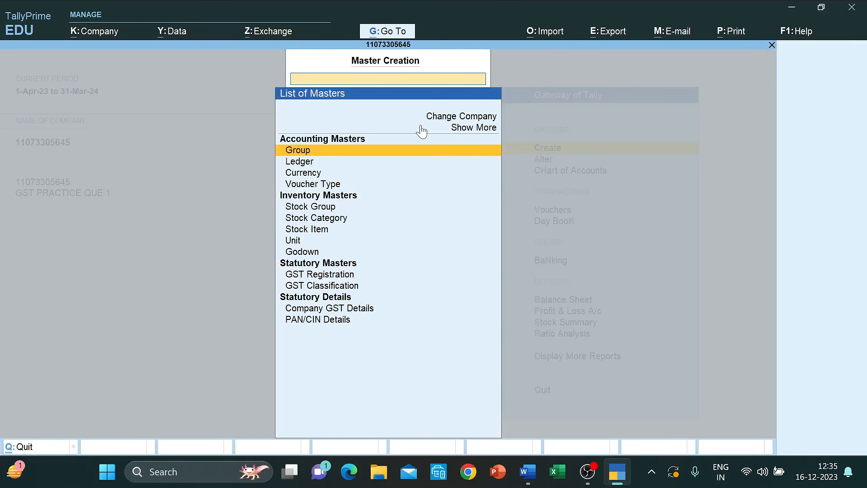
{"action": "key", "text": "Down"}
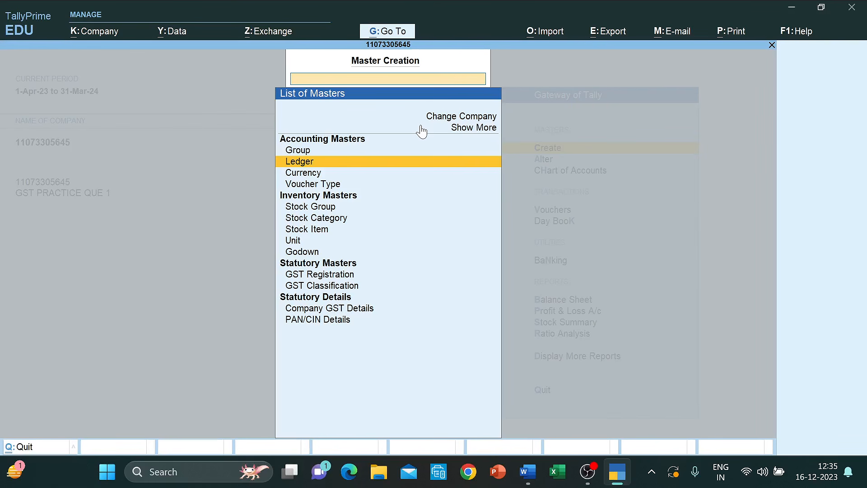
{"action": "key", "text": "Return"}
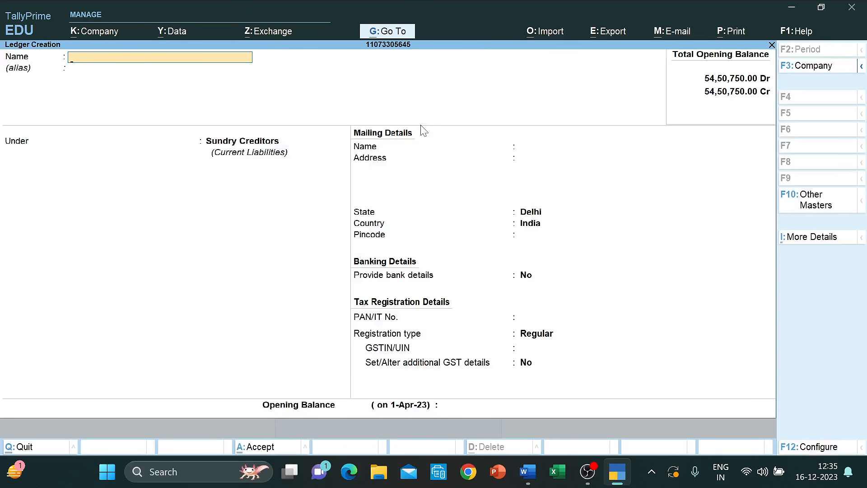
{"action": "type", "text": "IGST"}
{"action": "key", "text": "Return"}
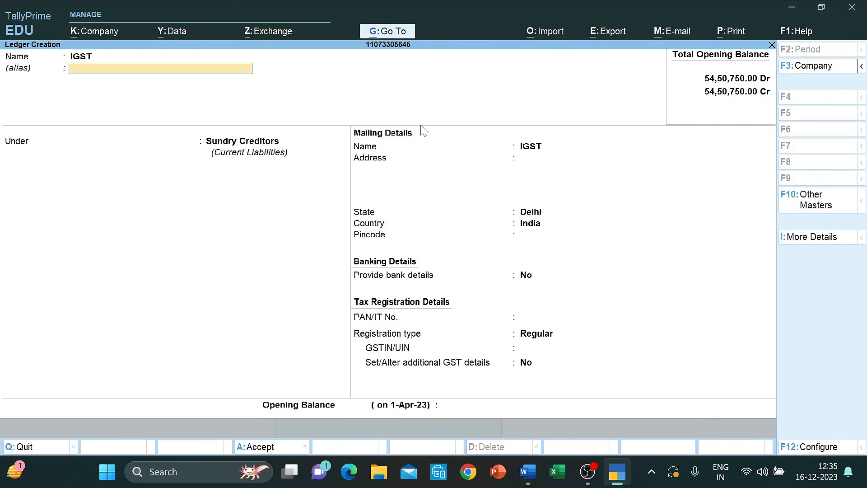
{"action": "key", "text": "Return"}
{"action": "type", "text": "DUT"}
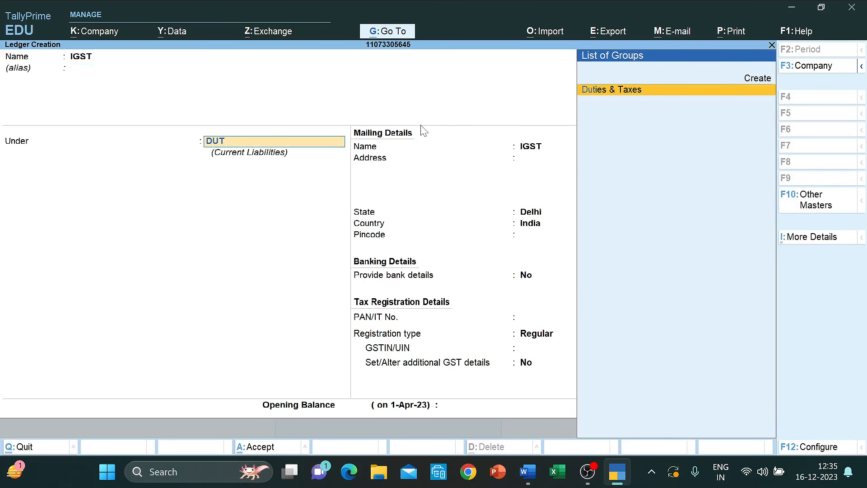
{"action": "key", "text": "Return"}
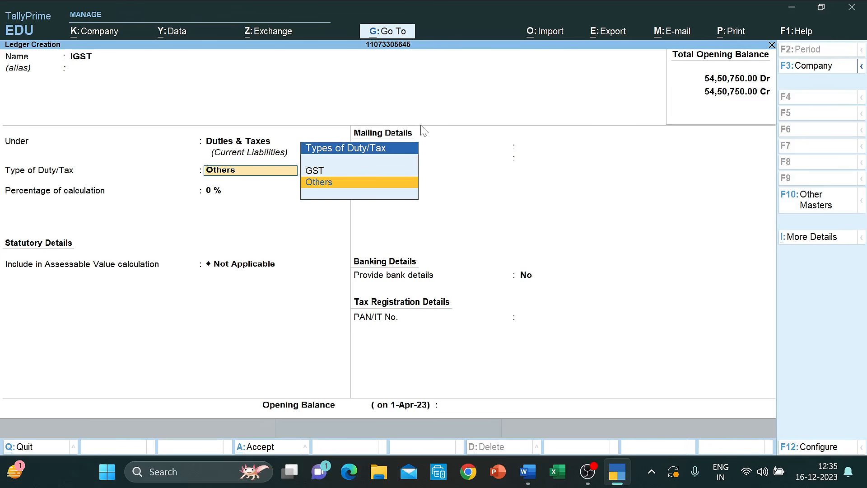
- Set the IGST ledger to GST type, IGST tax at 12% with normal rounding, and save it
{"action": "key", "text": "Up"}
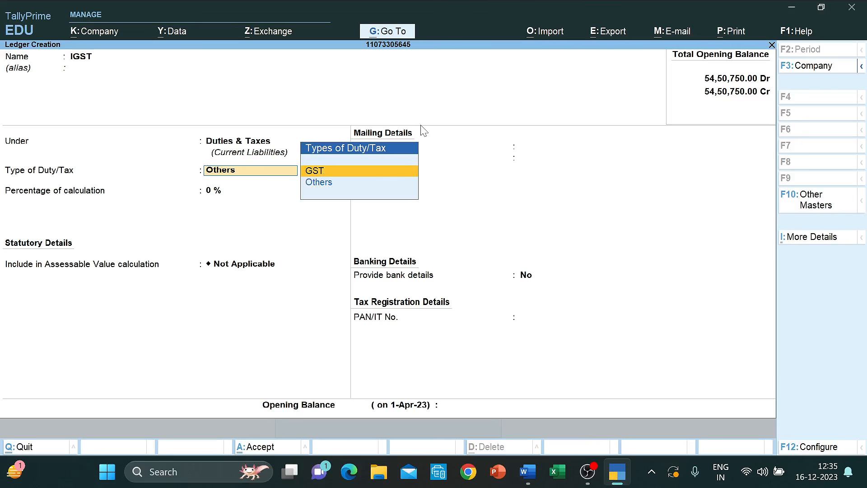
{"action": "key", "text": "Return"}
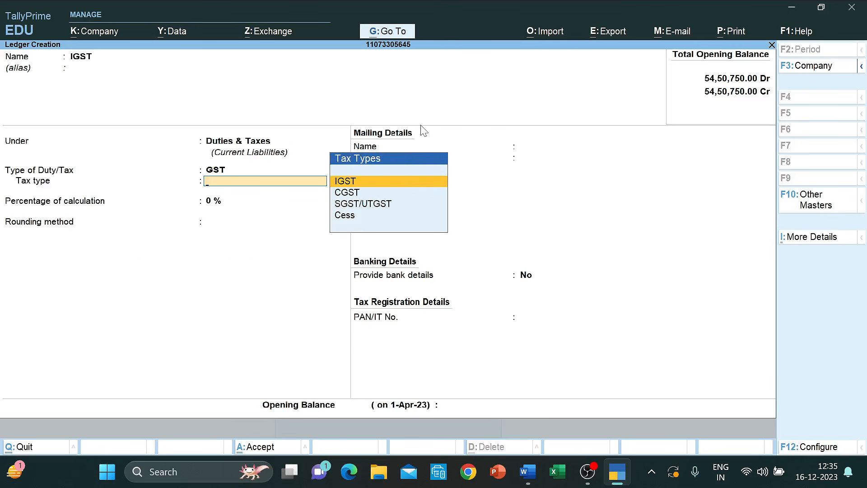
{"action": "key", "text": "Down"}
{"action": "key", "text": "Down"}
{"action": "key", "text": "Down"}
{"action": "key", "text": "Up"}
{"action": "key", "text": "Up"}
{"action": "key", "text": "Up"}
{"action": "key", "text": "Return"}
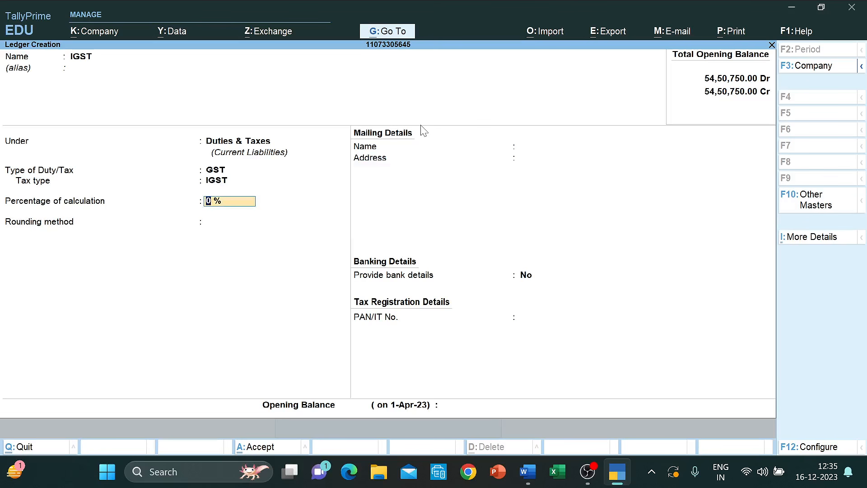
{"action": "type", "text": "12"}
{"action": "key", "text": "Return"}
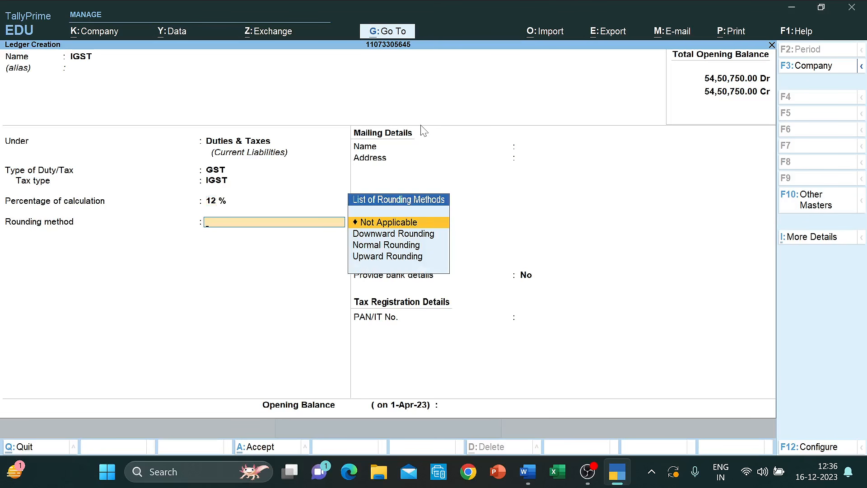
{"action": "key", "text": "Down"}
{"action": "key", "text": "Down"}
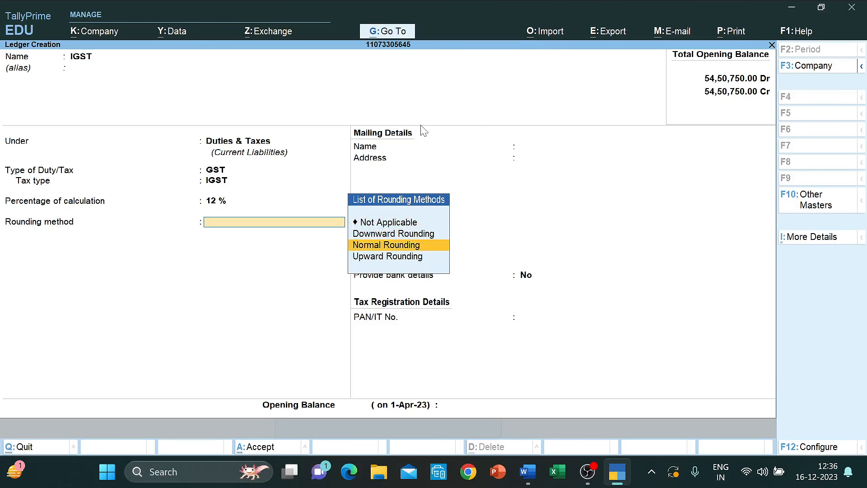
{"action": "key", "text": "Return"}
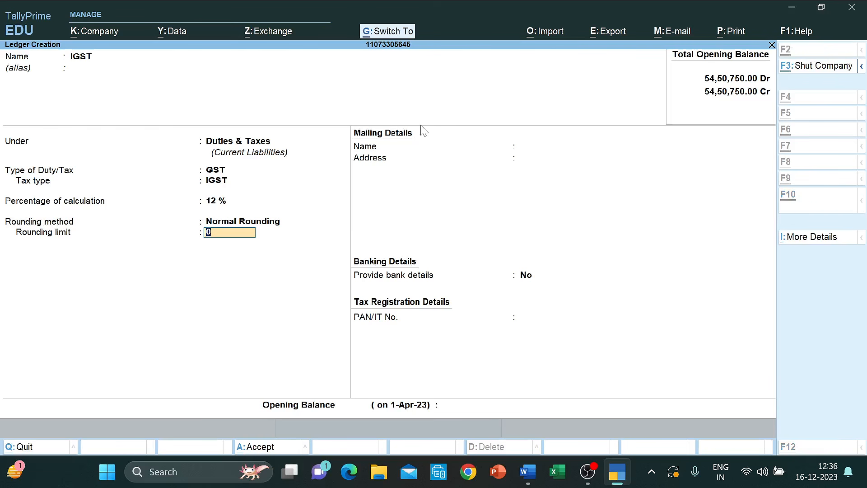
{"action": "key", "text": "ctrl+a"}
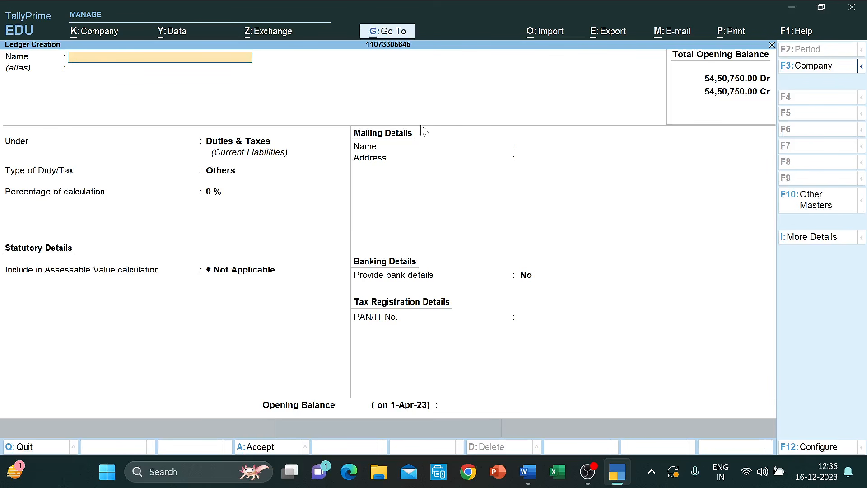
- Create an SGST ledger under Duties & Taxes: GST, SGST/UTGST at 6%, normal rounding
{"action": "type", "text": "SGST"}
{"action": "key", "text": "Return"}
{"action": "key", "text": "Return"}
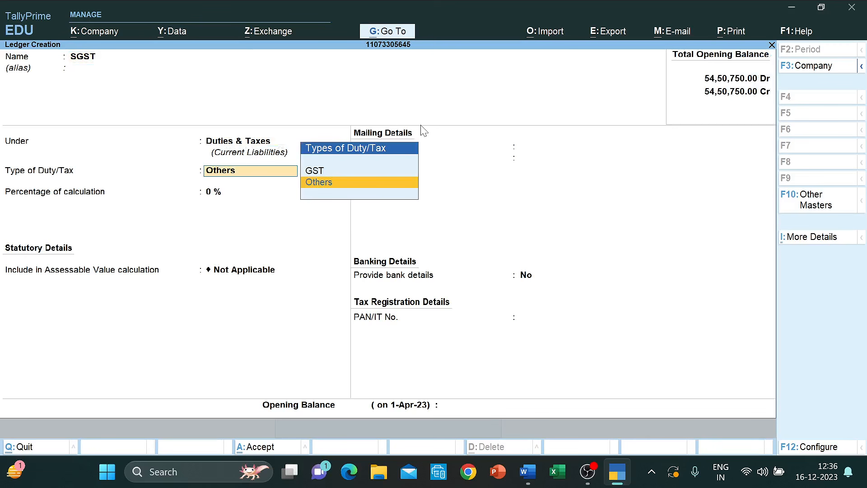
{"action": "key", "text": "Up"}
{"action": "key", "text": "Return"}
{"action": "key", "text": "Down"}
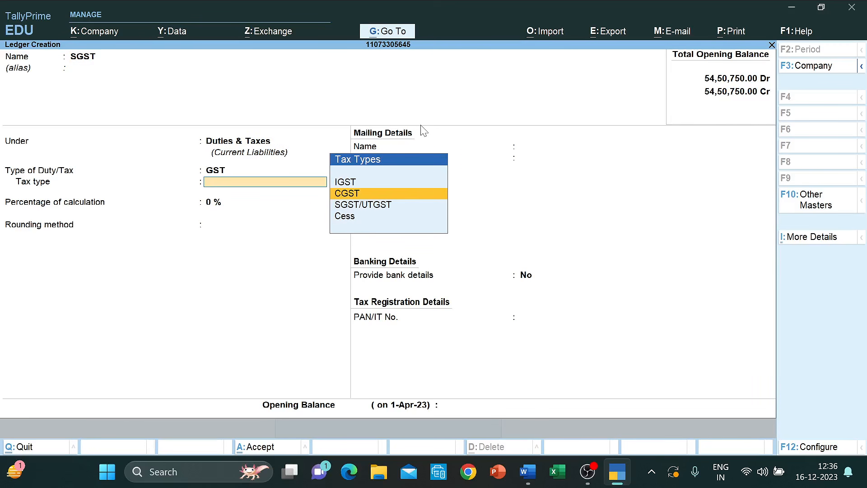
{"action": "key", "text": "Down"}
{"action": "key", "text": "Return"}
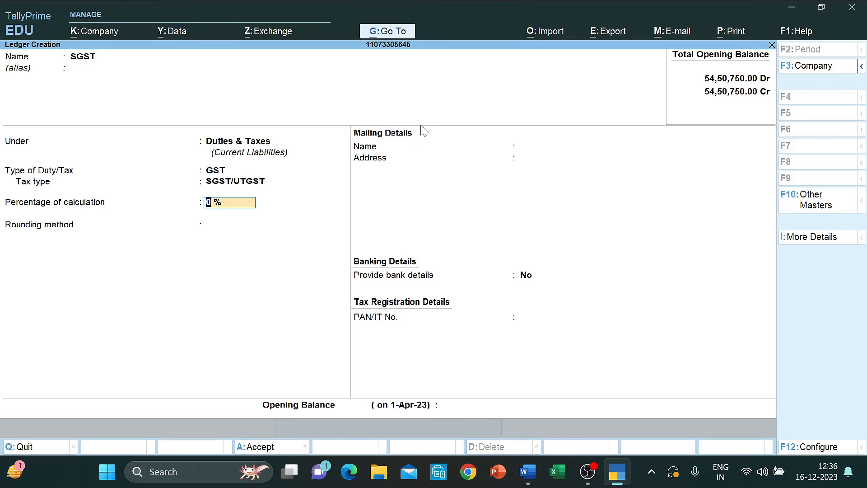
{"action": "type", "text": "6"}
{"action": "key", "text": "Return"}
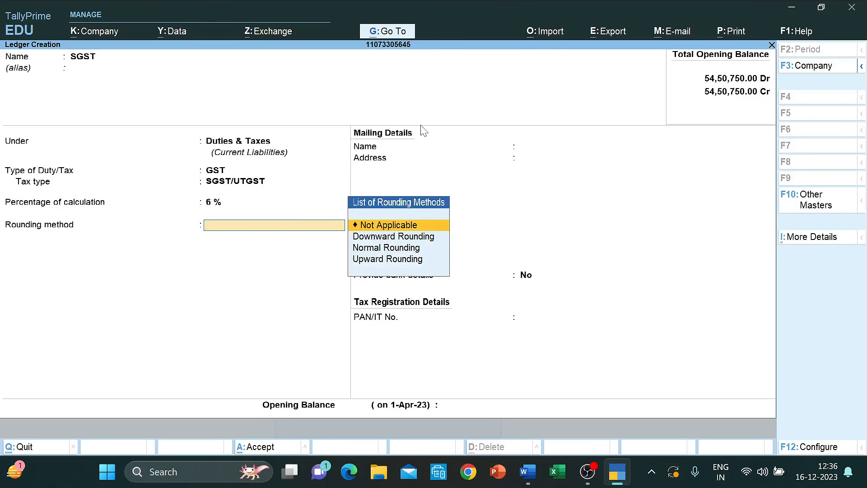
{"action": "key", "text": "Down"}
{"action": "key", "text": "Down"}
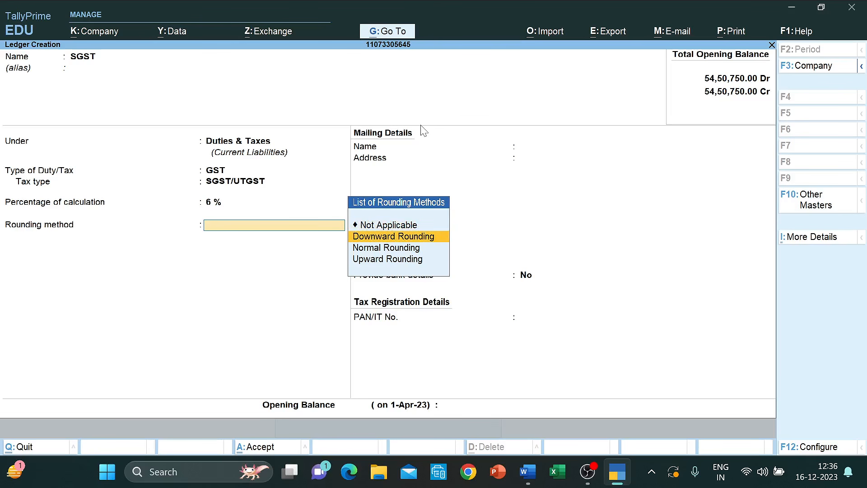
{"action": "key", "text": "Return"}
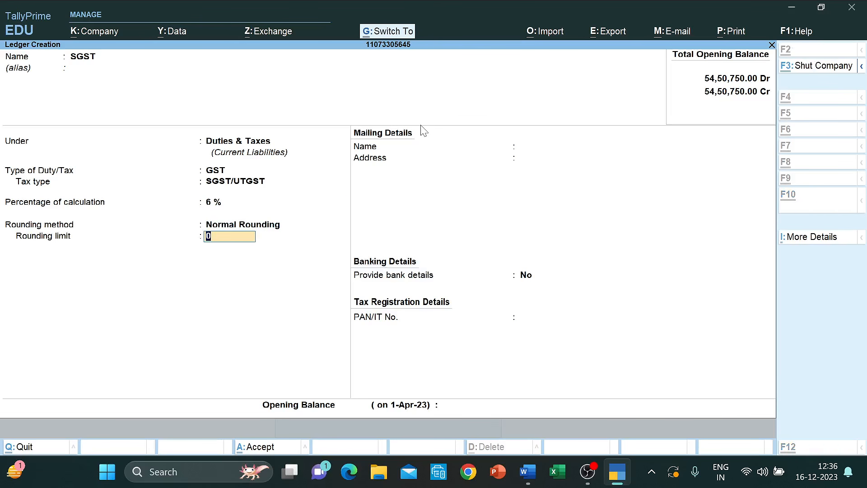
{"action": "key", "text": "ctrl+a"}
- Create a CGST ledger: GST, CGST at 6%, normal rounding, then close the ledger form
{"action": "type", "text": "CGST"}
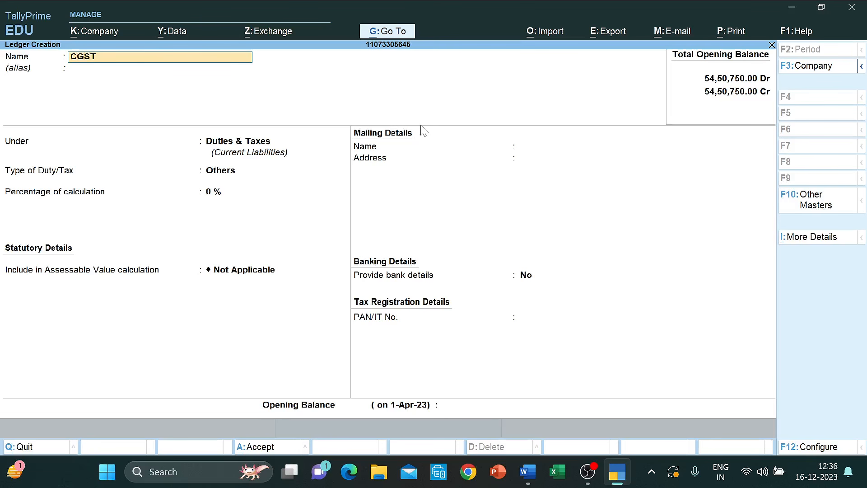
{"action": "key", "text": "Return"}
{"action": "key", "text": "Return"}
{"action": "key", "text": "Return"}
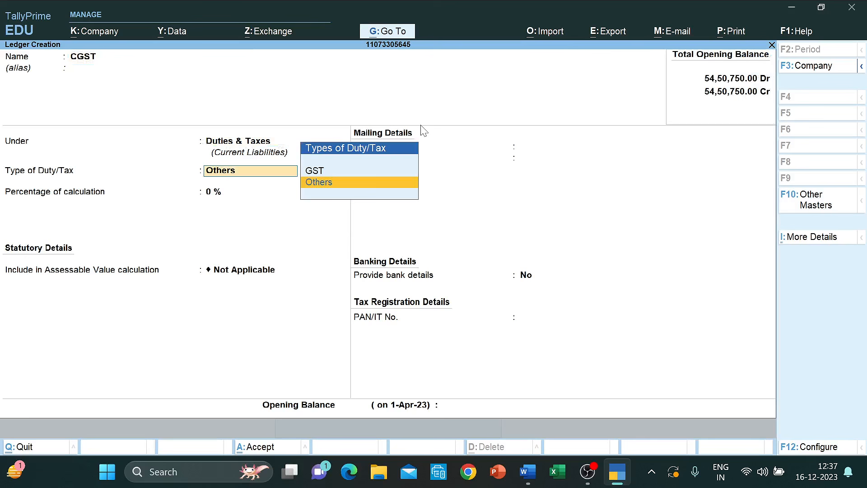
{"action": "key", "text": "Up"}
{"action": "key", "text": "Return"}
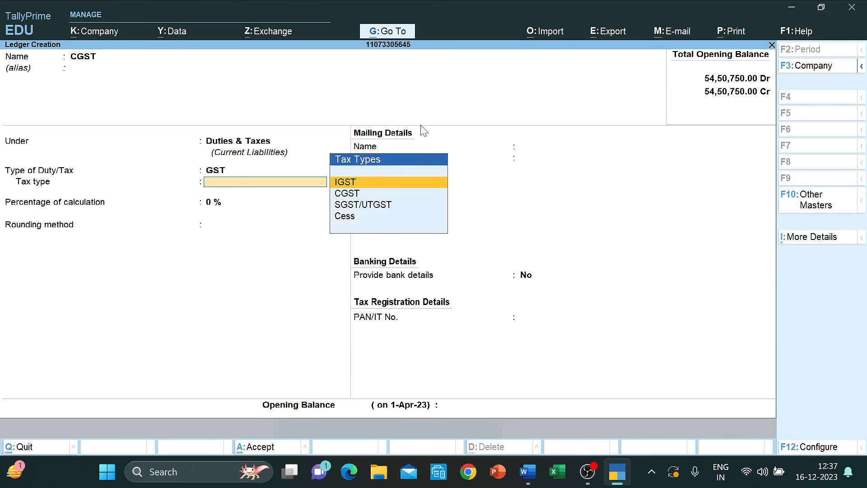
{"action": "key", "text": "Down"}
{"action": "key", "text": "Return"}
{"action": "type", "text": "6"}
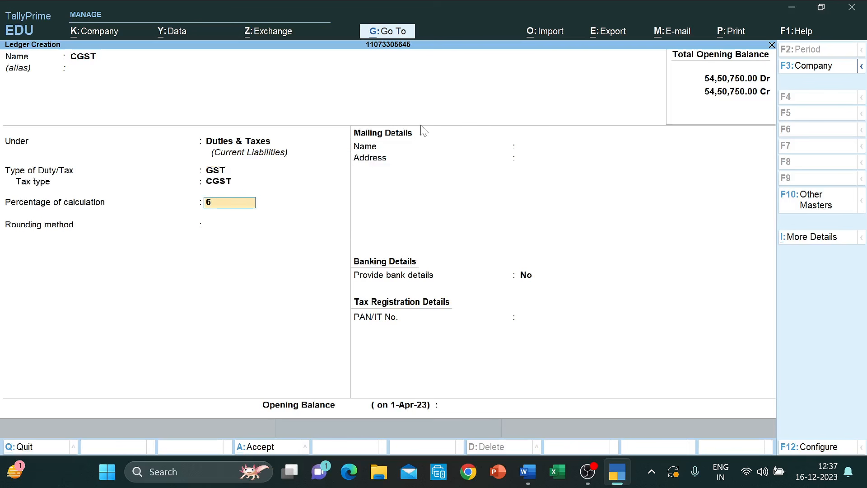
{"action": "key", "text": "Return"}
{"action": "key", "text": "Down"}
{"action": "key", "text": "Down"}
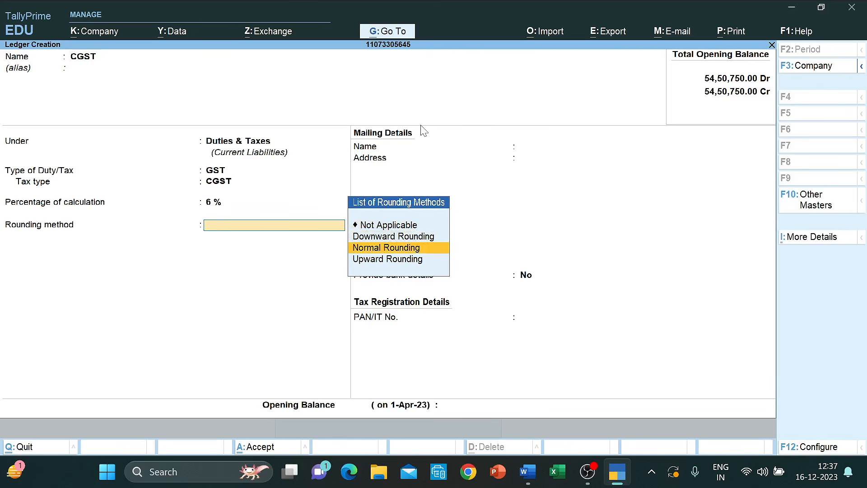
{"action": "key", "text": "Return"}
{"action": "key", "text": "ctrl+a"}
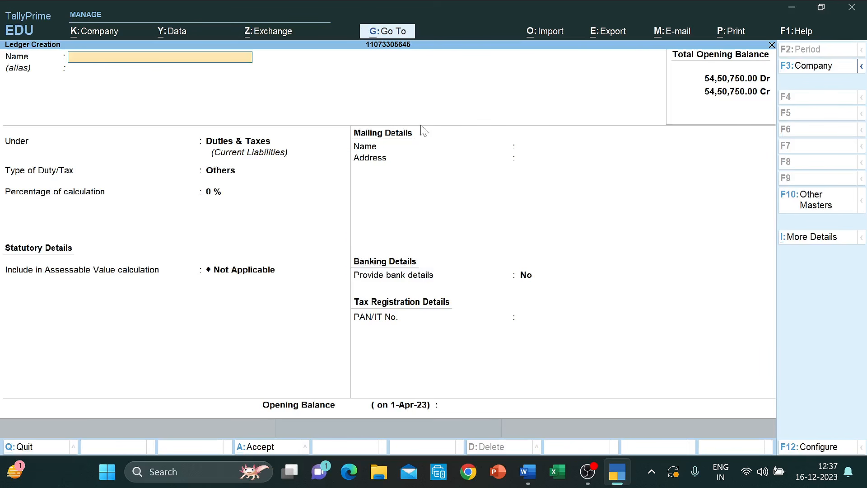
{"action": "key", "text": "Escape"}
{"action": "key", "text": "Escape"}
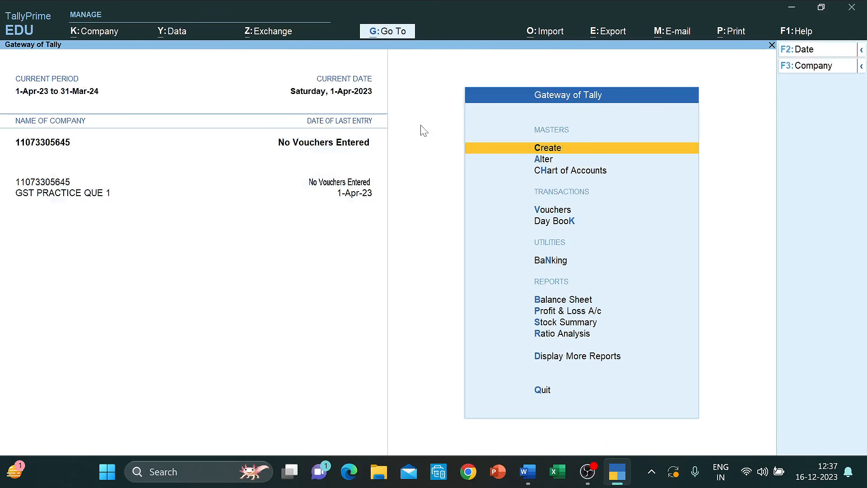
- Open voucher entry and switch from Sales and Receipt to a Purchase voucher after checking the Word list
{"action": "key", "text": "Down"}
{"action": "key", "text": "Down"}
{"action": "key", "text": "Down"}
{"action": "key", "text": "Return"}
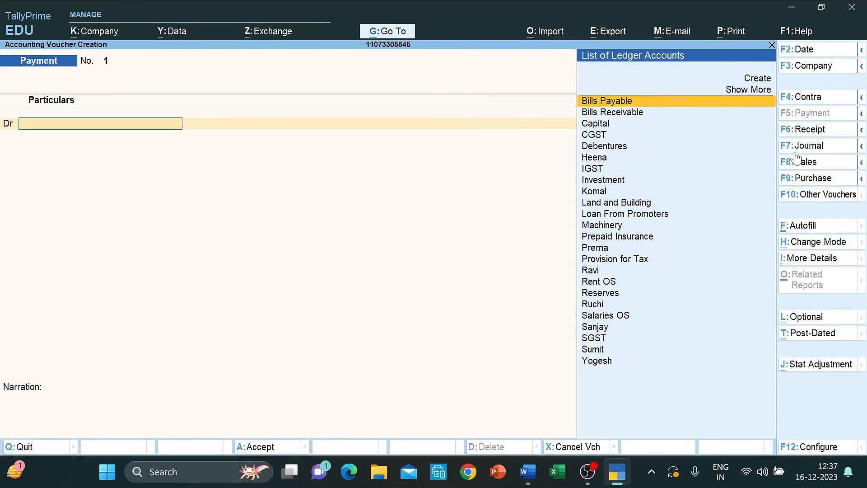
{"action": "left_click", "coordinate": [809, 164]}
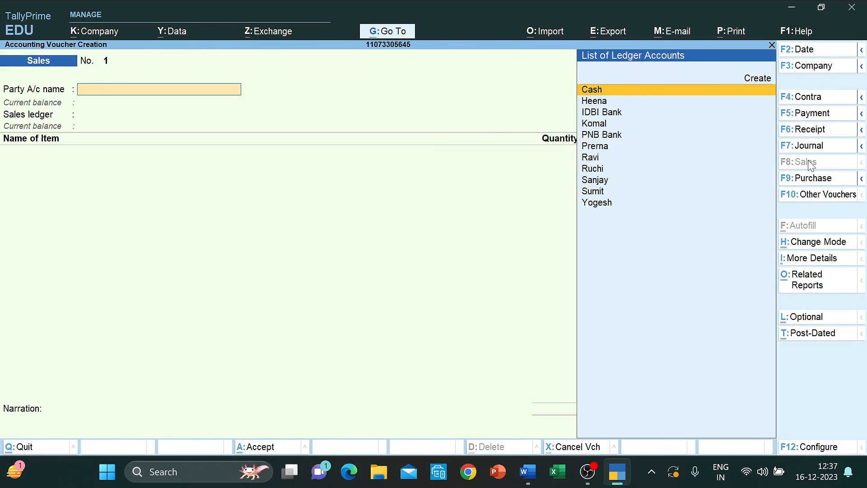
{"action": "left_click", "coordinate": [811, 130]}
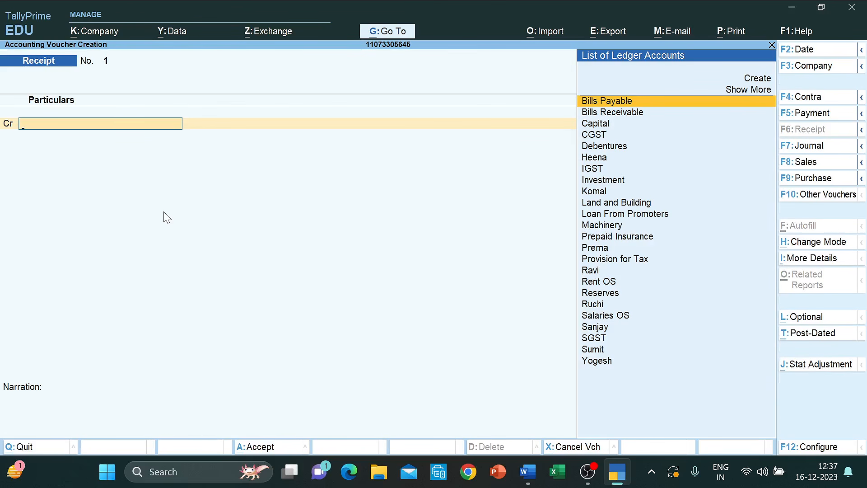
{"action": "key", "text": "alt+Tab"}
{"action": "scroll", "coordinate": [335, 253], "scroll_direction": "up", "scroll_amount": 15}
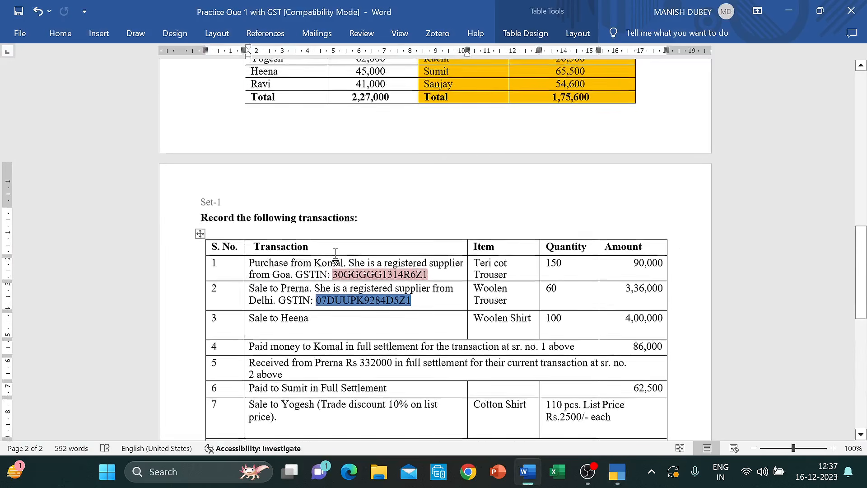
{"action": "key", "text": "alt+Tab"}
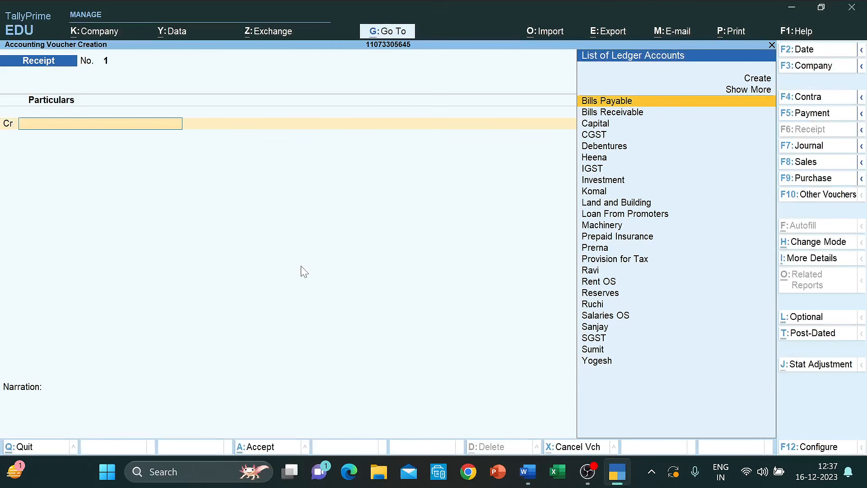
{"action": "left_click", "coordinate": [814, 178]}
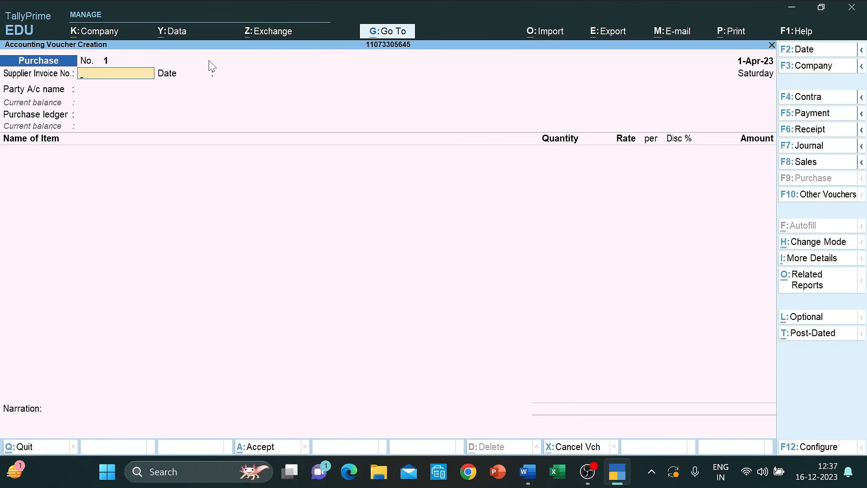
{"action": "key", "text": "Return"}
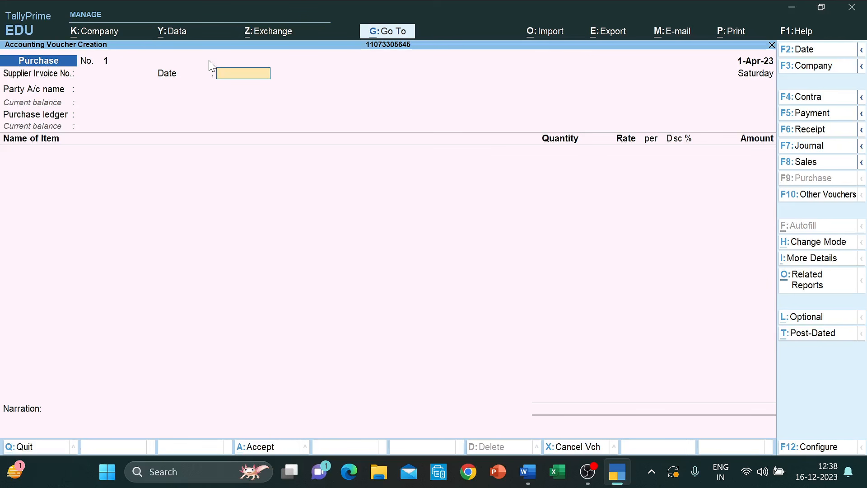
{"action": "key", "text": "alt+F2"}
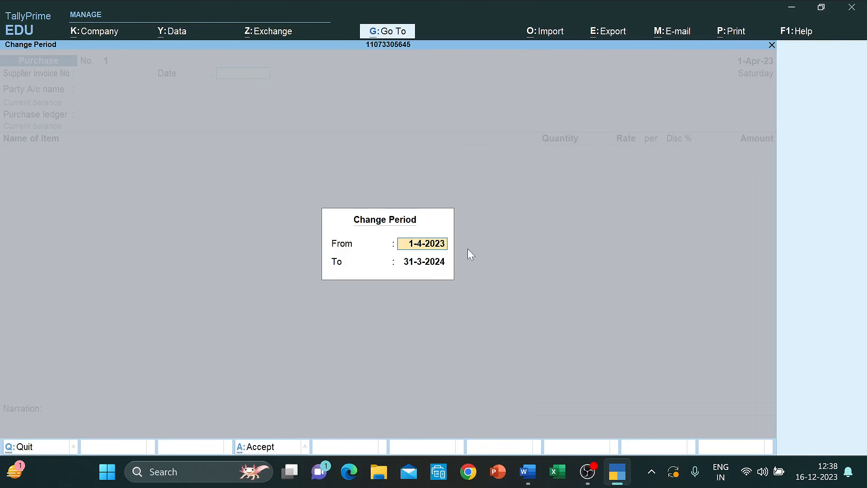
{"action": "key", "text": "ctrl+a"}
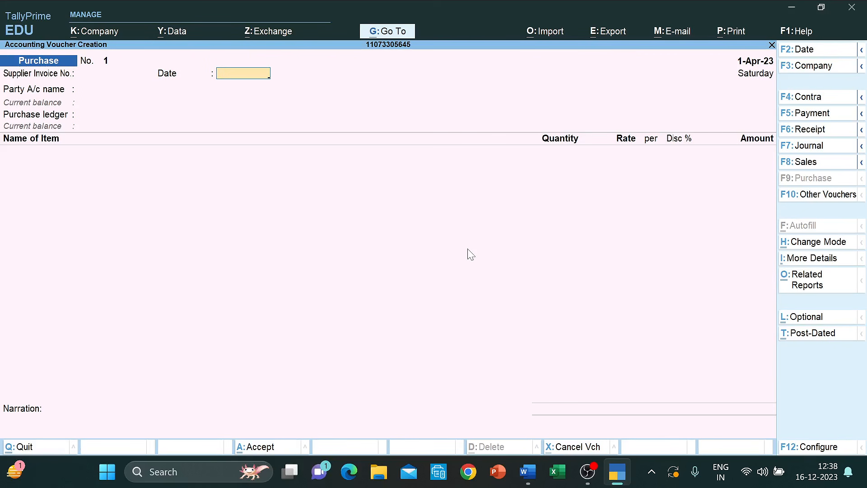
{"action": "left_click", "coordinate": [757, 68]}
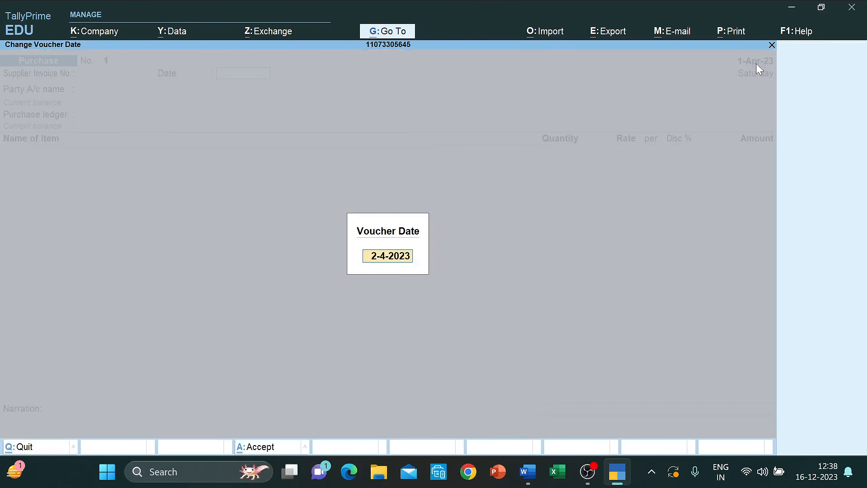
{"action": "key", "text": "Escape"}
{"action": "key", "text": "Escape"}
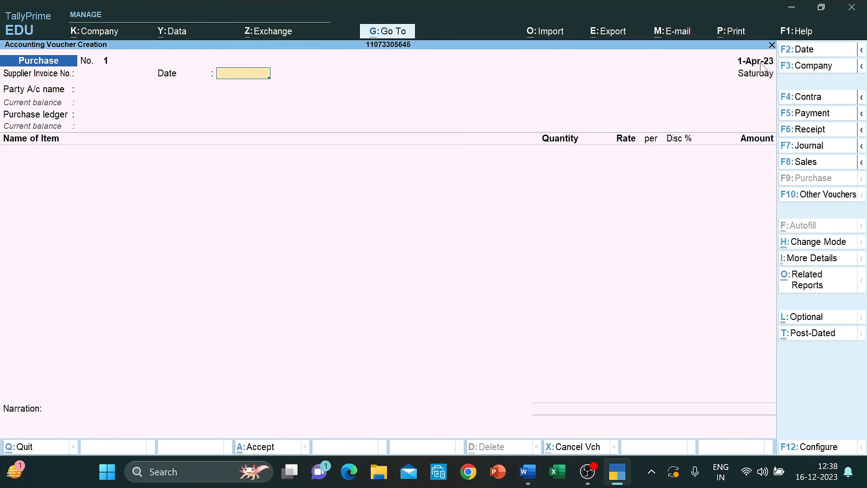
- Choose Komal as the party account on the purchase voucher and start a new purchase ledger
{"action": "left_click", "coordinate": [100, 78]}
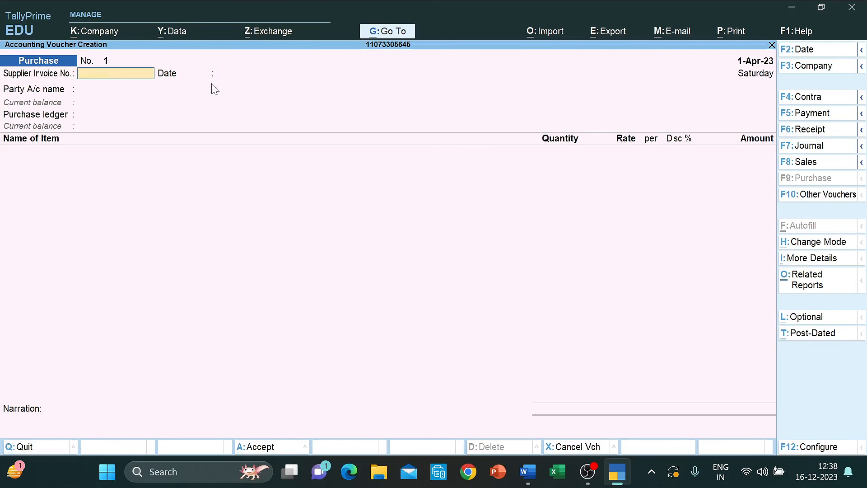
{"action": "key", "text": "Return"}
{"action": "key", "text": "Return"}
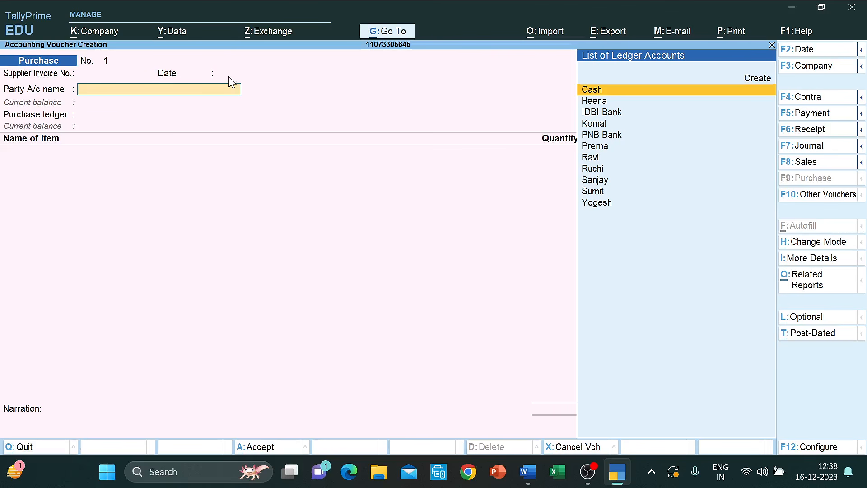
{"action": "key", "text": "Down"}
{"action": "key", "text": "Down"}
{"action": "key", "text": "Down"}
{"action": "key", "text": "Down"}
{"action": "key", "text": "Down"}
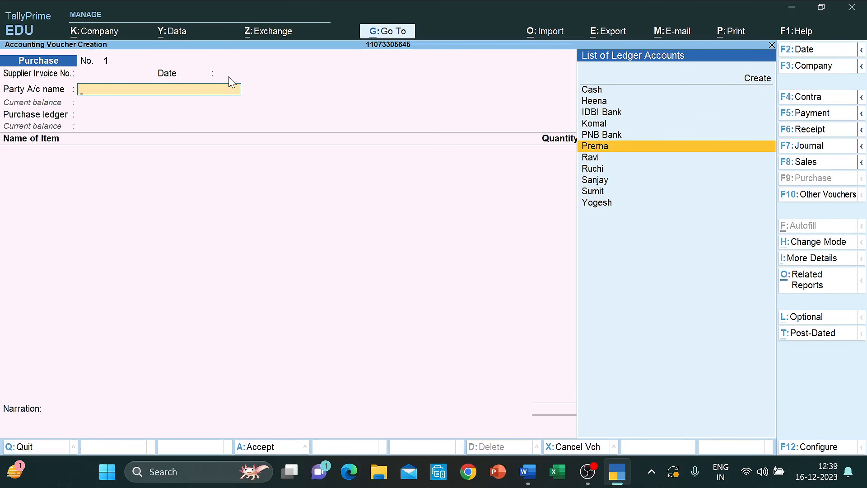
{"action": "key", "text": "alt+Tab"}
{"action": "key", "text": "alt+Tab"}
{"action": "key", "text": "Down"}
{"action": "key", "text": "Down"}
{"action": "key", "text": "Up"}
{"action": "key", "text": "Up"}
{"action": "key", "text": "Up"}
{"action": "key", "text": "Up"}
{"action": "key", "text": "Return"}
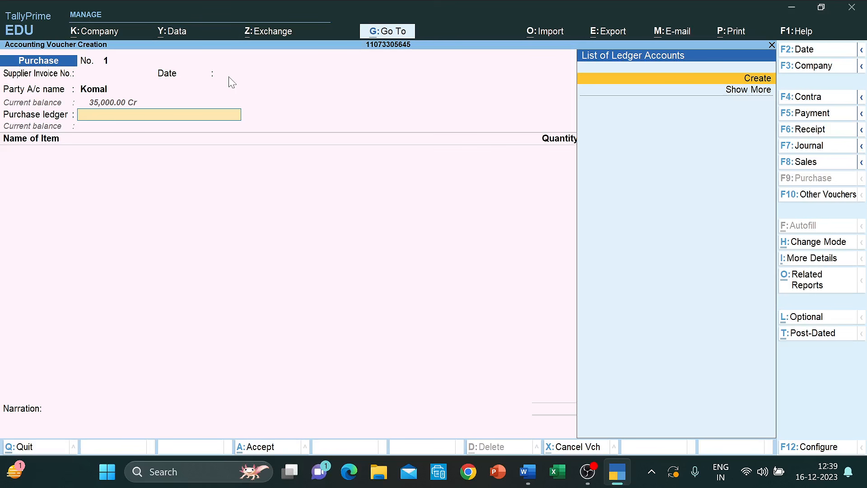
{"action": "key", "text": "Return"}
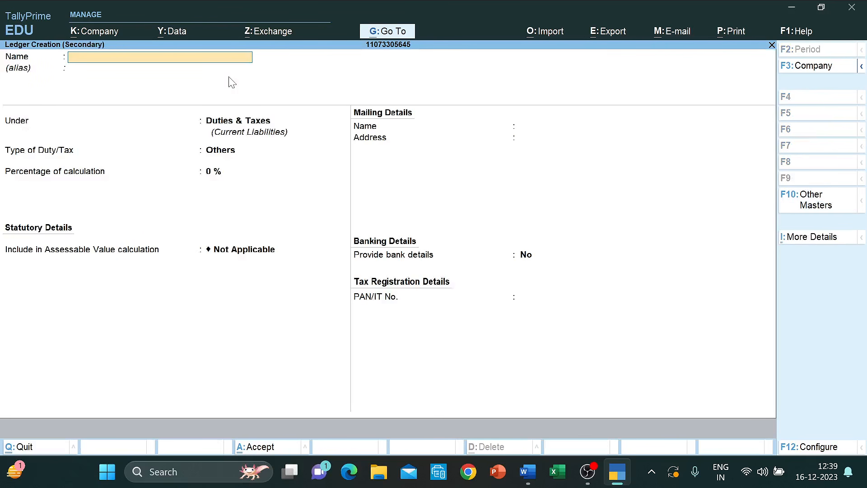
- Name the new ledger 'Purchases A/c' and place it under Purchase Accounts
{"action": "type", "text": "Purchases A/c"}
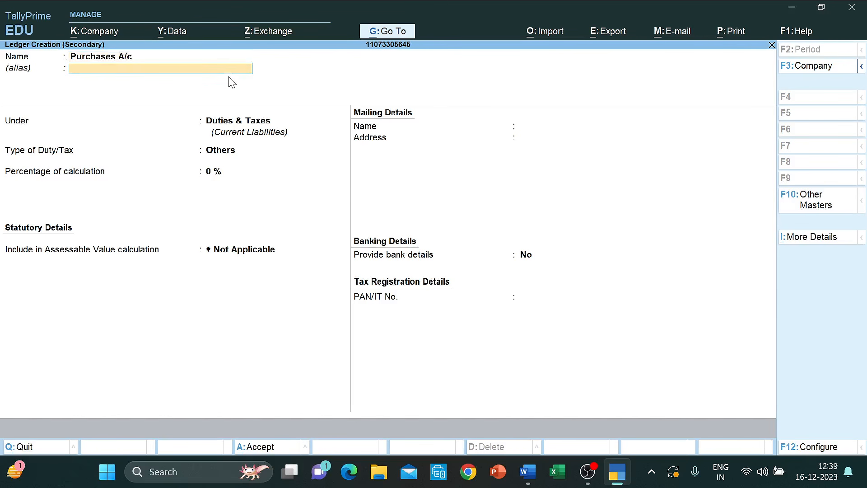
{"action": "key", "text": "Return"}
{"action": "type", "text": "Pur"}
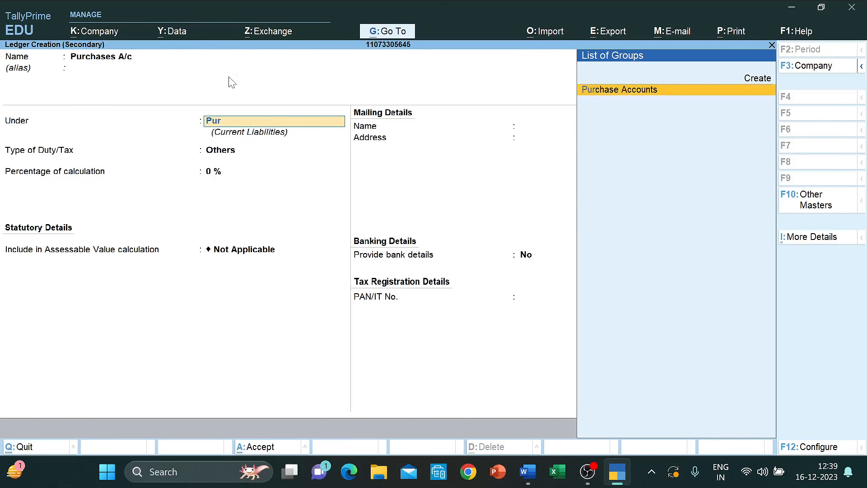
{"action": "key", "text": "Return"}
{"action": "key", "text": "Return"}
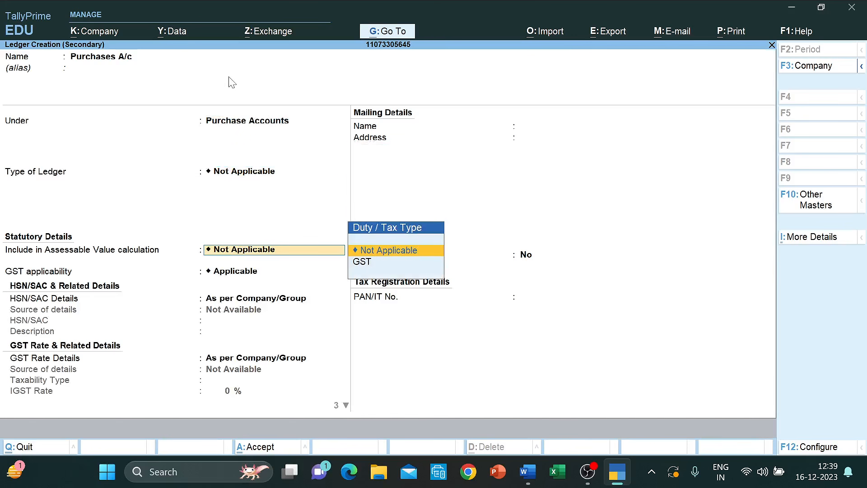
{"action": "key", "text": "Return"}
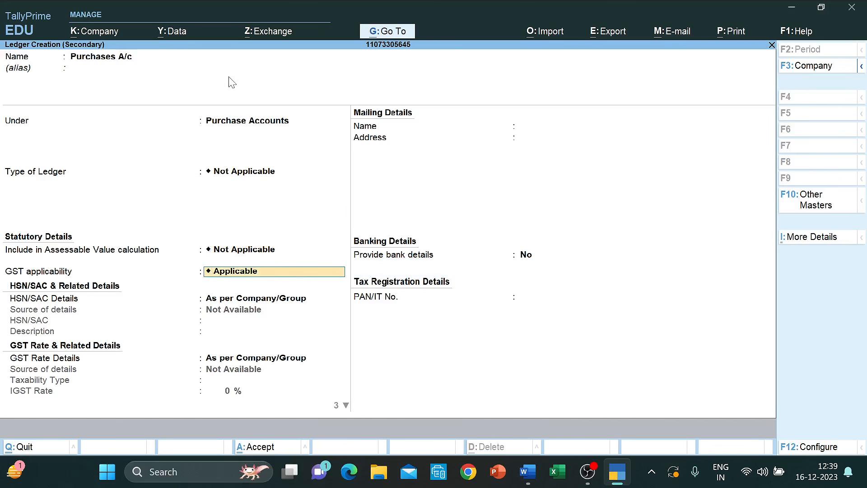
- Make it GST applicable: Taxable, 12% IGST (6% CGST and SGST), supply of Goods, and save
{"action": "key", "text": "Return"}
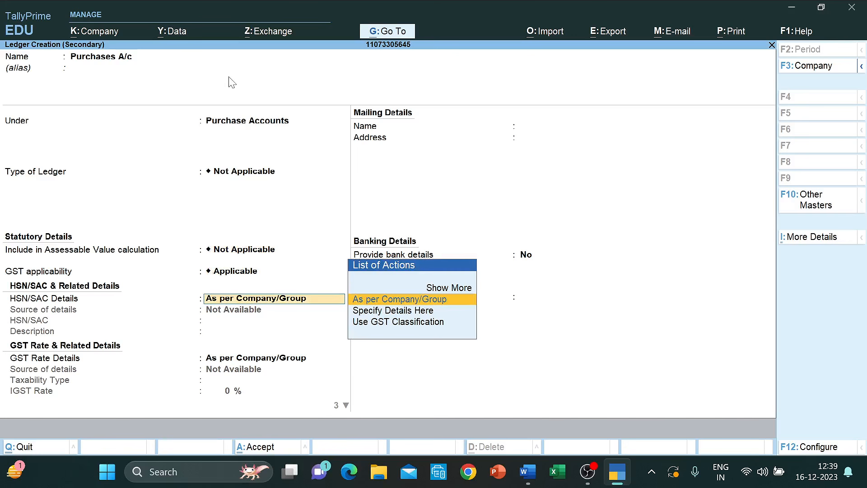
{"action": "key", "text": "Return"}
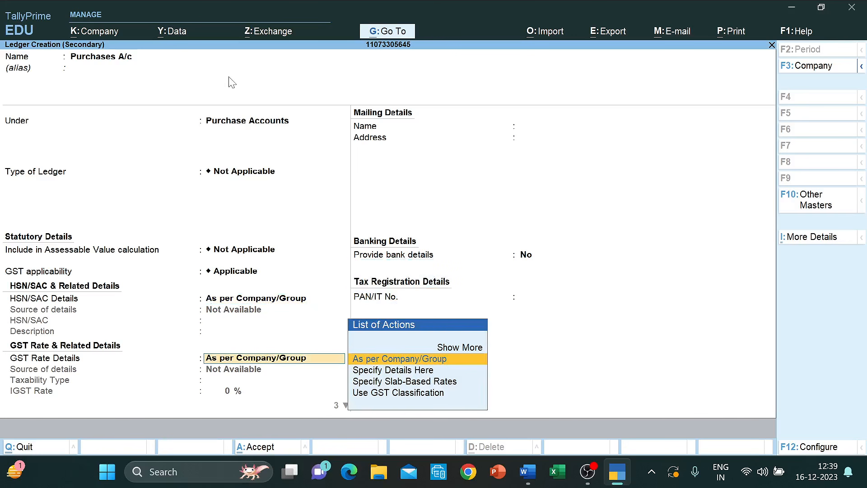
{"action": "key", "text": "Down"}
{"action": "key", "text": "Return"}
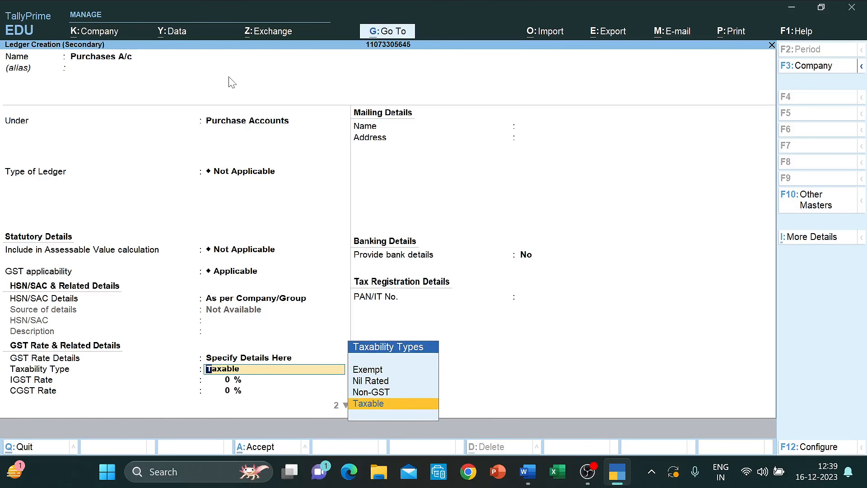
{"action": "key", "text": "Return"}
{"action": "type", "text": "12"}
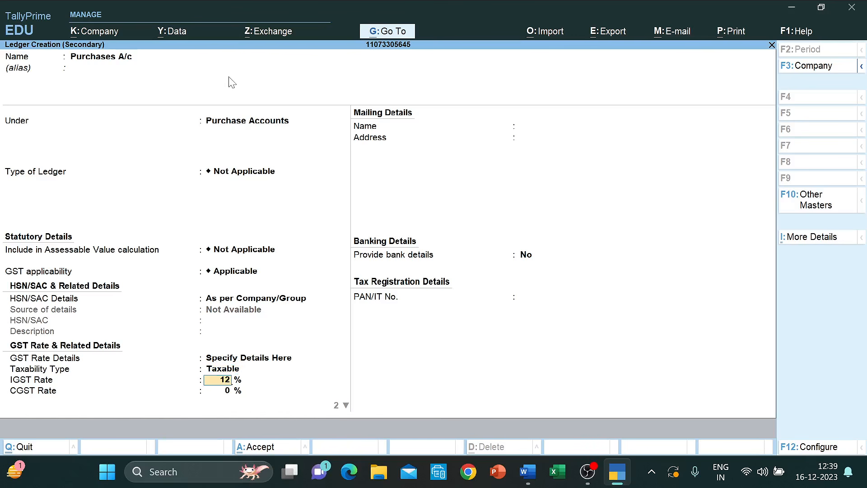
{"action": "key", "text": "Return"}
{"action": "key", "text": "Return"}
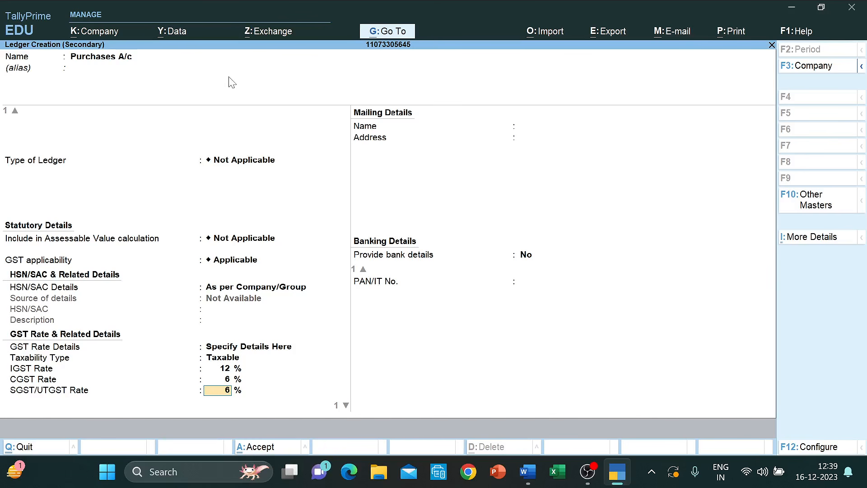
{"action": "key", "text": "Return"}
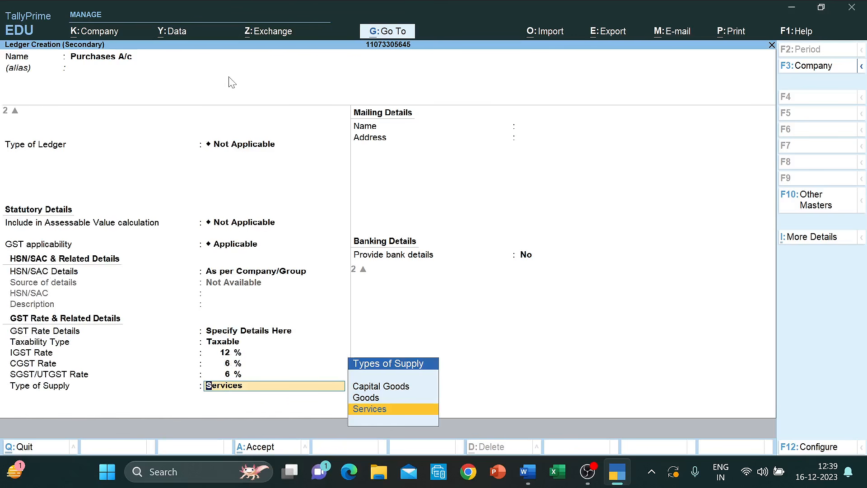
{"action": "key", "text": "Up"}
{"action": "key", "text": "Return"}
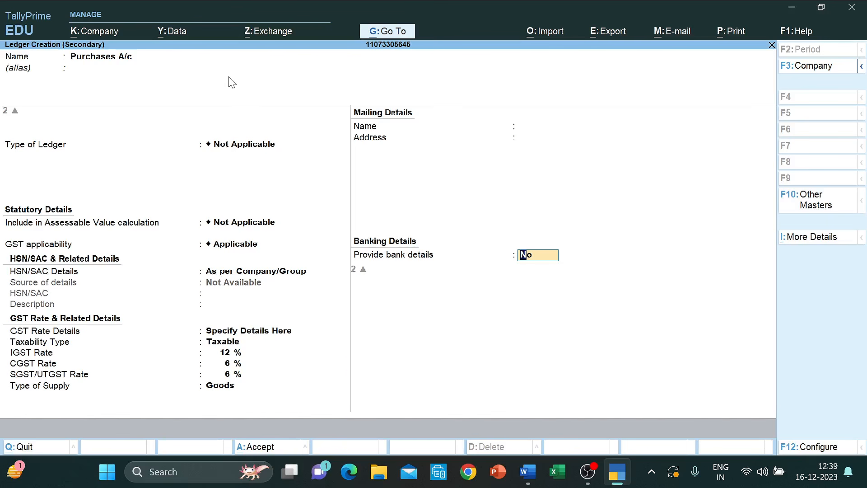
{"action": "key", "text": "ctrl+a"}
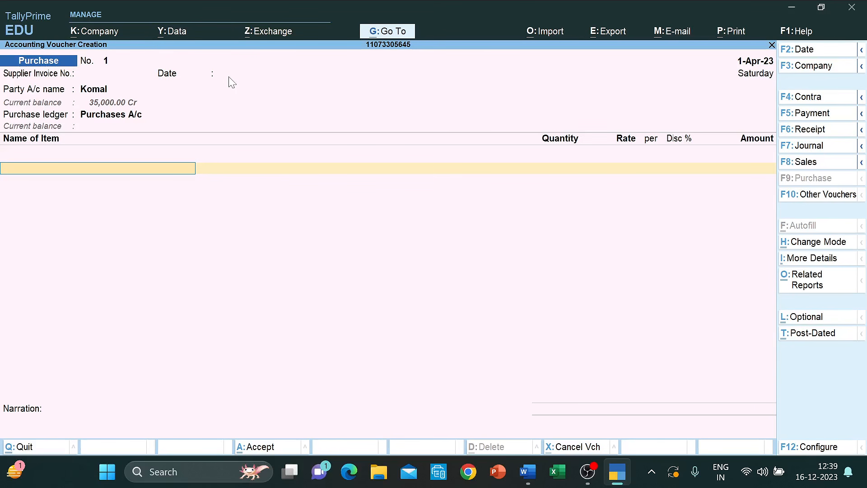
- Add Tery Cot Trousers to the purchase voucher with a quantity of 150 Pcs
{"action": "key", "text": "alt+Tab"}
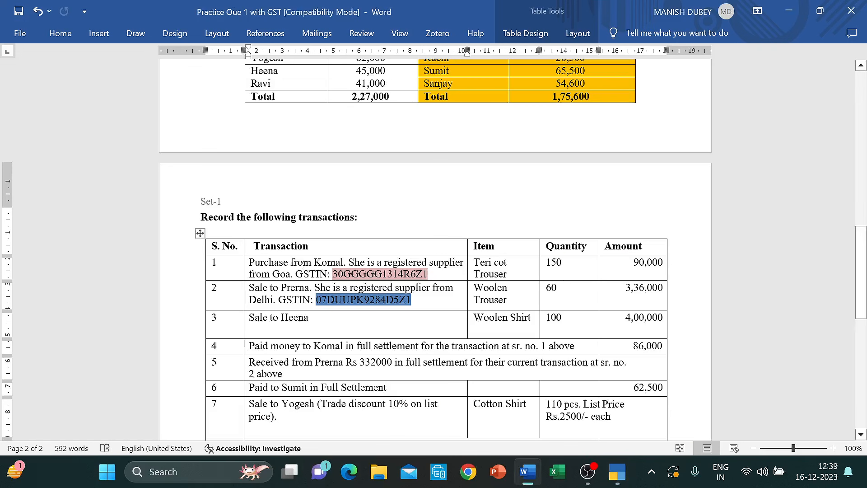
{"action": "key", "text": "alt+Tab"}
{"action": "type", "text": "Ter"}
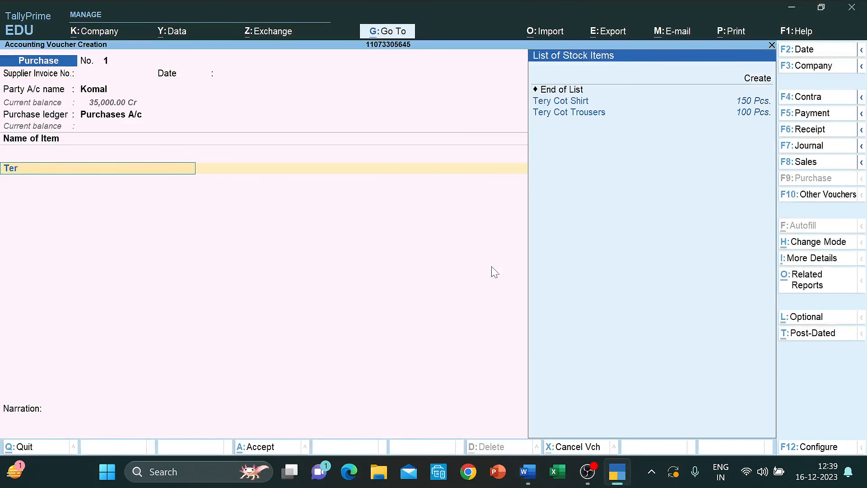
{"action": "key", "text": "Down"}
{"action": "key", "text": "Return"}
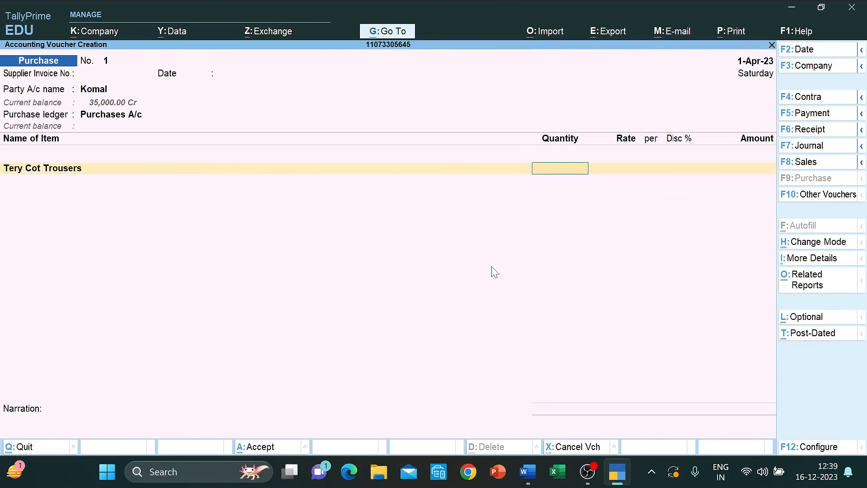
{"action": "key", "text": "alt+Tab"}
{"action": "key", "text": "alt+Tab"}
{"action": "type", "text": "150"}
{"action": "key", "text": "Return"}
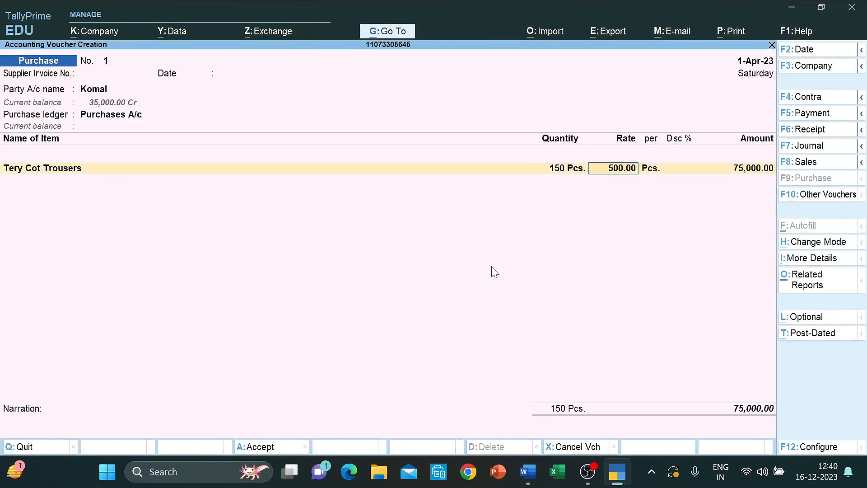
- Enter the item amount as 90,000, giving a rate of 600.00 per piece
{"action": "key", "text": "alt+Tab"}
{"action": "key", "text": "alt+Tab"}
{"action": "key", "text": "Return"}
{"action": "key", "text": "Return"}
{"action": "key", "text": "Return"}
{"action": "key", "text": "alt+Tab"}
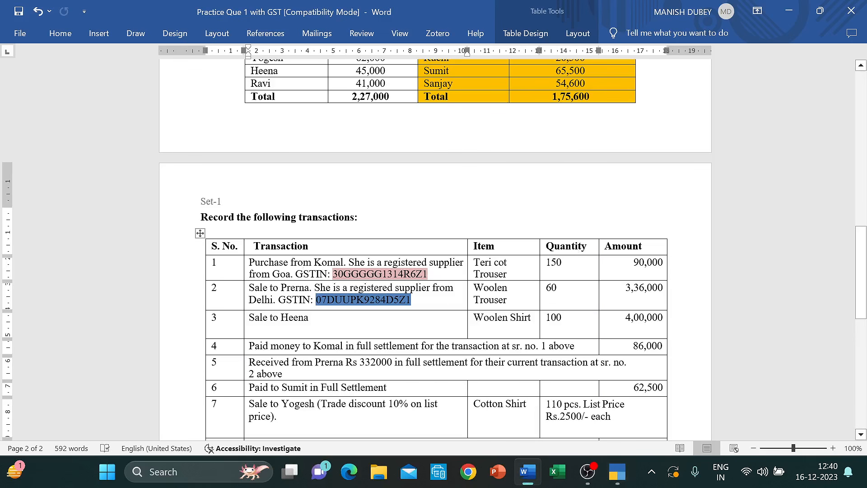
{"action": "left_click", "coordinate": [639, 262]}
{"action": "key", "text": "alt+Tab"}
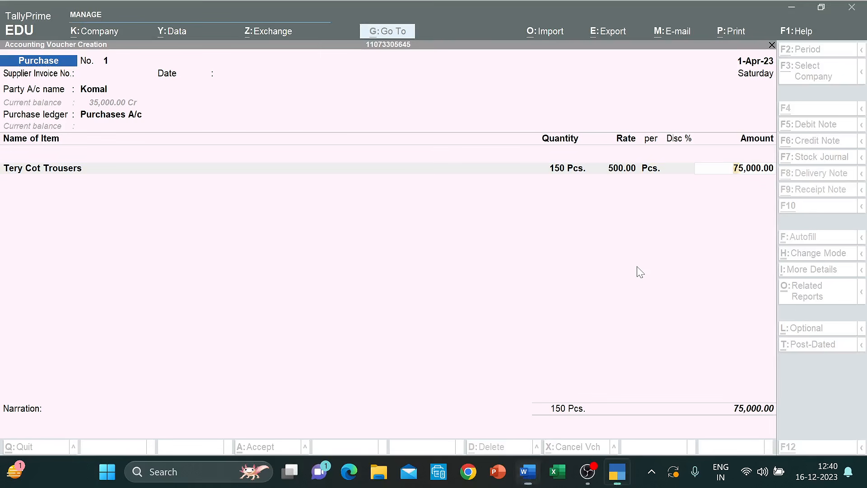
{"action": "type", "text": "90,000"}
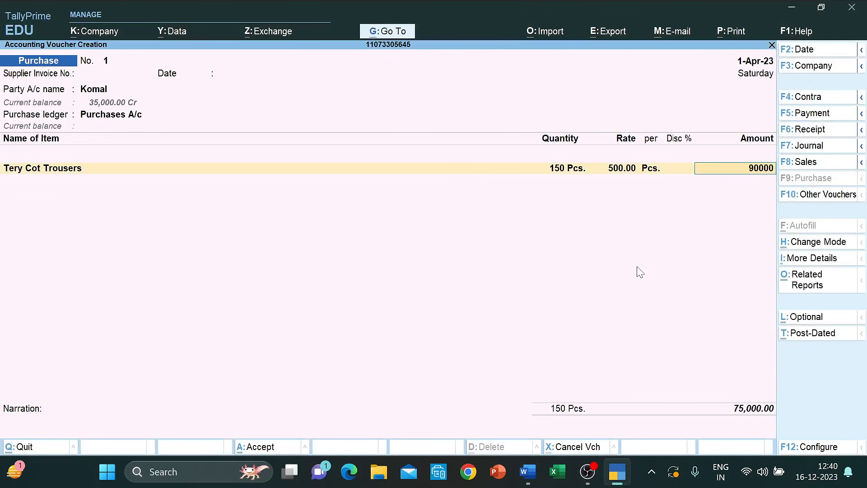
{"action": "key", "text": "Return"}
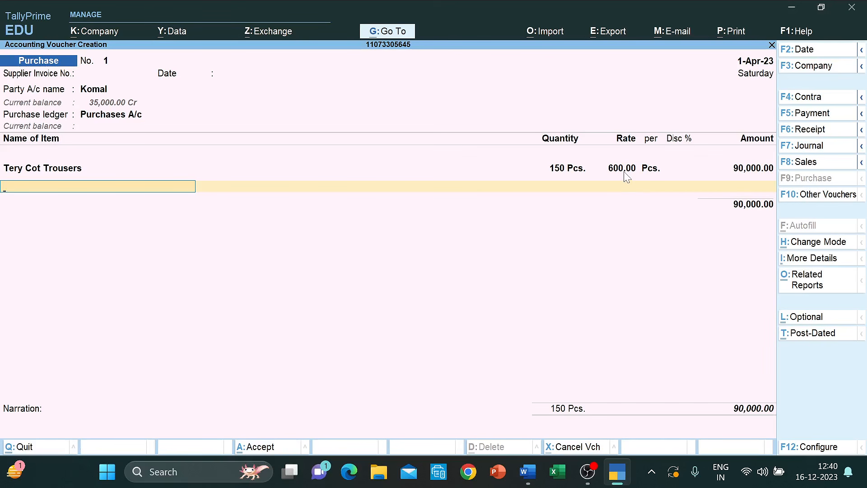
- Add a tax ledger row below Tery Cot Trousers, first picking IGST, then changing it to CGST at 6%
{"action": "key", "text": "Return"}
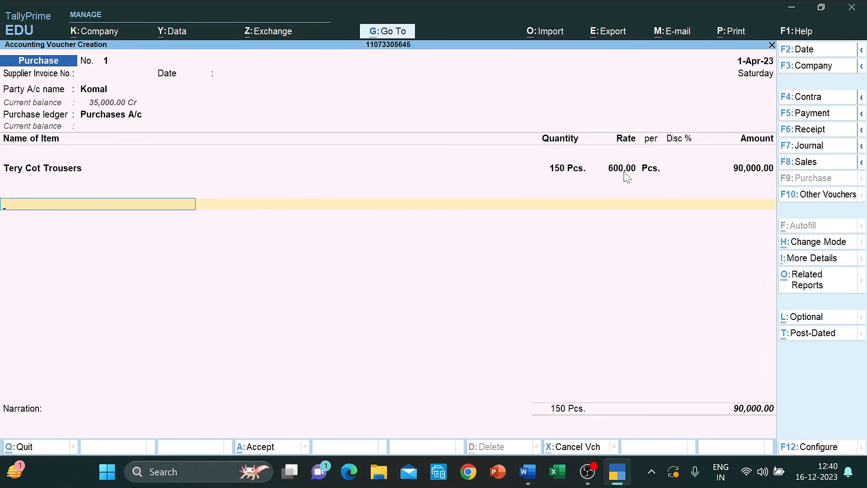
{"action": "type", "text": "Cg"}
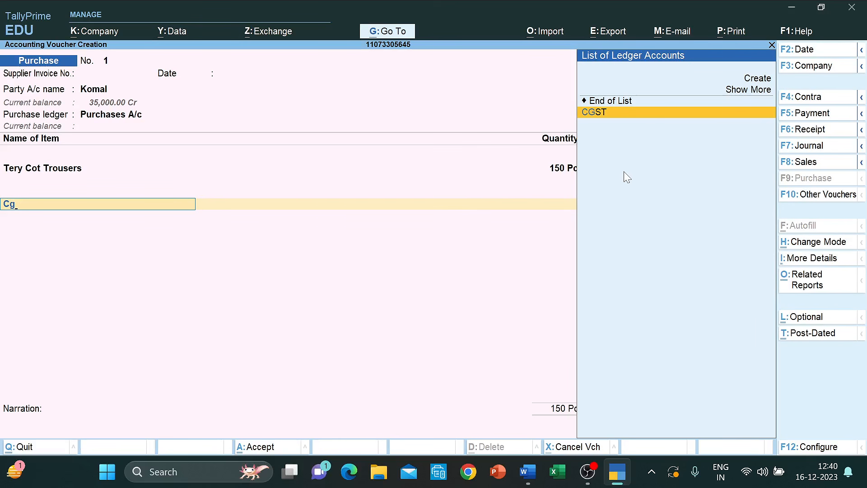
{"action": "key", "text": "BackSpace"}
{"action": "key", "text": "BackSpace"}
{"action": "key", "text": "BackSpace"}
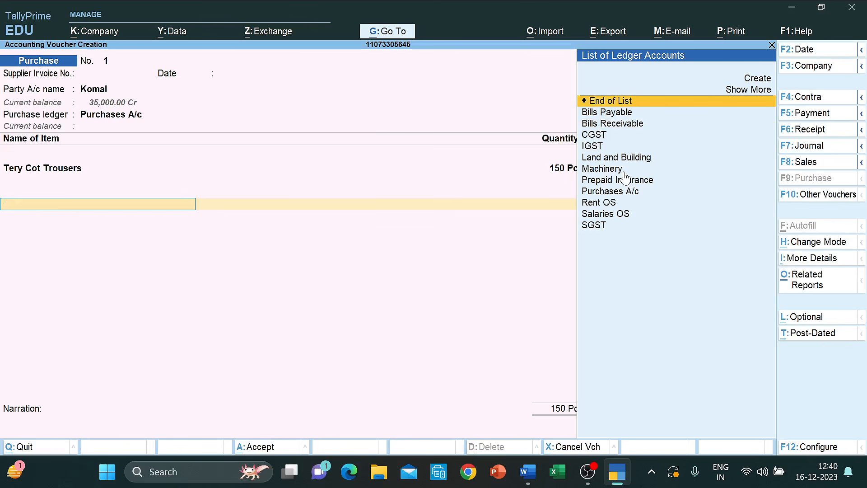
{"action": "key", "text": "Return"}
{"action": "key", "text": "alt+Tab"}
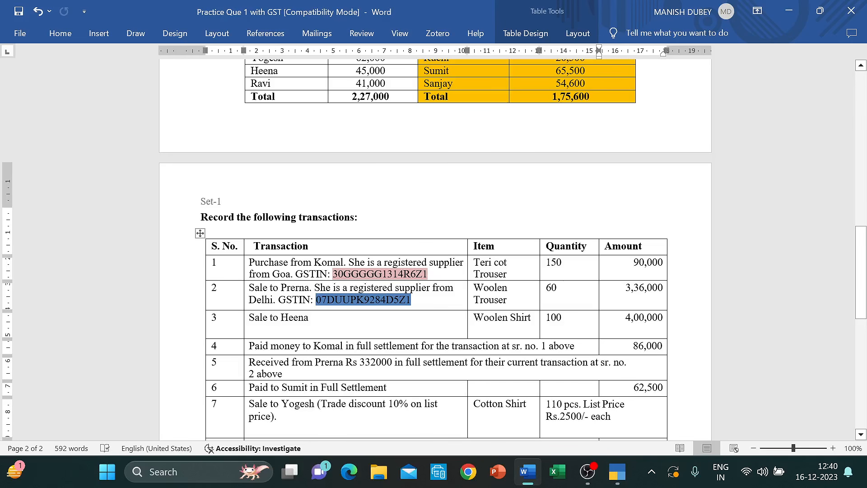
{"action": "key", "text": "alt+Tab"}
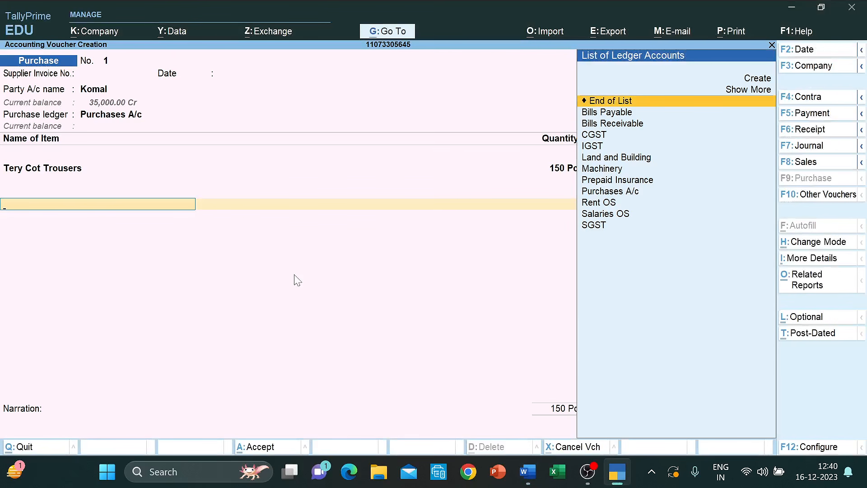
{"action": "key", "text": "Down"}
{"action": "key", "text": "Down"}
{"action": "key", "text": "Down"}
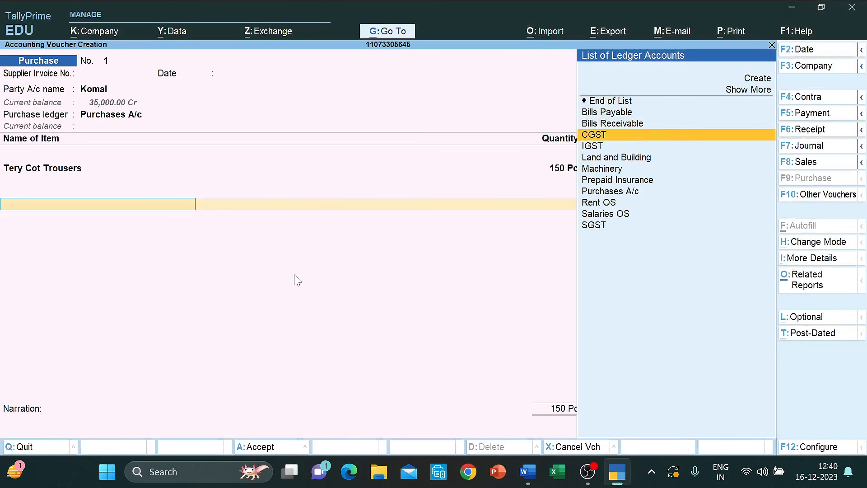
{"action": "key", "text": "Down"}
{"action": "key", "text": "Return"}
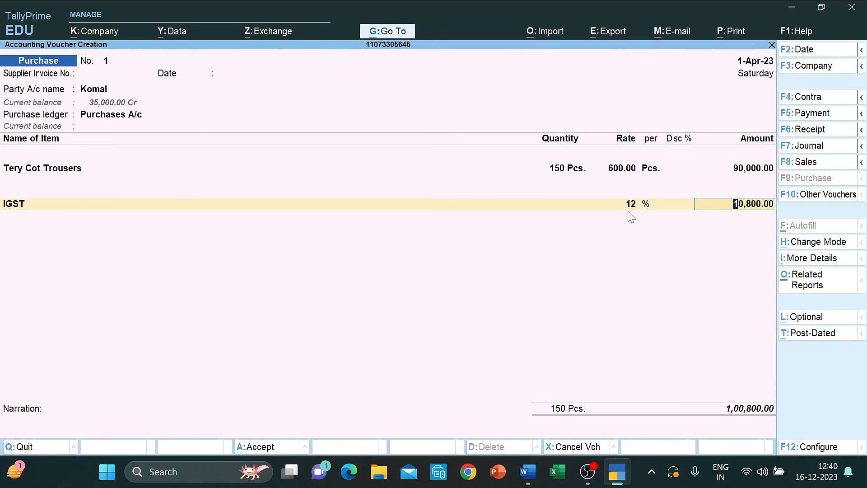
{"action": "key", "text": "BackSpace"}
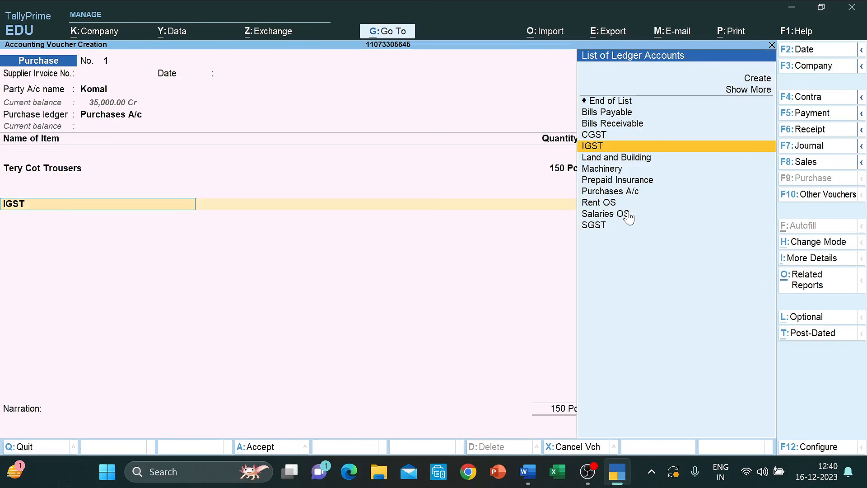
{"action": "key", "text": "Up"}
{"action": "key", "text": "Return"}
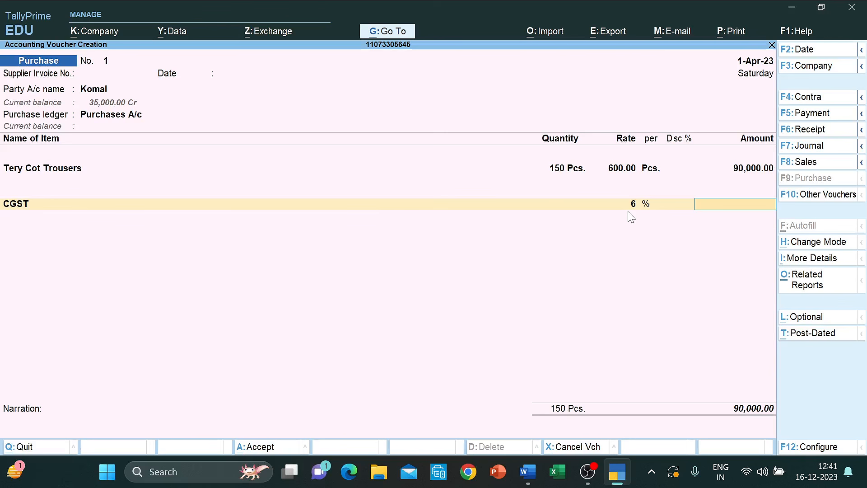
- Switch the tax row to IGST at 12% (10,800.00) and save the purchase voucher at 1,00,800.00
{"action": "left_click", "coordinate": [16, 205]}
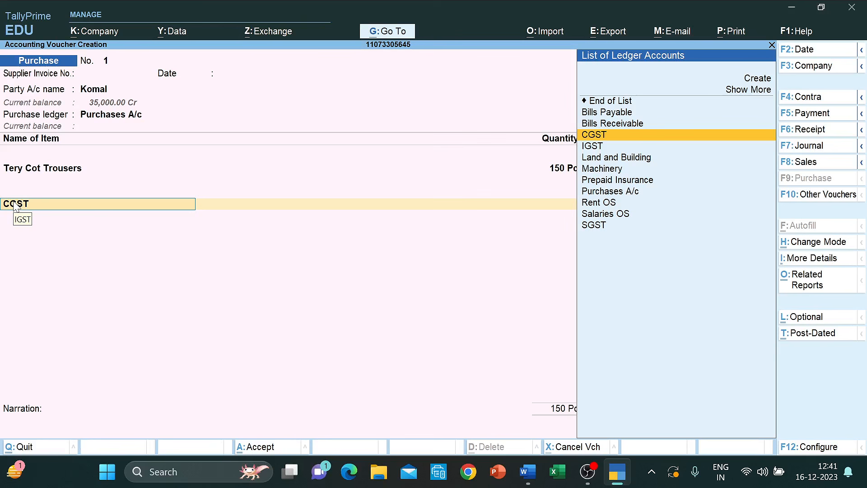
{"action": "key", "text": "Down"}
{"action": "key", "text": "Return"}
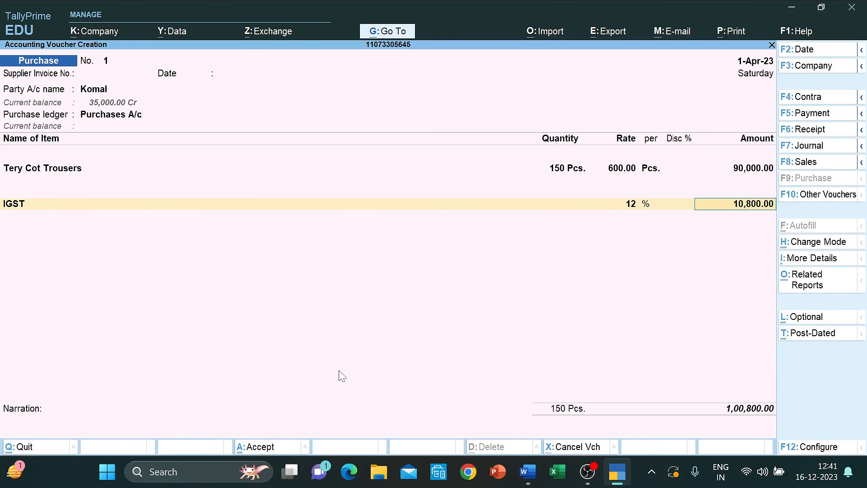
{"action": "key", "text": "ctrl+a"}
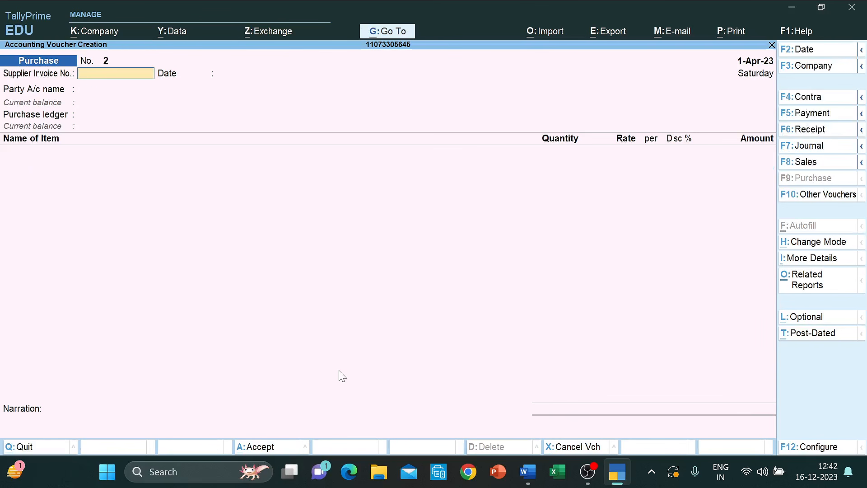
- Open a Sales voucher, choose the customer as Party A/c, and start creating a new sales ledger
{"action": "key", "text": "alt+Tab"}
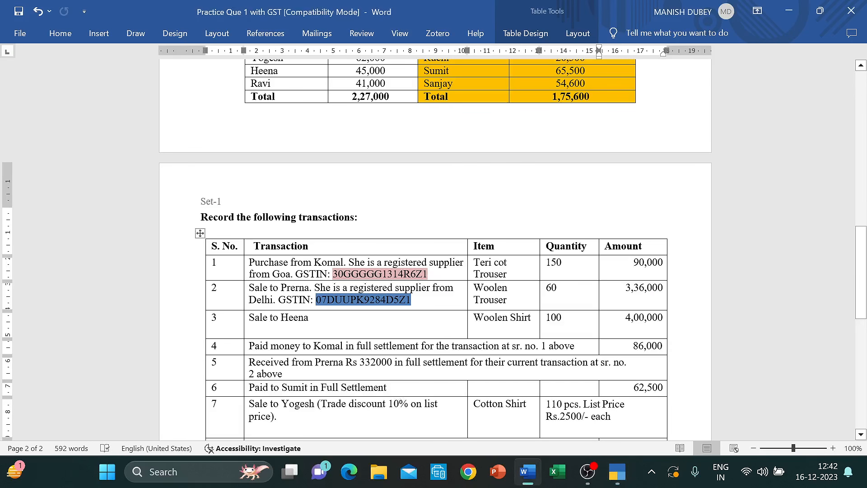
{"action": "key", "text": "alt+Tab"}
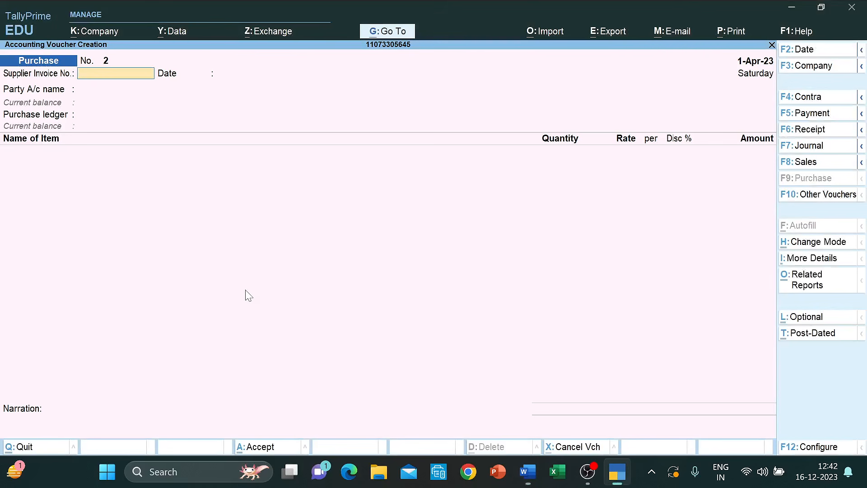
{"action": "left_click", "coordinate": [822, 160]}
{"action": "key", "text": "Down"}
{"action": "key", "text": "Down"}
{"action": "key", "text": "Down"}
{"action": "key", "text": "Down"}
{"action": "key", "text": "Down"}
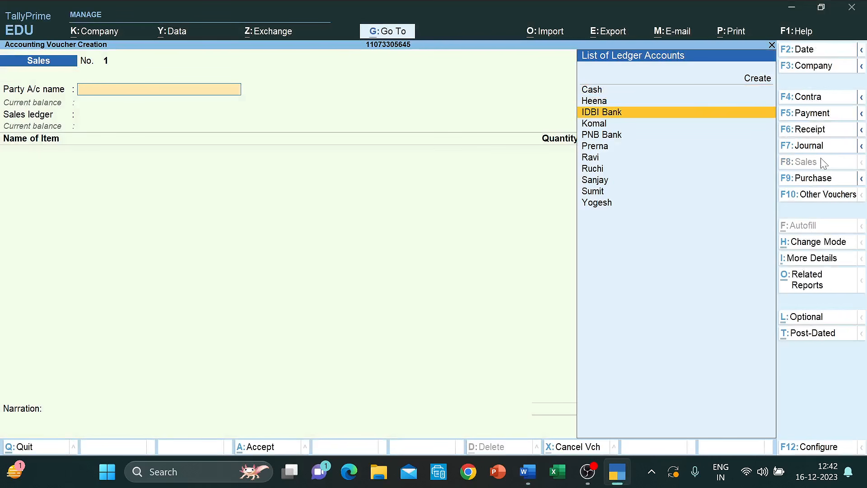
{"action": "key", "text": "Return"}
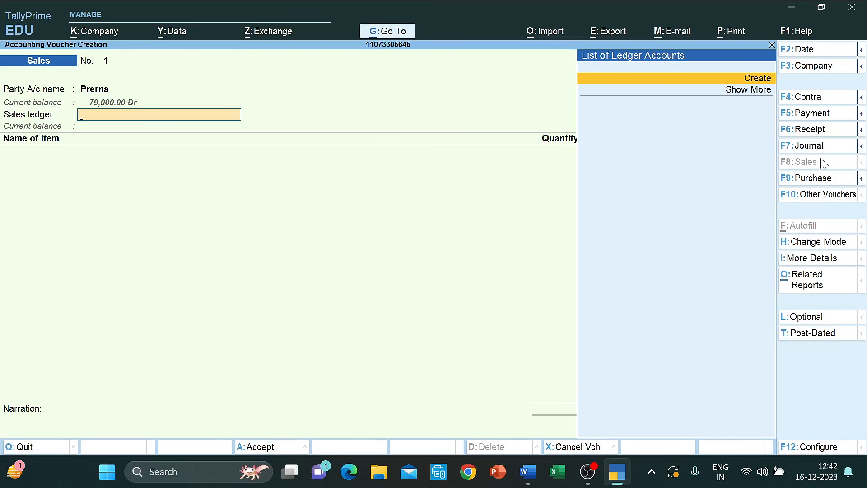
{"action": "key", "text": "Return"}
- Name the new ledger 'Sales A/c' and place it under Sales Accounts
{"action": "type", "text": "S"}
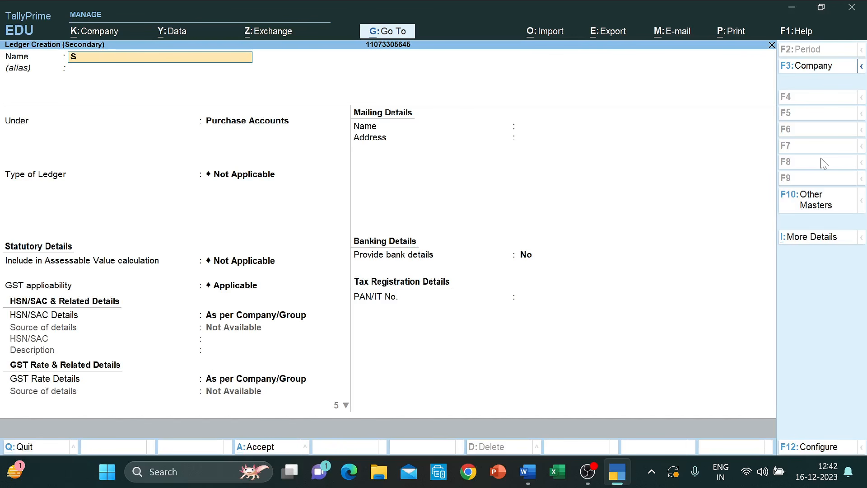
{"action": "type", "text": "ales A/c"}
{"action": "key", "text": "BackSpace"}
{"action": "type", "text": "c"}
{"action": "key", "text": "Return"}
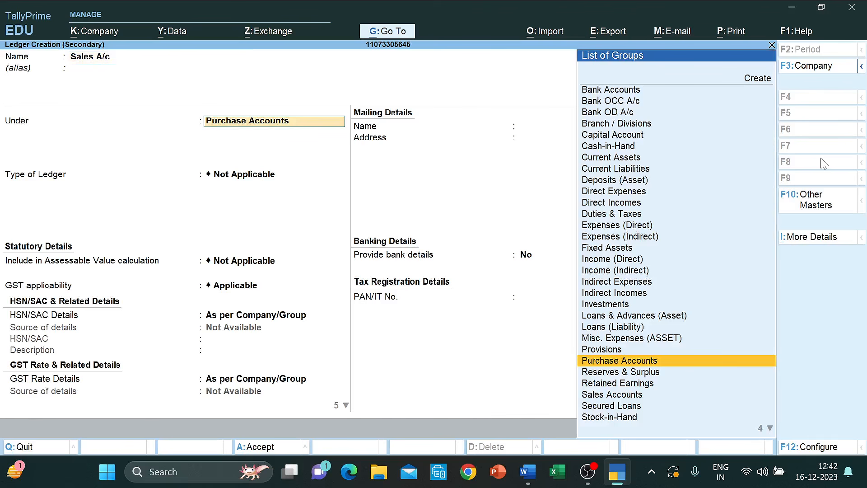
{"action": "type", "text": "Sal"}
{"action": "key", "text": "Return"}
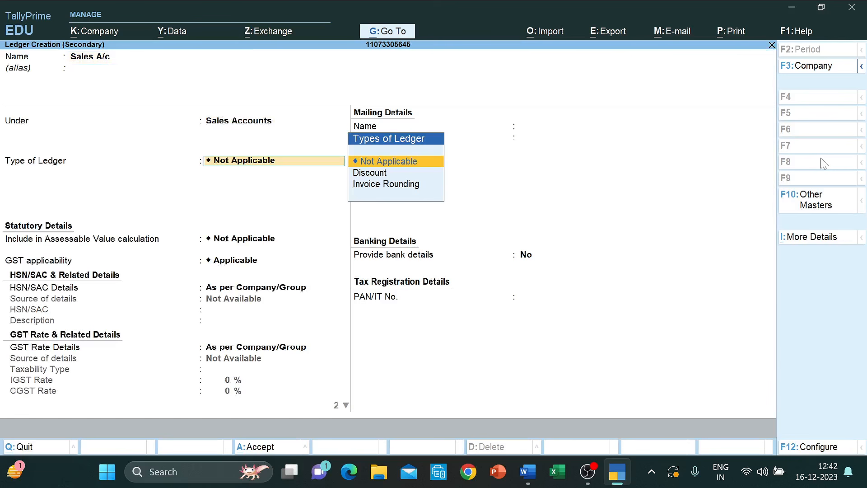
- Make Sales A/c GST-applicable, taxable at 12% IGST on Goods, and save the ledger
{"action": "key", "text": "Return"}
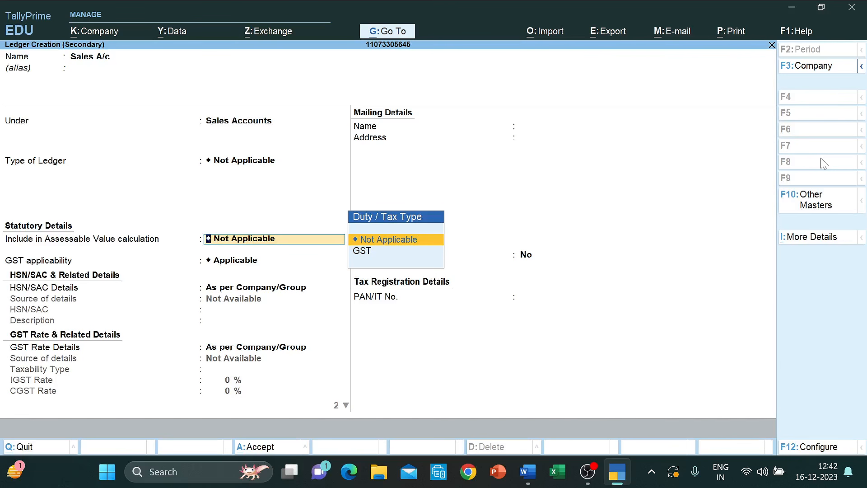
{"action": "key", "text": "Return"}
{"action": "key", "text": "Return"}
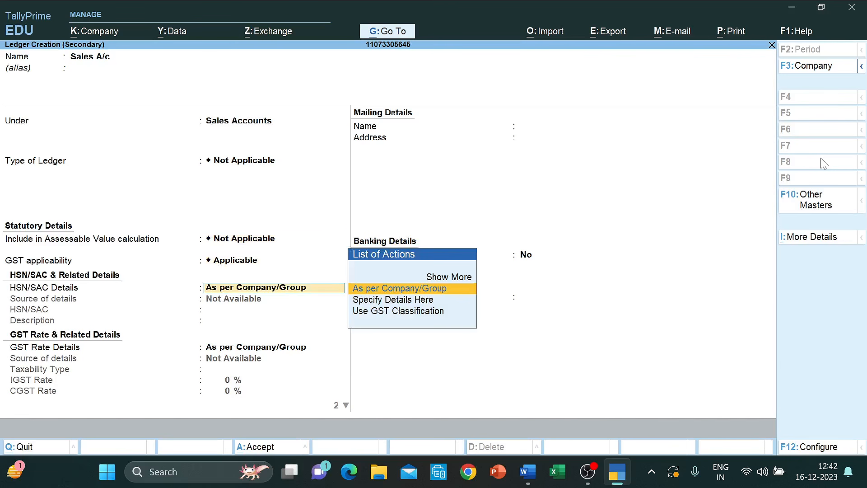
{"action": "key", "text": "Return"}
{"action": "key", "text": "Down"}
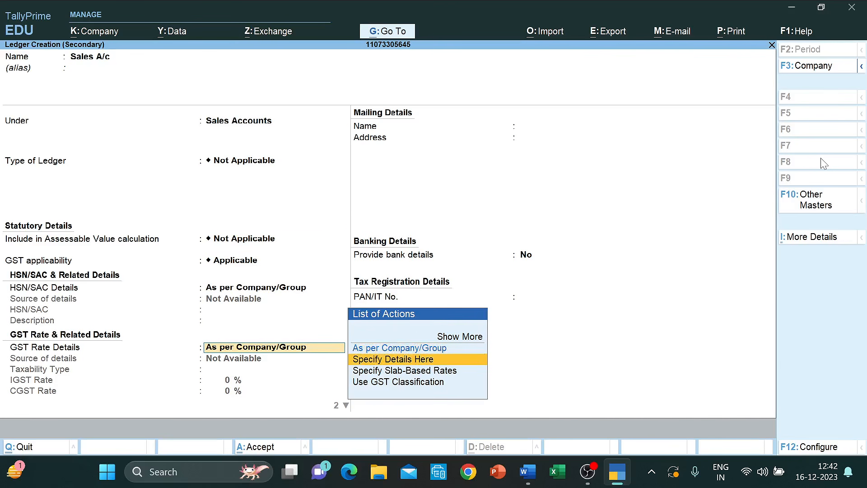
{"action": "key", "text": "Return"}
{"action": "key", "text": "Return"}
{"action": "type", "text": "12"}
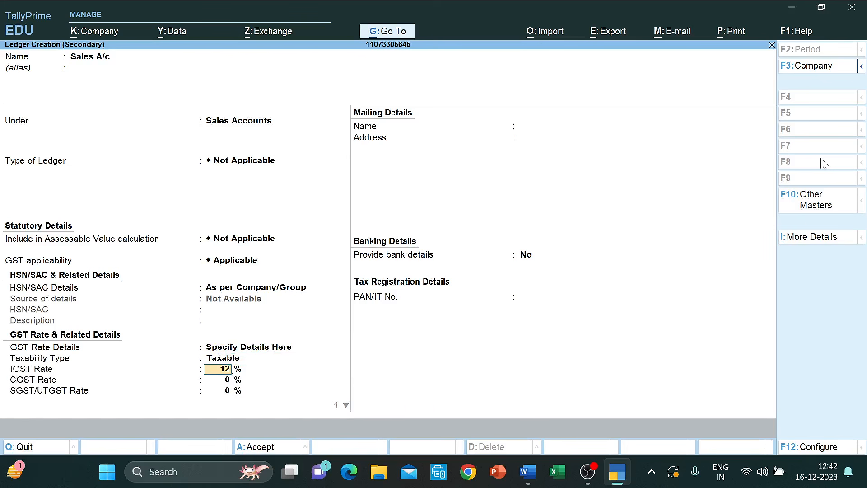
{"action": "key", "text": "Return"}
{"action": "key", "text": "Return"}
{"action": "key", "text": "Return"}
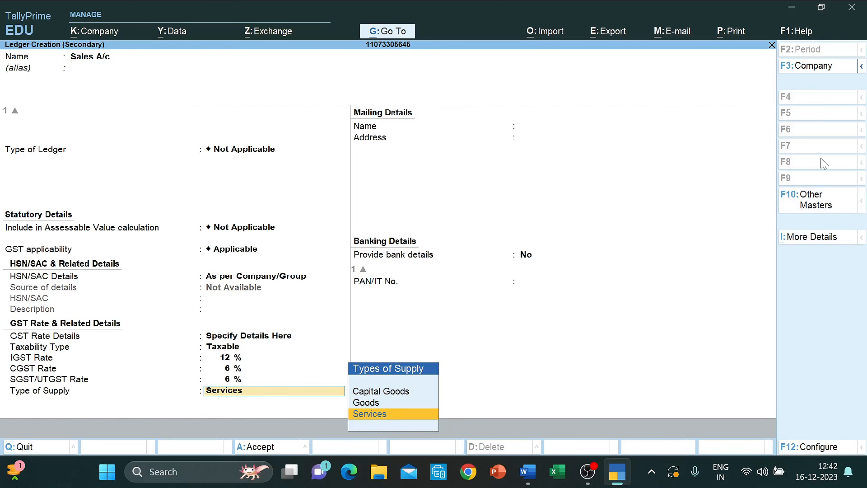
{"action": "key", "text": "Up"}
{"action": "key", "text": "Return"}
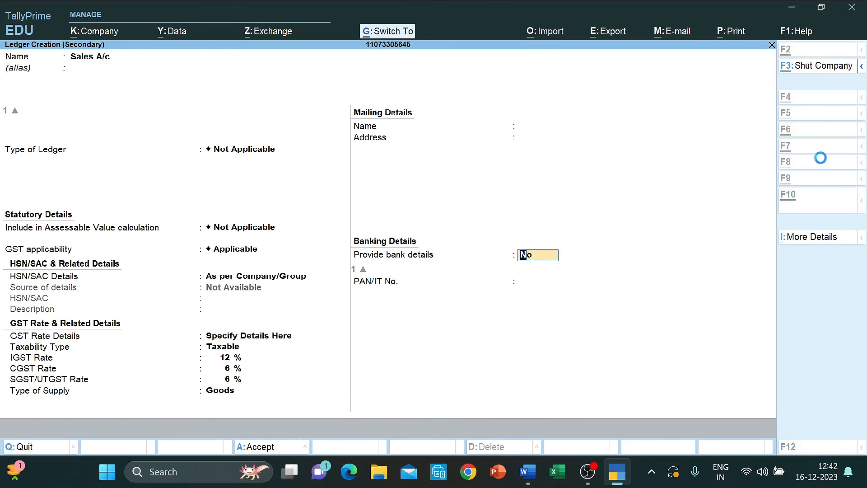
{"action": "key", "text": "ctrl+a"}
- Add Woolen Trousers to the sales voucher with a quantity of 60 Pcs
{"action": "key", "text": "alt+Tab"}
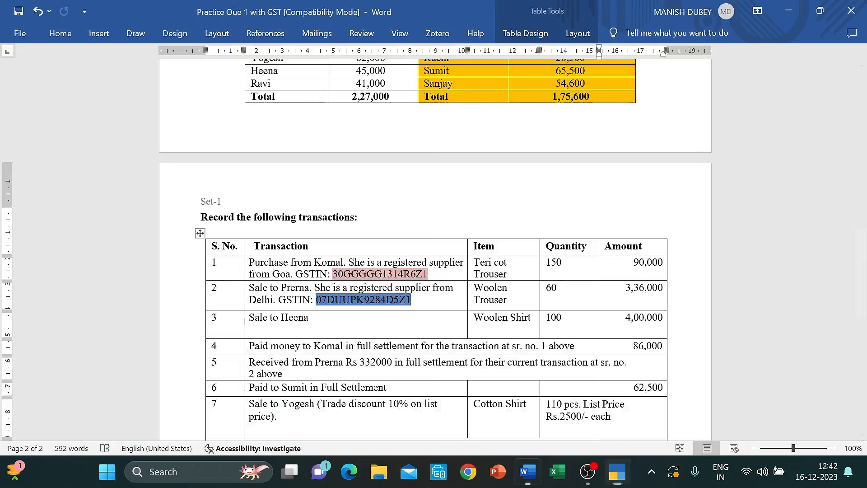
{"action": "key", "text": "alt+Tab"}
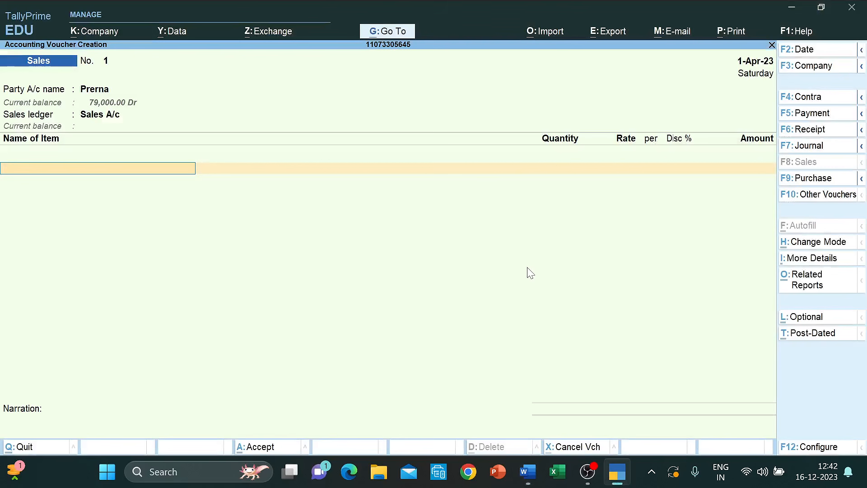
{"action": "type", "text": "Woole"}
{"action": "key", "text": "Down"}
{"action": "key", "text": "Down"}
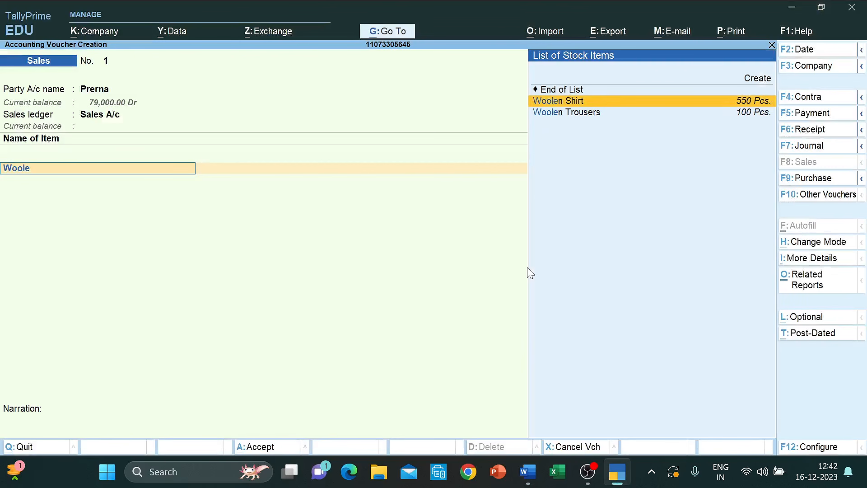
{"action": "key", "text": "Return"}
{"action": "key", "text": "alt+Tab"}
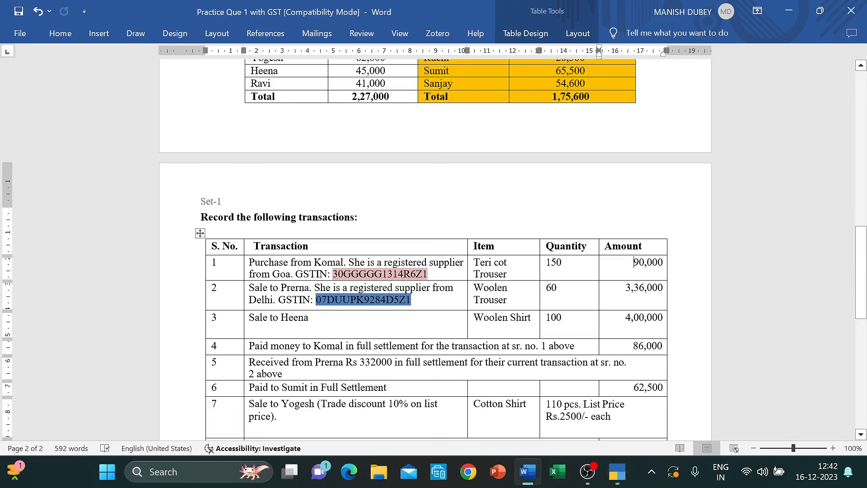
{"action": "key", "text": "alt+Tab"}
{"action": "type", "text": "60"}
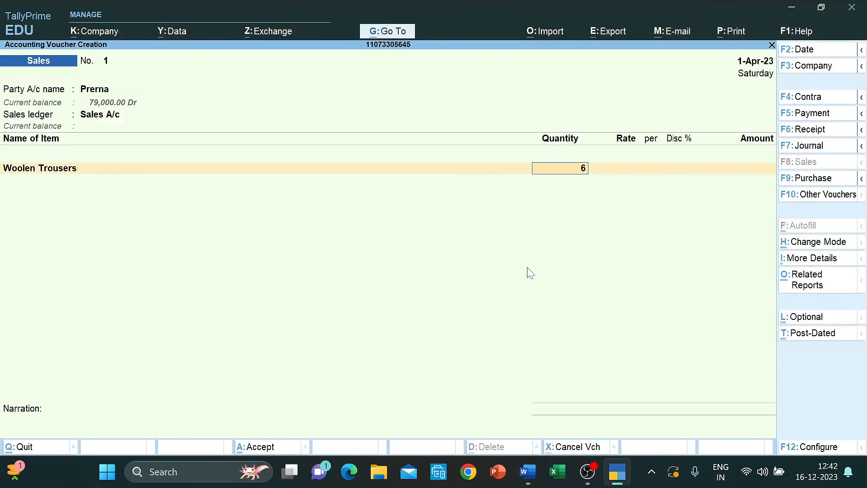
{"action": "key", "text": "Return"}
- Enter the Woolen Trousers amount, correcting 3,60,000 to 3,36,000 (5,600 per piece)
{"action": "key", "text": "Return"}
{"action": "key", "text": "Return"}
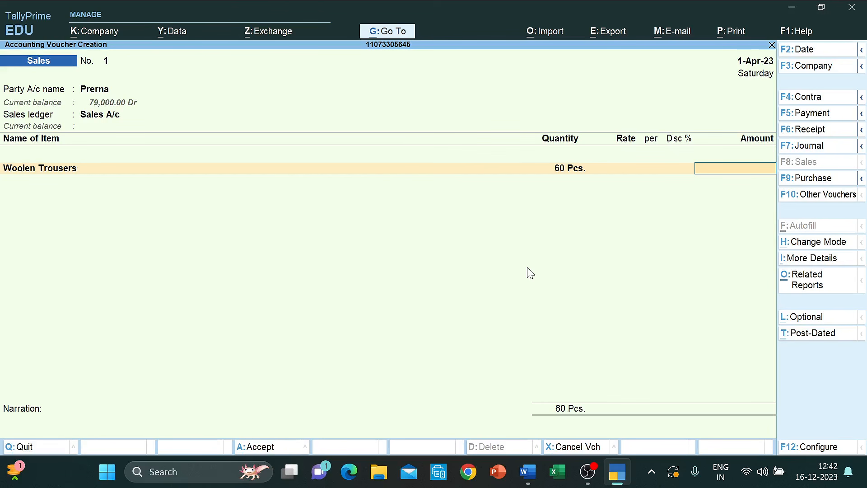
{"action": "type", "text": "3,"}
{"action": "type", "text": "60,000"}
{"action": "key", "text": "Return"}
{"action": "key", "text": "alt+Tab"}
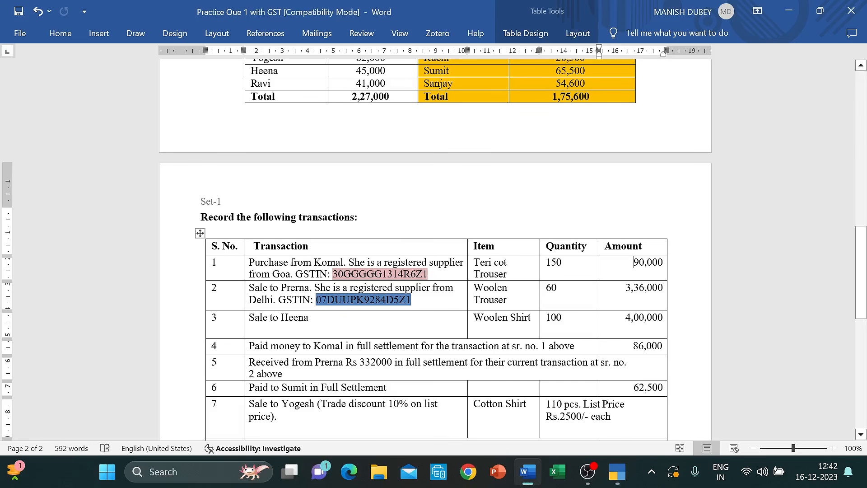
{"action": "key", "text": "alt+Tab"}
{"action": "key", "text": "BackSpace"}
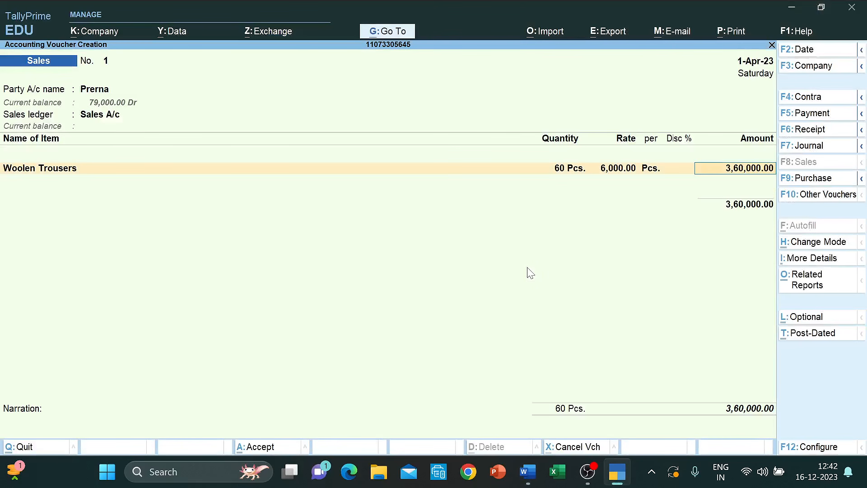
{"action": "type", "text": "336000"}
{"action": "key", "text": "Return"}
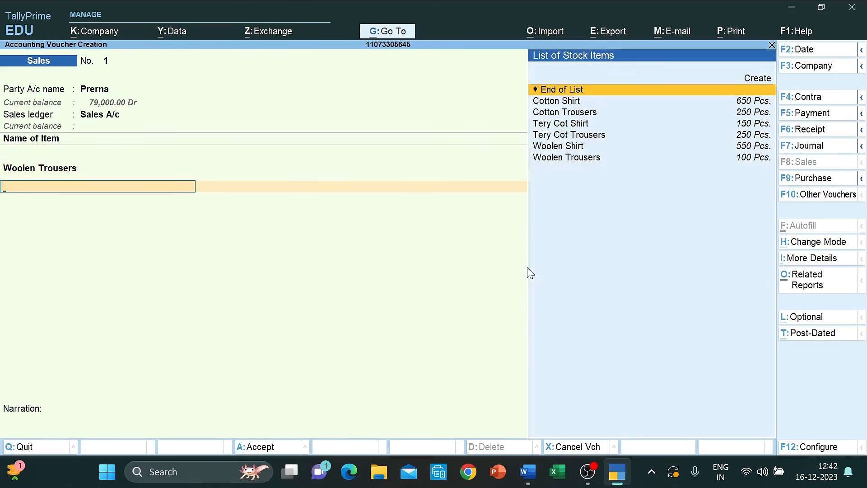
{"action": "key", "text": "Return"}
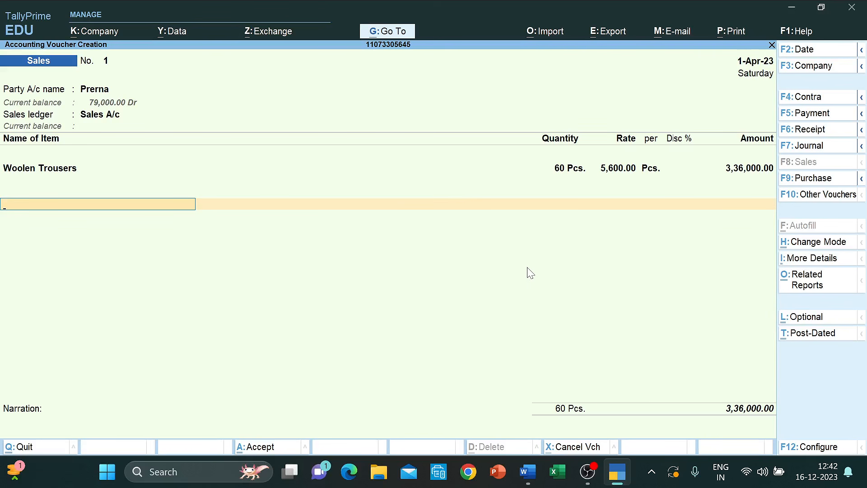
{"action": "key", "text": "BackSpace"}
- Close the item list and add a CGST 6% tax row, replacing an initial IGST pick
{"action": "key", "text": "Return"}
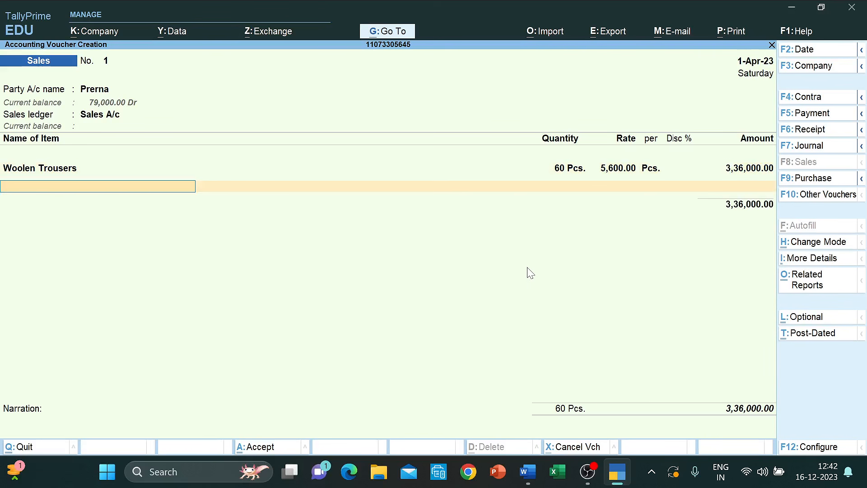
{"action": "type", "text": "D"}
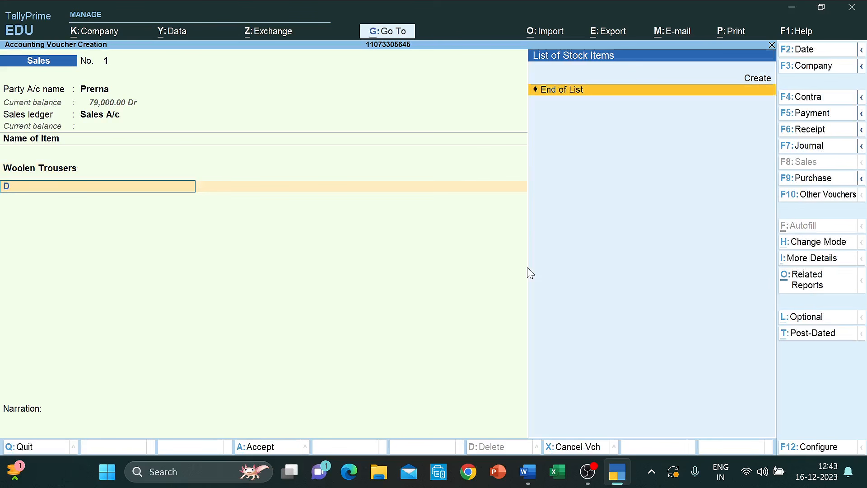
{"action": "key", "text": "BackSpace"}
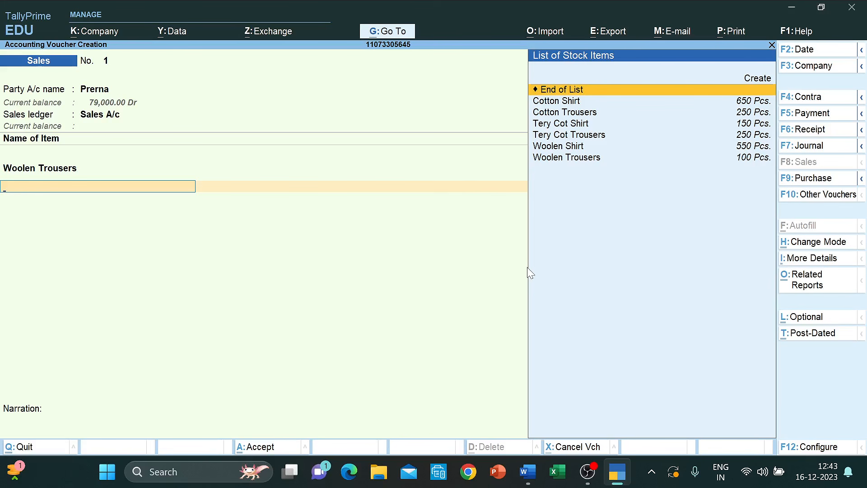
{"action": "key", "text": "Return"}
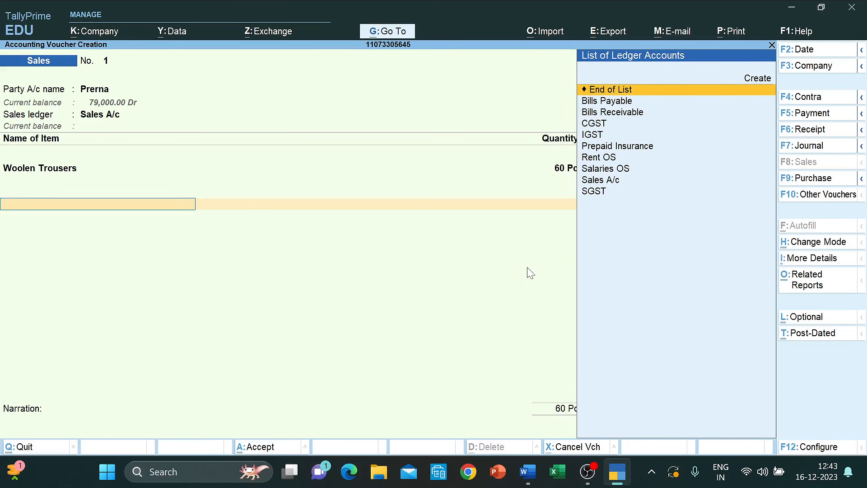
{"action": "key", "text": "Down"}
{"action": "key", "text": "Down"}
{"action": "key", "text": "Down"}
{"action": "key", "text": "Down"}
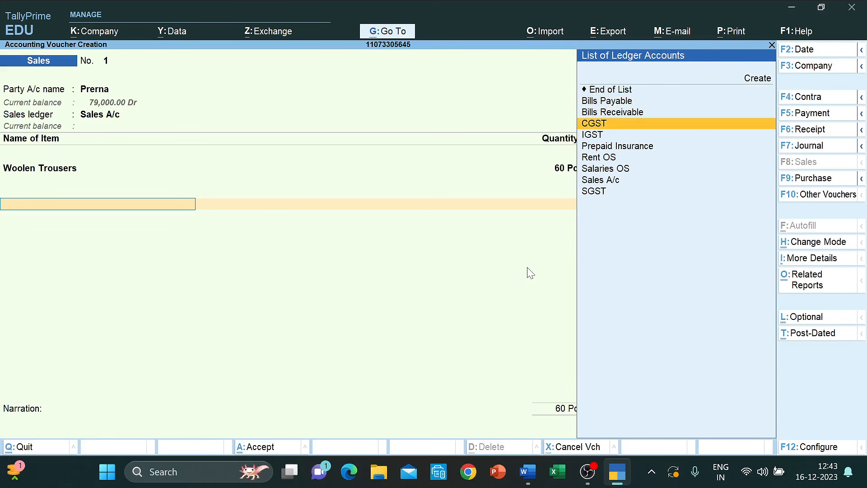
{"action": "key", "text": "Up"}
{"action": "key", "text": "Up"}
{"action": "key", "text": "Down"}
{"action": "key", "text": "Down"}
{"action": "key", "text": "Down"}
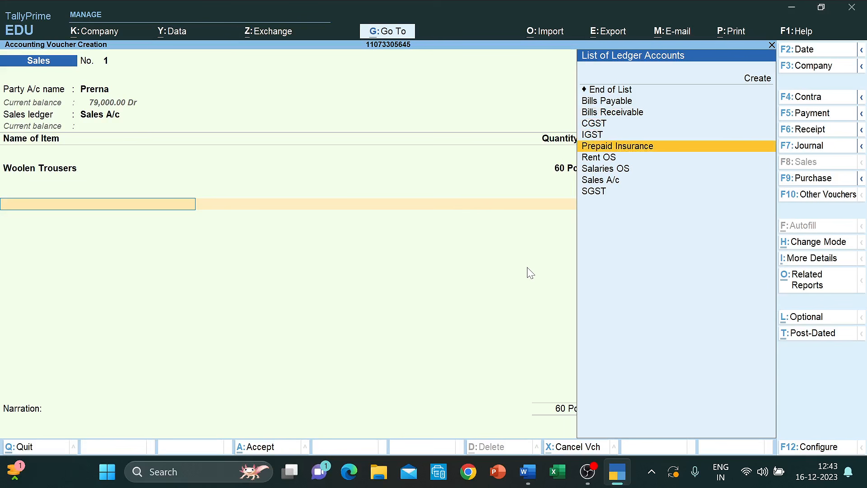
{"action": "key", "text": "Up"}
{"action": "key", "text": "Up"}
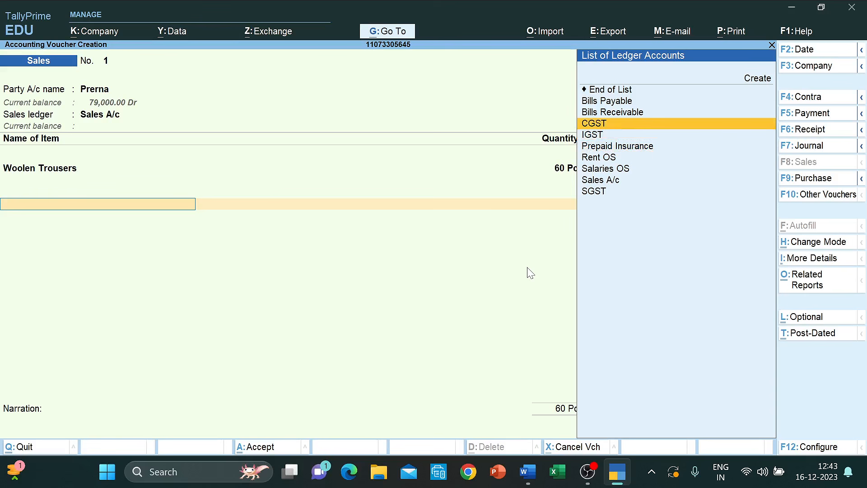
{"action": "key", "text": "Down"}
{"action": "key", "text": "Return"}
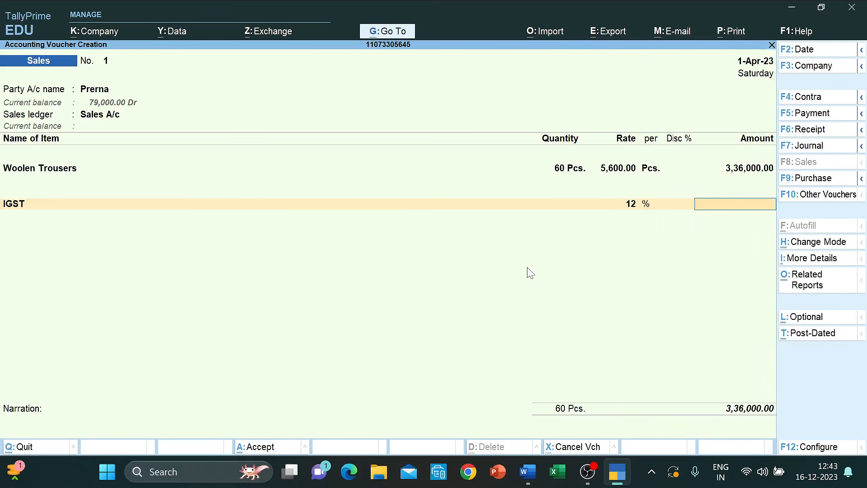
{"action": "key", "text": "BackSpace"}
{"action": "key", "text": "Up"}
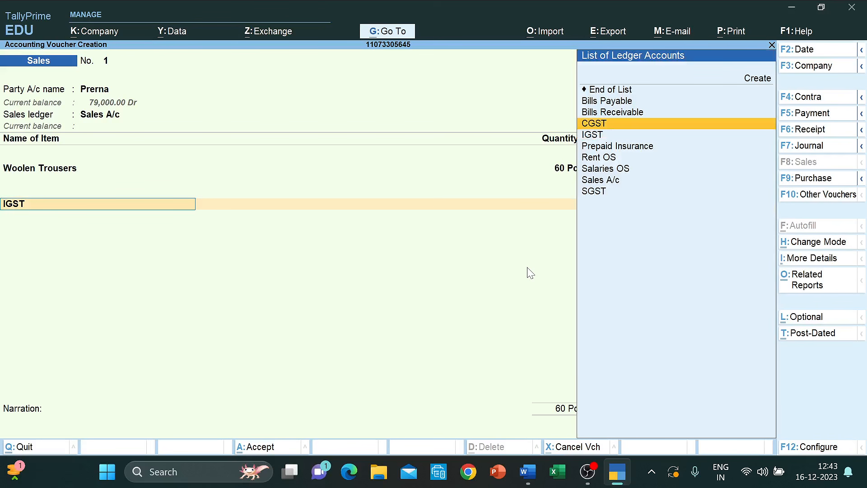
{"action": "key", "text": "Return"}
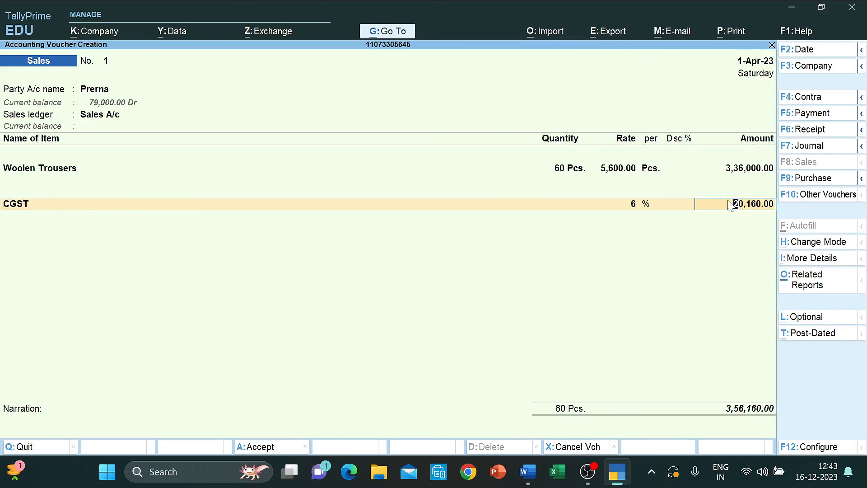
- Accept CGST of 20,160, add SGST at 6%, and save the 3,76,320 sales voucher
{"action": "key", "text": "Return"}
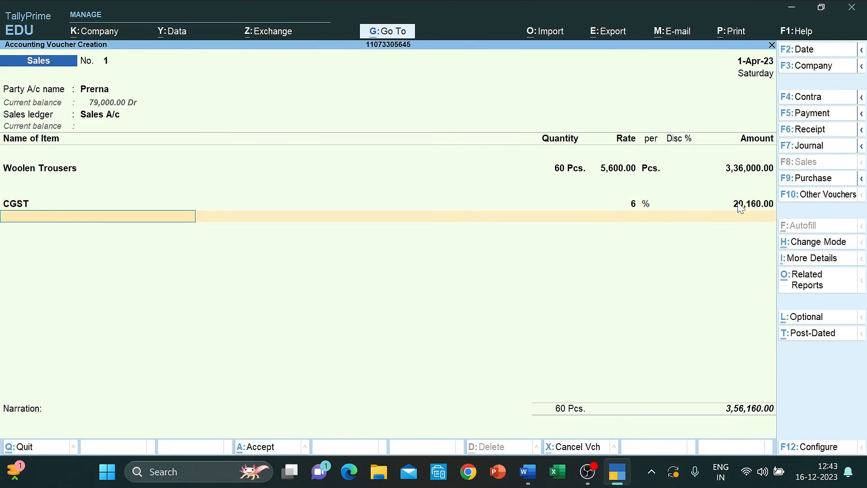
{"action": "type", "text": "Sg"}
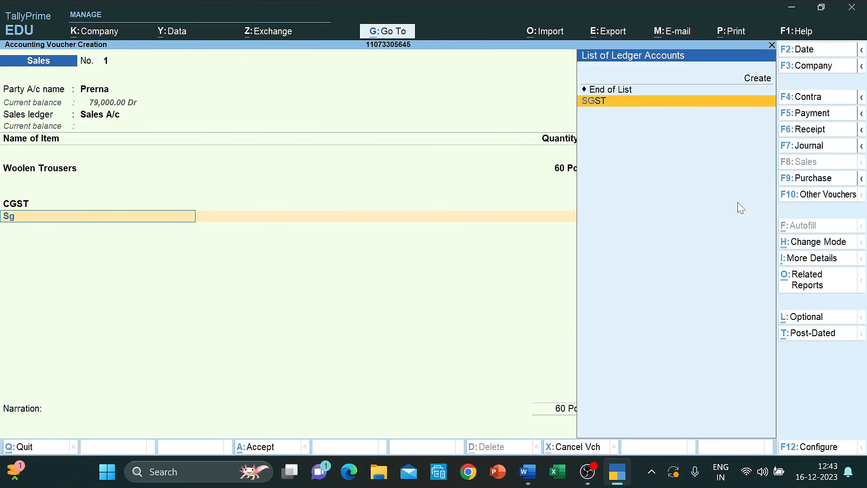
{"action": "key", "text": "Return"}
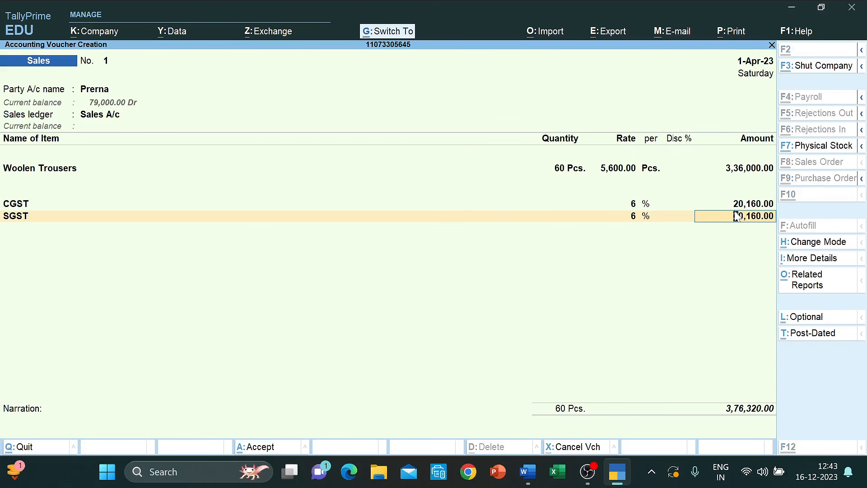
{"action": "key", "text": "ctrl+a"}
{"action": "key", "text": "alt+Tab"}
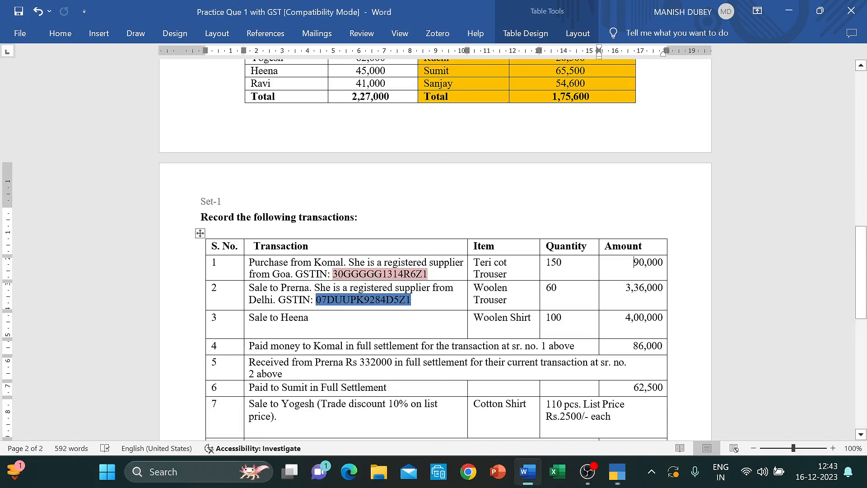
{"action": "key", "text": "Down"}
{"action": "key", "text": "Down"}
{"action": "key", "text": "Down"}
{"action": "key", "text": "Down"}
{"action": "key", "text": "Down"}
{"action": "key", "text": "Down"}
{"action": "scroll", "coordinate": [435, 248], "scroll_direction": "down", "scroll_amount": 3}
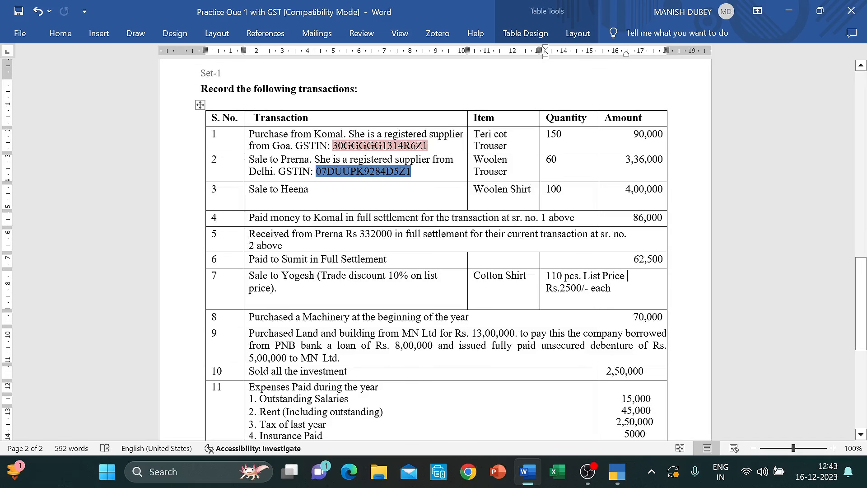
{"action": "scroll", "coordinate": [435, 248], "scroll_direction": "down", "scroll_amount": 3}
{"action": "scroll", "coordinate": [435, 248], "scroll_direction": "up", "scroll_amount": 2}
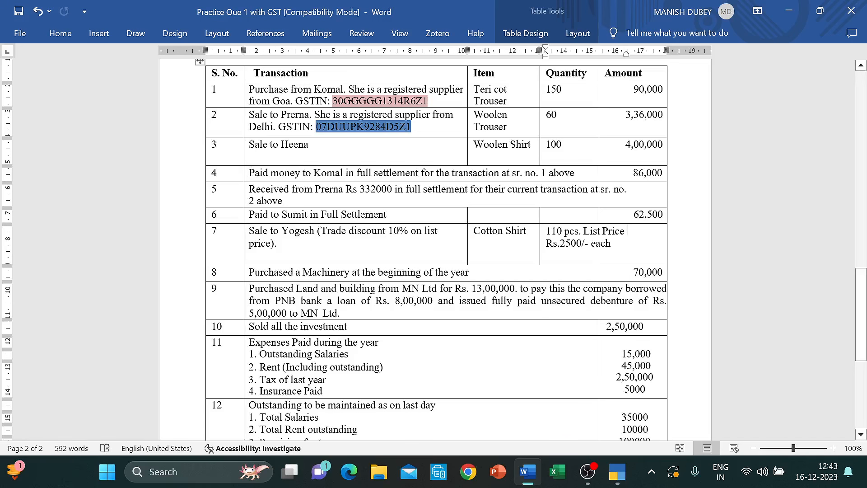
{"action": "left_click", "coordinate": [248, 144]}
- Start the second sale with the customer as party, Sales A/c as ledger, and item Woolen Shirt
{"action": "key", "text": "alt+Tab"}
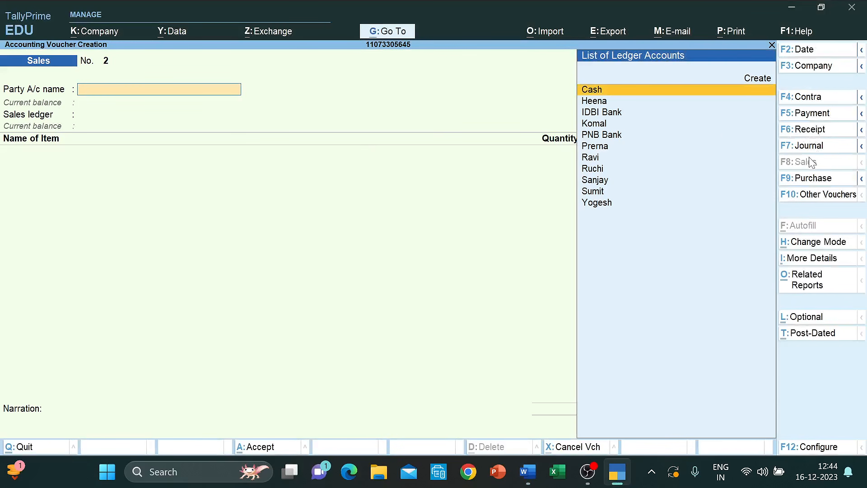
{"action": "key", "text": "Down"}
{"action": "key", "text": "Return"}
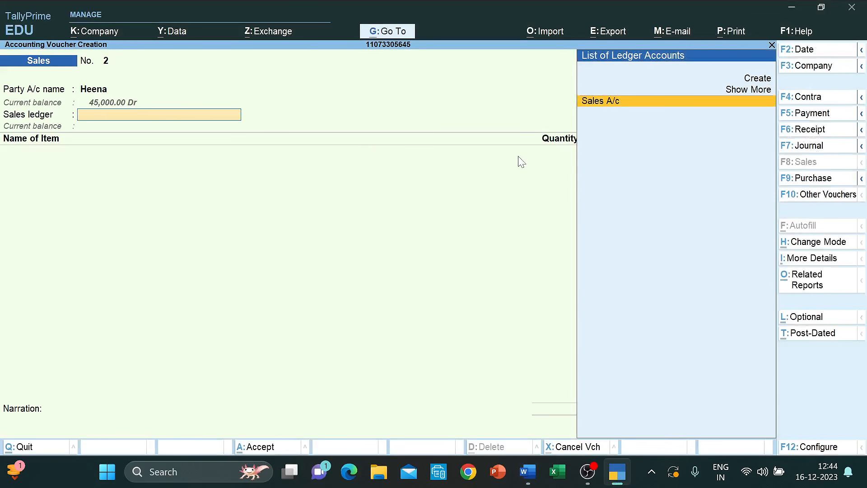
{"action": "key", "text": "Return"}
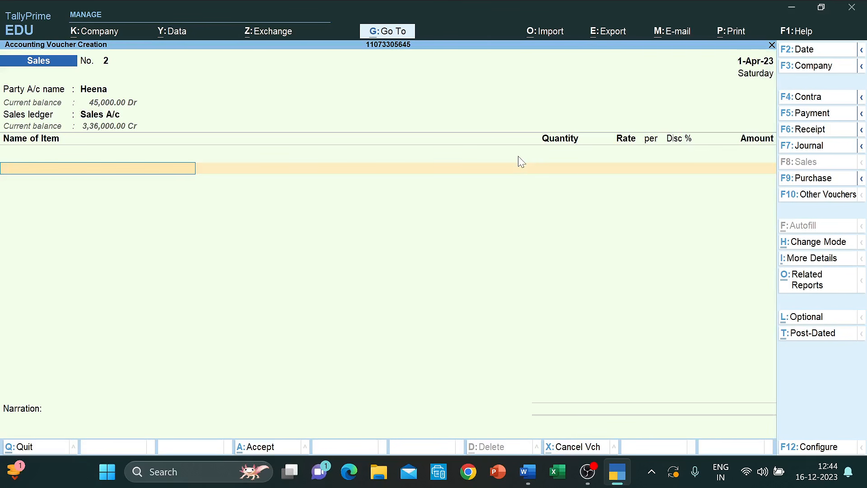
{"action": "key", "text": "alt+Tab"}
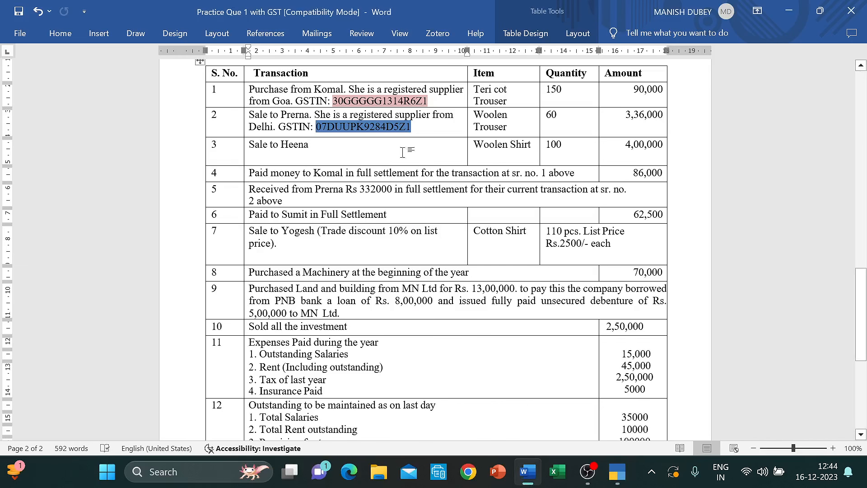
{"action": "key", "text": "alt+Tab"}
{"action": "type", "text": "Woo"}
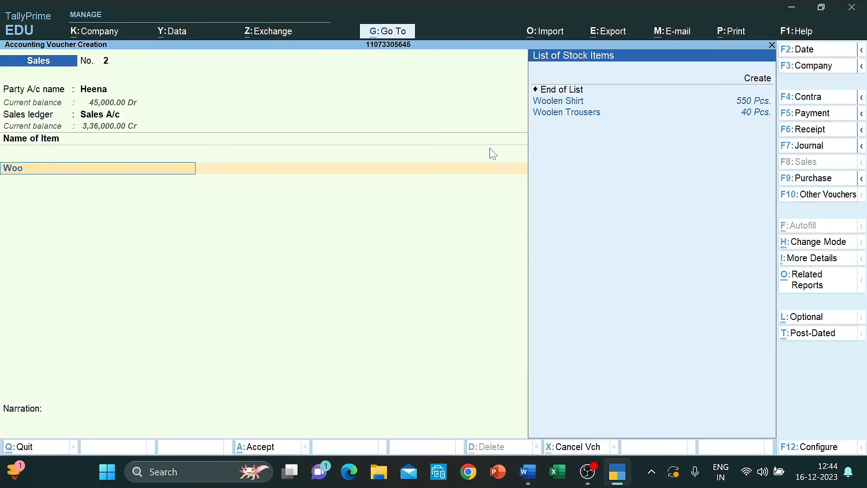
{"action": "key", "text": "Down"}
{"action": "key", "text": "Up"}
{"action": "key", "text": "Return"}
- Enter 100 Pcs for 4,00,000 and save Sales voucher No. 2
{"action": "key", "text": "alt+Tab"}
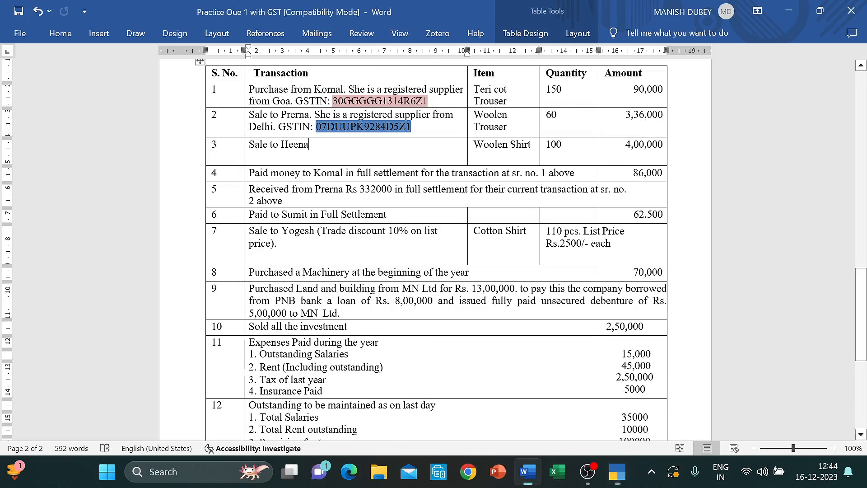
{"action": "key", "text": "alt+Tab"}
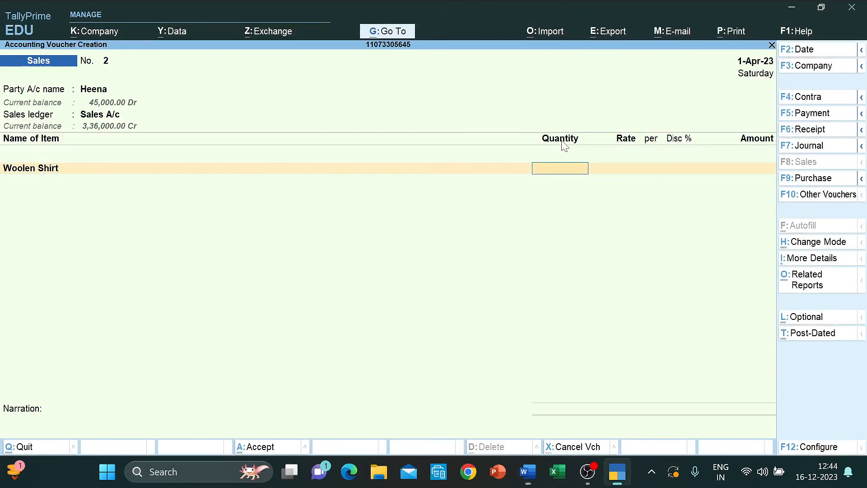
{"action": "type", "text": "100"}
{"action": "key", "text": "Return"}
{"action": "key", "text": "Return"}
{"action": "key", "text": "Return"}
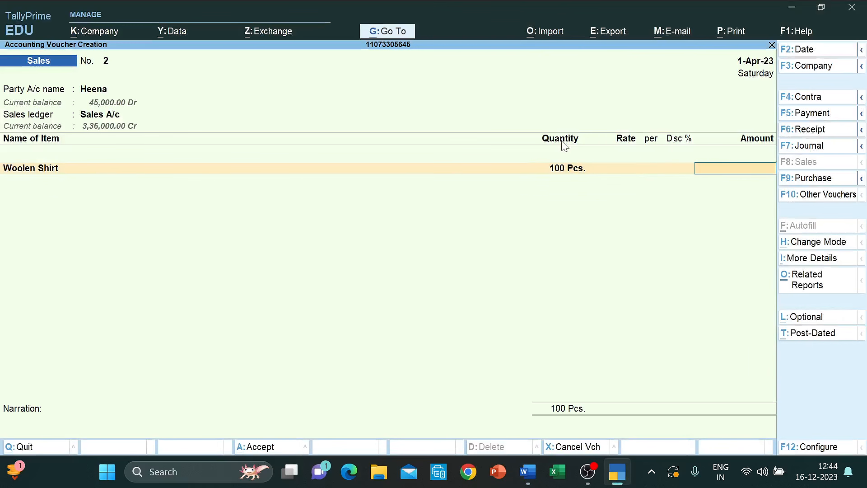
{"action": "type", "text": "400000"}
{"action": "key", "text": "Return"}
{"action": "key", "text": "ctrl+a"}
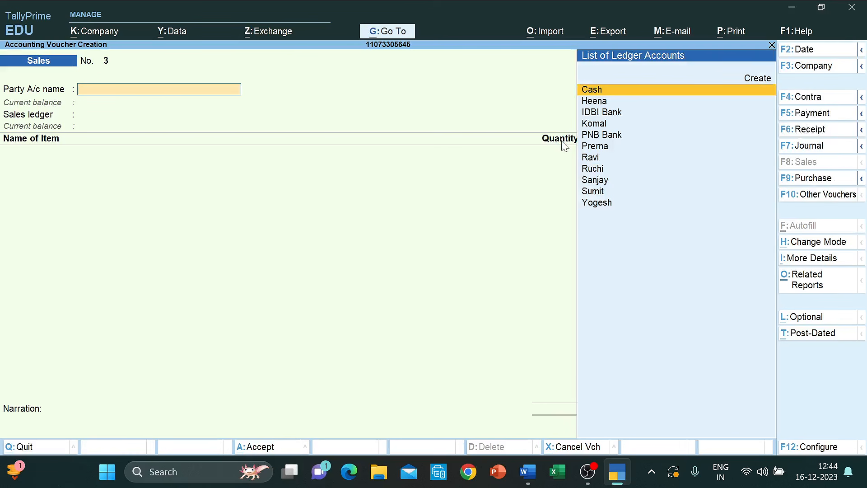
{"action": "key", "text": "alt+Tab"}
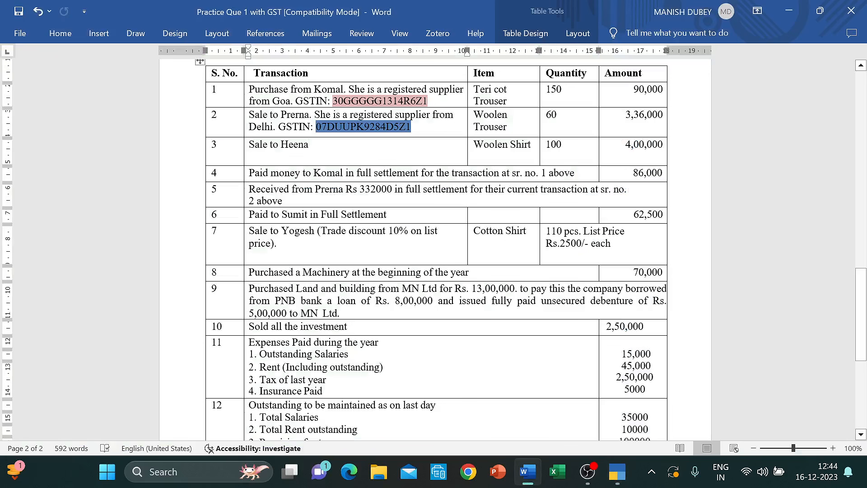
- Shade row 4 of the Word transaction table, the 86,000 supplier payment, in red
{"action": "left_click", "coordinate": [249, 173]}
{"action": "key", "text": "shift+Right"}
{"action": "key", "text": "shift+Right"}
{"action": "key", "text": "shift+Right"}
{"action": "key", "text": "shift+Right"}
{"action": "key", "text": "shift+Right"}
{"action": "key", "text": "shift+Right"}
{"action": "key", "text": "shift+Right"}
{"action": "key", "text": "shift+Right"}
{"action": "key", "text": "shift+Right"}
{"action": "key", "text": "shift+Right"}
{"action": "key", "text": "shift+Right"}
{"action": "key", "text": "shift+Right"}
{"action": "key", "text": "shift+Right"}
{"action": "key", "text": "shift+Right"}
{"action": "key", "text": "shift+Right"}
{"action": "key", "text": "shift+Right"}
{"action": "key", "text": "shift+Right"}
{"action": "key", "text": "shift+Right"}
{"action": "key", "text": "shift+Right"}
{"action": "key", "text": "shift+Right"}
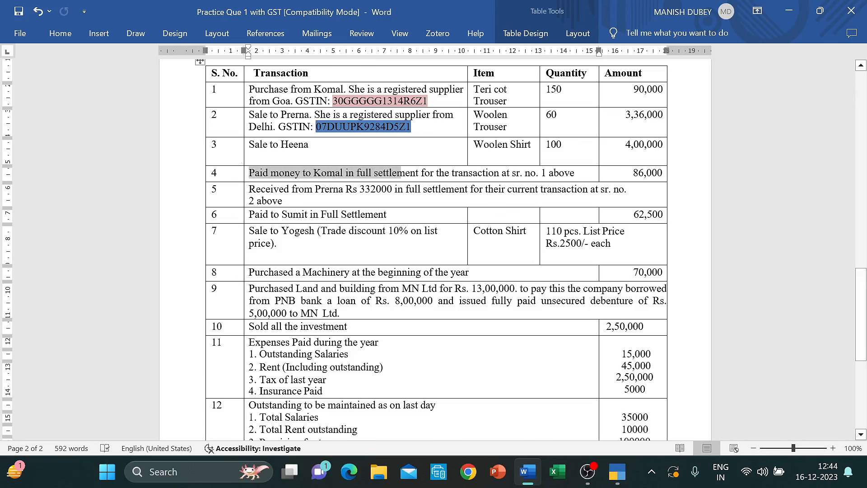
{"action": "key", "text": "shift+Right"}
{"action": "key", "text": "shift+Right"}
{"action": "key", "text": "shift+Right"}
{"action": "key", "text": "shift+Right"}
{"action": "key", "text": "shift+Right"}
{"action": "key", "text": "shift+Right"}
{"action": "key", "text": "shift+Right"}
{"action": "key", "text": "shift+Right"}
{"action": "key", "text": "shift+Right"}
{"action": "key", "text": "shift+Right"}
{"action": "key", "text": "shift+Right"}
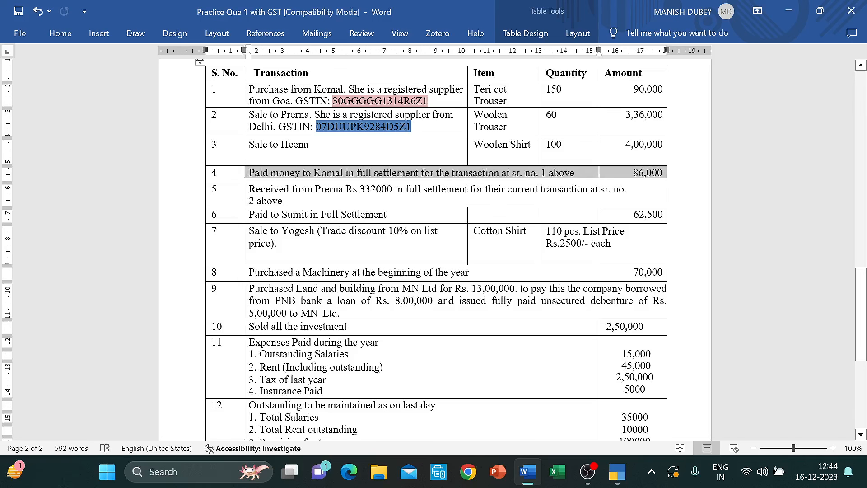
{"action": "right_click", "coordinate": [256, 178]}
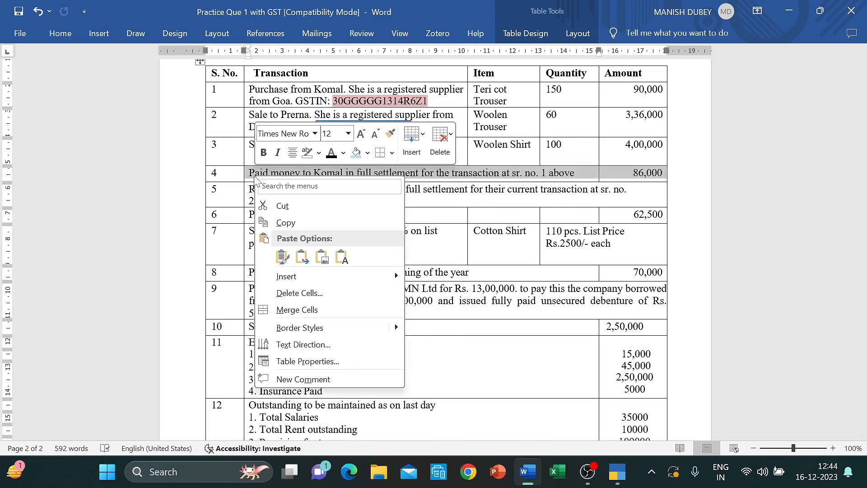
{"action": "left_click", "coordinate": [368, 153]}
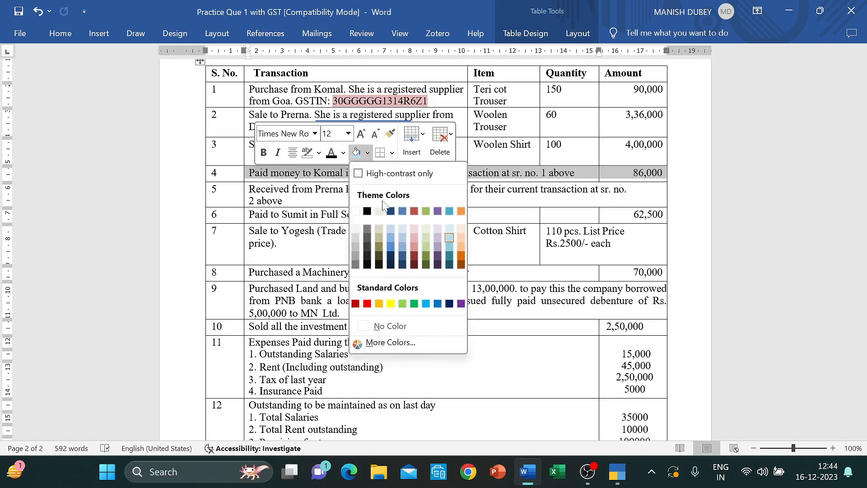
{"action": "left_click", "coordinate": [414, 211]}
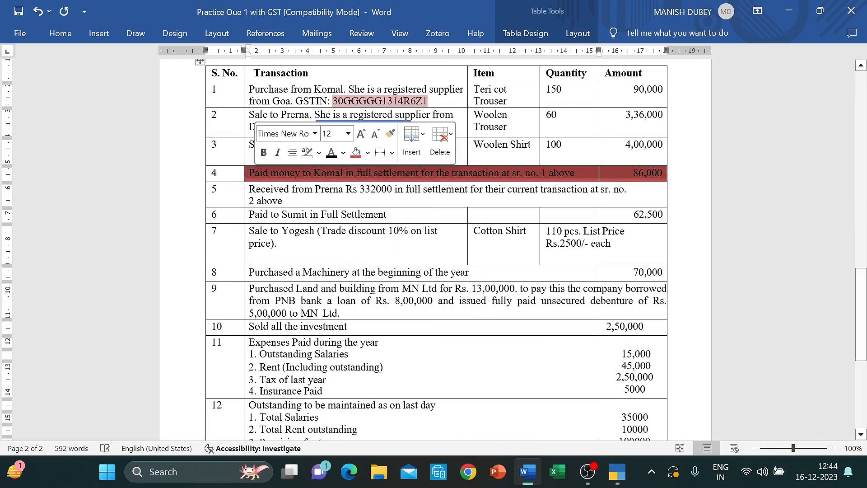
{"action": "left_click", "coordinate": [526, 180]}
{"action": "left_click", "coordinate": [650, 173]}
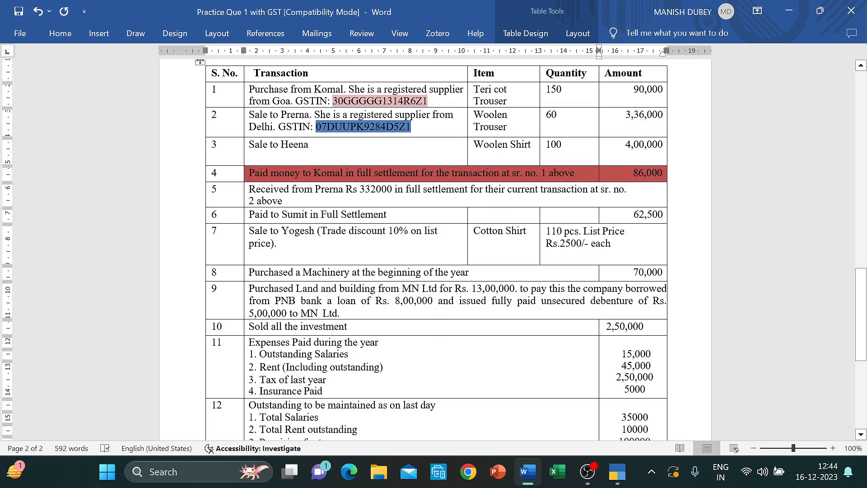
{"action": "left_click", "coordinate": [633, 89]}
{"action": "left_click", "coordinate": [641, 173]}
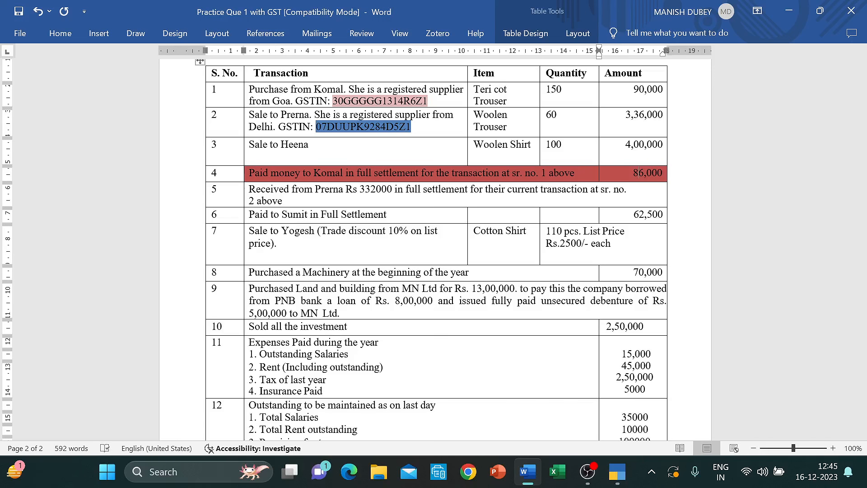
{"action": "key", "text": "alt+Tab"}
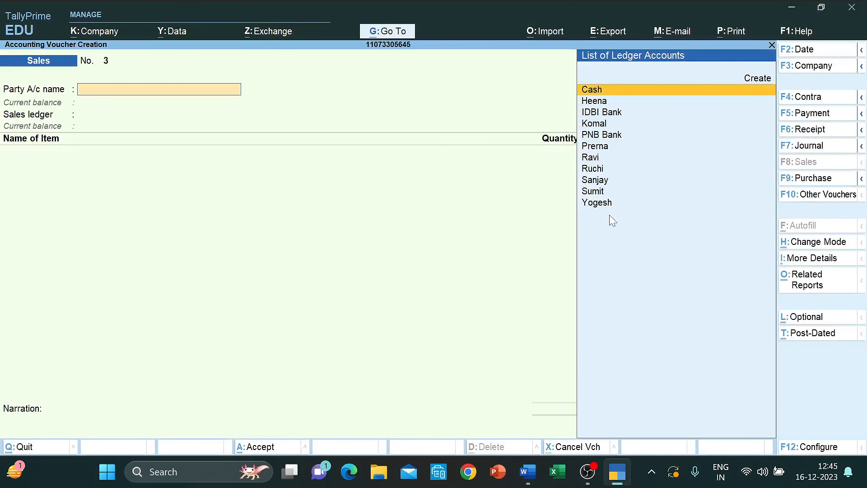
- Open a Payment voucher, try Single Entry mode, then return it to Double Entry
{"action": "left_click", "coordinate": [807, 115]}
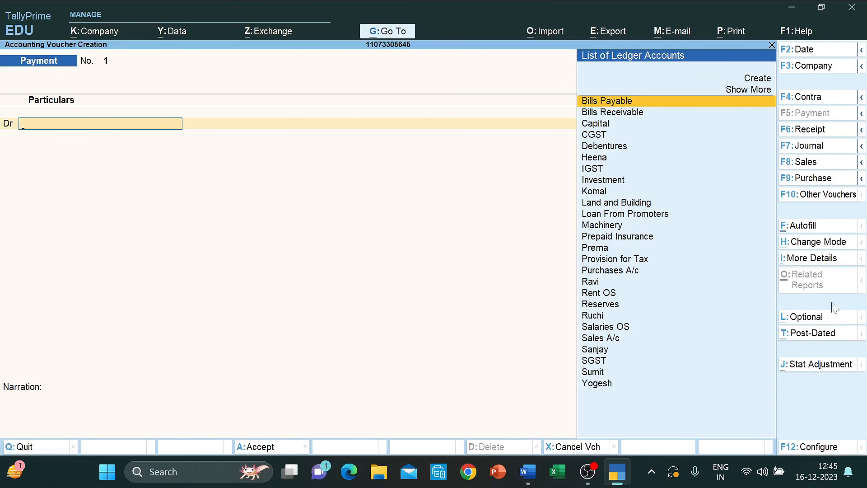
{"action": "left_click", "coordinate": [825, 244]}
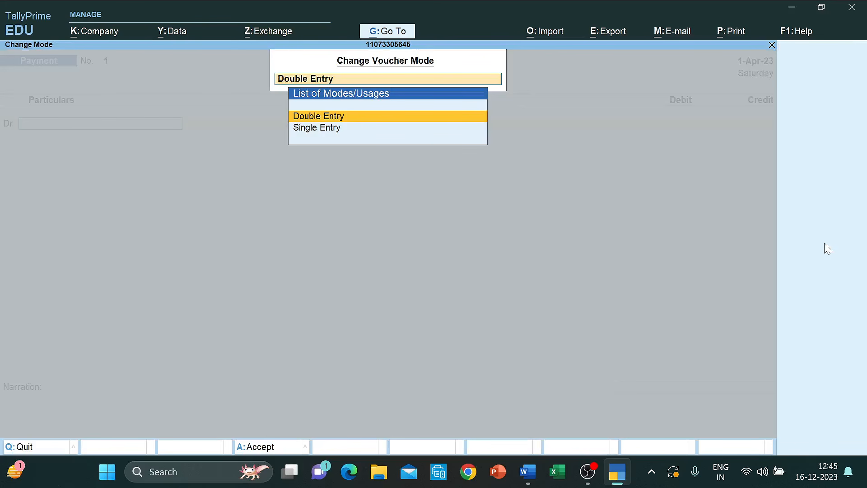
{"action": "key", "text": "Down"}
{"action": "key", "text": "Return"}
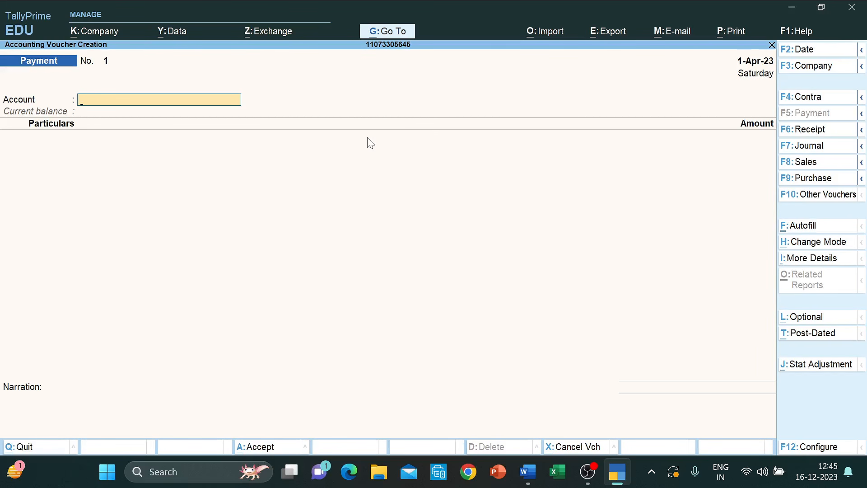
{"action": "left_click", "coordinate": [817, 247]}
{"action": "key", "text": "Up"}
{"action": "key", "text": "Return"}
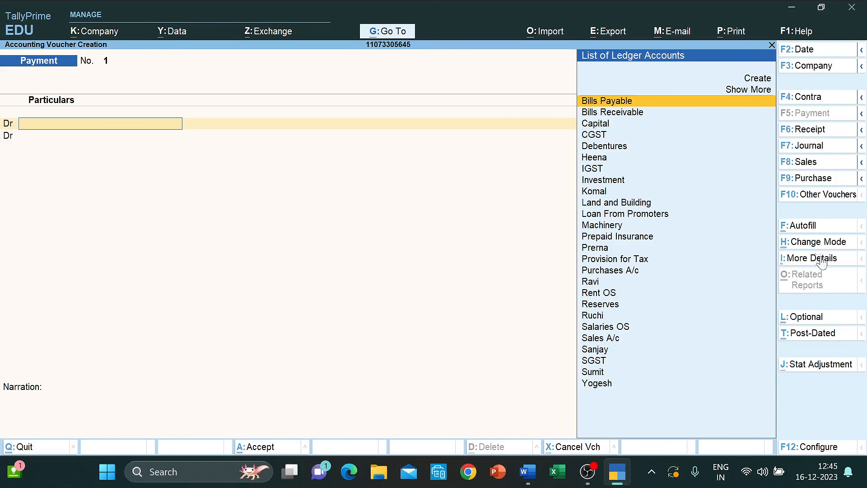
- In F12 Configure, turn the Cr/Dr option off, then restore it to Yes for Dr rows
{"action": "left_click", "coordinate": [810, 447]}
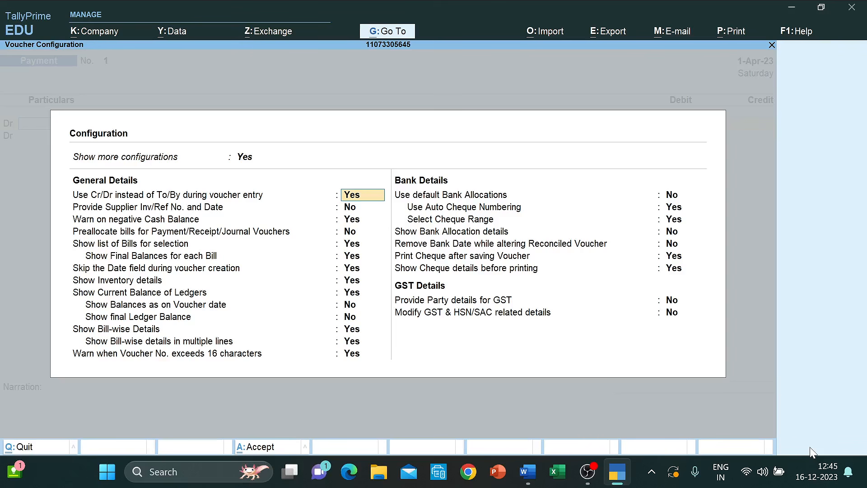
{"action": "key", "text": "Down"}
{"action": "key", "text": "Down"}
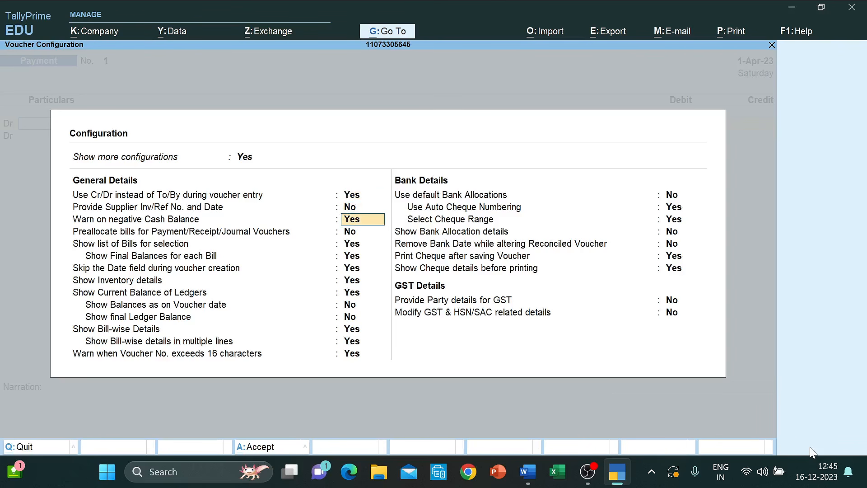
{"action": "key", "text": "Up"}
{"action": "key", "text": "Up"}
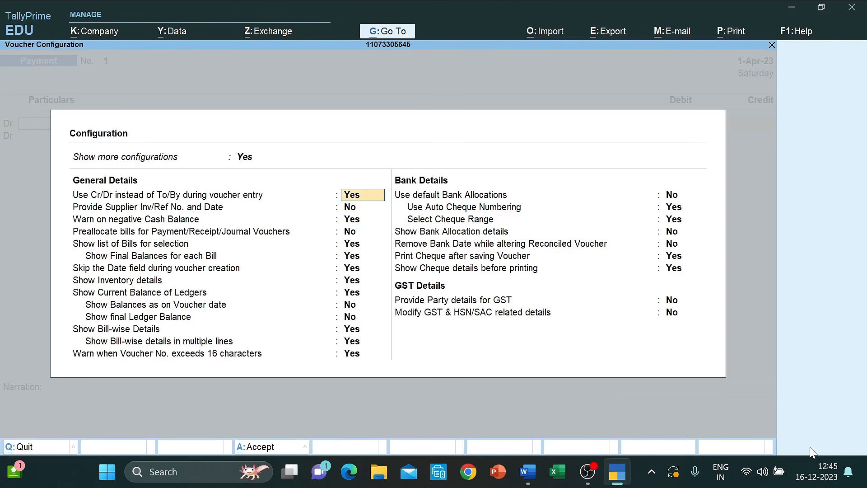
{"action": "key", "text": "n"}
{"action": "key", "text": "ctrl+a"}
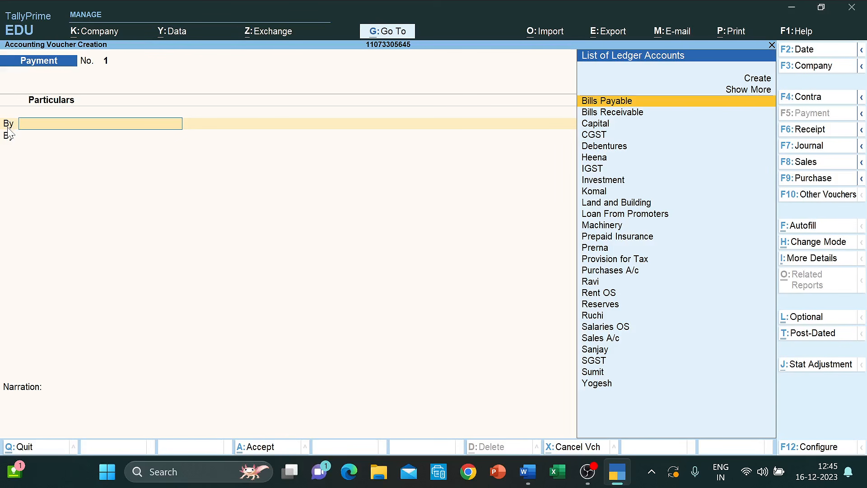
{"action": "left_click", "coordinate": [821, 448]}
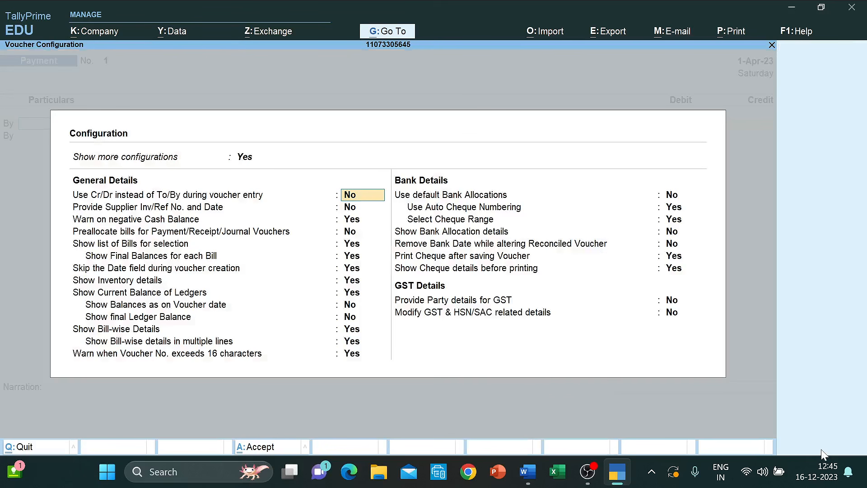
{"action": "type", "text": "y"}
{"action": "key", "text": "Return"}
{"action": "key", "text": "ctrl+a"}
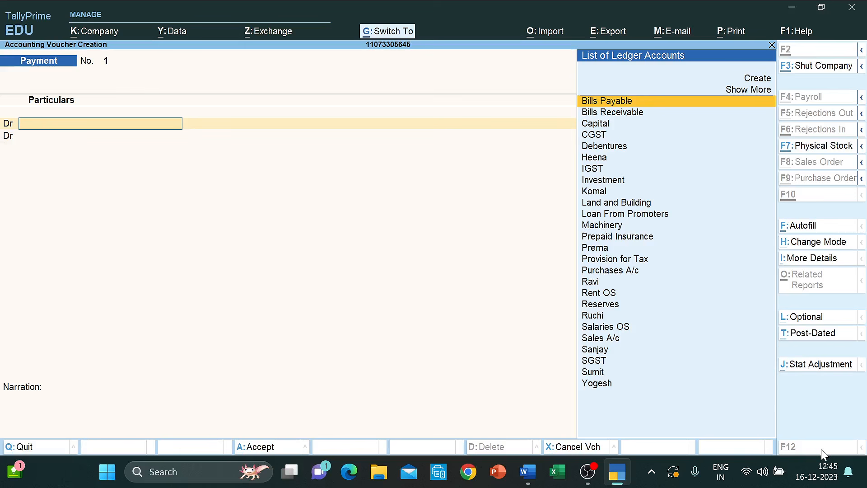
{"action": "left_click", "coordinate": [821, 450]}
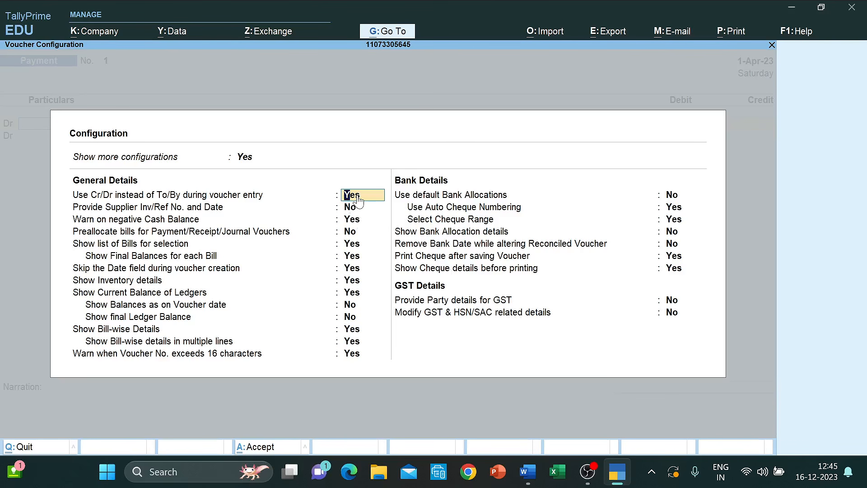
{"action": "key", "text": "ctrl+a"}
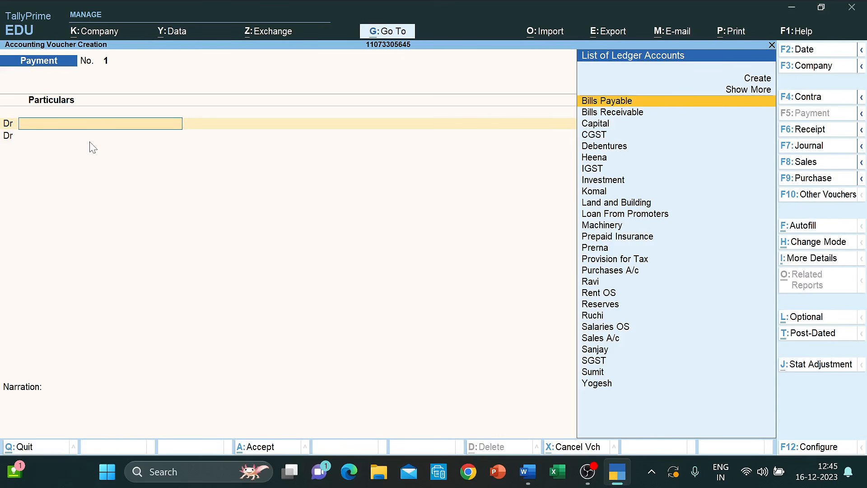
{"action": "key", "text": "alt+Tab"}
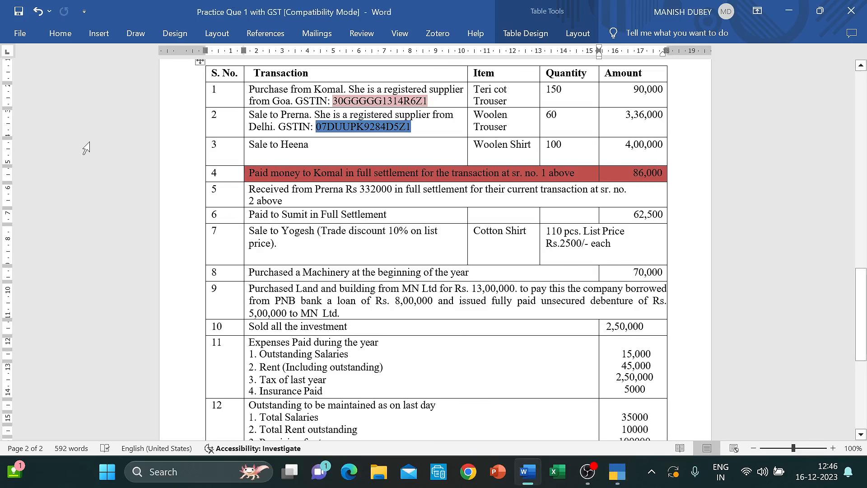
- Debit the supplier's ledger with 90,000 in the payment voucher
{"action": "key", "text": "alt+Tab"}
{"action": "type", "text": "L"}
{"action": "key", "text": "BackSpace"}
{"action": "type", "text": "Ko"}
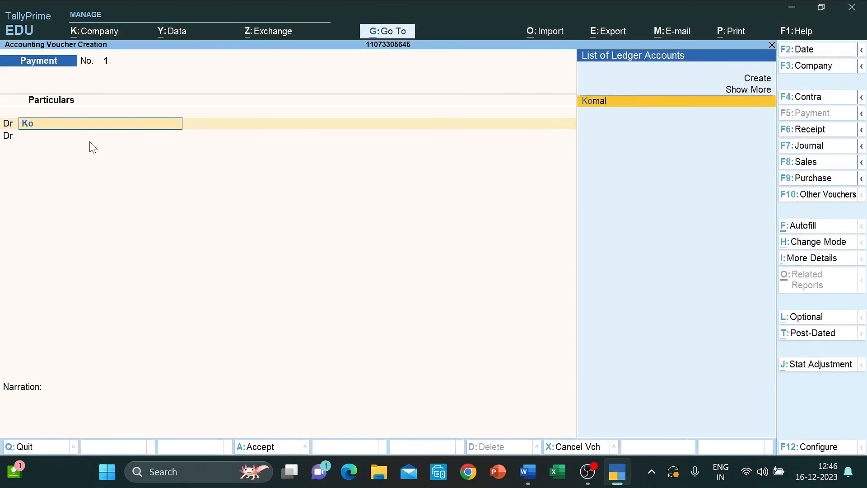
{"action": "key", "text": "Return"}
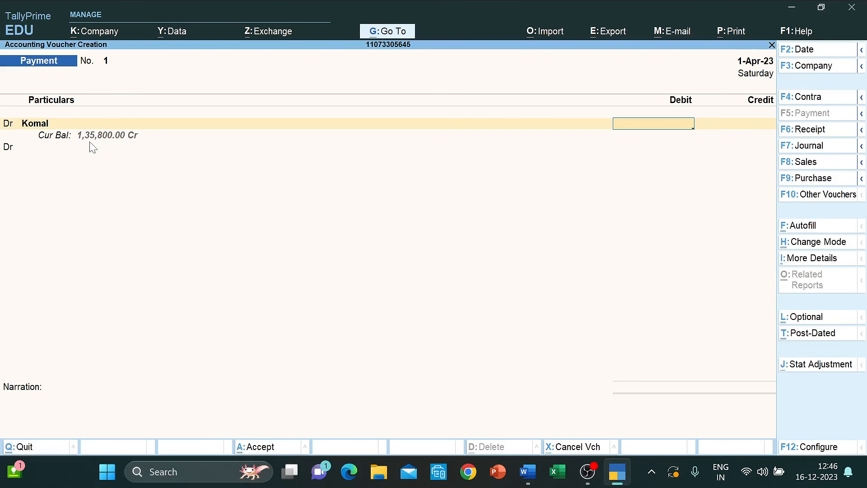
{"action": "type", "text": "90000"}
{"action": "key", "text": "Return"}
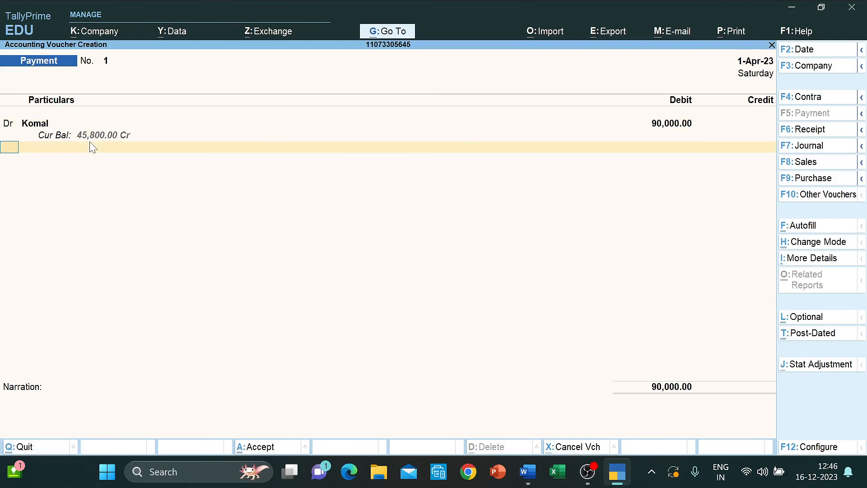
- Add a credit row for IDBI Bank of 86,000, passing through bank allocations
{"action": "type", "text": "cr"}
{"action": "key", "text": "Return"}
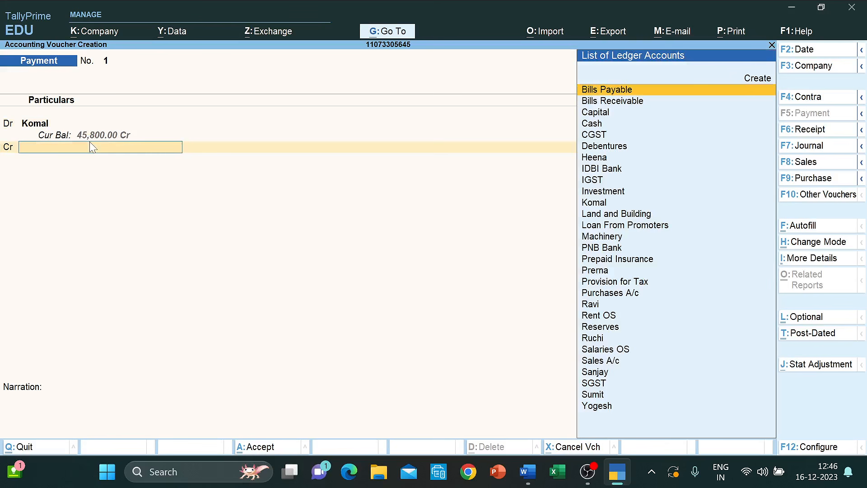
{"action": "type", "text": "id"}
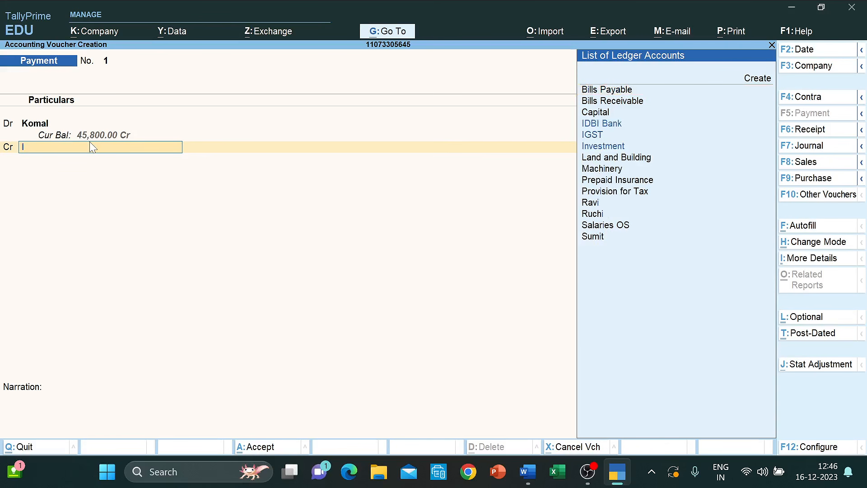
{"action": "key", "text": "Return"}
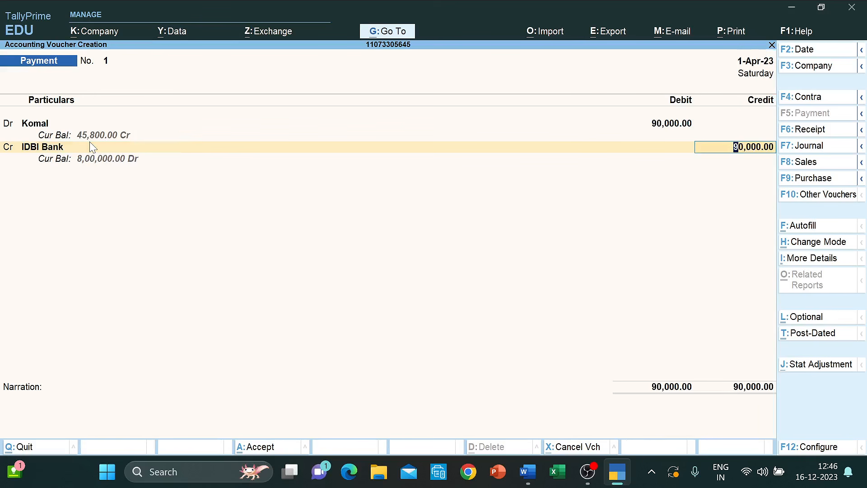
{"action": "type", "text": "86000"}
{"action": "key", "text": "Return"}
{"action": "key", "text": "Return"}
{"action": "key", "text": "Return"}
{"action": "key", "text": "Return"}
{"action": "key", "text": "Return"}
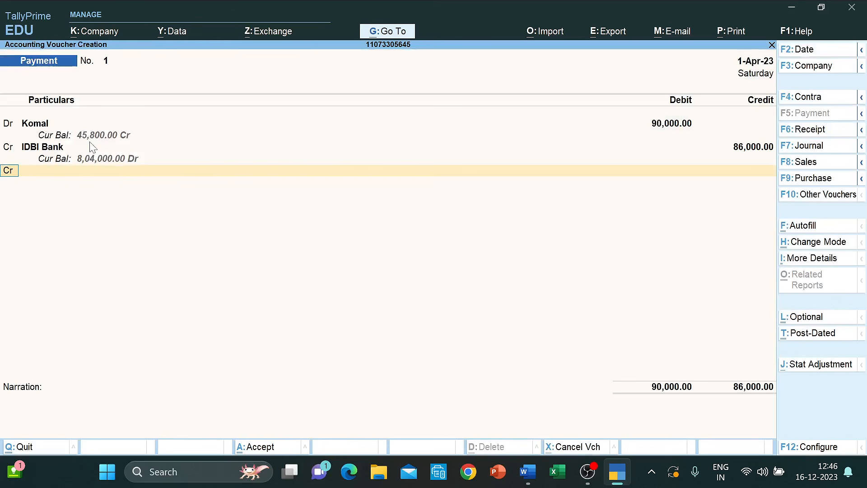
{"action": "key", "text": "Return"}
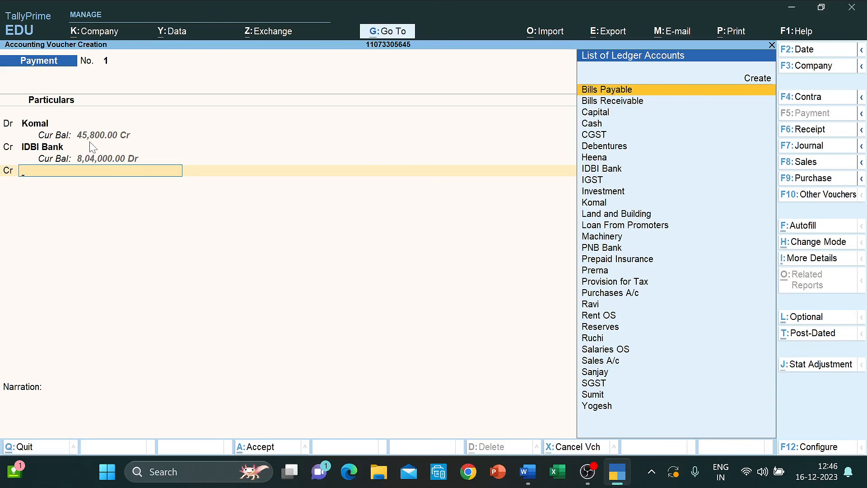
- Create a new ledger named Discount Received under Indirect Incomes
{"action": "key", "text": "Up"}
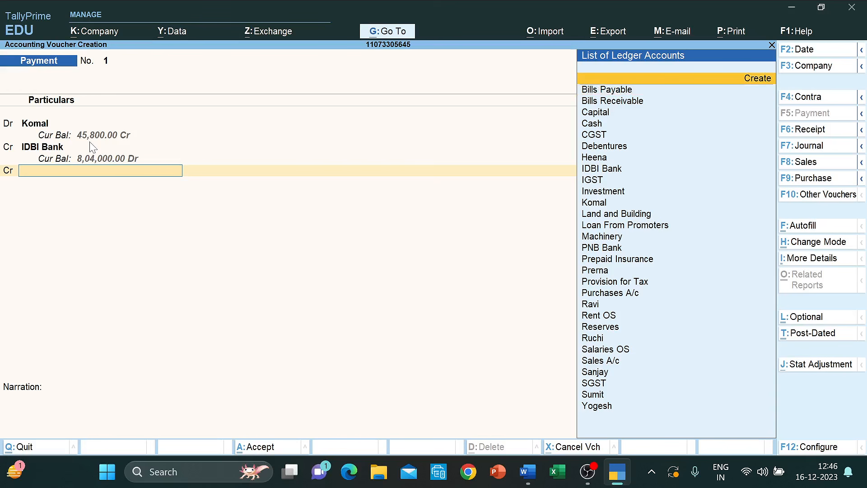
{"action": "key", "text": "Return"}
{"action": "type", "text": "Disc"}
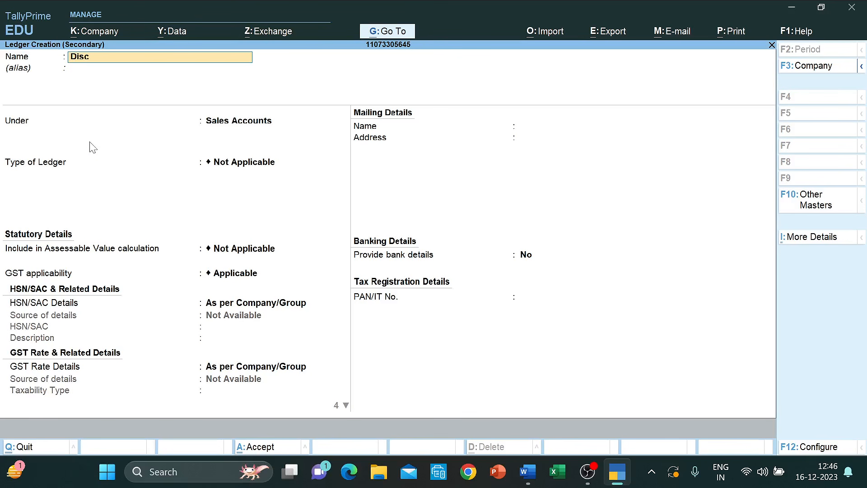
{"action": "type", "text": "ount Received"}
{"action": "key", "text": "Return"}
{"action": "key", "text": "Return"}
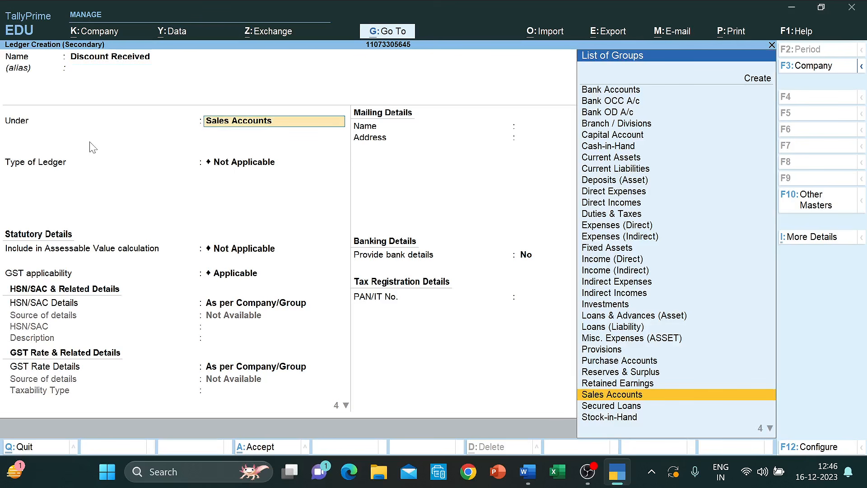
{"action": "type", "text": "Ind"}
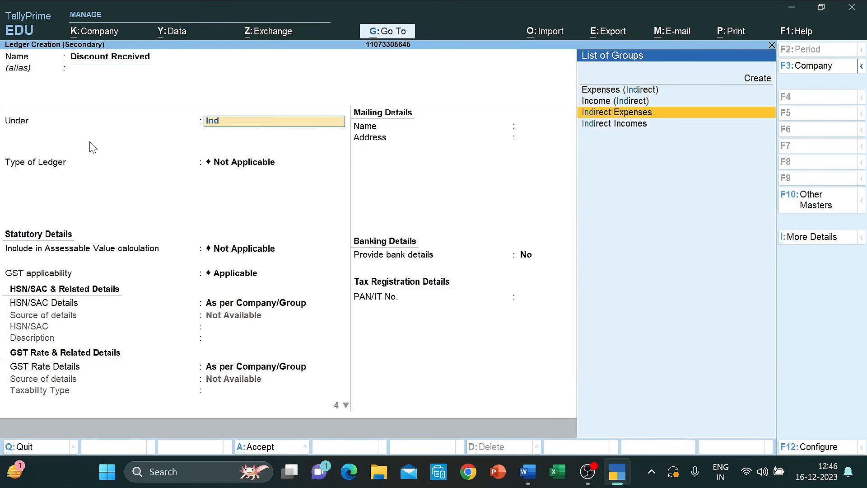
{"action": "key", "text": "Down"}
{"action": "key", "text": "Return"}
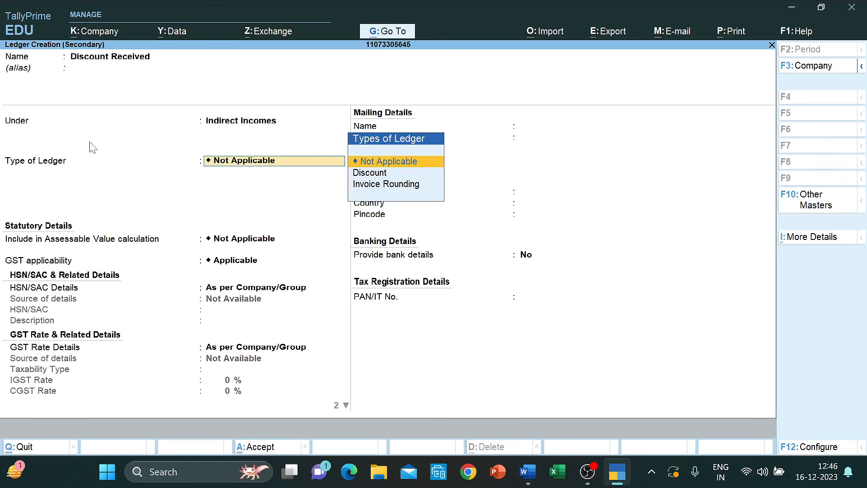
- Set GST Not Applicable, save the ledger, then save Komal's payment voucher balanced at 90,000
{"action": "key", "text": "Return"}
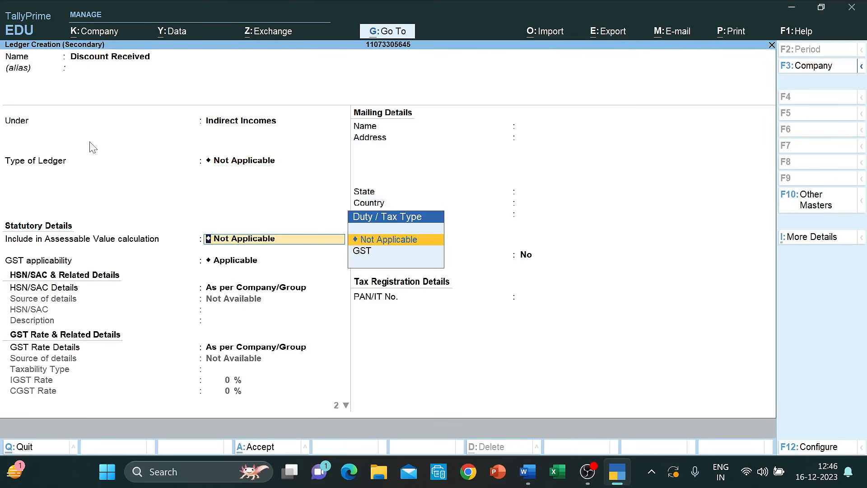
{"action": "key", "text": "Return"}
{"action": "type", "text": "n"}
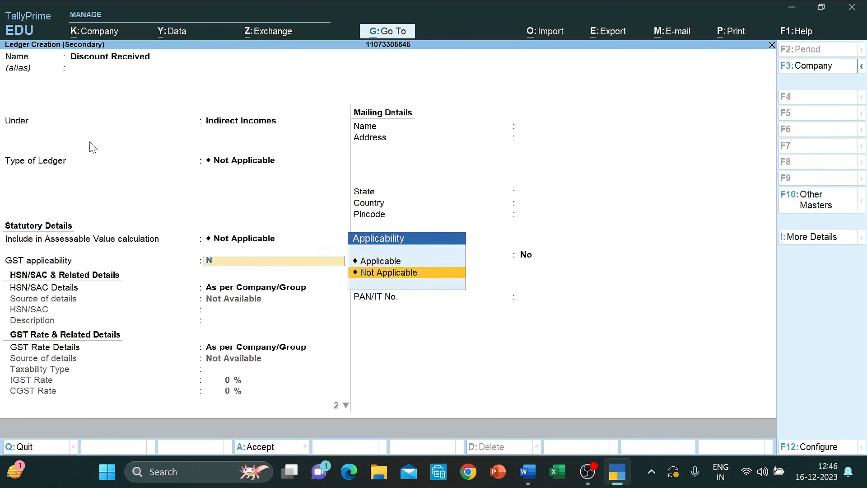
{"action": "key", "text": "Return"}
{"action": "key", "text": "ctrl+a"}
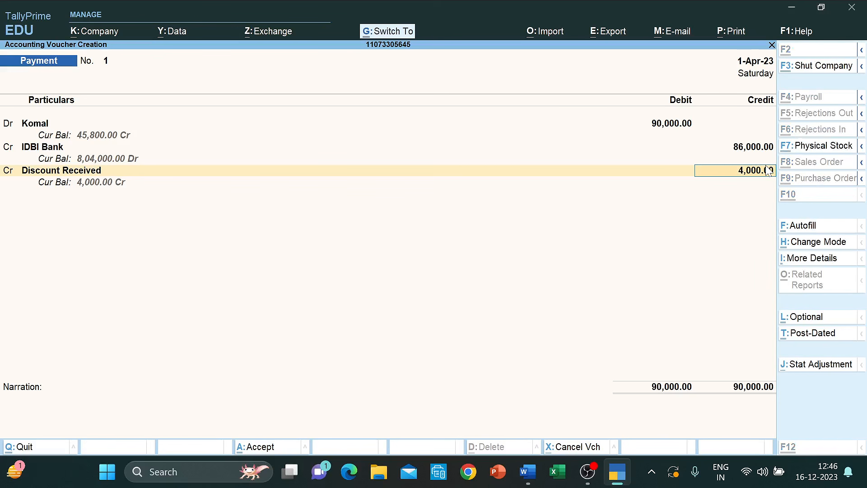
{"action": "key", "text": "ctrl+a"}
{"action": "key", "text": "alt+Tab"}
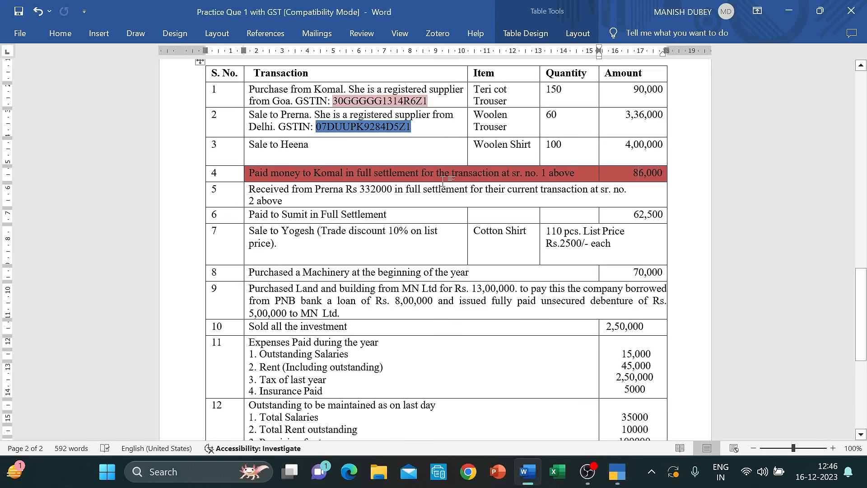
- Shade row 5's Prerna receipt text blue using the mini toolbar's Shading colour
{"action": "left_click", "coordinate": [249, 189]}
{"action": "key", "text": "shift+Down"}
{"action": "key", "text": "shift+Down"}
{"action": "key", "text": "shift+Up"}
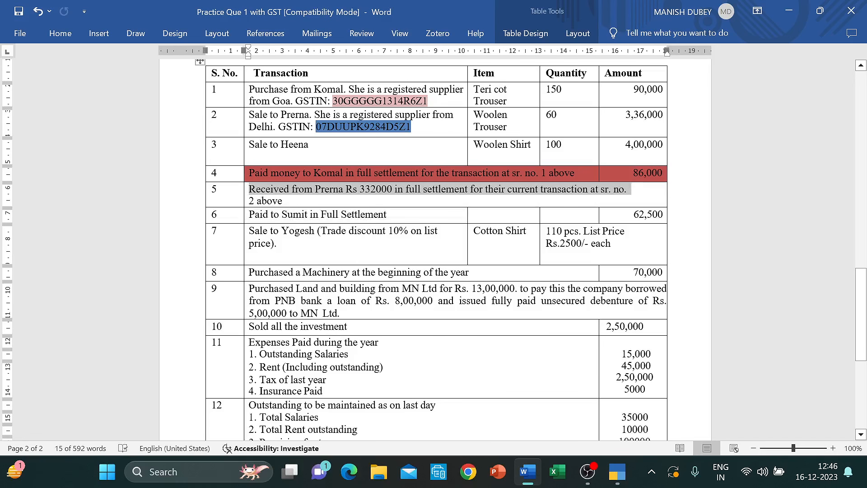
{"action": "key", "text": "shift+Right"}
{"action": "key", "text": "shift+Right"}
{"action": "key", "text": "shift+Right"}
{"action": "key", "text": "shift+Right"}
{"action": "key", "text": "shift+Right"}
{"action": "key", "text": "shift+Right"}
{"action": "key", "text": "shift+Right"}
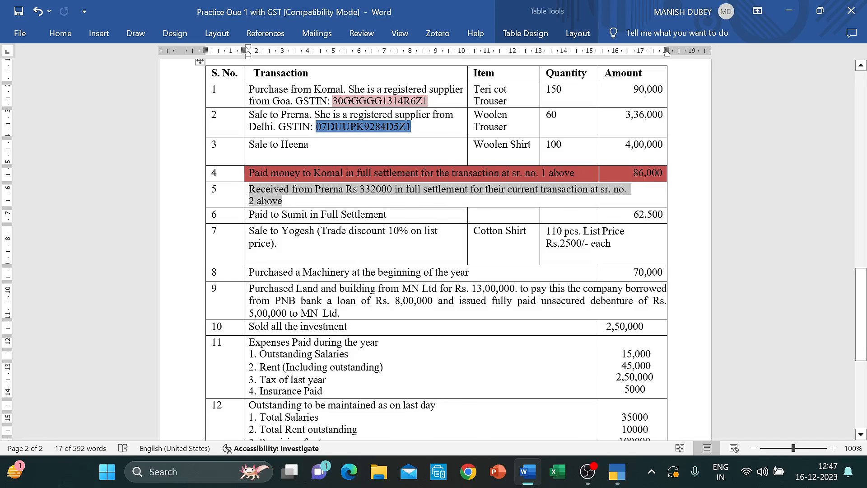
{"action": "right_click", "coordinate": [253, 197]}
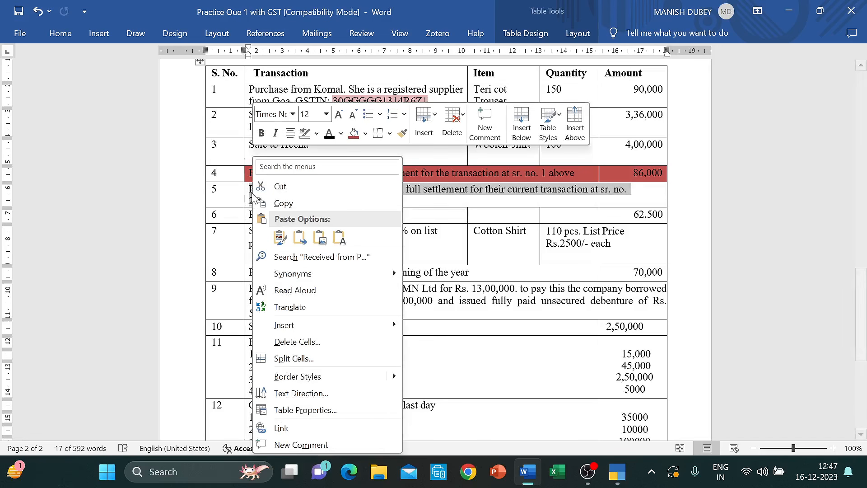
{"action": "left_click", "coordinate": [366, 136]}
{"action": "left_click", "coordinate": [399, 190]}
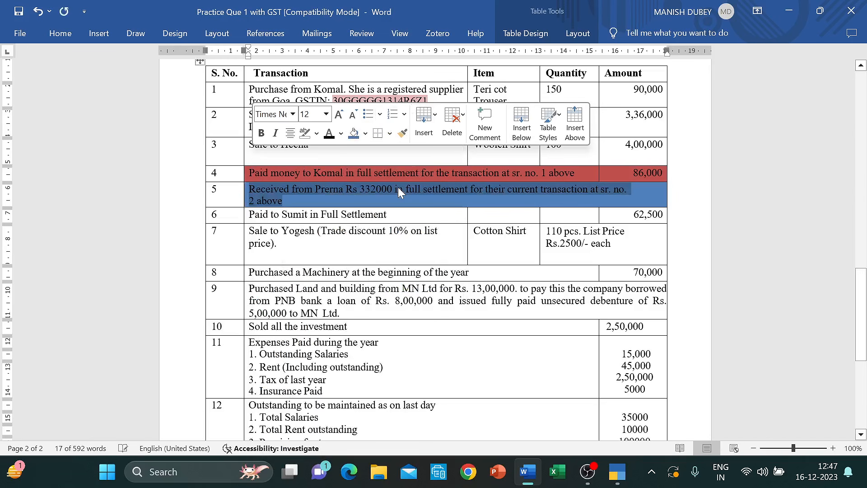
{"action": "left_click", "coordinate": [412, 195]}
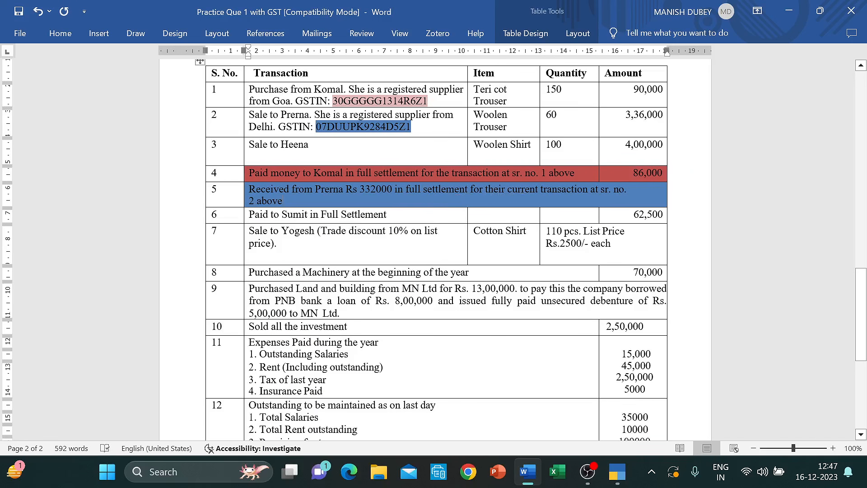
- Select the leading 3 of 3,36,000 in row 2's Amount cell, then deselect it
{"action": "left_click", "coordinate": [626, 115]}
{"action": "left_click_drag", "start_coordinate": [626, 114], "coordinate": [631, 115]}
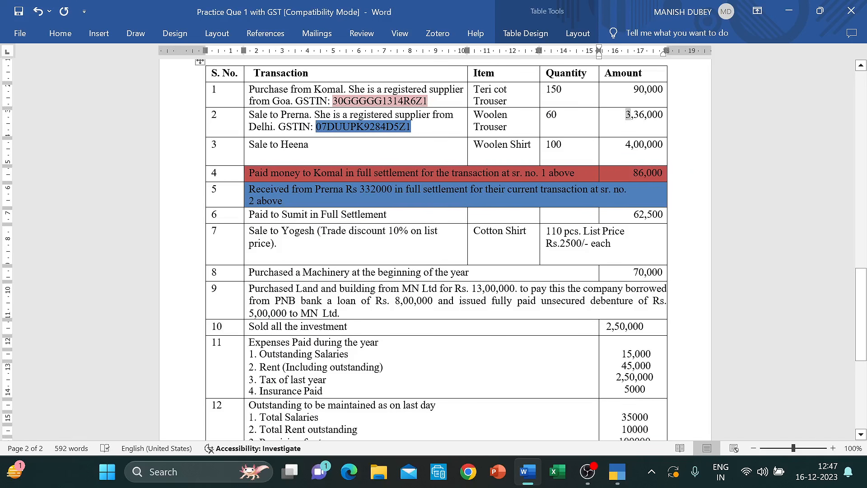
{"action": "left_click", "coordinate": [631, 119]}
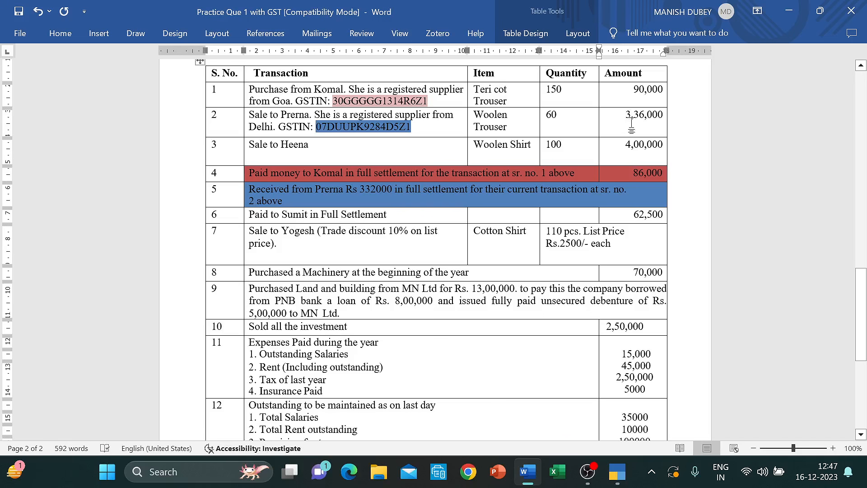
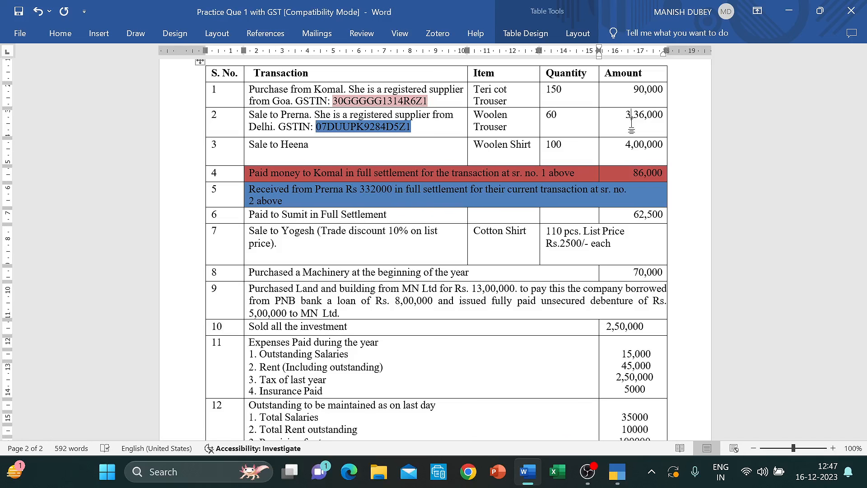
- Return from the Word transaction list to TallyPrime's open Payment voucher No. 2
{"action": "key", "text": "alt+Tab"}
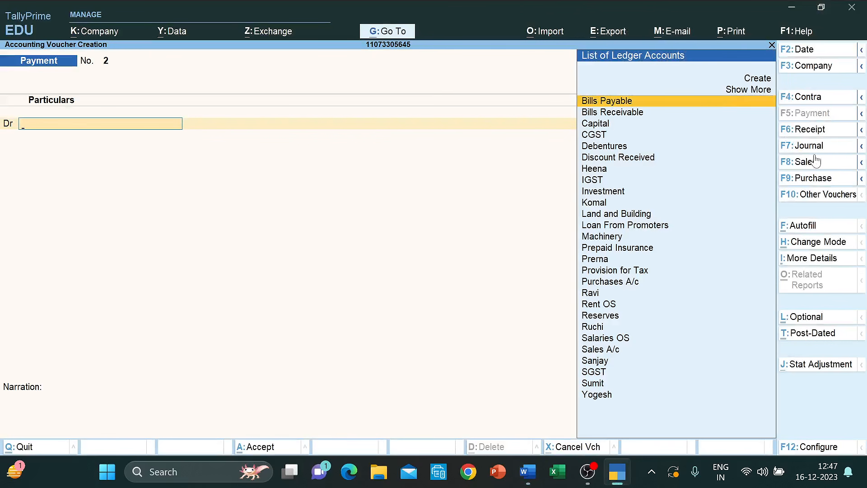
- Start a receipt crediting the debtor 3,36,000 and debiting IDBI Bank 3,32,000
{"action": "left_click", "coordinate": [814, 131]}
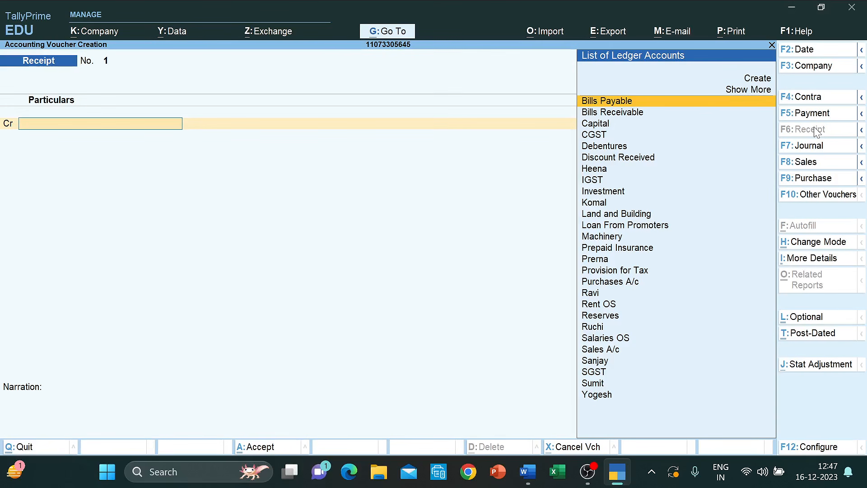
{"action": "key", "text": "alt+Tab"}
{"action": "key", "text": "alt+Tab"}
{"action": "type", "text": "Pre"}
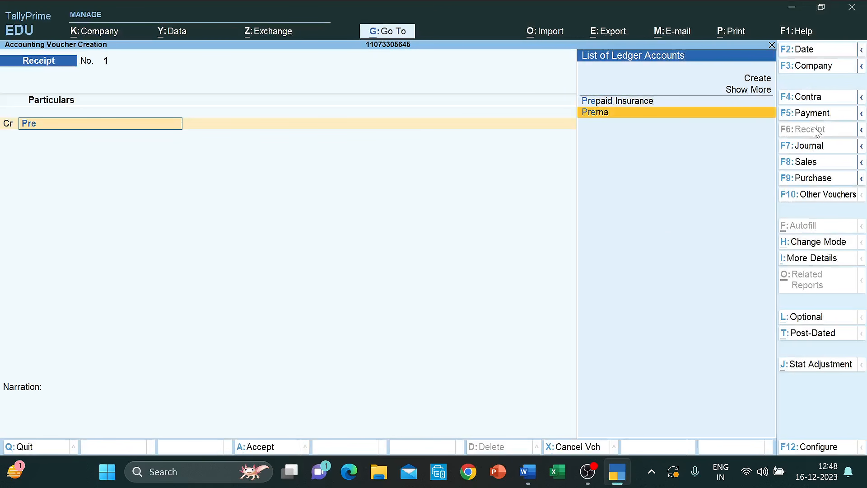
{"action": "key", "text": "Return"}
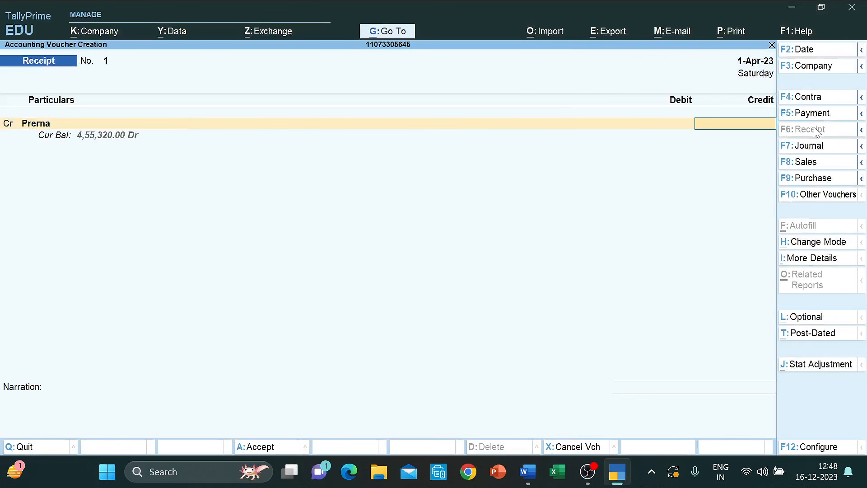
{"action": "type", "text": "336000"}
{"action": "key", "text": "Return"}
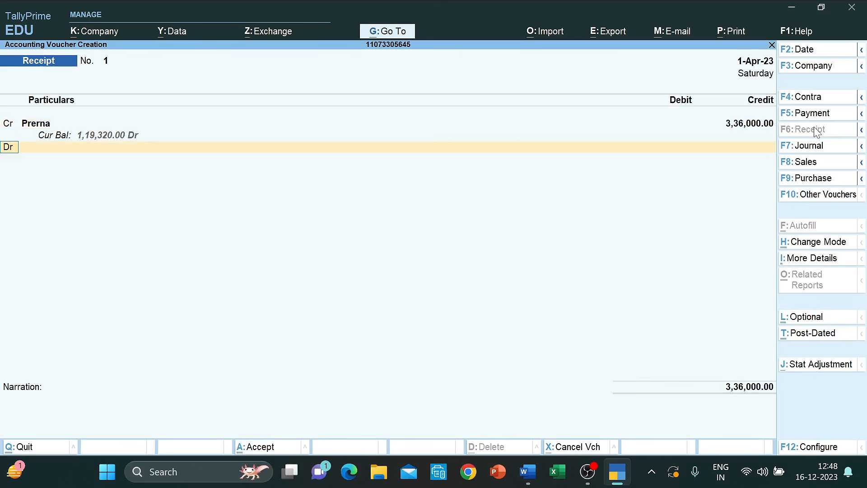
{"action": "type", "text": "id"}
{"action": "key", "text": "Return"}
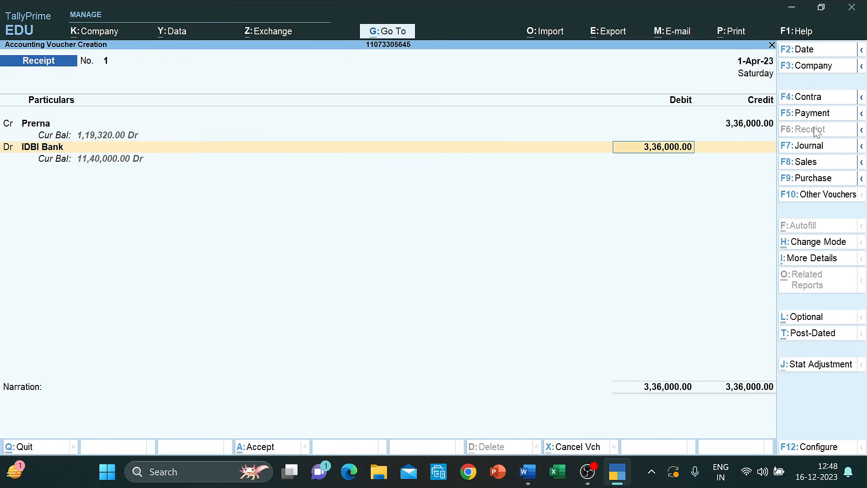
{"action": "type", "text": "3,32,000"}
{"action": "key", "text": "Return"}
{"action": "key", "text": "Return"}
{"action": "key", "text": "Return"}
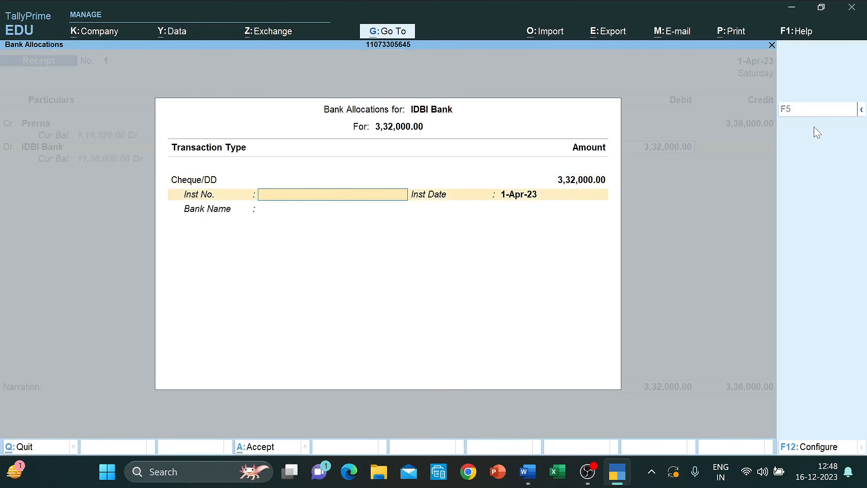
{"action": "key", "text": "Return"}
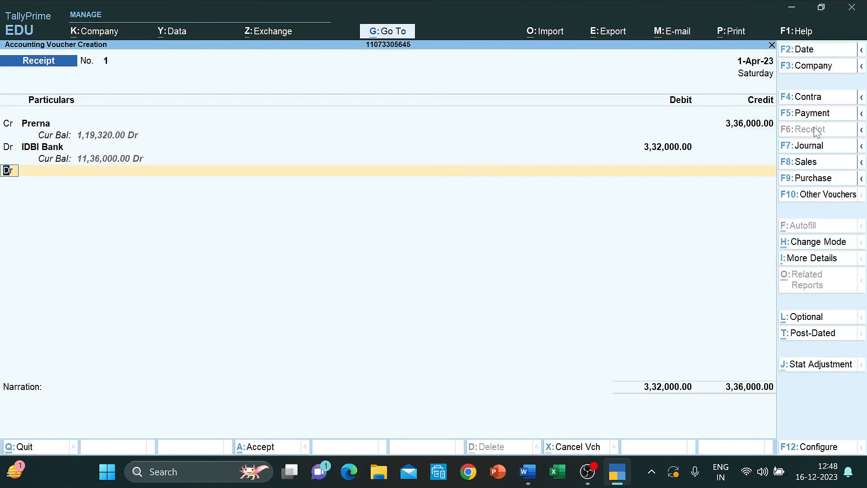
- Create a non-GST Discount Allowed ledger under Indirect Expenses for the 4,000 debit and save the receipt
{"action": "key", "text": "Up"}
{"action": "key", "text": "Return"}
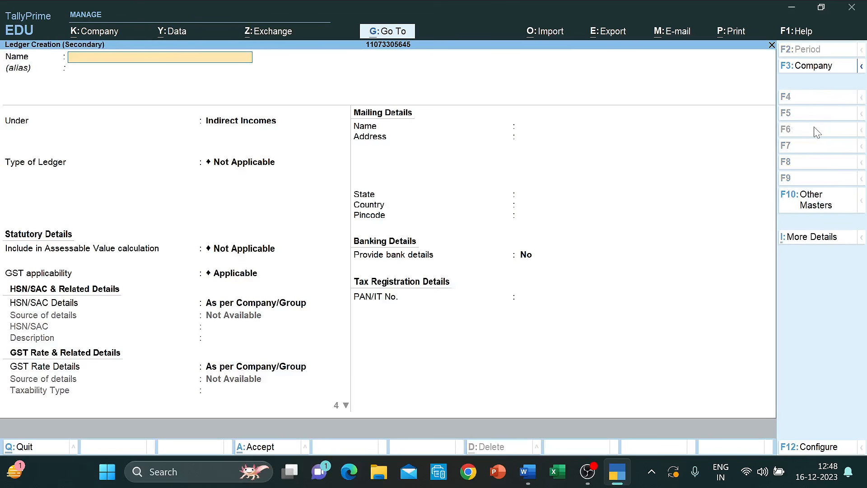
{"action": "type", "text": "Discount Aloowed"}
{"action": "key", "text": "BackSpace"}
{"action": "key", "text": "BackSpace"}
{"action": "key", "text": "BackSpace"}
{"action": "key", "text": "BackSpace"}
{"action": "key", "text": "BackSpace"}
{"action": "type", "text": "lowed"}
{"action": "key", "text": "Return"}
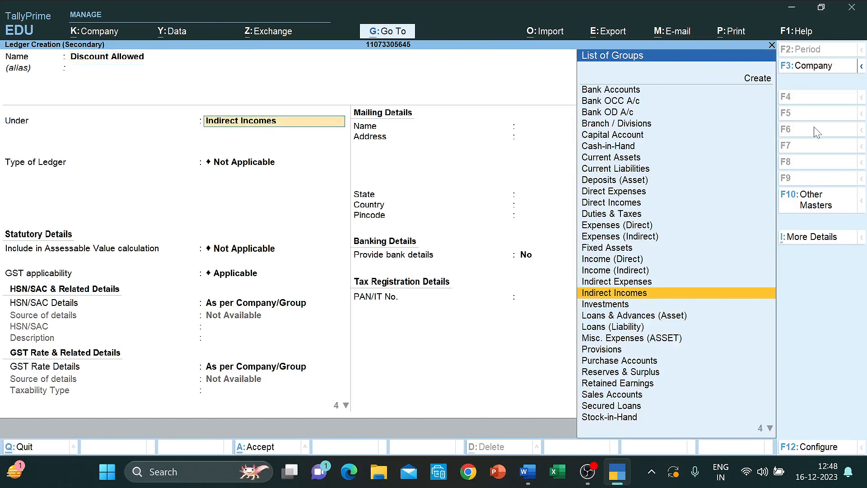
{"action": "type", "text": "Ind"}
{"action": "key", "text": "Down"}
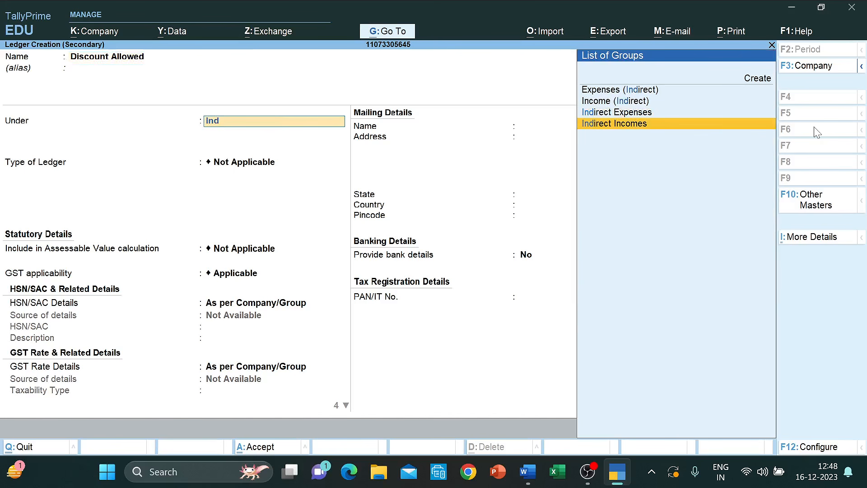
{"action": "key", "text": "Up"}
{"action": "key", "text": "Return"}
{"action": "key", "text": "Return"}
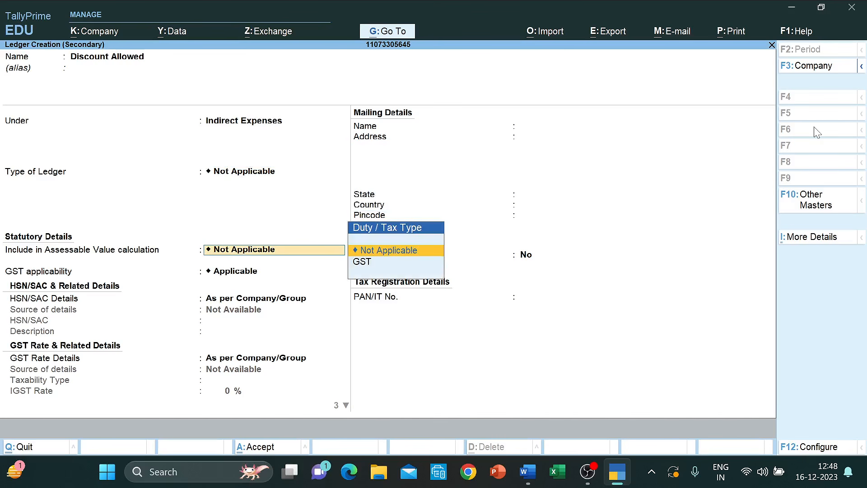
{"action": "key", "text": "Return"}
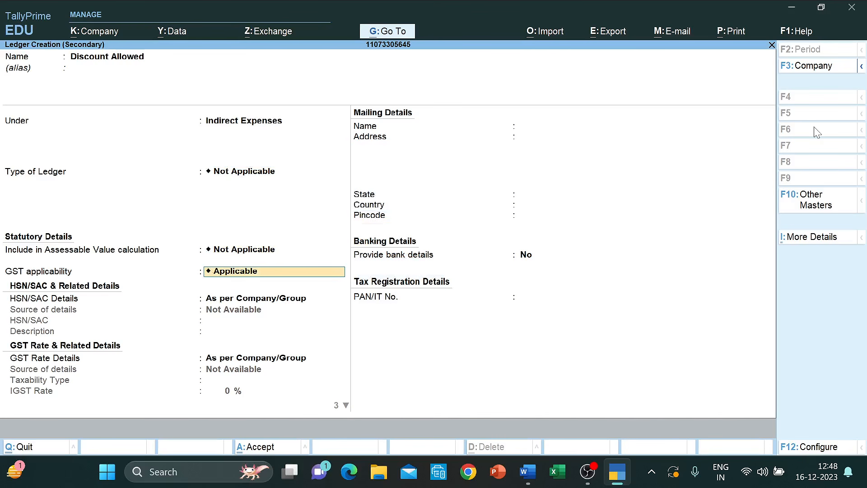
{"action": "key", "text": "Down"}
{"action": "key", "text": "Return"}
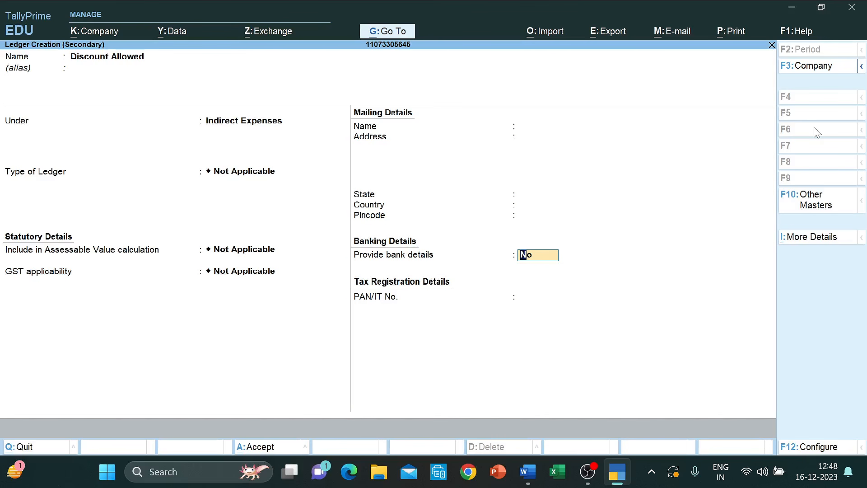
{"action": "key", "text": "ctrl+a"}
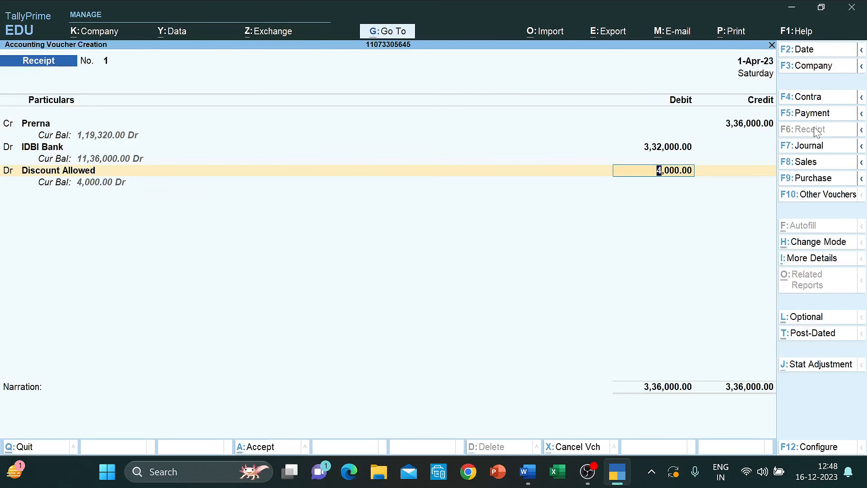
{"action": "key", "text": "ctrl+a"}
{"action": "key", "text": "alt+Tab"}
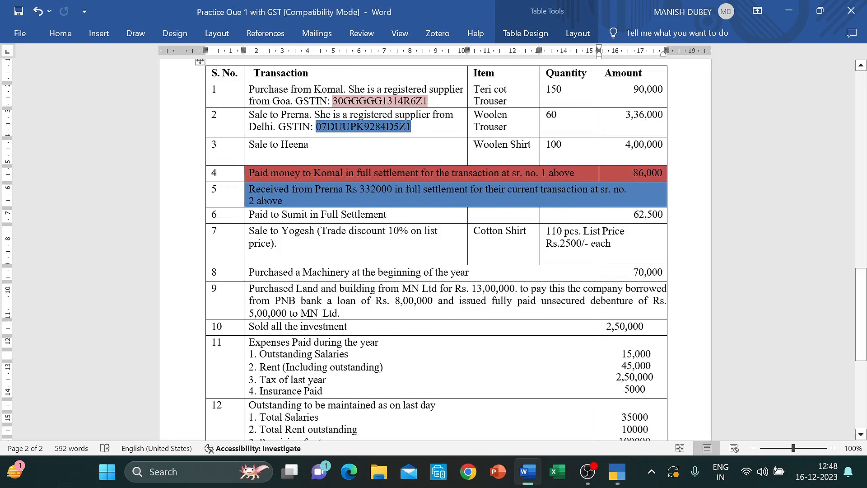
{"action": "left_click", "coordinate": [249, 214]}
{"action": "left_click", "coordinate": [632, 215]}
{"action": "scroll", "coordinate": [377, 220], "scroll_direction": "up", "scroll_amount": 6}
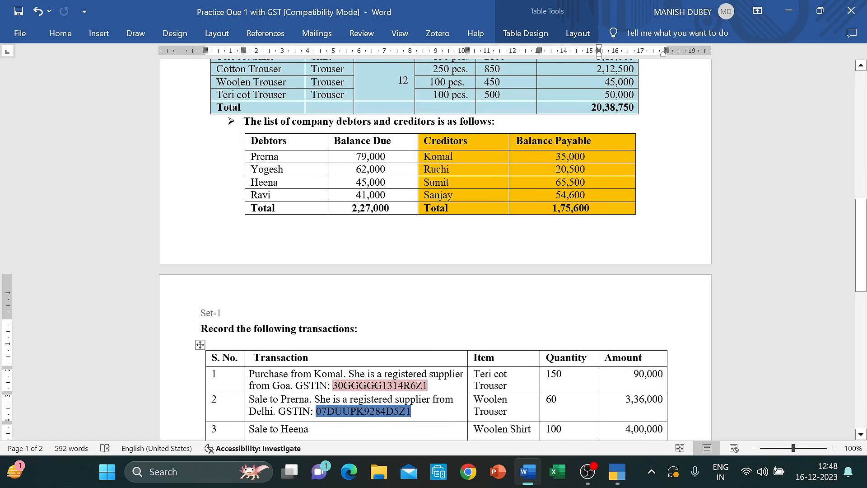
{"action": "scroll", "coordinate": [632, 267], "scroll_direction": "down", "scroll_amount": 5}
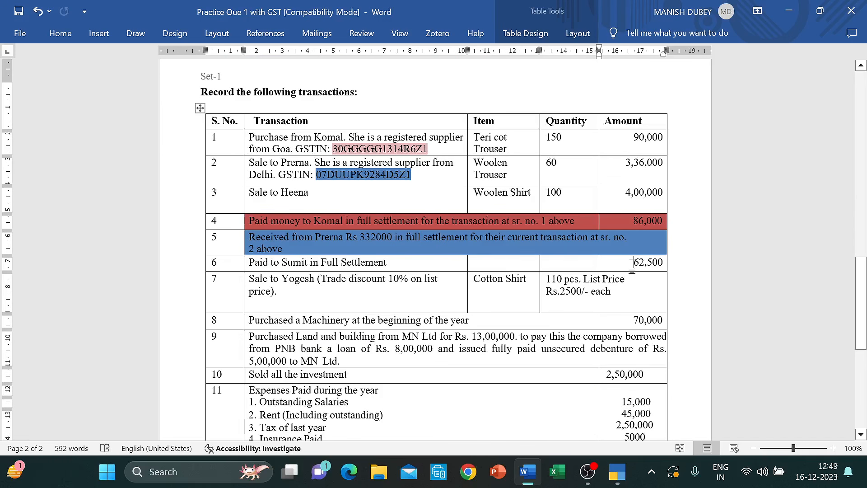
- Start a payment voucher debiting the creditor's ledger 65,500
{"action": "key", "text": "alt+Tab"}
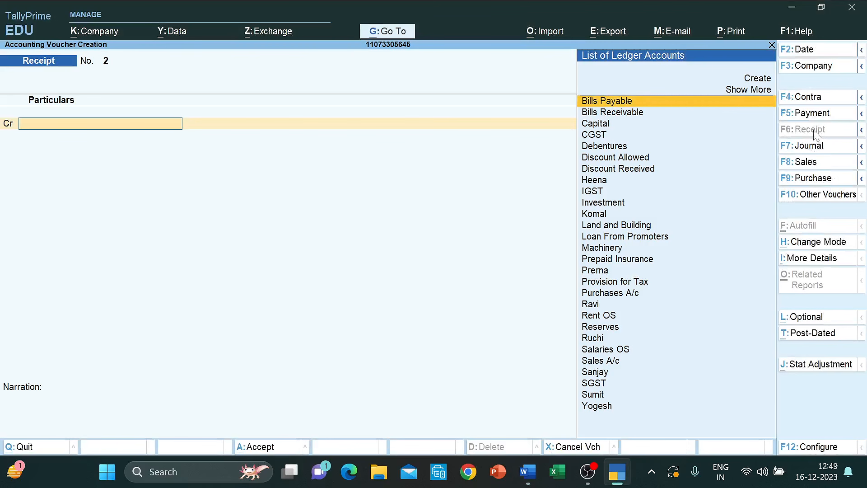
{"action": "left_click", "coordinate": [812, 114]}
{"action": "type", "text": "Su"}
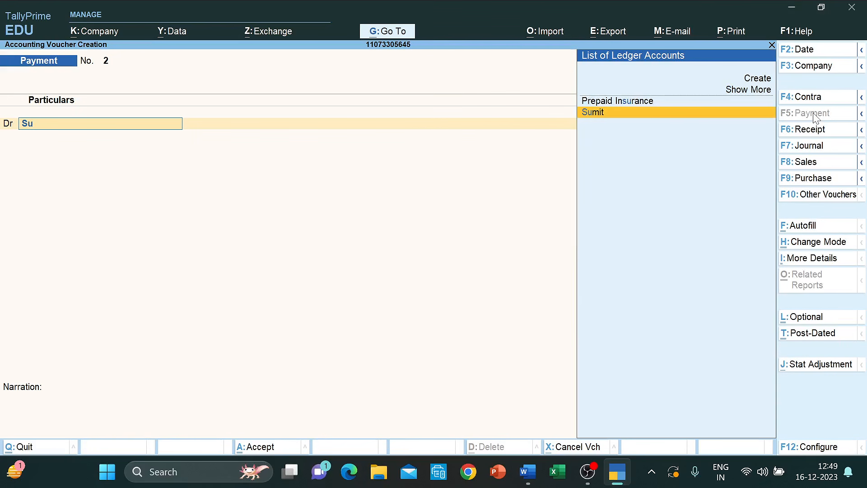
{"action": "key", "text": "Return"}
{"action": "key", "text": "alt+Tab"}
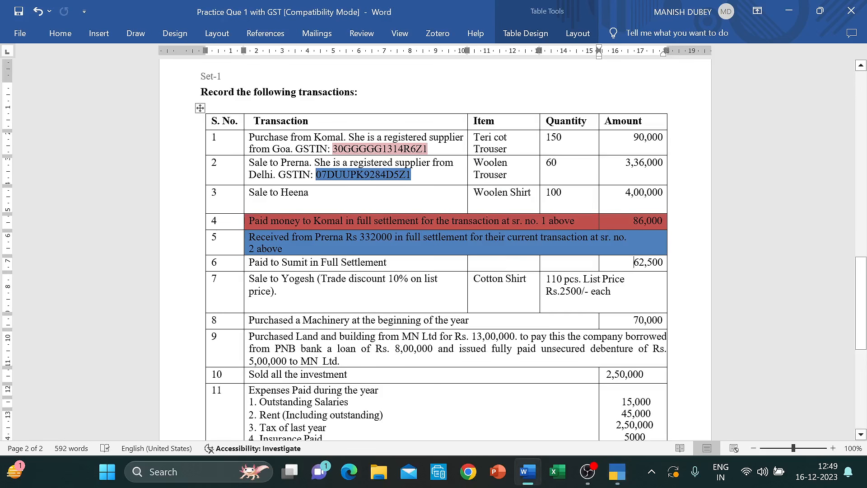
{"action": "key", "text": "alt+Tab"}
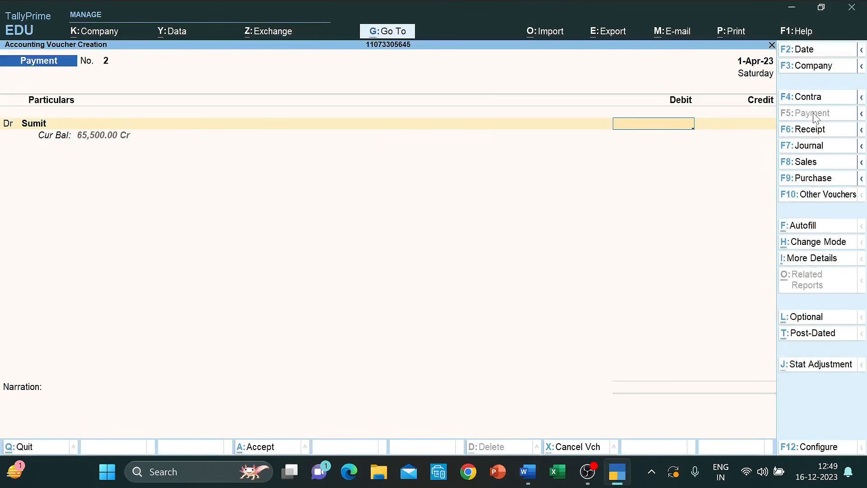
{"action": "type", "text": "65500"}
{"action": "key", "text": "Return"}
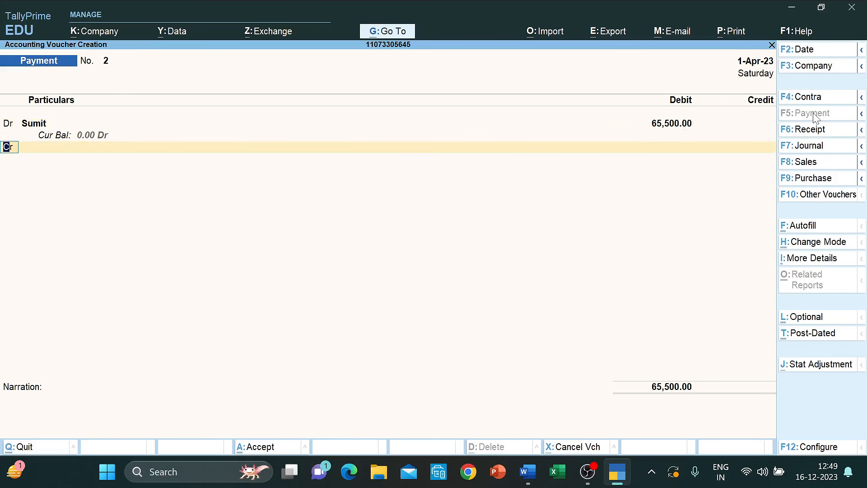
- Credit IDBI Bank 62,500 and Discount Received 3,000, then save the payment
{"action": "key", "text": "Return"}
{"action": "type", "text": "Id"}
{"action": "key", "text": "Return"}
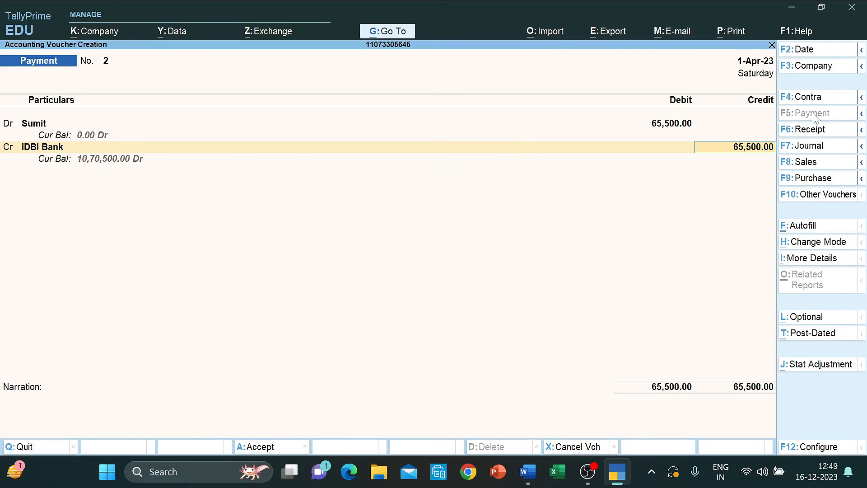
{"action": "type", "text": "62500"}
{"action": "key", "text": "Return"}
{"action": "key", "text": "Return"}
{"action": "key", "text": "Return"}
{"action": "key", "text": "Return"}
{"action": "key", "text": "Return"}
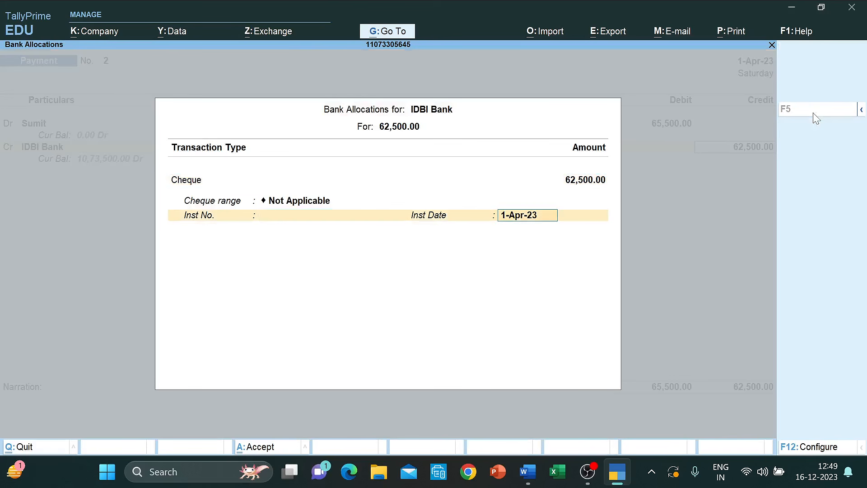
{"action": "key", "text": "Return"}
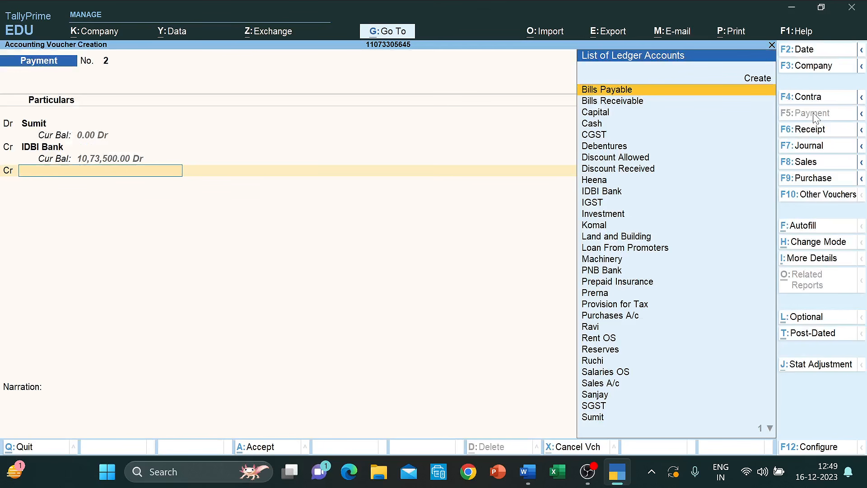
{"action": "type", "text": "dis"}
{"action": "key", "text": "Down"}
{"action": "key", "text": "Return"}
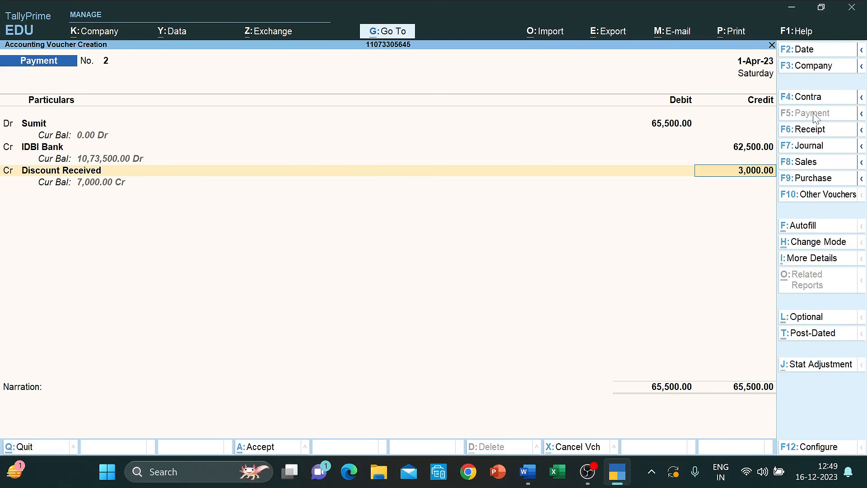
{"action": "key", "text": "ctrl"}
{"action": "key", "text": "ctrl+a"}
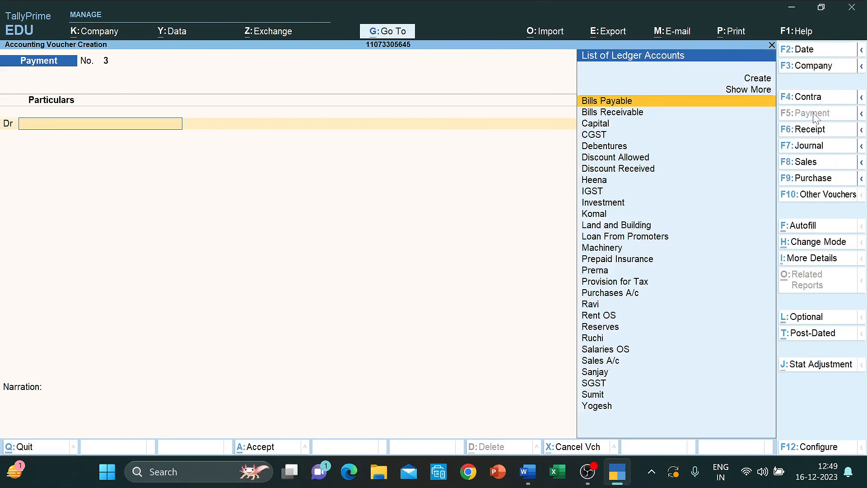
{"action": "key", "text": "alt+Tab"}
- Select row 7's sale description in Word, then return to TallyPrime
{"action": "scroll", "coordinate": [435, 249], "scroll_direction": "down", "scroll_amount": 5}
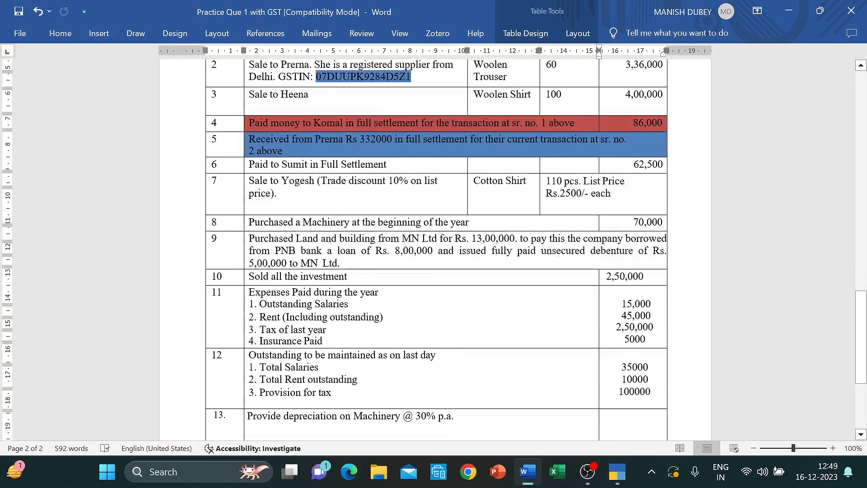
{"action": "left_click", "coordinate": [250, 131]}
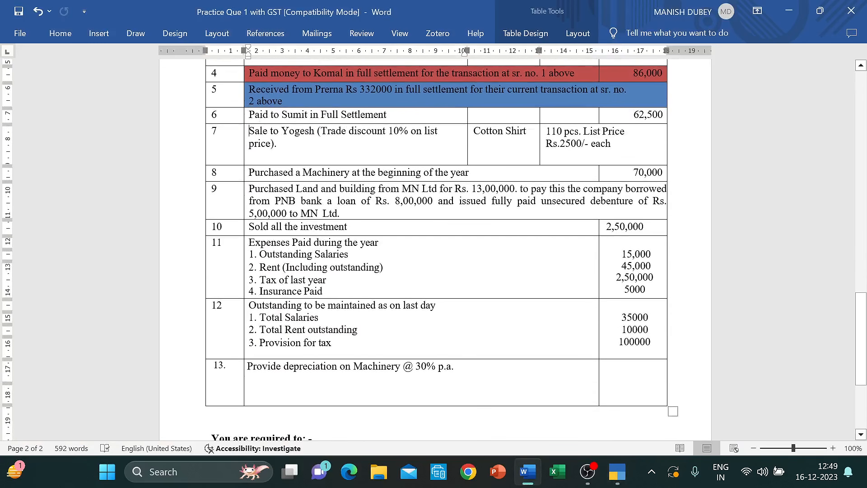
{"action": "mouse_move", "coordinate": [249, 131]}
{"action": "left_mouse_down"}
{"action": "mouse_move", "coordinate": [271, 172]}
{"action": "mouse_move", "coordinate": [249, 143]}
{"action": "mouse_move", "coordinate": [273, 144]}
{"action": "mouse_move", "coordinate": [271, 174]}
{"action": "mouse_move", "coordinate": [252, 137]}
{"action": "left_mouse_up"}
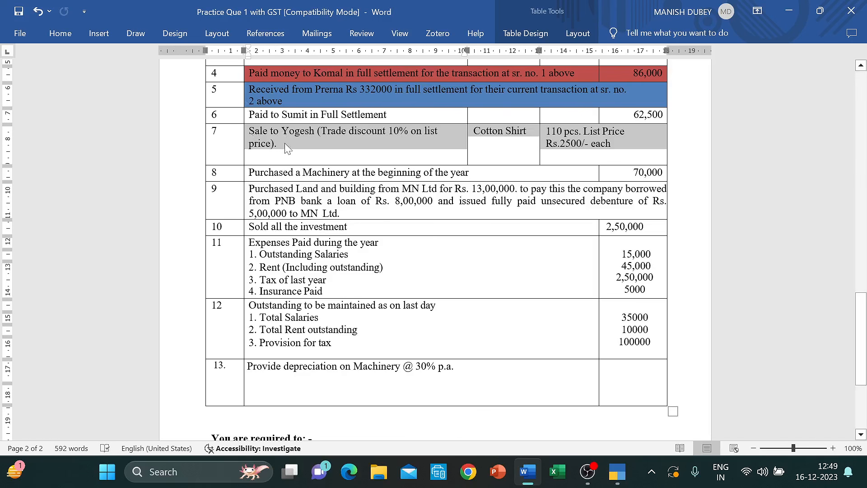
{"action": "key", "text": "alt+Tab"}
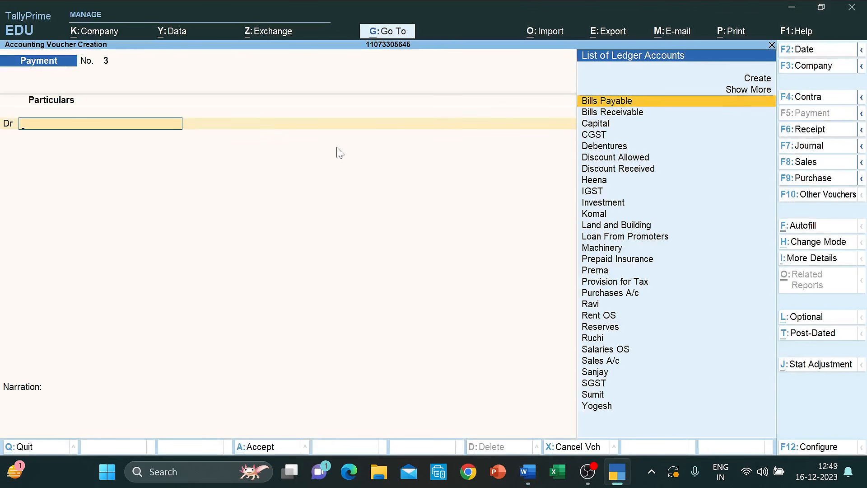
- Start a sales voucher with the customer as party and Sales A/c as ledger
{"action": "left_click", "coordinate": [815, 166]}
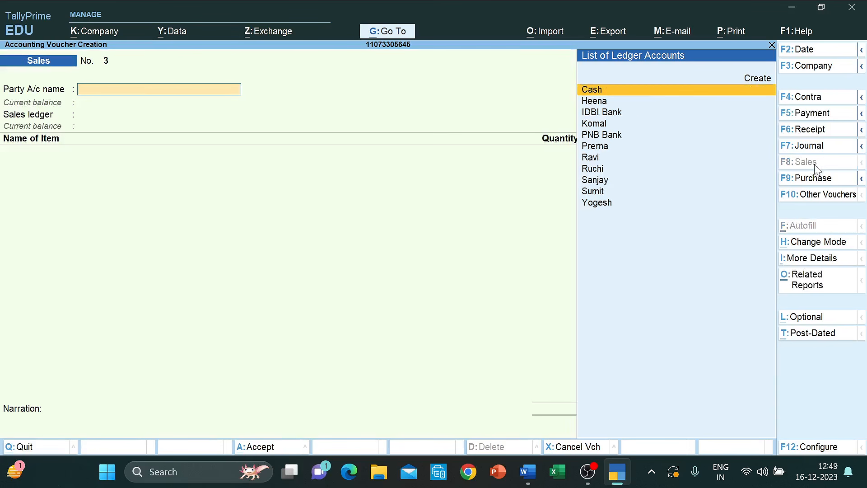
{"action": "key", "text": "Down"}
{"action": "key", "text": "Down"}
{"action": "key", "text": "Down"}
{"action": "key", "text": "Down"}
{"action": "key", "text": "Down"}
{"action": "key", "text": "Down"}
{"action": "key", "text": "Down"}
{"action": "key", "text": "Down"}
{"action": "key", "text": "Down"}
{"action": "key", "text": "Down"}
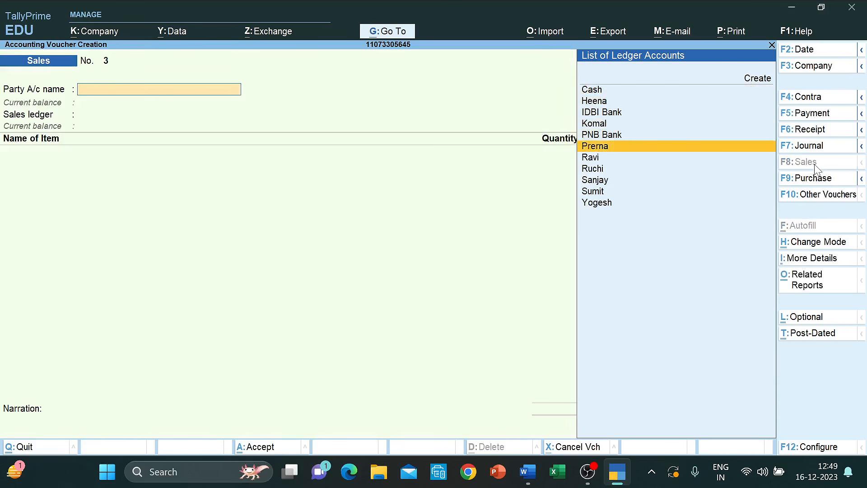
{"action": "key", "text": "Return"}
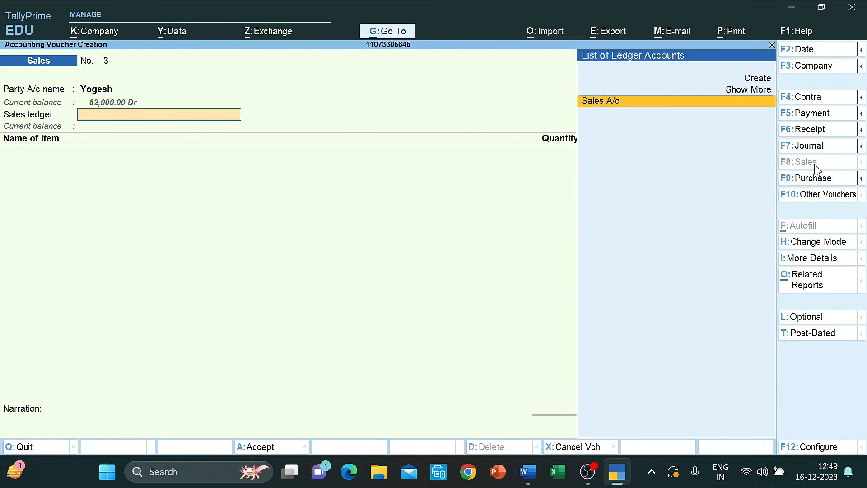
{"action": "key", "text": "Return"}
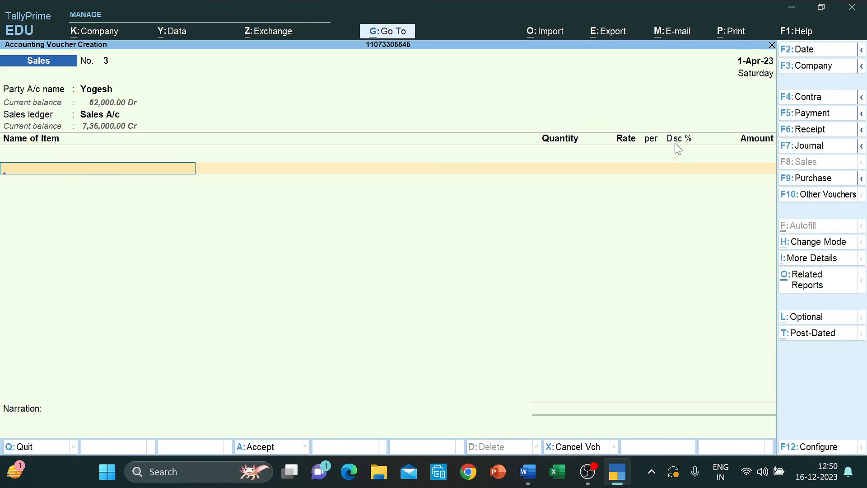
- Enable the invoice discount column in Company Features and save the setting
{"action": "left_click", "coordinate": [84, 31]}
{"action": "key", "text": "Down"}
{"action": "key", "text": "Down"}
{"action": "key", "text": "Down"}
{"action": "key", "text": "Down"}
{"action": "key", "text": "Down"}
{"action": "key", "text": "Down"}
{"action": "key", "text": "Down"}
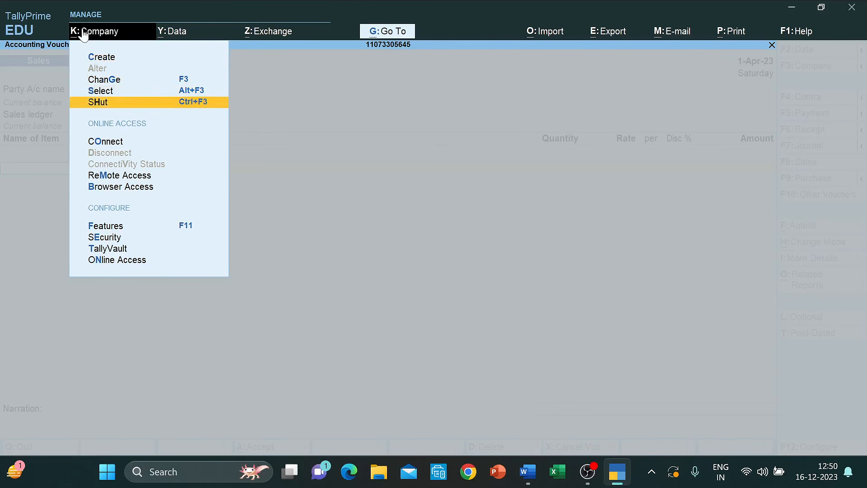
{"action": "left_click", "coordinate": [425, 202]}
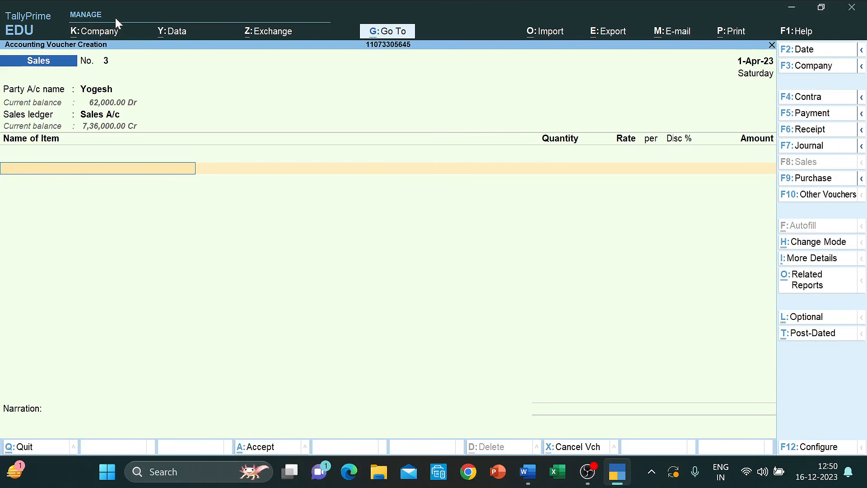
{"action": "left_click", "coordinate": [96, 36]}
{"action": "key", "text": "Down"}
{"action": "key", "text": "Down"}
{"action": "key", "text": "Down"}
{"action": "key", "text": "Down"}
{"action": "key", "text": "Down"}
{"action": "key", "text": "Down"}
{"action": "key", "text": "Down"}
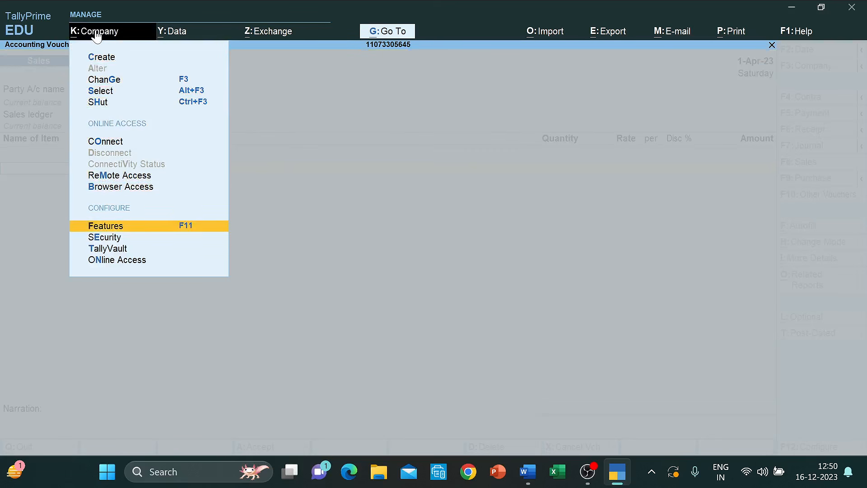
{"action": "key", "text": "Down"}
{"action": "key", "text": "Up"}
{"action": "key", "text": "Return"}
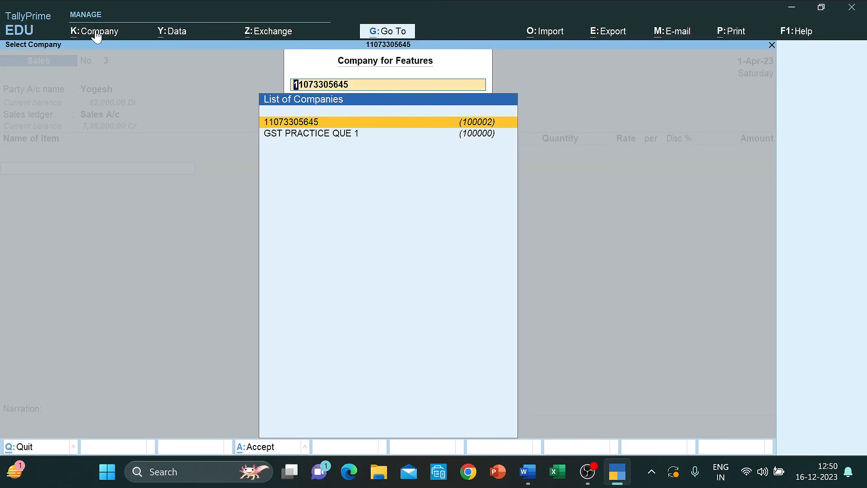
{"action": "key", "text": "Return"}
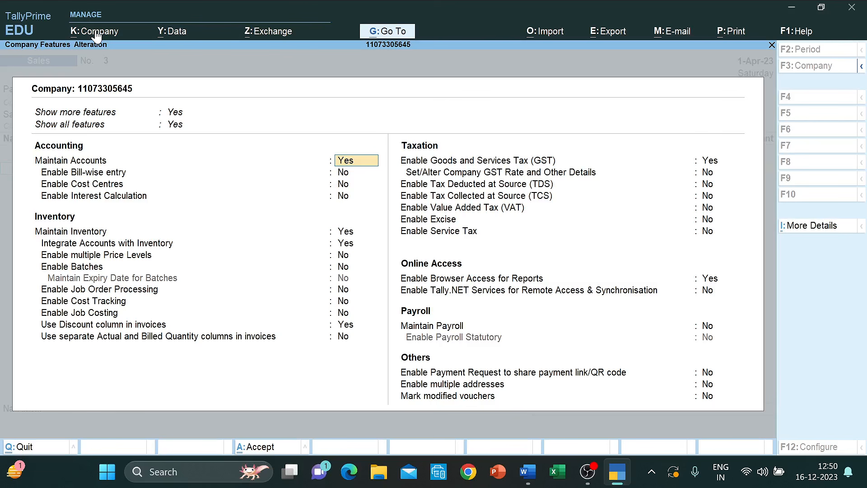
{"action": "left_click", "coordinate": [344, 325]}
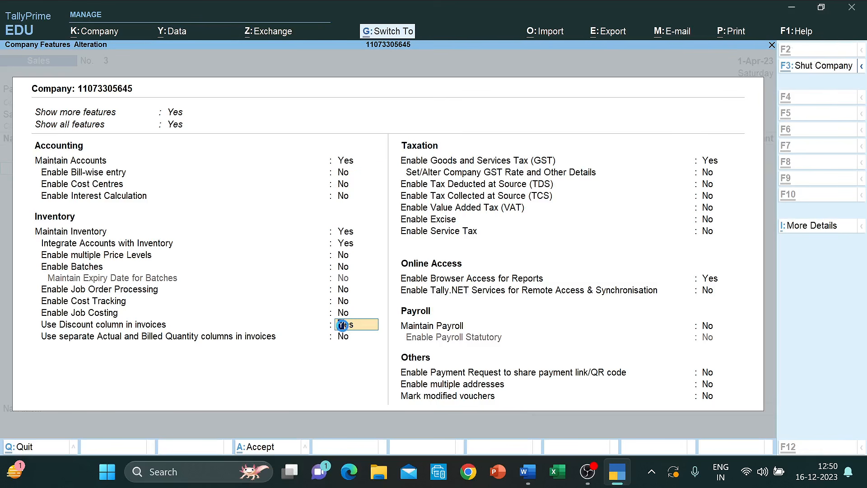
{"action": "key", "text": "ctrl+F3"}
{"action": "key", "text": "Escape"}
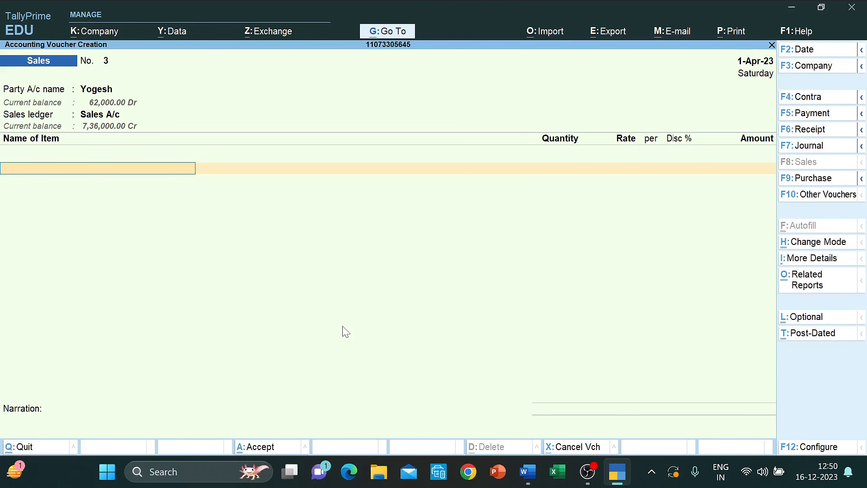
{"action": "key", "text": "F11"}
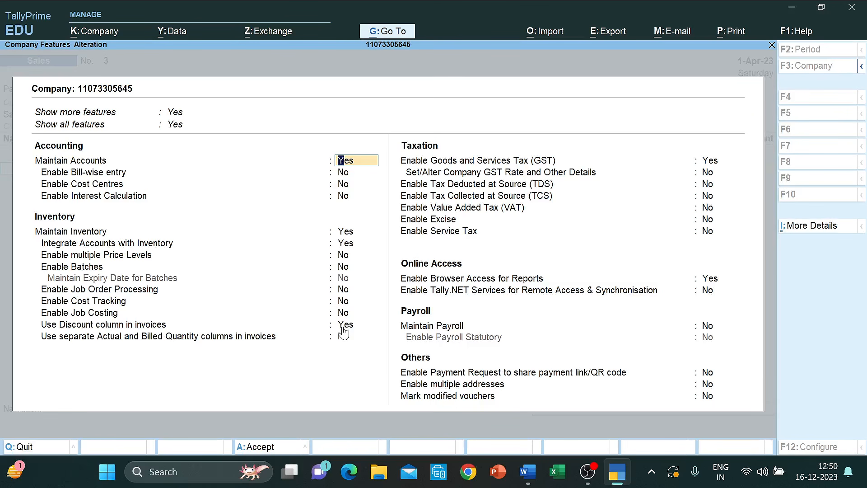
{"action": "left_click", "coordinate": [342, 329]}
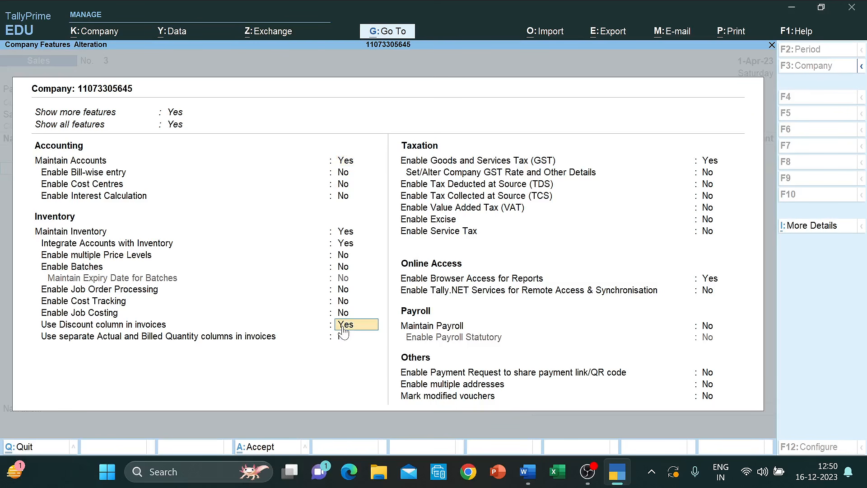
{"action": "key", "text": "ctrl+a"}
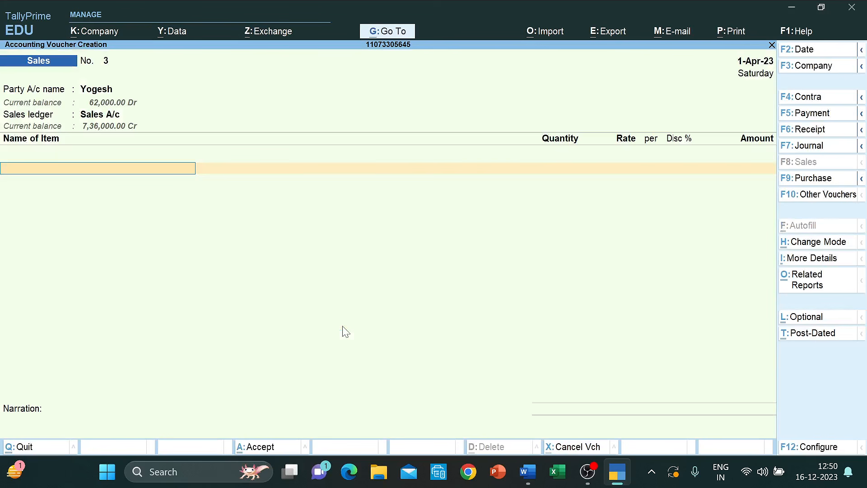
{"action": "key", "text": "alt+Tab"}
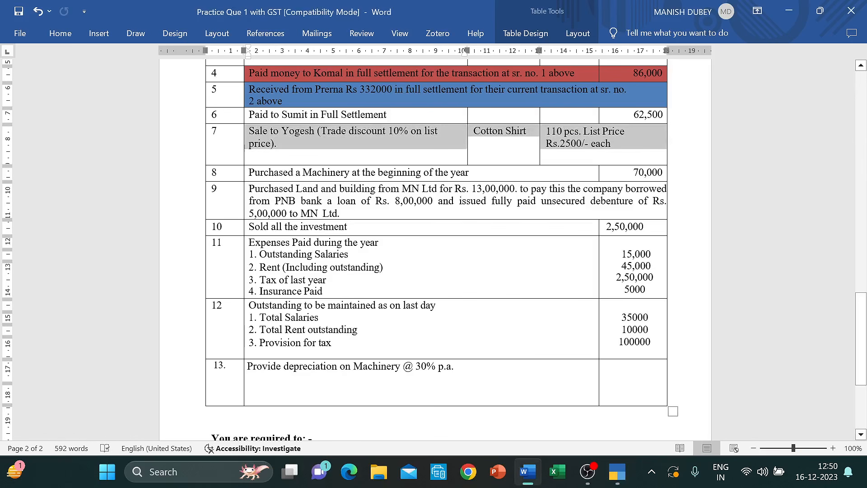
- Sell 110 Cotton Shirt at 2,500 with 10% discount and save the voucher
{"action": "key", "text": "alt+Tab"}
{"action": "type", "text": "Co"}
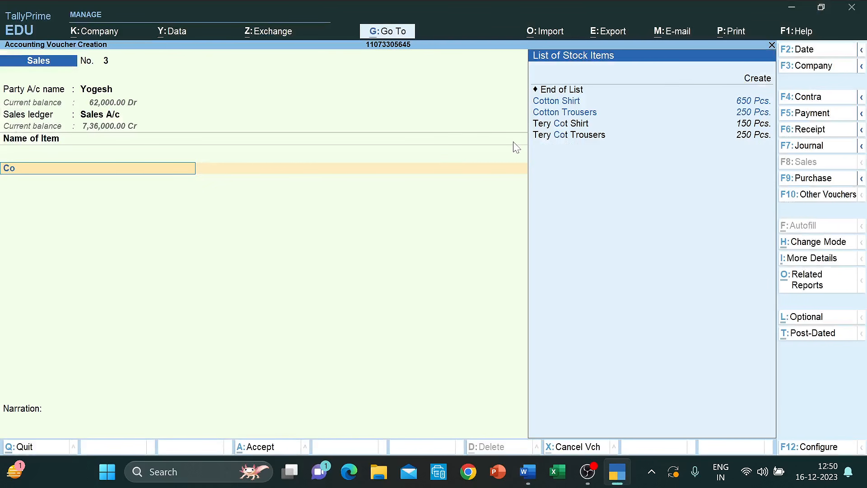
{"action": "type", "text": "tton Shirt"}
{"action": "key", "text": "Return"}
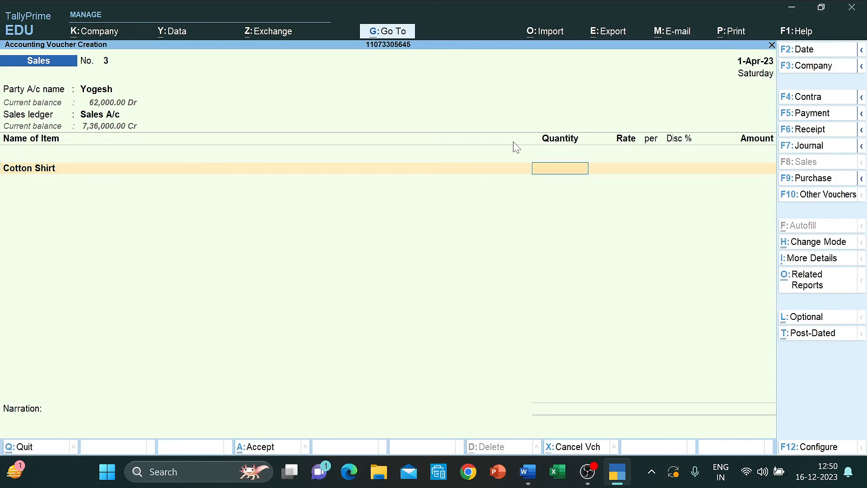
{"action": "key", "text": "alt+Tab"}
{"action": "key", "text": "alt+Tab"}
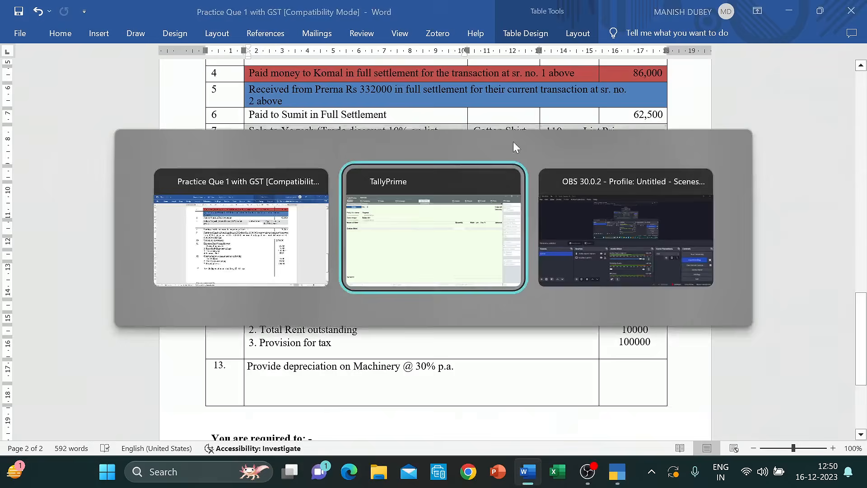
{"action": "type", "text": "110"}
{"action": "key", "text": "Return"}
{"action": "key", "text": "alt+Tab"}
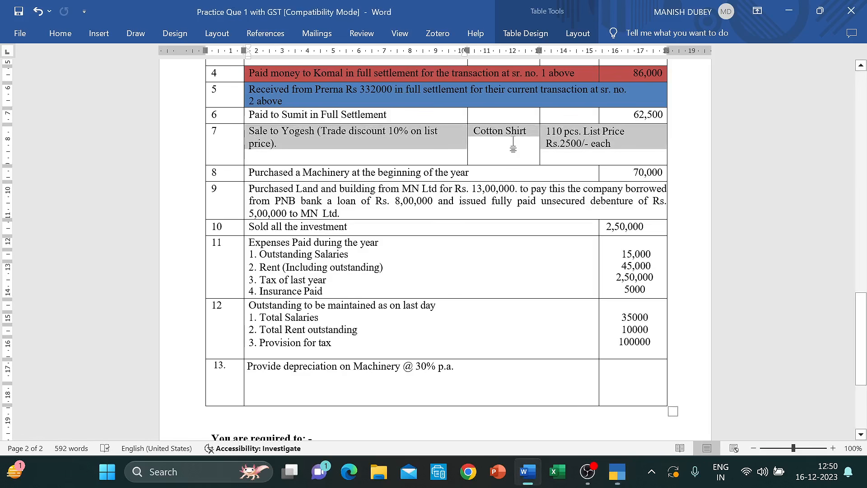
{"action": "key", "text": "alt+Tab"}
{"action": "type", "text": "2500"}
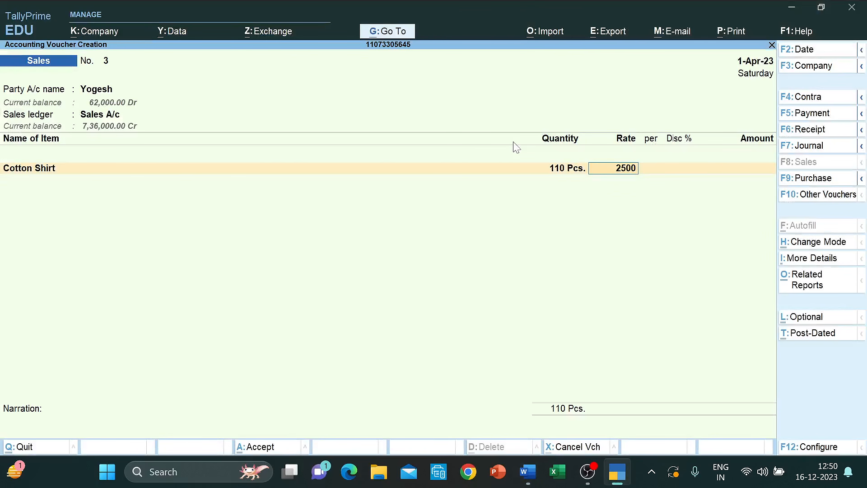
{"action": "key", "text": "Return"}
{"action": "type", "text": "10"}
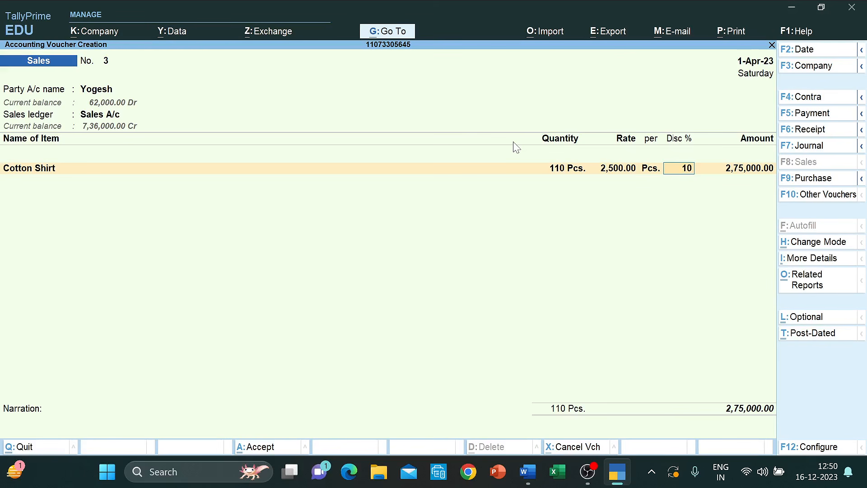
{"action": "key", "text": "Return"}
{"action": "key", "text": "ctrl"}
{"action": "key", "text": "ctrl+a"}
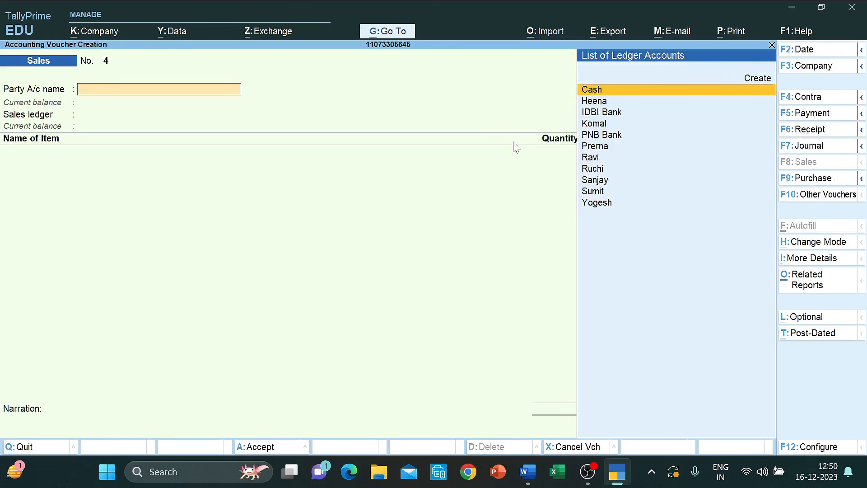
- Look up row 8's machinery purchase in Word, then return to TallyPrime
{"action": "key", "text": "alt+Tab"}
{"action": "key", "text": "Down"}
{"action": "key", "text": "Down"}
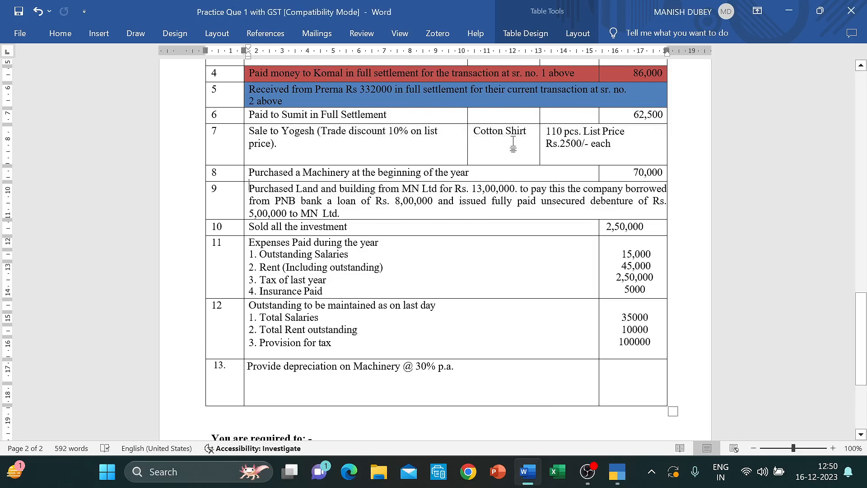
{"action": "key", "text": "Up"}
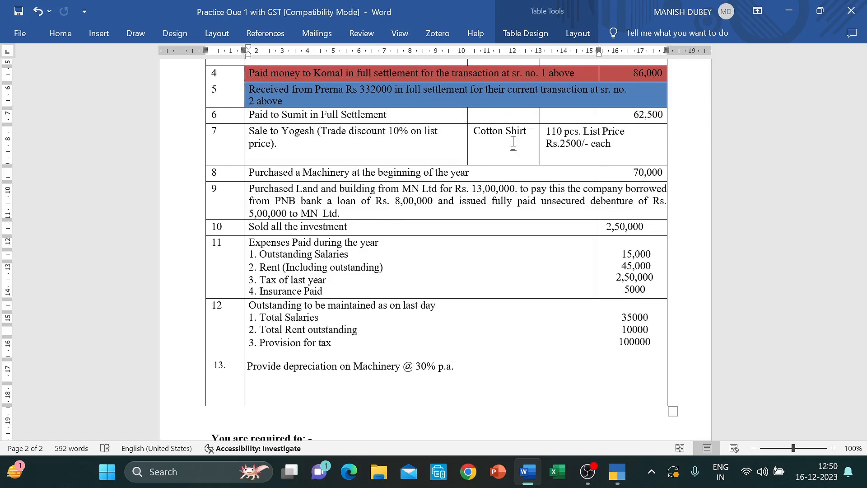
{"action": "key", "text": "alt+Tab"}
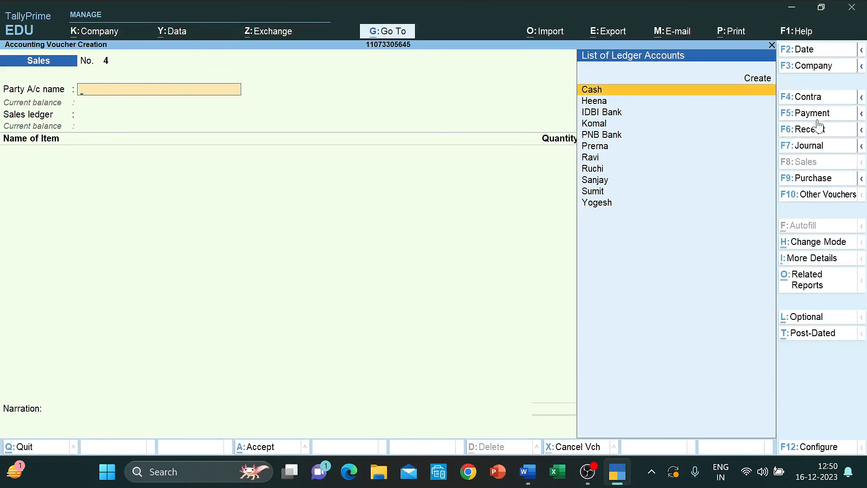
- Journalise a 70,000 Machinery debit against a PNB Bank credit and save it
{"action": "left_click", "coordinate": [821, 146]}
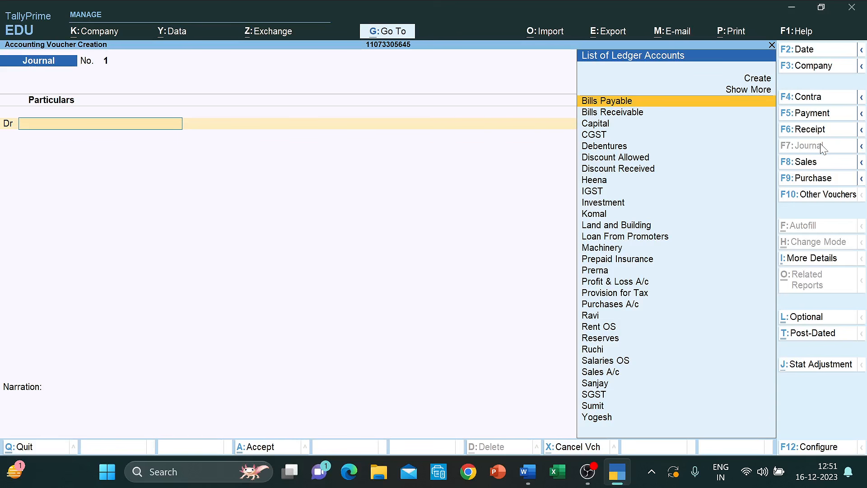
{"action": "type", "text": "Ma"}
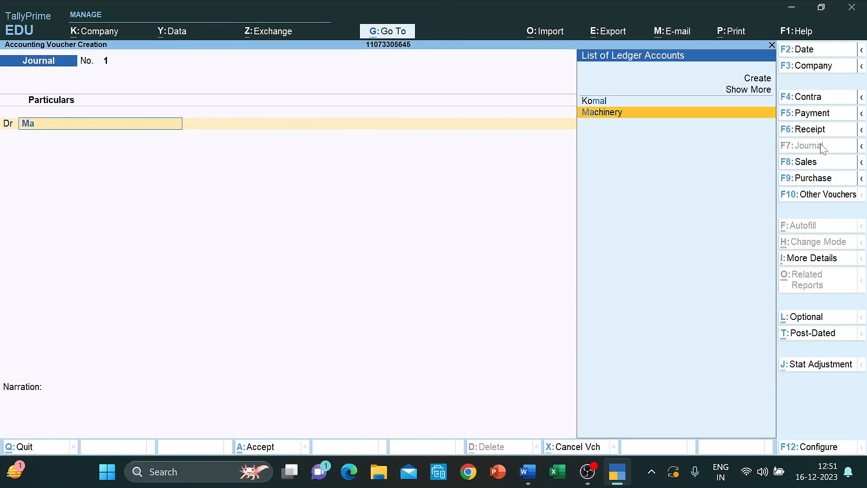
{"action": "key", "text": "Return"}
{"action": "type", "text": "7"}
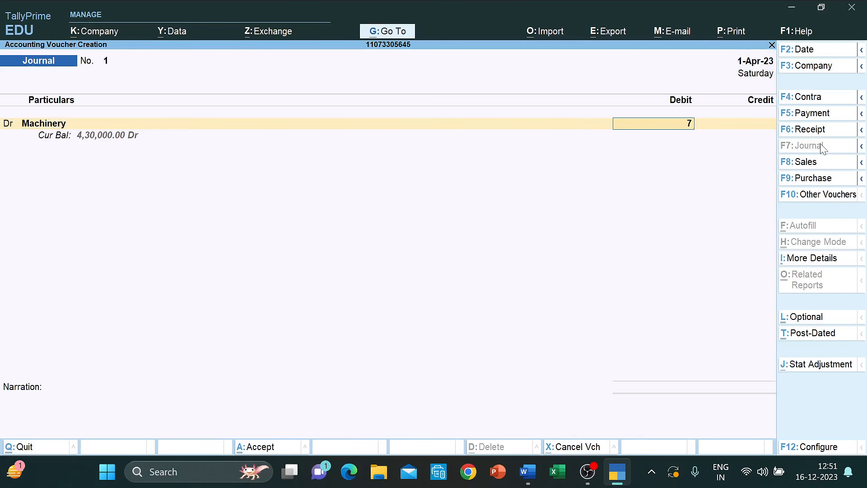
{"action": "type", "text": "0000"}
{"action": "key", "text": "Return"}
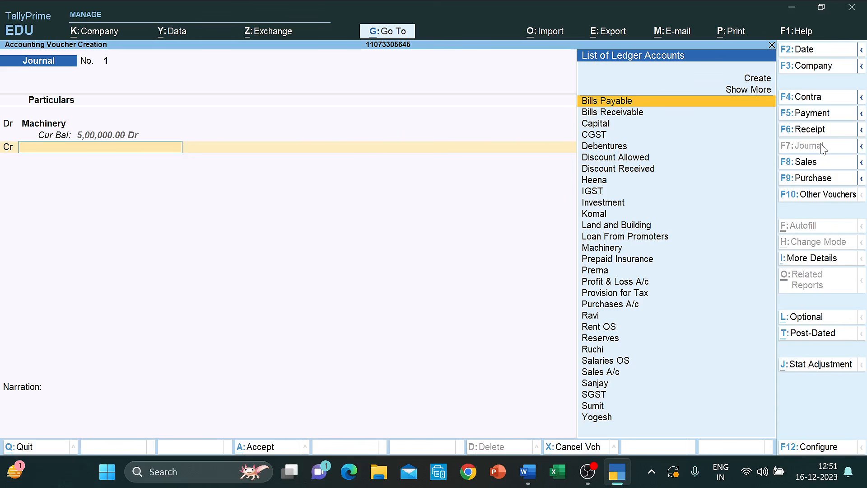
{"action": "type", "text": "Pnb"}
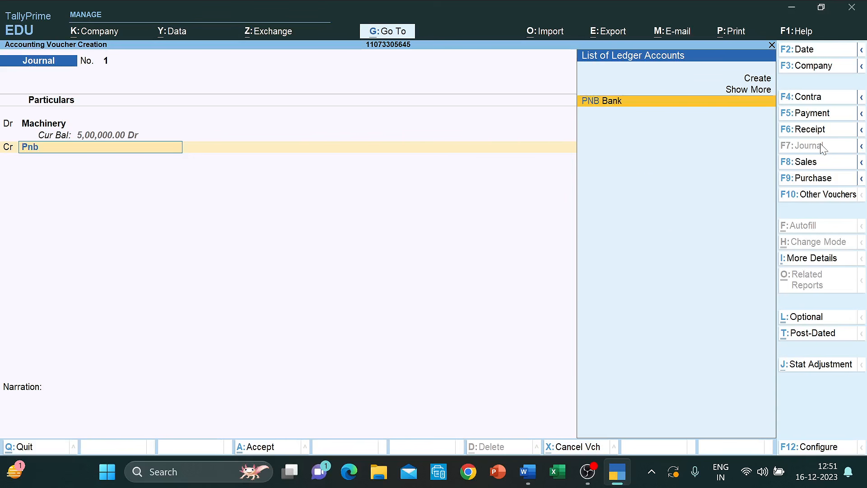
{"action": "key", "text": "Return"}
{"action": "key", "text": "ctrl+a"}
{"action": "key", "text": "alt+Tab"}
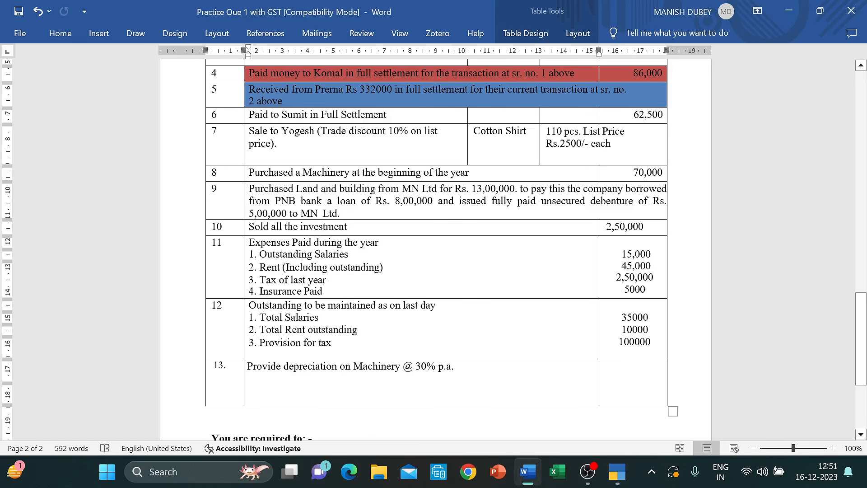
- Select transaction 9 (land and building from MN Ltd), shade it blue, and save the document
{"action": "scroll", "coordinate": [434, 248], "scroll_direction": "down", "scroll_amount": 2}
{"action": "key", "text": "Down"}
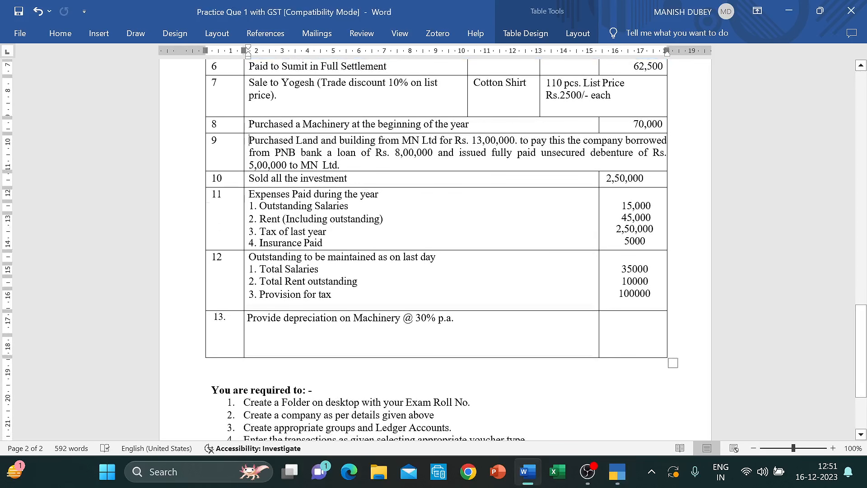
{"action": "key", "text": "shift+Down"}
{"action": "key", "text": "shift+Down"}
{"action": "key", "text": "shift+Down"}
{"action": "key", "text": "shift+Up"}
{"action": "key", "text": "shift+Right"}
{"action": "key", "text": "shift+Right"}
{"action": "key", "text": "shift+Right"}
{"action": "key", "text": "shift+Right"}
{"action": "key", "text": "shift+Right"}
{"action": "key", "text": "shift+Right"}
{"action": "key", "text": "shift+Right"}
{"action": "key", "text": "shift+Right"}
{"action": "key", "text": "shift+Right"}
{"action": "key", "text": "shift+Right"}
{"action": "key", "text": "shift+Right"}
{"action": "key", "text": "shift+Right"}
{"action": "key", "text": "shift+Right"}
{"action": "key", "text": "shift+Right"}
{"action": "key", "text": "shift+Right"}
{"action": "key", "text": "shift+Right"}
{"action": "key", "text": "shift+Right"}
{"action": "key", "text": "shift+Right"}
{"action": "key", "text": "shift+Right"}
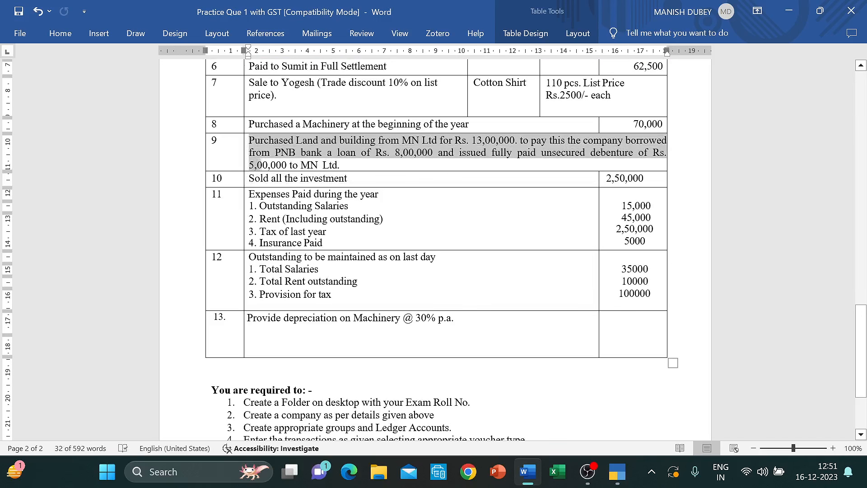
{"action": "key", "text": "shift+Right"}
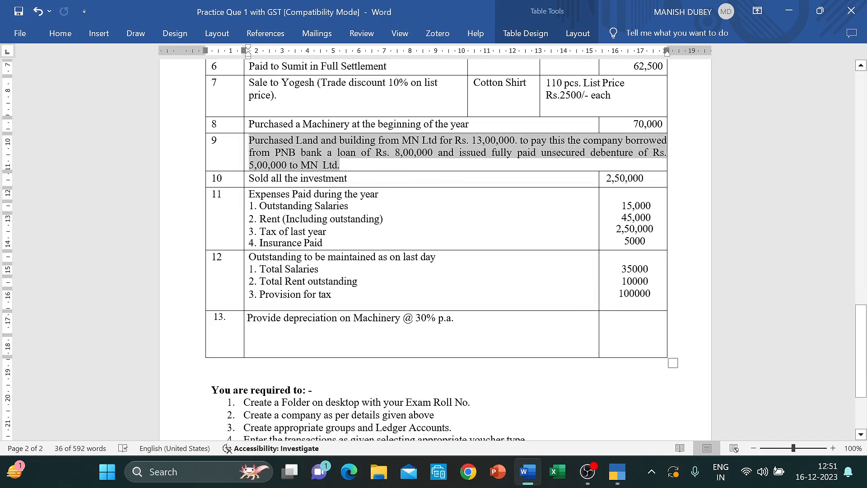
{"action": "right_click", "coordinate": [251, 143]}
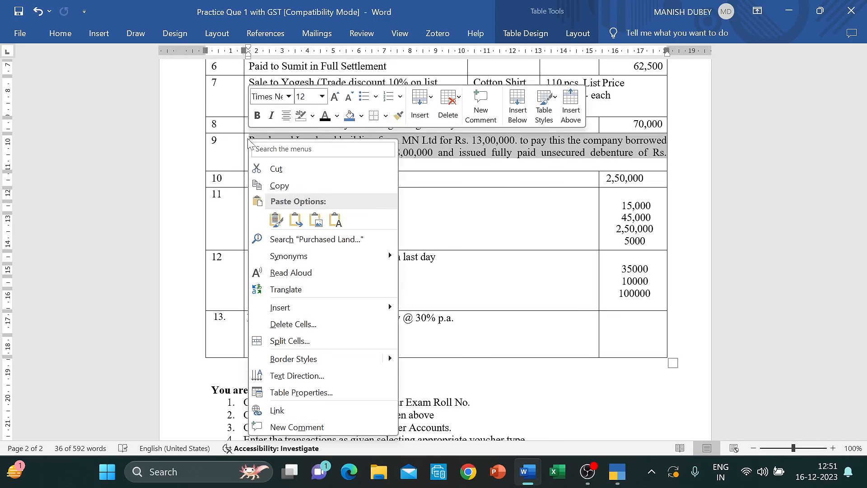
{"action": "left_click", "coordinate": [353, 118]}
{"action": "left_click", "coordinate": [352, 119]}
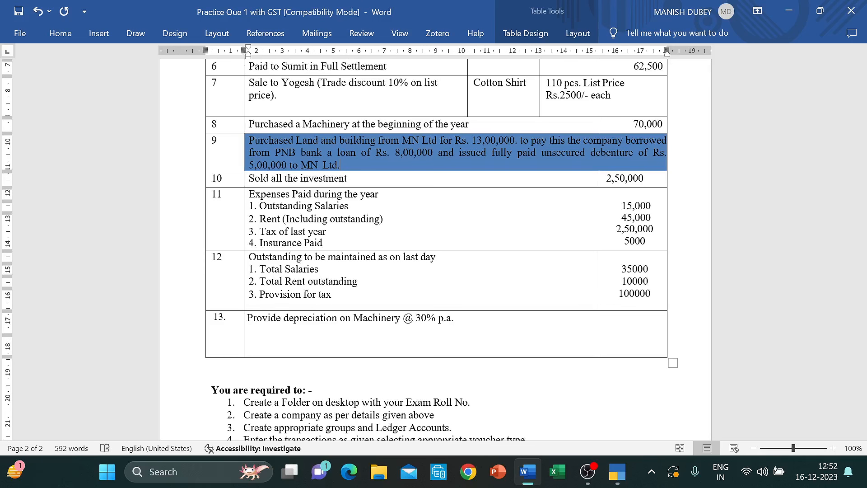
{"action": "key", "text": "ctrl+s"}
- Debit Land and Building 13,00,000 and choose to create a new credit ledger
{"action": "key", "text": "alt+Tab"}
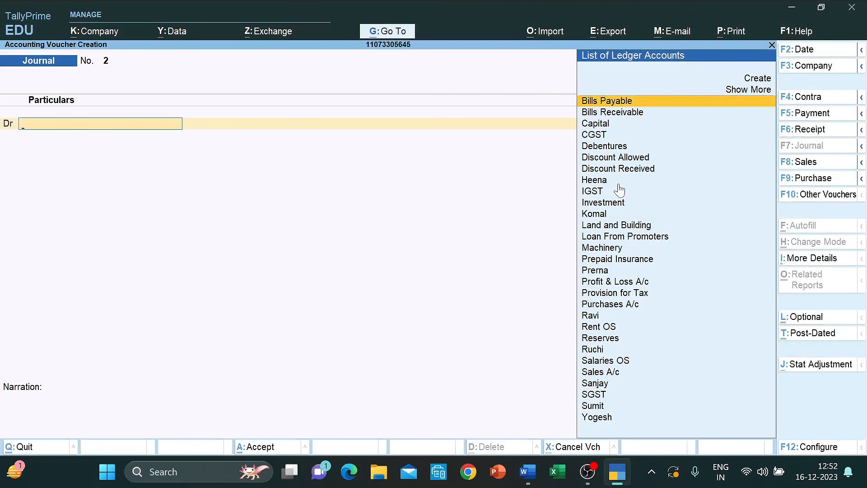
{"action": "type", "text": "la"}
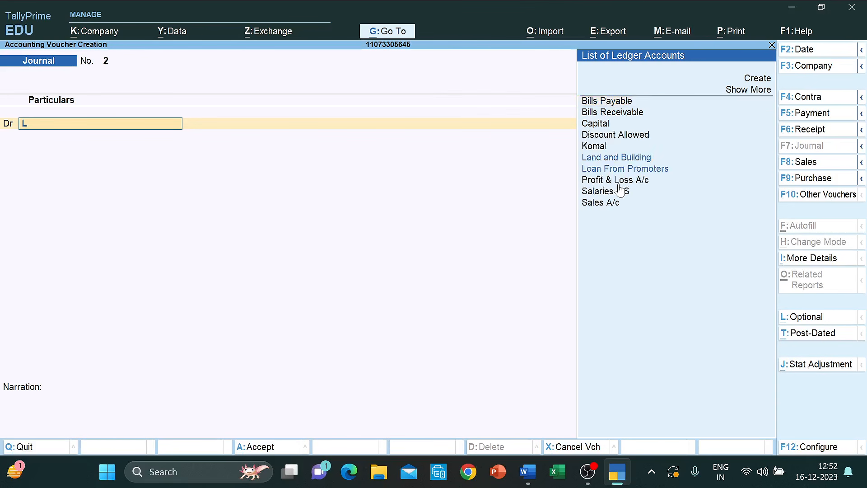
{"action": "key", "text": "Return"}
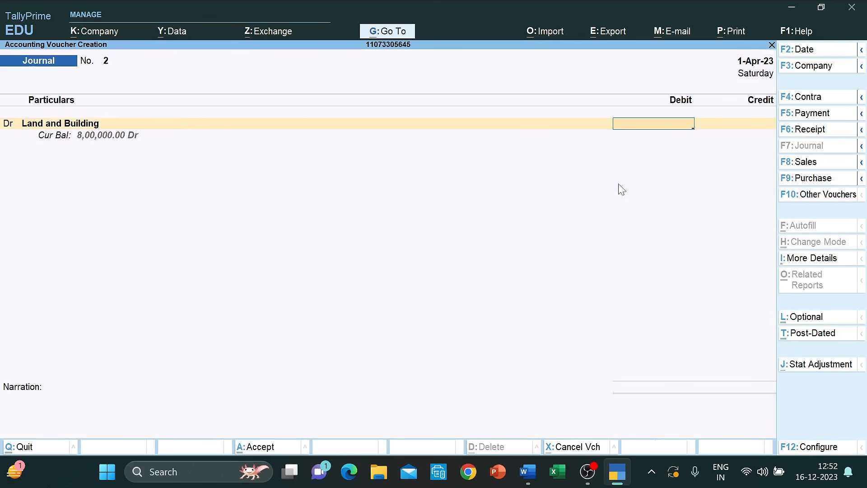
{"action": "type", "text": "1300000"}
{"action": "key", "text": "Return"}
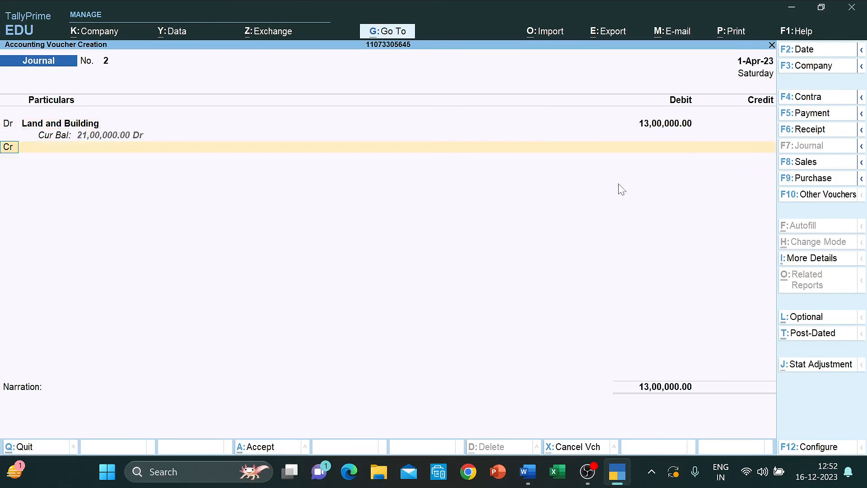
{"action": "key", "text": "Return"}
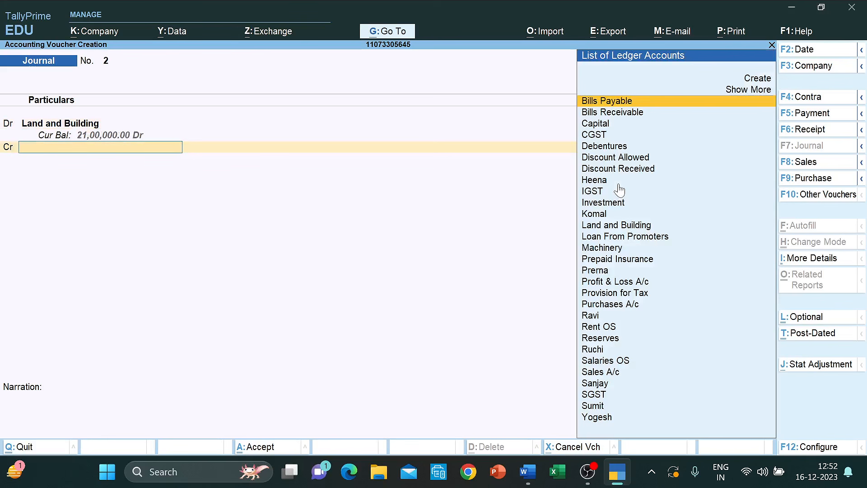
{"action": "key", "text": "Up"}
{"action": "key", "text": "Up"}
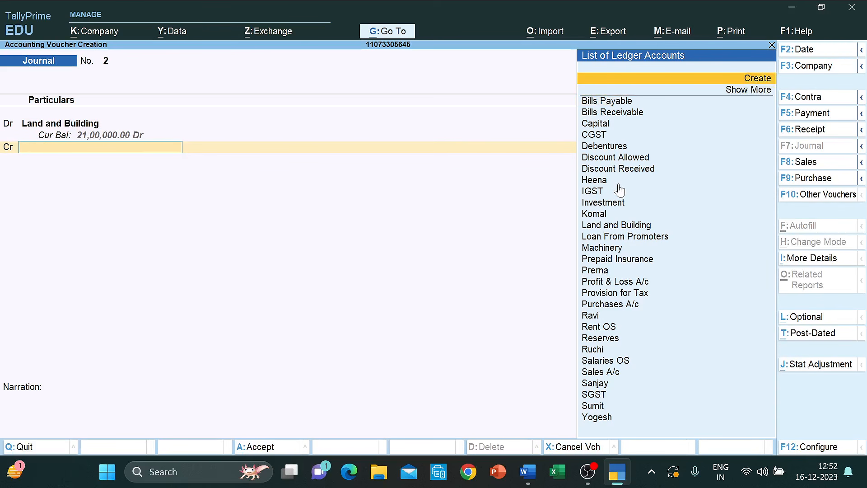
{"action": "key", "text": "Return"}
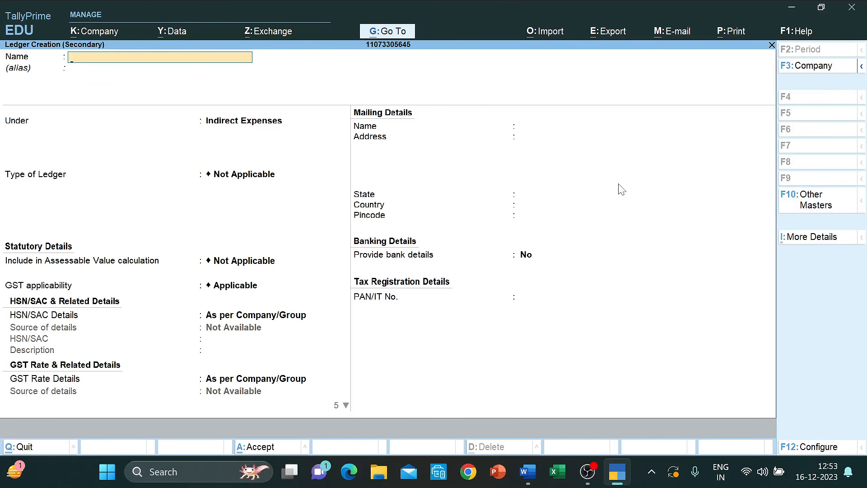
- Create ledger MN Ltd under Current Liabilities, credit it 13,00,000, and save the journal
{"action": "type", "text": "MN Ltd"}
{"action": "key", "text": "Return"}
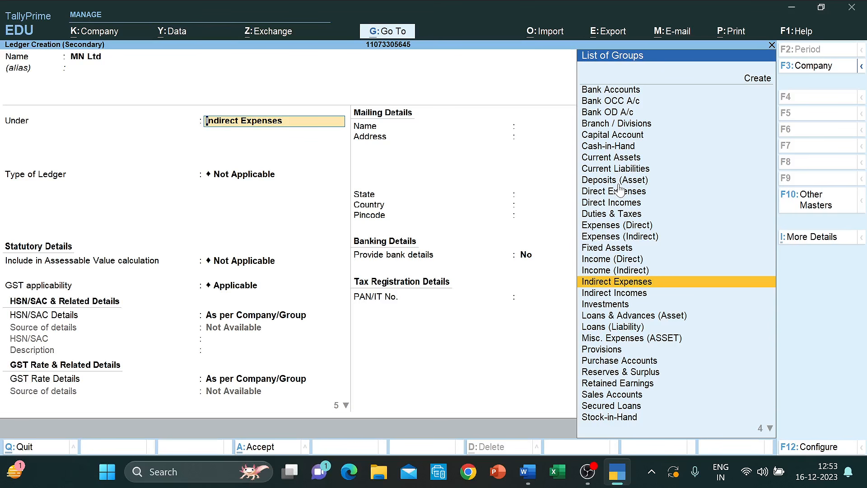
{"action": "type", "text": "Curre"}
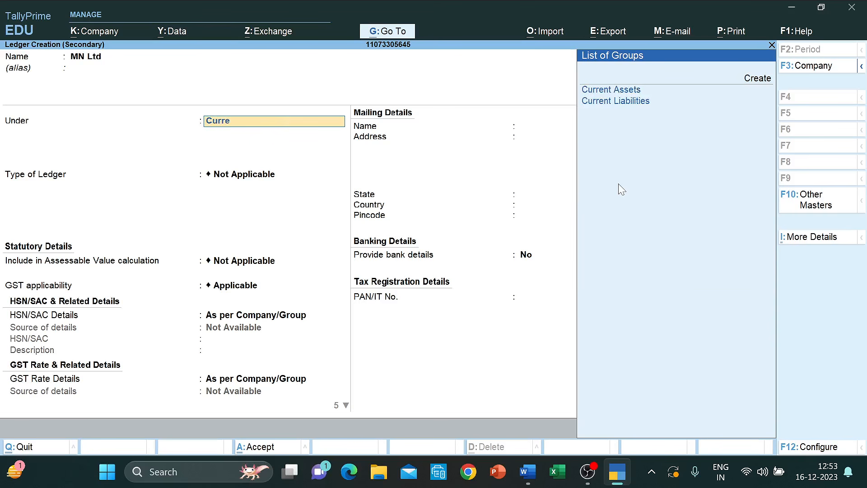
{"action": "key", "text": "Down"}
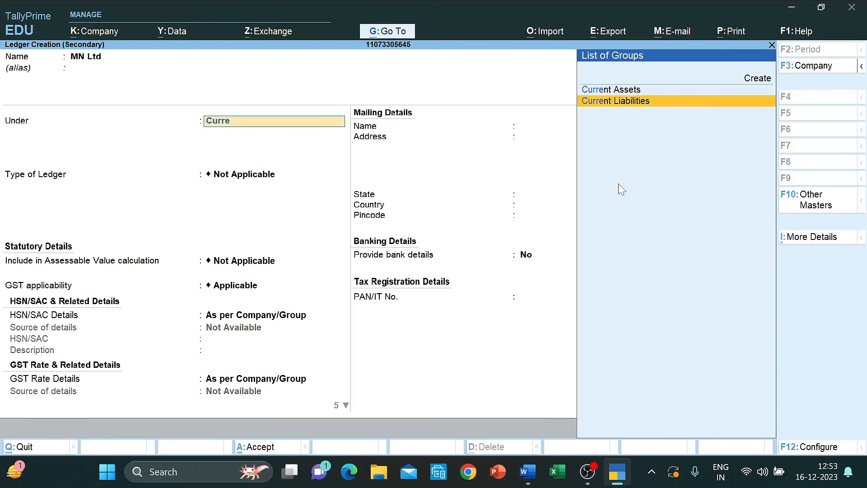
{"action": "key", "text": "Return"}
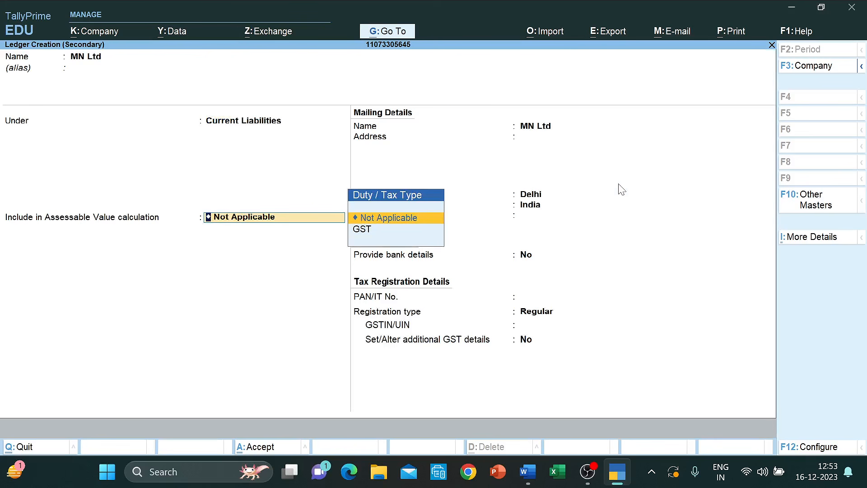
{"action": "key", "text": "Return"}
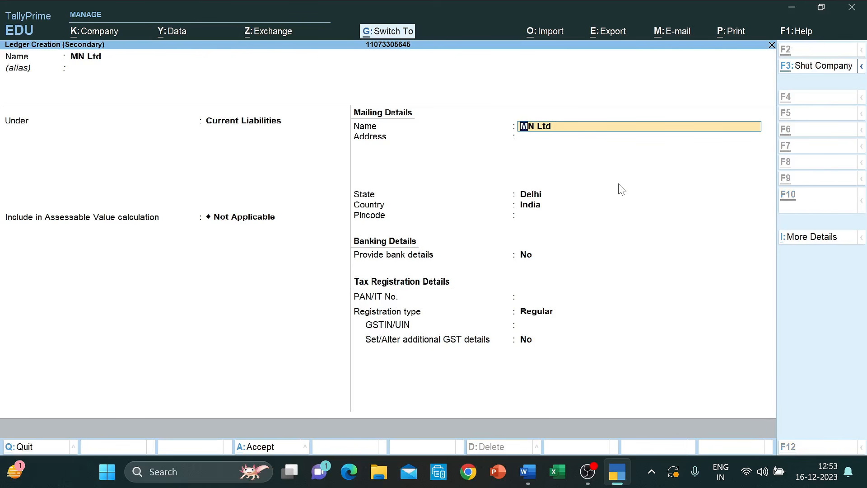
{"action": "key", "text": "ctrl+a"}
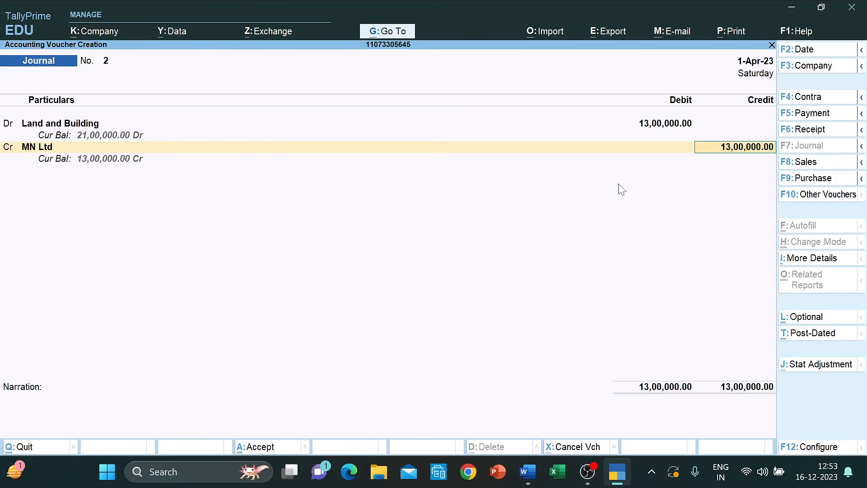
{"action": "key", "text": "ctrl+a"}
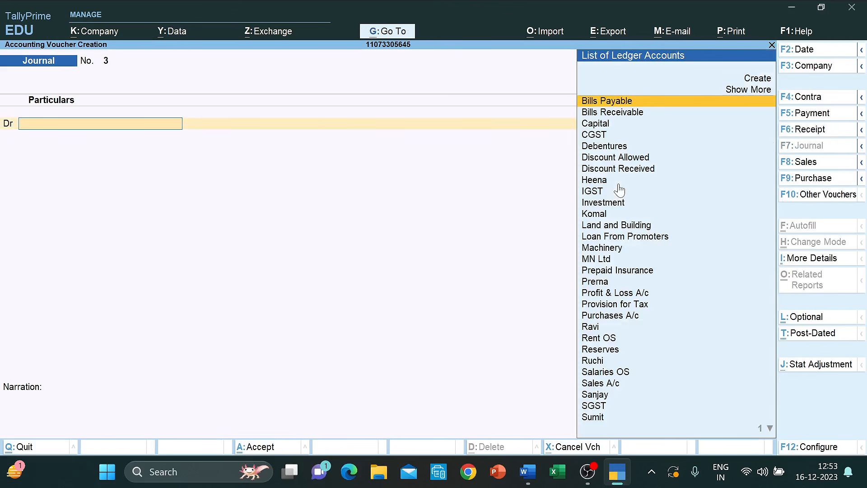
- Debit PNB Bank 8,00,000 on Journal No. 3 and accept its bank allocation
{"action": "key", "text": "alt+Tab"}
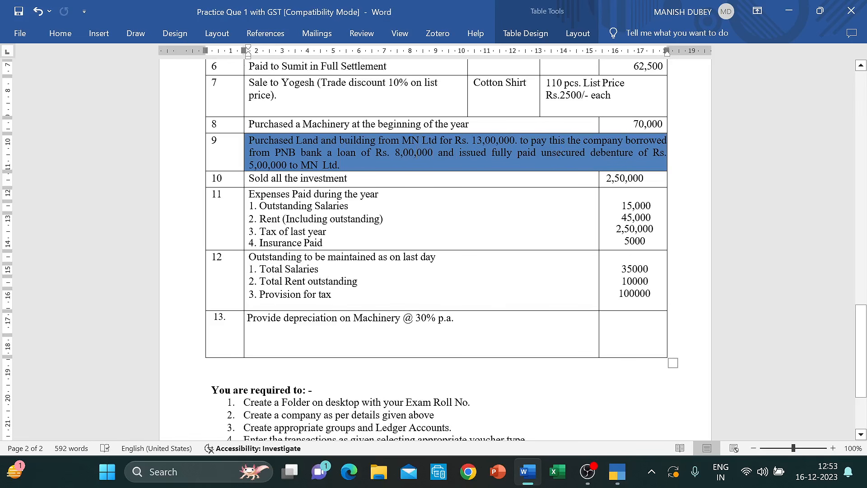
{"action": "key", "text": "alt+Tab"}
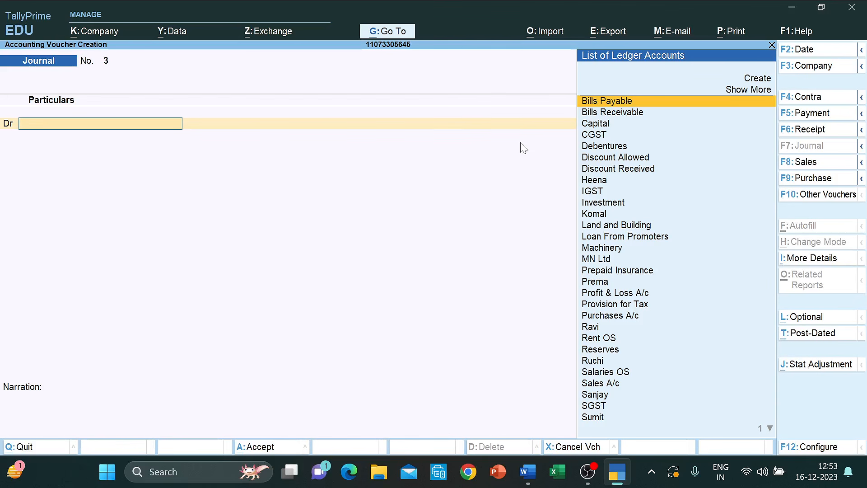
{"action": "type", "text": "Pnb"}
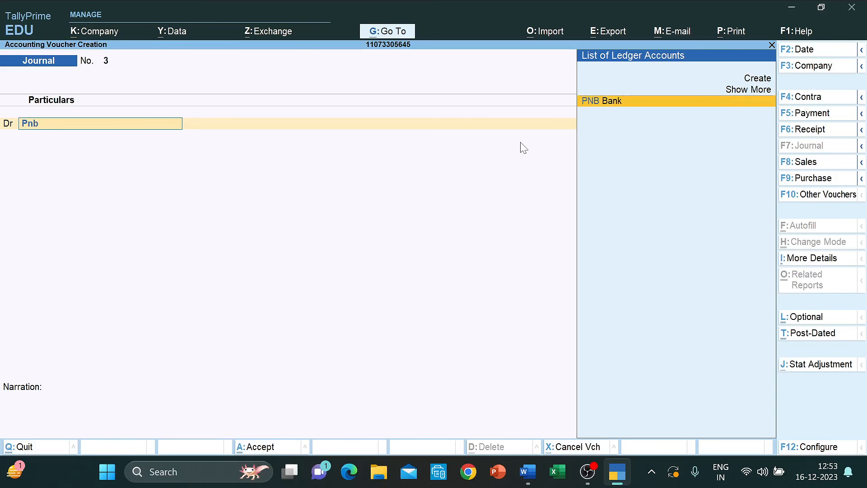
{"action": "key", "text": "Return"}
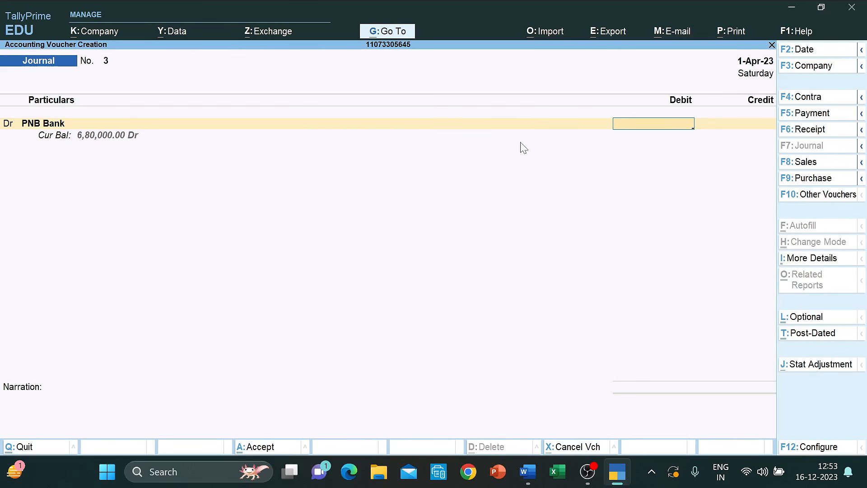
{"action": "type", "text": "800000"}
{"action": "key", "text": "Return"}
{"action": "key", "text": "Return"}
{"action": "key", "text": "Return"}
{"action": "key", "text": "Return"}
{"action": "key", "text": "Return"}
{"action": "key", "text": "Return"}
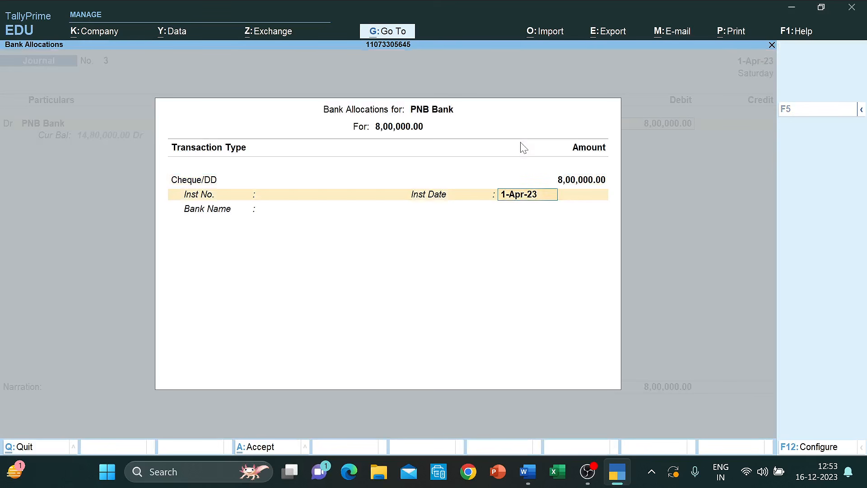
- After checking transaction 9 in Word, begin the credit line and move to the new-ledger option
{"action": "key", "text": "alt+Tab"}
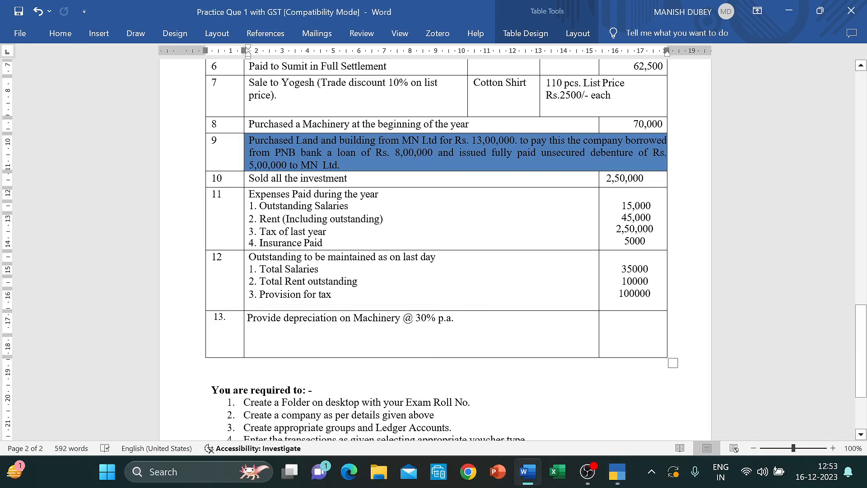
{"action": "key", "text": "alt+Tab"}
{"action": "key", "text": "Return"}
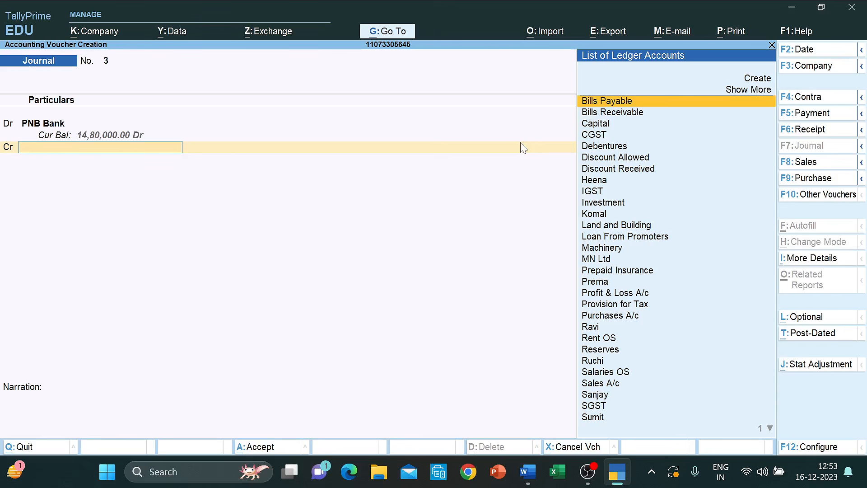
{"action": "key", "text": "Up"}
{"action": "key", "text": "Up"}
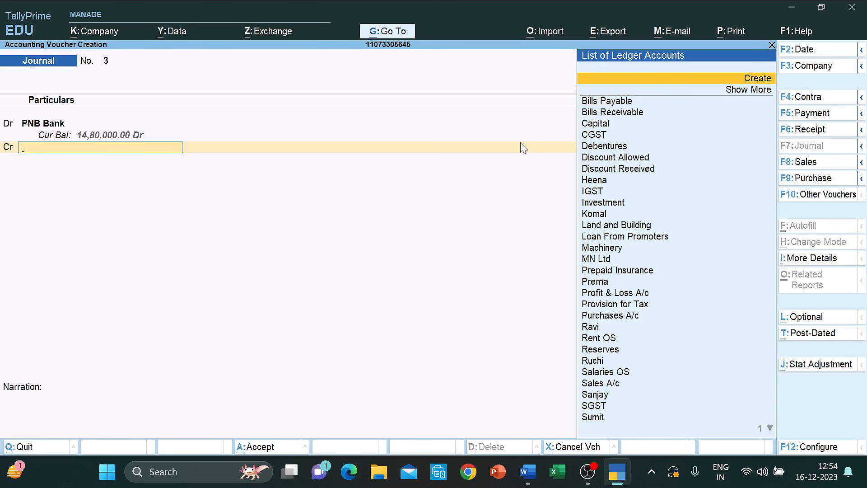
- Create ledger 'Loan for Land Building' under Secured Loans, credit 8,00,000, and save Journal No. 3
{"action": "key", "text": "Return"}
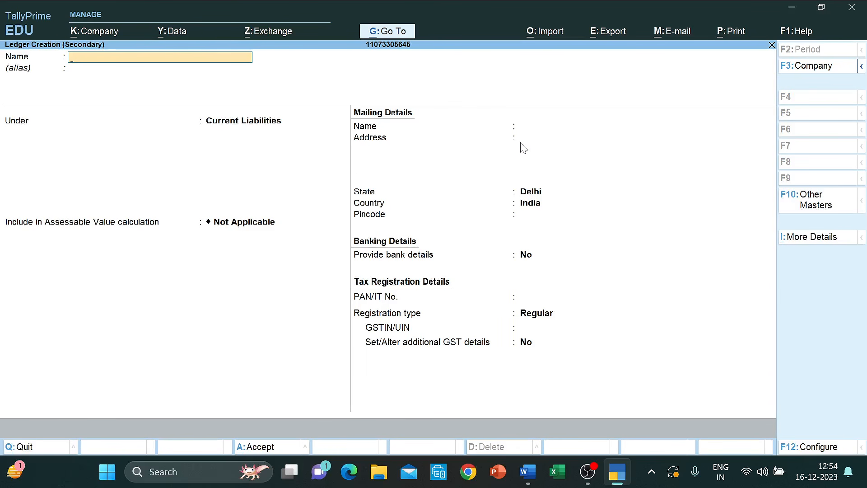
{"action": "type", "text": "Loan for Land Buildin"}
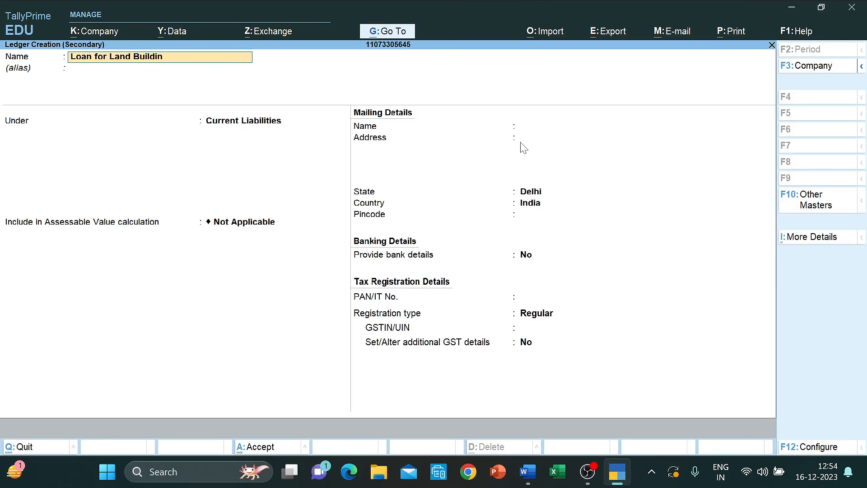
{"action": "type", "text": "g"}
{"action": "key", "text": "Return"}
{"action": "key", "text": "Return"}
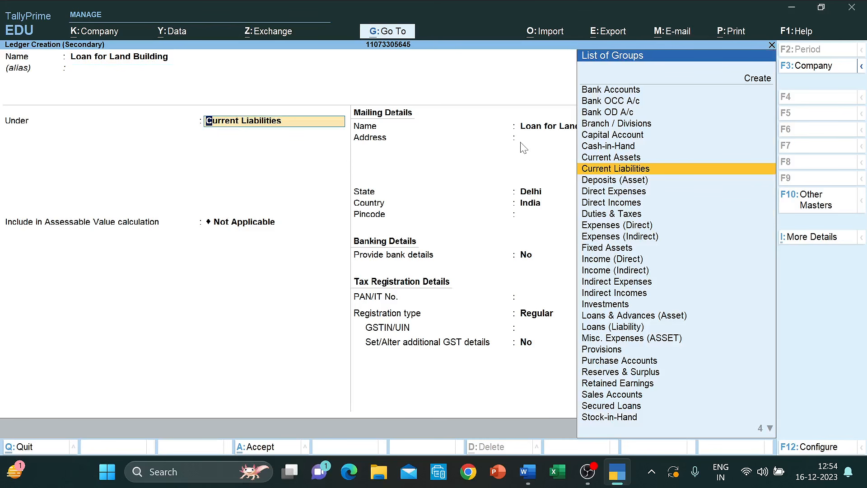
{"action": "type", "text": "Lo"}
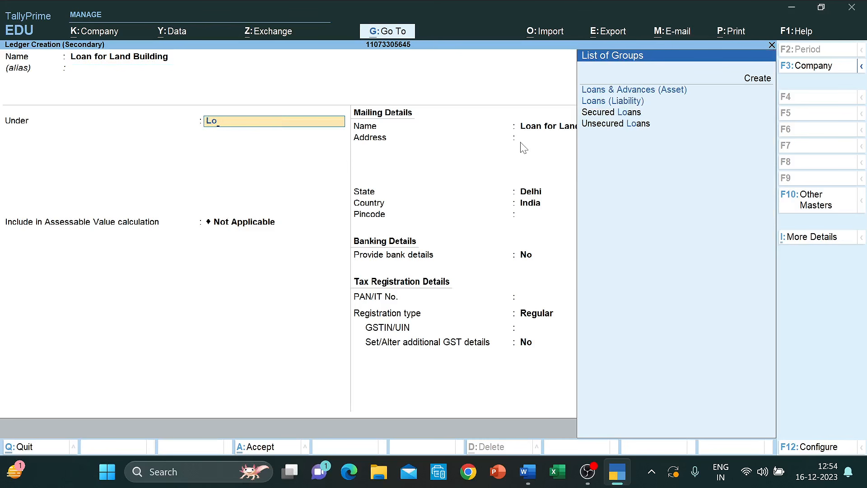
{"action": "key", "text": "Down"}
{"action": "key", "text": "Down"}
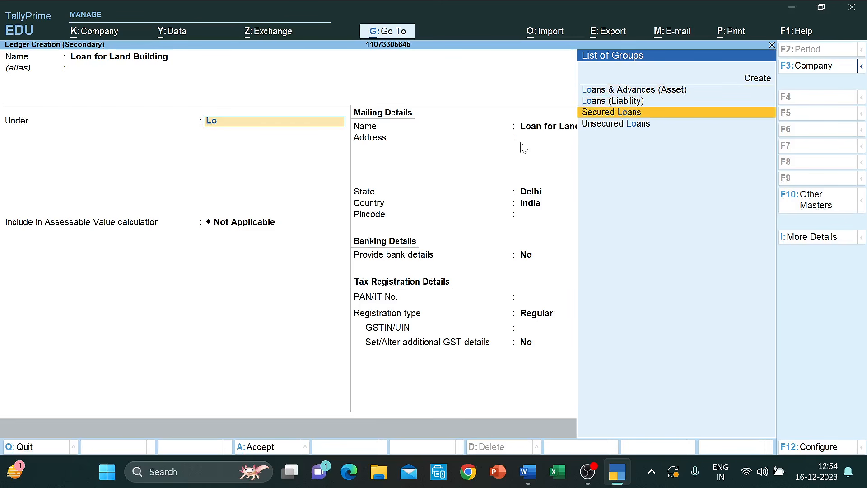
{"action": "key", "text": "Return"}
{"action": "key", "text": "Return"}
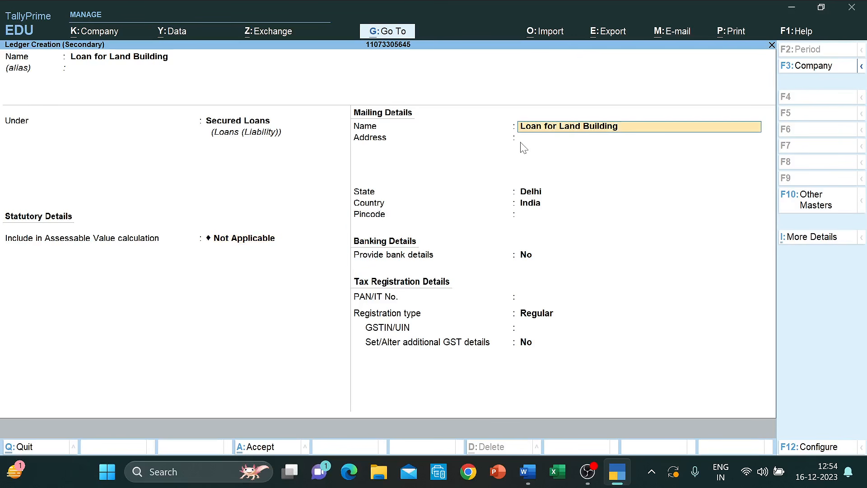
{"action": "key", "text": "ctrl+a"}
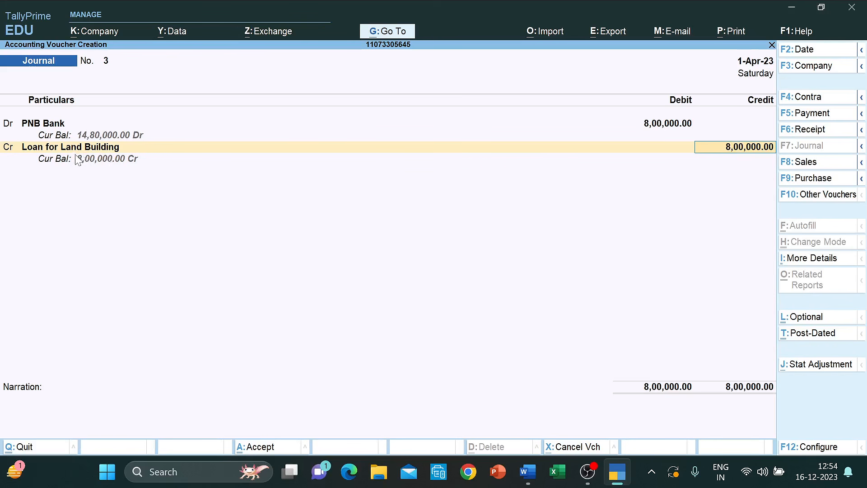
{"action": "key", "text": "ctrl+a"}
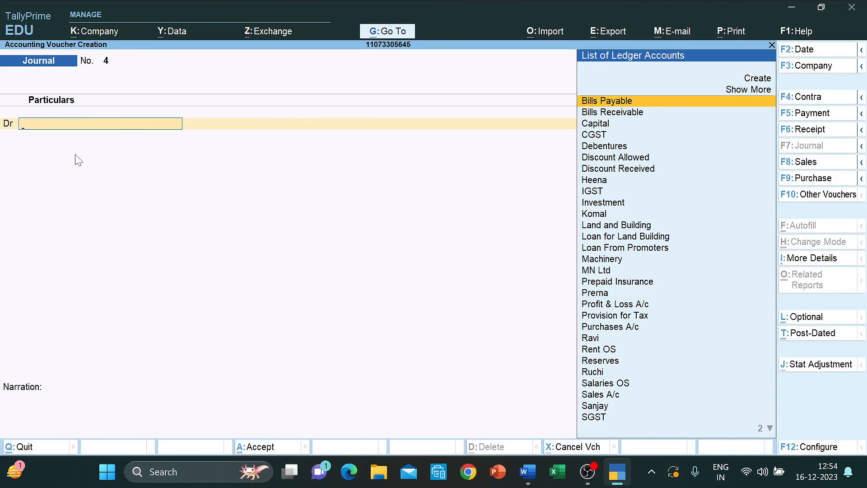
- Debit MN Ltd 13,00,000 on Journal No. 4
{"action": "type", "text": "Mn"}
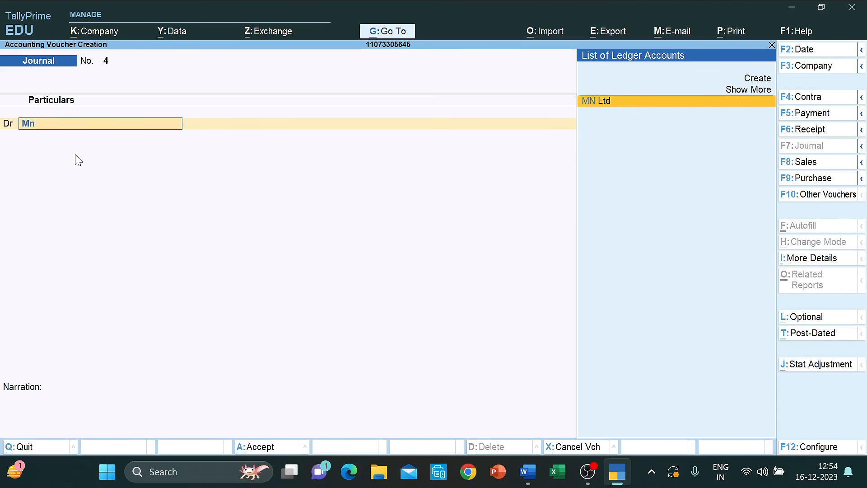
{"action": "key", "text": "Return"}
{"action": "type", "text": "1300000"}
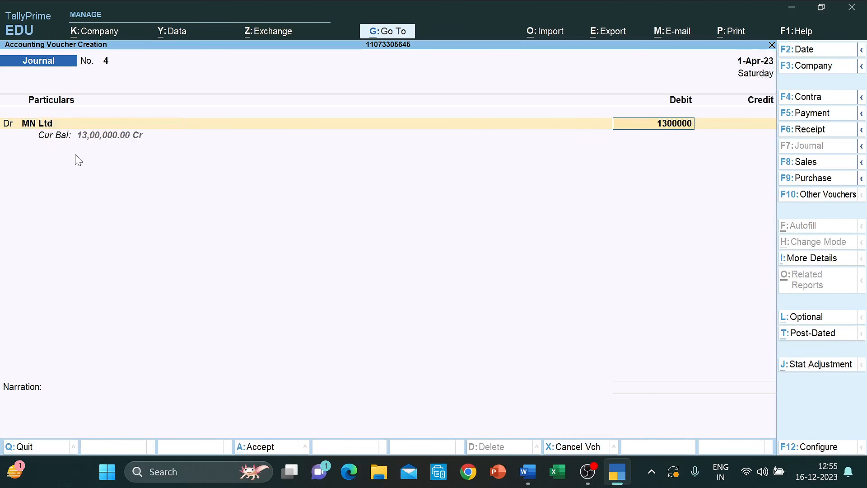
{"action": "key", "text": "Return"}
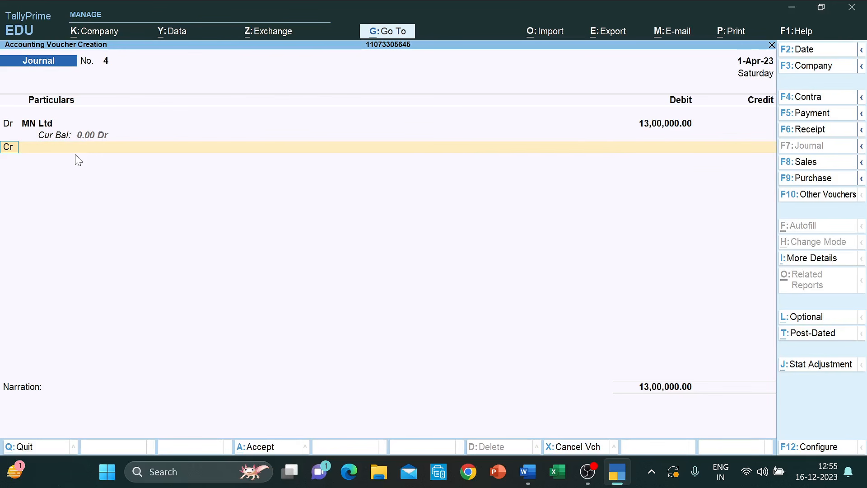
- Credit PNB Bank 8,00,000 with cheque as the bank transaction type
{"action": "type", "text": "Pn"}
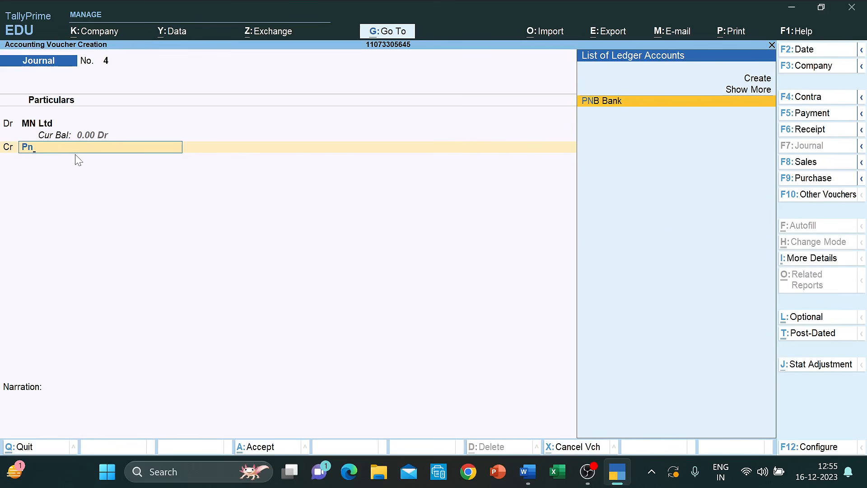
{"action": "key", "text": "Return"}
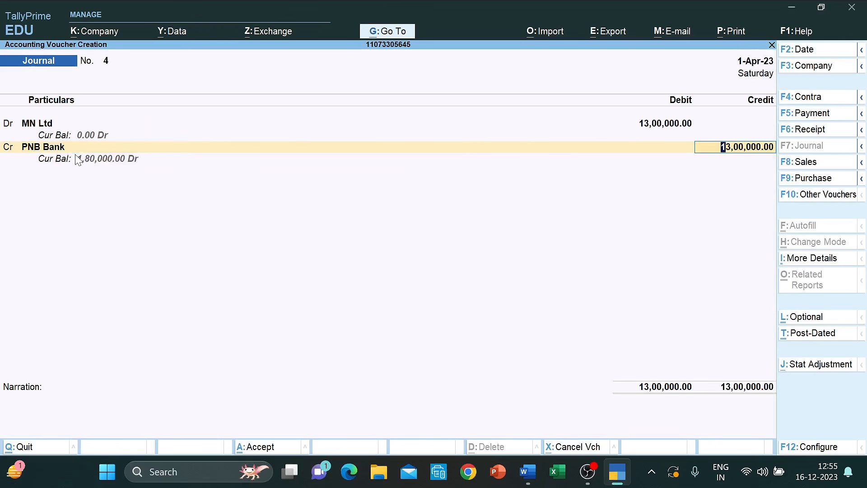
{"action": "type", "text": "8,00,00"}
{"action": "type", "text": "0"}
{"action": "key", "text": "Return"}
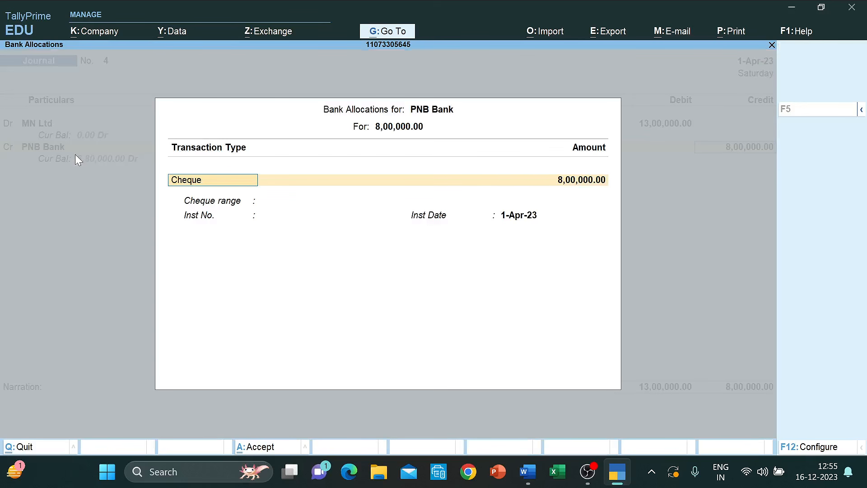
{"action": "key", "text": "Return"}
{"action": "key", "text": "Return"}
{"action": "key", "text": "Return"}
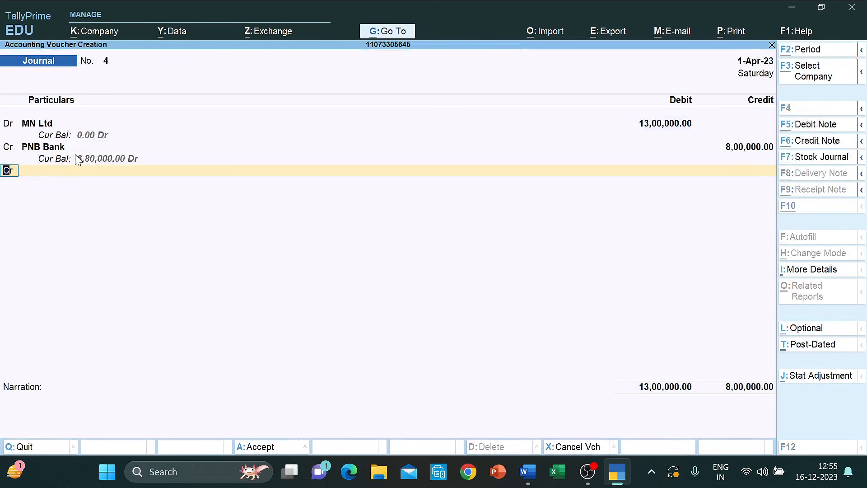
{"action": "key", "text": "alt+Tab"}
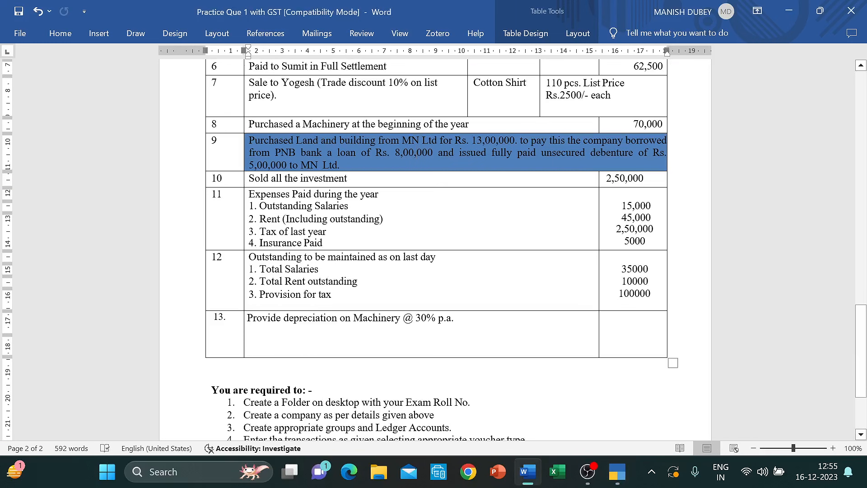
{"action": "key", "text": "alt+Tab"}
- Add Debentures as the second credit ledger for 5,00,000, then recheck the PNB Bank line
{"action": "key", "text": "Return"}
{"action": "type", "text": "De"}
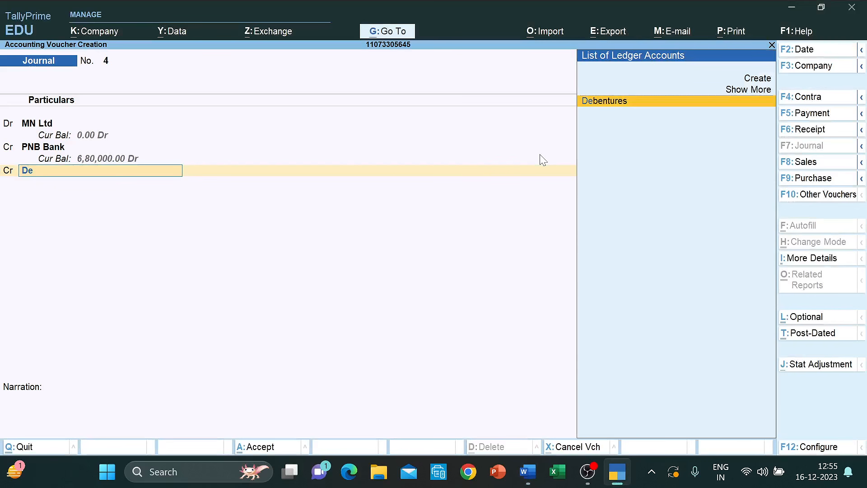
{"action": "key", "text": "Return"}
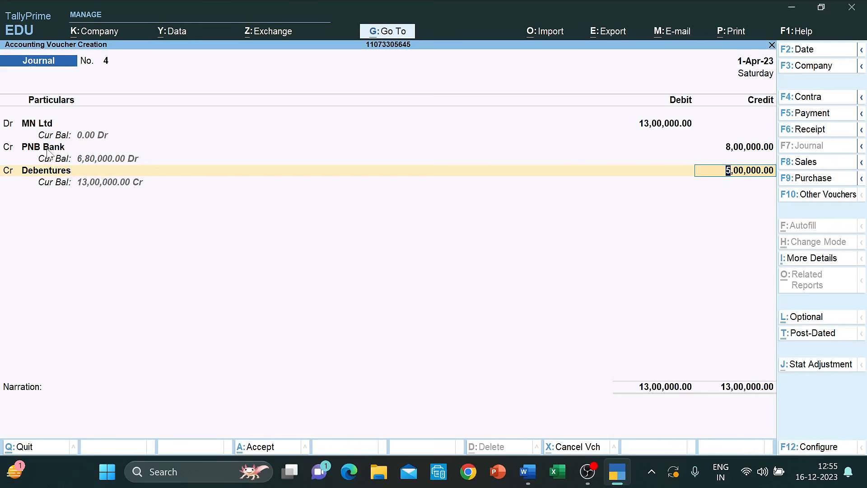
{"action": "left_click", "coordinate": [48, 149]}
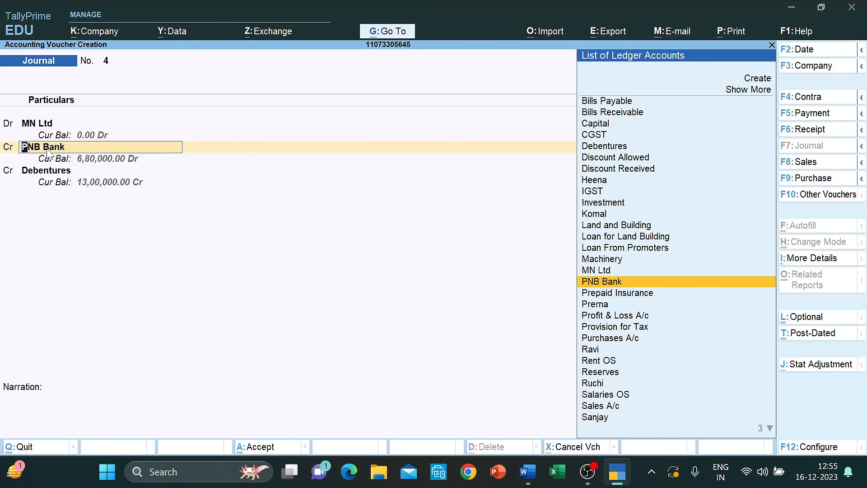
{"action": "key", "text": "Return"}
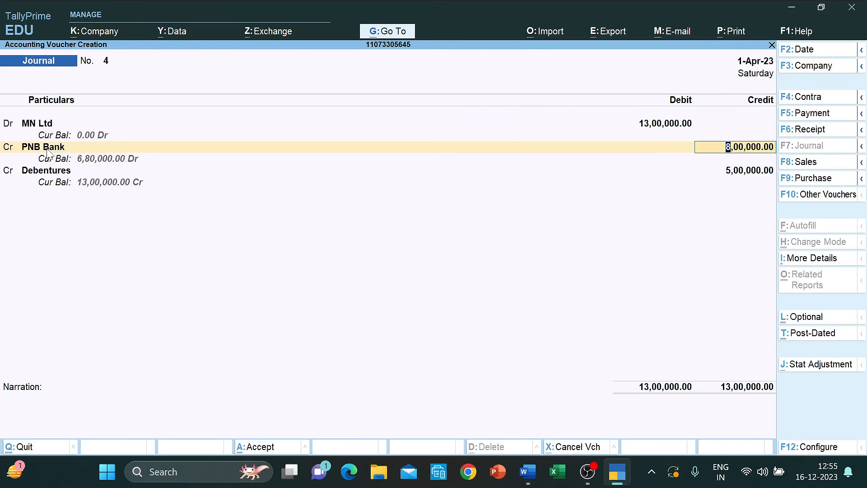
{"action": "left_click", "coordinate": [47, 150]}
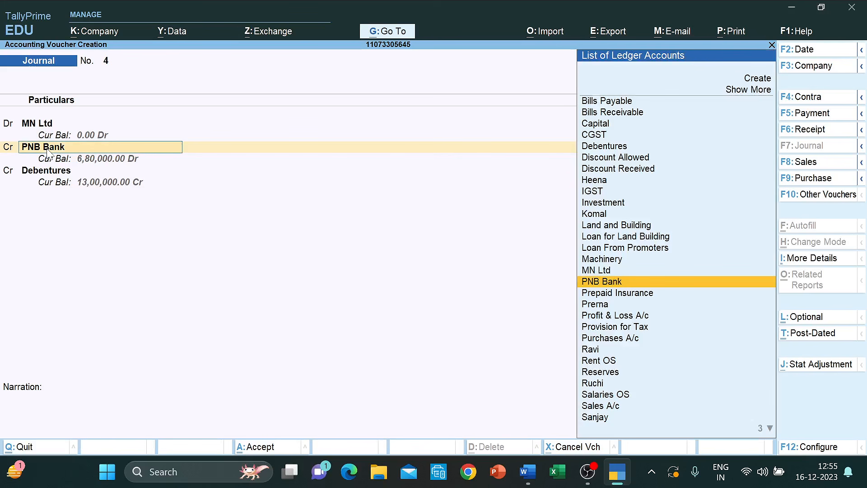
{"action": "key", "text": "Return"}
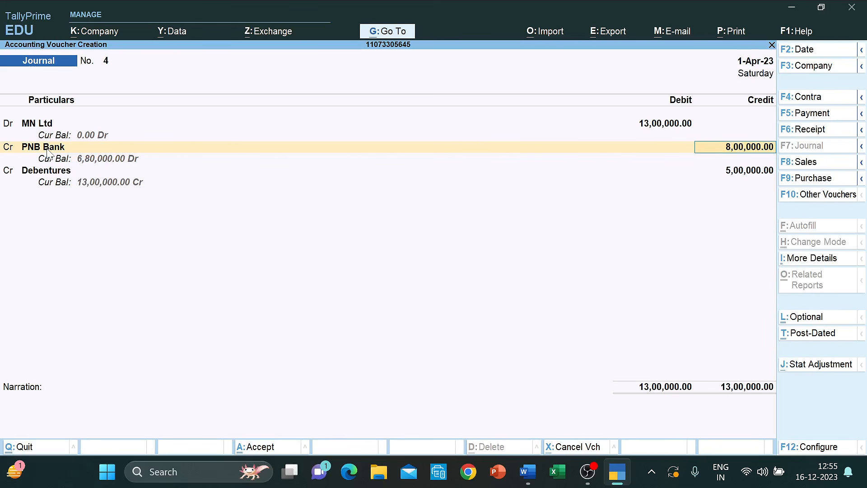
- Save Journal No. 4, then review the balance sheet in Word and return to transactions 6–13
{"action": "key", "text": "ctrl+a"}
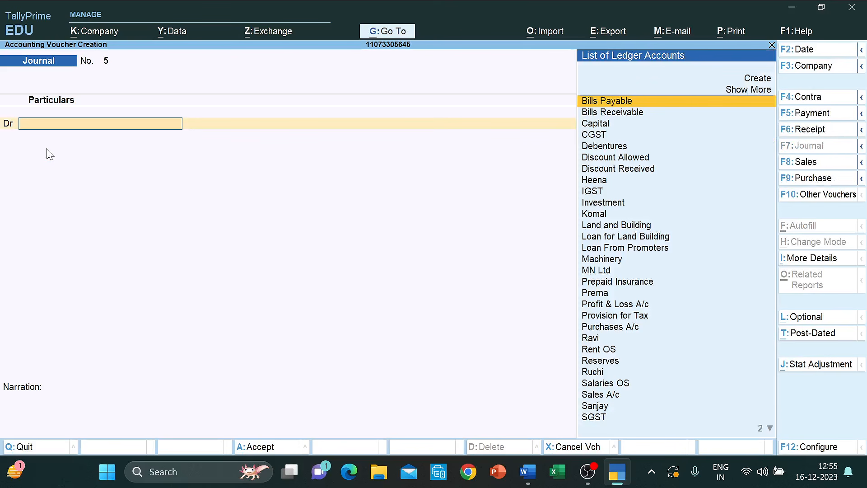
{"action": "key", "text": "alt+Tab"}
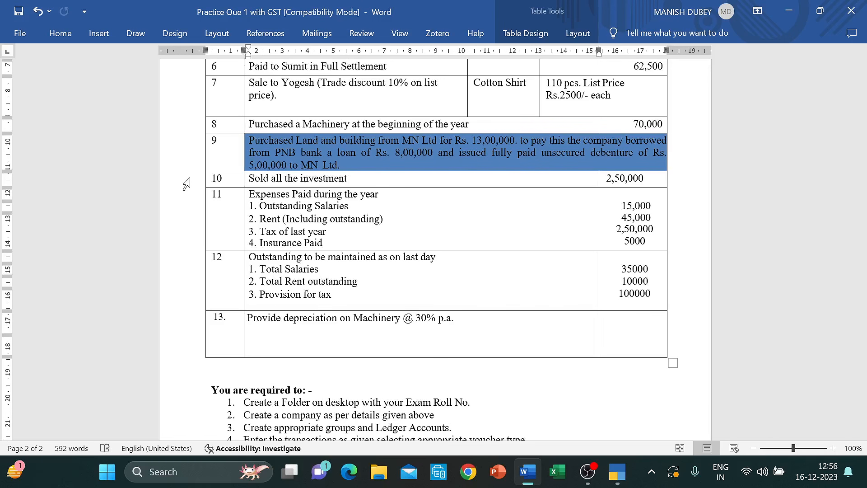
{"action": "scroll", "coordinate": [186, 184], "scroll_direction": "up", "scroll_amount": 20}
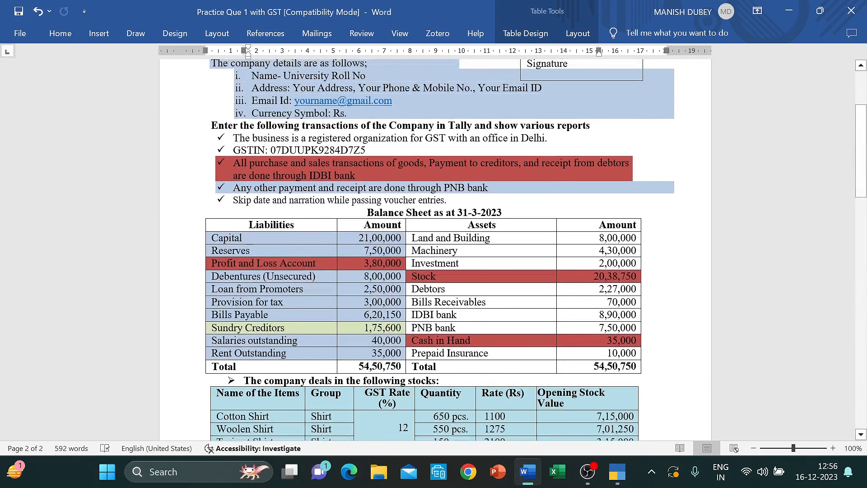
{"action": "scroll", "coordinate": [440, 213], "scroll_direction": "down", "scroll_amount": 20}
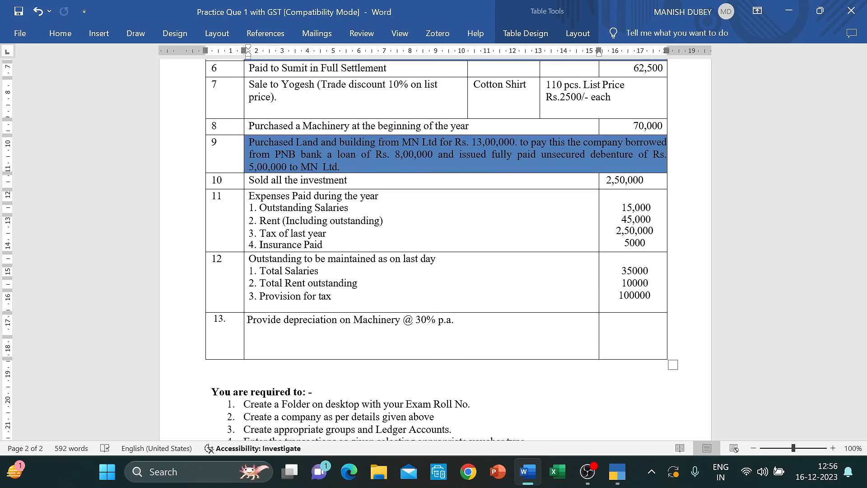
- Select PNB Bank as the debit ledger, then abandon a mistaken 3,00,000 bank allocation
{"action": "key", "text": "alt+Tab"}
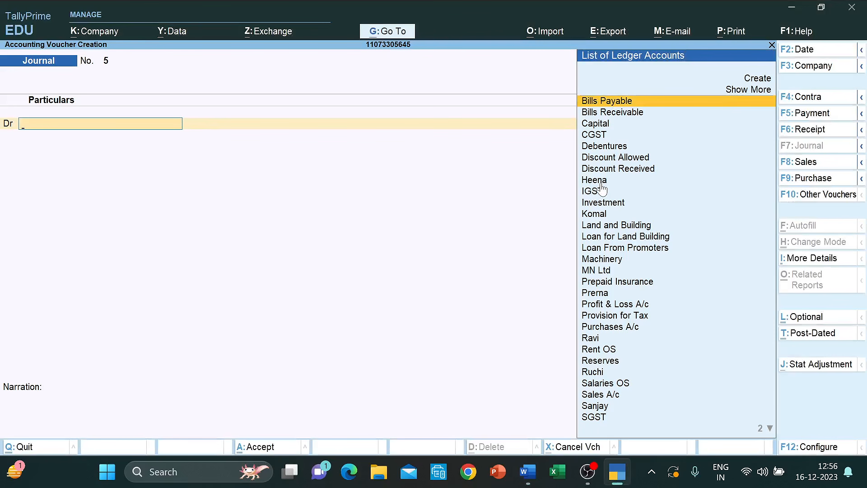
{"action": "type", "text": "pnb"}
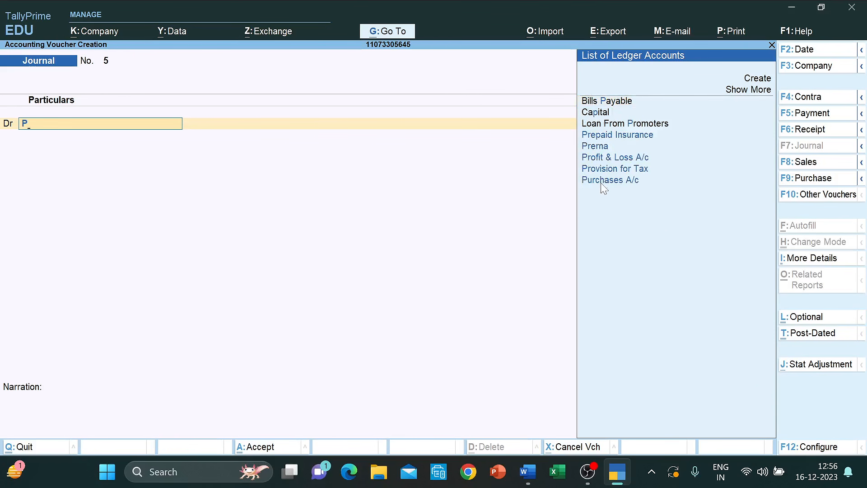
{"action": "key", "text": "Return"}
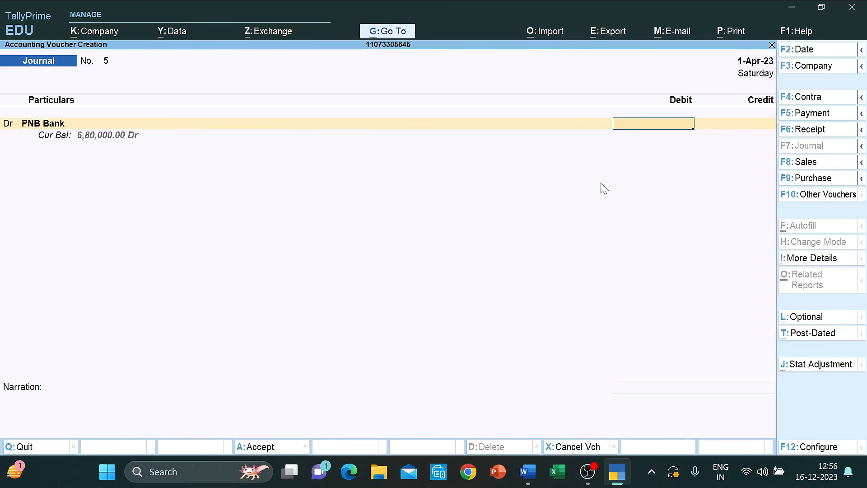
{"action": "type", "text": "300000"}
{"action": "key", "text": "Return"}
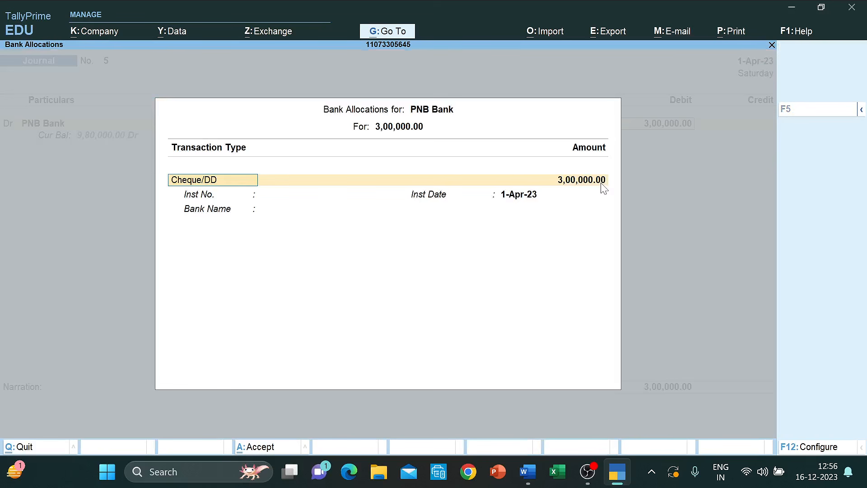
{"action": "key", "text": "Return"}
{"action": "key", "text": "Escape"}
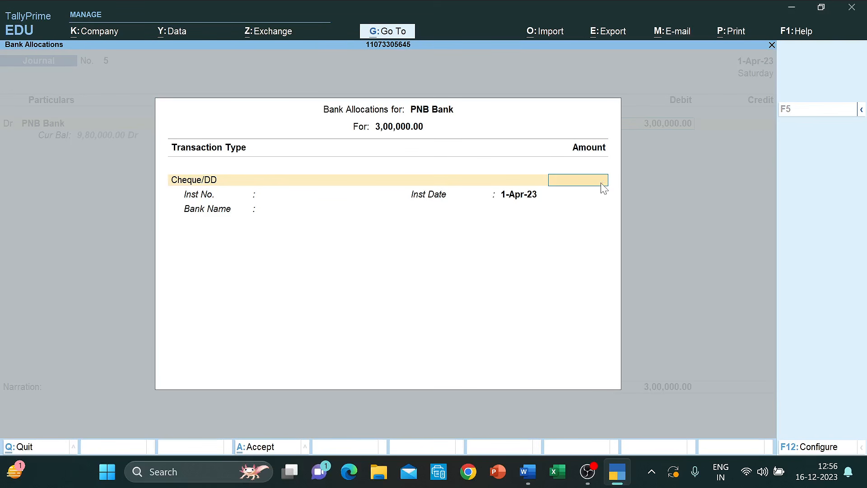
{"action": "key", "text": "Escape"}
{"action": "key", "text": "y"}
- Debit PNB Bank 2,50,000 instead and accept its bank allocation
{"action": "key", "text": "alt+Tab"}
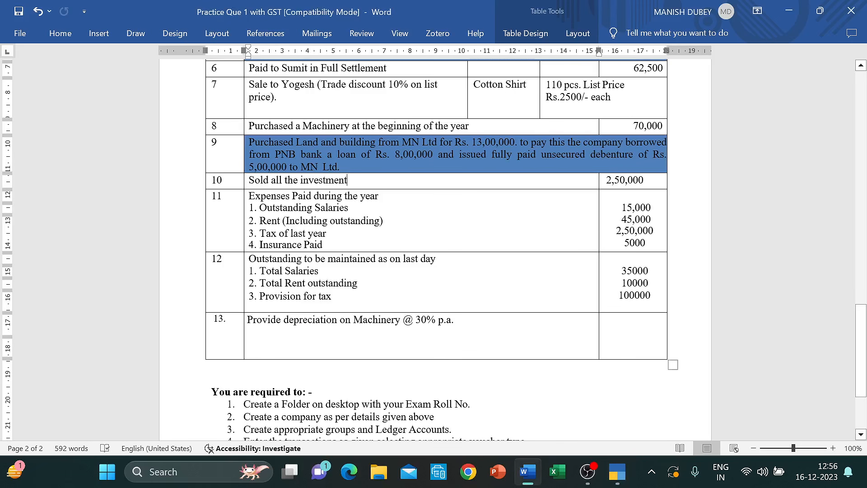
{"action": "key", "text": "alt+Tab"}
{"action": "type", "text": "250000"}
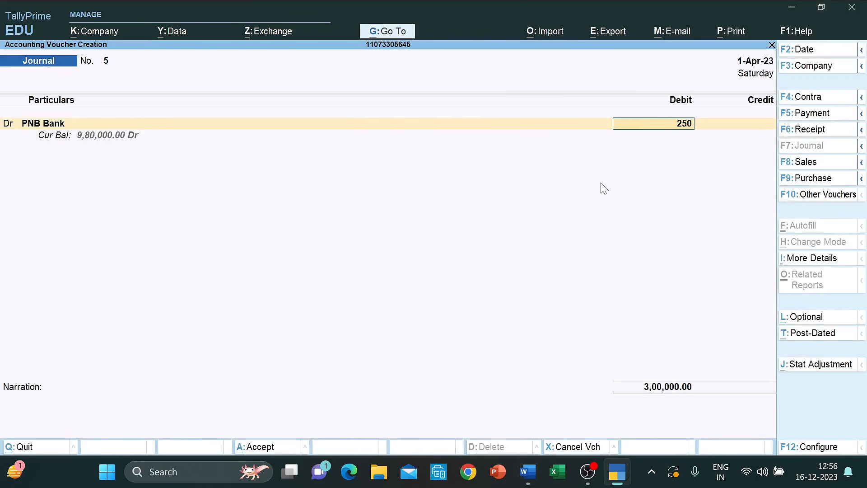
{"action": "key", "text": "Return"}
{"action": "key", "text": "Return"}
{"action": "key", "text": "Return"}
{"action": "key", "text": "Return"}
{"action": "key", "text": "Return"}
{"action": "key", "text": "Return"}
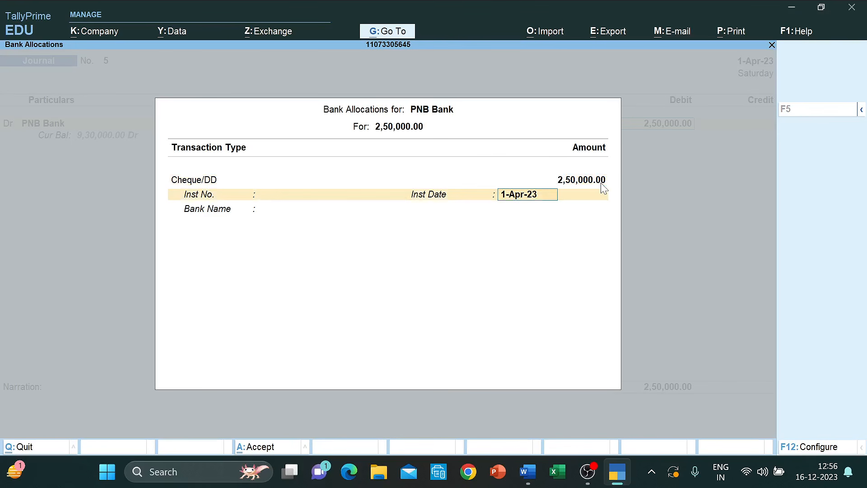
{"action": "key", "text": "Return"}
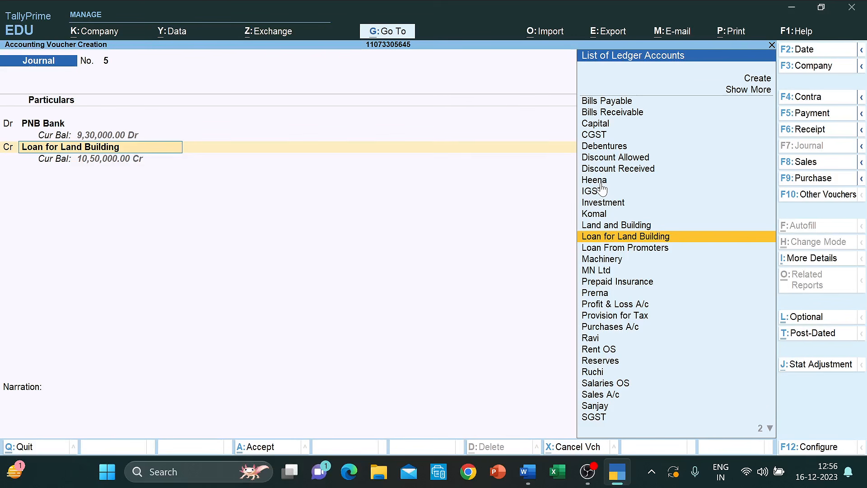
- Credit Investment 2,00,000 and start a new ledger for the remaining credit
{"action": "type", "text": "In"}
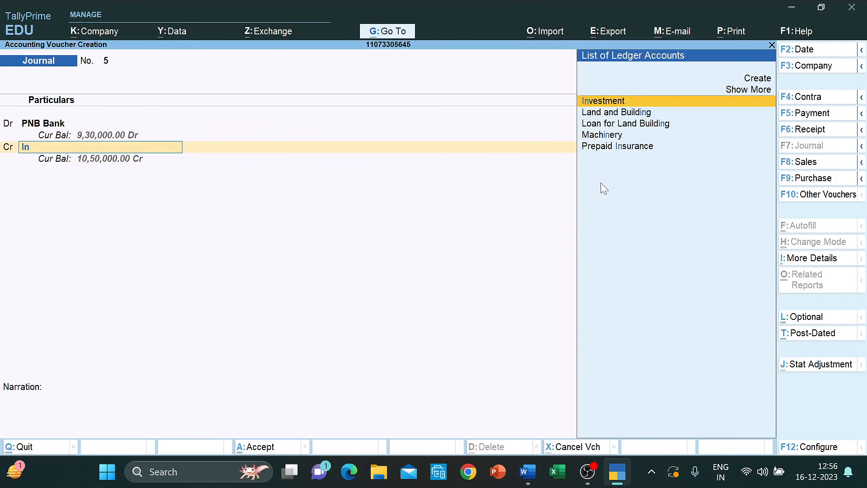
{"action": "key", "text": "Return"}
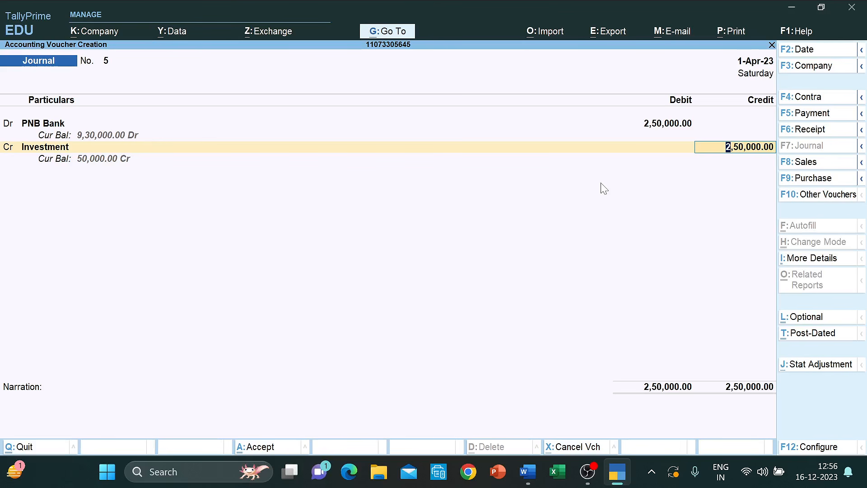
{"action": "type", "text": "200000"}
{"action": "key", "text": "Return"}
{"action": "key", "text": "Return"}
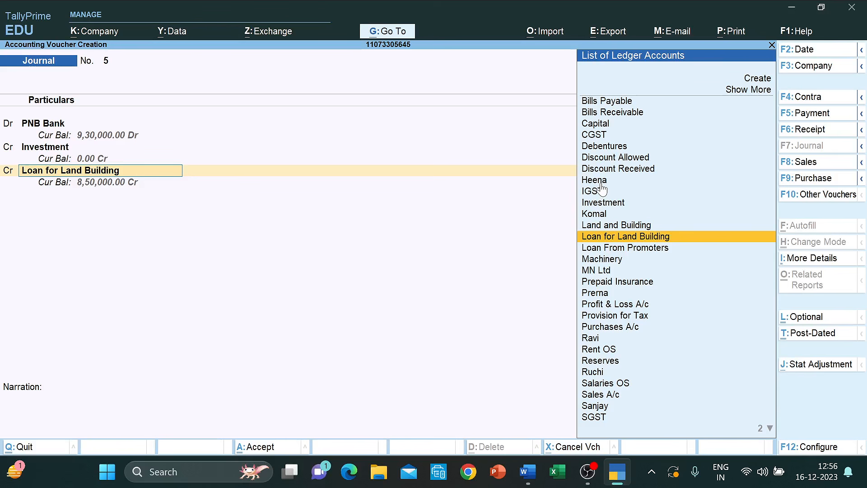
{"action": "key", "text": "Up"}
{"action": "key", "text": "Up"}
{"action": "key", "text": "Up"}
{"action": "key", "text": "Up"}
{"action": "key", "text": "Up"}
{"action": "key", "text": "Up"}
{"action": "key", "text": "Up"}
{"action": "key", "text": "Up"}
{"action": "key", "text": "Up"}
{"action": "key", "text": "Up"}
{"action": "key", "text": "Up"}
{"action": "key", "text": "Up"}
{"action": "key", "text": "Up"}
{"action": "key", "text": "Up"}
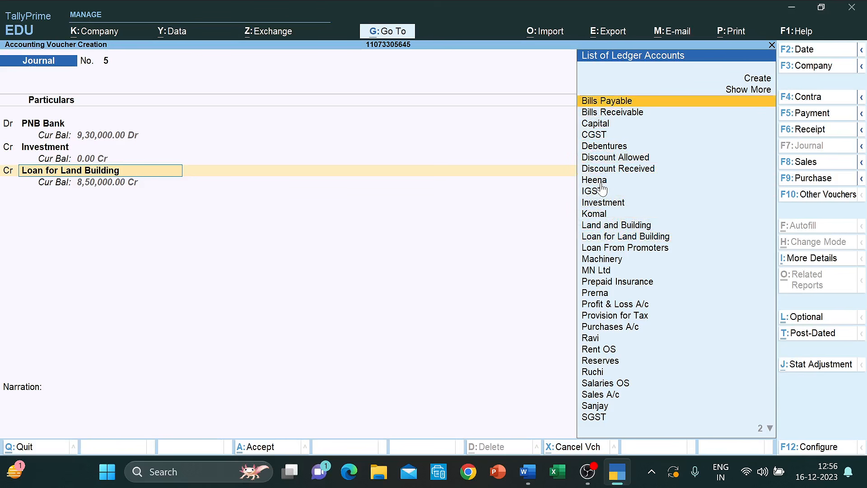
{"action": "key", "text": "Return"}
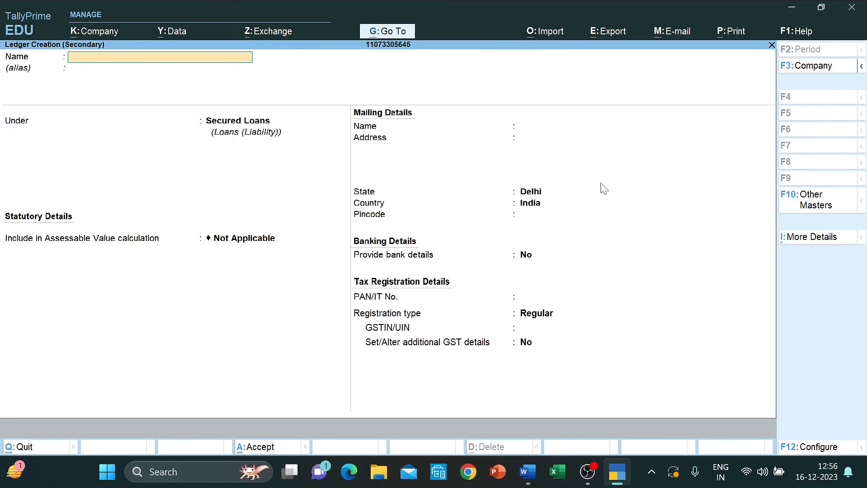
- Create ledger 'Profit on Sale of Investment' under Indirect Incomes with GST Not Applicable
{"action": "type", "text": "Profit on Sale of Inve"}
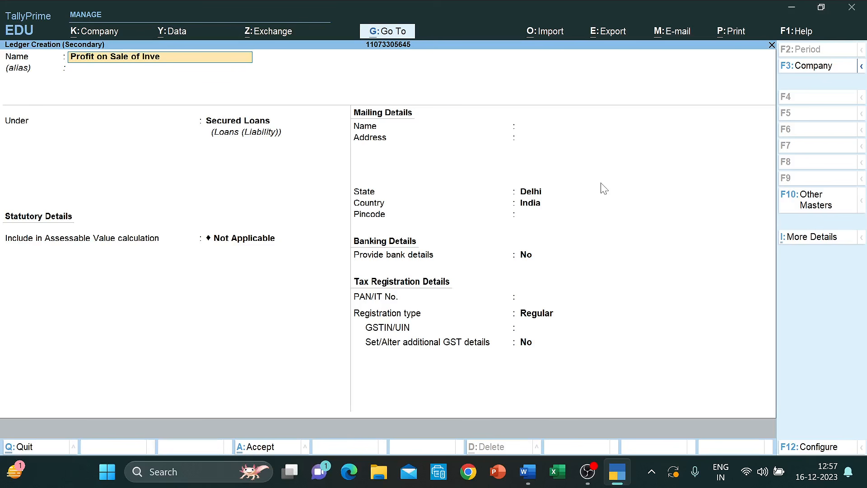
{"action": "type", "text": "stment"}
{"action": "key", "text": "Return"}
{"action": "key", "text": "Return"}
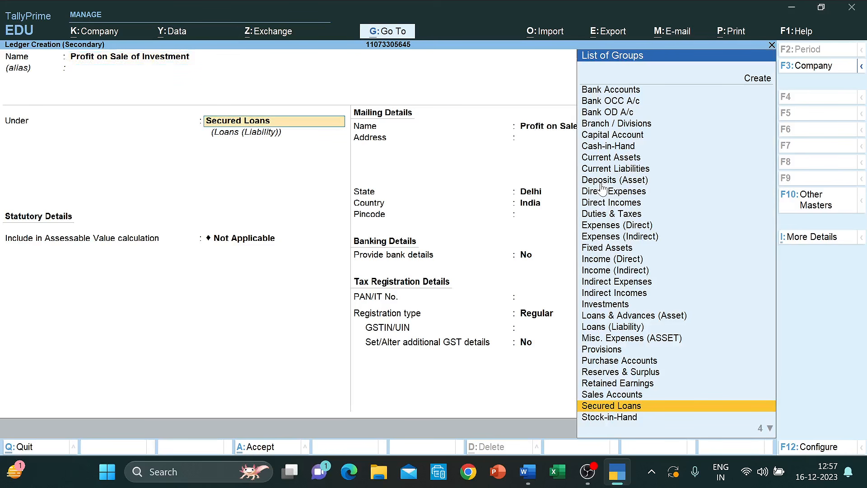
{"action": "type", "text": "Inc"}
{"action": "key", "text": "Down"}
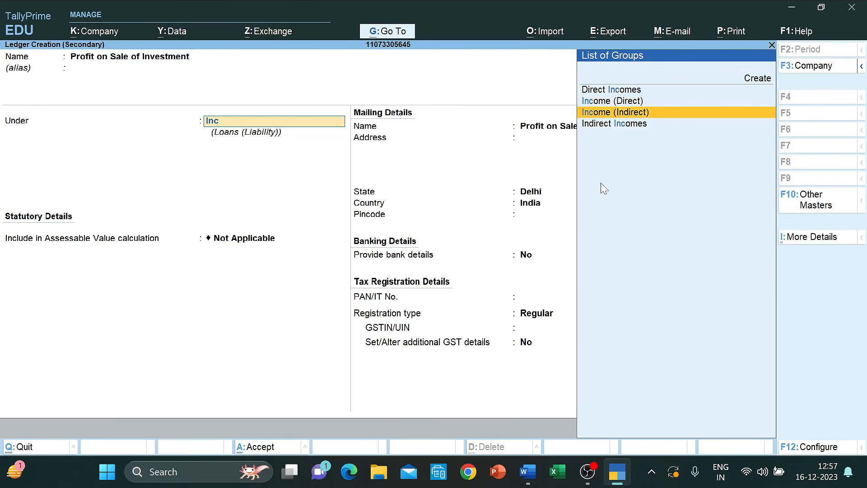
{"action": "key", "text": "Return"}
{"action": "key", "text": "Return"}
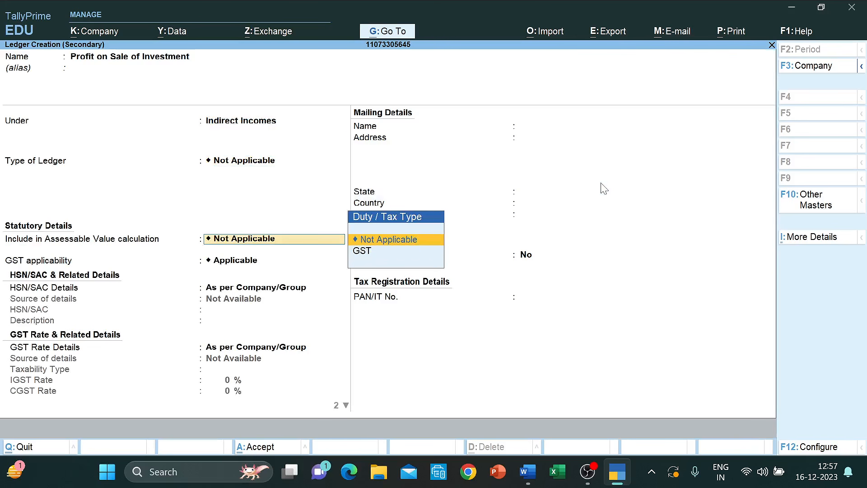
{"action": "key", "text": "Return"}
{"action": "type", "text": "n"}
{"action": "key", "text": "Return"}
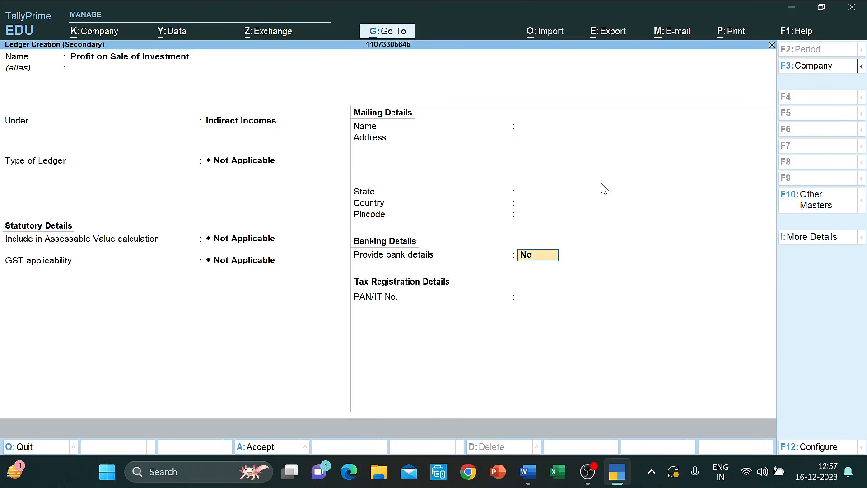
{"action": "key", "text": "ctrl+a"}
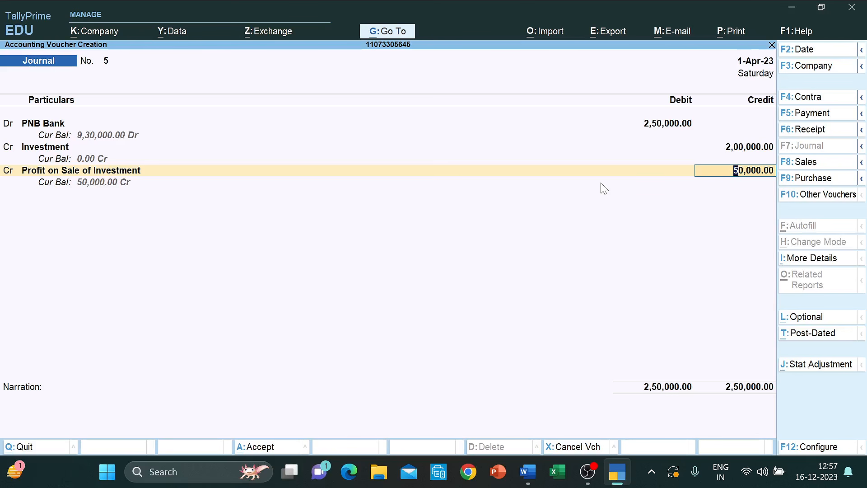
- Save Journal No. 5 with the 50,000 profit credit and return to the Word list
{"action": "key", "text": "ctrl"}
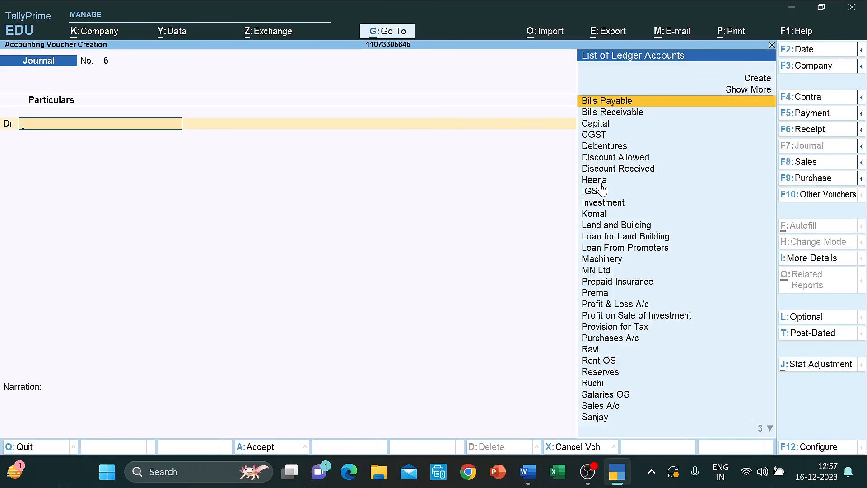
{"action": "key", "text": "alt+Tab"}
{"action": "scroll", "coordinate": [433, 248], "scroll_direction": "down", "scroll_amount": 3}
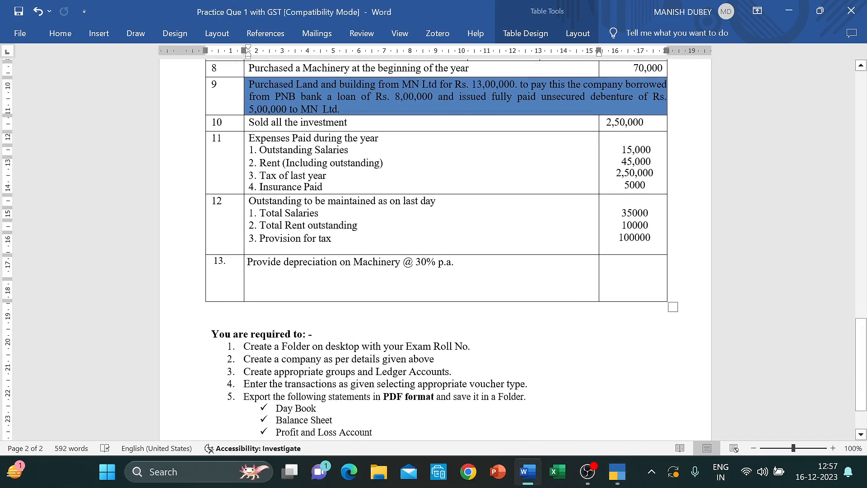
- Highlight table rows 11–12, deselect them, and create a new blank Word document
{"action": "left_click_drag", "start_coordinate": [212, 138], "coordinate": [641, 246]}
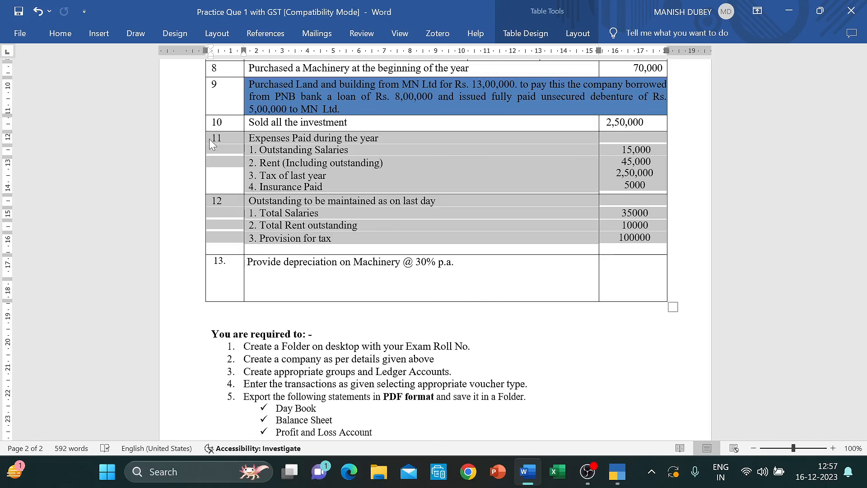
{"action": "left_click", "coordinate": [346, 169]}
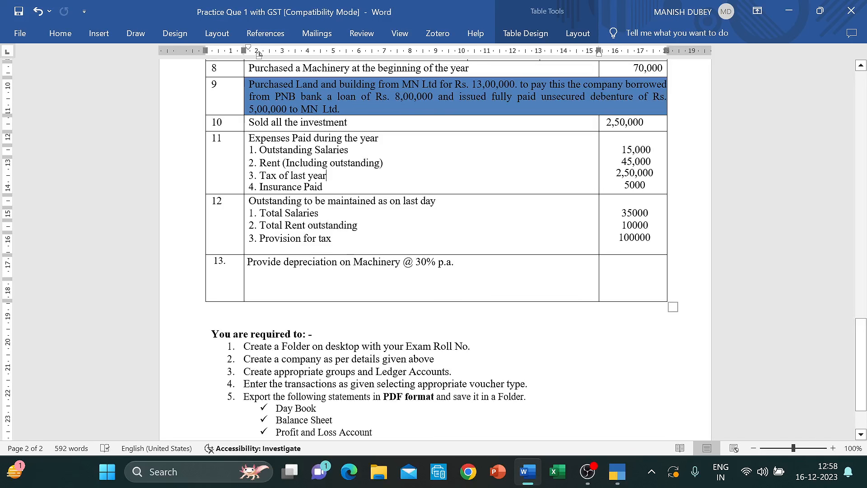
{"action": "key", "text": "ctrl+n"}
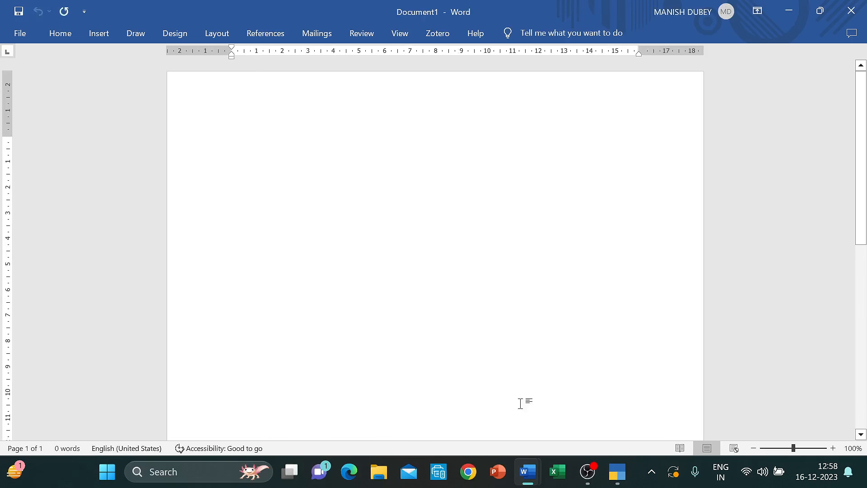
- Write 'Expense Ac Dr' and 'To Bank Ac' in Document1, zoom in, and return to the question file
{"action": "type", "text": "Expense "}
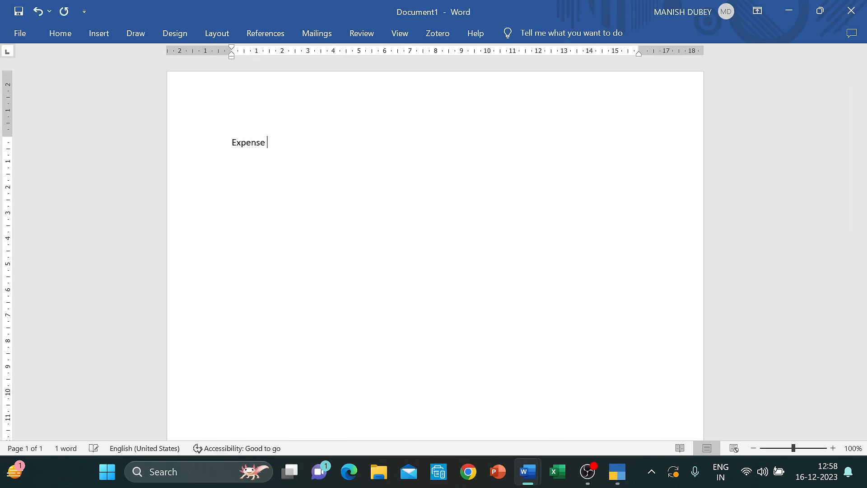
{"action": "type", "text": "Ac "}
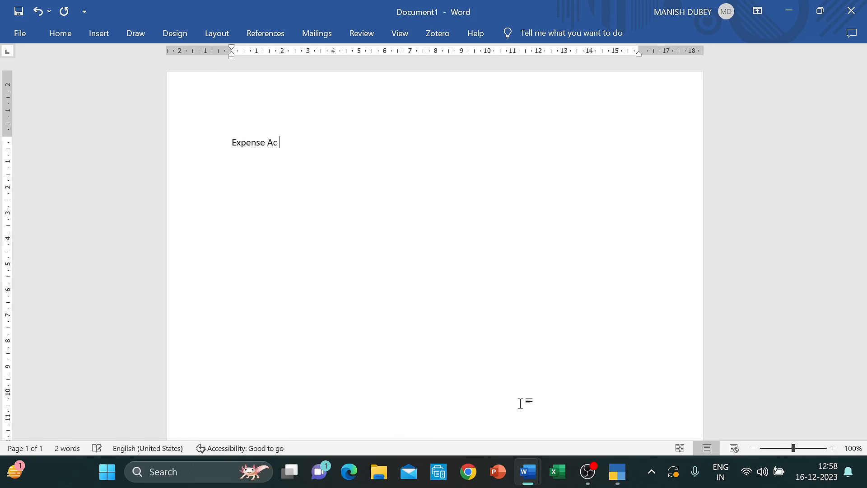
{"action": "type", "text": "Dr"}
{"action": "key", "text": "Return"}
{"action": "type", "text": "To Bank Ac"}
{"action": "left_click", "coordinate": [833, 448]}
{"action": "left_click", "coordinate": [833, 448]}
{"action": "left_click", "coordinate": [834, 448]}
{"action": "key", "text": "alt+Tab"}
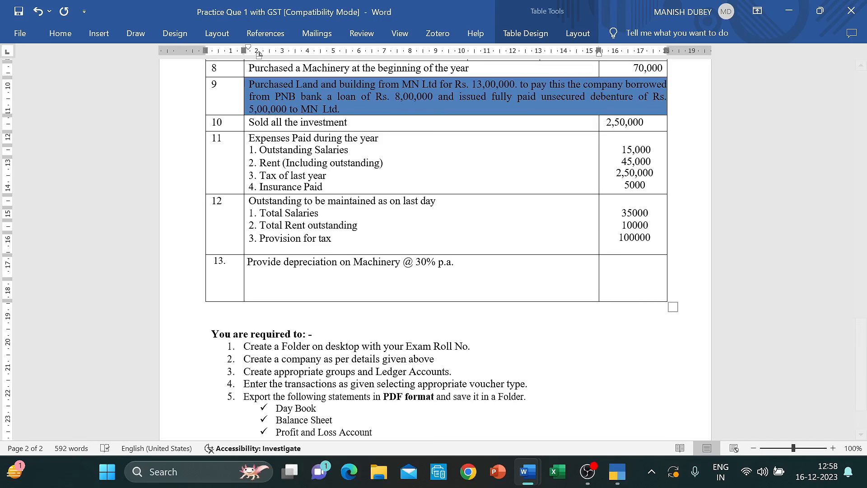
- Debit Salaries OS 15,000 on Journal No. 6, then switch back to Word
{"action": "key", "text": "alt+Tab"}
{"action": "key", "text": "Tab"}
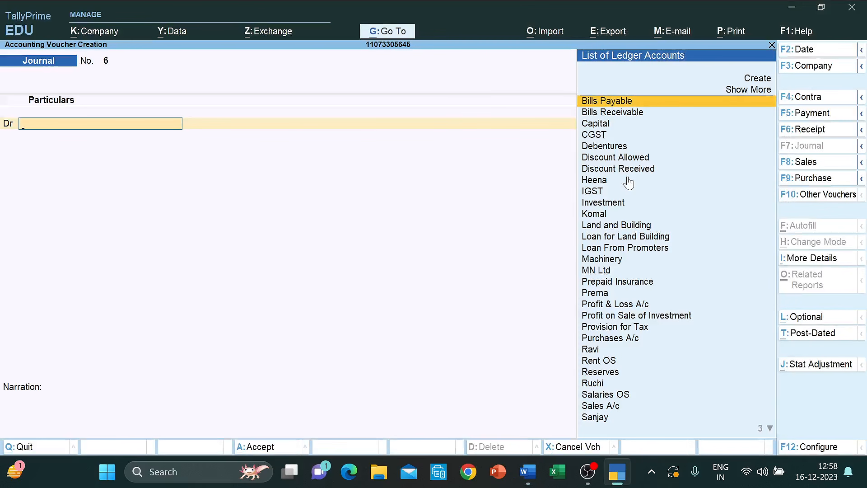
{"action": "key", "text": "alt+Tab"}
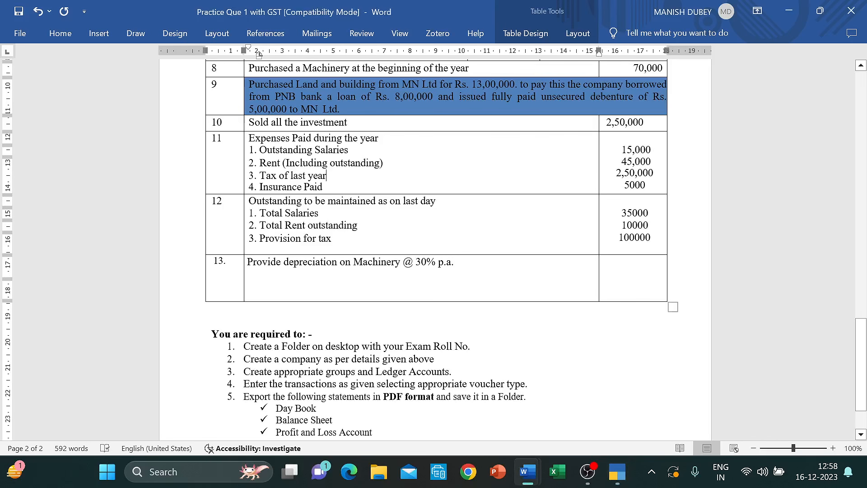
{"action": "key", "text": "alt+Tab"}
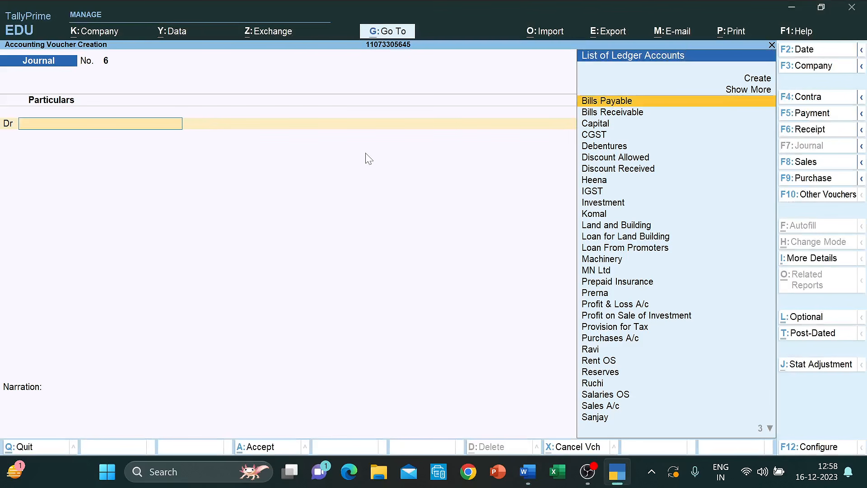
{"action": "type", "text": "O"}
{"action": "key", "text": "BackSpace"}
{"action": "type", "text": "Sala"}
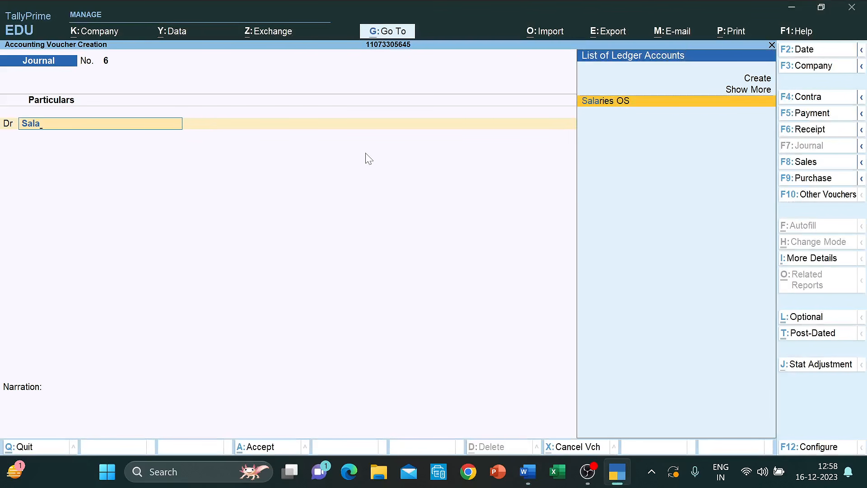
{"action": "key", "text": "Return"}
{"action": "type", "text": "15000"}
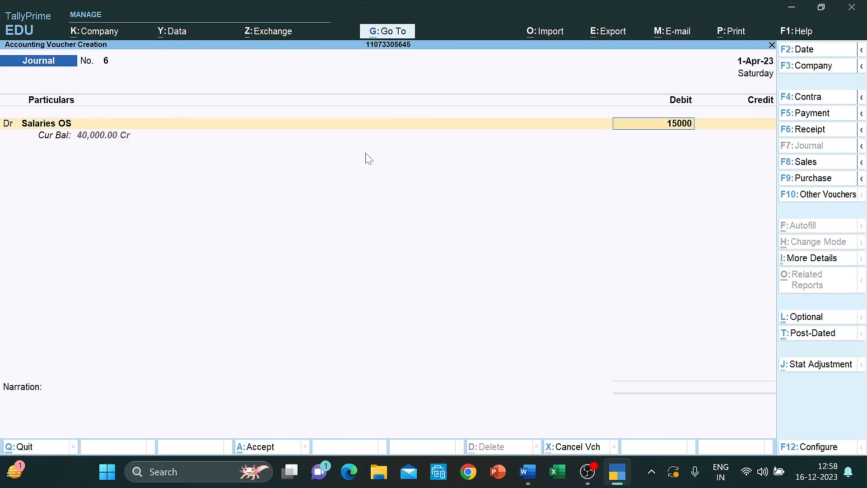
{"action": "key", "text": "Return"}
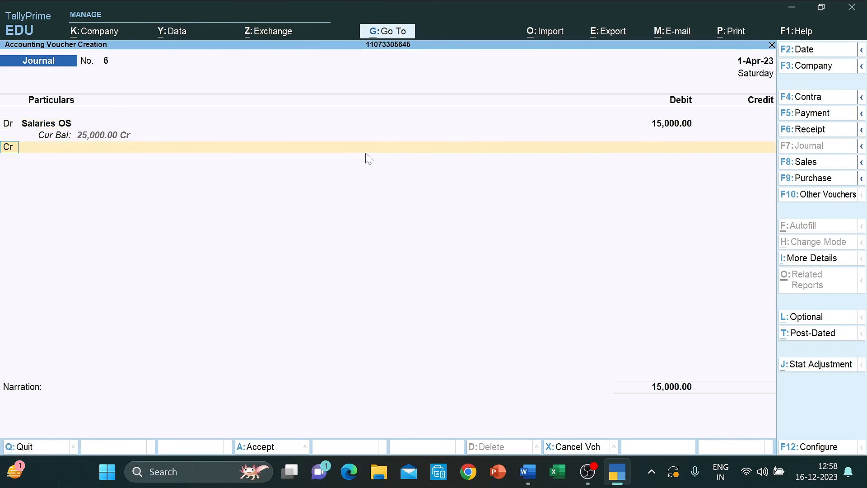
{"action": "key", "text": "alt+Tab"}
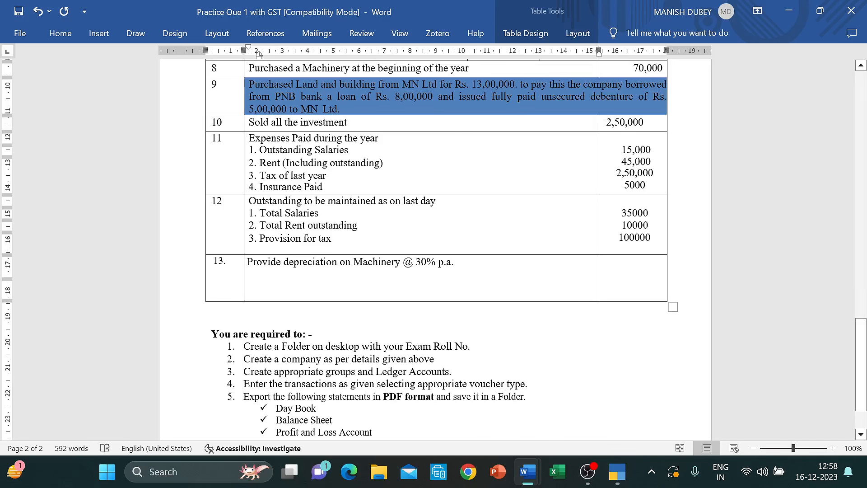
- Mark the 45,000 rent amount, check the page 1 balance sheet, and go back to TallyPrime
{"action": "left_click", "coordinate": [621, 162]}
{"action": "scroll", "coordinate": [435, 249], "scroll_direction": "up", "scroll_amount": 15}
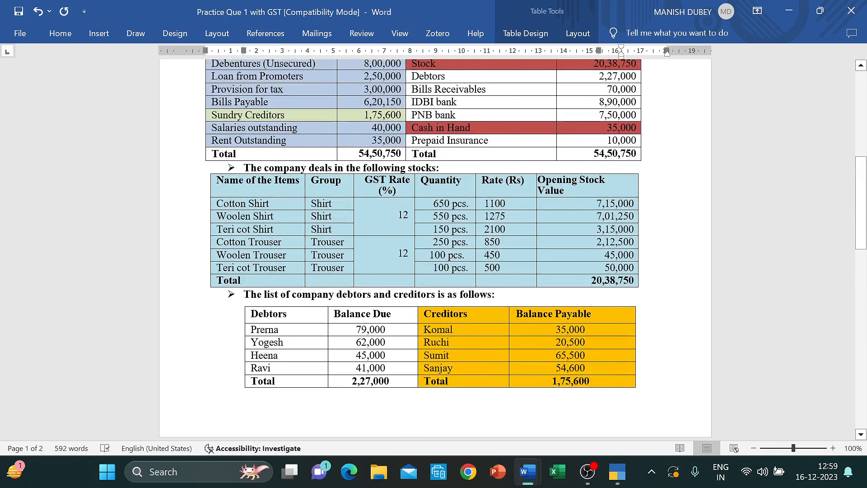
{"action": "scroll", "coordinate": [435, 248], "scroll_direction": "up", "scroll_amount": 3}
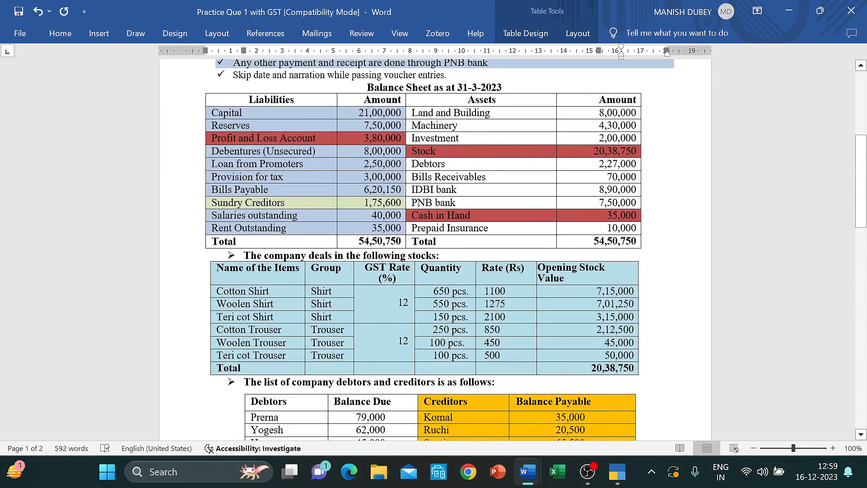
{"action": "scroll", "coordinate": [435, 248], "scroll_direction": "down", "scroll_amount": 15}
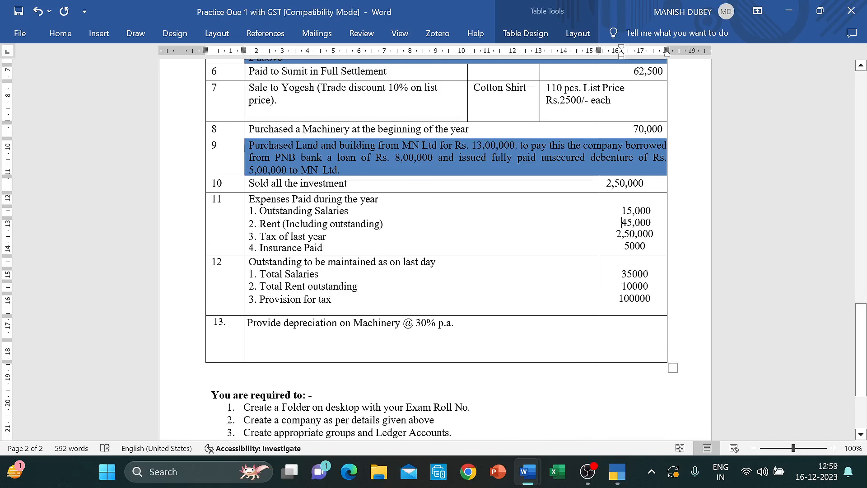
{"action": "left_click", "coordinate": [277, 224]}
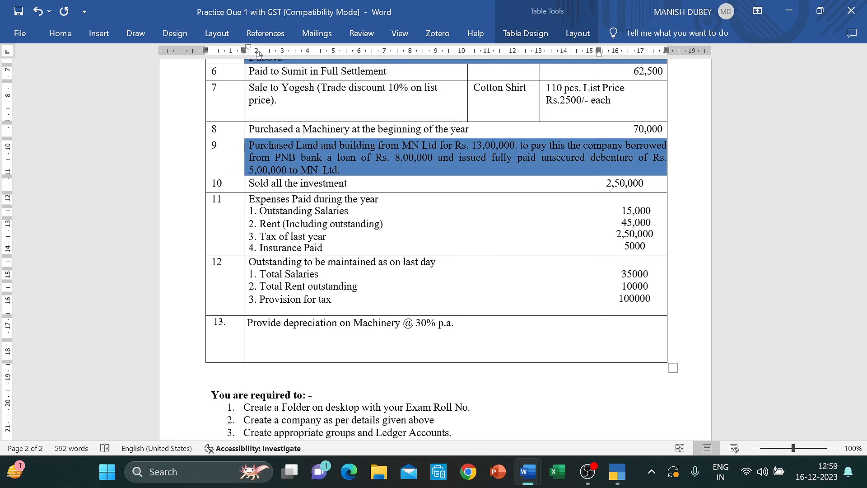
{"action": "key", "text": "alt+Tab"}
- Debit Rent OS with 35,000 on the journal voucher
{"action": "key", "text": "d"}
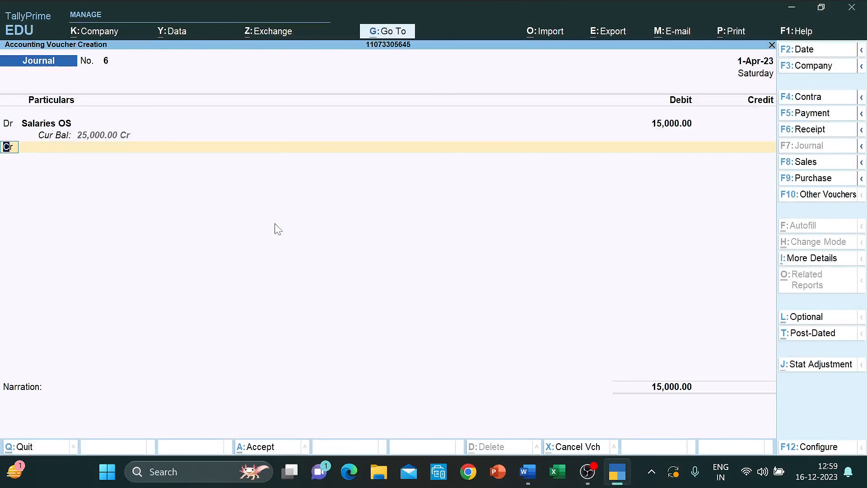
{"action": "key", "text": "Return"}
{"action": "type", "text": "Ren"}
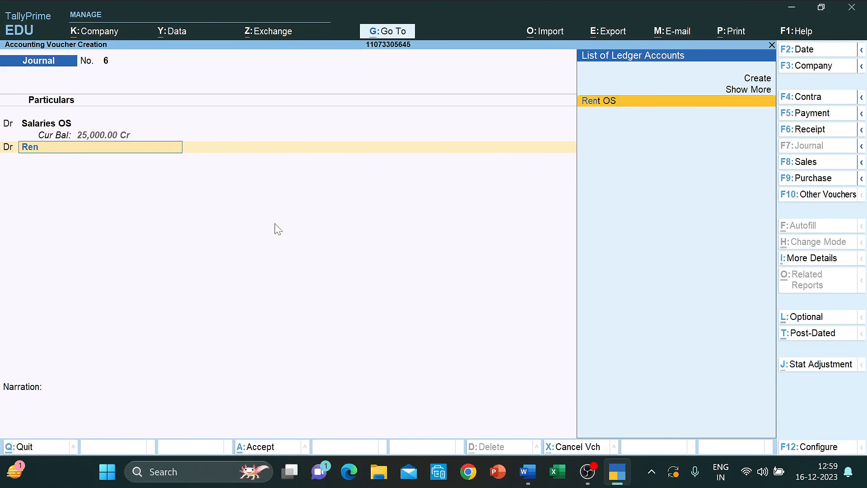
{"action": "key", "text": "Return"}
{"action": "type", "text": "35000"}
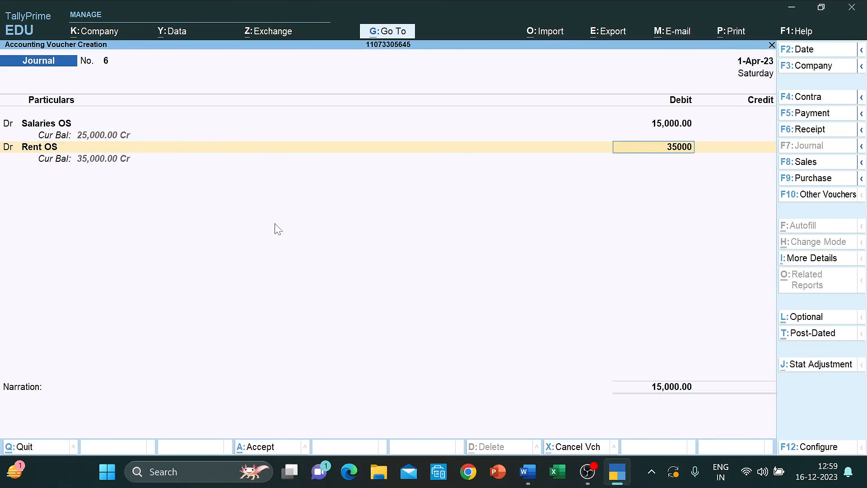
{"action": "key", "text": "Return"}
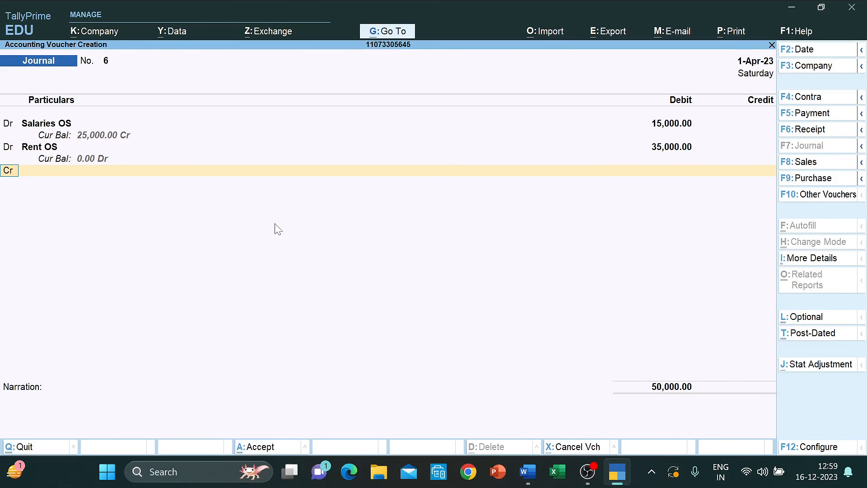
- On a new debit line, create ledger Rent A/c under Indirect Expenses with GST Not Applicable
{"action": "key", "text": "d"}
{"action": "key", "text": "Return"}
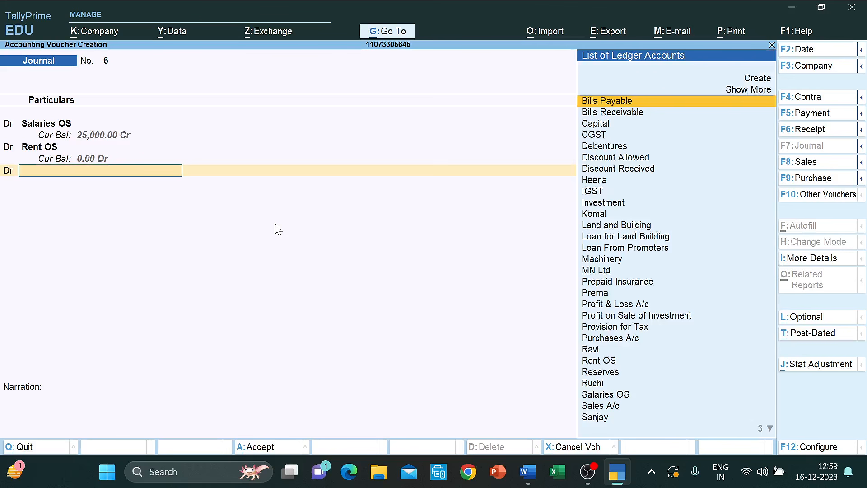
{"action": "key", "text": "alt+c"}
{"action": "type", "text": "Re"}
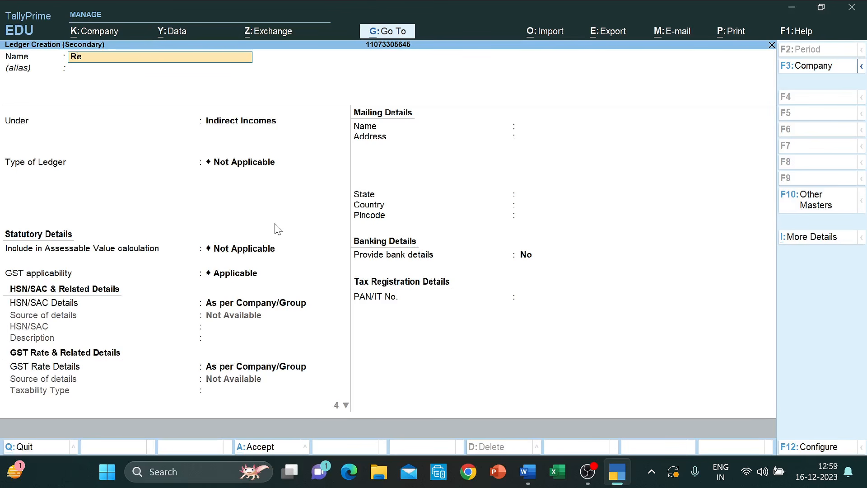
{"action": "type", "text": "nt A/c"}
{"action": "key", "text": "Return"}
{"action": "type", "text": "Indi"}
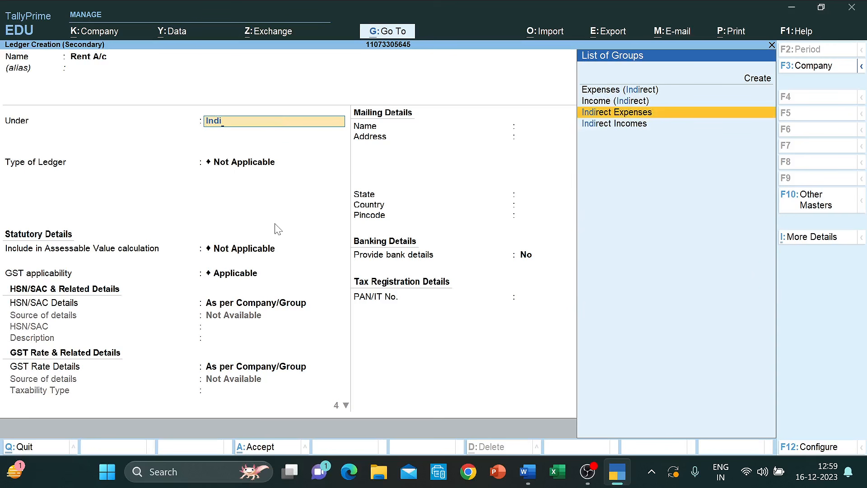
{"action": "key", "text": "Down"}
{"action": "key", "text": "Up"}
{"action": "key", "text": "Return"}
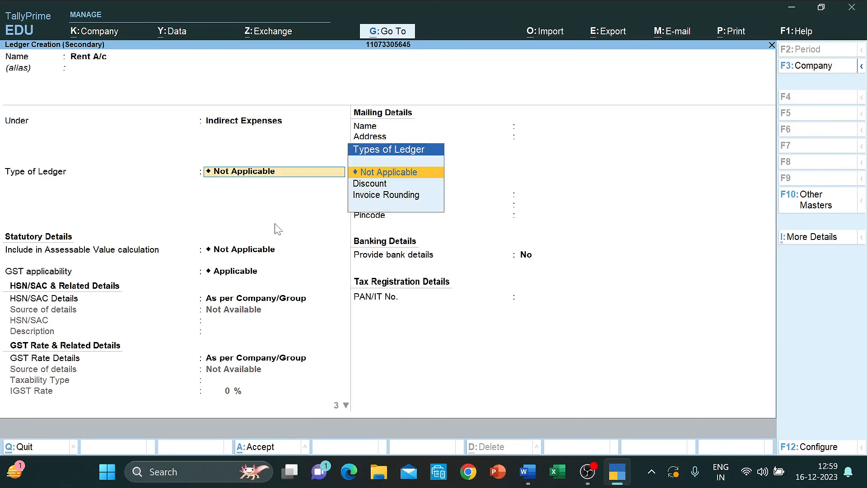
{"action": "key", "text": "Return"}
{"action": "key", "text": "Return"}
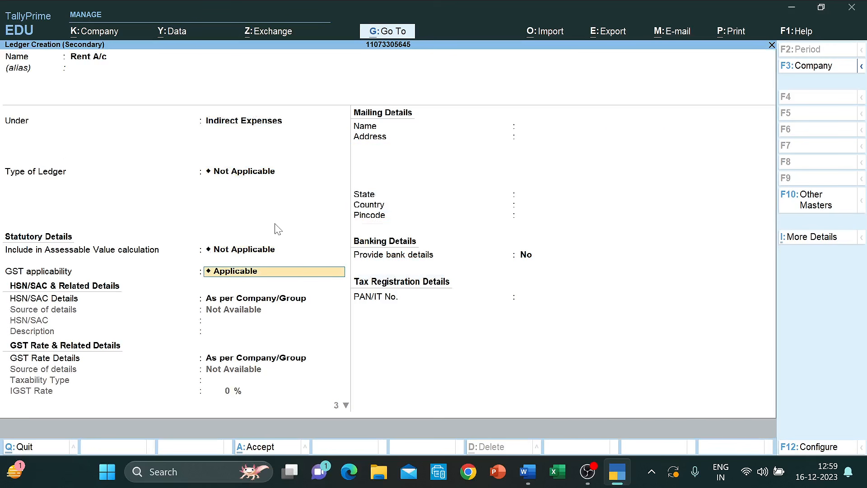
{"action": "type", "text": "b"}
{"action": "key", "text": "Return"}
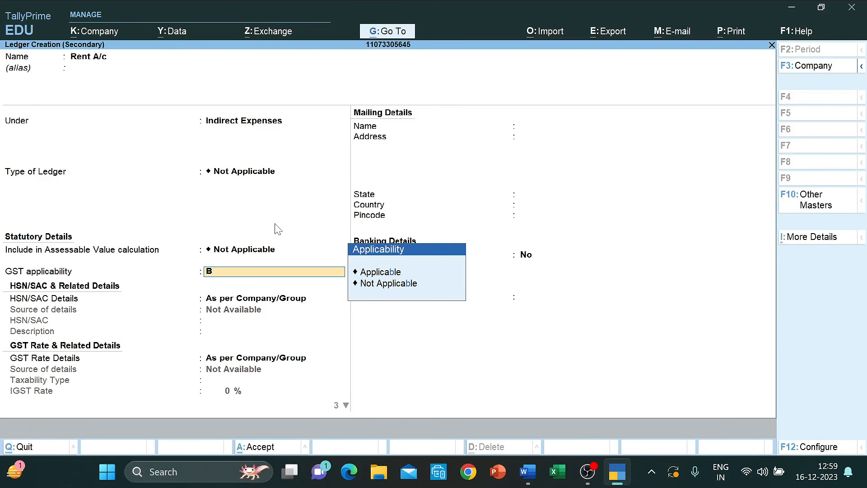
{"action": "key", "text": "Down"}
{"action": "key", "text": "Down"}
{"action": "key", "text": "Return"}
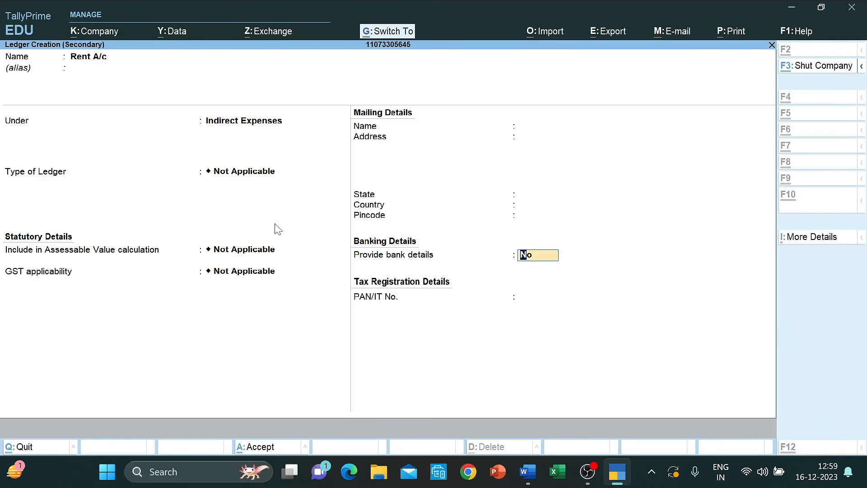
{"action": "key", "text": "Return"}
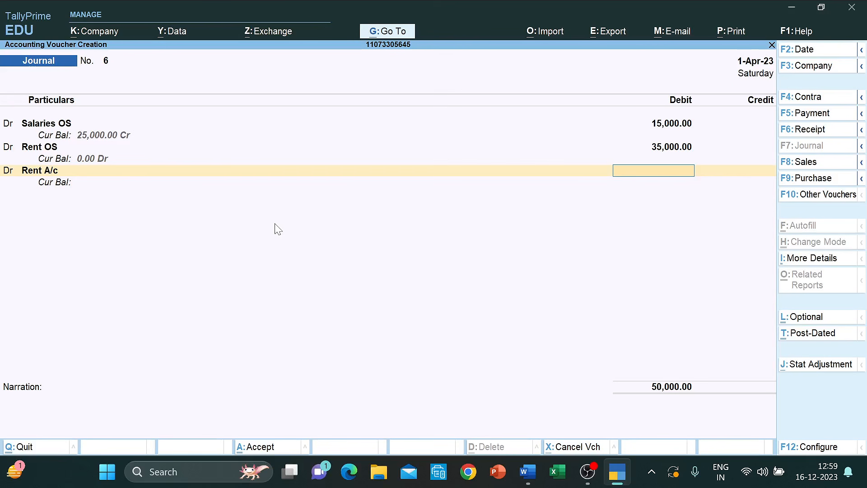
- Check the rent figure in the Word list and debit Rent A/c 10,000
{"action": "key", "text": "alt+Tab"}
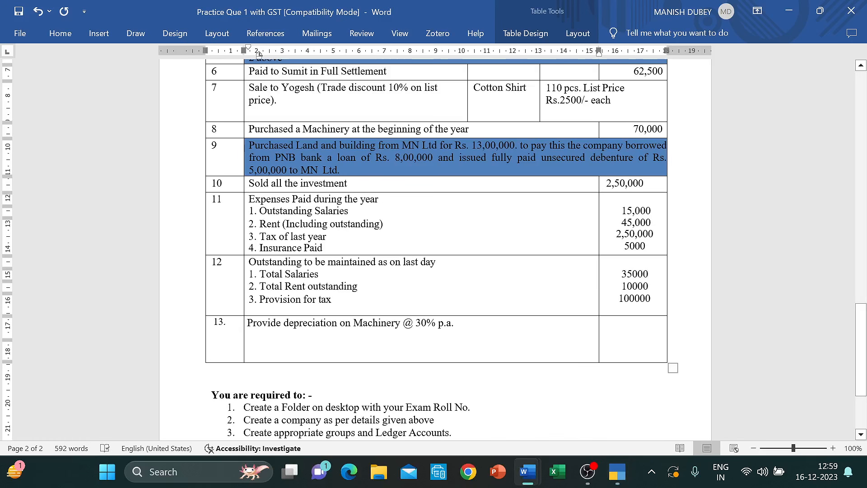
{"action": "left_click", "coordinate": [625, 222]}
{"action": "key", "text": "alt+Tab"}
{"action": "type", "text": "10,000"}
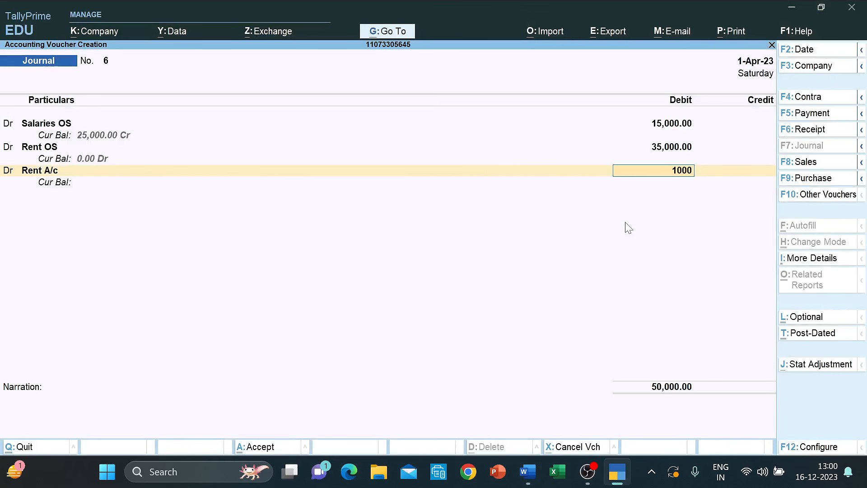
{"action": "key", "text": "Return"}
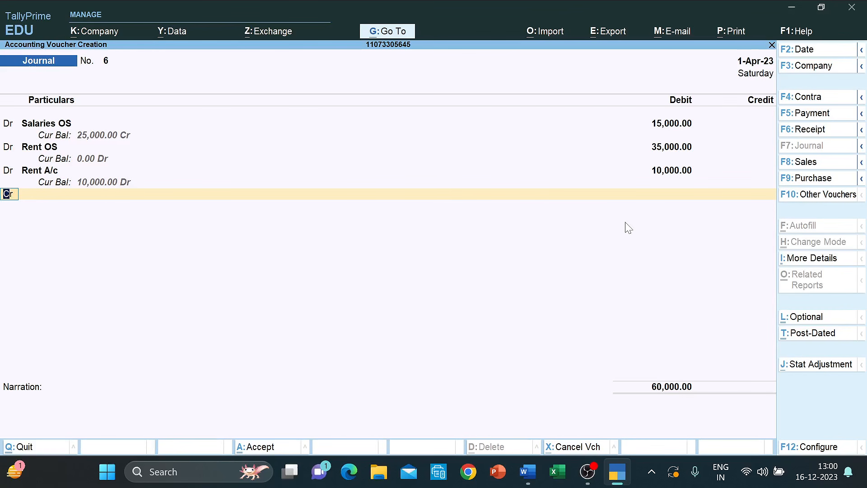
- Start creating another new ledger for the next voucher line
{"action": "key", "text": "Return"}
{"action": "key", "text": "alt+Tab"}
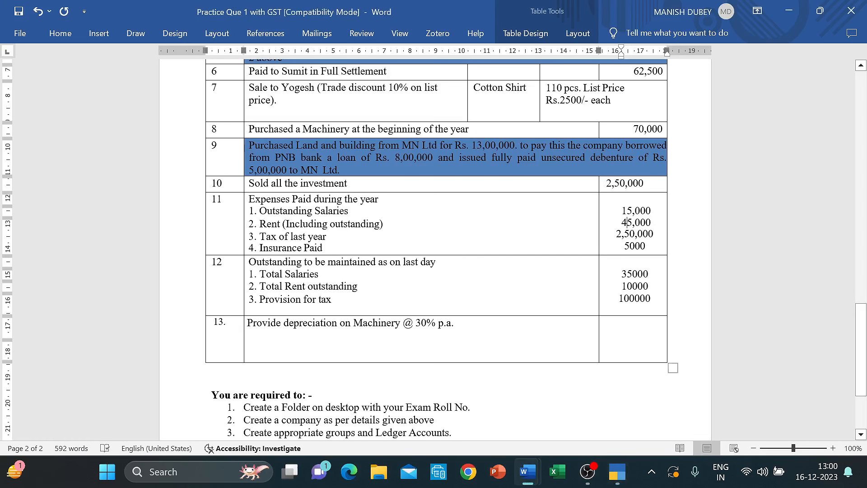
{"action": "key", "text": "alt+Tab"}
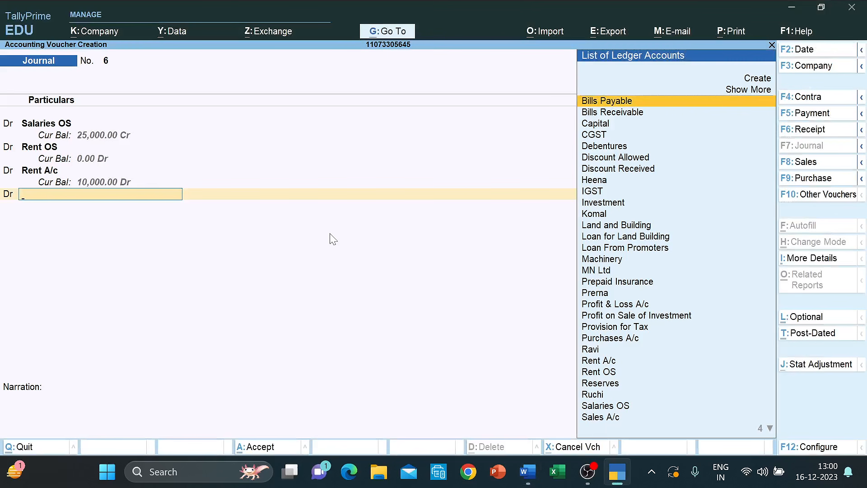
{"action": "key", "text": "Up"}
{"action": "key", "text": "Up"}
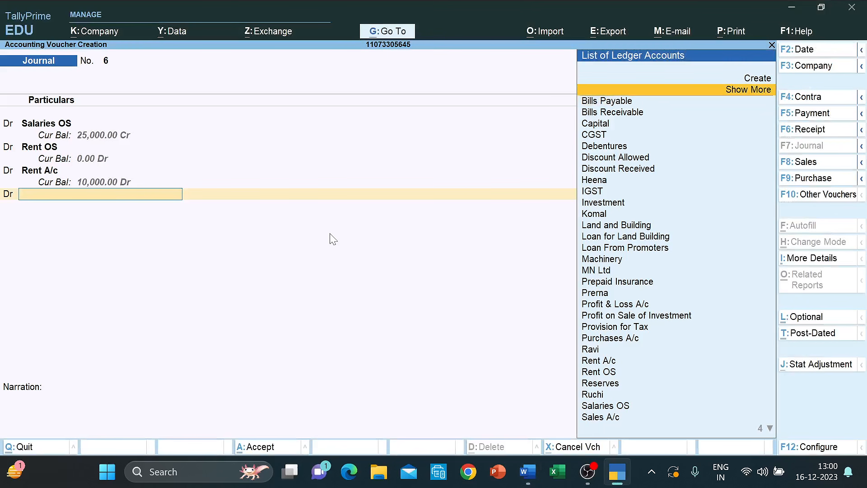
{"action": "key", "text": "Return"}
- Create ledger 'Tax Paid for the Last Year' and debit it 2,50,000
{"action": "type", "text": "Tax"}
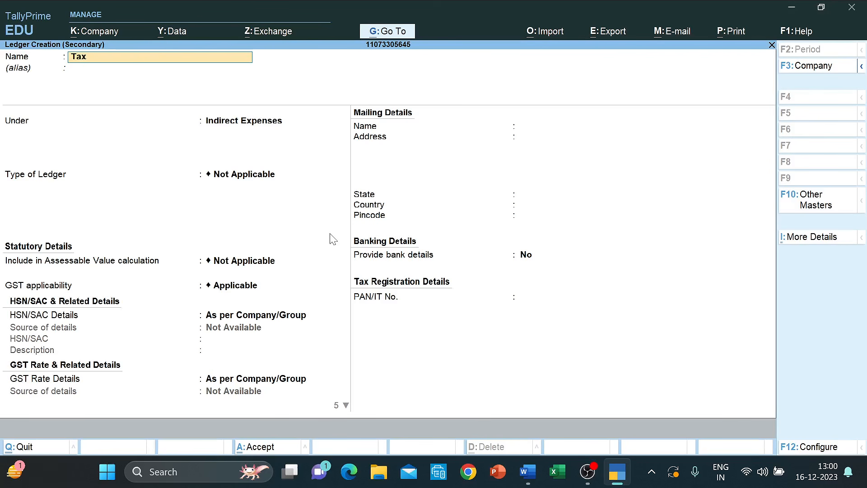
{"action": "type", "text": " Paid for the Last Yea"}
{"action": "key", "text": "Return"}
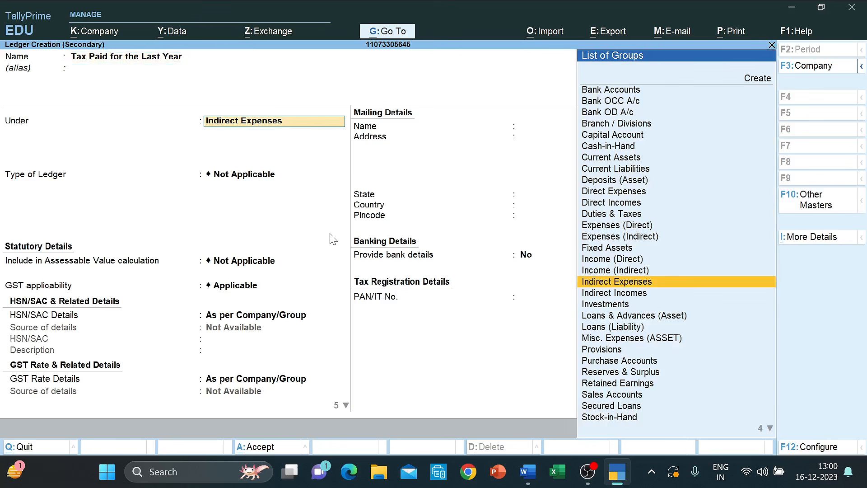
{"action": "key", "text": "ctrl+a"}
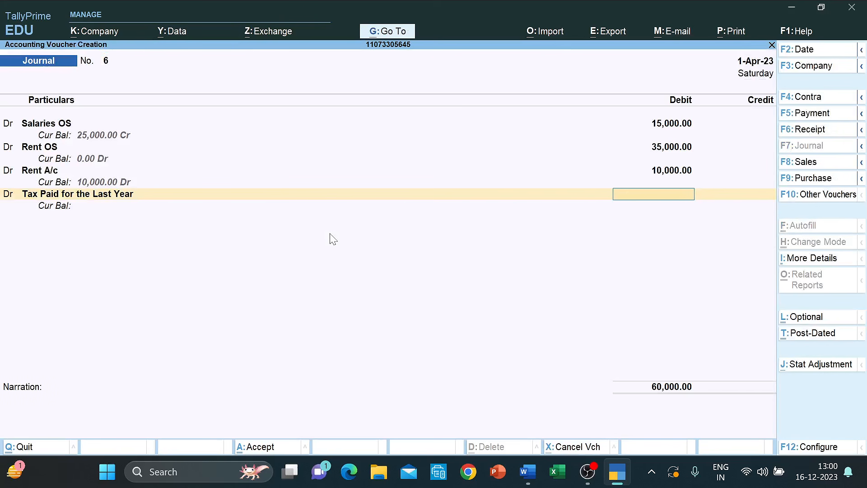
{"action": "type", "text": "250000"}
{"action": "key", "text": "Return"}
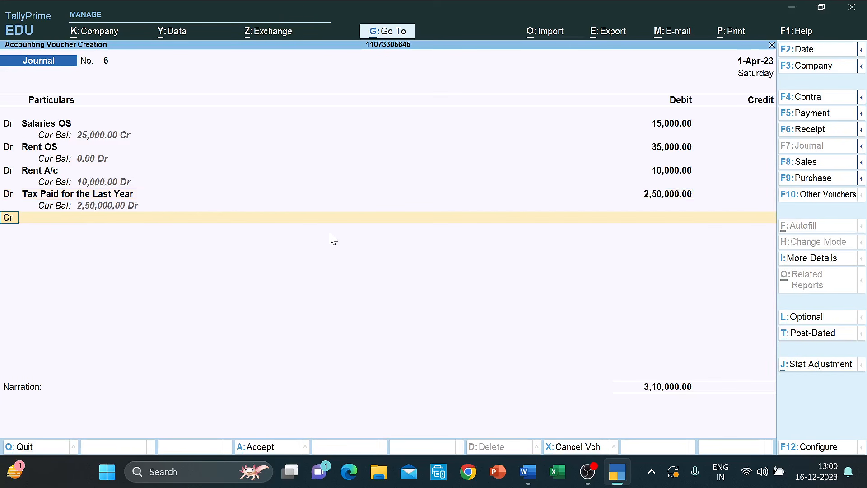
- Add a debit line with a newly created Insurance A/c ledger
{"action": "key", "text": "alt+Tab"}
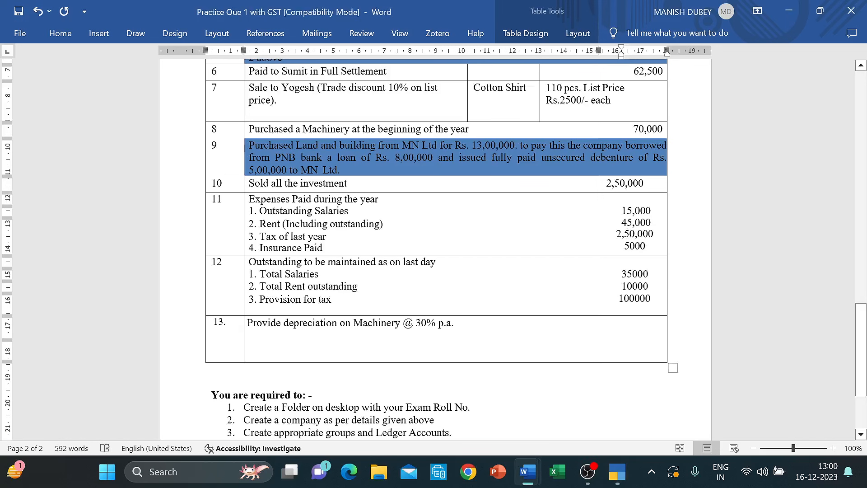
{"action": "key", "text": "alt+Tab"}
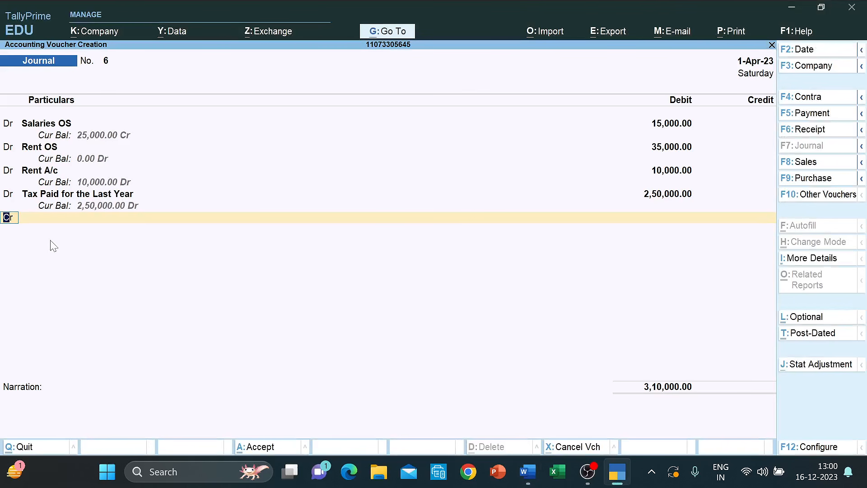
{"action": "type", "text": "d"}
{"action": "key", "text": "Return"}
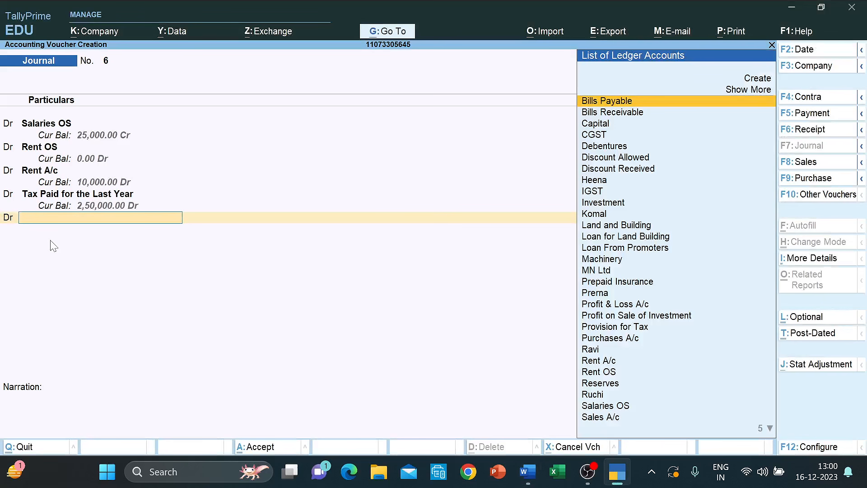
{"action": "type", "text": "Ins"}
{"action": "key", "text": "Up"}
{"action": "key", "text": "Up"}
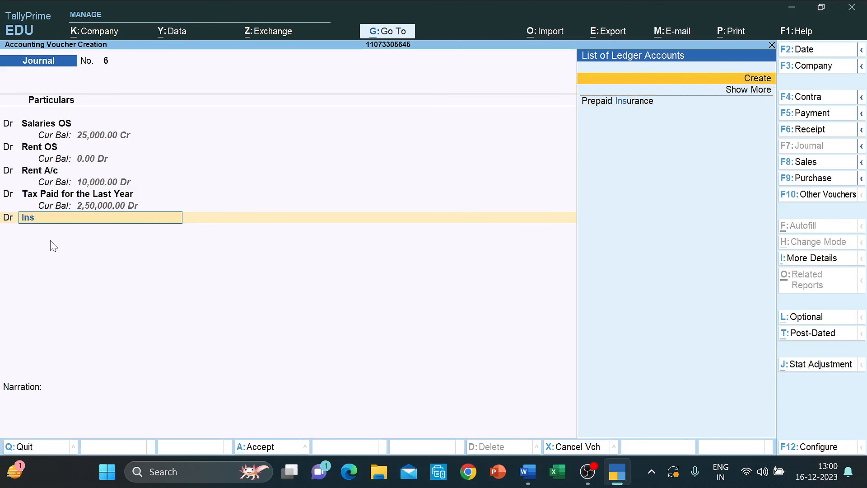
{"action": "key", "text": "Return"}
{"action": "type", "text": "In"}
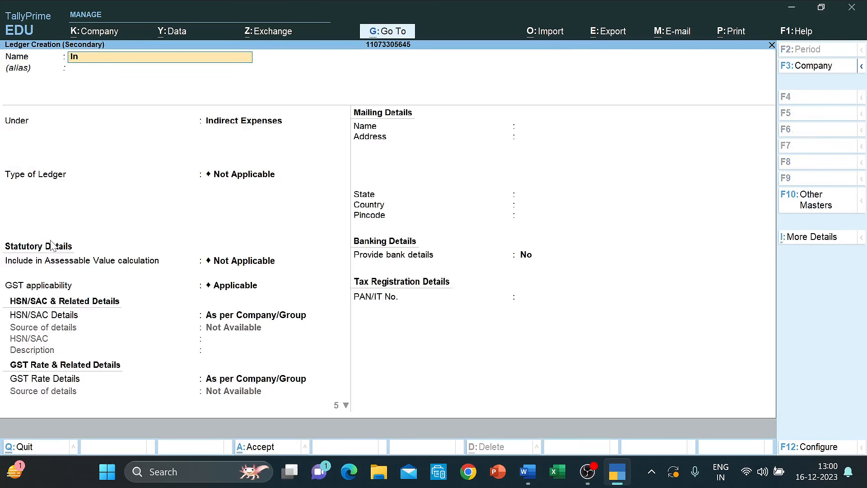
{"action": "type", "text": "surance A/c"}
{"action": "key", "text": "Return"}
{"action": "key", "text": "ctrl+a"}
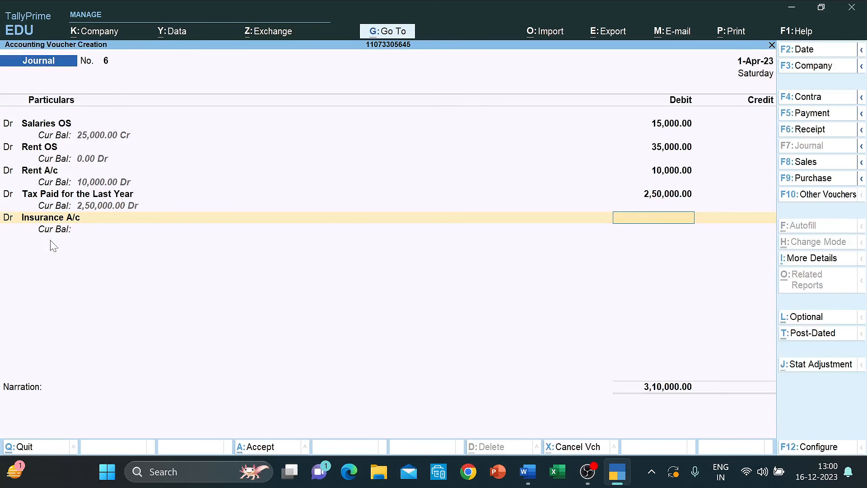
- Correct the Insurance A/c debit amount to 5,000
{"action": "type", "text": "10"}
{"action": "key", "text": "alt+Tab"}
{"action": "key", "text": "alt+Tab"}
{"action": "key", "text": "BackSpace"}
{"action": "key", "text": "BackSpace"}
{"action": "type", "text": "5000"}
{"action": "key", "text": "Return"}
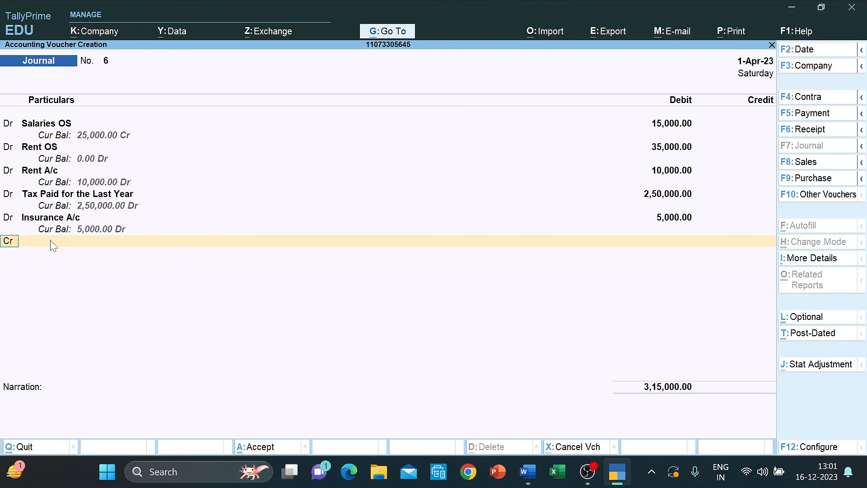
- Compare the voucher with the Word question list, then credit PNB Bank 3,15,000
{"action": "key", "text": "alt+Tab"}
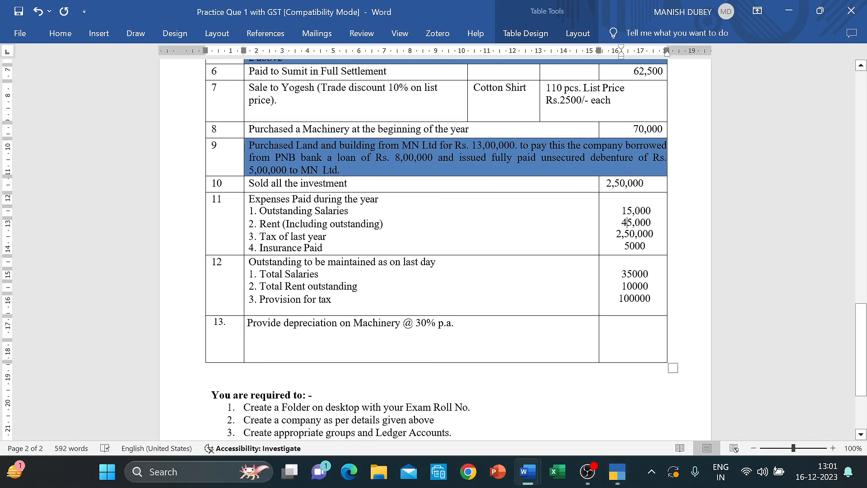
{"action": "key", "text": "alt+Tab"}
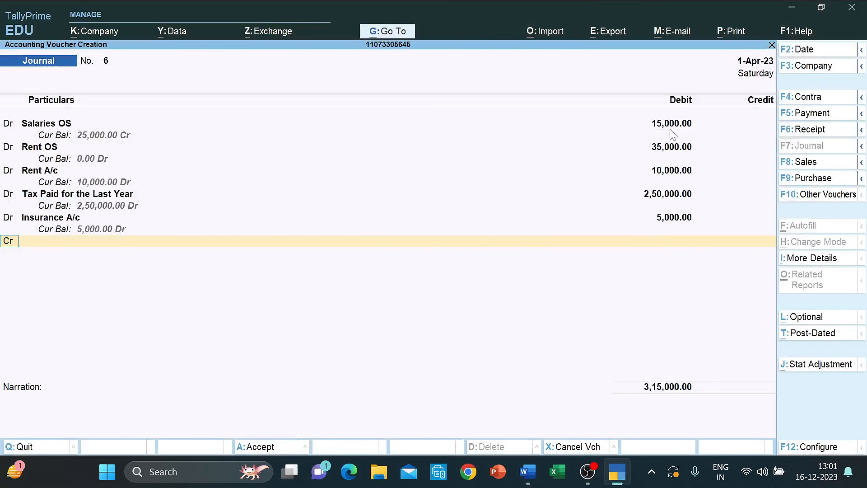
{"action": "key", "text": "alt+Tab"}
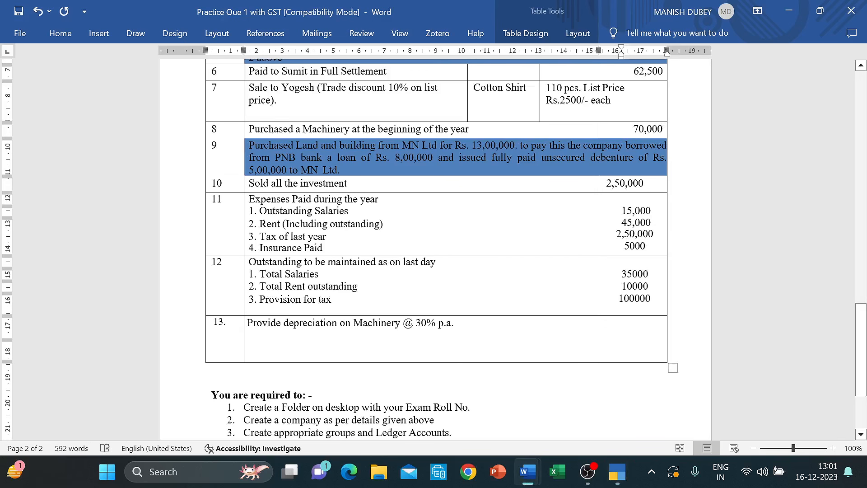
{"action": "key", "text": "alt+Tab"}
{"action": "key", "text": "alt+Tab"}
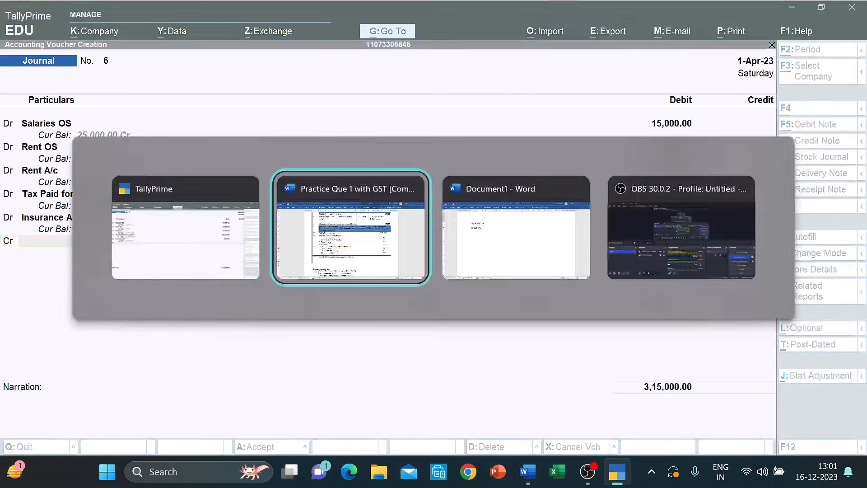
{"action": "key", "text": "alt+Tab"}
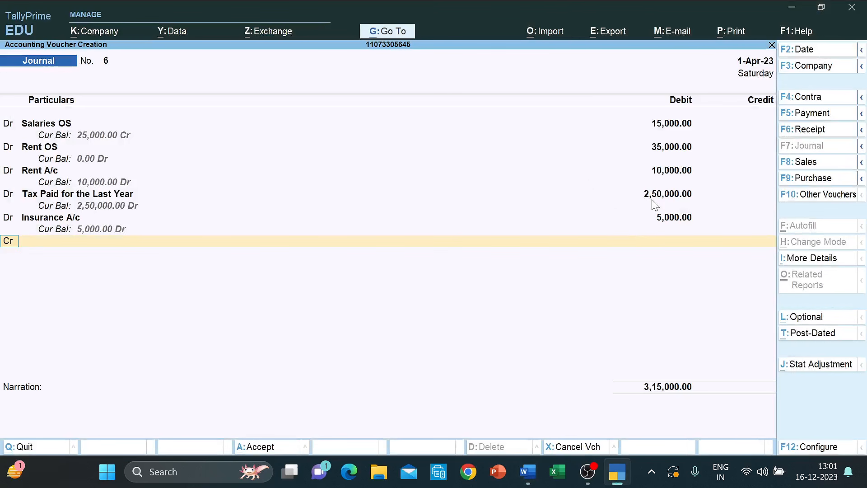
{"action": "key", "text": "Return"}
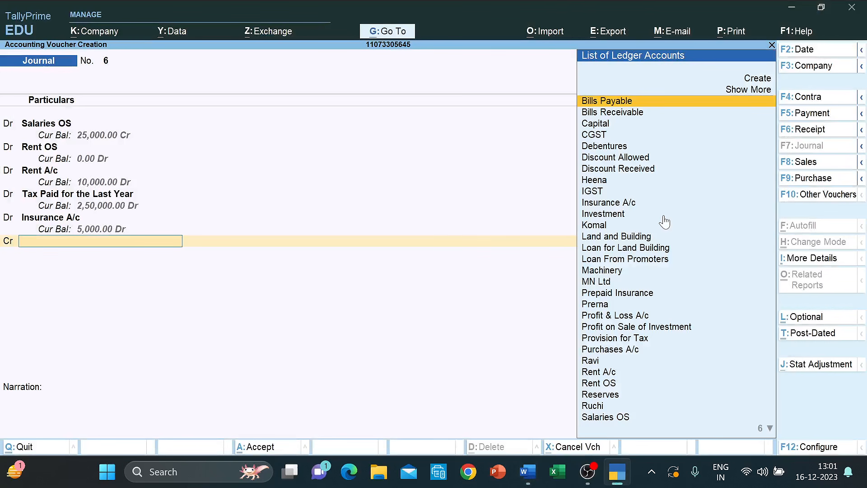
{"action": "type", "text": "Pnb"}
{"action": "key", "text": "Return"}
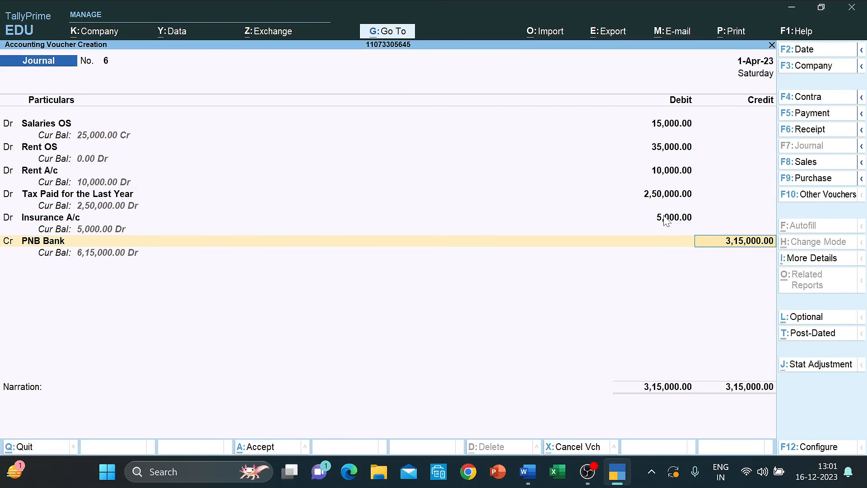
- Accept journal voucher 6 and move to the Document1 rough notes in Word
{"action": "key", "text": "ctrl+a"}
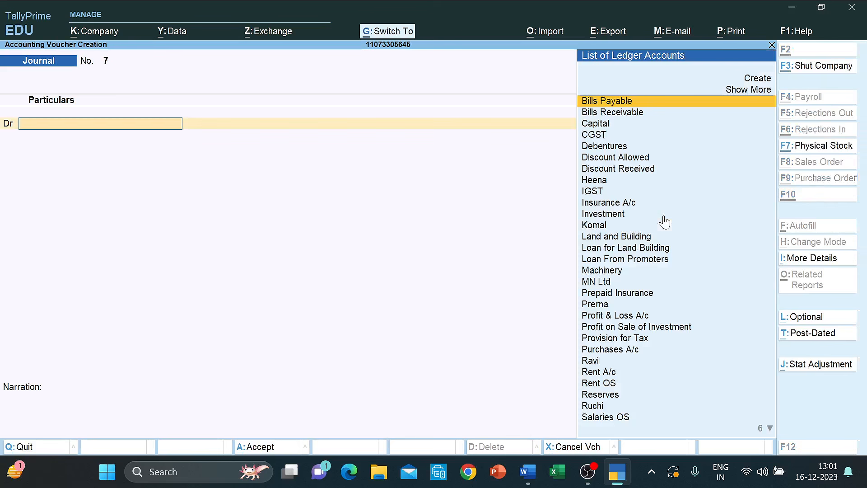
{"action": "key", "text": "alt+Tab"}
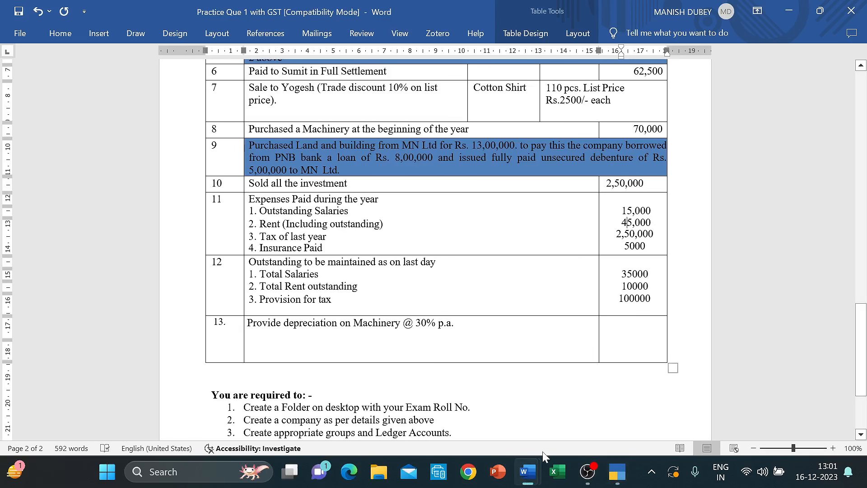
{"action": "mouse_move", "coordinate": [534, 471]}
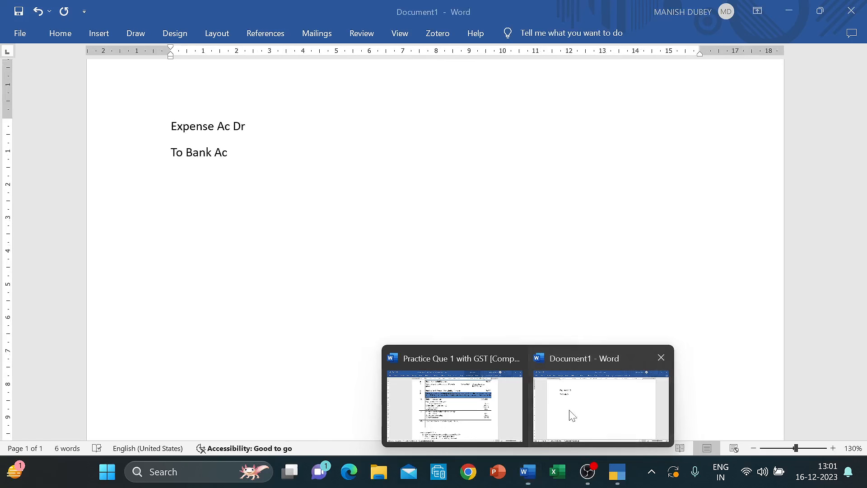
{"action": "left_click", "coordinate": [566, 413]}
- Type note '1. Adjustment entry related to Insurance prepaid' and return to the question document
{"action": "type", "text": "1."}
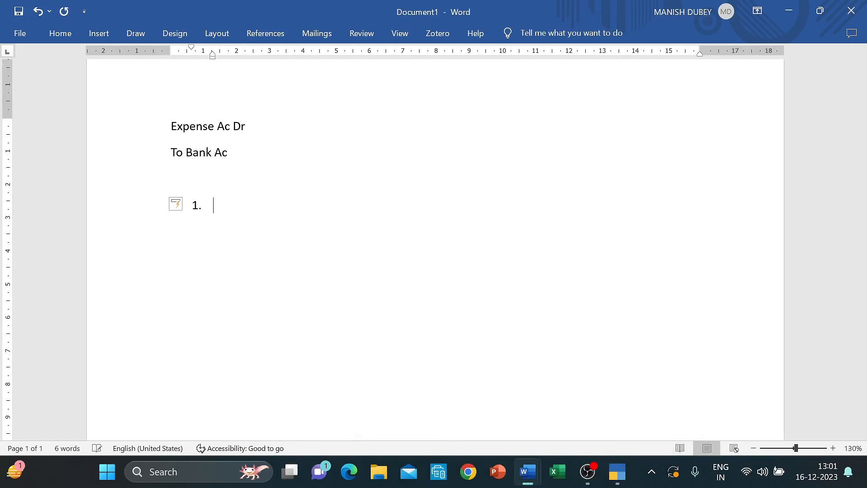
{"action": "type", "text": " Adjustment entry r"}
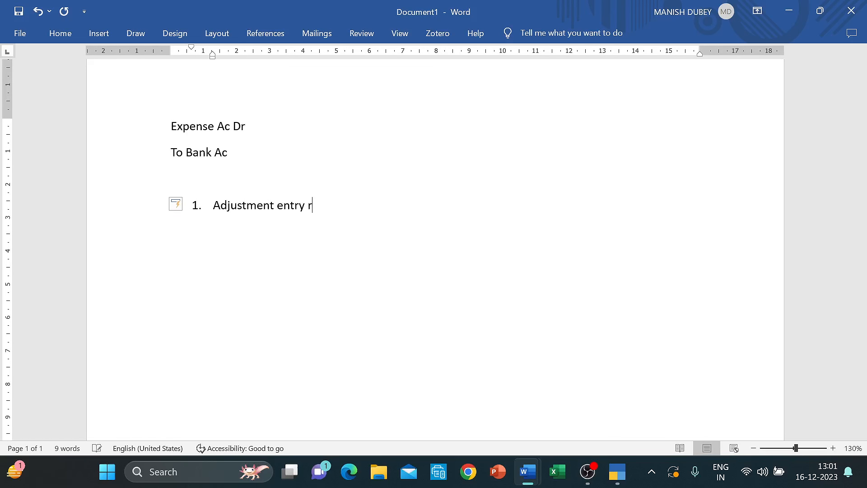
{"action": "type", "text": "elated to "}
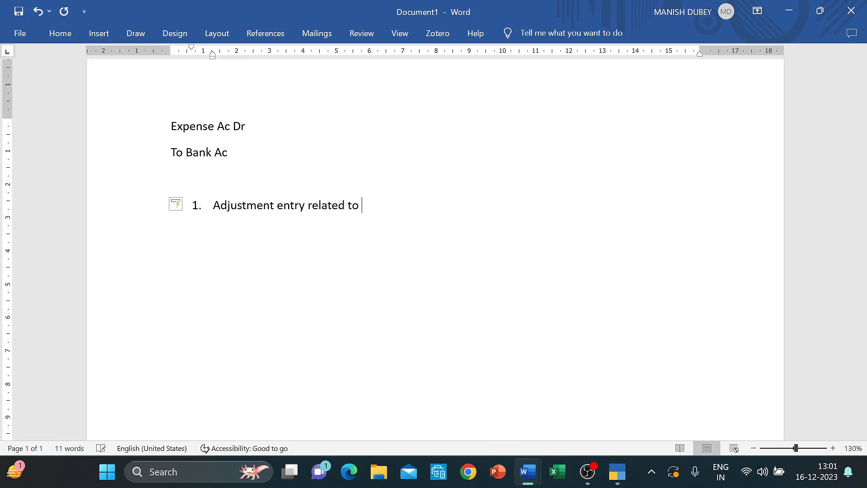
{"action": "type", "text": "Insurance prepai"}
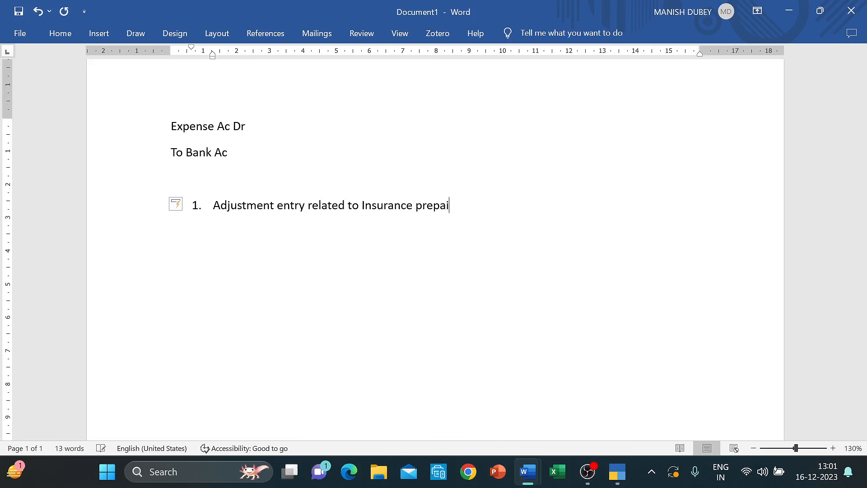
{"action": "type", "text": "d"}
{"action": "mouse_move", "coordinate": [524, 471]}
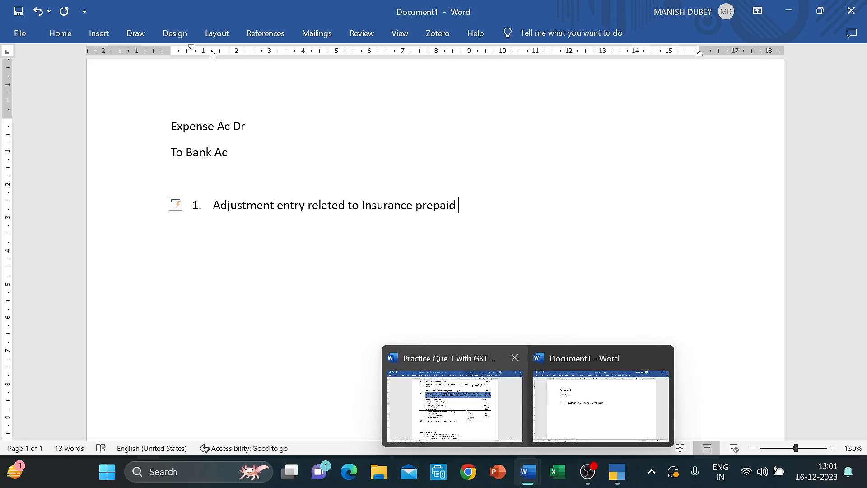
{"action": "left_click", "coordinate": [466, 413]}
{"action": "scroll", "coordinate": [435, 249], "scroll_direction": "up", "scroll_amount": 15}
- Review the question's balance sheet for the insurance prepaid figure, then return to Document1
{"action": "scroll", "coordinate": [435, 248], "scroll_direction": "down", "scroll_amount": 5}
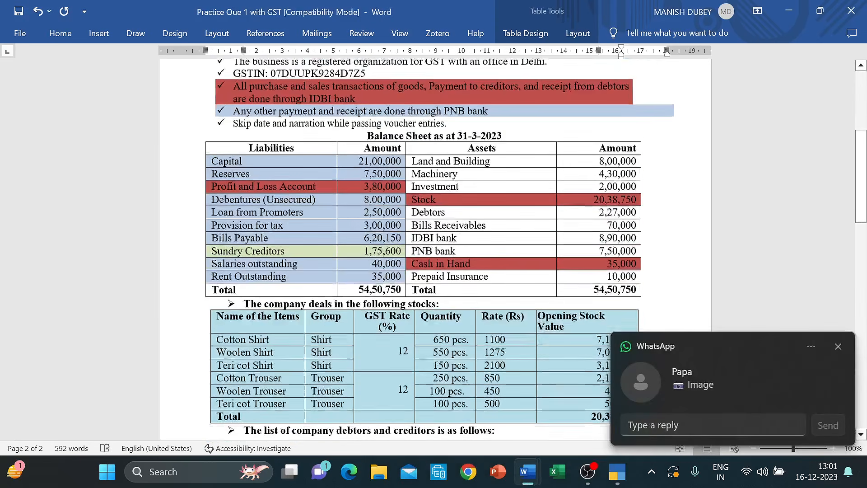
{"action": "scroll", "coordinate": [612, 239], "scroll_direction": "down", "scroll_amount": 1}
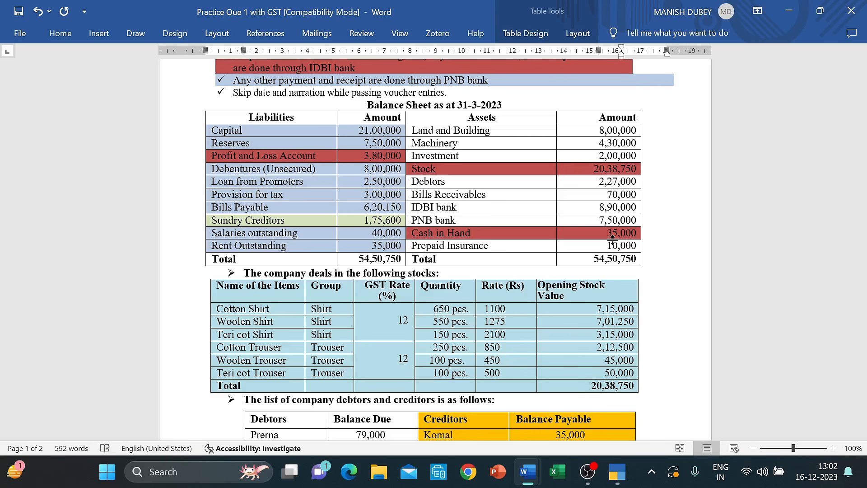
{"action": "mouse_move", "coordinate": [587, 471]}
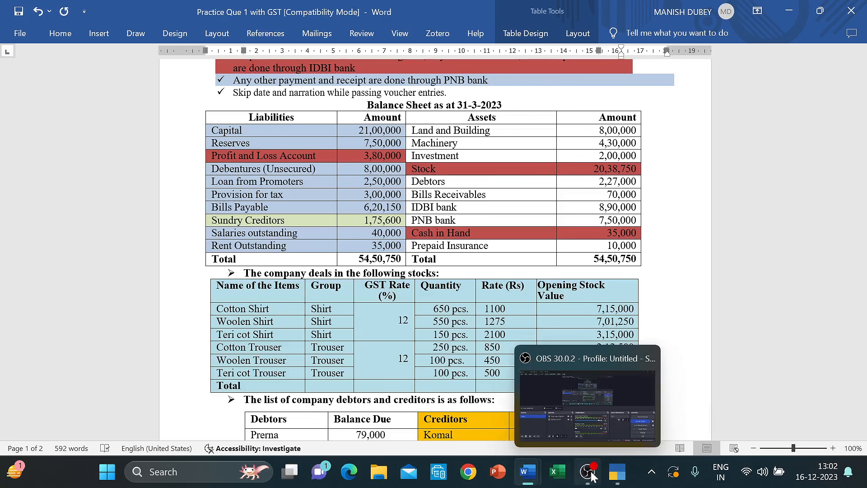
{"action": "left_click", "coordinate": [568, 403]}
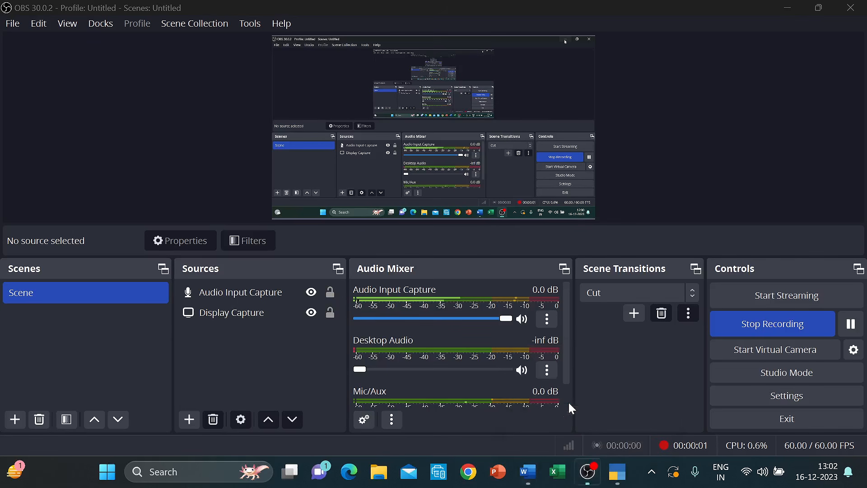
{"action": "left_click", "coordinate": [852, 324]}
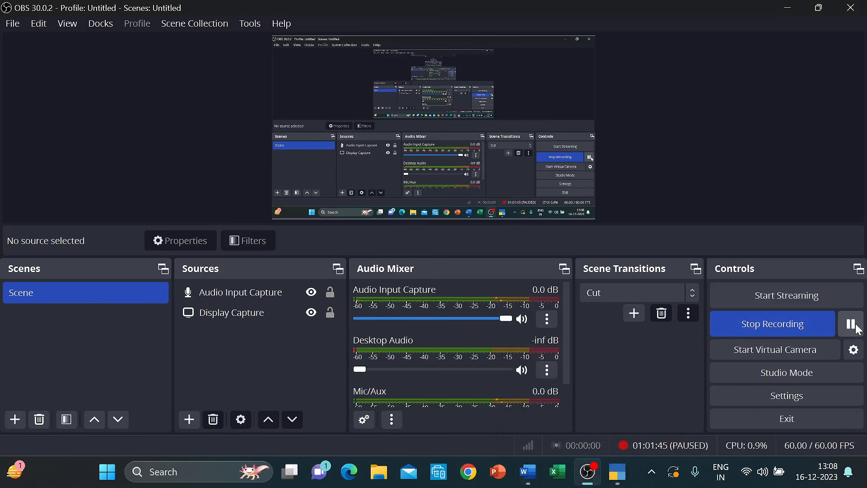
{"action": "left_click", "coordinate": [851, 324]}
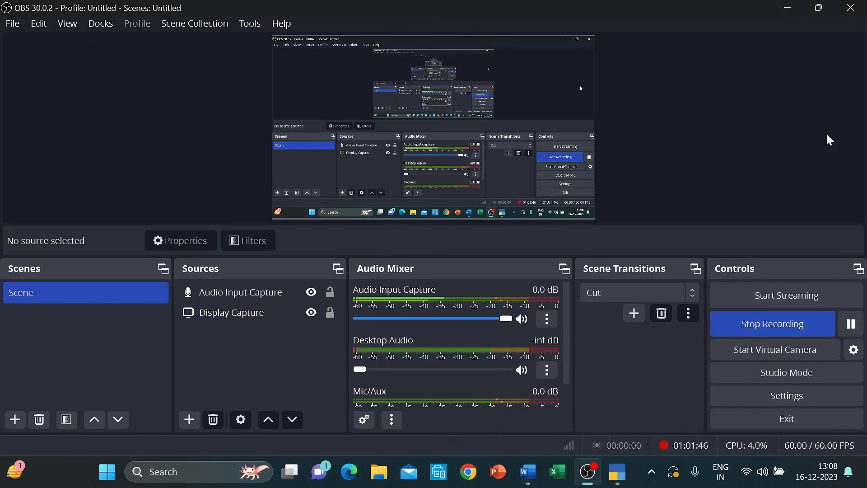
{"action": "key", "text": "alt+Tab"}
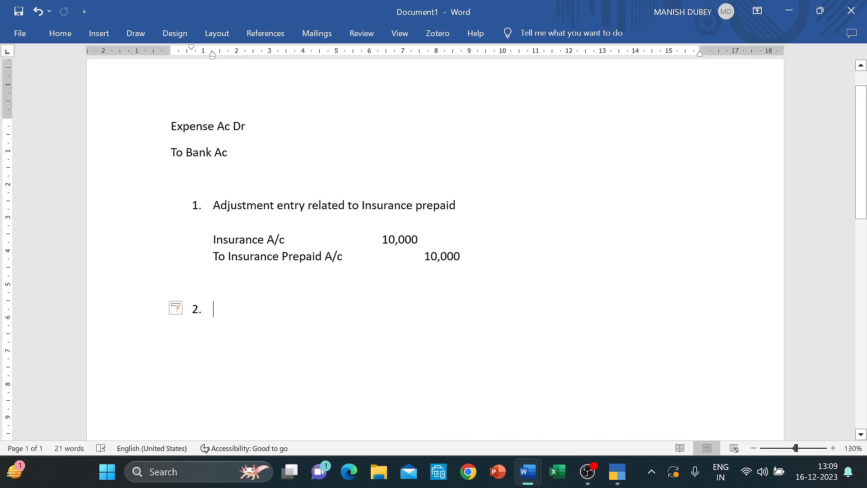
- Record and save journal 7 in TallyPrime: Insurance A/c Dr 10,000, Prepaid Insurance Cr
{"action": "left_click", "coordinate": [297, 240]}
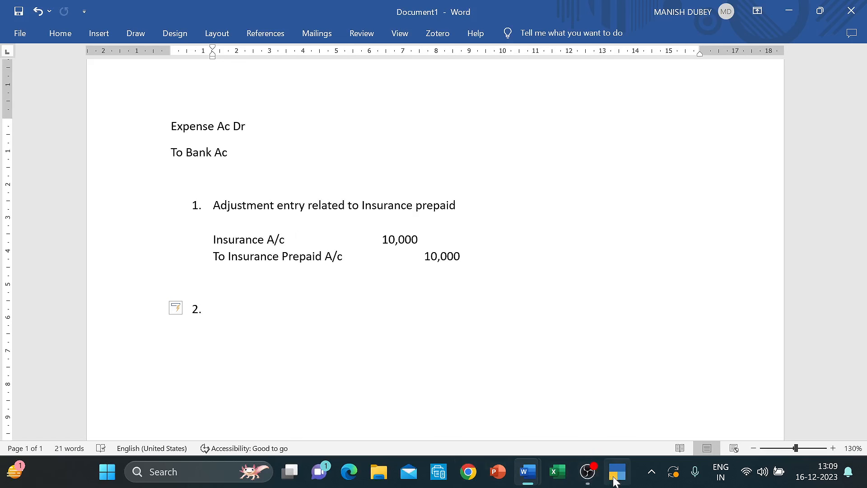
{"action": "mouse_move", "coordinate": [614, 465]}
{"action": "left_click", "coordinate": [604, 433]}
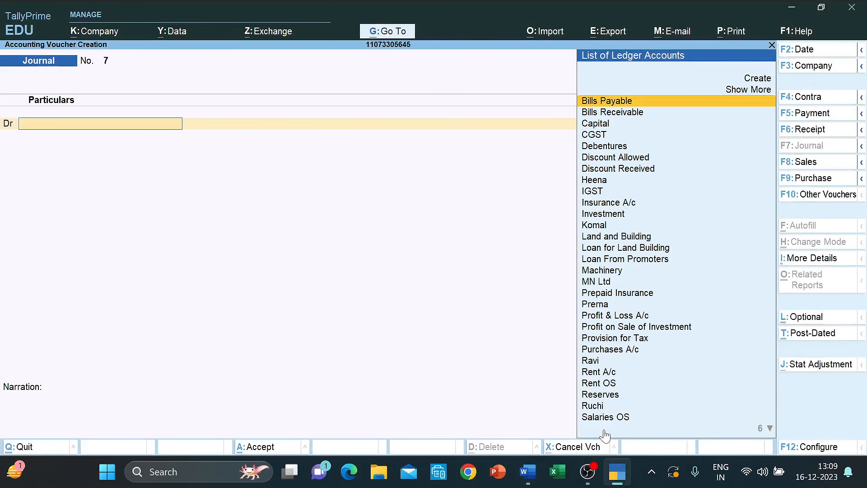
{"action": "type", "text": "ins"}
{"action": "key", "text": "Return"}
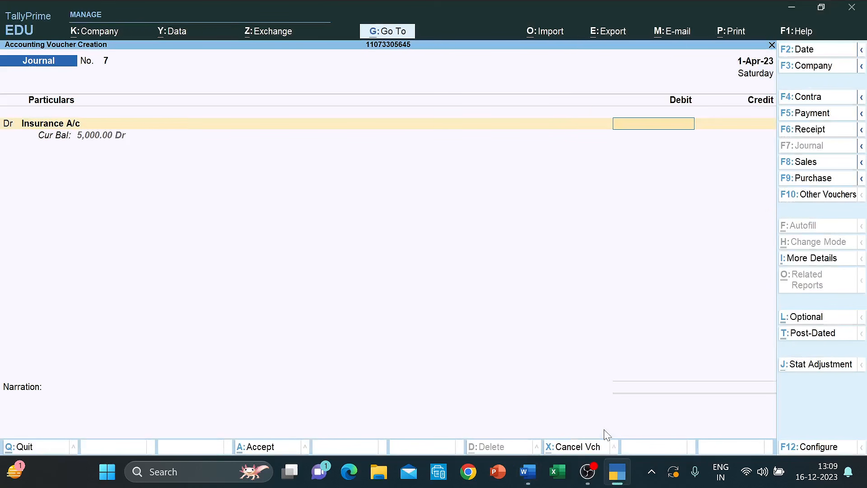
{"action": "type", "text": "10000"}
{"action": "key", "text": "Return"}
{"action": "type", "text": "To"}
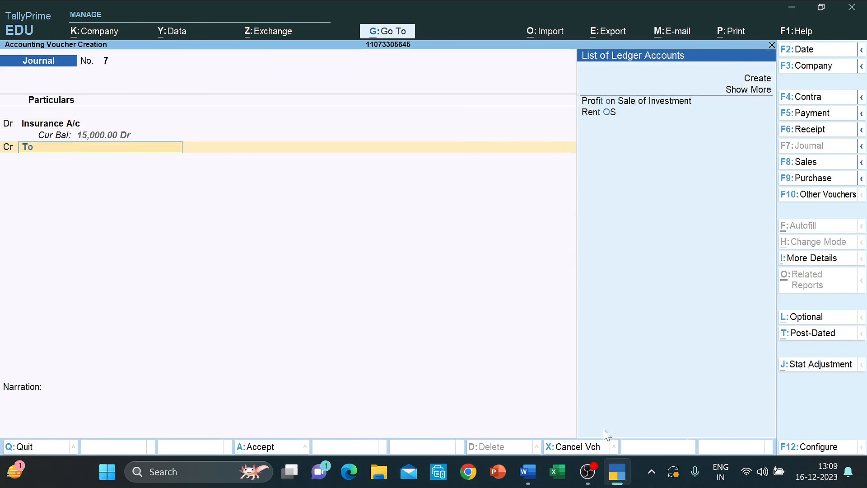
{"action": "key", "text": "BackSpace"}
{"action": "key", "text": "BackSpace"}
{"action": "type", "text": "Pre"}
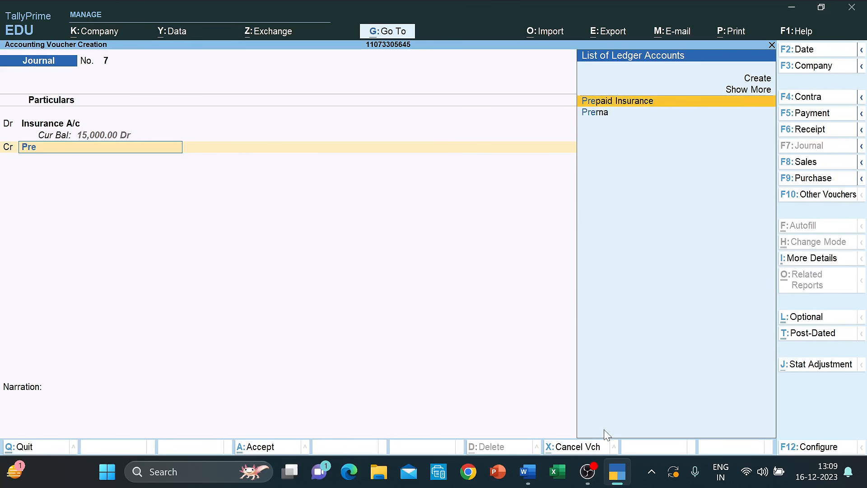
{"action": "key", "text": "Return"}
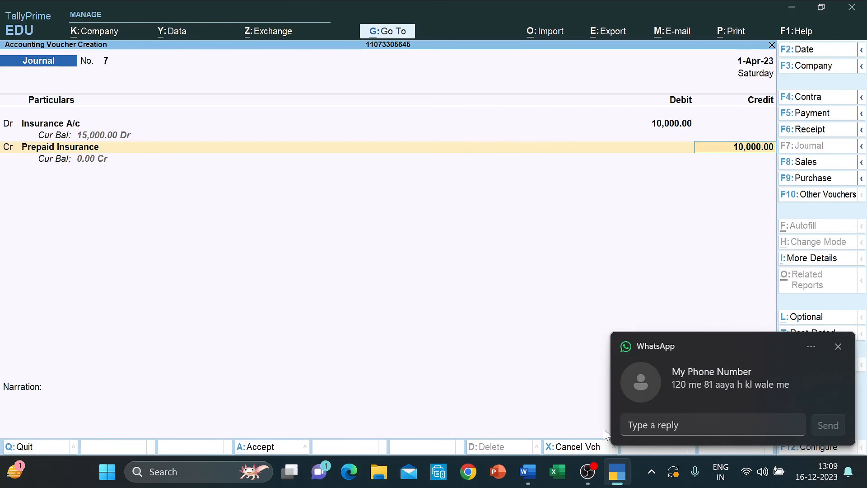
{"action": "key", "text": "ctrl+a"}
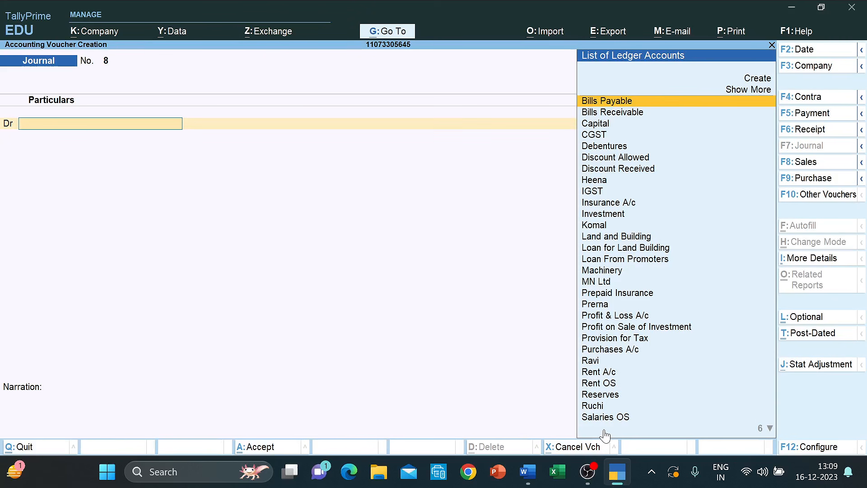
- Add item 2 'Tax paid' to the Document1 notes with an unnumbered line below it
{"action": "mouse_move", "coordinate": [522, 476]}
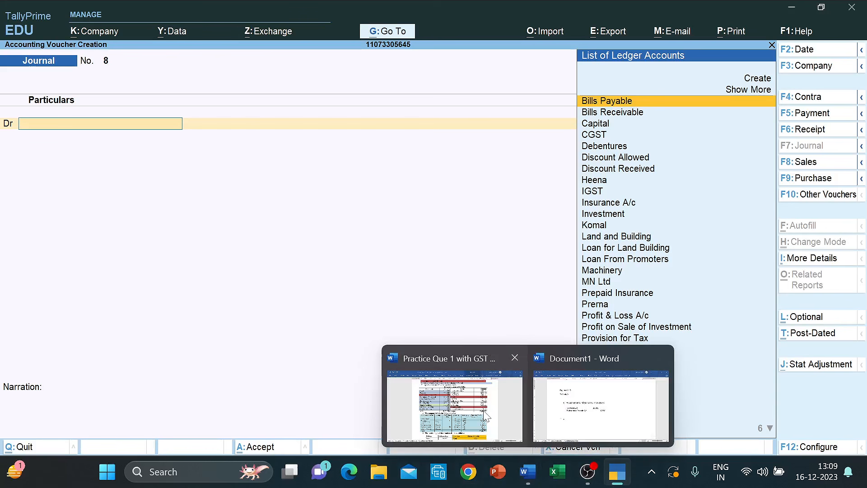
{"action": "left_click", "coordinate": [588, 419]}
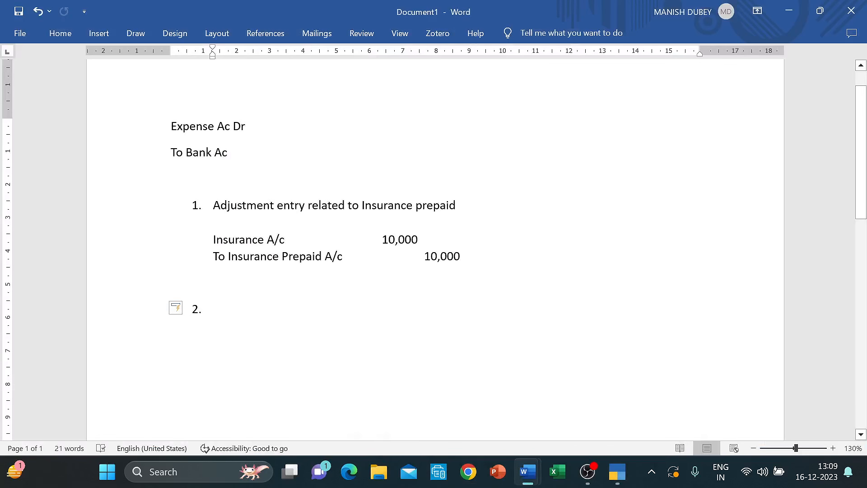
{"action": "type", "text": "Tax "}
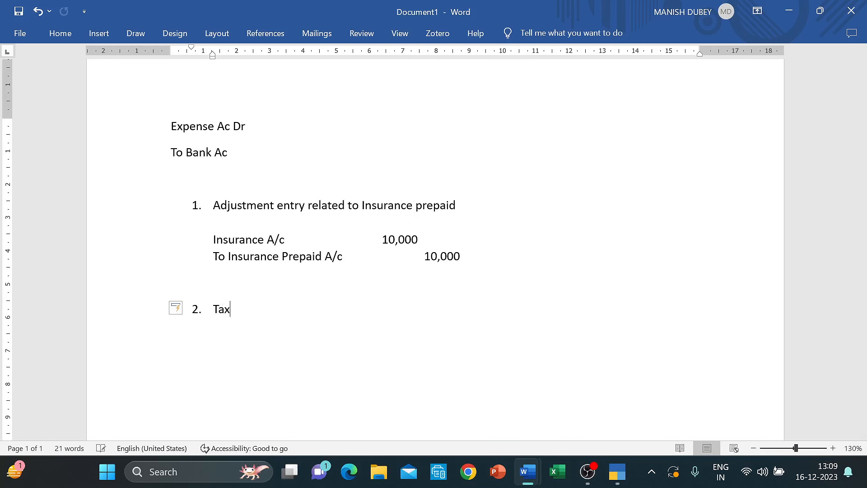
{"action": "type", "text": "paid"}
{"action": "key", "text": "Return"}
{"action": "key", "text": "BackSpace"}
{"action": "key", "text": "Return"}
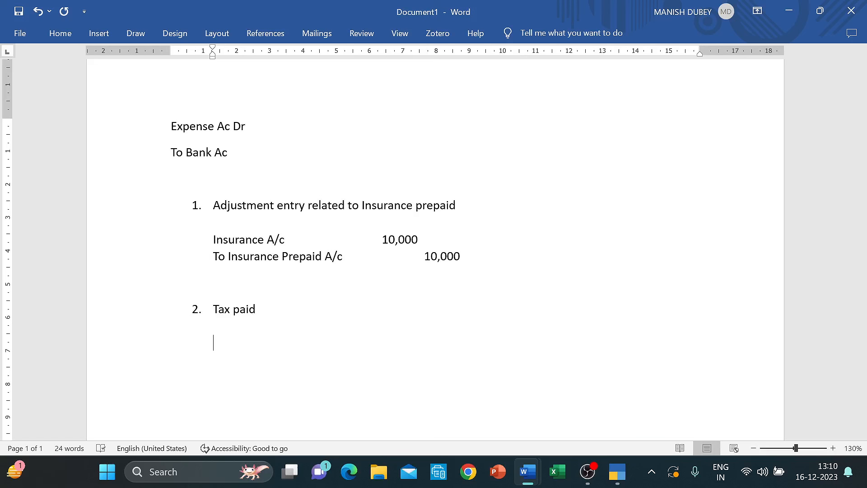
- Type the debit line 'Provision for Tax A/c' with 2,50,000 moved into the amount column
{"action": "type", "text": "Provis"}
{"action": "type", "text": "for Tax"}
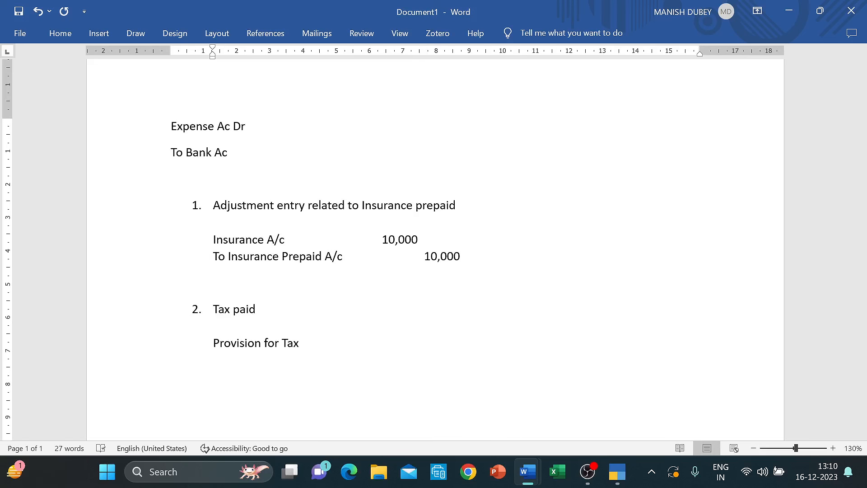
{"action": "type", "text": " 2,50,000"}
{"action": "key", "text": "Left"}
{"action": "key", "text": "Left"}
{"action": "key", "text": "Left"}
{"action": "key", "text": "Left"}
{"action": "key", "text": "Left"}
{"action": "key", "text": "Left"}
{"action": "key", "text": "Left"}
{"action": "key", "text": "Left"}
{"action": "type", "text": "A/c"}
{"action": "key", "text": "Tab"}
{"action": "key", "text": "Tab"}
{"action": "key", "text": "Tab"}
{"action": "key", "text": "Right"}
{"action": "key", "text": "Right"}
{"action": "key", "text": "Right"}
{"action": "key", "text": "Right"}
{"action": "key", "text": "Right"}
{"action": "key", "text": "Right"}
{"action": "key", "text": "Right"}
- Add the credit line 'To Tax paid for last year' with amount 2,50,000
{"action": "scroll", "coordinate": [435, 249], "scroll_direction": "down", "scroll_amount": 8}
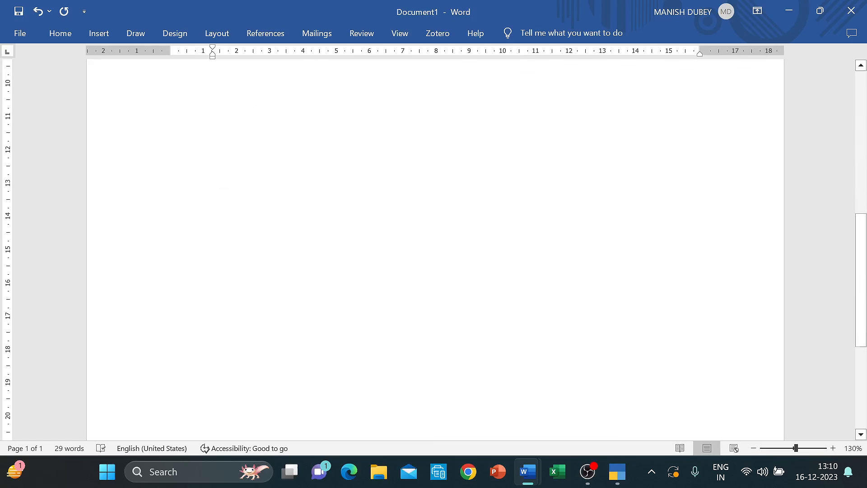
{"action": "scroll", "coordinate": [434, 248], "scroll_direction": "up", "scroll_amount": 10}
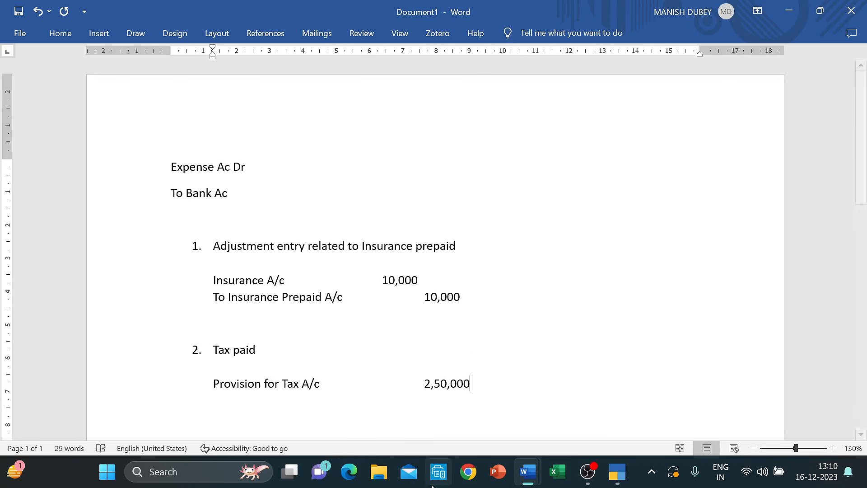
{"action": "key", "text": "Return"}
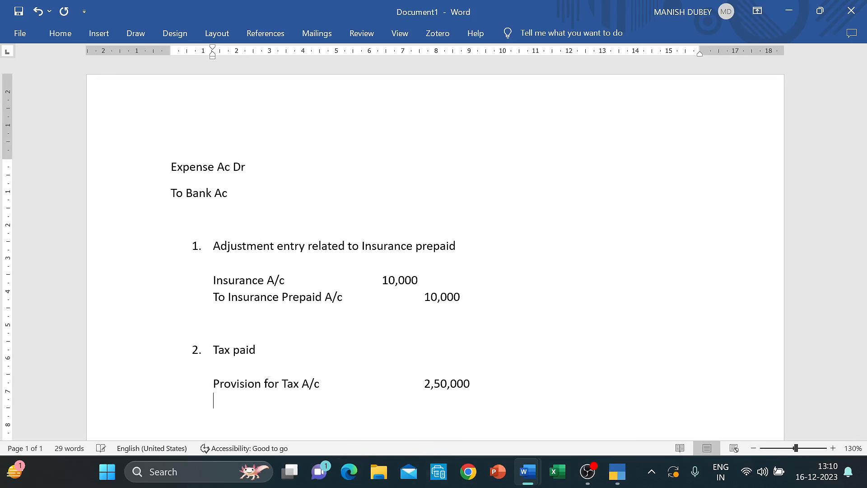
{"action": "type", "text": "To Tax paid for l"}
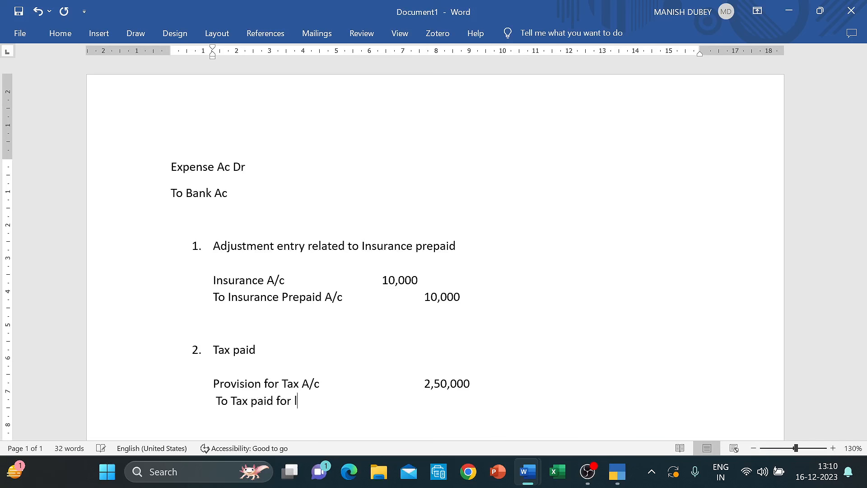
{"action": "type", "text": "ast year"}
{"action": "key", "text": "Tab"}
{"action": "key", "text": "Tab"}
{"action": "key", "text": "Tab"}
{"action": "type", "text": "1,50"}
{"action": "key", "text": "BackSpace"}
{"action": "key", "text": "BackSpace"}
{"action": "key", "text": "BackSpace"}
{"action": "key", "text": "BackSpace"}
{"action": "type", "text": "2,50,000"}
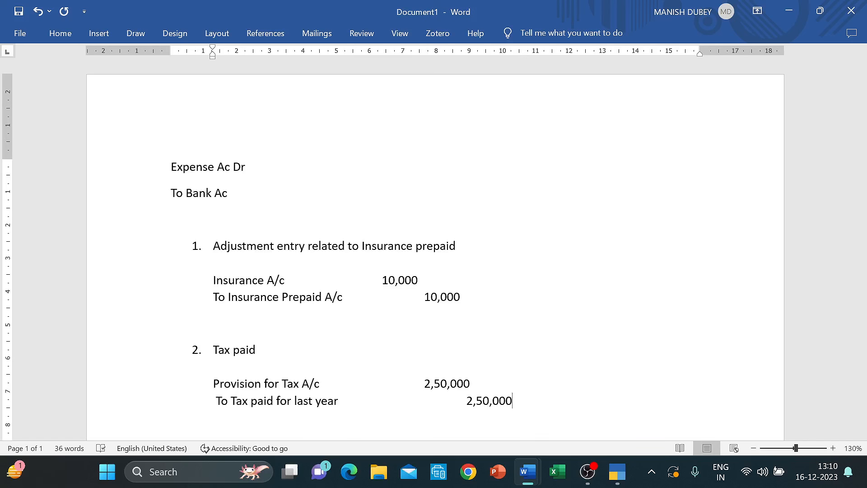
{"action": "scroll", "coordinate": [441, 312], "scroll_direction": "down", "scroll_amount": 2}
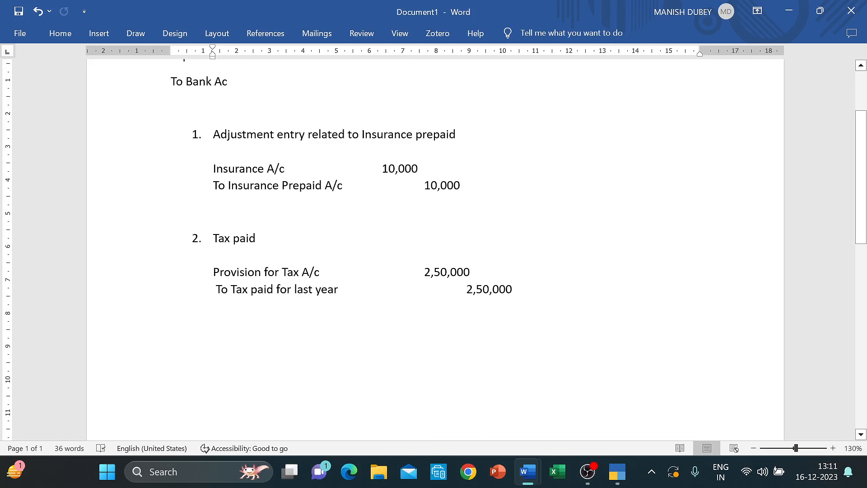
- In TallyPrime journal 8, debit Provision for Tax with 2,50,000
{"action": "mouse_move", "coordinate": [617, 471]}
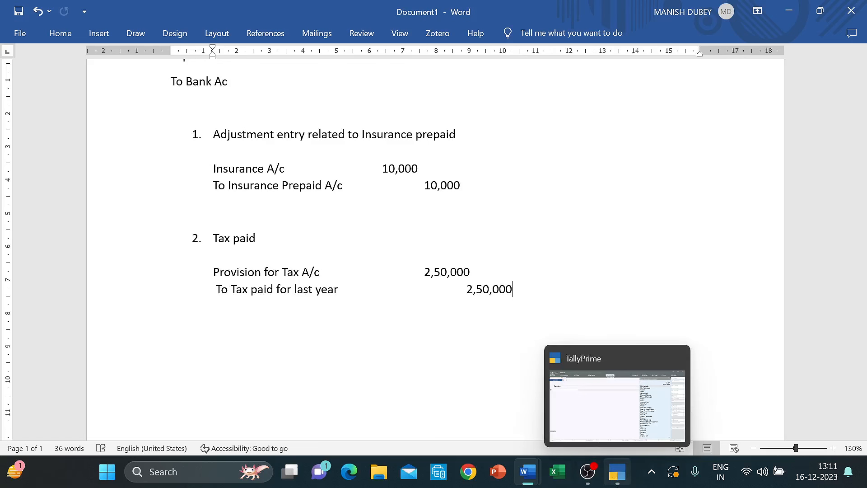
{"action": "left_click", "coordinate": [614, 423]}
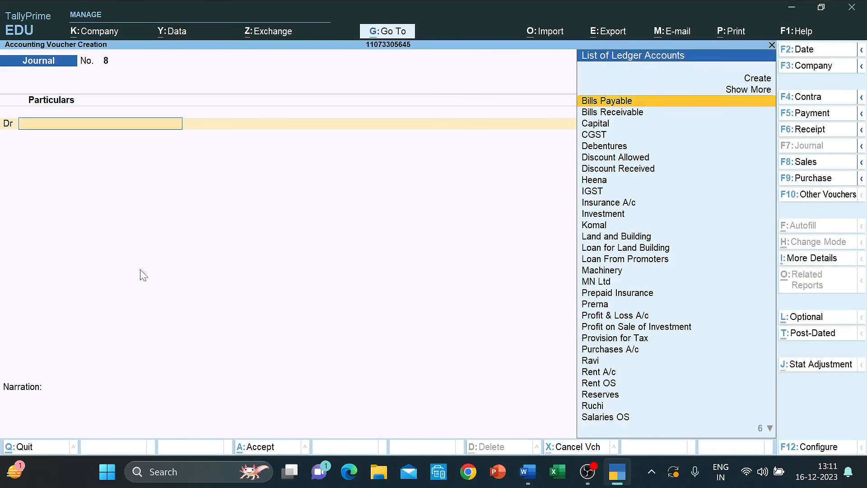
{"action": "type", "text": "Pro"}
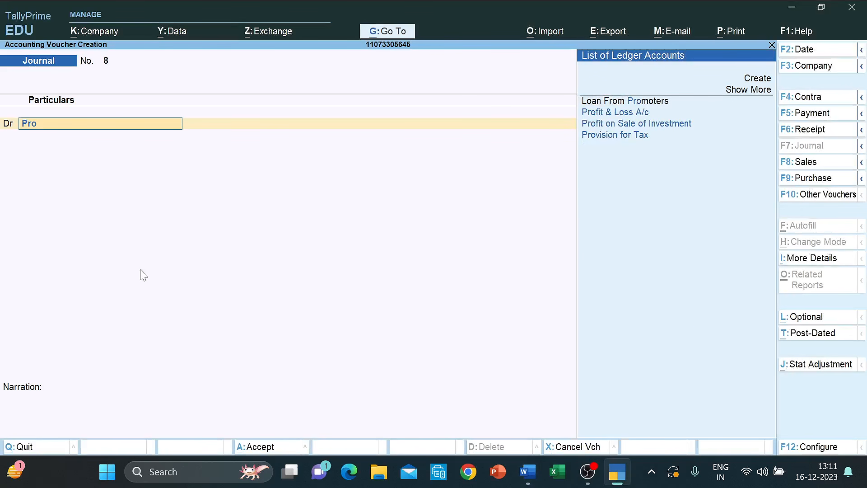
{"action": "key", "text": "Down"}
{"action": "key", "text": "Down"}
{"action": "key", "text": "Down"}
{"action": "key", "text": "Return"}
{"action": "type", "text": "25"}
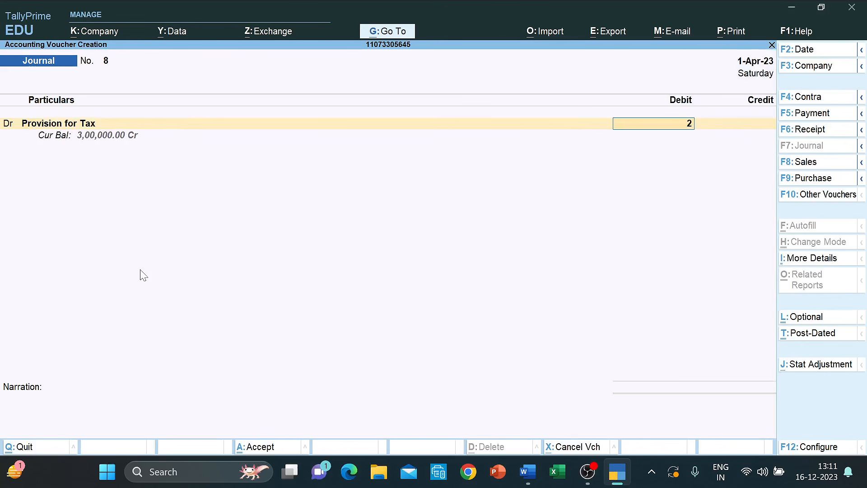
{"action": "key", "text": "BackSpace"}
{"action": "type", "text": "50000"}
{"action": "key", "text": "Return"}
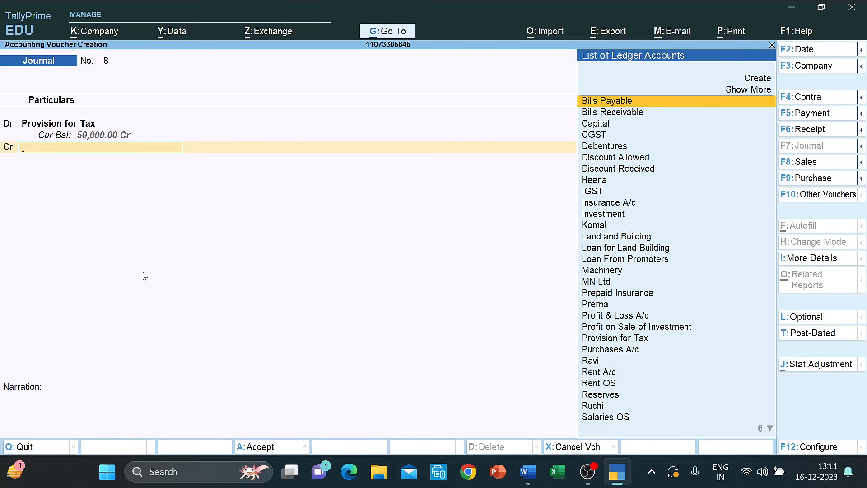
- Credit Tax Paid for the Last Year, save the voucher, and return to Word
{"action": "type", "text": "Tax"}
{"action": "key", "text": "Return"}
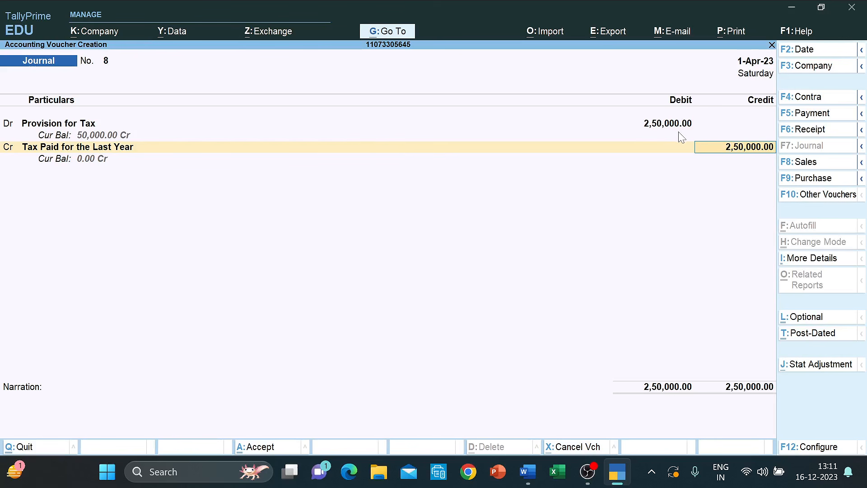
{"action": "key", "text": "ctrl+a"}
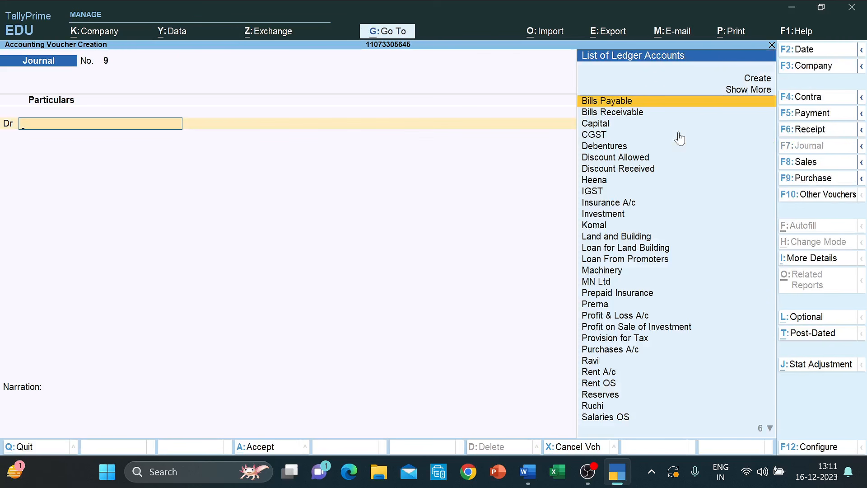
{"action": "key", "text": "alt+Tab"}
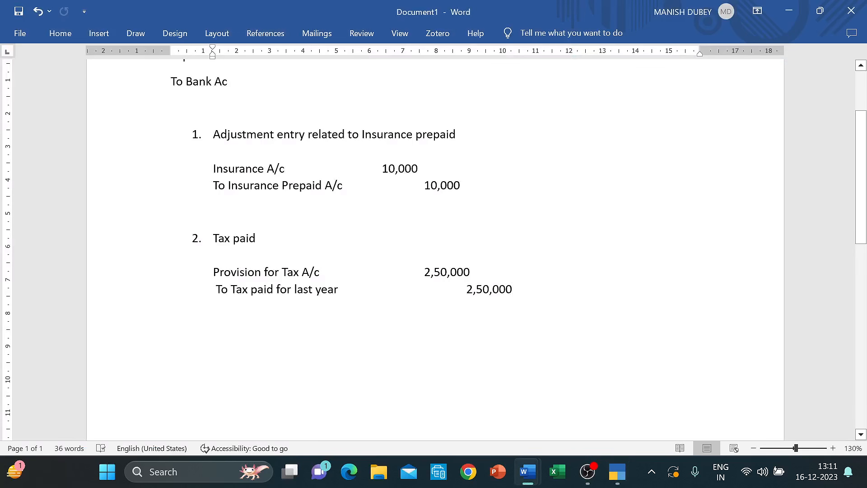
- Check row 12 of Practice Que 1 for the 35000 outstanding salaries, then go back to TallyPrime
{"action": "left_click", "coordinate": [531, 471]}
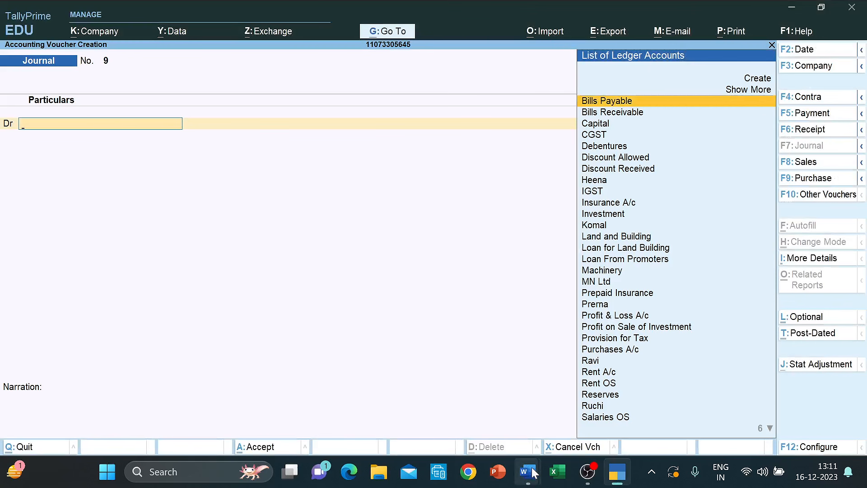
{"action": "mouse_move", "coordinate": [531, 471]}
{"action": "left_click", "coordinate": [455, 409]}
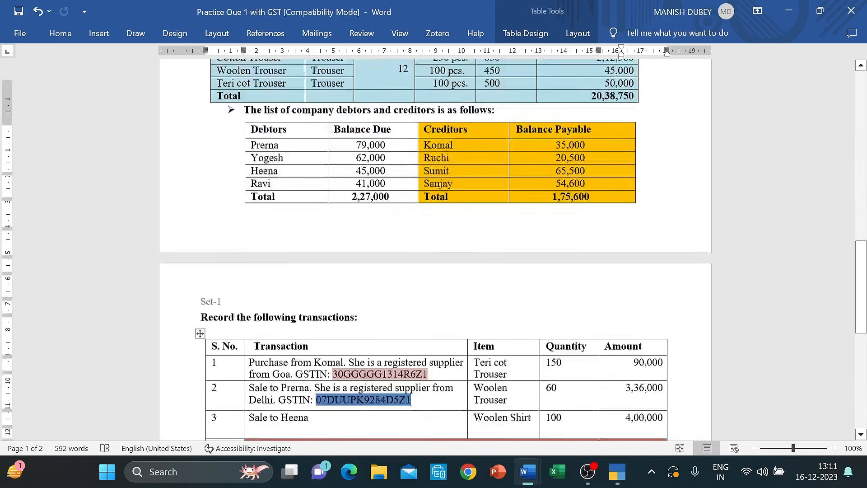
{"action": "scroll", "coordinate": [623, 89], "scroll_direction": "down", "scroll_amount": 15}
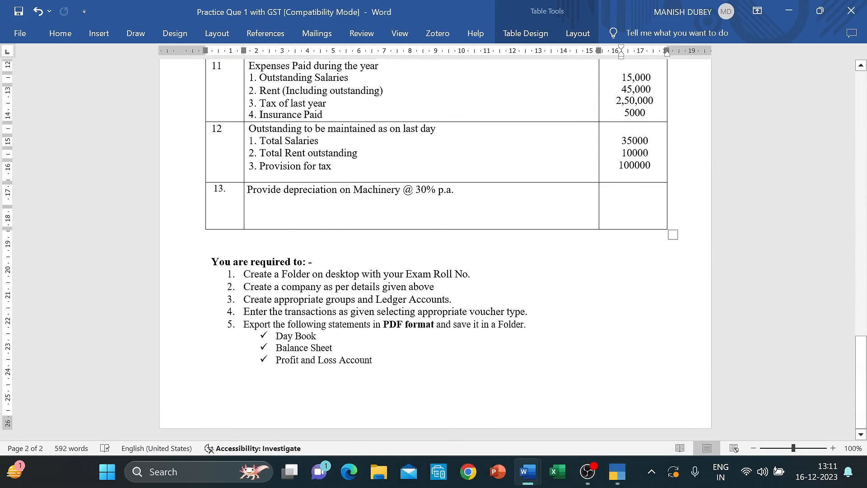
{"action": "left_click_drag", "start_coordinate": [249, 128], "coordinate": [641, 166]}
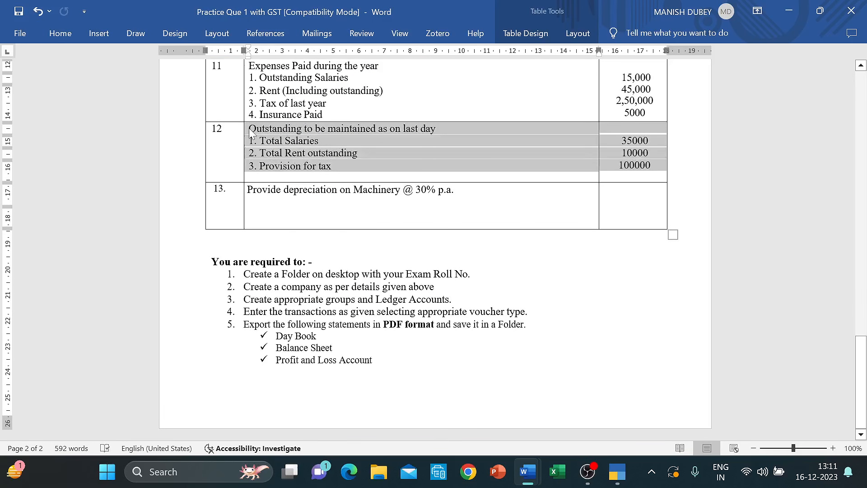
{"action": "scroll", "coordinate": [249, 134], "scroll_direction": "up", "scroll_amount": 2}
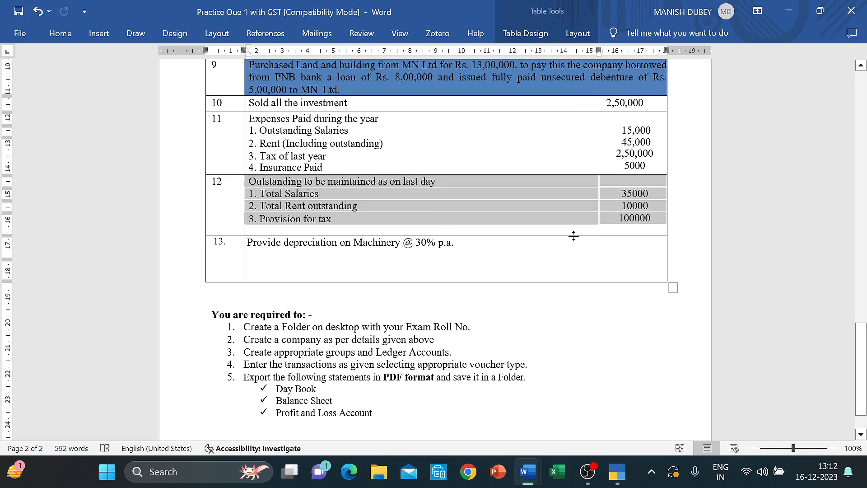
{"action": "left_click", "coordinate": [577, 198]}
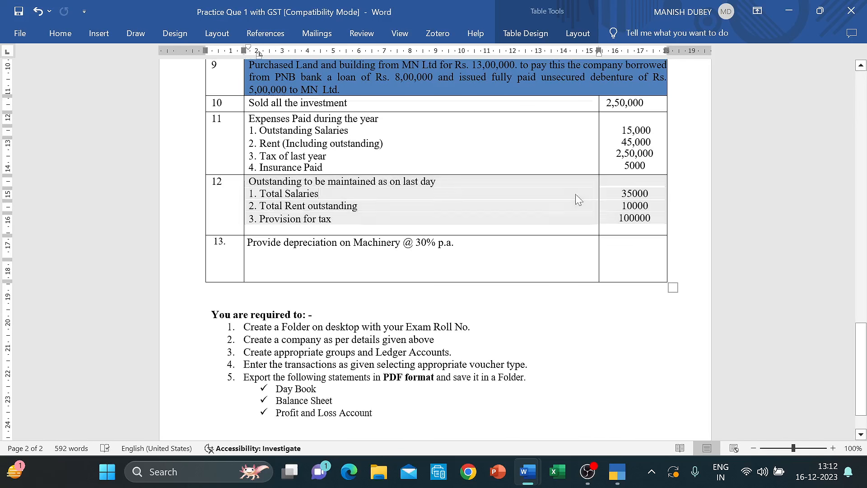
{"action": "left_click", "coordinate": [643, 193]}
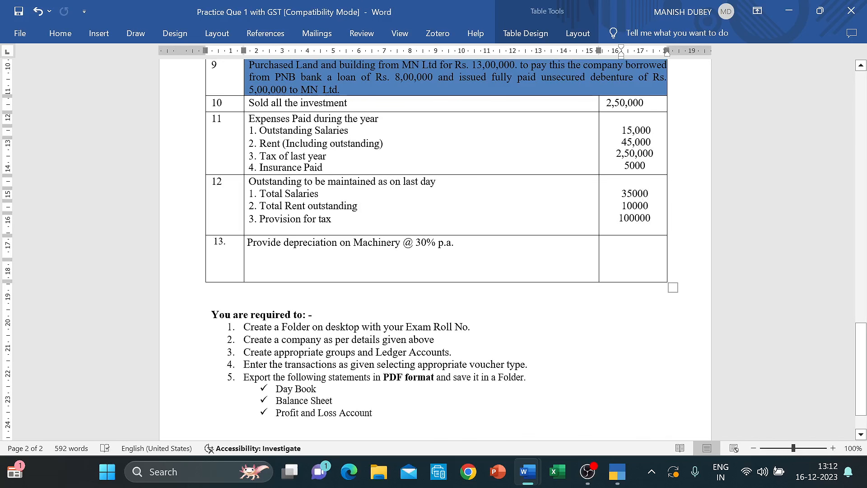
{"action": "key", "text": "alt+Tab"}
- Start a 'Salaries' heading on a new line below the tax entry in Document1
{"action": "mouse_move", "coordinate": [527, 469]}
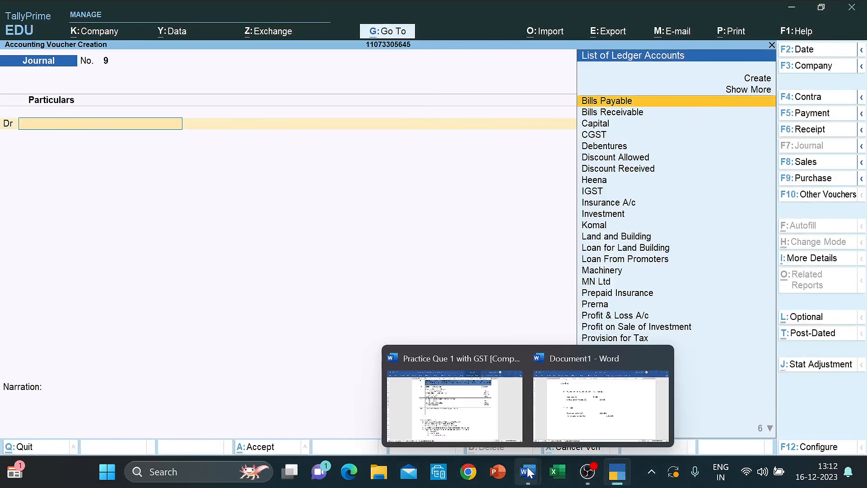
{"action": "left_click", "coordinate": [597, 397]}
{"action": "scroll", "coordinate": [400, 341], "scroll_direction": "down", "scroll_amount": 3}
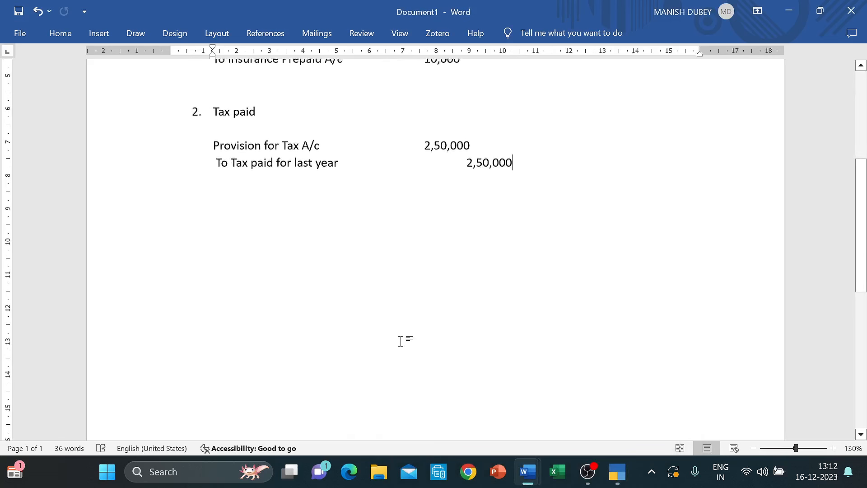
{"action": "left_click", "coordinate": [279, 284]}
{"action": "left_click", "coordinate": [523, 167]}
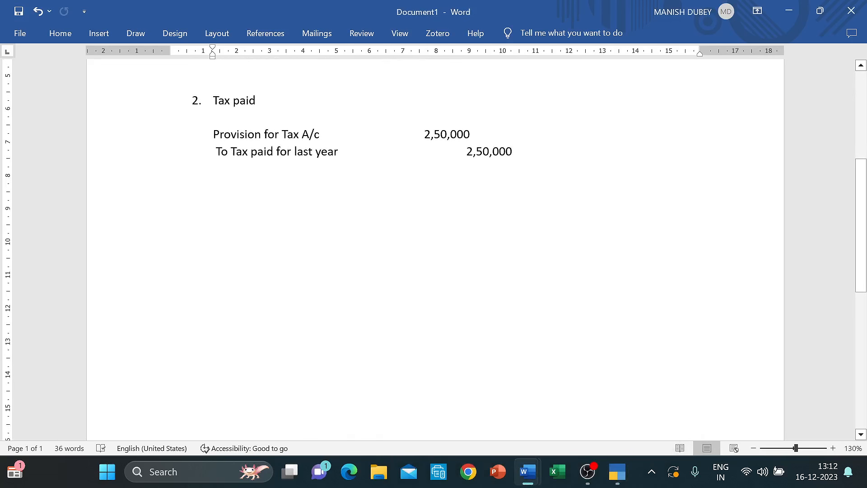
{"action": "key", "text": "Return"}
{"action": "key", "text": "Return"}
{"action": "type", "text": "Salaries"}
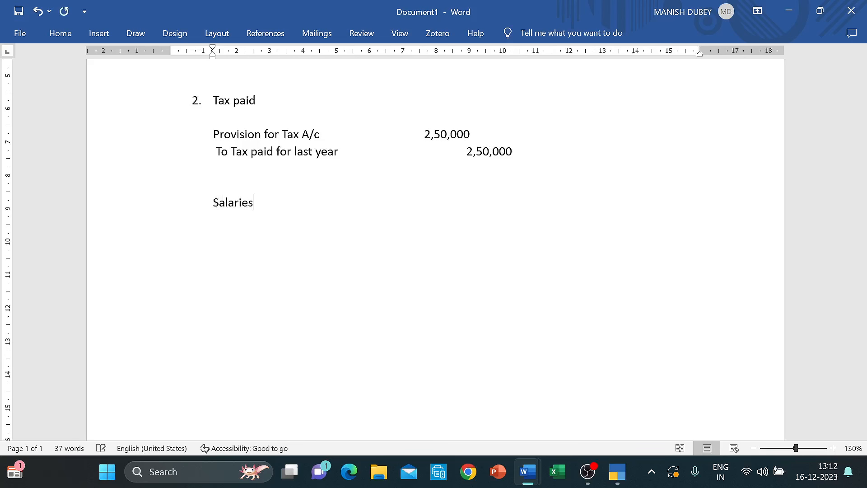
{"action": "key", "text": "Return"}
- Add the line 'OS to be maintained' with 35,000, checking the figure in the question
{"action": "type", "text": "A"}
{"action": "key", "text": "BackSpace"}
{"action": "type", "text": "OS to be main"}
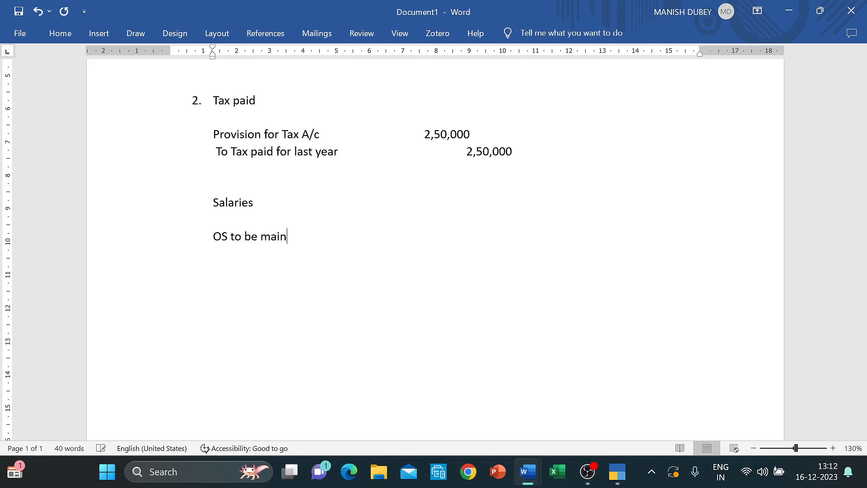
{"action": "type", "text": "tained"}
{"action": "key", "text": "Tab"}
{"action": "key", "text": "Tab"}
{"action": "key", "text": "Tab"}
{"action": "key", "text": "alt+Tab"}
{"action": "key", "text": "Tab"}
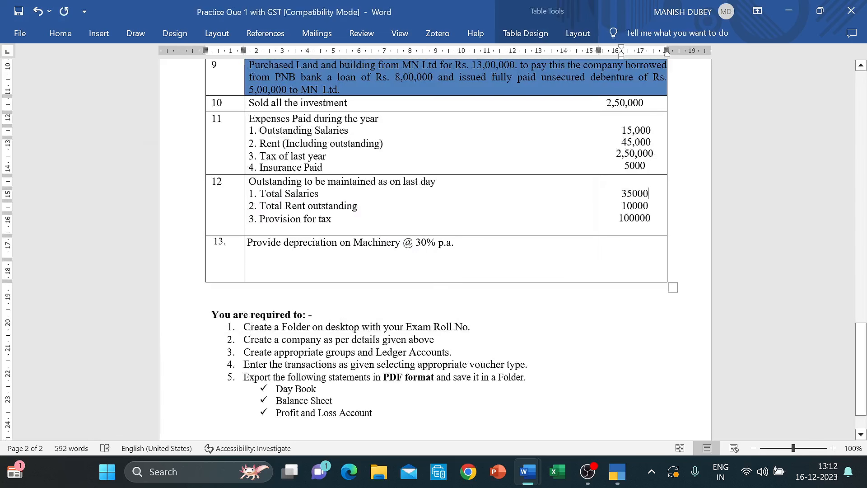
{"action": "key", "text": "alt+Tab"}
{"action": "type", "text": "3"}
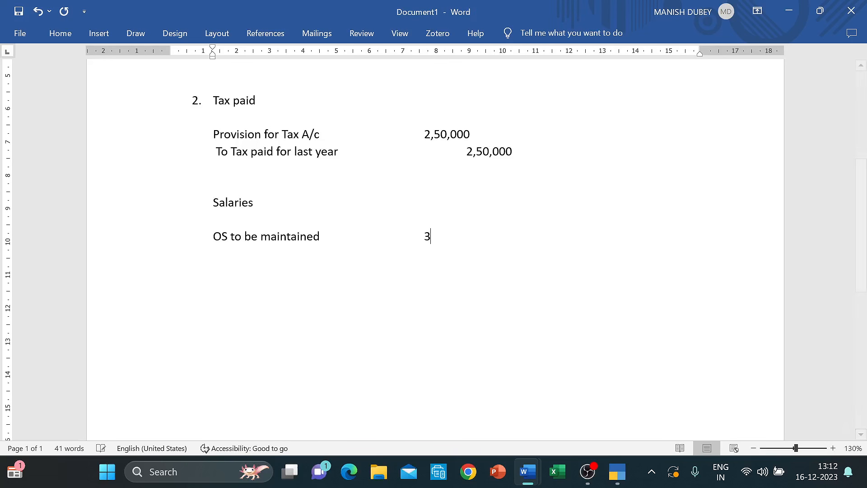
{"action": "type", "text": "5,000"}
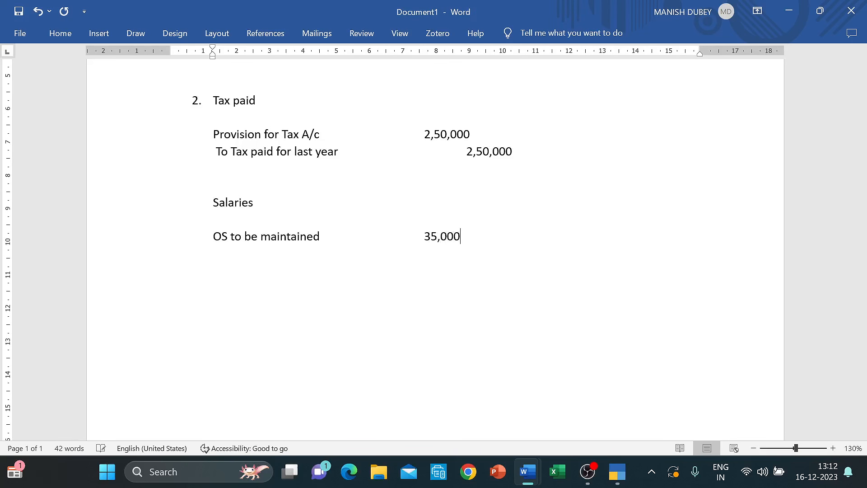
- Add 'Old OS of salary' 25,000 after looking it up in the question document
{"action": "key", "text": "Return"}
{"action": "type", "text": "Old o"}
{"action": "key", "text": "BackSpace"}
{"action": "key", "text": "BackSpace"}
{"action": "type", "text": "OS of salary"}
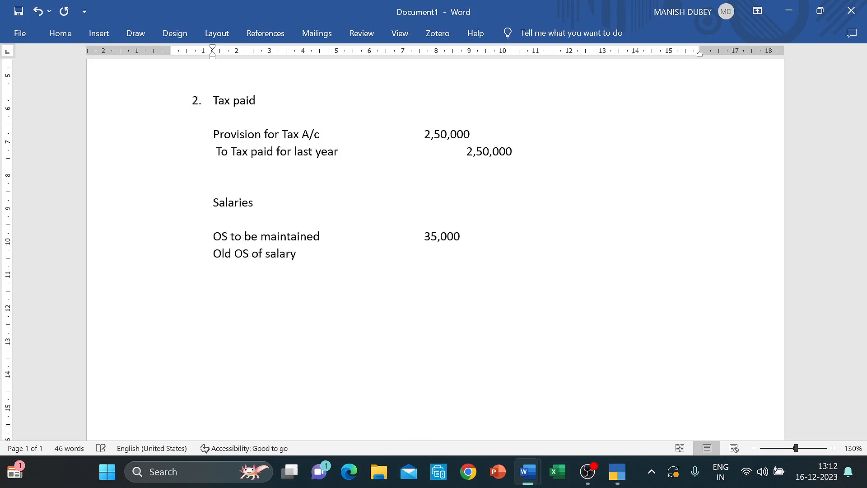
{"action": "key", "text": "alt+Tab"}
{"action": "scroll", "coordinate": [436, 249], "scroll_direction": "up", "scroll_amount": 8}
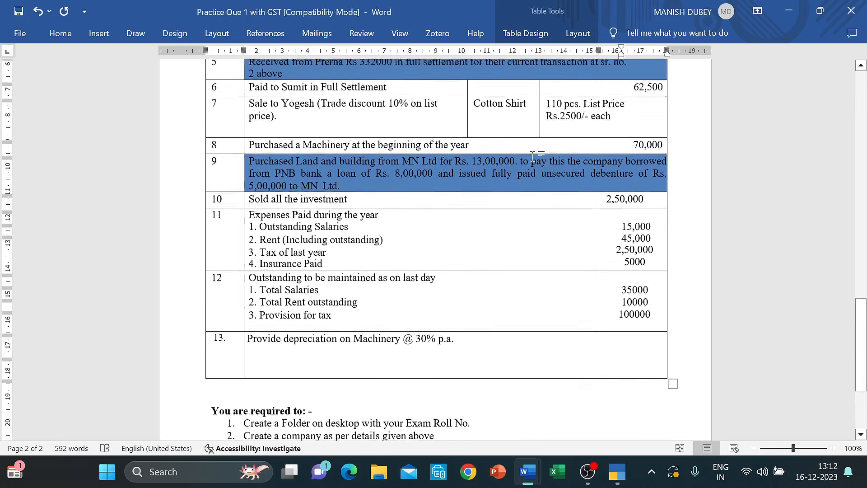
{"action": "scroll", "coordinate": [448, 81], "scroll_direction": "up", "scroll_amount": 10}
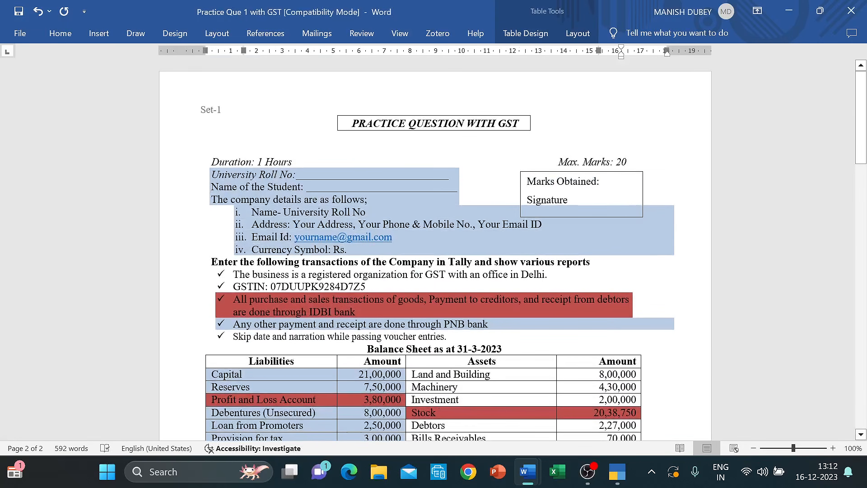
{"action": "scroll", "coordinate": [449, 81], "scroll_direction": "down", "scroll_amount": 3}
{"action": "scroll", "coordinate": [436, 248], "scroll_direction": "down", "scroll_amount": 1}
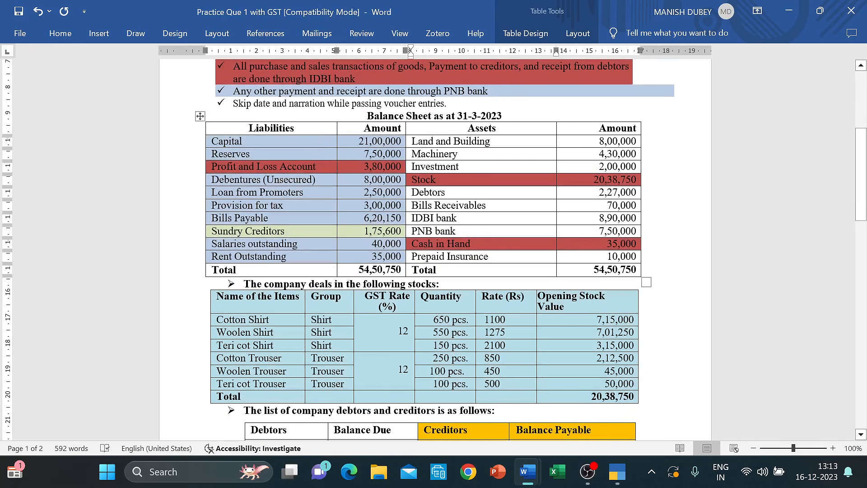
{"action": "scroll", "coordinate": [418, 205], "scroll_direction": "down", "scroll_amount": 15}
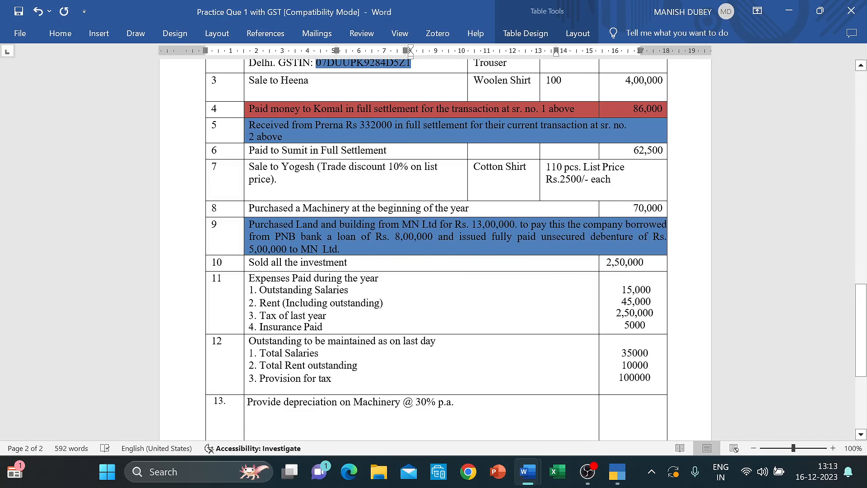
{"action": "key", "text": "alt+Tab"}
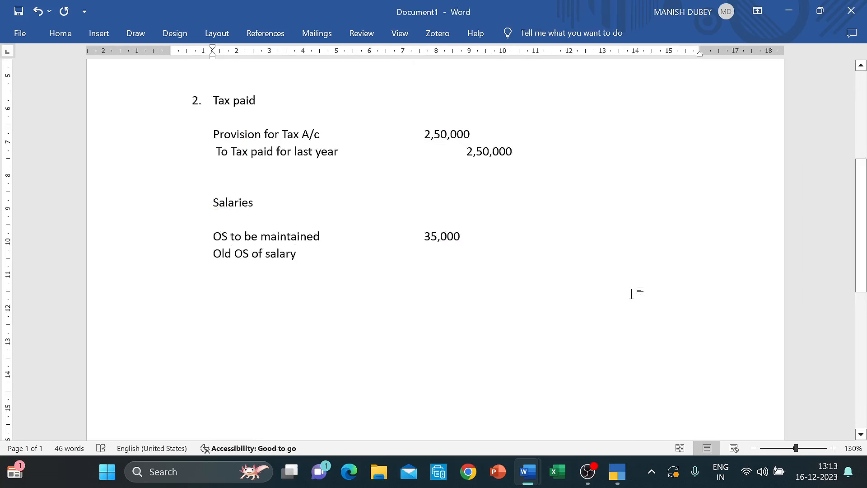
{"action": "key", "text": "Tab"}
{"action": "key", "text": "Tab"}
{"action": "key", "text": "Tab"}
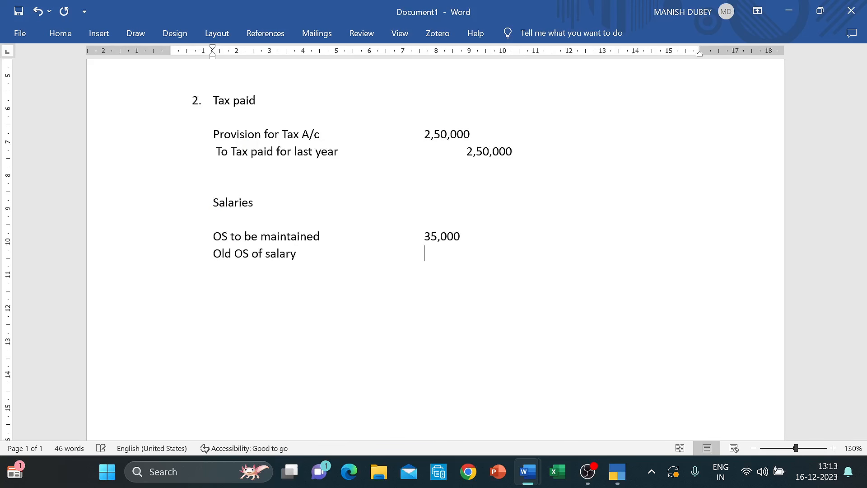
{"action": "type", "text": "25,000"}
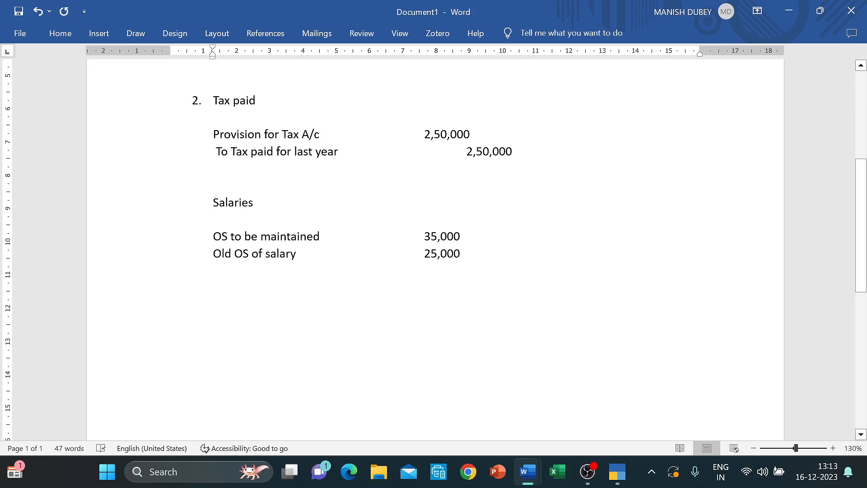
- Add 'New OS create' with 10,000 and leave space for the journal entry
{"action": "key", "text": "Up"}
{"action": "key", "text": "Return"}
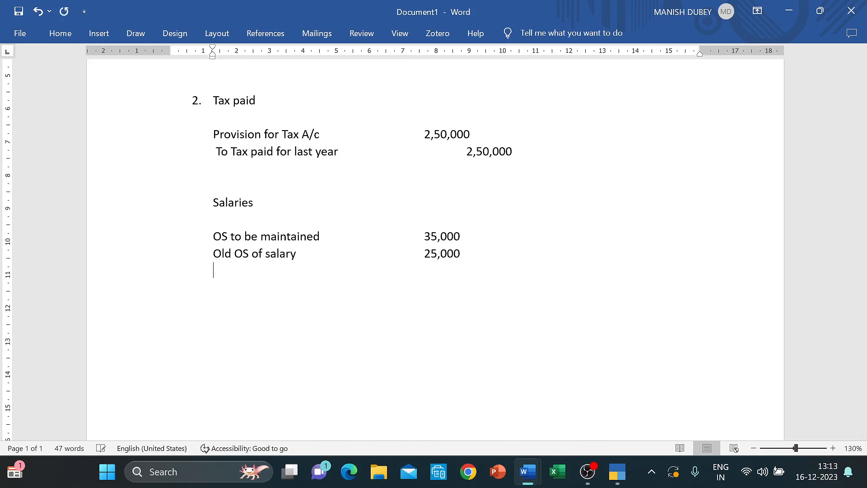
{"action": "type", "text": "New OS c"}
{"action": "type", "text": "reag"}
{"action": "key", "text": "BackSpace"}
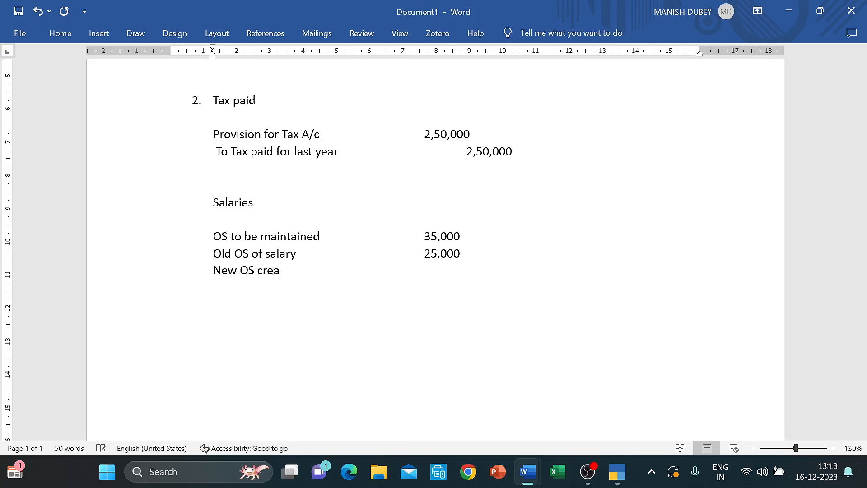
{"action": "type", "text": "te"}
{"action": "key", "text": "Tab"}
{"action": "key", "text": "Tab"}
{"action": "key", "text": "Tab"}
{"action": "type", "text": "10,000"}
{"action": "key", "text": "Return"}
{"action": "key", "text": "Return"}
- Draft the entry 'Salaries Ac Dr 10,000' / 'To Salaries OS 10,000'
{"action": "type", "text": "Salaries A"}
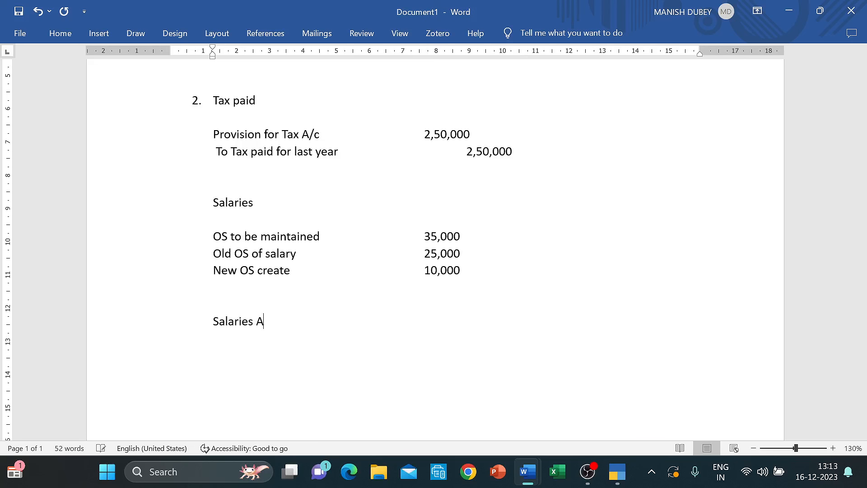
{"action": "type", "text": "c Dr 10,000"}
{"action": "key", "text": "Return"}
{"action": "type", "text": "To"}
{"action": "key", "text": "BackSpace"}
{"action": "type", "text": "o Salar"}
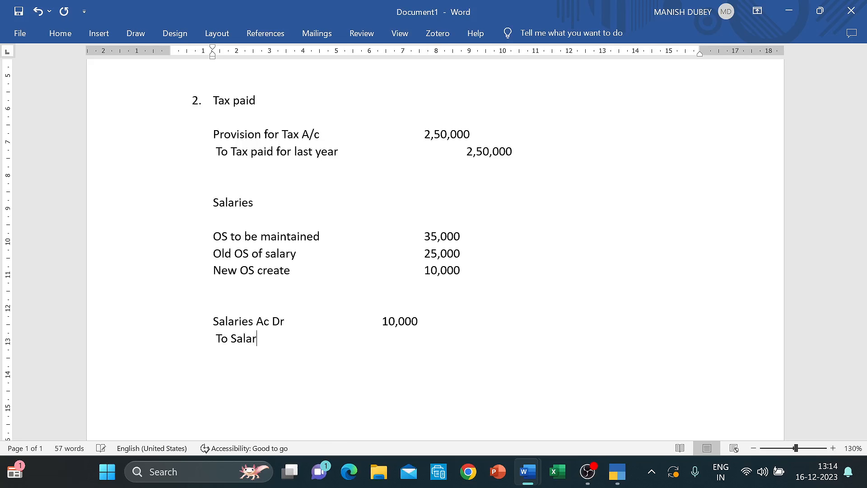
{"action": "type", "text": "ies OS"}
{"action": "key", "text": "Tab"}
{"action": "key", "text": "Tab"}
{"action": "key", "text": "Tab"}
{"action": "type", "text": "10,000"}
- From the journal's debit field, create a new ledger named 'Salaries A/c'
{"action": "left_click", "coordinate": [617, 474]}
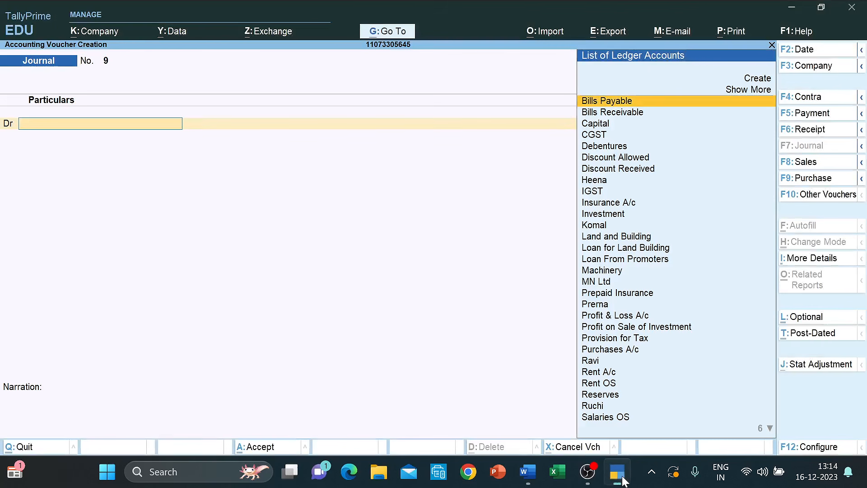
{"action": "type", "text": "Sala"}
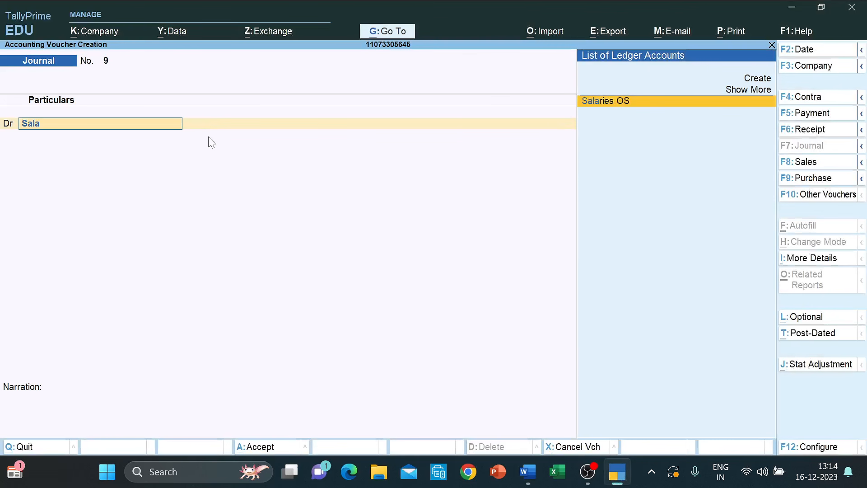
{"action": "key", "text": "Up"}
{"action": "key", "text": "Up"}
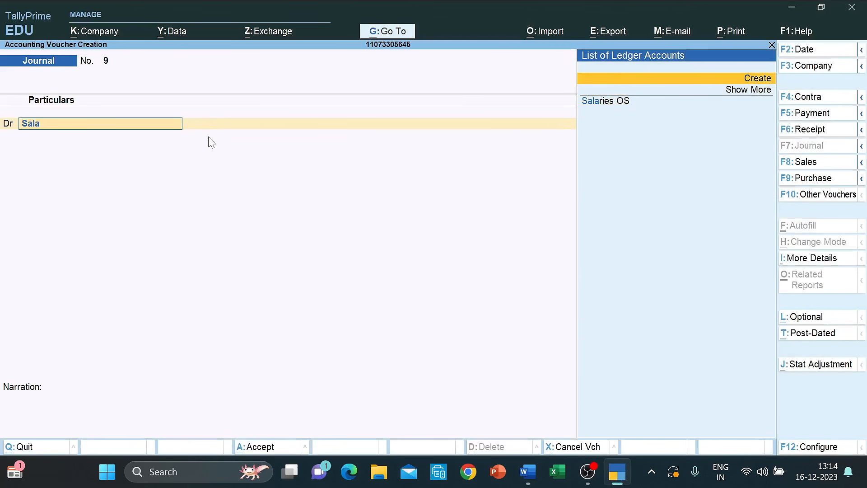
{"action": "key", "text": "Return"}
{"action": "type", "text": "Salari"}
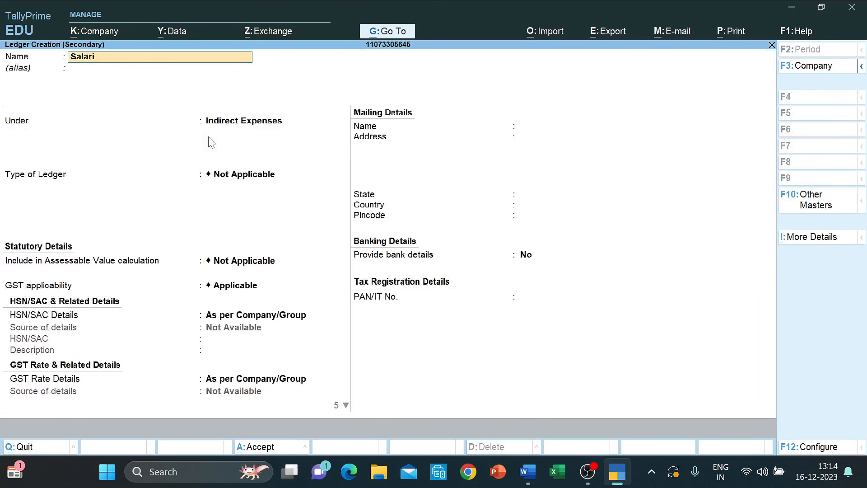
{"action": "type", "text": "es A/c"}
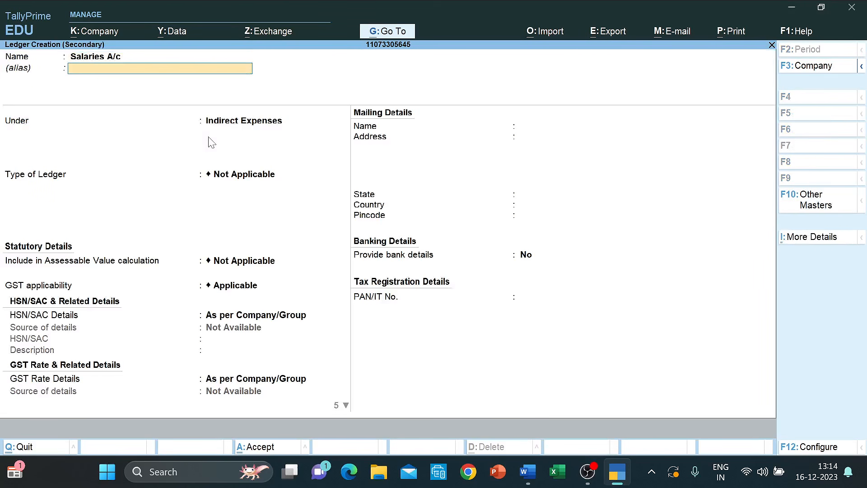
{"action": "key", "text": "Return"}
{"action": "key", "text": "ctrl+a"}
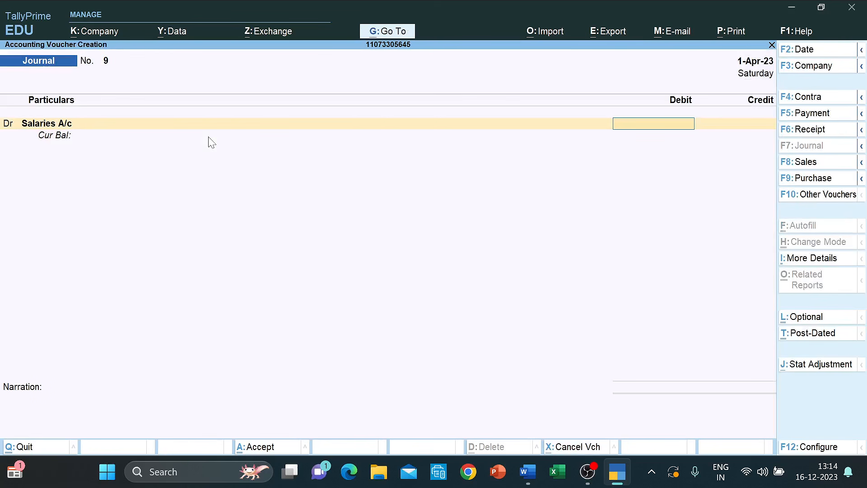
- Debit Salaries A/c 10,000, credit Salaries OS, and save journal 9
{"action": "type", "text": "10000"}
{"action": "key", "text": "Return"}
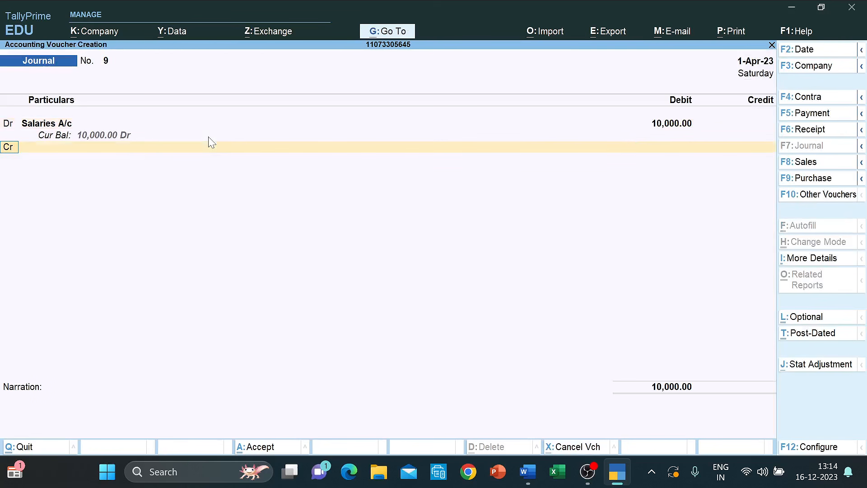
{"action": "key", "text": "Return"}
{"action": "type", "text": "Sala"}
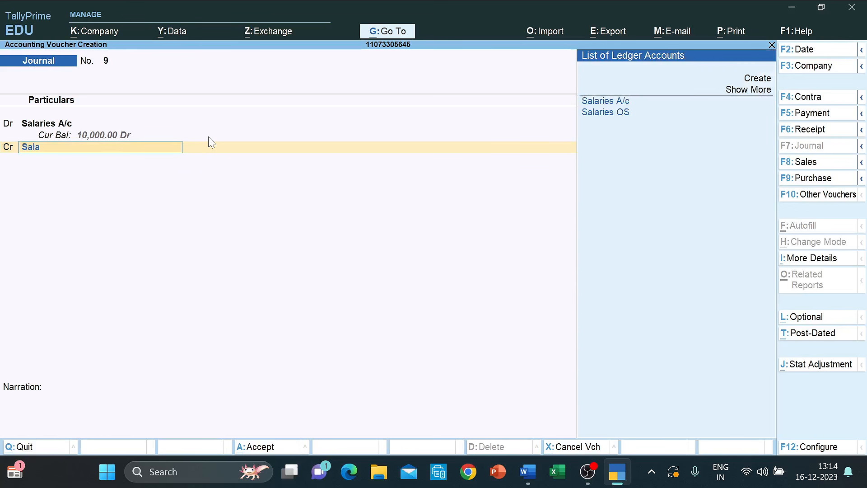
{"action": "key", "text": "Down"}
{"action": "key", "text": "Return"}
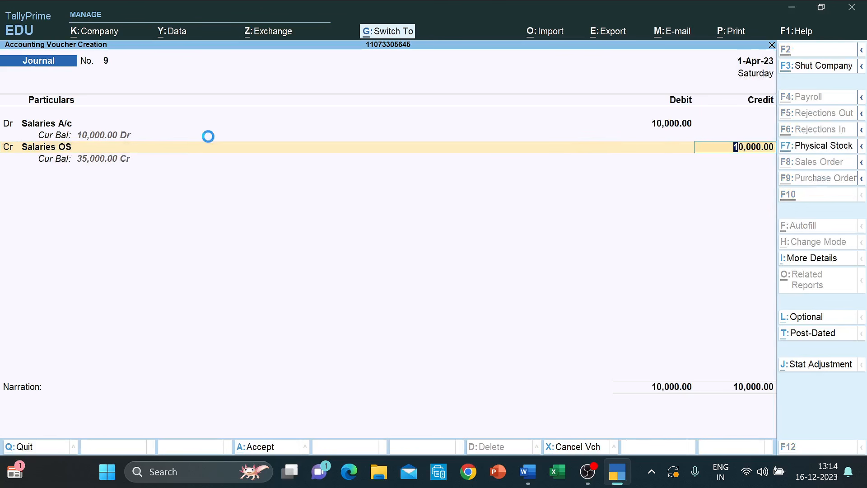
{"action": "key", "text": "ctrl+a"}
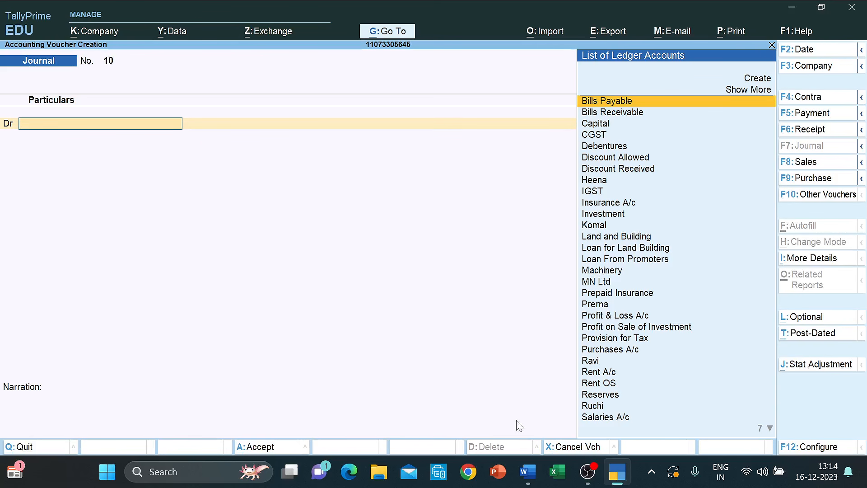
- Below the salaries entry, add a 'Rent' heading with 'OS to be maintained 10,000'
{"action": "mouse_move", "coordinate": [526, 469]}
{"action": "left_click", "coordinate": [495, 413]}
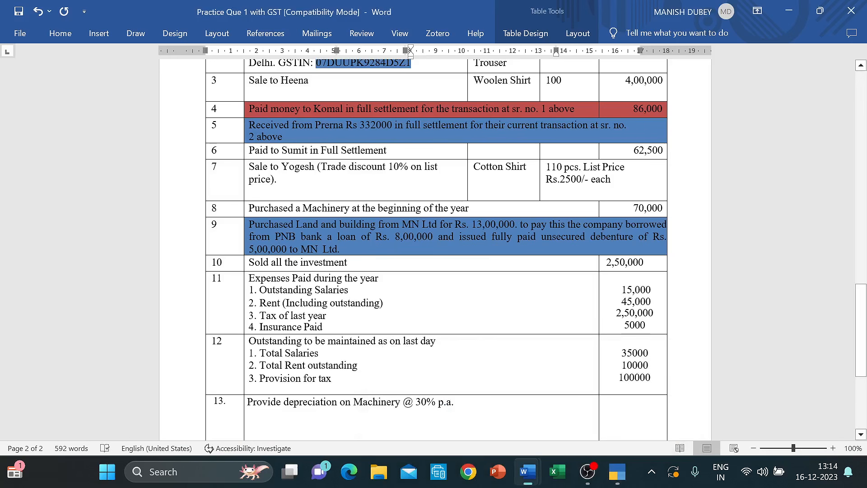
{"action": "scroll", "coordinate": [495, 413], "scroll_direction": "down", "scroll_amount": 4}
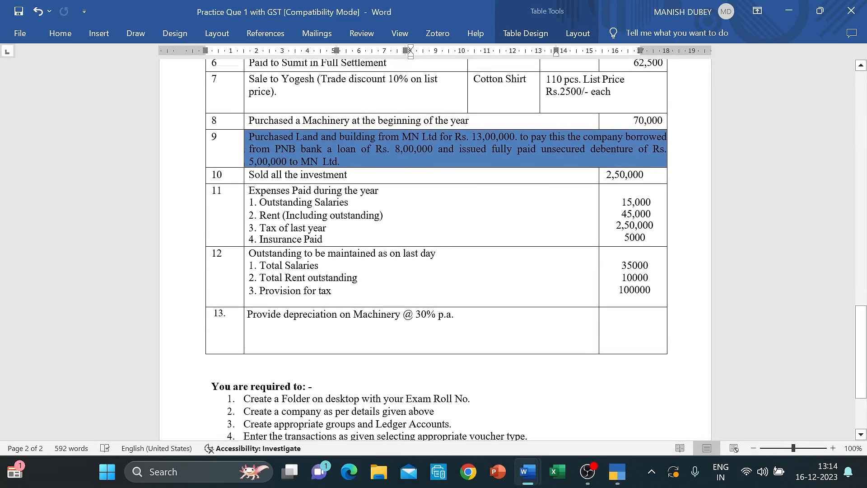
{"action": "key", "text": "alt+Tab"}
{"action": "key", "text": "Tab"}
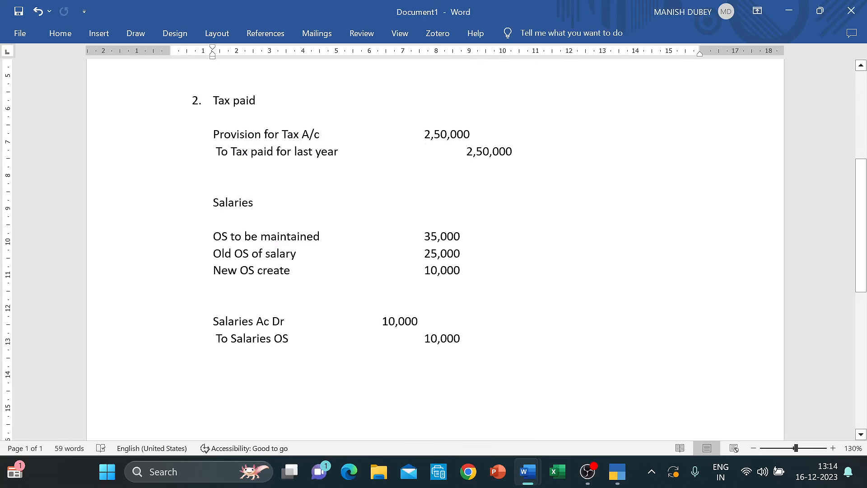
{"action": "left_click", "coordinate": [232, 375]}
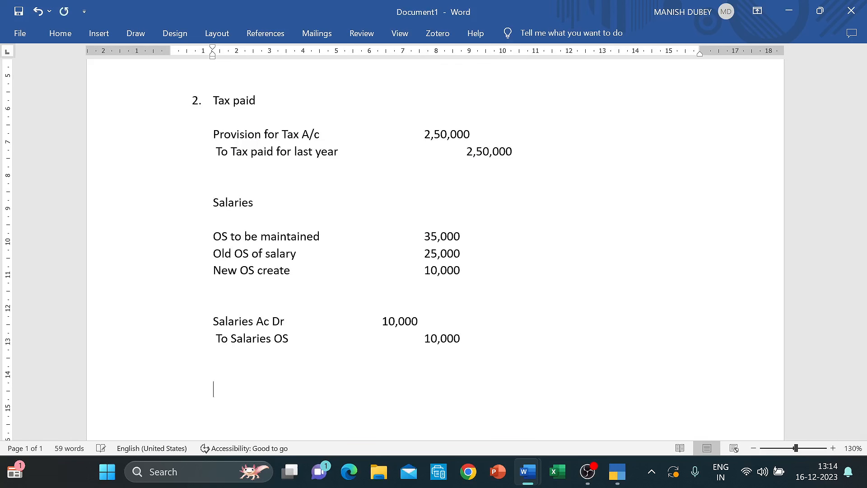
{"action": "type", "text": "Rent"}
{"action": "key", "text": "Return"}
{"action": "type", "text": "IS"}
{"action": "key", "text": "BackSpace"}
{"action": "key", "text": "BackSpace"}
{"action": "type", "text": "OS to be "}
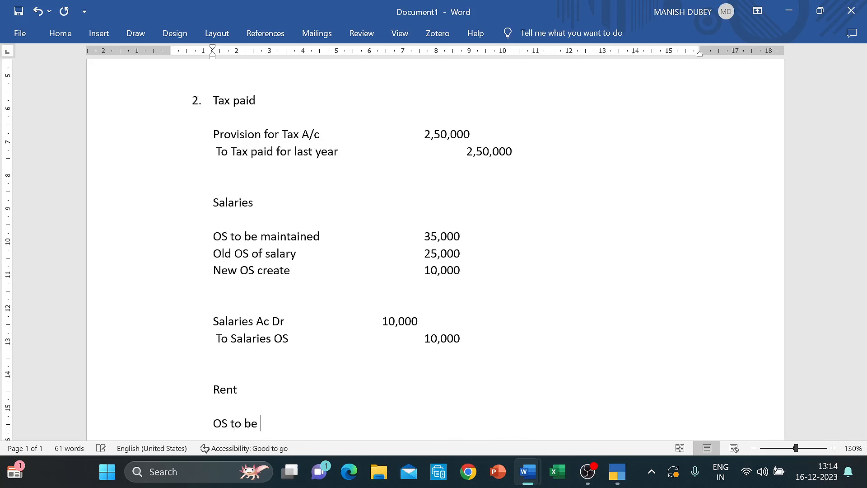
{"action": "type", "text": "maintained 10,000"}
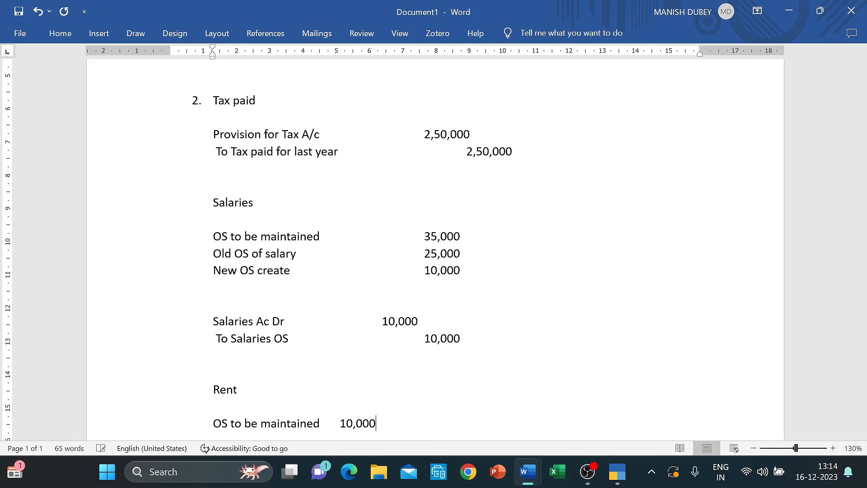
{"action": "key", "text": "Return"}
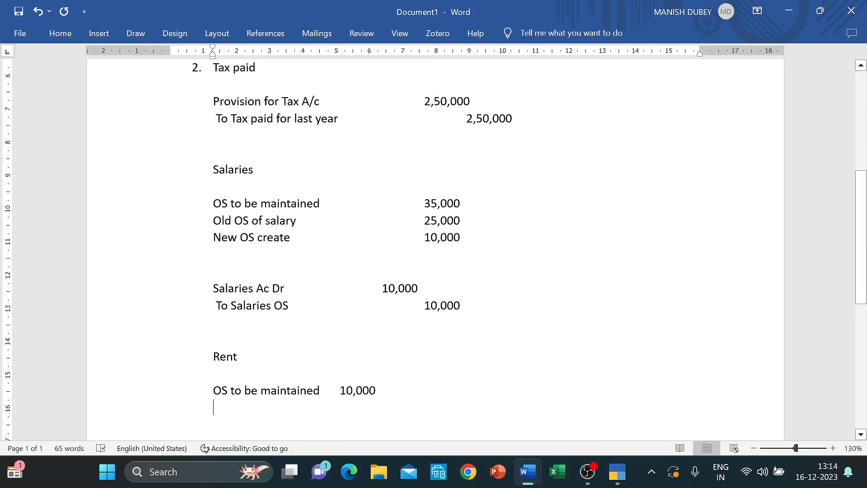
- Add the rent lines 'Old OS' 0 and 'New OS create 10,000'
{"action": "type", "text": "O"}
{"action": "key", "text": "BackSpace"}
{"action": "type", "text": "OLD "}
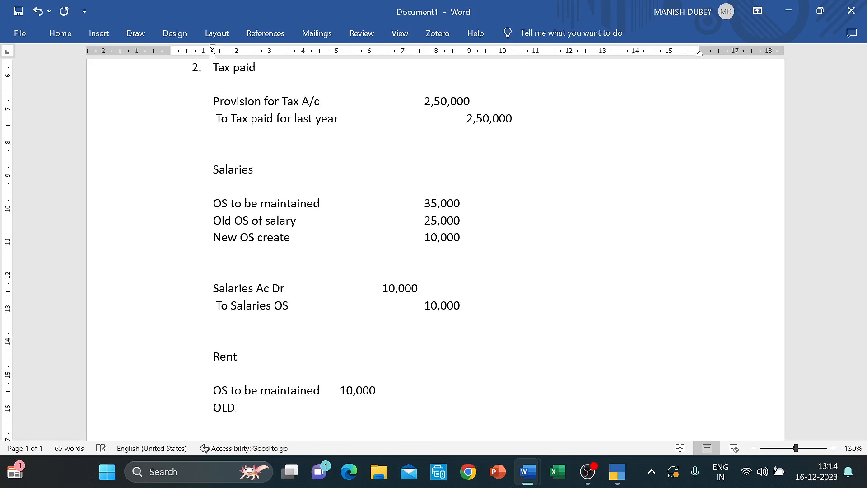
{"action": "type", "text": "o"}
{"action": "key", "text": "BackSpace"}
{"action": "key", "text": "BackSpace"}
{"action": "key", "text": "BackSpace"}
{"action": "key", "text": "BackSpace"}
{"action": "type", "text": "ld OS"}
{"action": "key", "text": "Tab"}
{"action": "key", "text": "Tab"}
{"action": "key", "text": "Tab"}
{"action": "type", "text": "0 New "}
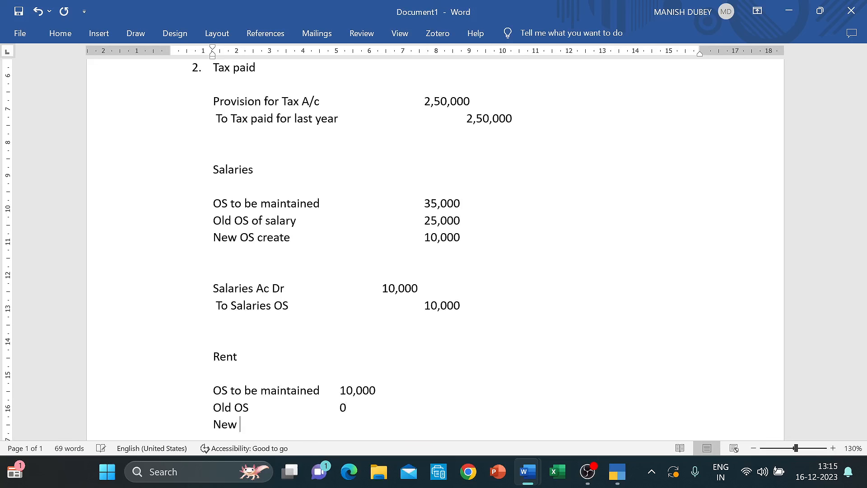
{"action": "type", "text": "OS create 10,000"}
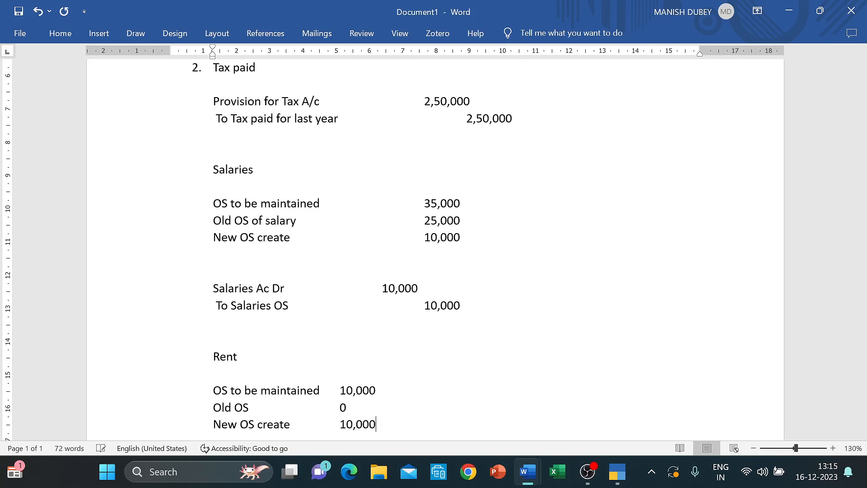
- Draft the entry 'Rent Ac' / 'To Rent OS', then return to TallyPrime
{"action": "key", "text": "Return"}
{"action": "key", "text": "Return"}
{"action": "type", "text": "Rent Ac"}
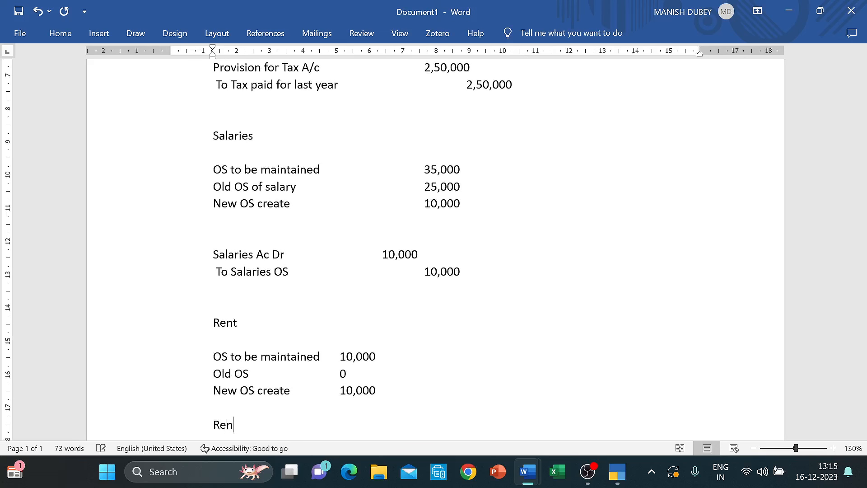
{"action": "key", "text": "Return"}
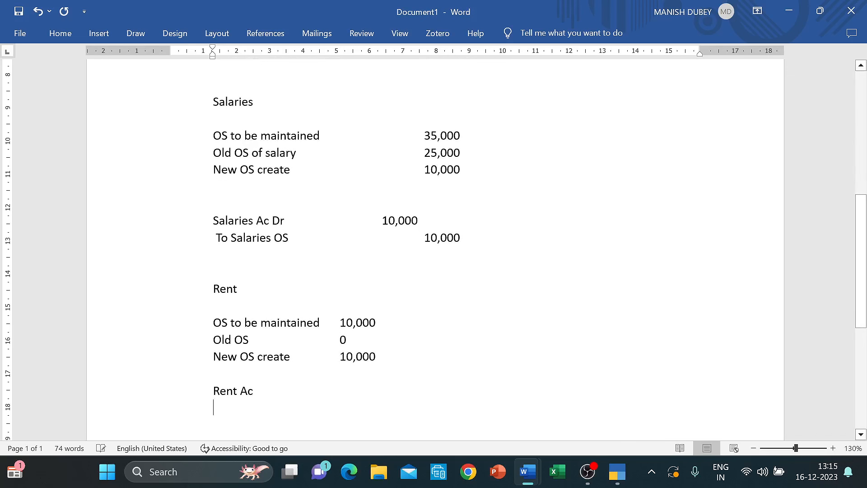
{"action": "type", "text": "To REnt o"}
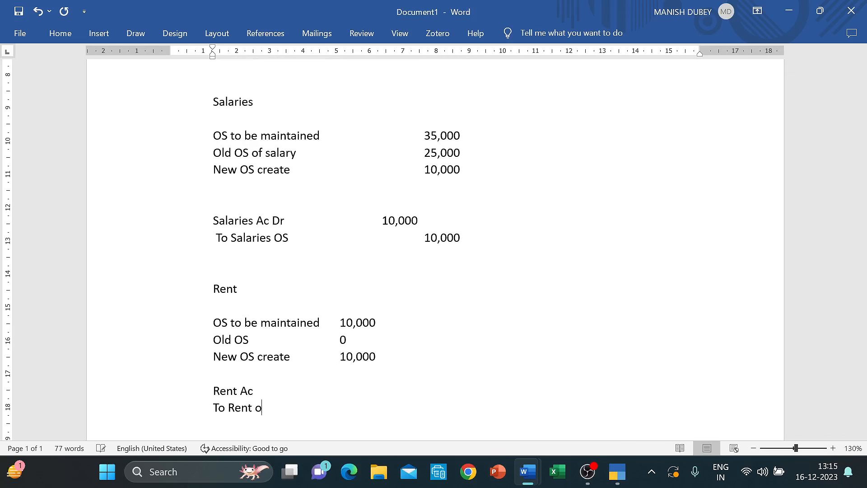
{"action": "key", "text": "BackSpace"}
{"action": "type", "text": "OS"}
{"action": "key", "text": "Up"}
{"action": "key", "text": "alt+Tab"}
{"action": "key", "text": "alt+Tab"}
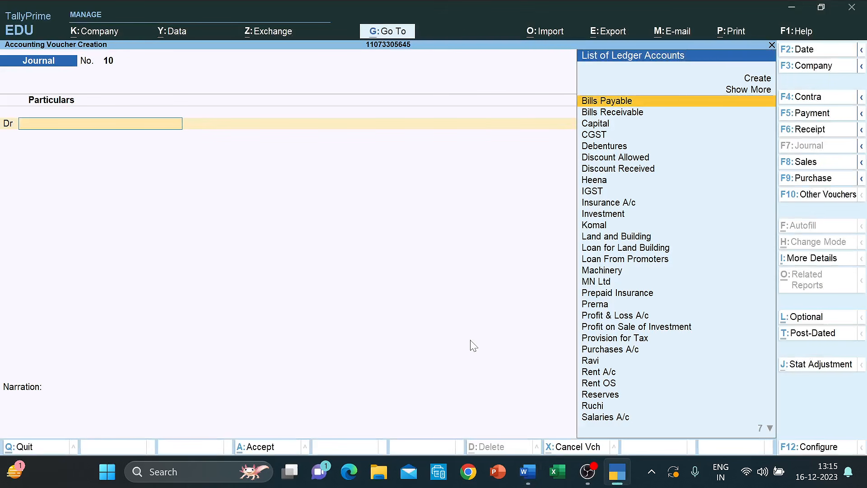
- Save Journal 10 with Rent A/c Dr 10,000 and Rent OS Cr, then return to the Word notes
{"action": "type", "text": "Re"}
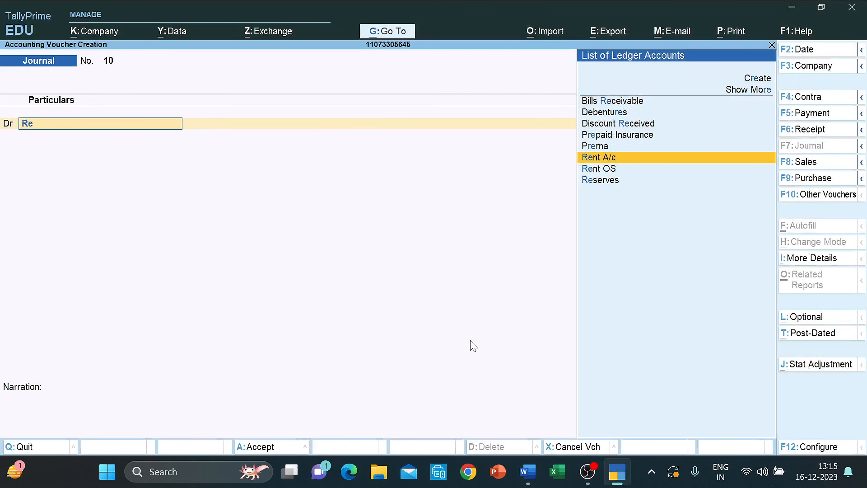
{"action": "key", "text": "Return"}
{"action": "type", "text": "10000"}
{"action": "key", "text": "Return"}
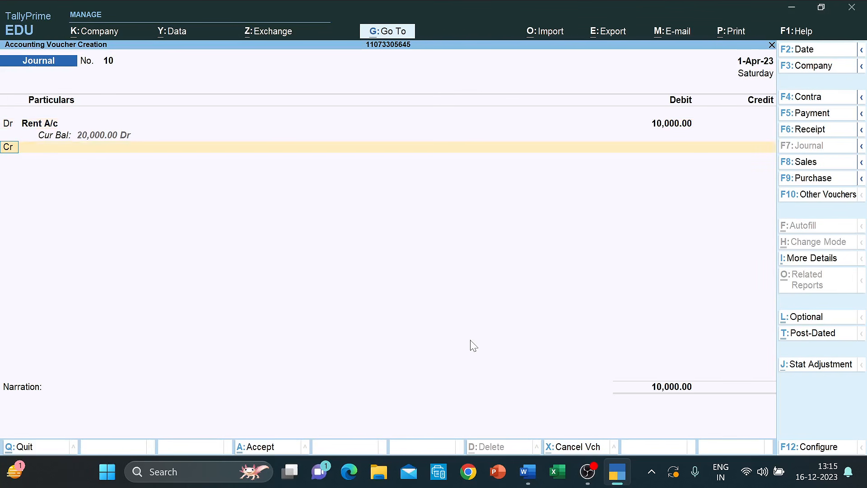
{"action": "type", "text": "Re"}
{"action": "key", "text": "Down"}
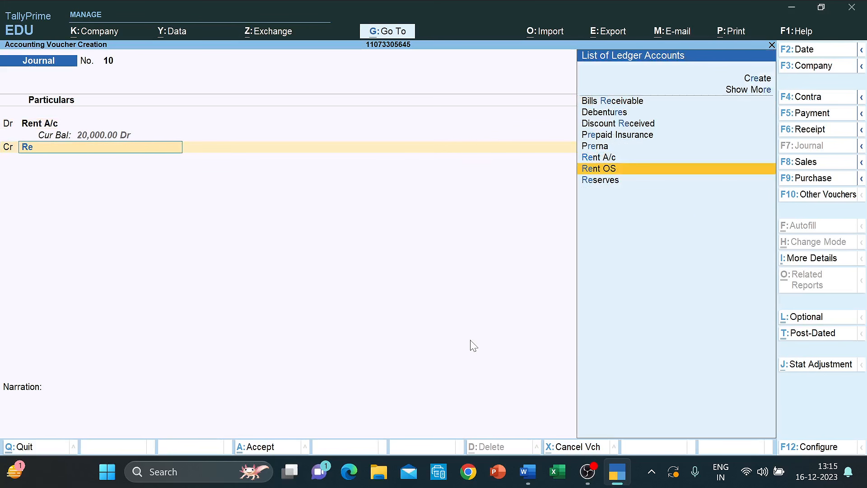
{"action": "key", "text": "Return"}
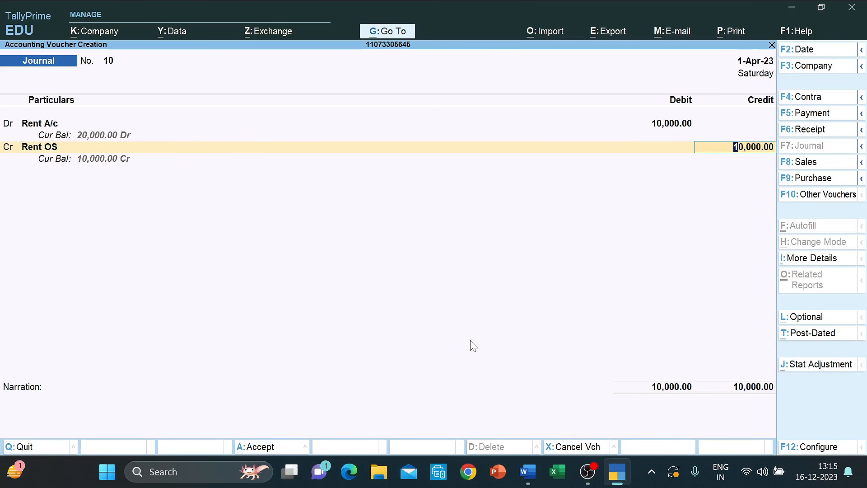
{"action": "key", "text": "ctrl+a"}
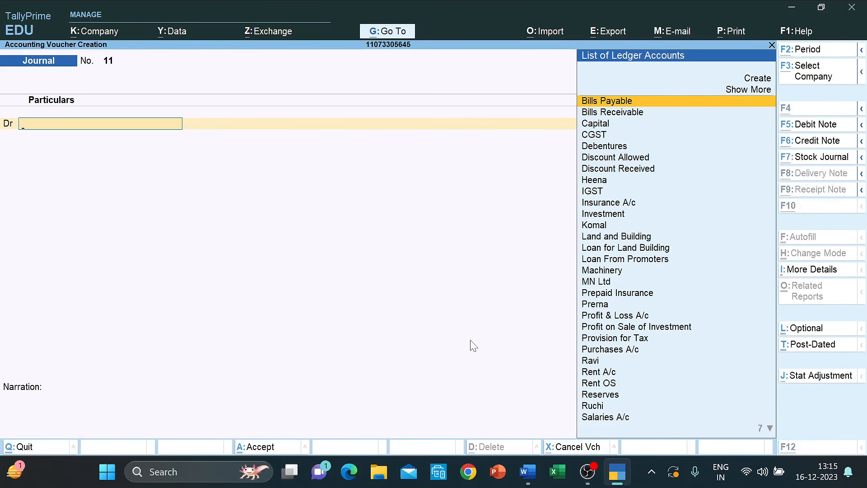
{"action": "key", "text": "alt+Tab"}
{"action": "scroll", "coordinate": [433, 248], "scroll_direction": "down", "scroll_amount": 7}
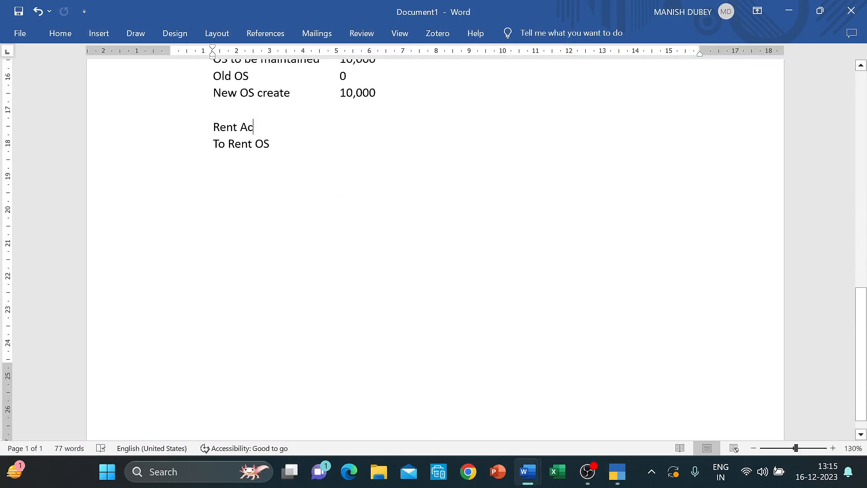
- Check the provision for tax figure in row 12 of the Practice Que 1 question document
{"action": "mouse_move", "coordinate": [528, 470]}
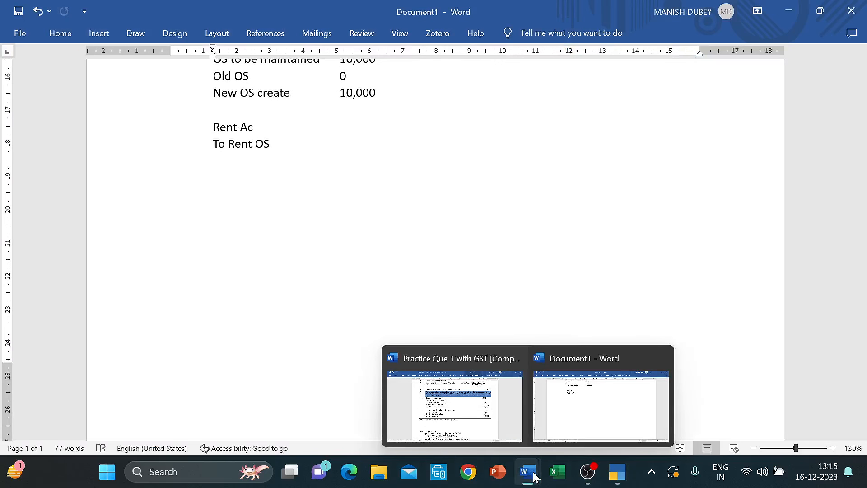
{"action": "left_click", "coordinate": [496, 417]}
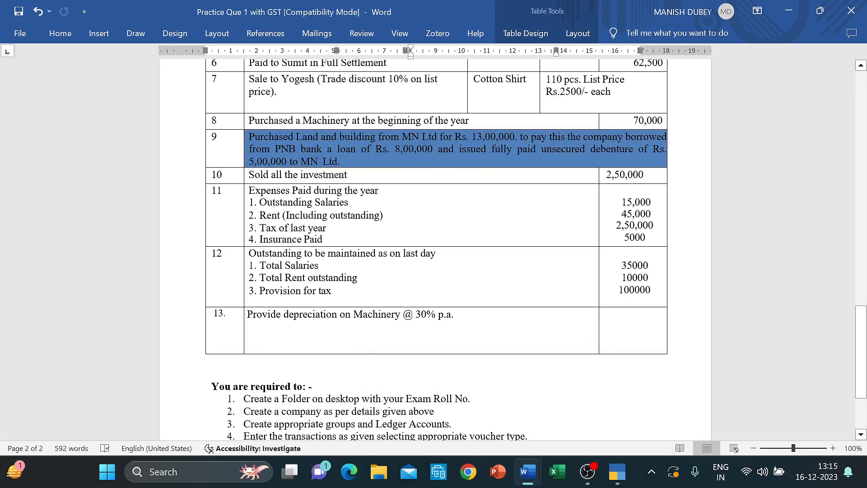
{"action": "left_click", "coordinate": [259, 290]}
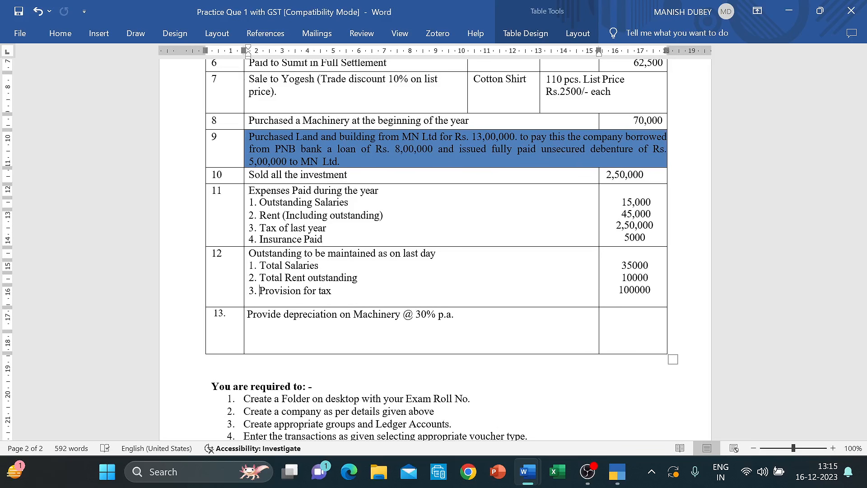
{"action": "key", "text": "alt+Tab"}
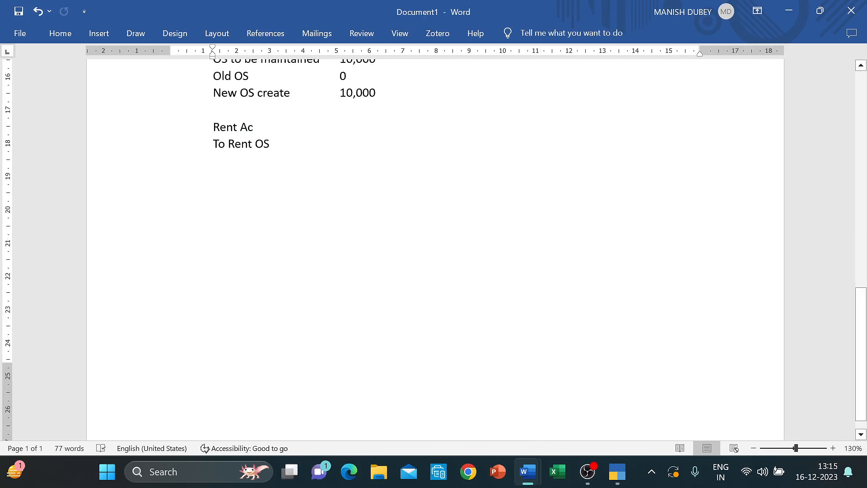
- Add a 'Provision to be maintained' line of 1,00,000 below the rent entry
{"action": "key", "text": "Down"}
{"action": "key", "text": "Return"}
{"action": "key", "text": "Return"}
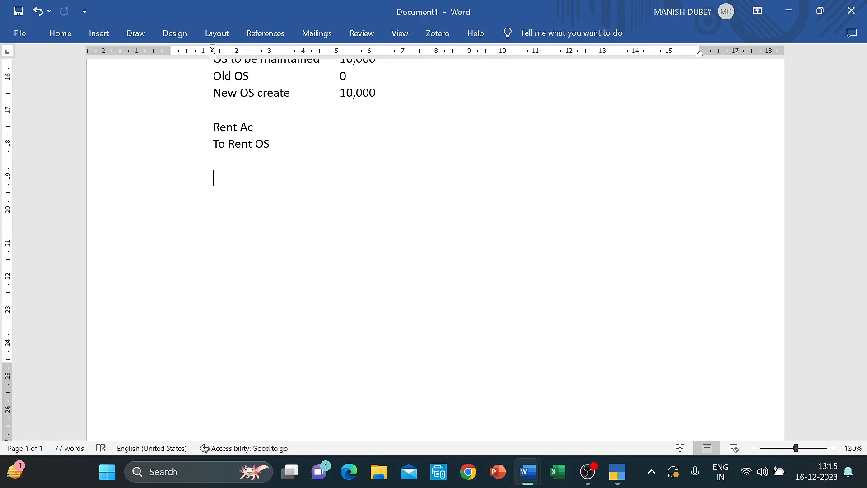
{"action": "type", "text": "Provision to be mainati"}
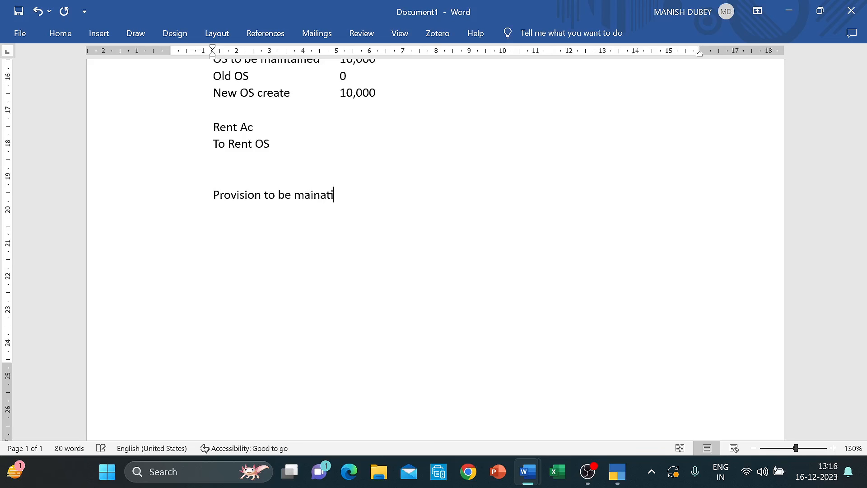
{"action": "type", "text": "na"}
{"action": "key", "text": "BackSpace"}
{"action": "key", "text": "BackSpace"}
{"action": "key", "text": "BackSpace"}
{"action": "type", "text": "ained"}
{"action": "key", "text": "Tab"}
{"action": "type", "text": "1,00"}
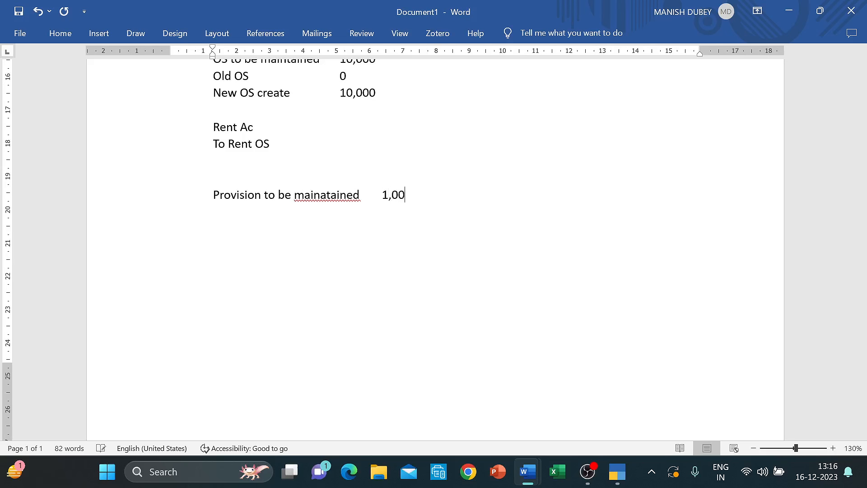
{"action": "type", "text": ",000"}
{"action": "key", "text": "Return"}
- Add 'OLD provision' 50,000 and 'New Provision' 50,000 lines after checking the question figures
{"action": "type", "text": "OLD prov"}
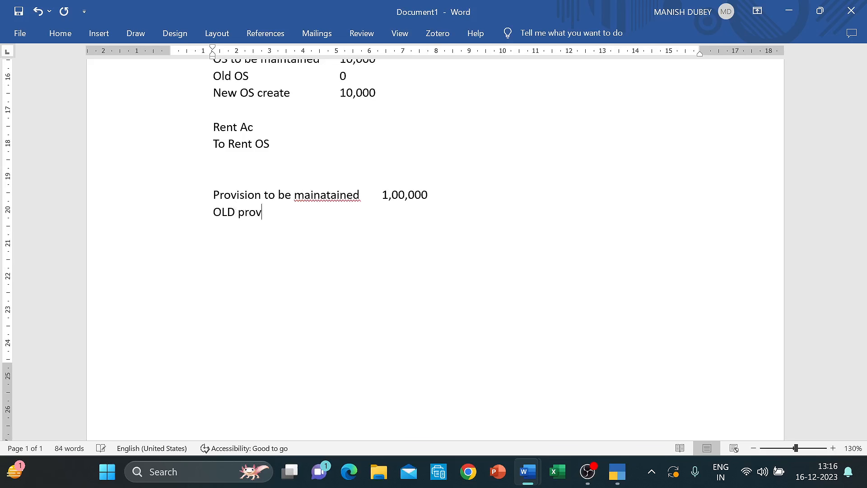
{"action": "type", "text": "ision"}
{"action": "key", "text": "Tab"}
{"action": "key", "text": "Tab"}
{"action": "key", "text": "Tab"}
{"action": "key", "text": "Tab"}
{"action": "key", "text": "alt+Tab"}
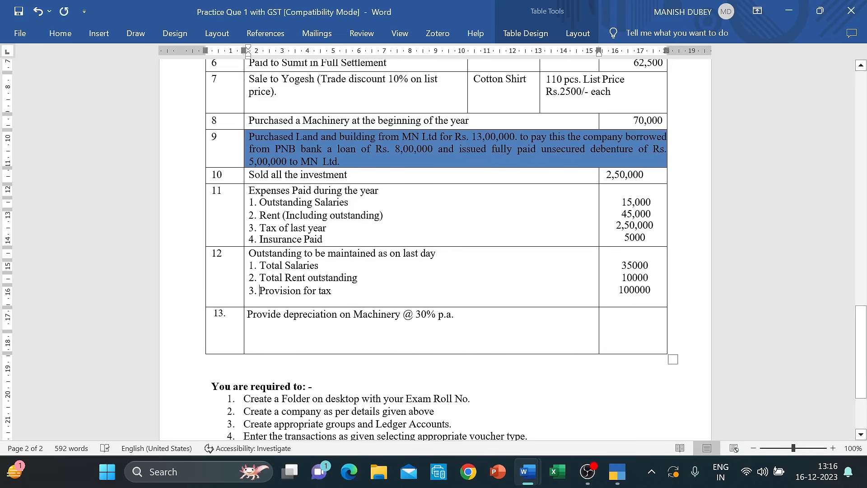
{"action": "scroll", "coordinate": [434, 251], "scroll_direction": "up", "scroll_amount": 14}
{"action": "scroll", "coordinate": [434, 251], "scroll_direction": "down", "scroll_amount": 3}
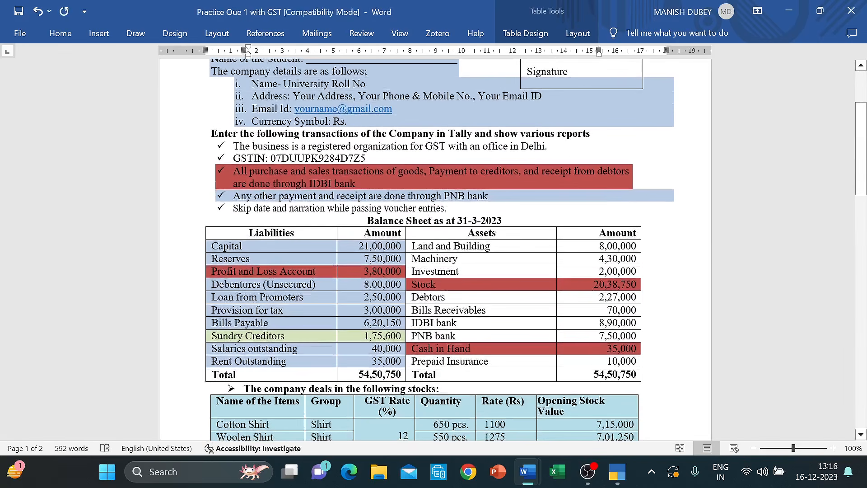
{"action": "scroll", "coordinate": [433, 250], "scroll_direction": "down", "scroll_amount": 20}
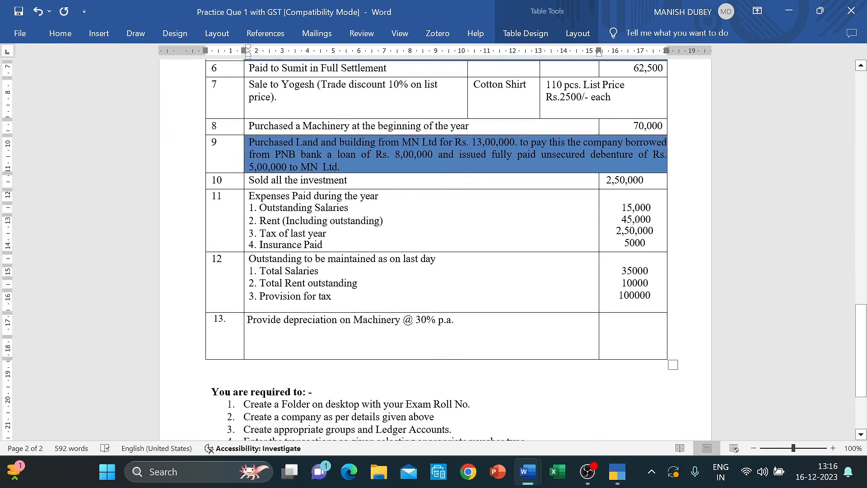
{"action": "key", "text": "alt+Tab"}
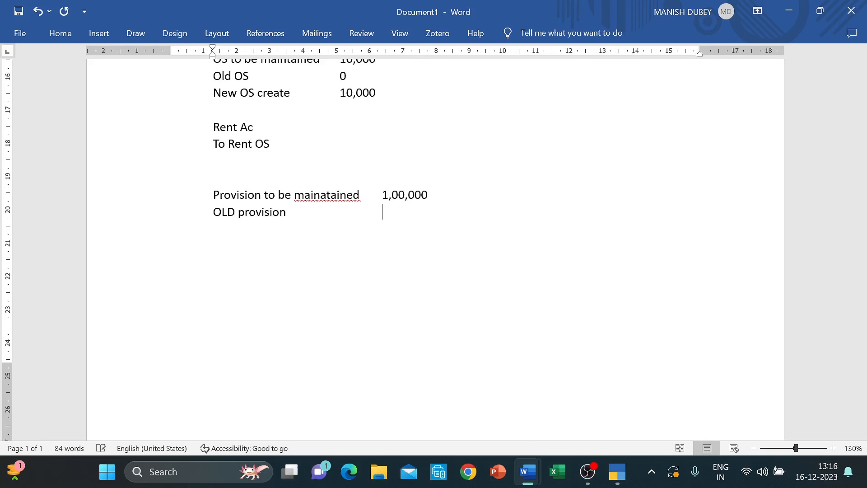
{"action": "type", "text": "50,000"}
{"action": "type", "text": "New P"}
{"action": "type", "text": "rovio"}
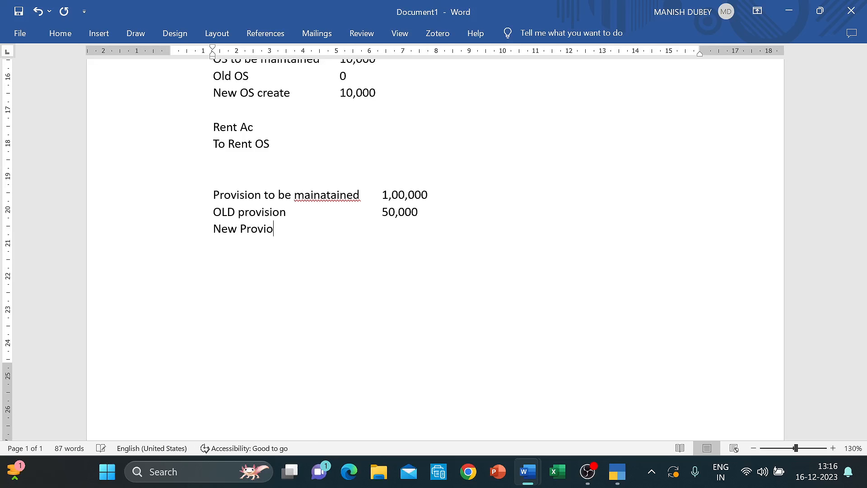
{"action": "type", "text": "n"}
{"action": "key", "text": "BackSpace"}
{"action": "key", "text": "BackSpace"}
{"action": "key", "text": "BackSpace"}
{"action": "type", "text": "sion"}
{"action": "key", "text": "BackSpace"}
{"action": "key", "text": "BackSpace"}
{"action": "type", "text": "n"}
{"action": "key", "text": "Tab"}
{"action": "key", "text": "Tab"}
{"action": "type", "text": "50,000"}
{"action": "key", "text": "Return"}
{"action": "key", "text": "Return"}
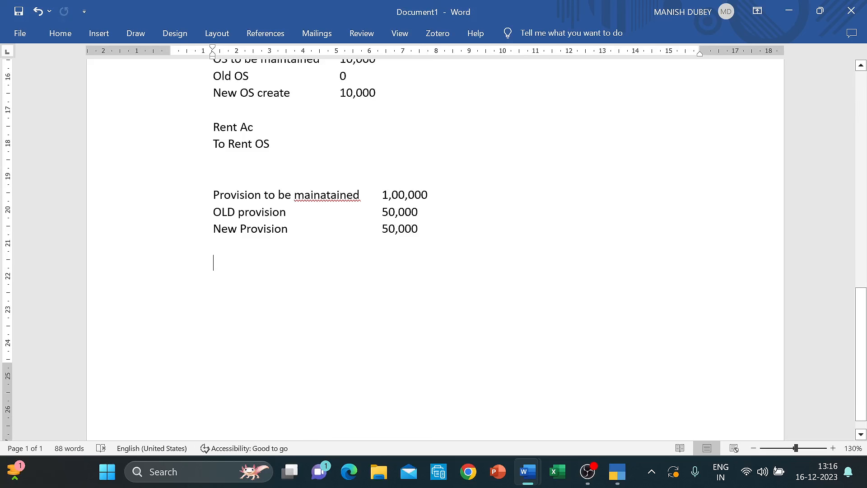
- Write the entry 'P and Loss Ac Dr' with 'To Provision' on the line below
{"action": "type", "text": "P"}
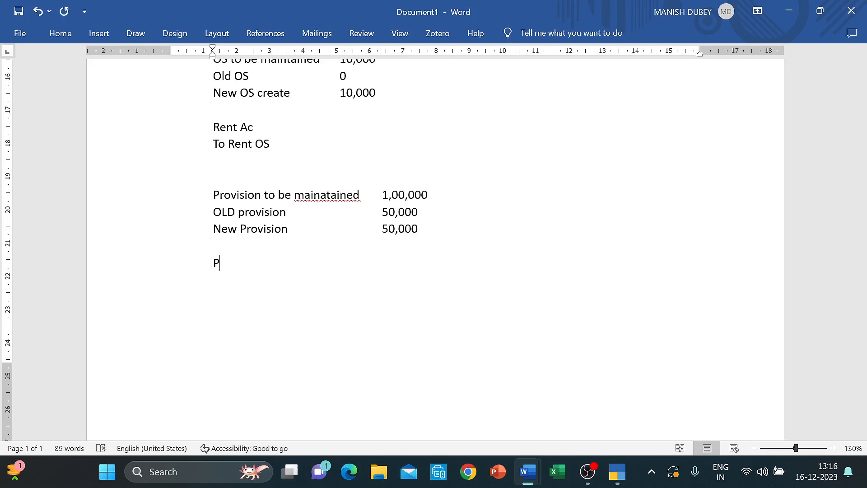
{"action": "type", "text": " and Loss Ac Dr"}
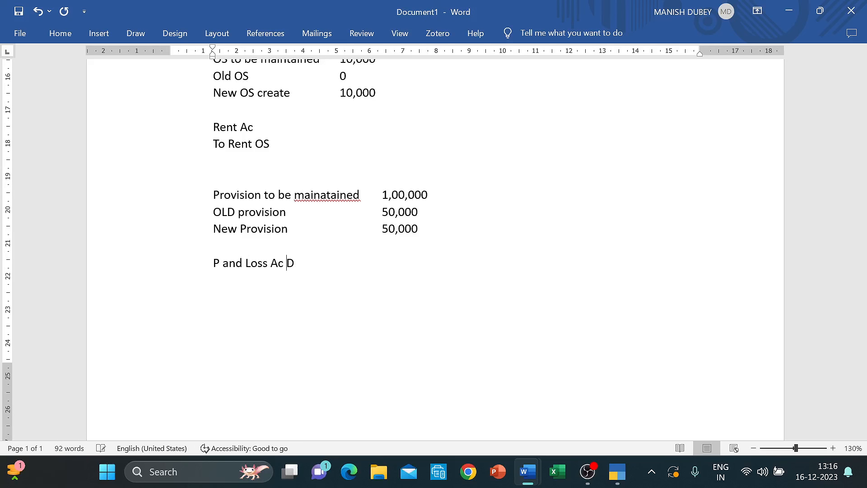
{"action": "key", "text": "Return"}
{"action": "type", "text": "To Provision"}
- In TallyPrime, debit Profit & Loss A/c with 50,000 in Journal 11
{"action": "key", "text": "alt+Tab"}
{"action": "key", "text": "alt+Tab"}
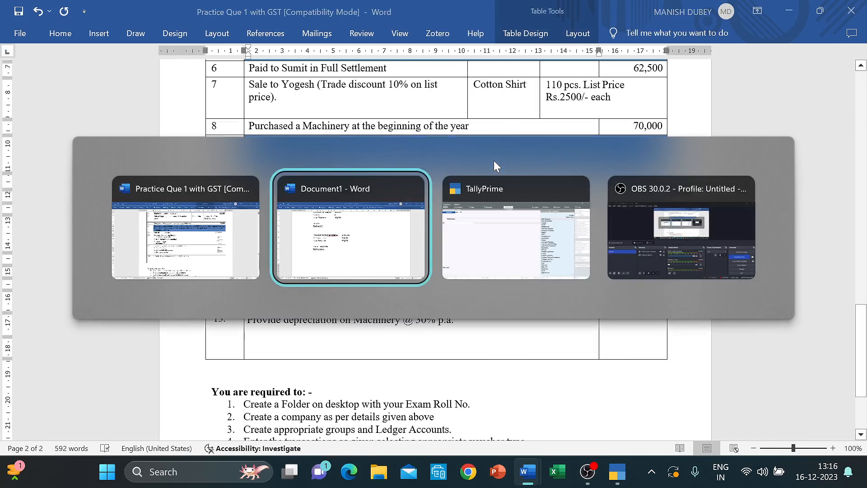
{"action": "key", "text": "alt+Tab"}
{"action": "type", "text": "Pro"}
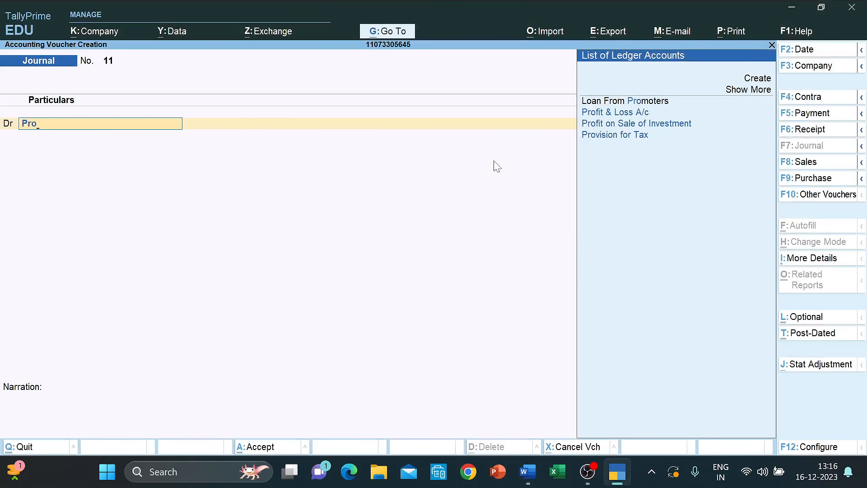
{"action": "key", "text": "Down"}
{"action": "key", "text": "Return"}
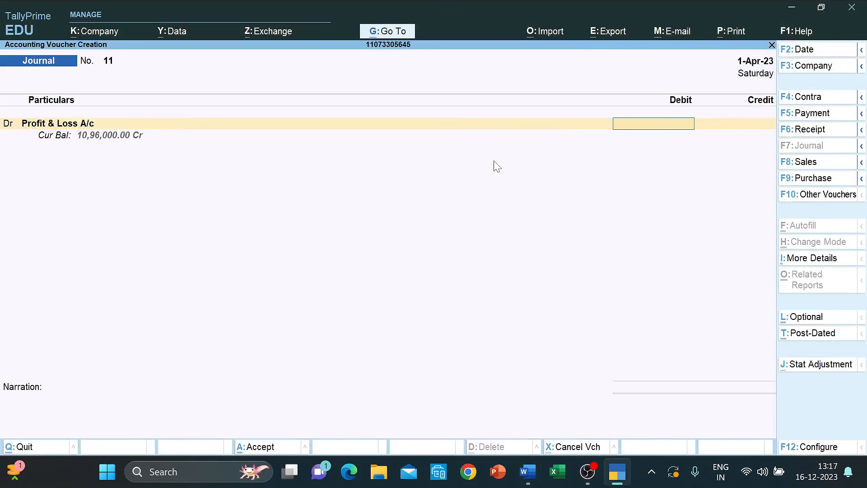
{"action": "type", "text": "50000"}
{"action": "key", "text": "Return"}
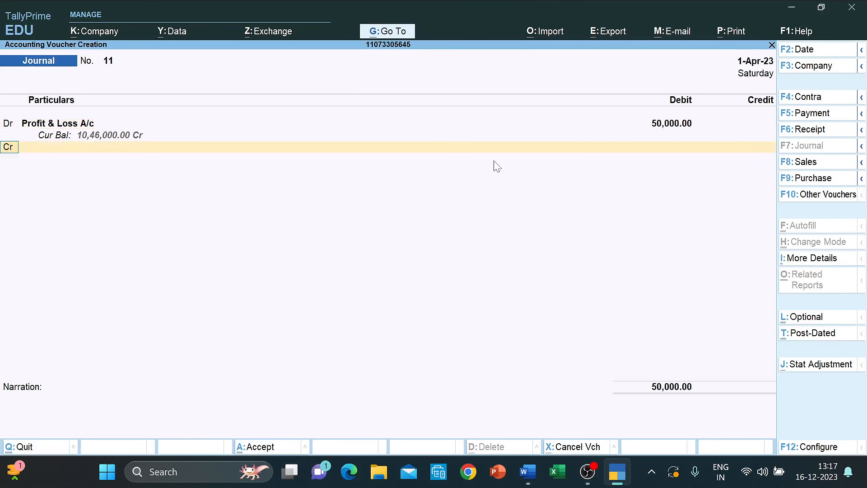
- Credit Provision for Tax, save Journal 11, and return to the question paper
{"action": "type", "text": "T"}
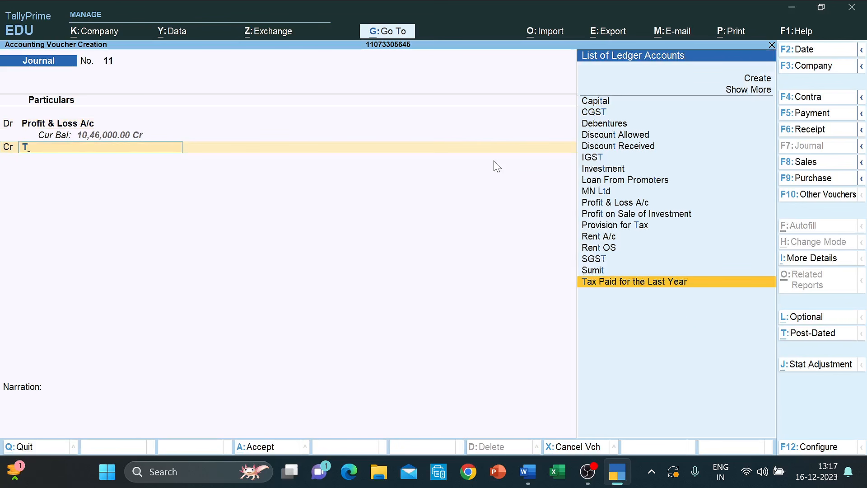
{"action": "key", "text": "BackSpace"}
{"action": "type", "text": "Pro"}
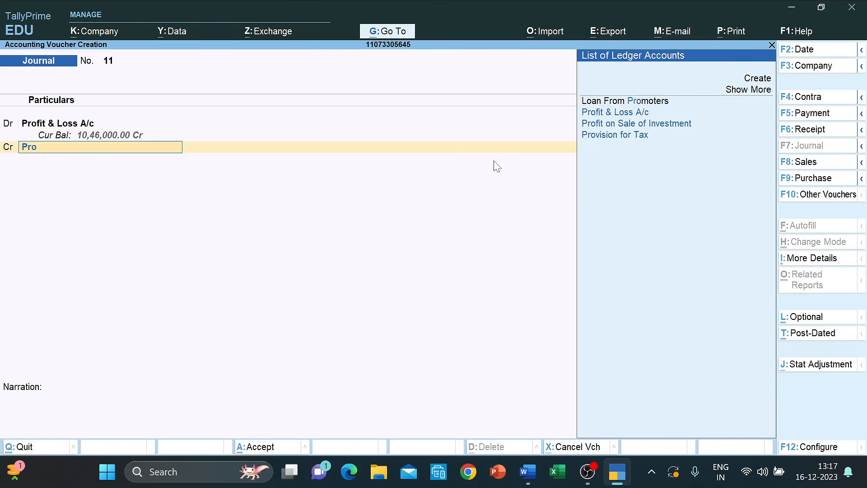
{"action": "key", "text": "Down"}
{"action": "key", "text": "Down"}
{"action": "key", "text": "Down"}
{"action": "key", "text": "Return"}
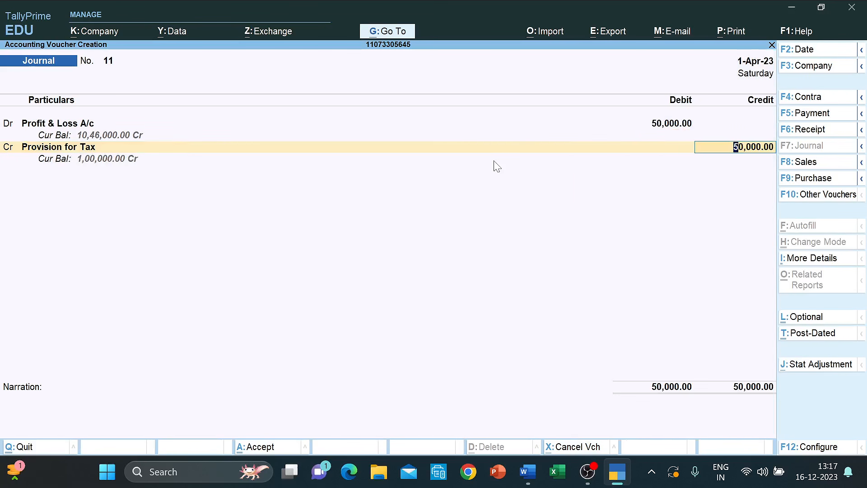
{"action": "key", "text": "Return"}
{"action": "key", "text": "Return"}
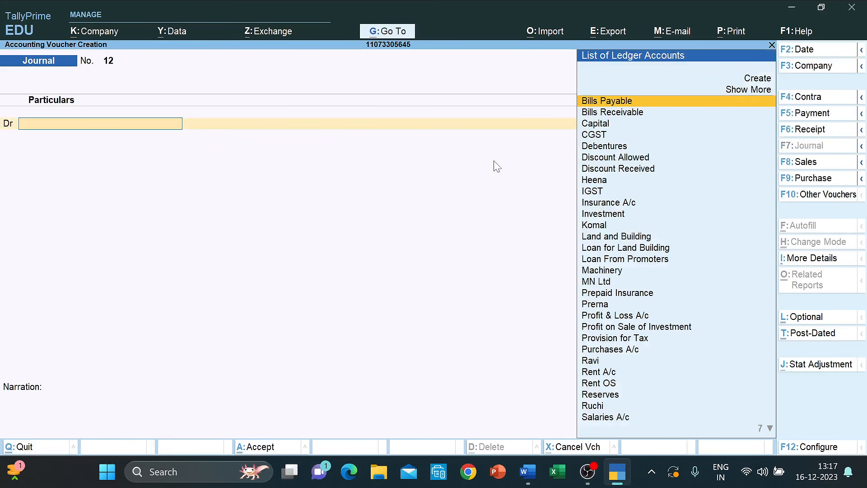
{"action": "key", "text": "alt+Tab"}
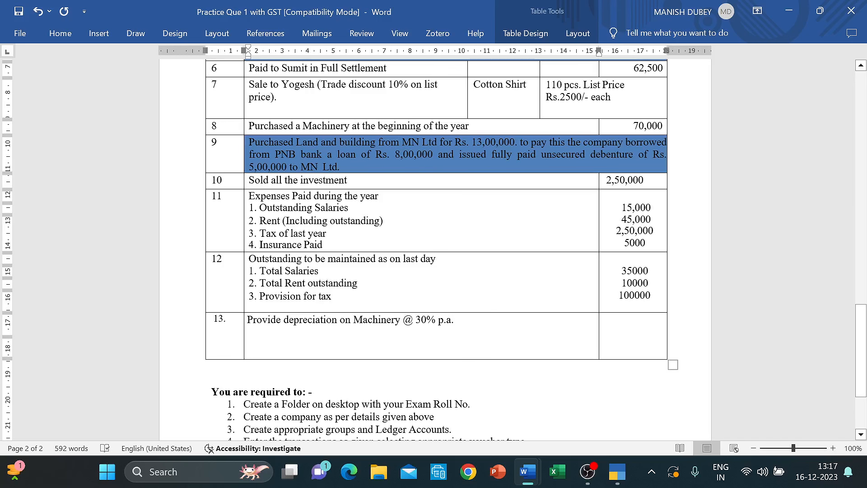
- Create a new 'Depreciation A/c' ledger and use it as the journal's debit account
{"action": "key", "text": "alt+Tab"}
{"action": "key", "text": "Up"}
{"action": "key", "text": "Up"}
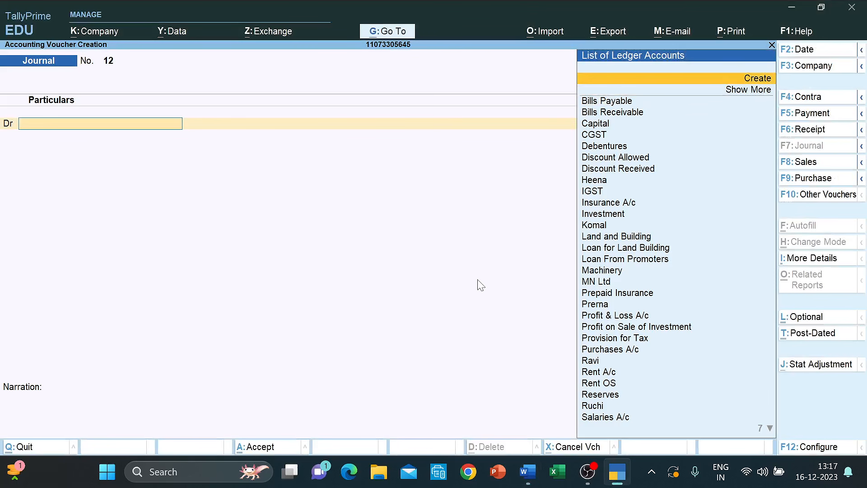
{"action": "key", "text": "Return"}
{"action": "type", "text": "De"}
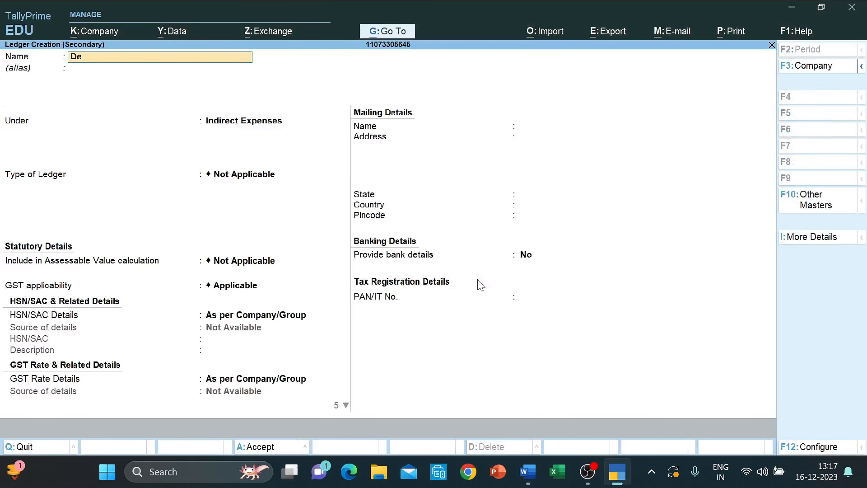
{"action": "type", "text": "preciation A/c"}
{"action": "key", "text": "Return"}
{"action": "key", "text": "Return"}
{"action": "key", "text": "ctrl+a"}
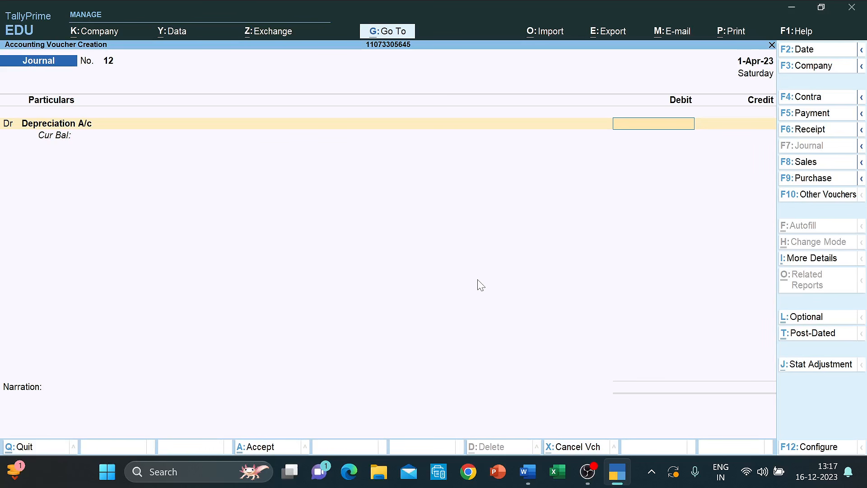
- Check the depreciation figure at row 13 of the question paper in Word
{"action": "key", "text": "alt+Tab"}
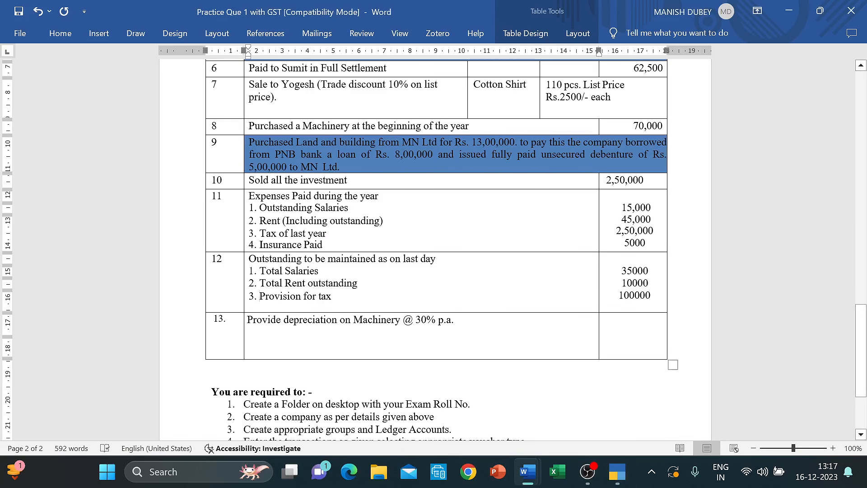
{"action": "left_click", "coordinate": [430, 321]}
{"action": "scroll", "coordinate": [429, 321], "scroll_direction": "up", "scroll_amount": 20}
{"action": "scroll", "coordinate": [429, 321], "scroll_direction": "down", "scroll_amount": 3}
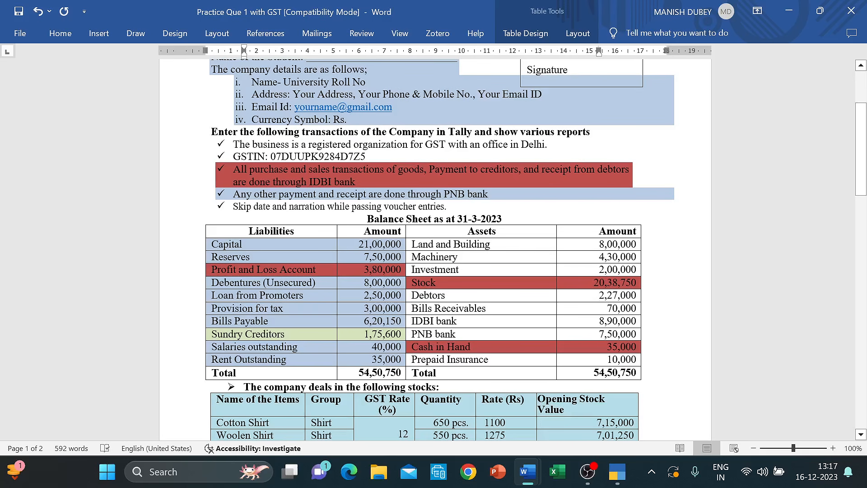
{"action": "scroll", "coordinate": [433, 248], "scroll_direction": "down", "scroll_amount": 15}
{"action": "scroll", "coordinate": [598, 215], "scroll_direction": "down", "scroll_amount": 15}
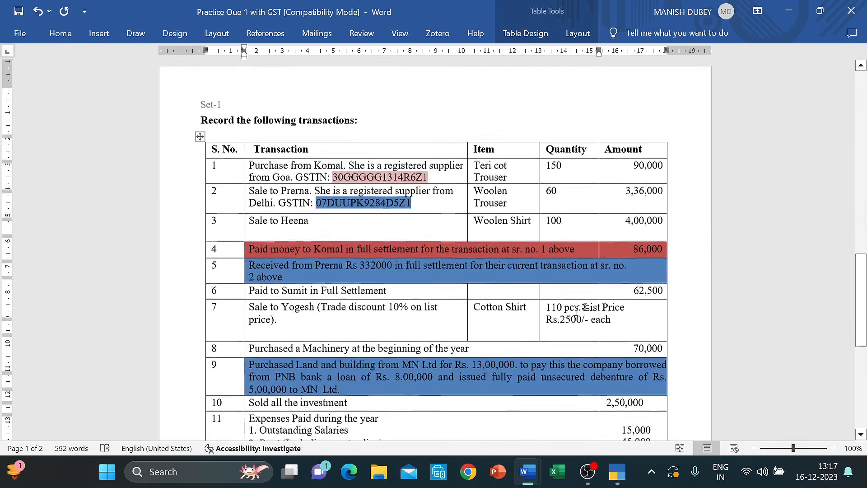
{"action": "scroll", "coordinate": [597, 215], "scroll_direction": "up", "scroll_amount": 3}
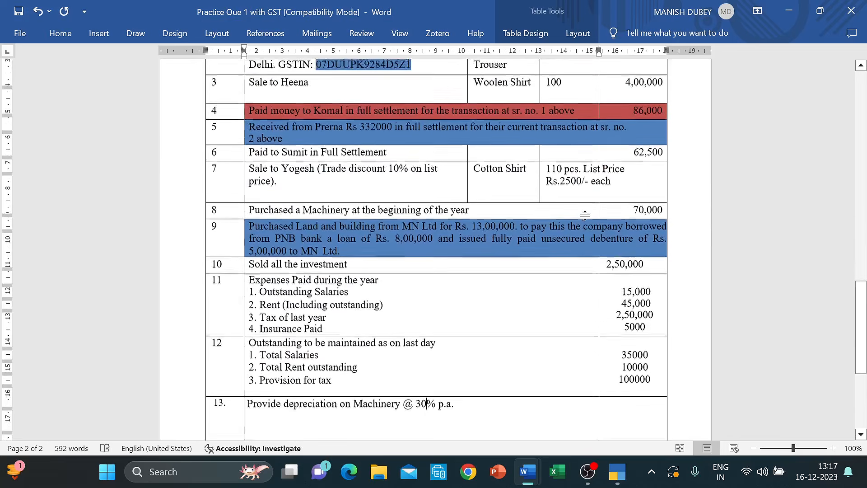
{"action": "scroll", "coordinate": [435, 248], "scroll_direction": "up", "scroll_amount": 15}
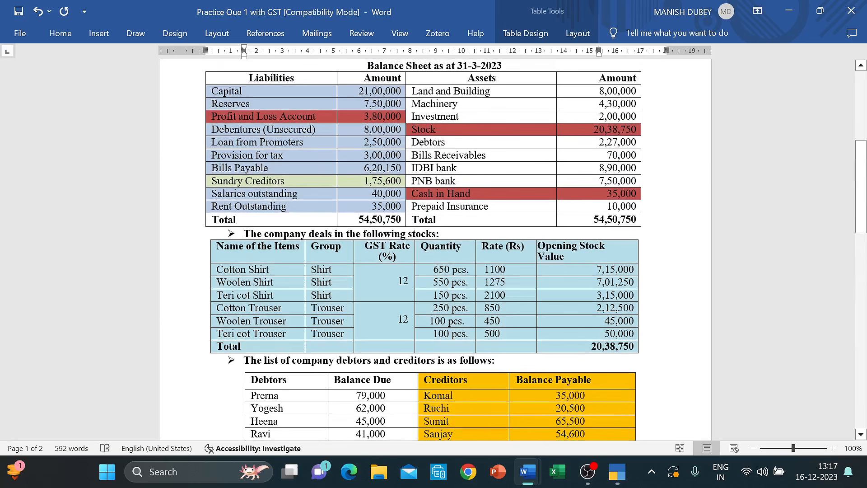
{"action": "scroll", "coordinate": [633, 222], "scroll_direction": "down", "scroll_amount": 15}
{"action": "scroll", "coordinate": [633, 223], "scroll_direction": "up", "scroll_amount": 2}
- Enter 1,50,000 debit, credit Machinery, save Journal 12, and return to the question paper
{"action": "key", "text": "alt+Tab"}
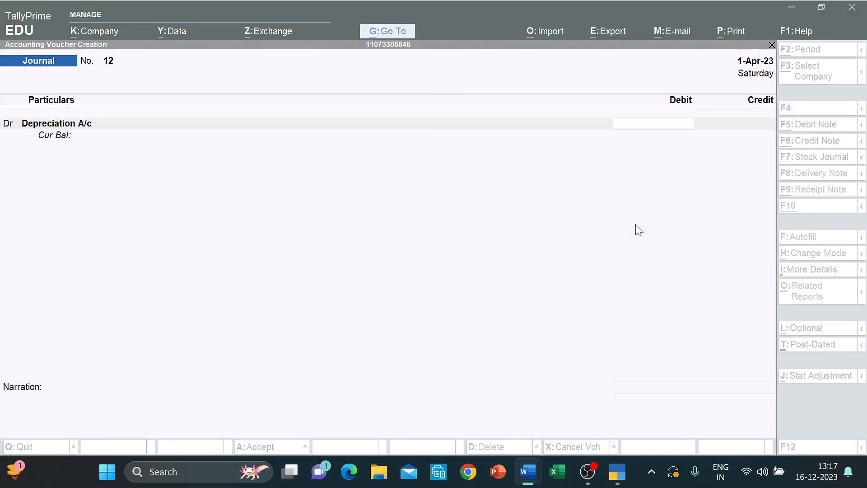
{"action": "type", "text": "15"}
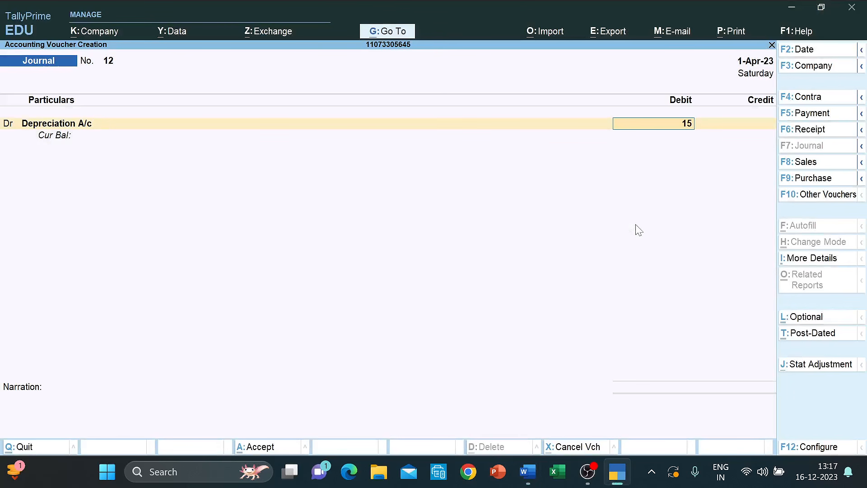
{"action": "type", "text": "0000"}
{"action": "key", "text": "Return"}
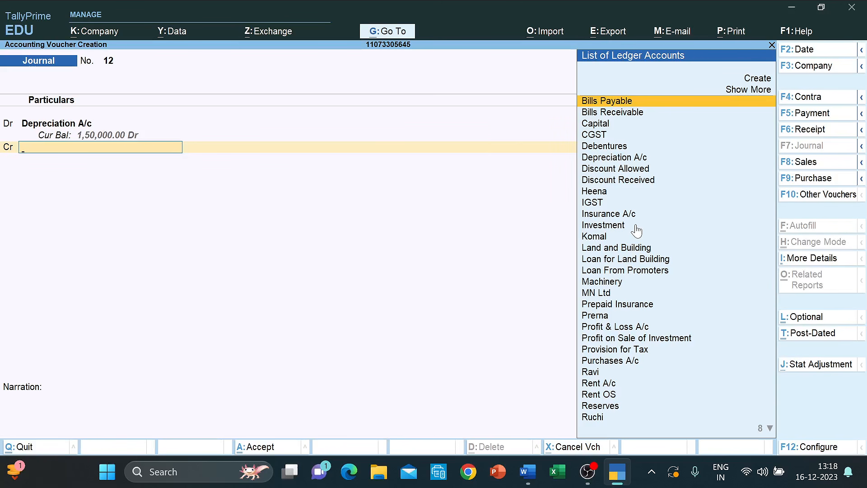
{"action": "type", "text": "Mach"}
{"action": "key", "text": "Return"}
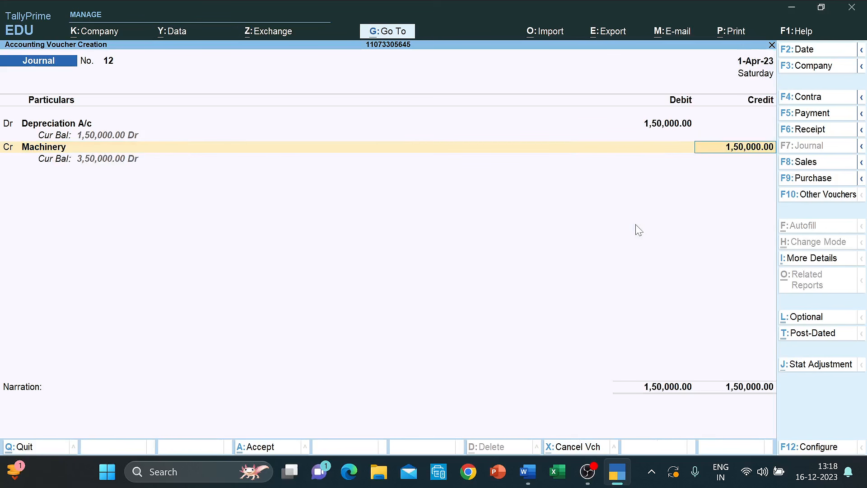
{"action": "key", "text": "ctrl+a"}
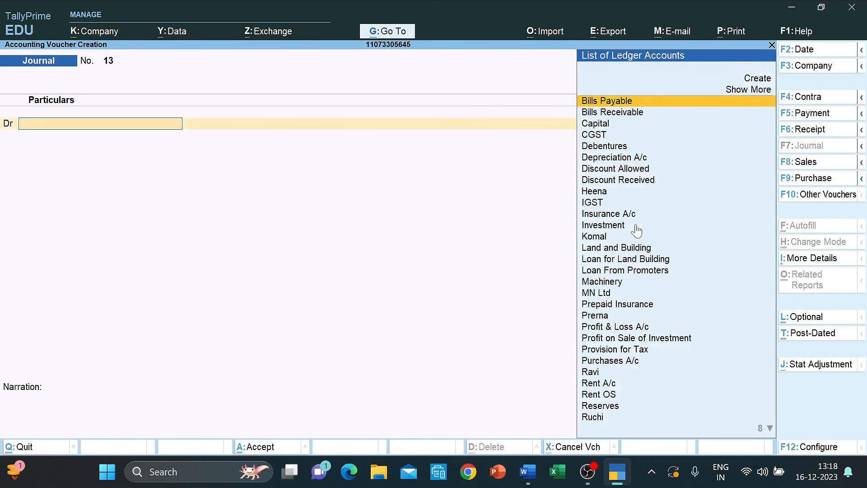
{"action": "key", "text": "alt+Tab"}
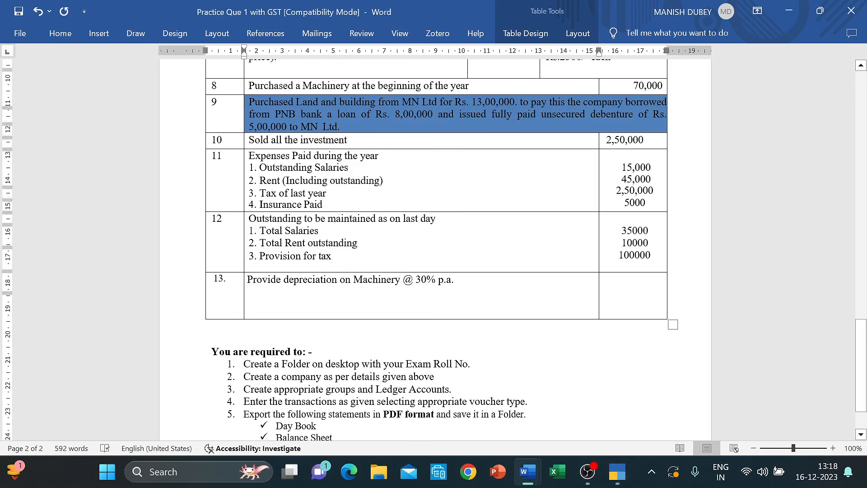
- Scroll to the 'You are required to' list in Word, then return to TallyPrime
{"action": "scroll", "coordinate": [636, 231], "scroll_direction": "down", "scroll_amount": 3}
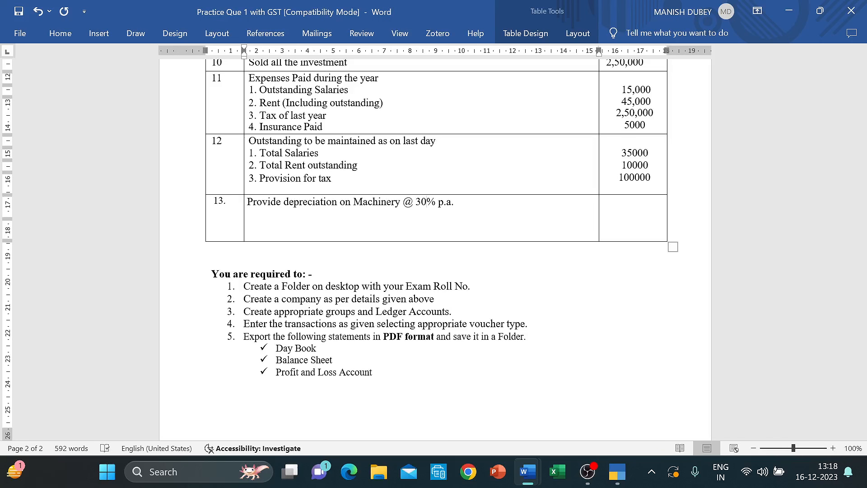
{"action": "key", "text": "alt+Tab"}
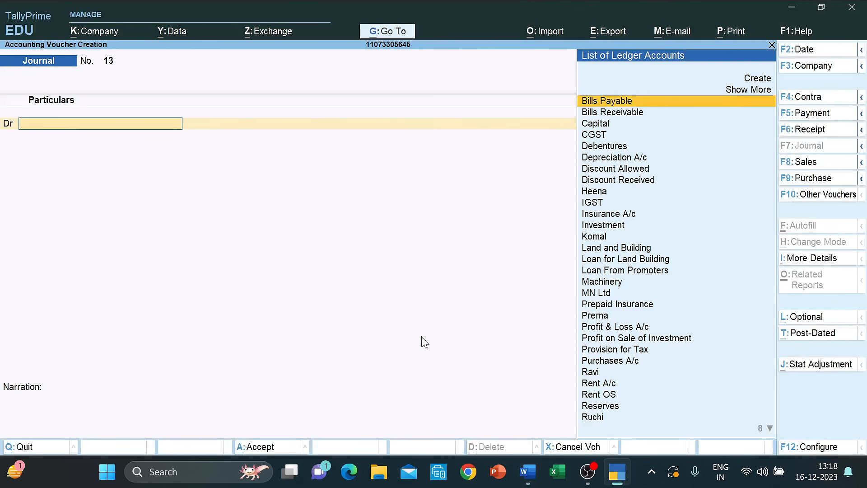
- Close the voucher screen and open the GSTR-3B report from the GST reports list
{"action": "key", "text": "Escape"}
{"action": "key", "text": "Down"}
{"action": "key", "text": "Down"}
{"action": "key", "text": "Down"}
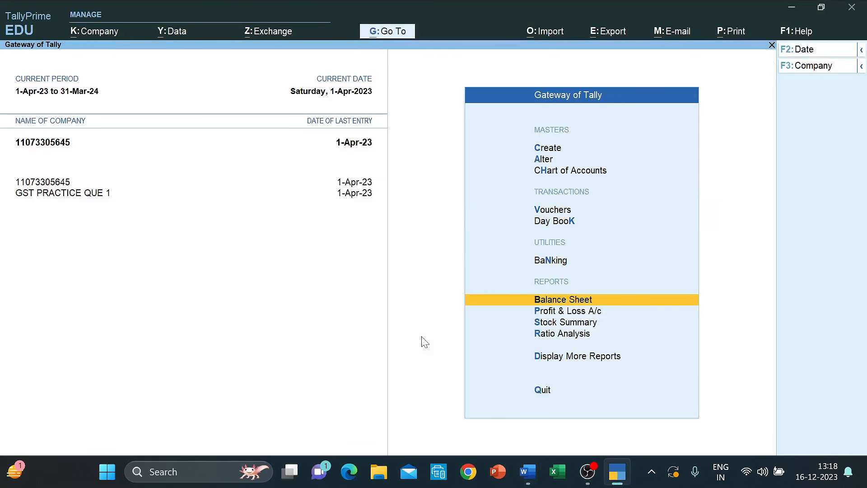
{"action": "key", "text": "Down"}
{"action": "key", "text": "Down"}
{"action": "key", "text": "Down"}
{"action": "key", "text": "Down"}
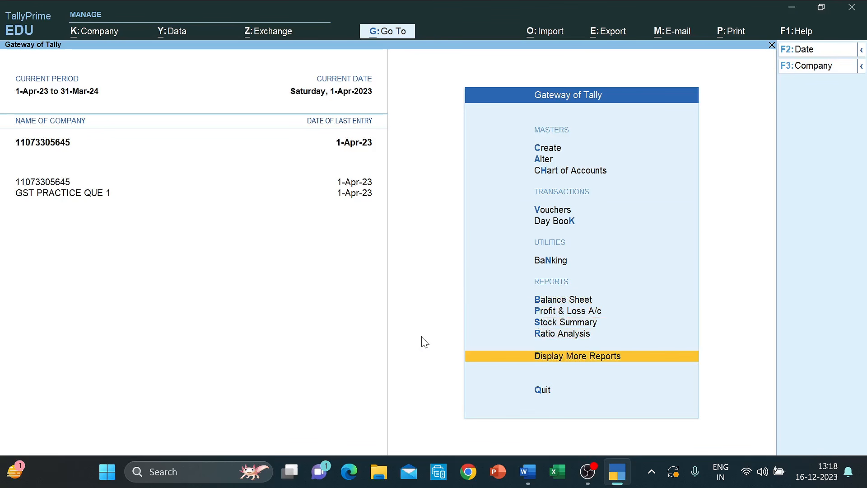
{"action": "key", "text": "Up"}
{"action": "key", "text": "Up"}
{"action": "key", "text": "Up"}
{"action": "key", "text": "Down"}
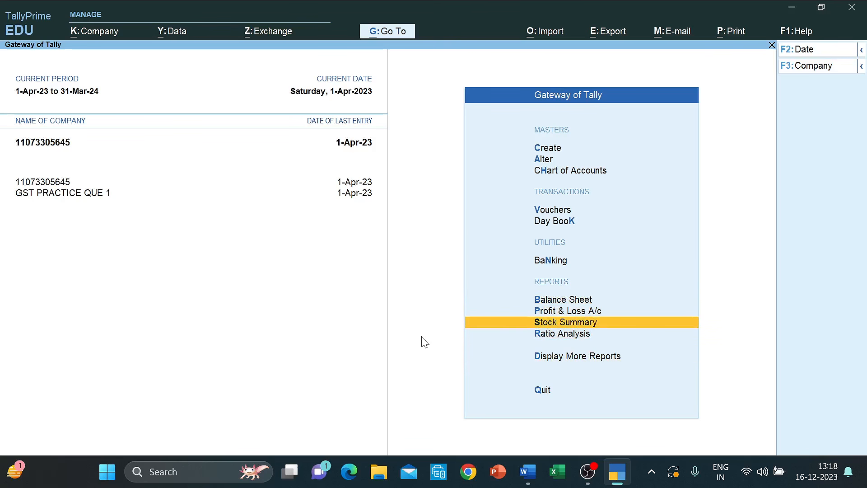
{"action": "key", "text": "Down"}
{"action": "key", "text": "Down"}
{"action": "key", "text": "Return"}
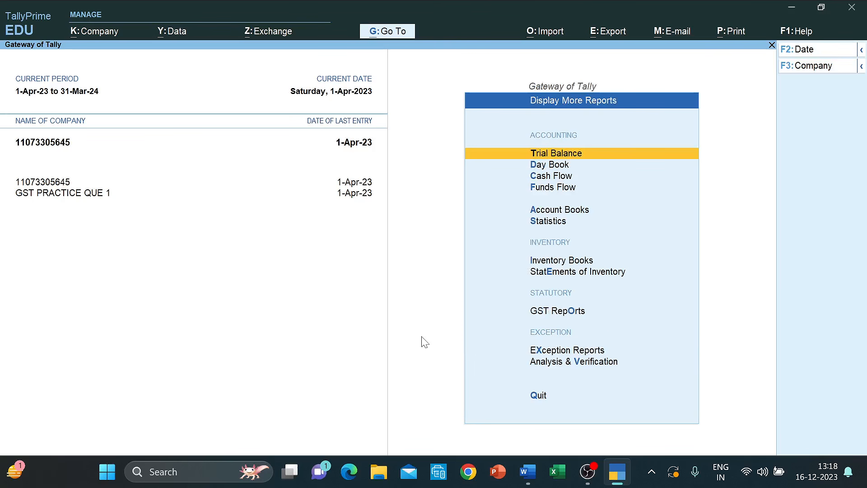
{"action": "key", "text": "Down"}
{"action": "key", "text": "Down"}
{"action": "key", "text": "Down"}
{"action": "key", "text": "Down"}
{"action": "key", "text": "Down"}
{"action": "key", "text": "Down"}
{"action": "key", "text": "Down"}
{"action": "key", "text": "Down"}
{"action": "key", "text": "Return"}
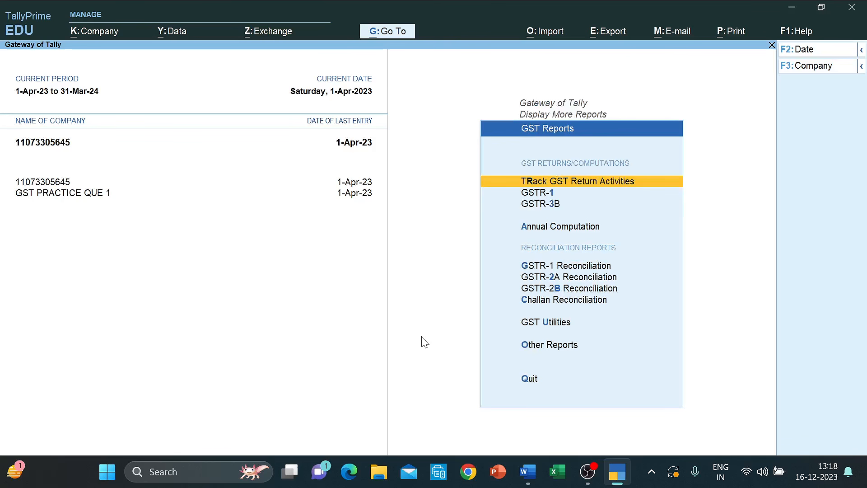
{"action": "key", "text": "Down"}
{"action": "key", "text": "Down"}
{"action": "key", "text": "Return"}
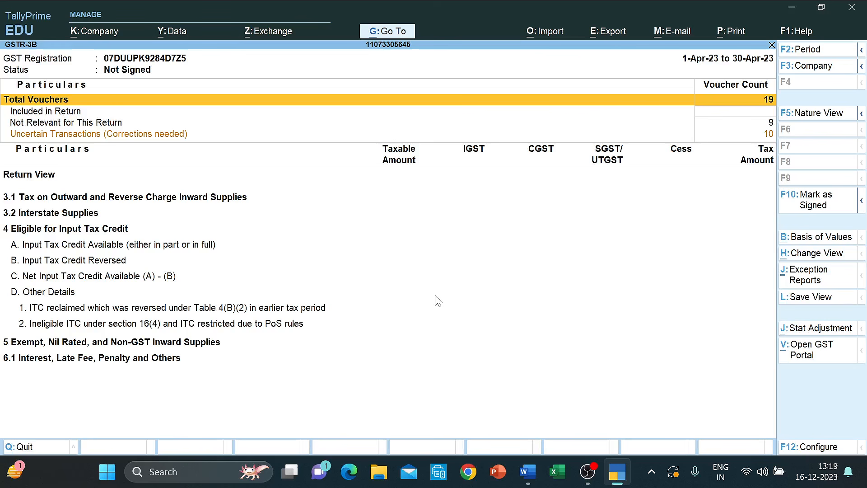
- Close GSTR-3B and back out to the Gateway of Tally menu
{"action": "key", "text": "Escape"}
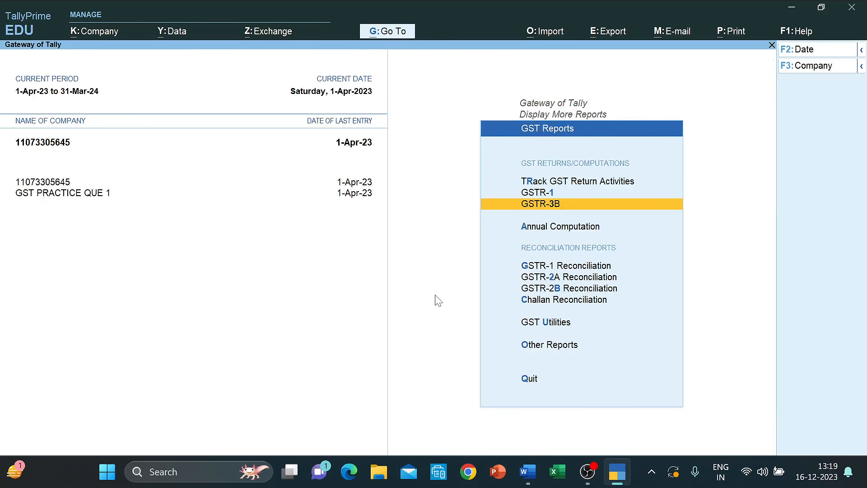
{"action": "key", "text": "Escape"}
{"action": "key", "text": "Up"}
- Open the Balance Sheet in detailed view and choose to export the current report
{"action": "key", "text": "Escape"}
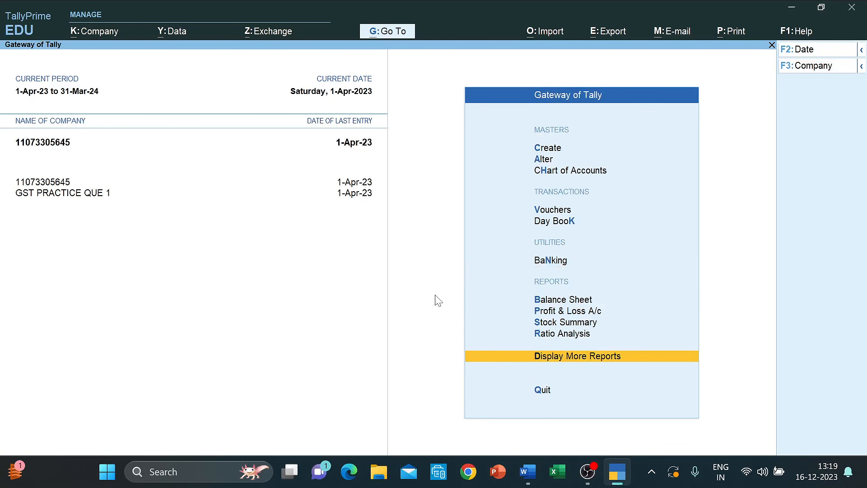
{"action": "key", "text": "Up"}
{"action": "key", "text": "Up"}
{"action": "key", "text": "Up"}
{"action": "key", "text": "Up"}
{"action": "key", "text": "Return"}
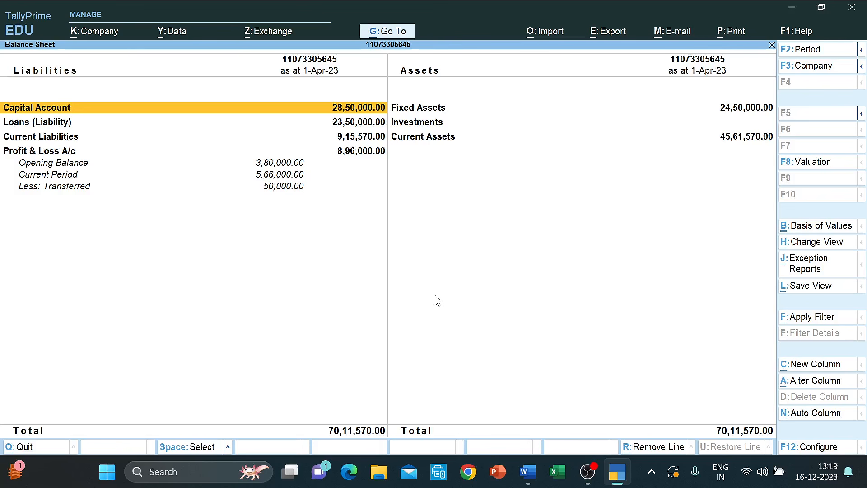
{"action": "key", "text": "alt+F5"}
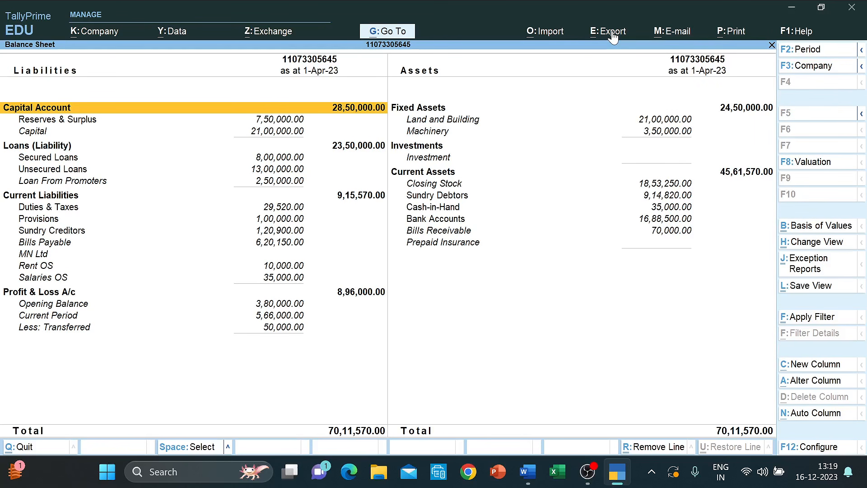
{"action": "left_click", "coordinate": [613, 38]}
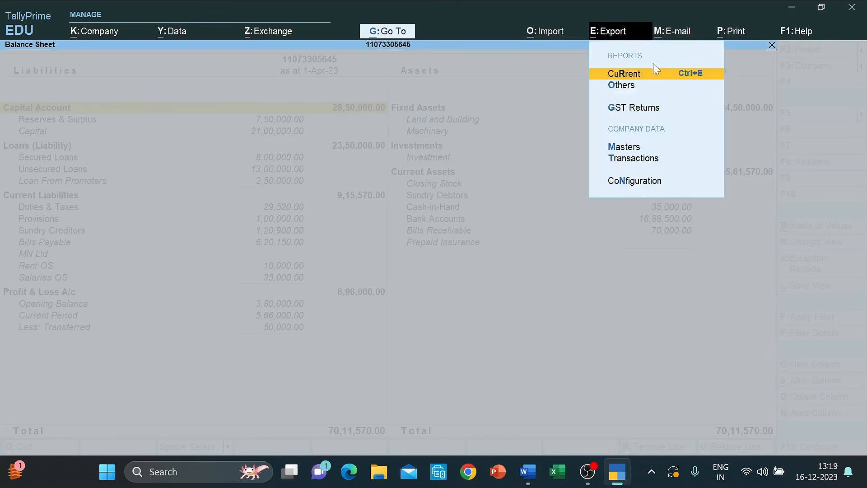
{"action": "left_click", "coordinate": [677, 77]}
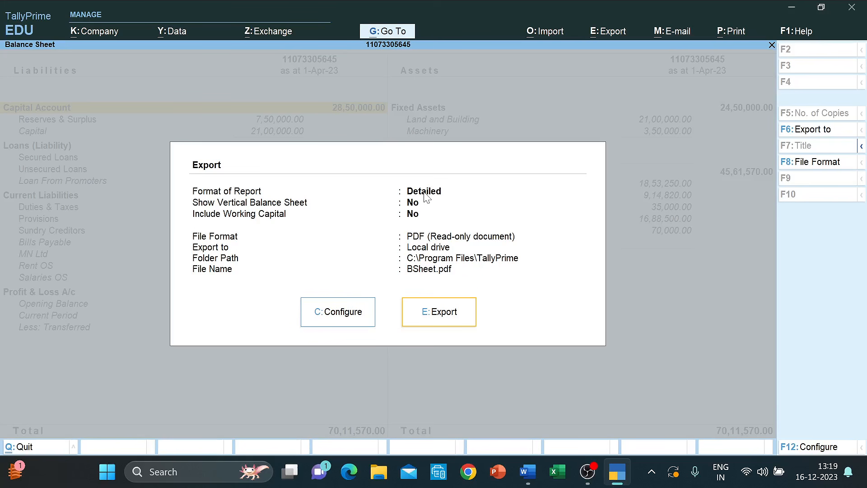
- Configure the export as Detailed format in PDF and export it as BSheet.pdf
{"action": "left_click", "coordinate": [346, 314]}
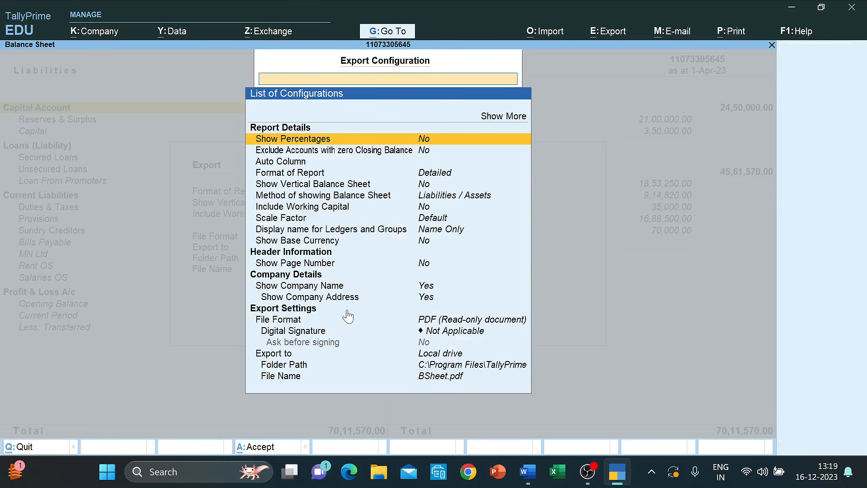
{"action": "key", "text": "Down"}
{"action": "key", "text": "Down"}
{"action": "key", "text": "Down"}
{"action": "key", "text": "Return"}
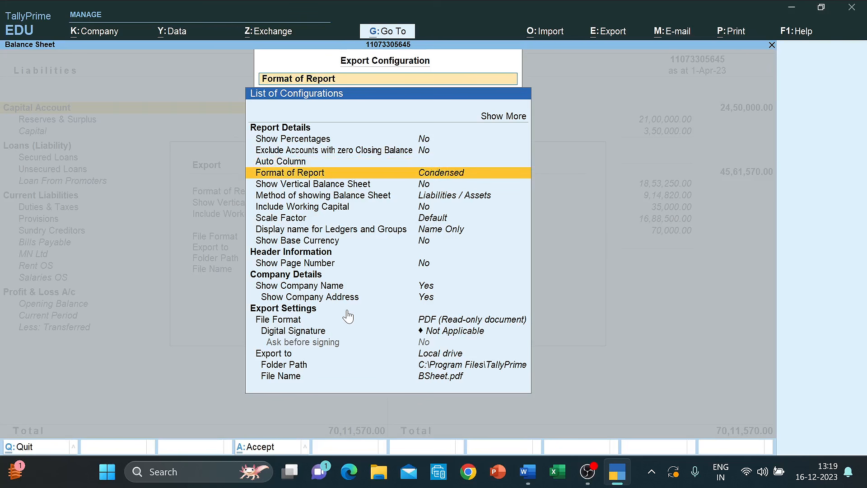
{"action": "key", "text": "Return"}
{"action": "key", "text": "Return"}
{"action": "key", "text": "Return"}
{"action": "key", "text": "Down"}
{"action": "key", "text": "Down"}
{"action": "key", "text": "Down"}
{"action": "key", "text": "Down"}
{"action": "key", "text": "Down"}
{"action": "key", "text": "Down"}
{"action": "key", "text": "Down"}
{"action": "key", "text": "Down"}
{"action": "key", "text": "Down"}
{"action": "key", "text": "Down"}
{"action": "key", "text": "Down"}
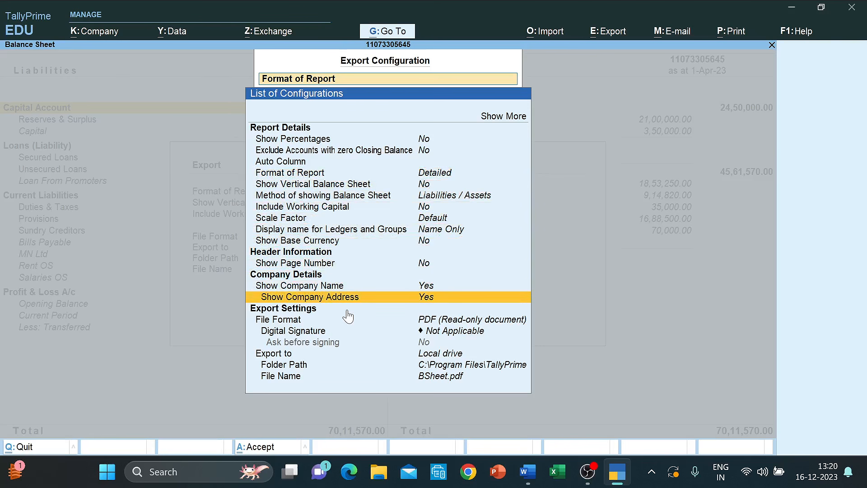
{"action": "key", "text": "Down"}
{"action": "key", "text": "Return"}
{"action": "key", "text": "Down"}
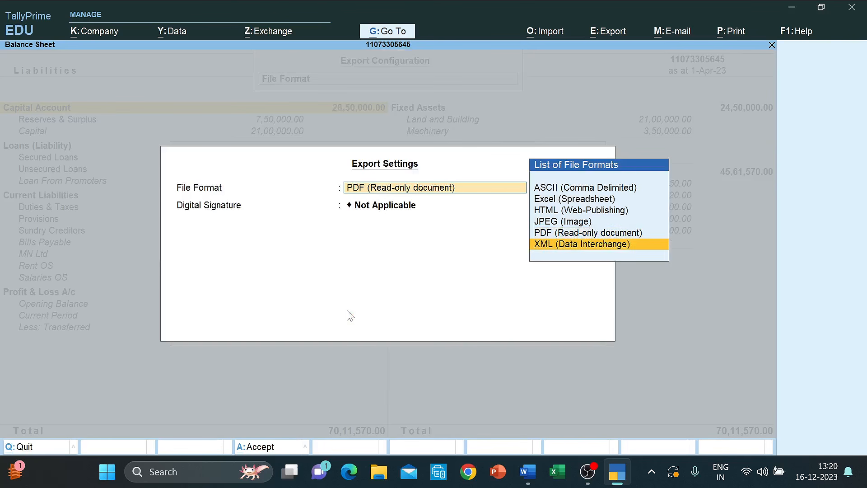
{"action": "key", "text": "Up"}
{"action": "key", "text": "Up"}
{"action": "key", "text": "Up"}
{"action": "key", "text": "Up"}
{"action": "key", "text": "Down"}
{"action": "key", "text": "Down"}
{"action": "key", "text": "Down"}
{"action": "key", "text": "Return"}
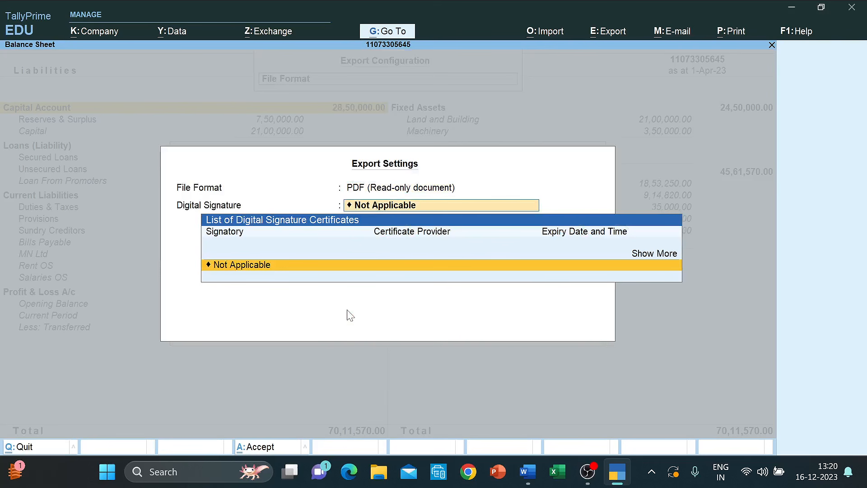
{"action": "key", "text": "Return"}
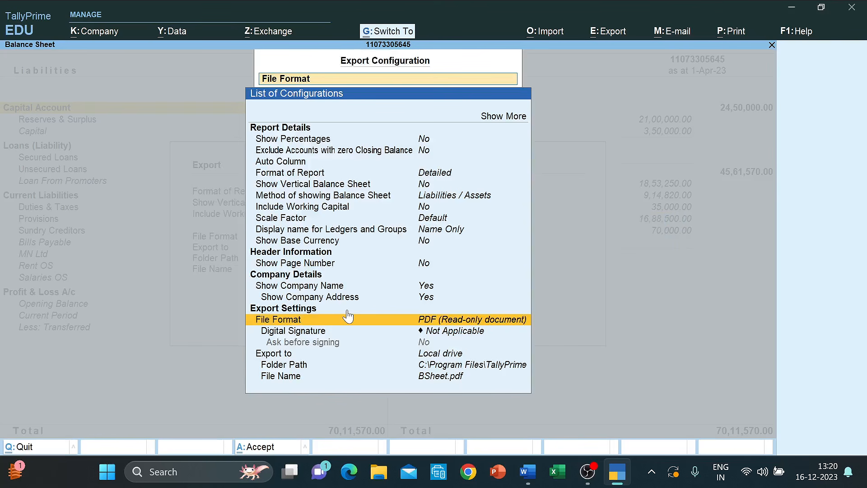
{"action": "key", "text": "ctrl+a"}
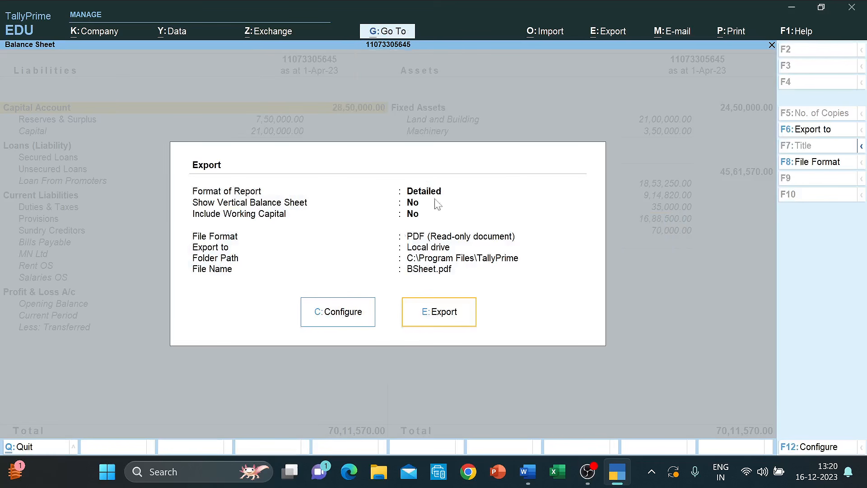
{"action": "left_click", "coordinate": [455, 312]}
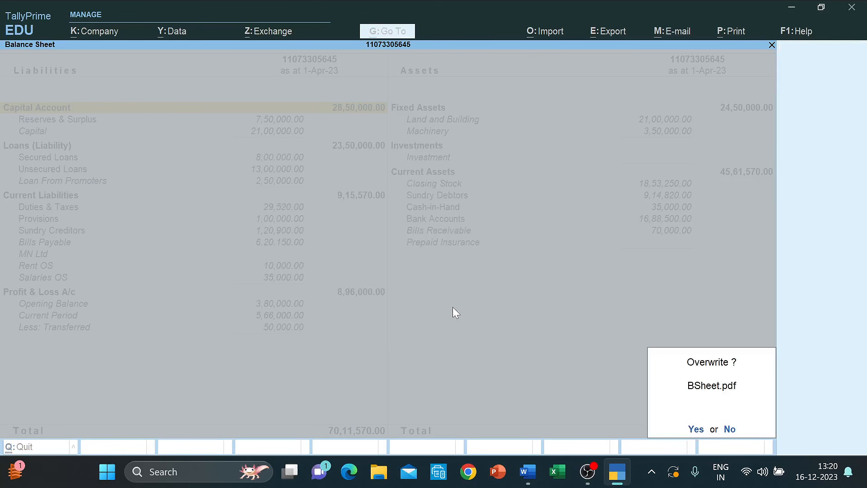
- Overwrite the existing BSheet.pdf, then compare it with PandL.pdf in maximized Edge
{"action": "left_click", "coordinate": [688, 436]}
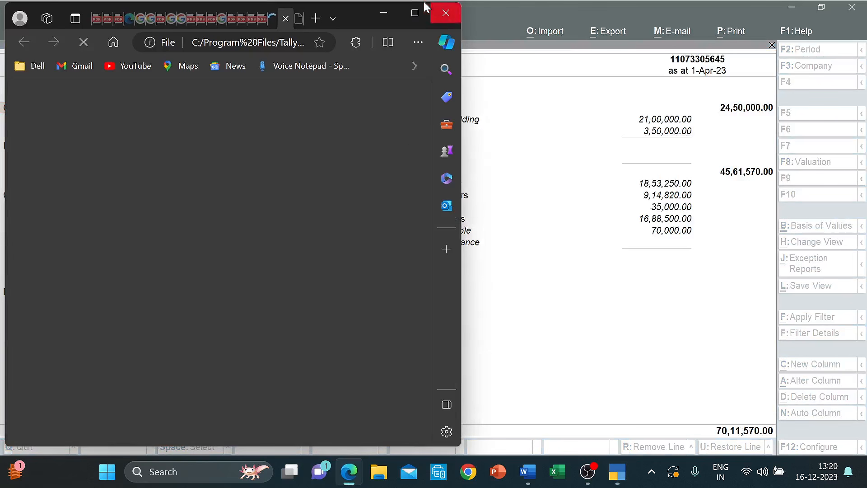
{"action": "left_click", "coordinate": [412, 16]}
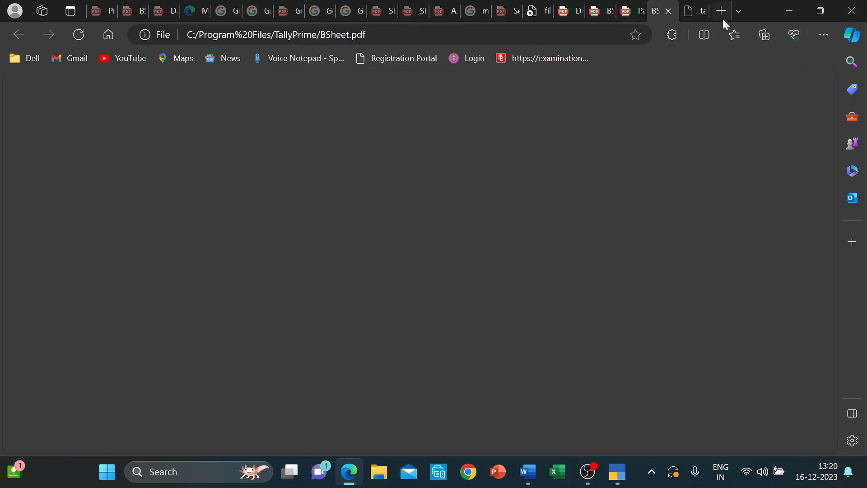
{"action": "left_click", "coordinate": [632, 11]}
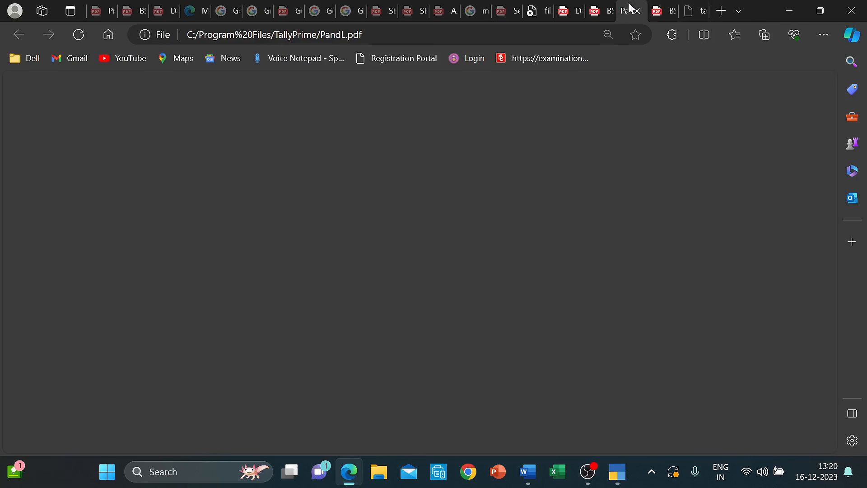
{"action": "left_click", "coordinate": [591, 9]}
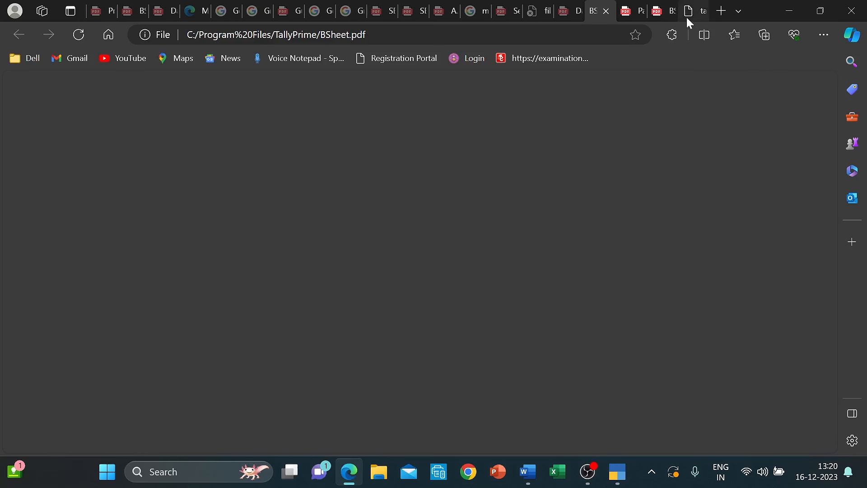
{"action": "left_click", "coordinate": [664, 11]}
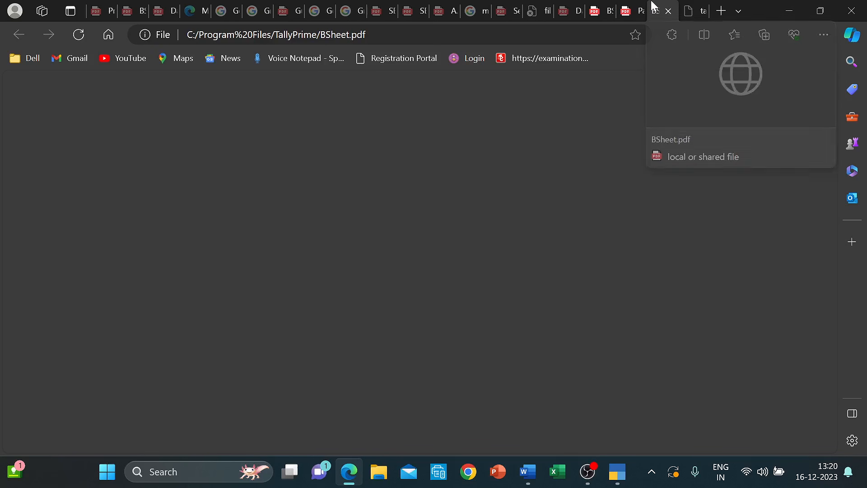
{"action": "left_click", "coordinate": [686, 13]}
- Back in TallyPrime, open the Profit & Loss A/c and choose to export the current report
{"action": "left_click", "coordinate": [796, 13]}
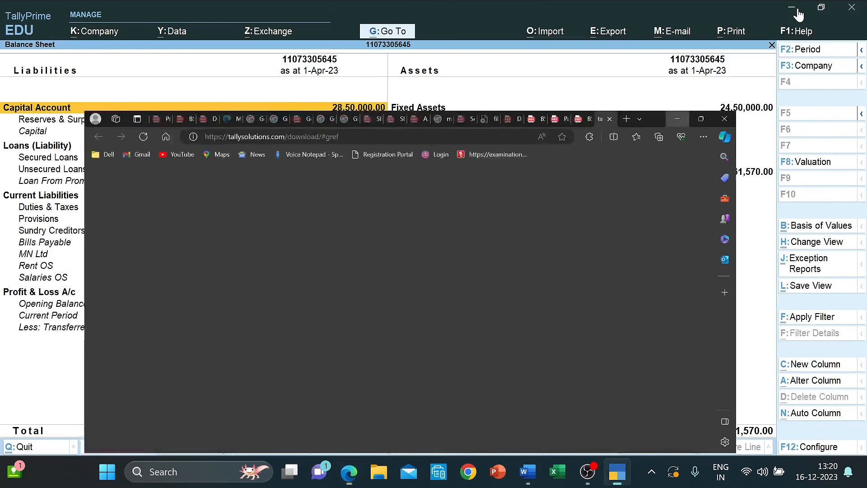
{"action": "key", "text": "Escape"}
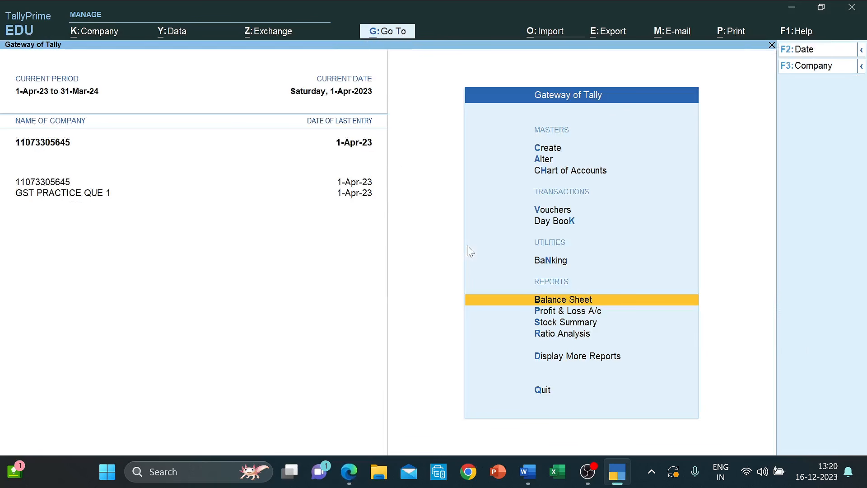
{"action": "key", "text": "Down"}
{"action": "key", "text": "Return"}
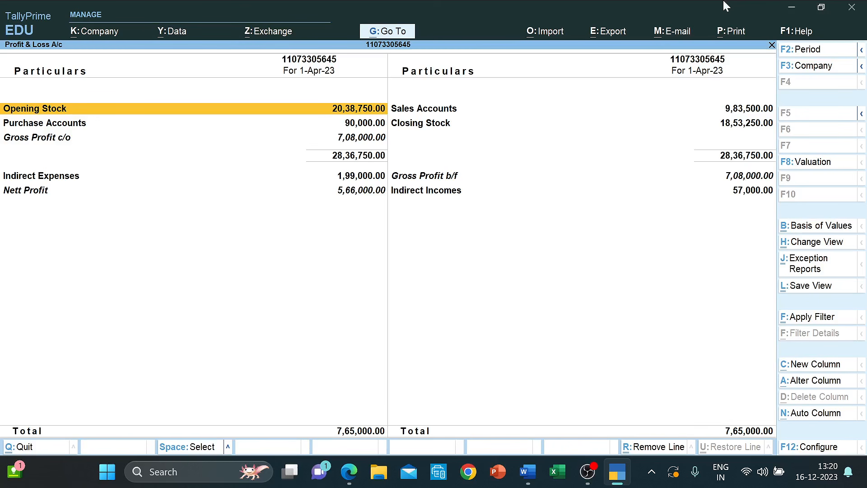
{"action": "left_click", "coordinate": [603, 31]}
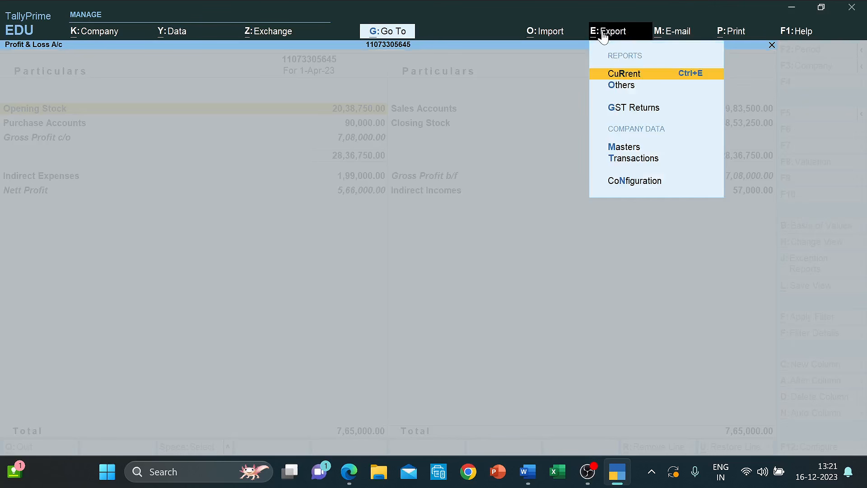
{"action": "left_click", "coordinate": [631, 75]}
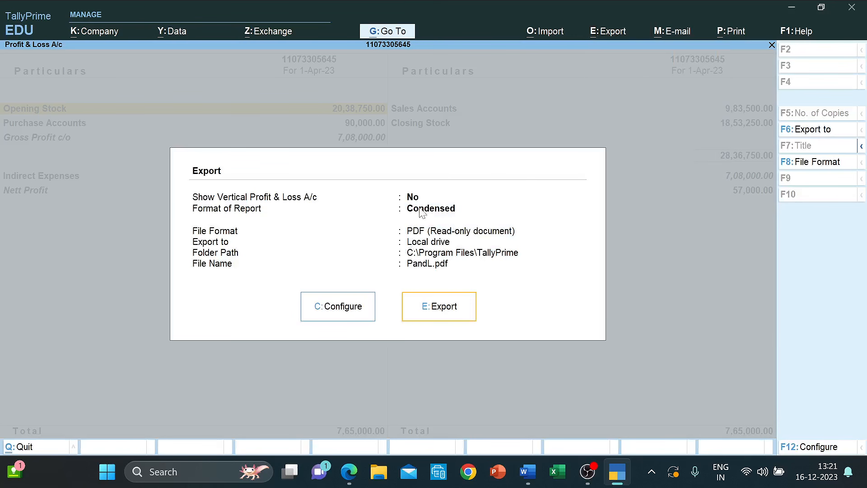
- Set the export's Format of Report to Detailed and export it as PandL.pdf
{"action": "left_click", "coordinate": [348, 306]}
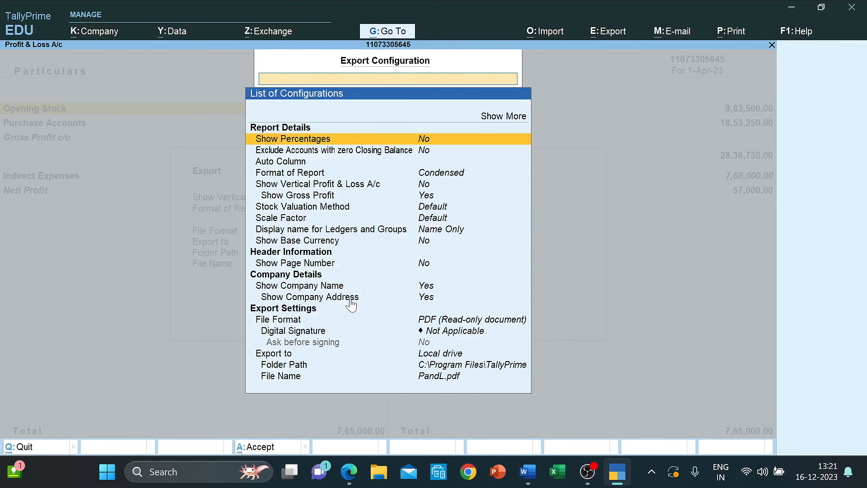
{"action": "key", "text": "Down"}
{"action": "key", "text": "Down"}
{"action": "key", "text": "Down"}
{"action": "key", "text": "Return"}
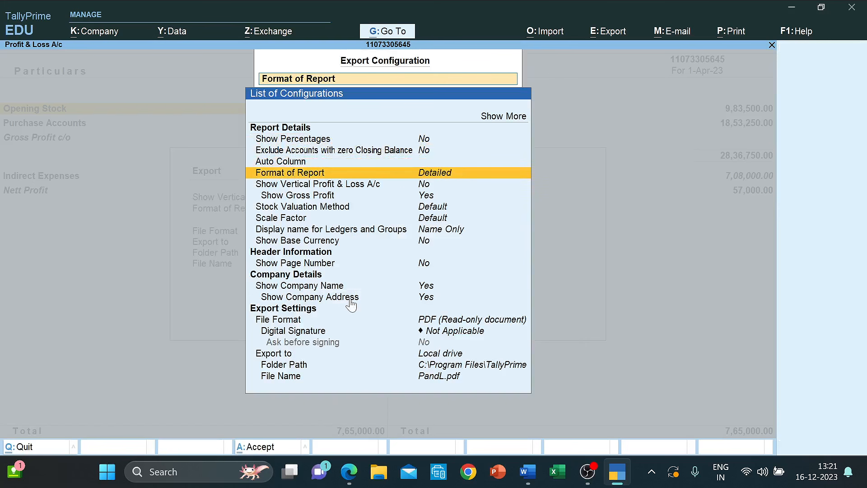
{"action": "key", "text": "Down"}
{"action": "key", "text": "Down"}
{"action": "key", "text": "Down"}
{"action": "key", "text": "Down"}
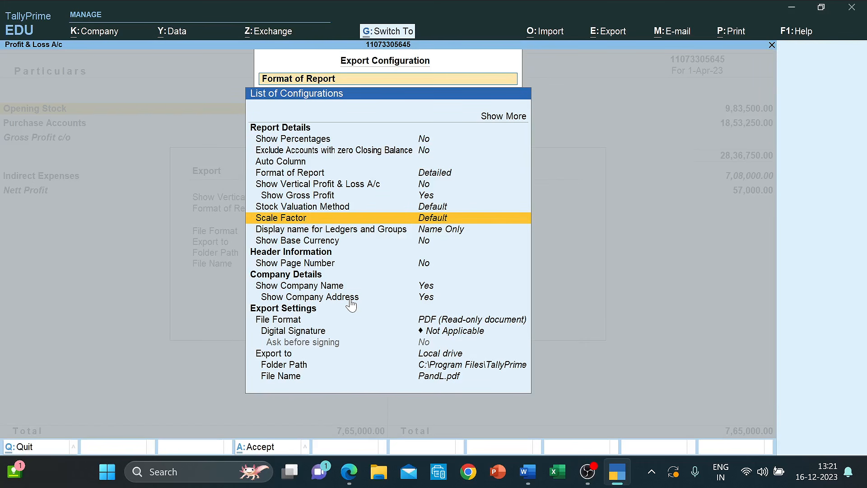
{"action": "key", "text": "ctrl+a"}
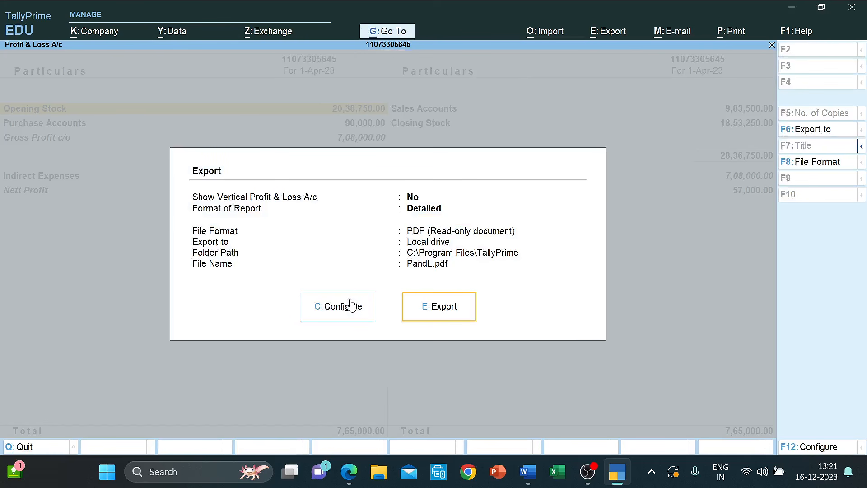
{"action": "left_click", "coordinate": [428, 308]}
- Overwrite the existing PandL.pdf and close the Tally website tab in Edge
{"action": "key", "text": "y"}
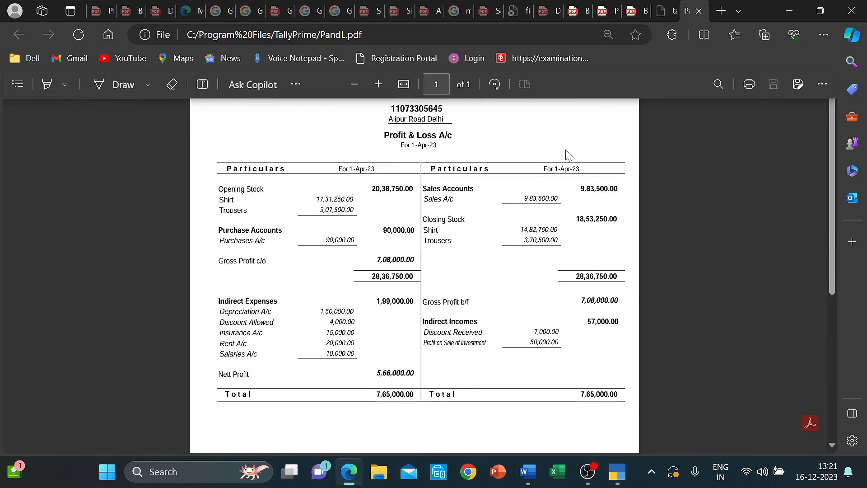
{"action": "left_click", "coordinate": [672, 12]}
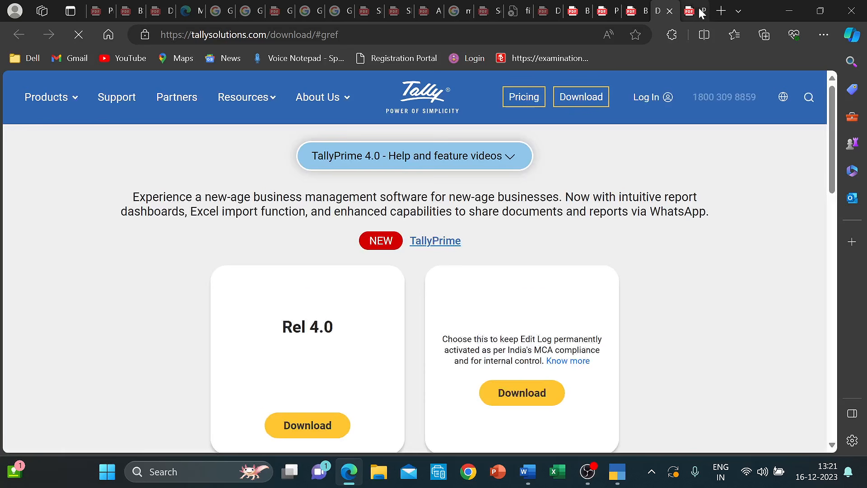
{"action": "left_click", "coordinate": [669, 12]}
{"action": "left_click", "coordinate": [665, 10]}
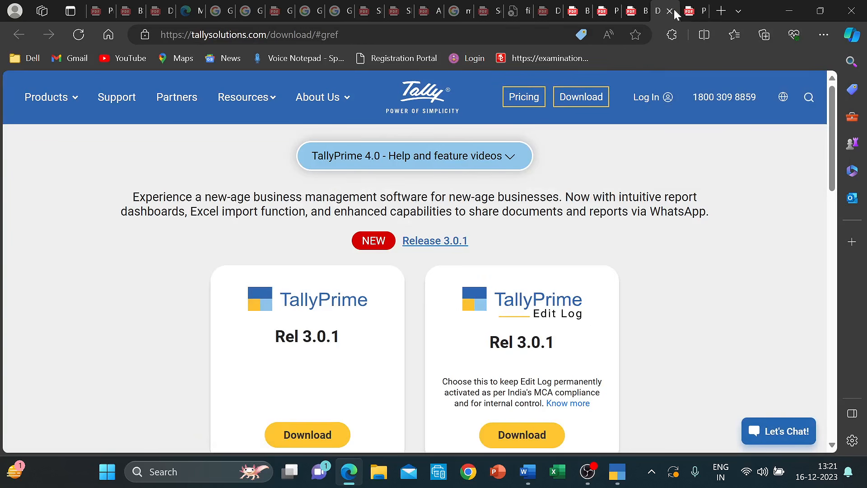
{"action": "left_click", "coordinate": [670, 12]}
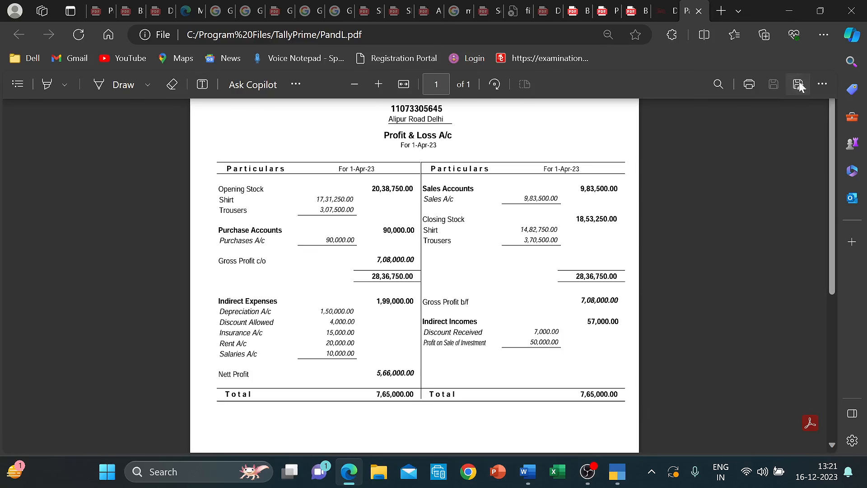
- Save the Profit & Loss PDF as 'P and L' in a new Desktop folder 'Tally Ans'
{"action": "left_click", "coordinate": [798, 84]}
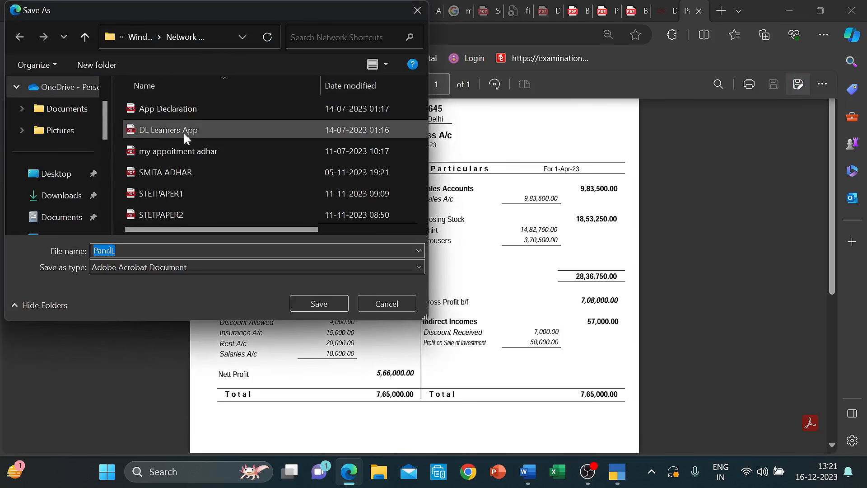
{"action": "left_click", "coordinate": [46, 177]}
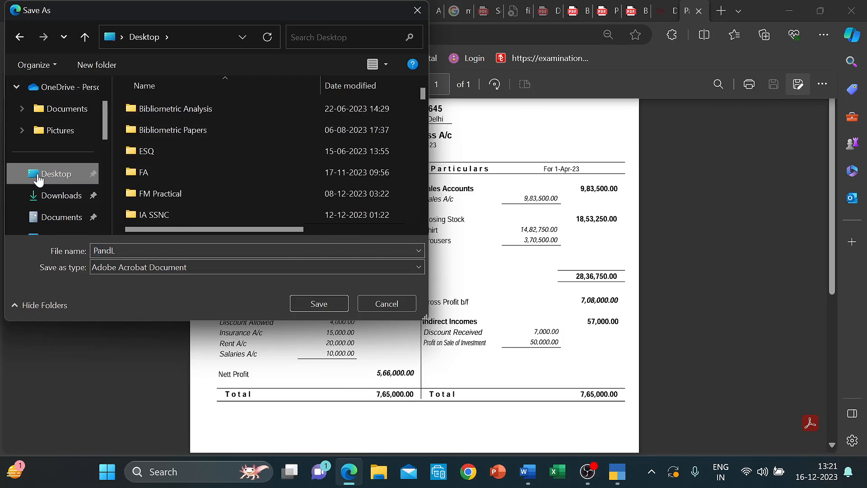
{"action": "left_click", "coordinate": [159, 151]}
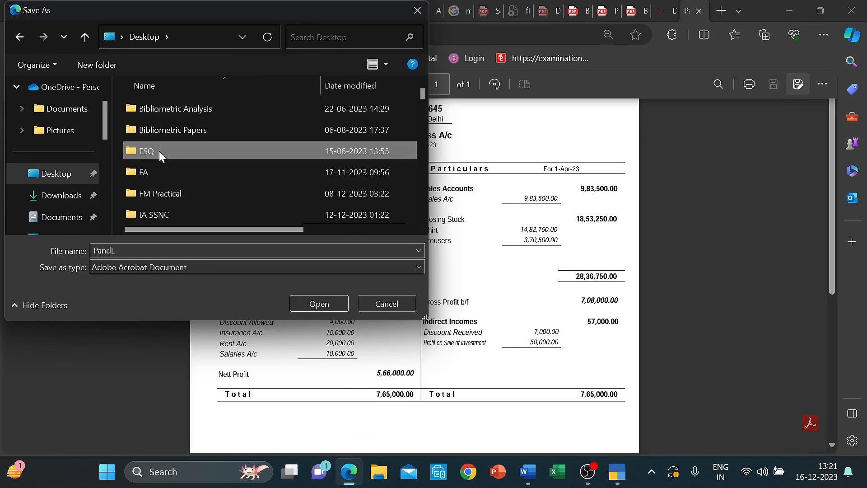
{"action": "key", "text": "ctrl+shift+n"}
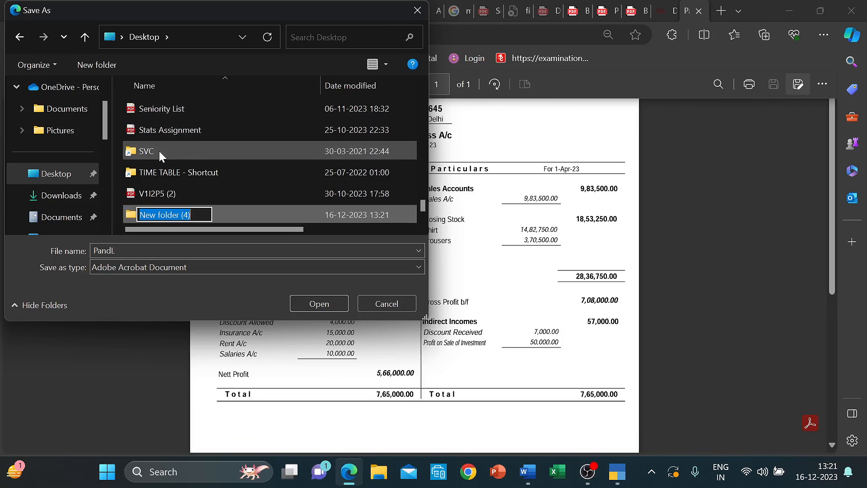
{"action": "type", "text": "Tally "}
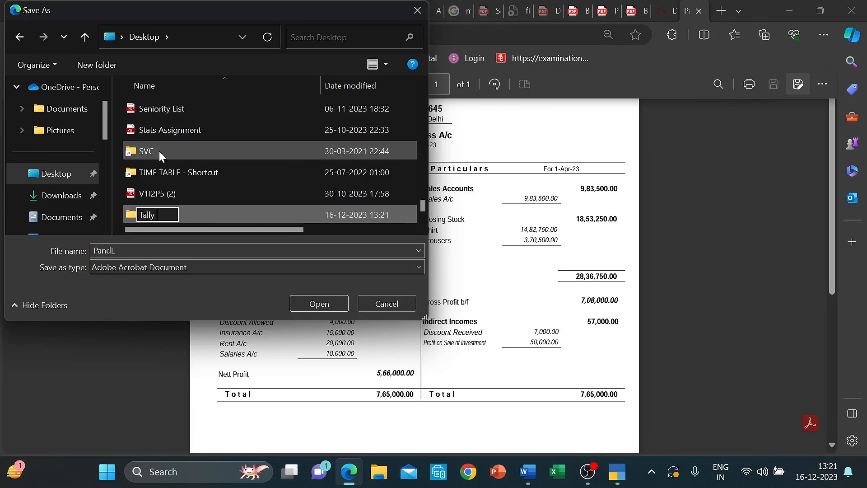
{"action": "type", "text": "So"}
{"action": "key", "text": "BackSpace"}
{"action": "key", "text": "BackSpace"}
{"action": "type", "text": "Ans"}
{"action": "double_click", "coordinate": [244, 213]}
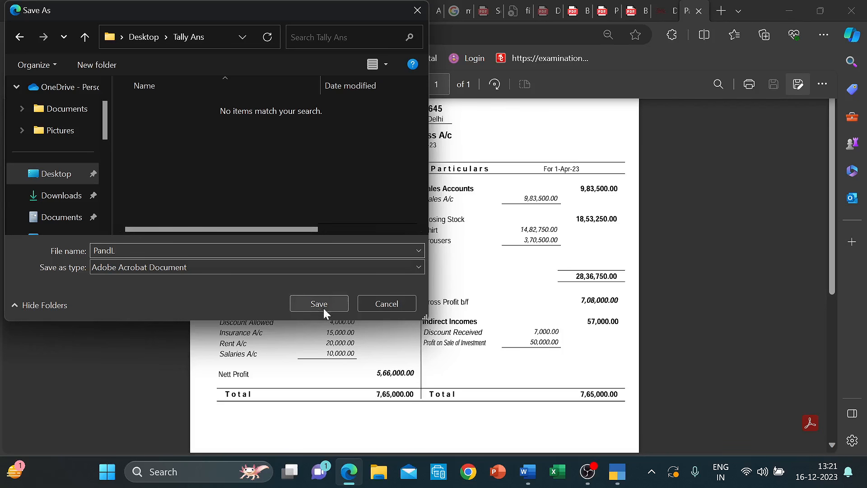
{"action": "left_click", "coordinate": [217, 251]}
{"action": "type", "text": "P"}
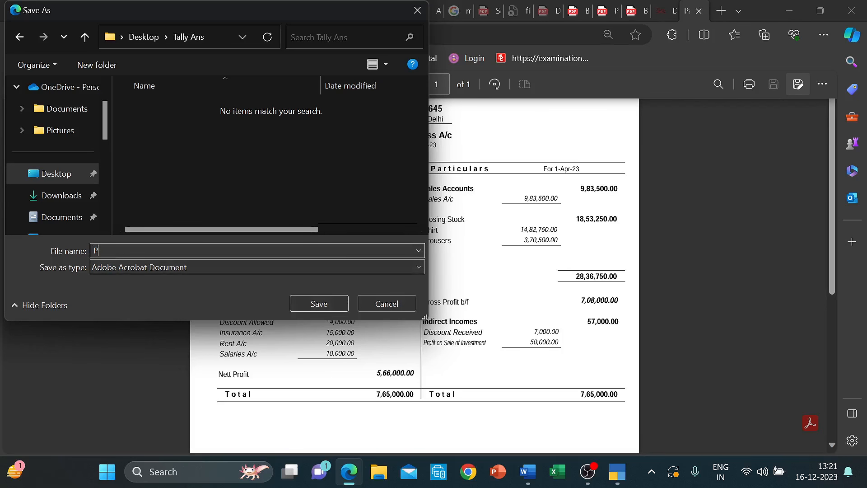
{"action": "type", "text": " and L"}
{"action": "left_click", "coordinate": [326, 302]}
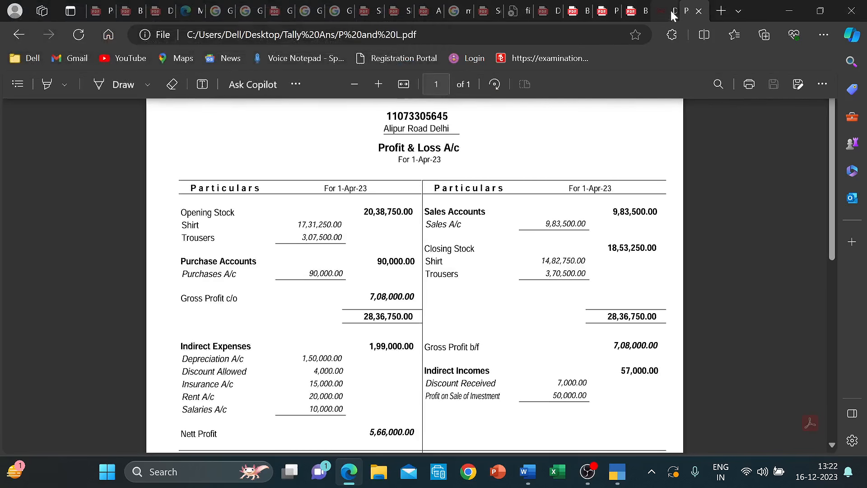
- Save the Balance Sheet PDF into Tally Ans as BSheet, then return to TallyPrime
{"action": "left_click", "coordinate": [635, 11]}
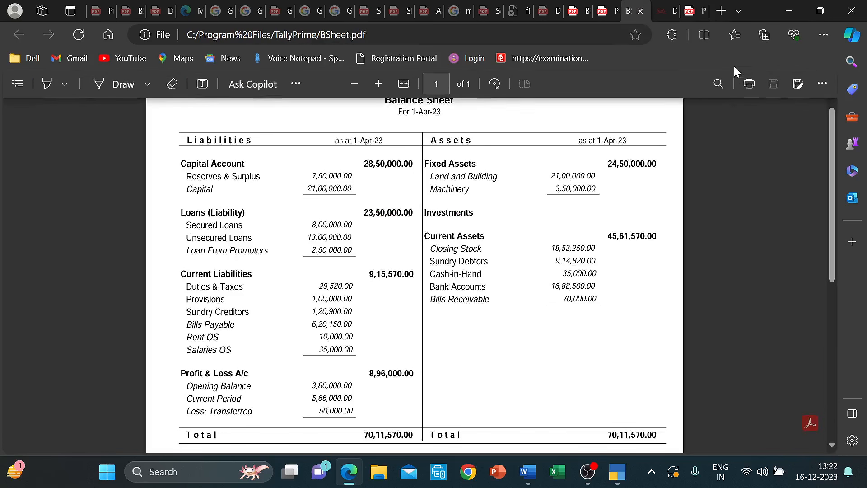
{"action": "left_click", "coordinate": [799, 83]}
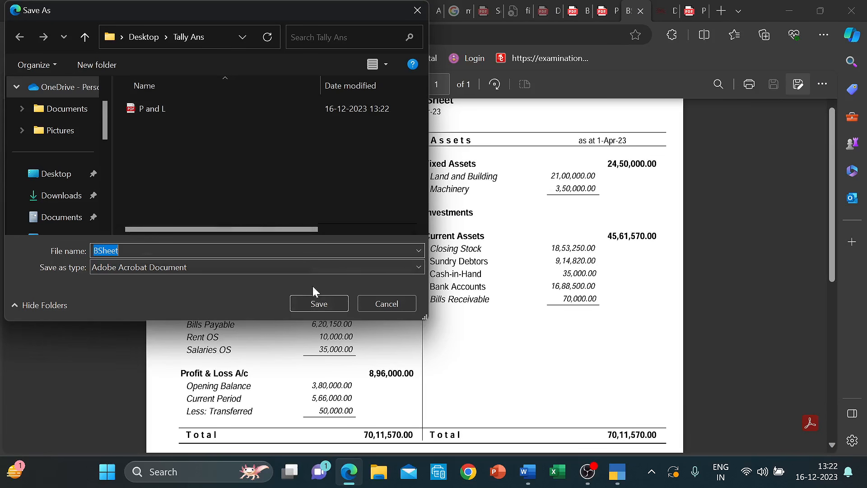
{"action": "left_click", "coordinate": [314, 303]}
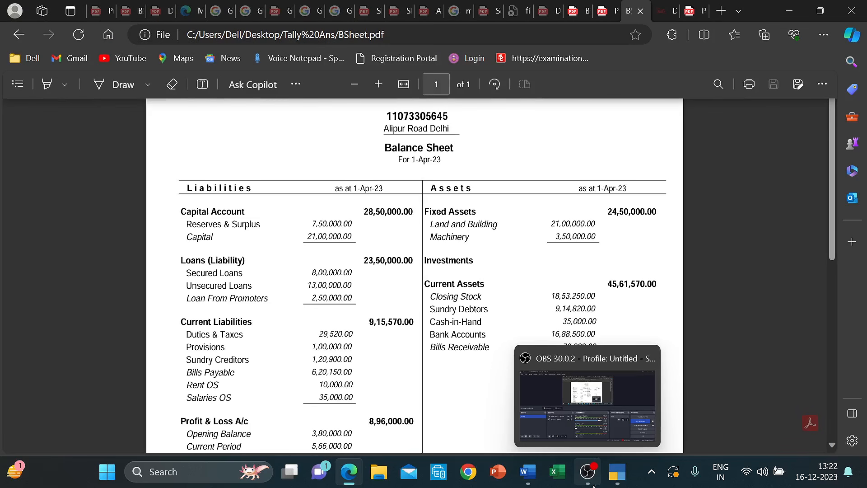
{"action": "mouse_move", "coordinate": [617, 471]}
{"action": "left_click", "coordinate": [624, 423]}
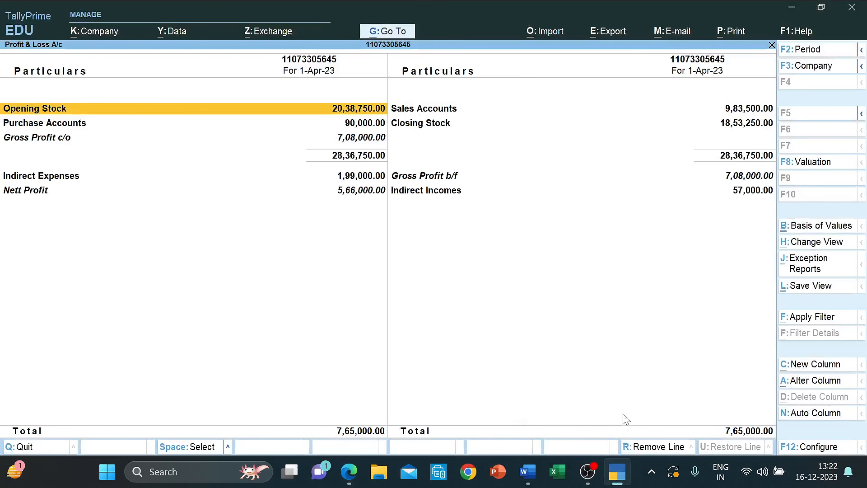
- Leave Profit & Loss and open the Day Book from the Gateway of Tally
{"action": "key", "text": "Escape"}
{"action": "key", "text": "Up"}
{"action": "key", "text": "Up"}
{"action": "key", "text": "Up"}
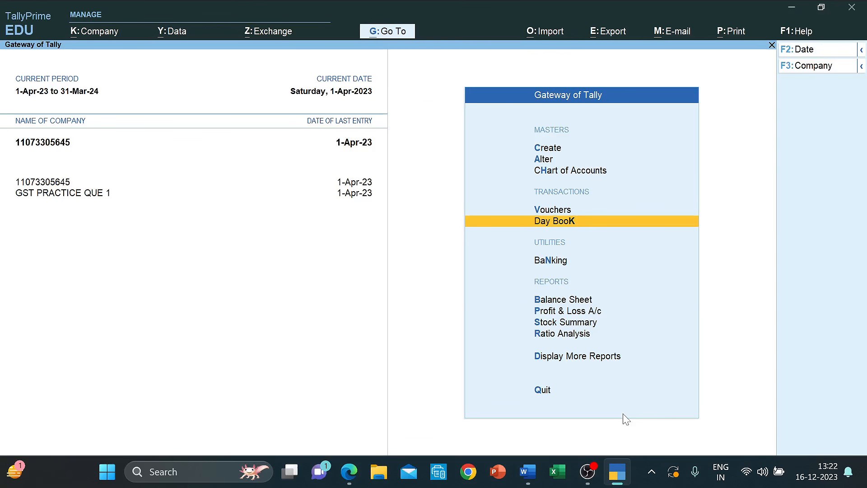
{"action": "key", "text": "Down"}
{"action": "key", "text": "Down"}
{"action": "key", "text": "Up"}
{"action": "key", "text": "Up"}
{"action": "key", "text": "Return"}
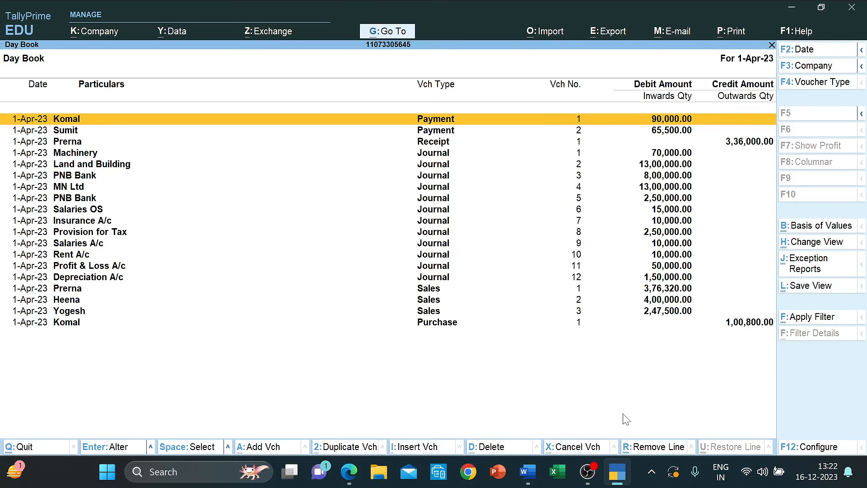
- Export the current Day Book to PDF with Format of Report set to Detailed
{"action": "left_click", "coordinate": [604, 36]}
{"action": "key", "text": "Return"}
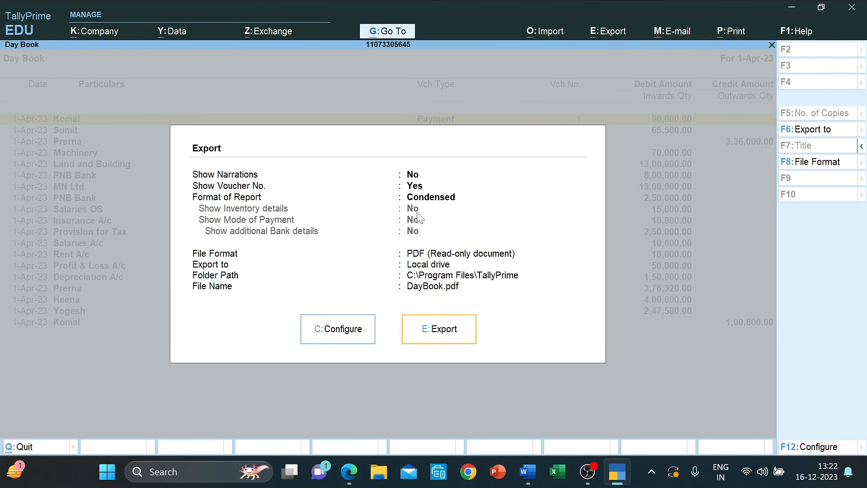
{"action": "left_click", "coordinate": [321, 329]}
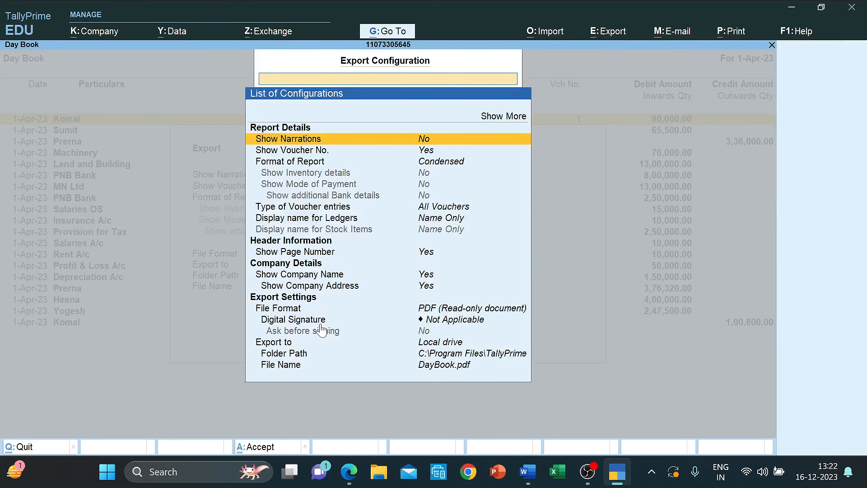
{"action": "key", "text": "Down"}
{"action": "key", "text": "Down"}
{"action": "key", "text": "Return"}
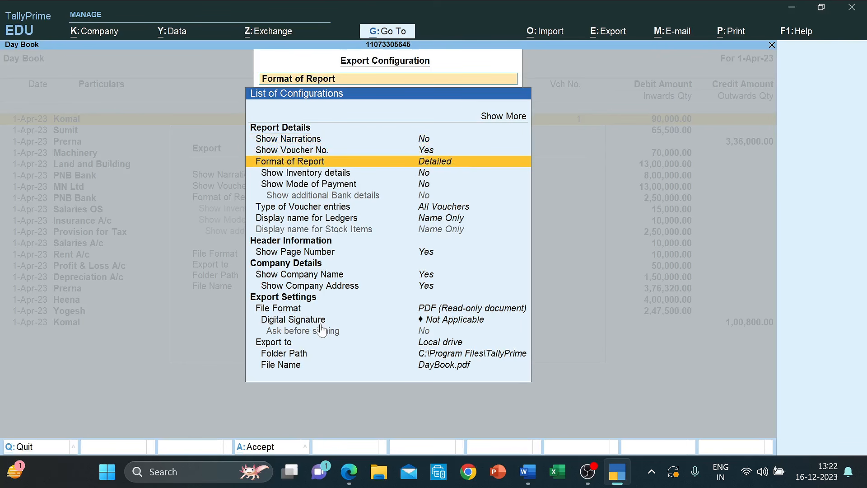
{"action": "key", "text": "ctrl+a"}
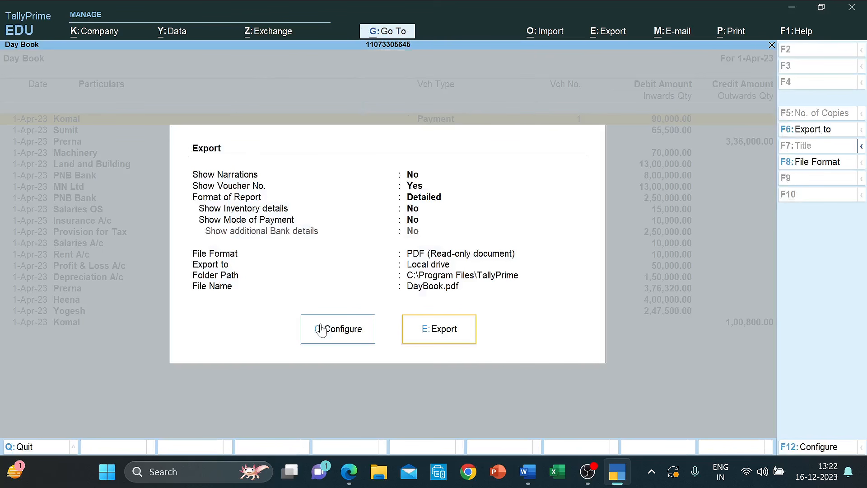
{"action": "left_click", "coordinate": [441, 328]}
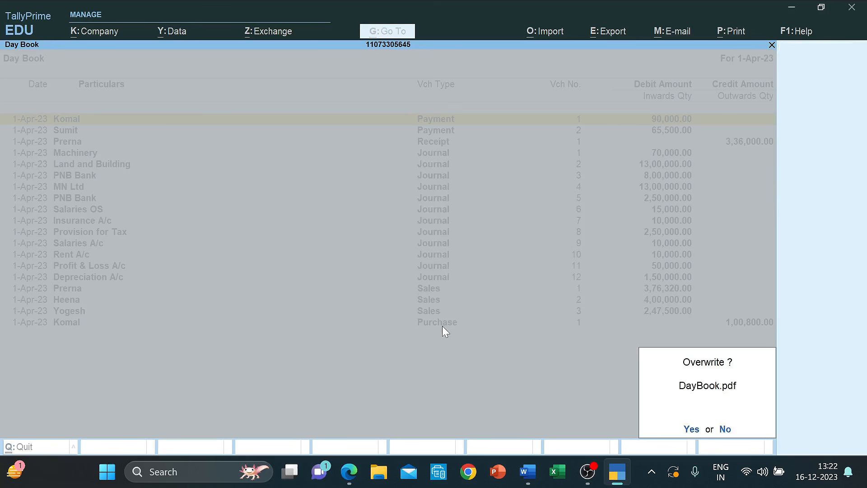
- Overwrite DayBook.pdf, save it into Tally Ans as DayBook, and minimize Edge
{"action": "key", "text": "y"}
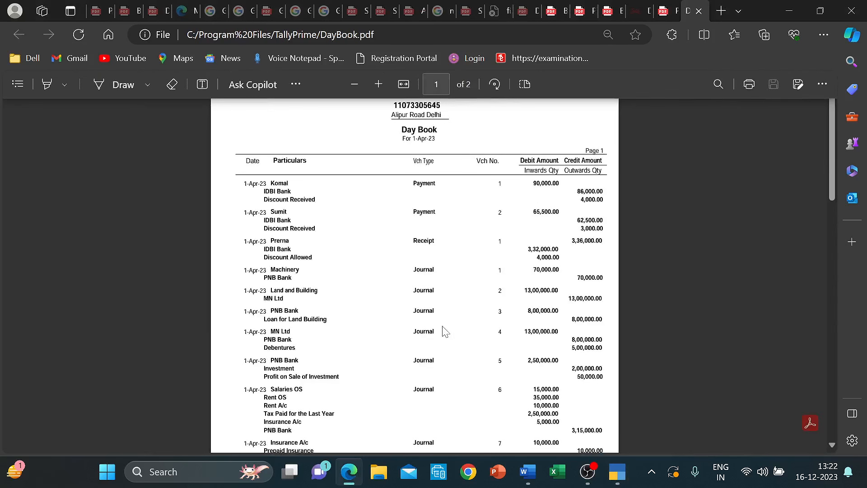
{"action": "scroll", "coordinate": [463, 315], "scroll_direction": "down", "scroll_amount": 15}
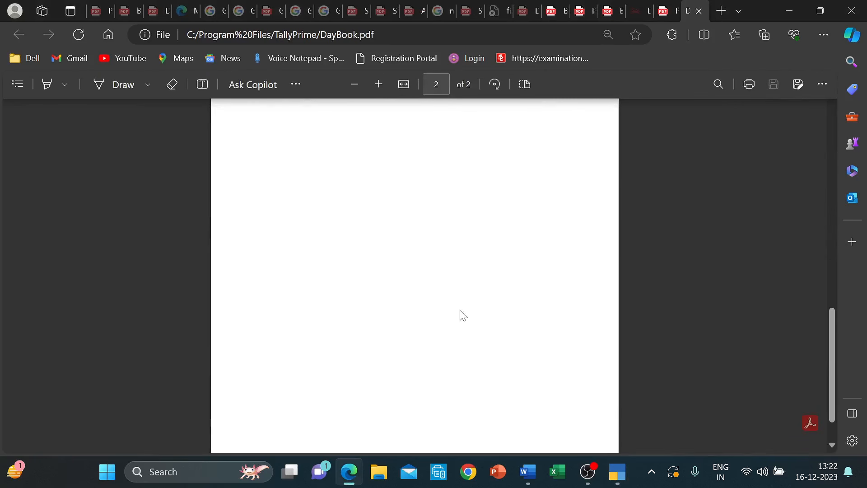
{"action": "scroll", "coordinate": [463, 315], "scroll_direction": "up", "scroll_amount": 13}
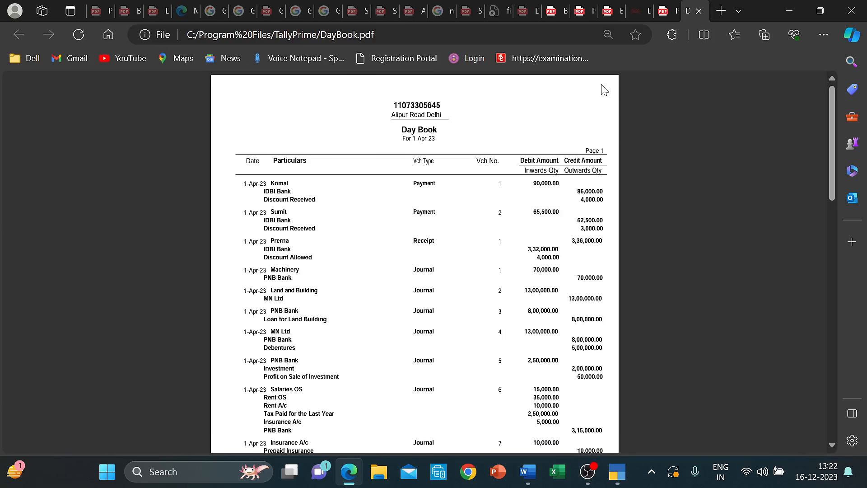
{"action": "mouse_move", "coordinate": [733, 45]}
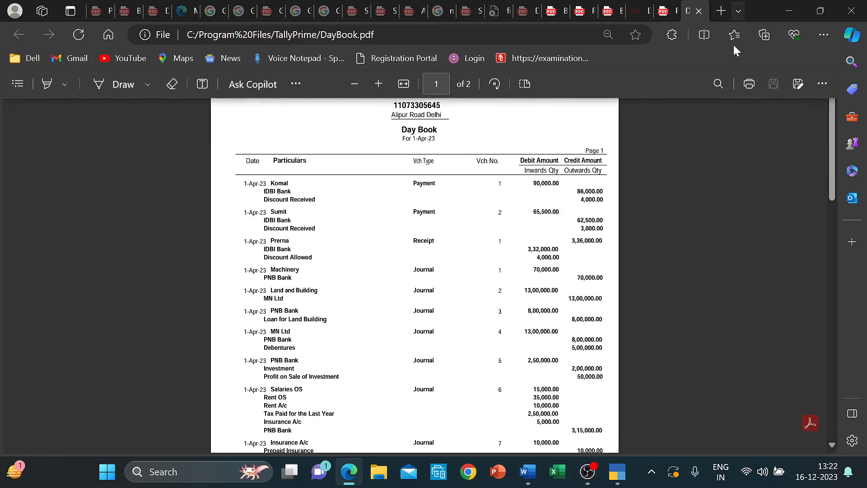
{"action": "left_click", "coordinate": [798, 85]}
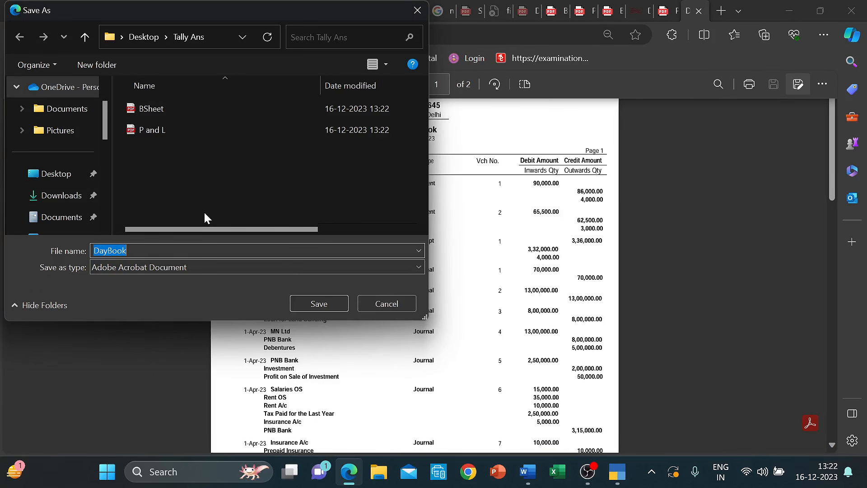
{"action": "left_click", "coordinate": [326, 305]}
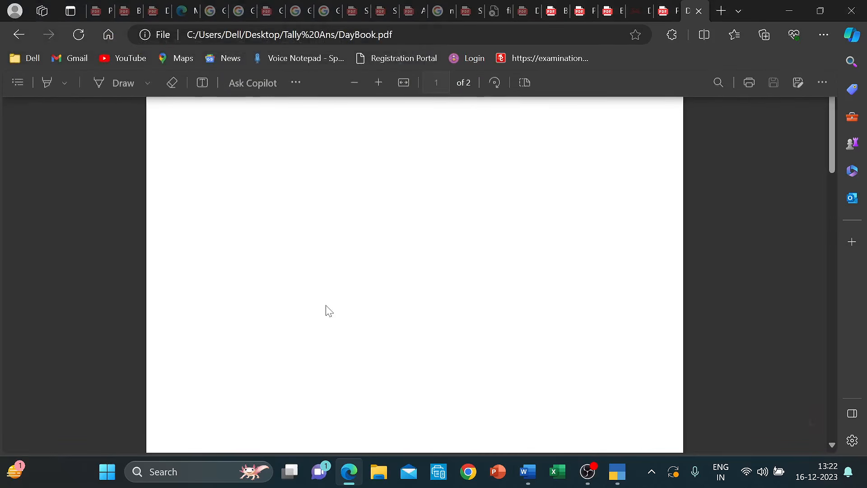
{"action": "left_click", "coordinate": [788, 11]}
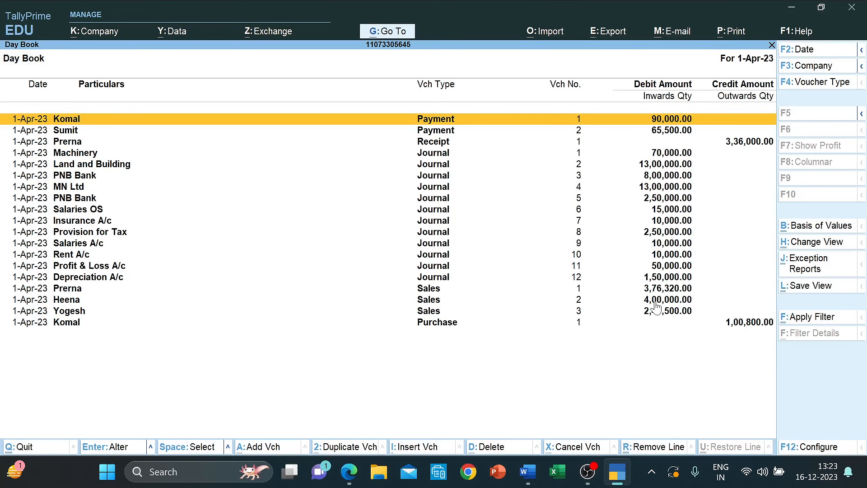
- Exit the Day Book to the Gateway of Tally and bring OBS forward
{"action": "key", "text": "Escape"}
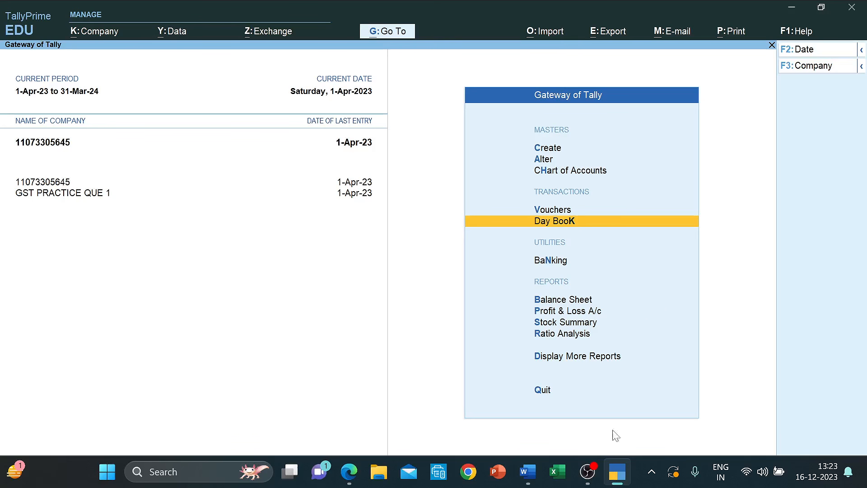
{"action": "mouse_move", "coordinate": [588, 472]}
{"action": "left_click", "coordinate": [580, 389]}
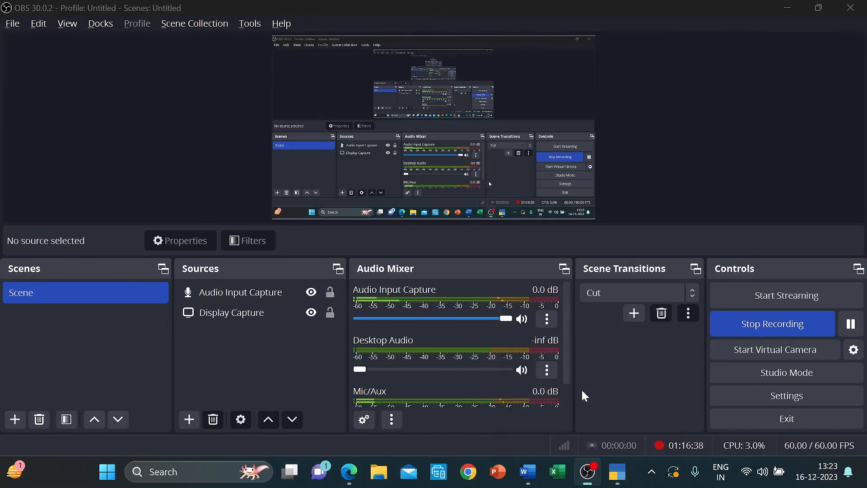